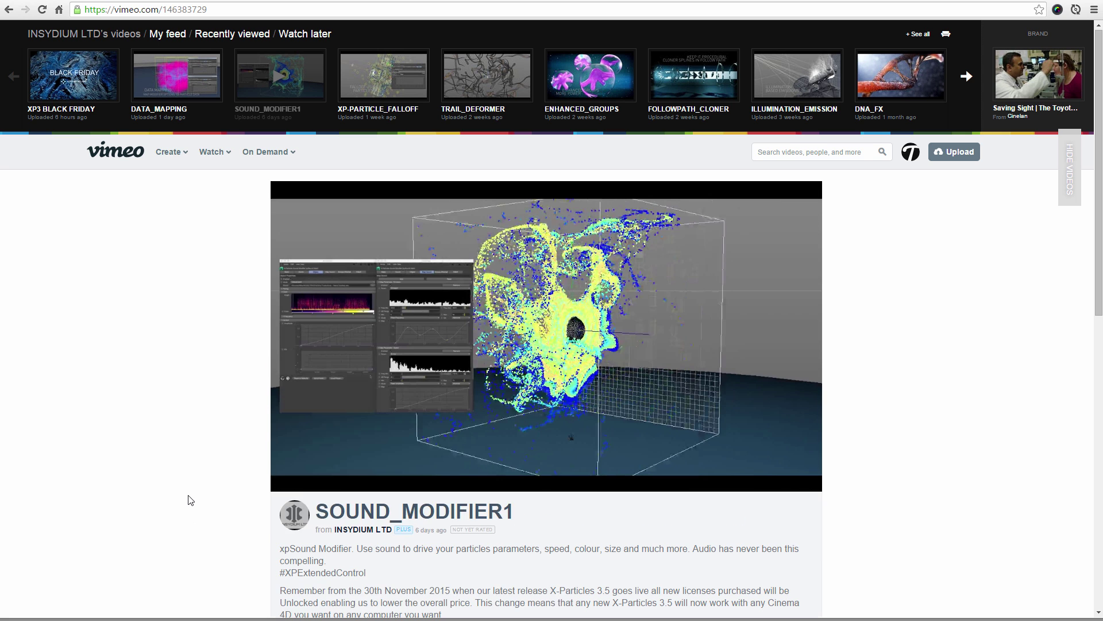
# - Look over the SOUND_MODIFIER1 video page, including the description and the comments below the player
pyautogui.scroll(-3, 192, 501)
pyautogui.scroll(3, 192, 503)
pyautogui.scroll(-3, 195, 504)
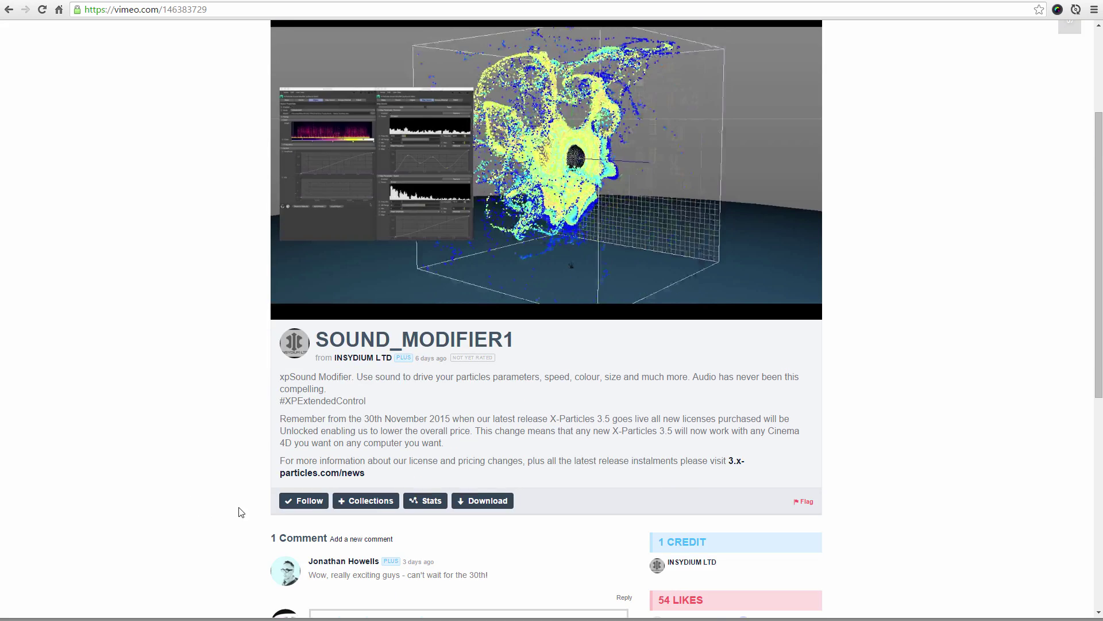
pyautogui.scroll(3, 240, 511)
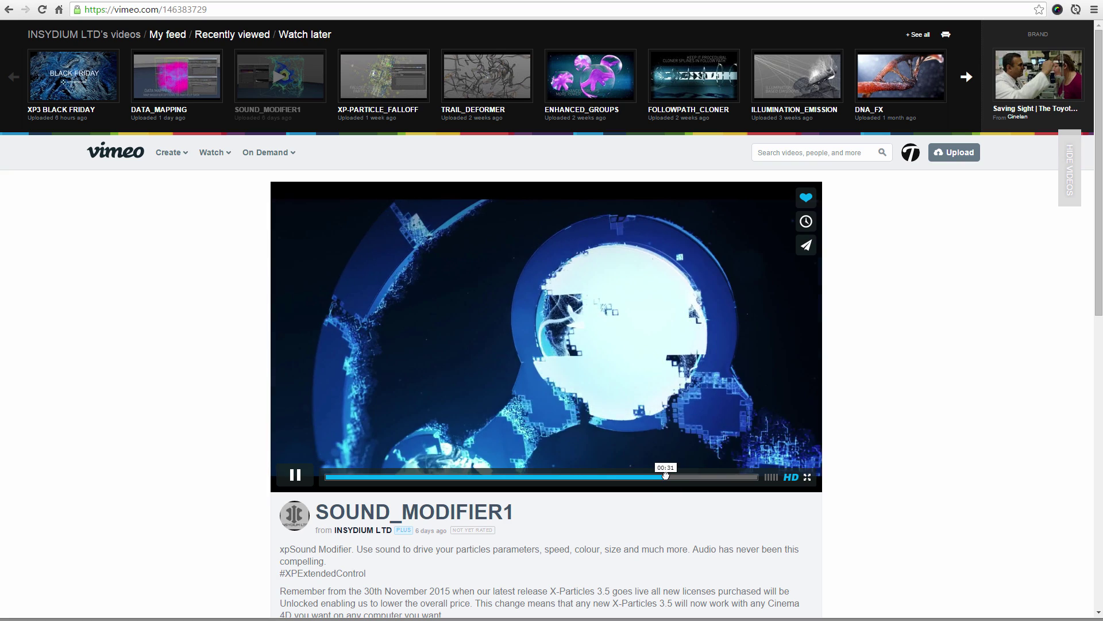
# - Replay and pause the closing X-Particles 3.5 logo animation of the video, starting from about 00:30
pyautogui.click(657, 478)
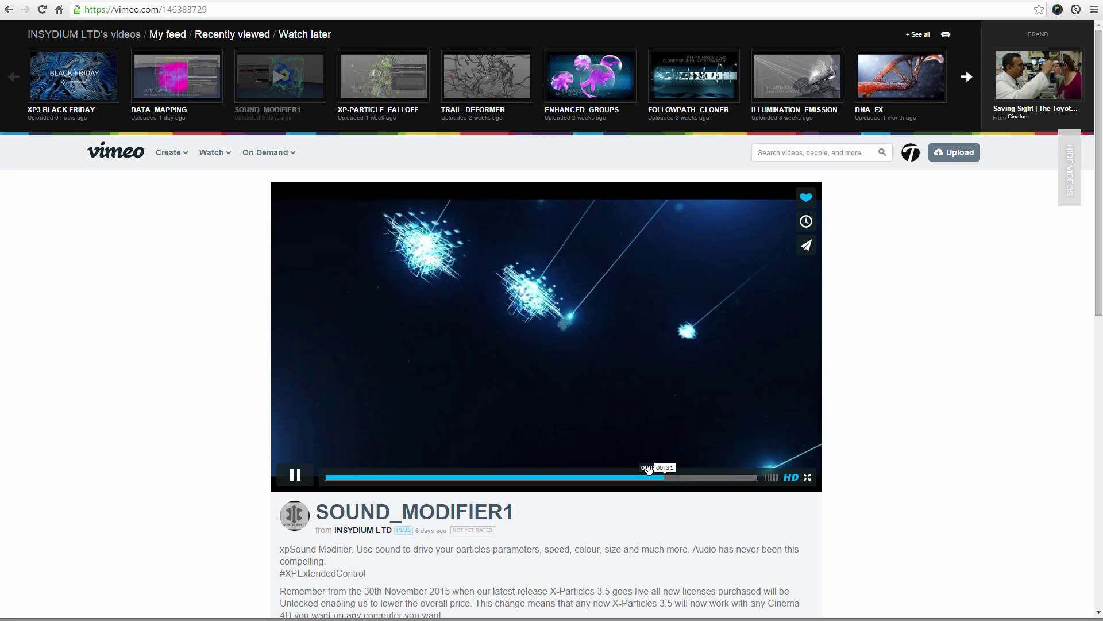
pyautogui.click(657, 478)
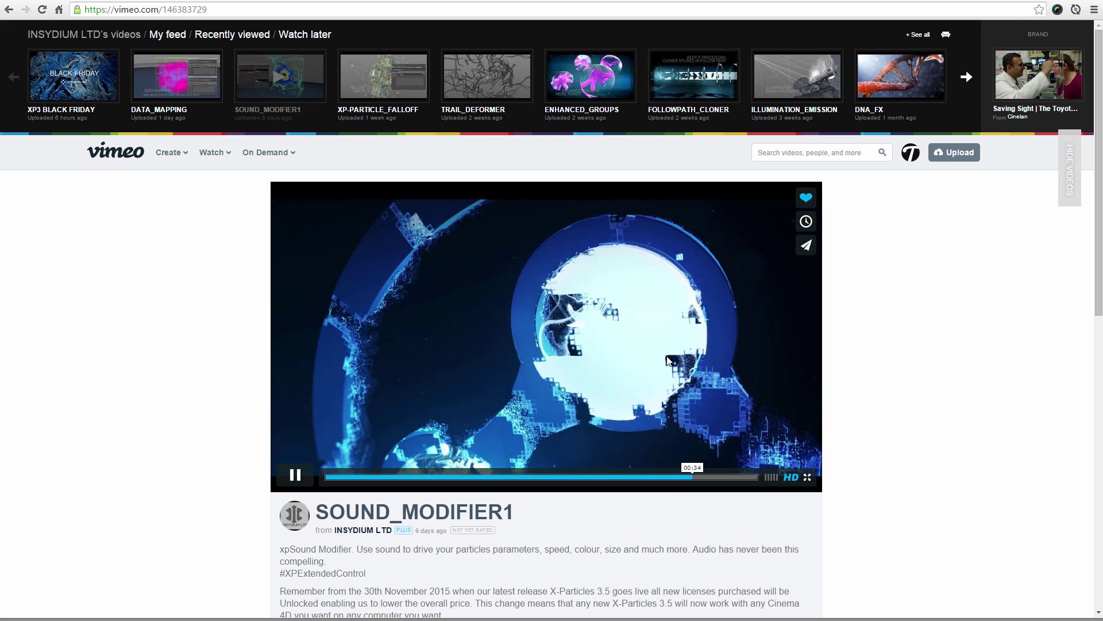
pyautogui.click(643, 353)
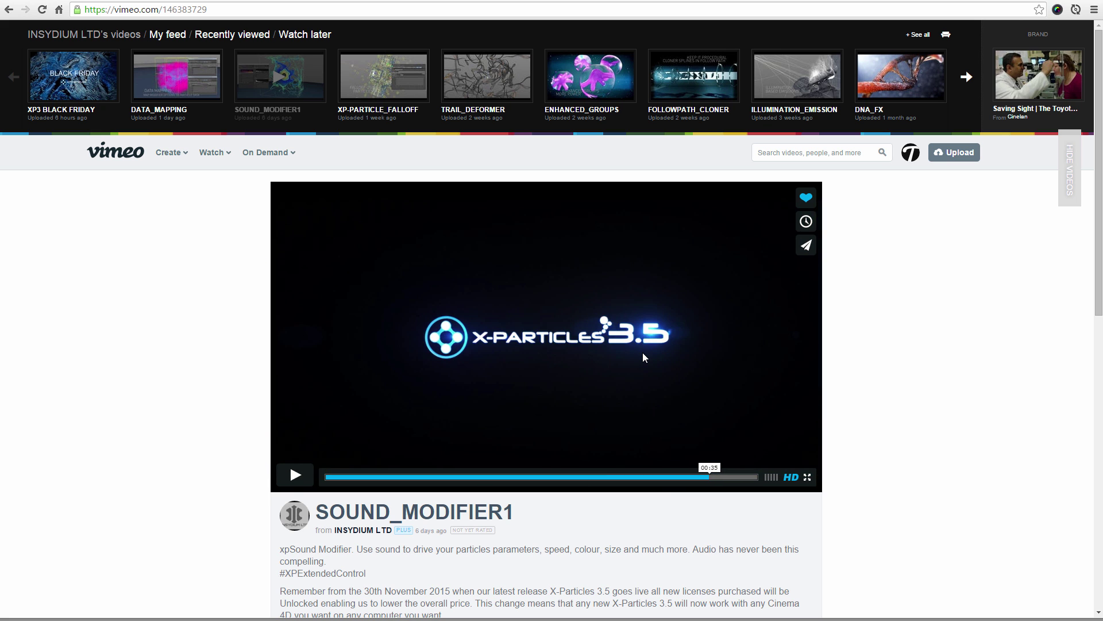
pyautogui.click(669, 478)
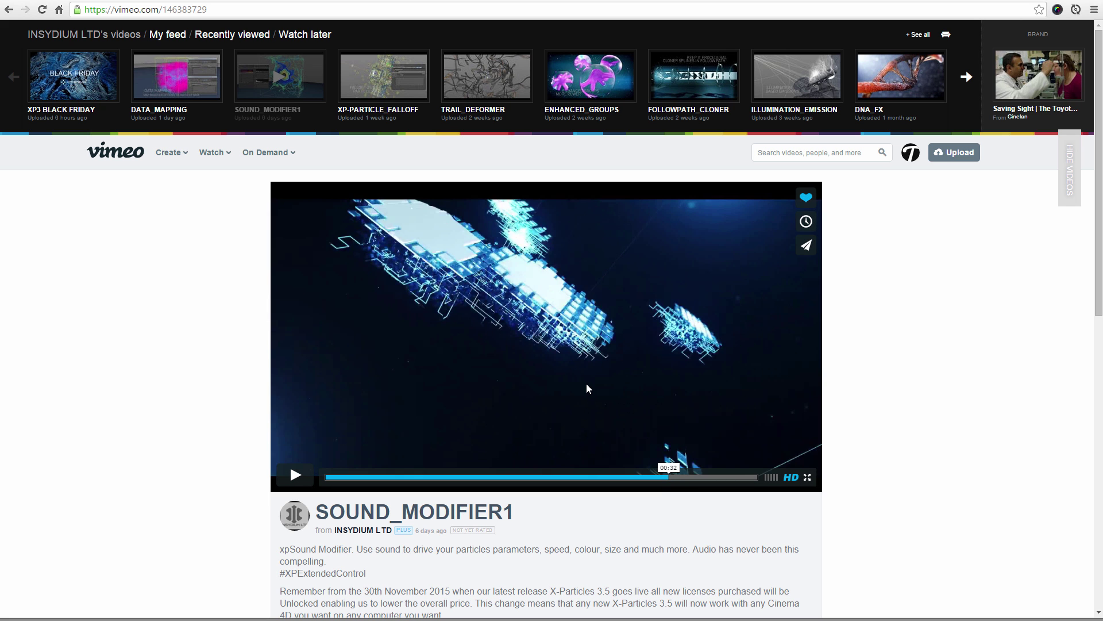
pyautogui.click(590, 385)
pyautogui.click(627, 388)
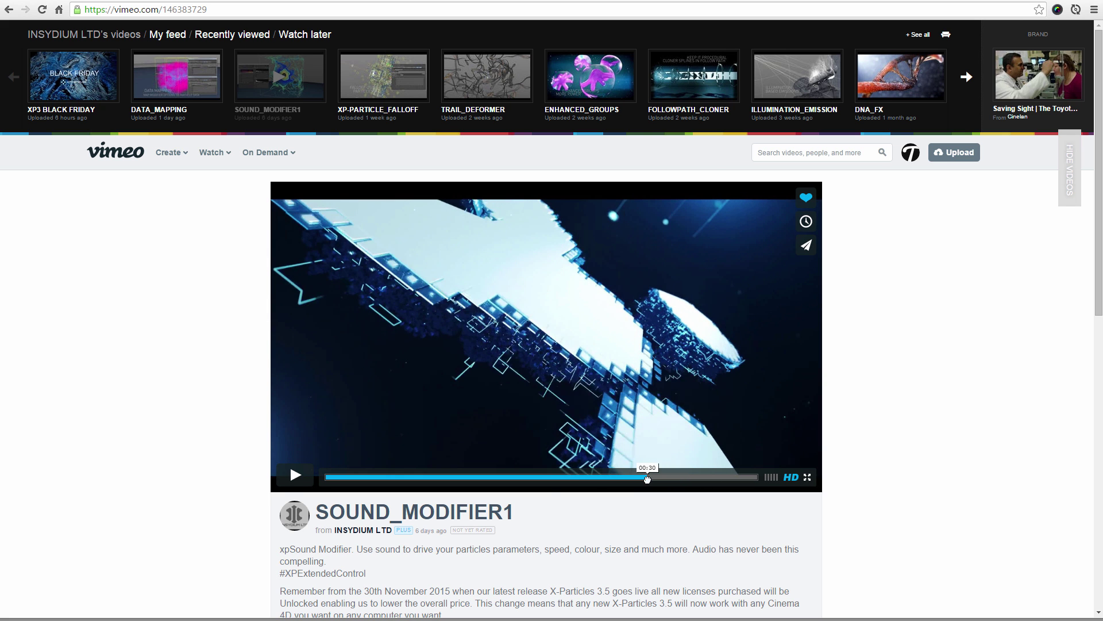
pyautogui.click(649, 477)
pyautogui.click(641, 396)
pyautogui.click(644, 388)
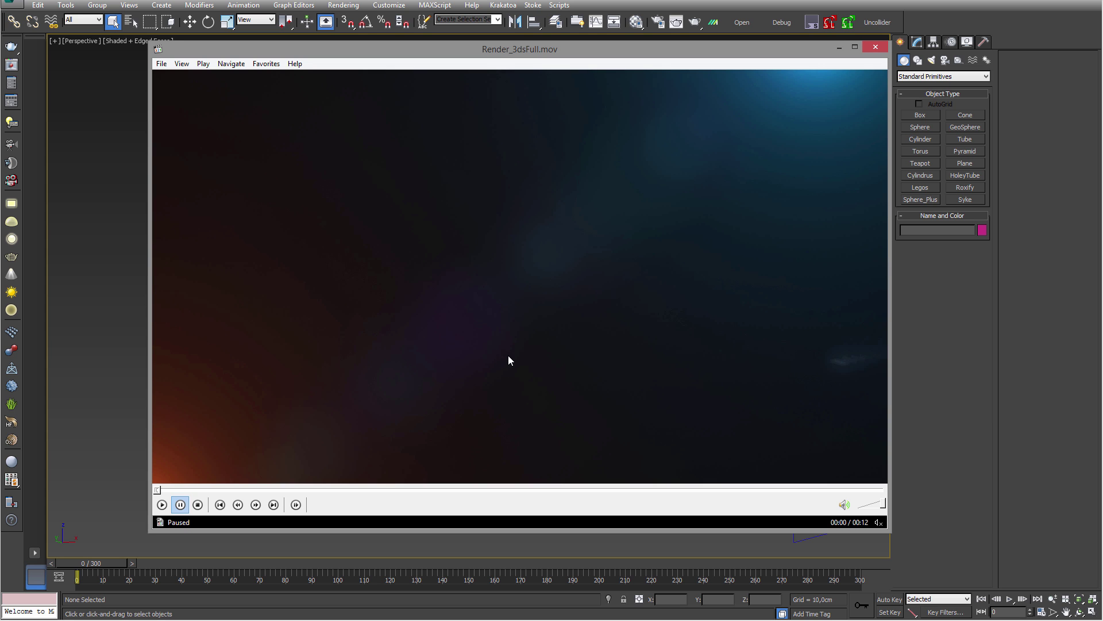
# - Play Render_3dsFull.mov, replay its opening with the 3DS text reveal, and pause it
pyautogui.press('space')
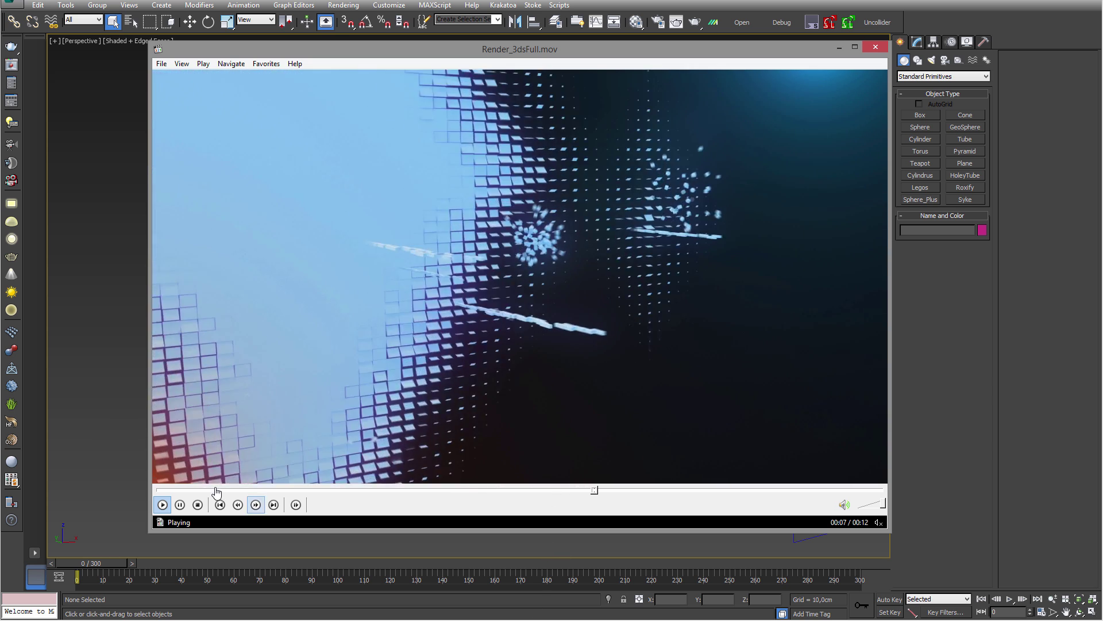
pyautogui.click(195, 489)
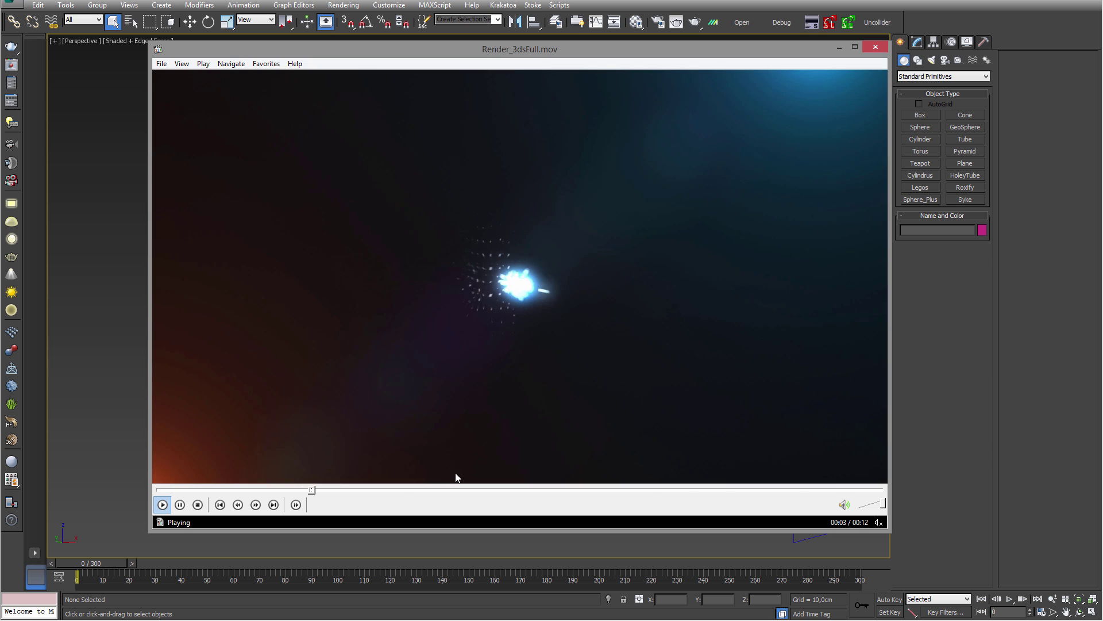
pyautogui.press('space')
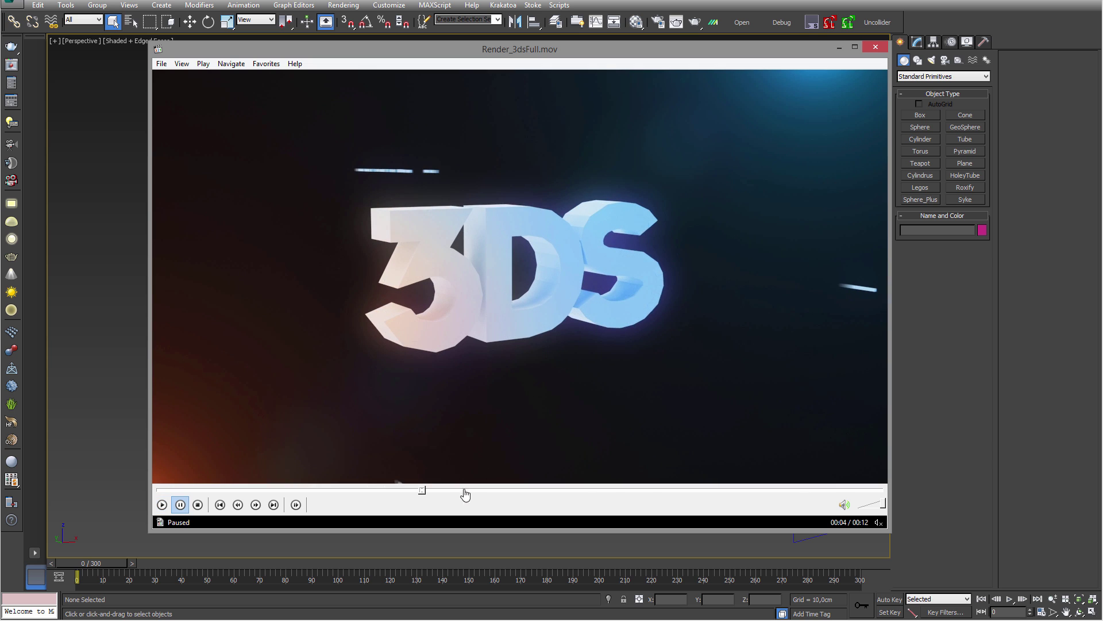
pyautogui.click(207, 490)
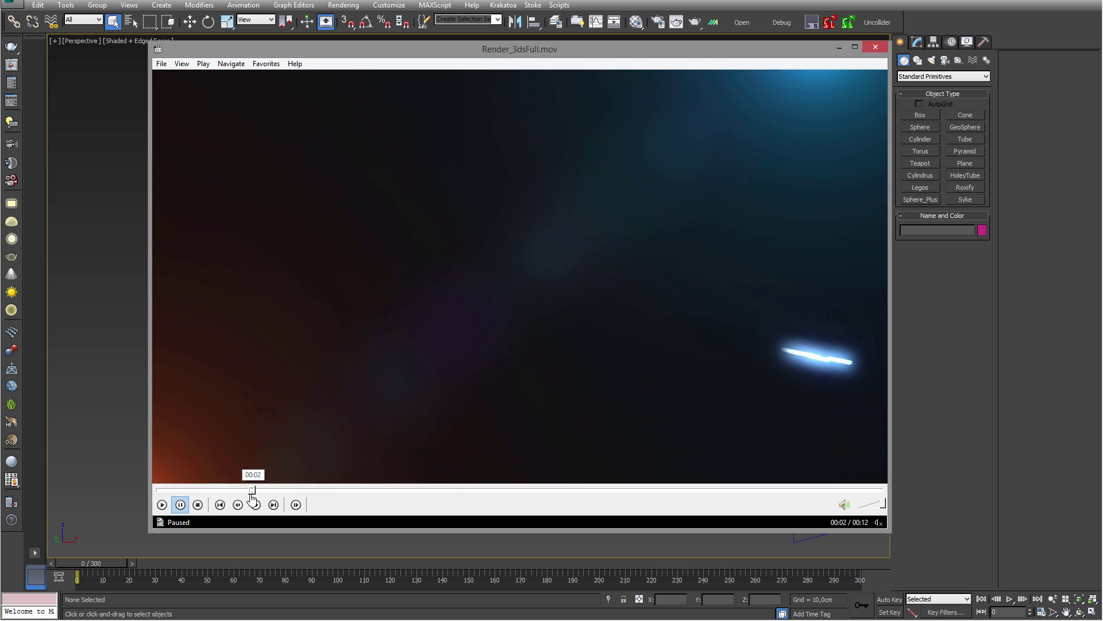
# - Scrub the paused render between 00:01 and 00:02 to examine the incoming glowing particle streak
pyautogui.moveTo(249, 490)
pyautogui.mouseDown()
pyautogui.moveTo(211, 498)
pyautogui.moveTo(273, 495)
pyautogui.moveTo(166, 493)
pyautogui.moveTo(194, 493)
pyautogui.mouseUp()
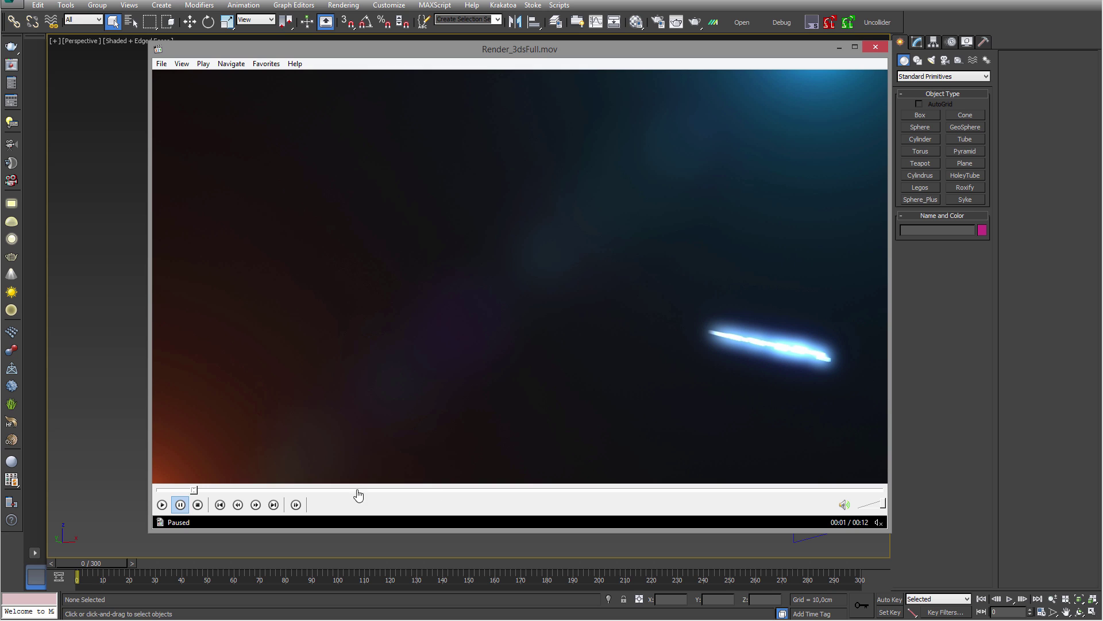
pyautogui.moveTo(195, 492)
pyautogui.mouseDown()
pyautogui.moveTo(163, 493)
pyautogui.moveTo(239, 494)
pyautogui.mouseUp()
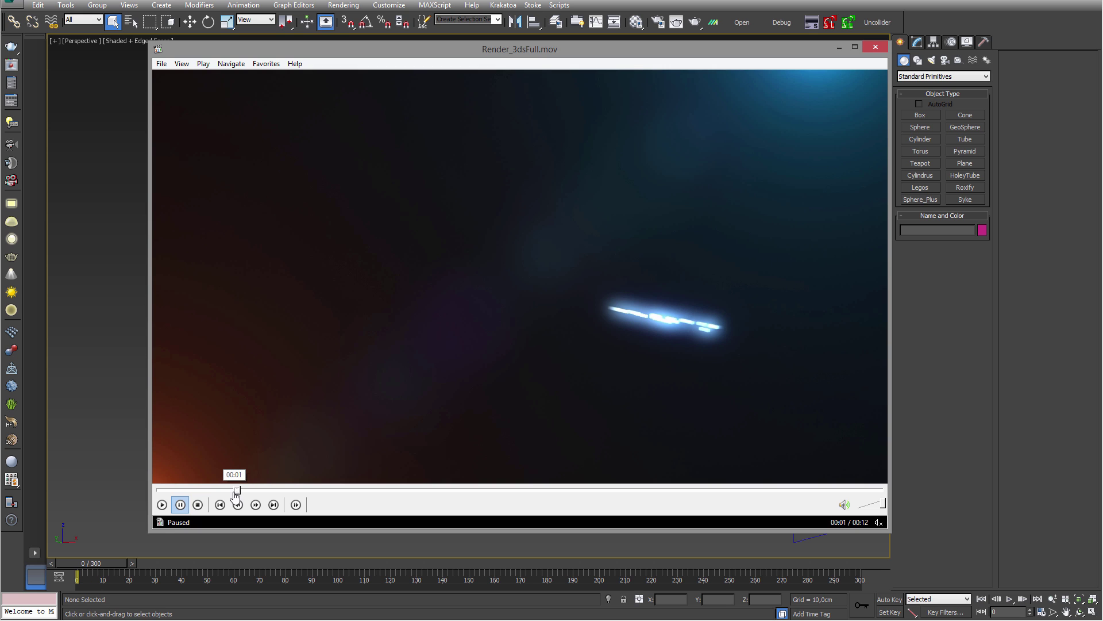
pyautogui.moveTo(234, 490); pyautogui.dragTo(304, 498)
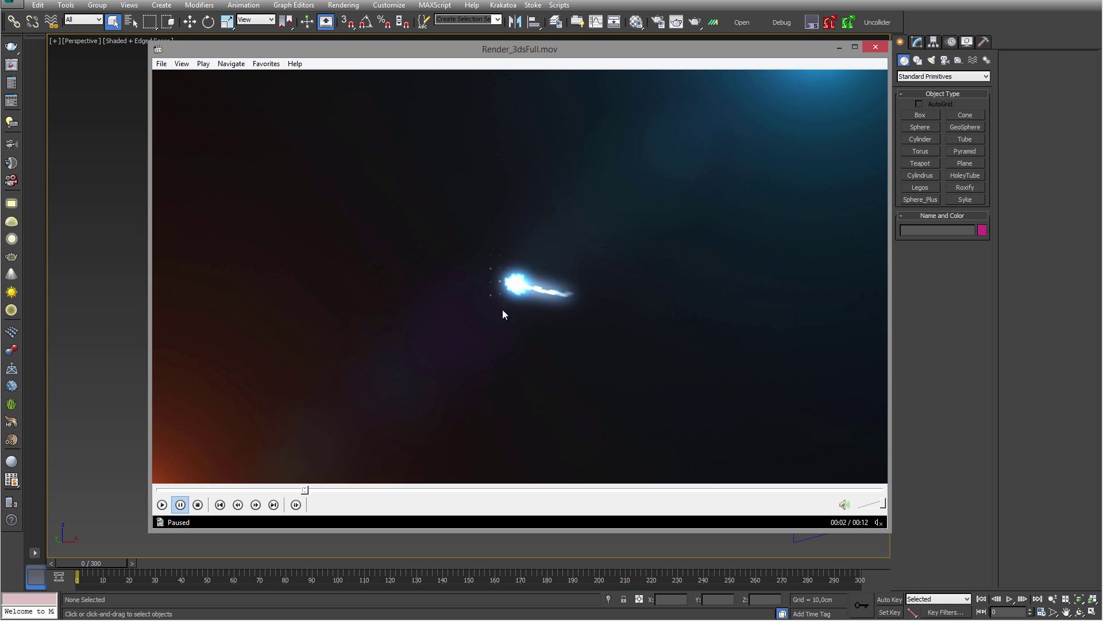
# - Scrub around the 00:03 mark to examine how the impact spreads small particles across the text, and resume playback
pyautogui.click(306, 493)
pyautogui.moveTo(306, 495); pyautogui.dragTo(314, 494)
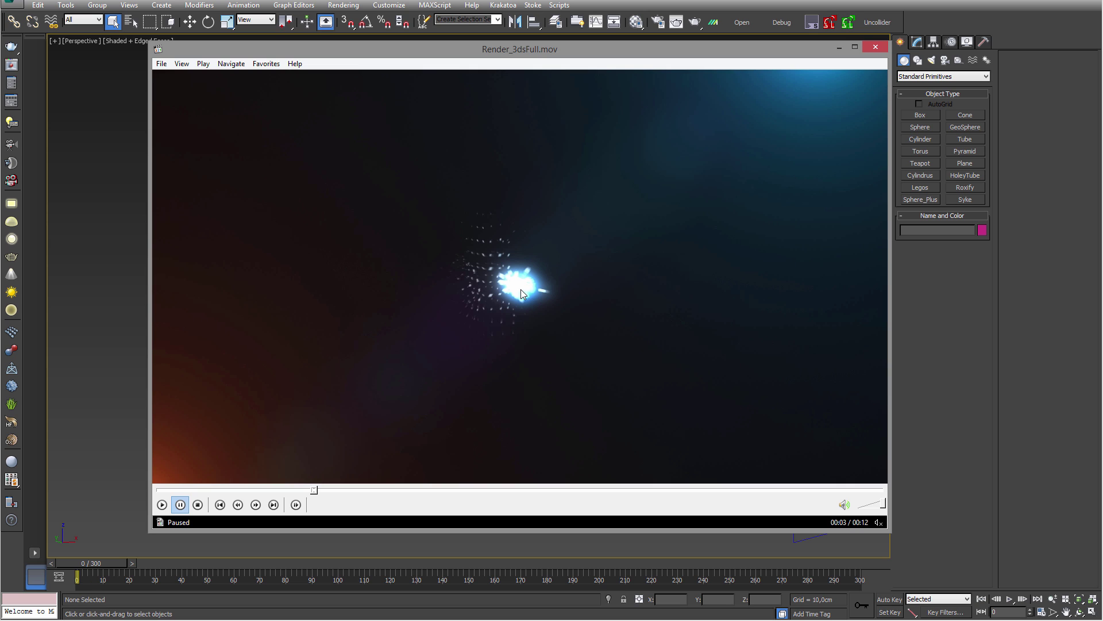
pyautogui.moveTo(361, 512); pyautogui.dragTo(330, 496)
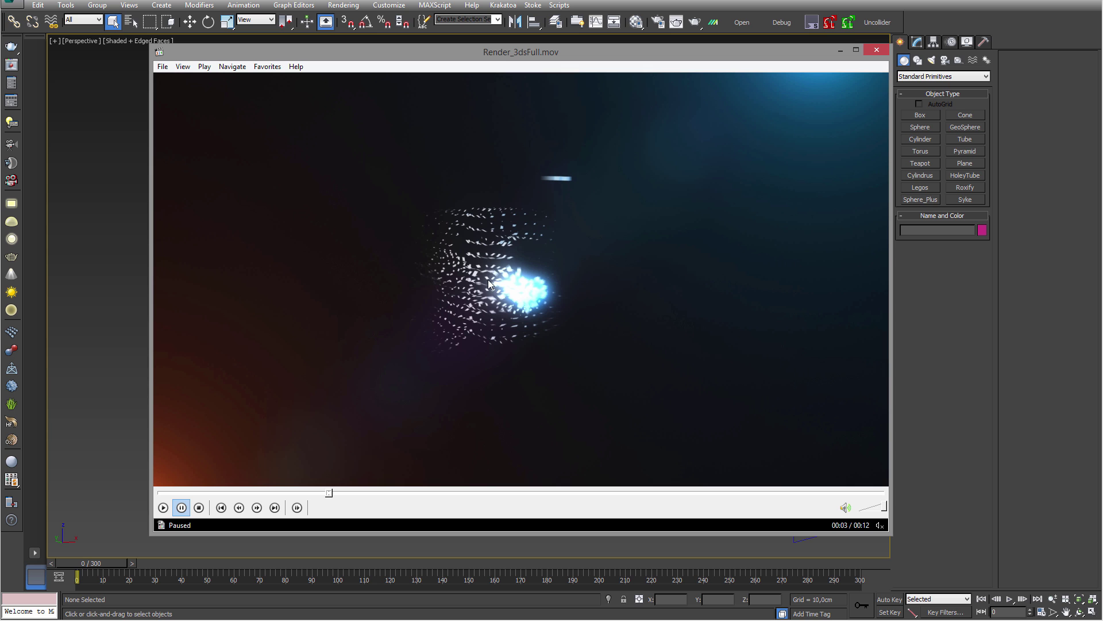
pyautogui.moveTo(328, 493)
pyautogui.mouseDown()
pyautogui.moveTo(365, 498)
pyautogui.moveTo(308, 498)
pyautogui.mouseUp()
pyautogui.click(398, 404)
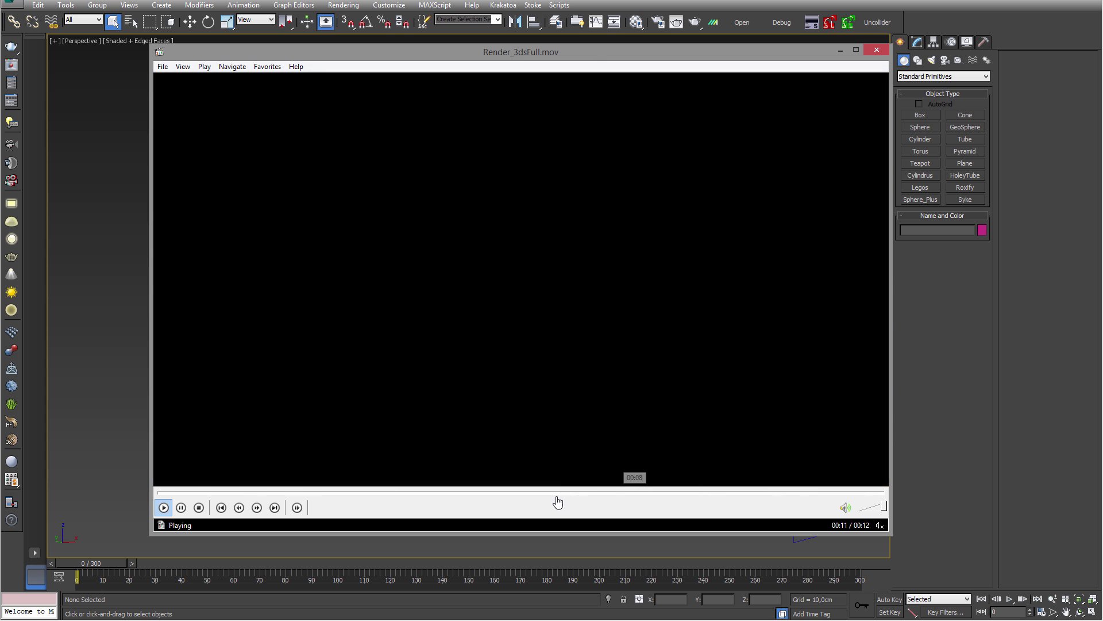
# - Go back to the middle of the render and play the surface-growth section around 00:08, pausing it to examine
pyautogui.click(555, 495)
pyautogui.click(360, 278)
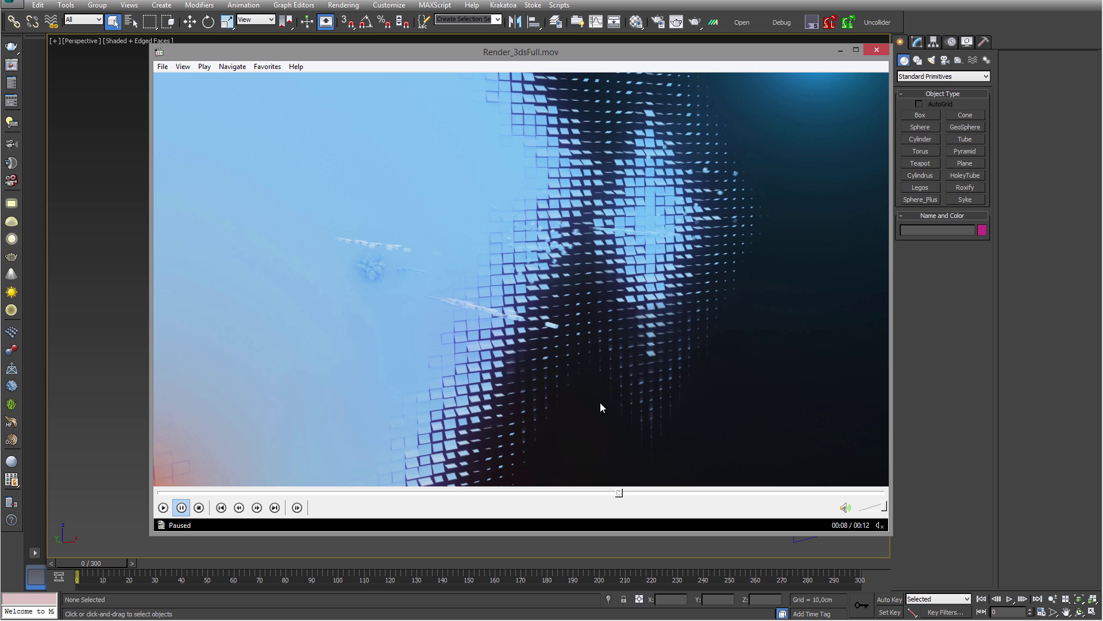
pyautogui.click(570, 406)
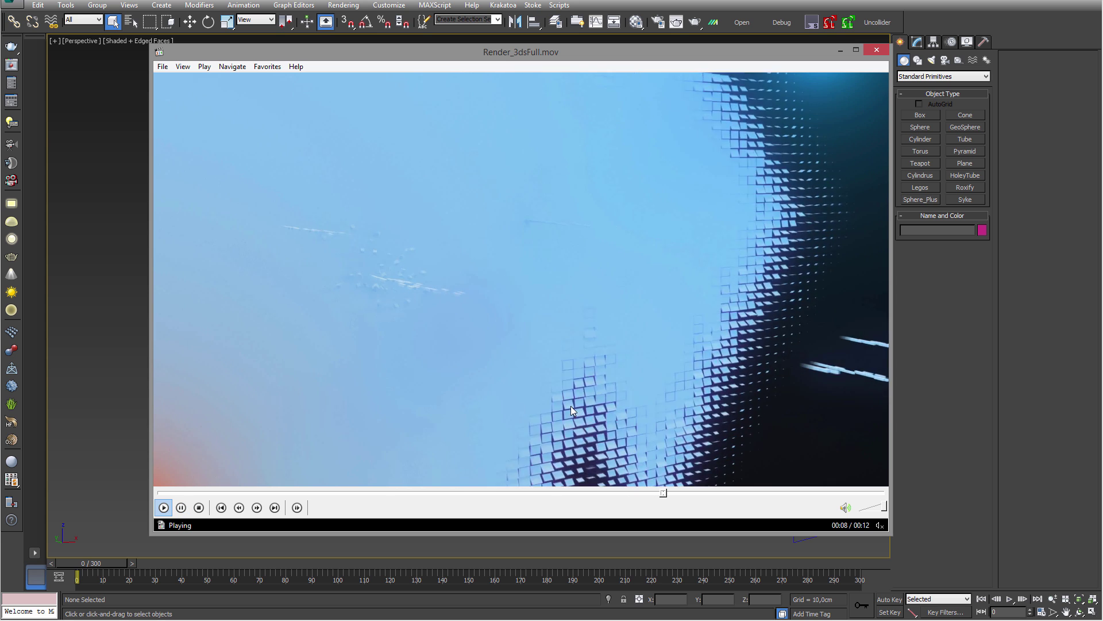
pyautogui.click(571, 407)
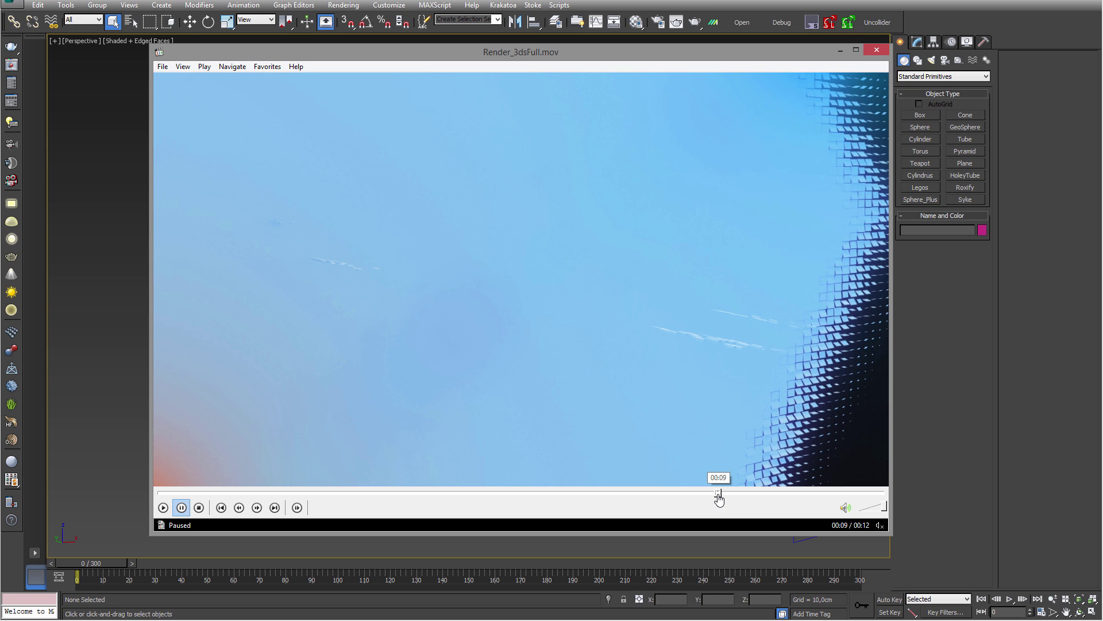
# - Scrub the render between 00:09 and 00:10 to examine the growing edge of the square tiles
pyautogui.moveTo(719, 495)
pyautogui.mouseDown()
pyautogui.moveTo(611, 495)
pyautogui.moveTo(698, 492)
pyautogui.mouseUp()
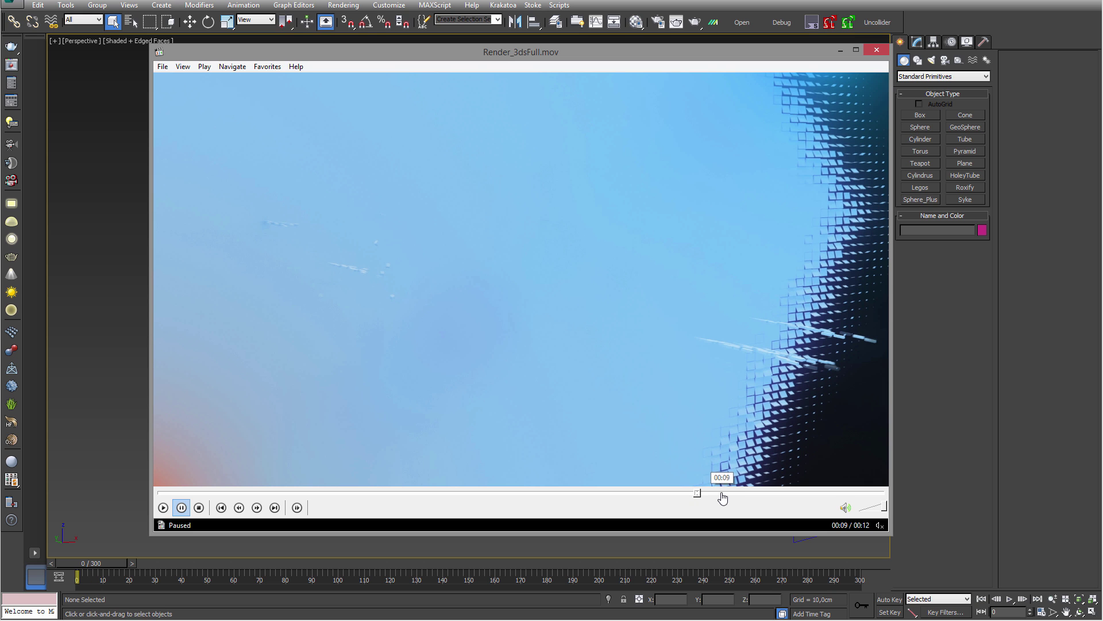
pyautogui.moveTo(724, 492); pyautogui.dragTo(737, 493)
pyautogui.click(755, 493)
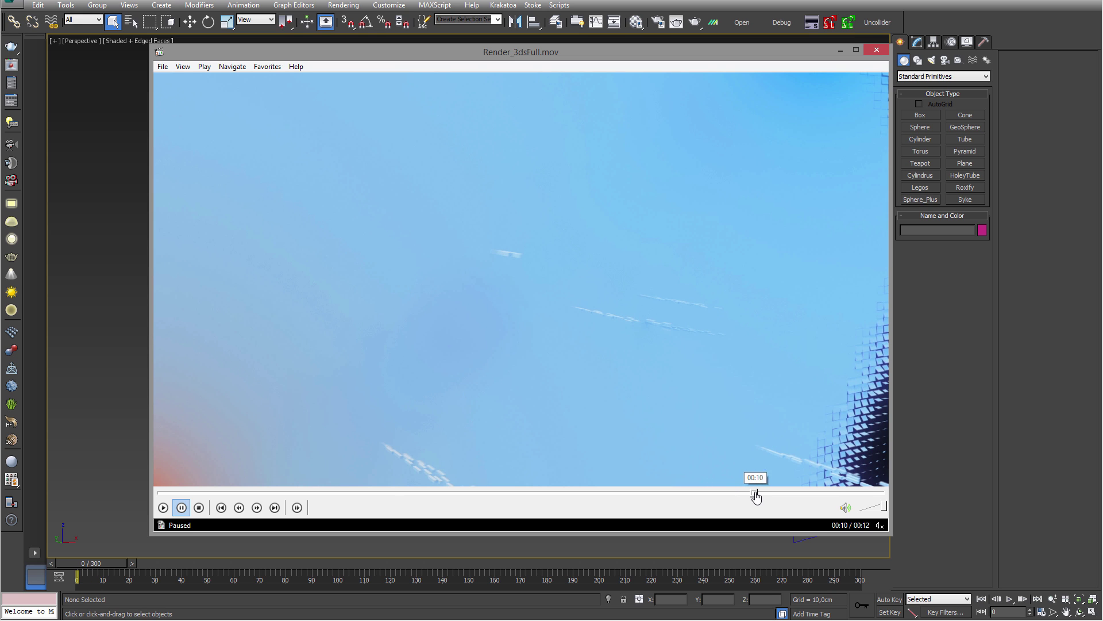
pyautogui.click(703, 492)
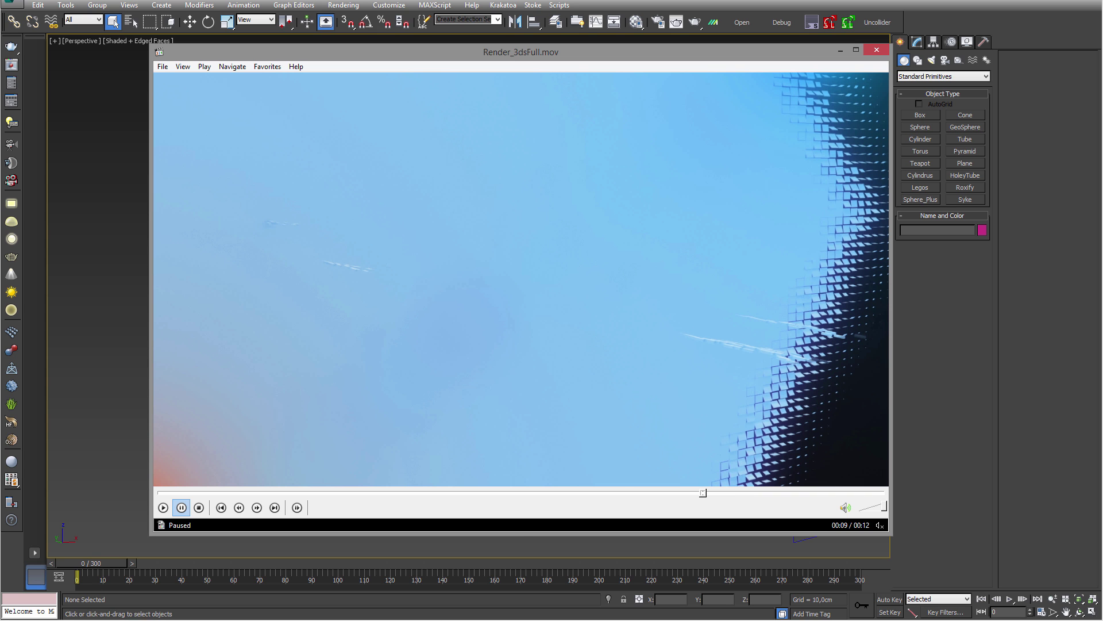
# - Switch to Vimeo in the browser and, through the own profile's following list, open the first followed member's video list
pyautogui.click(63, 620)
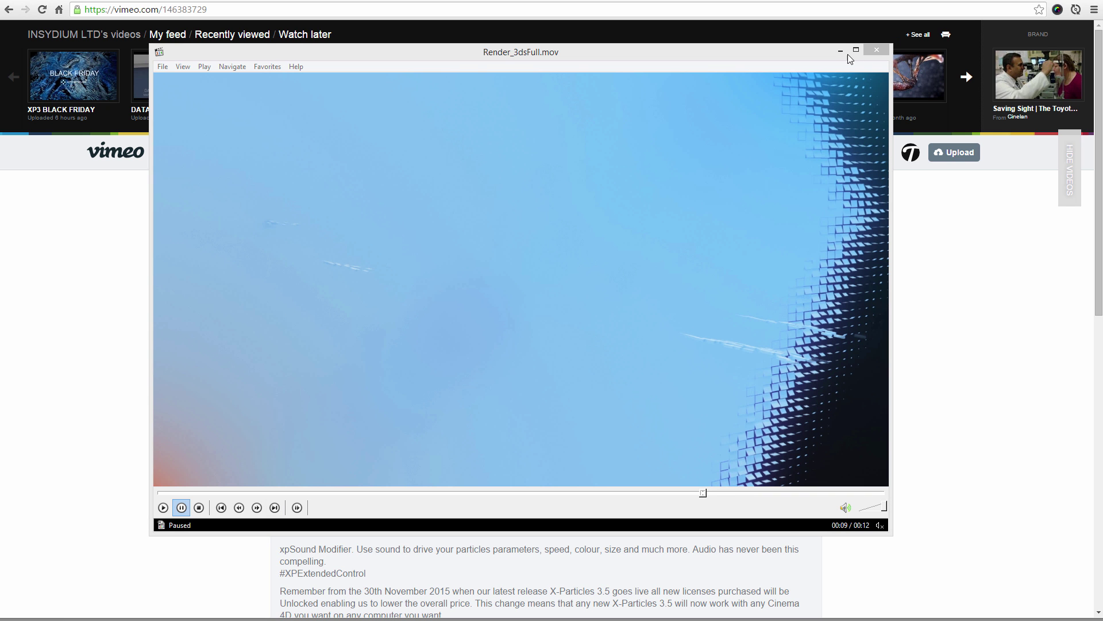
pyautogui.click(841, 52)
pyautogui.click(117, 154)
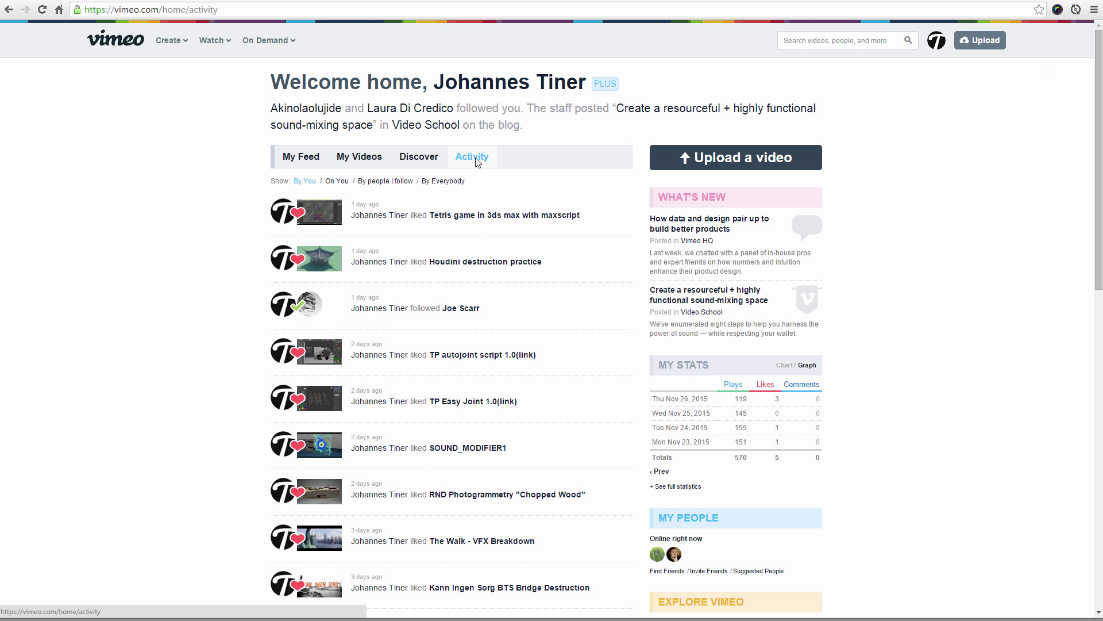
pyautogui.click(522, 90)
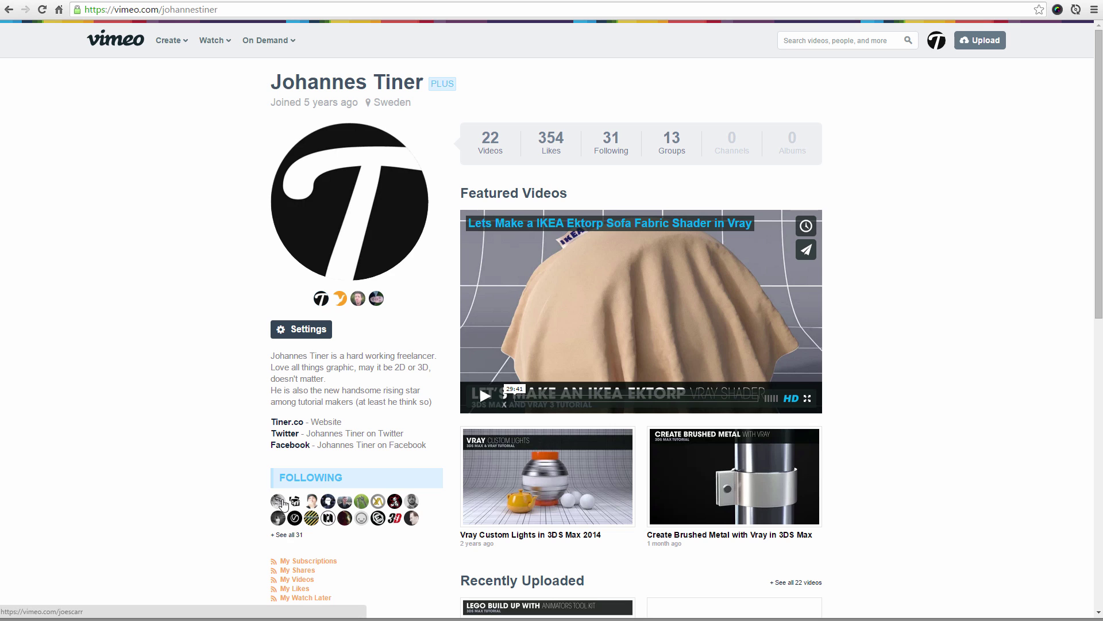
pyautogui.click(279, 502)
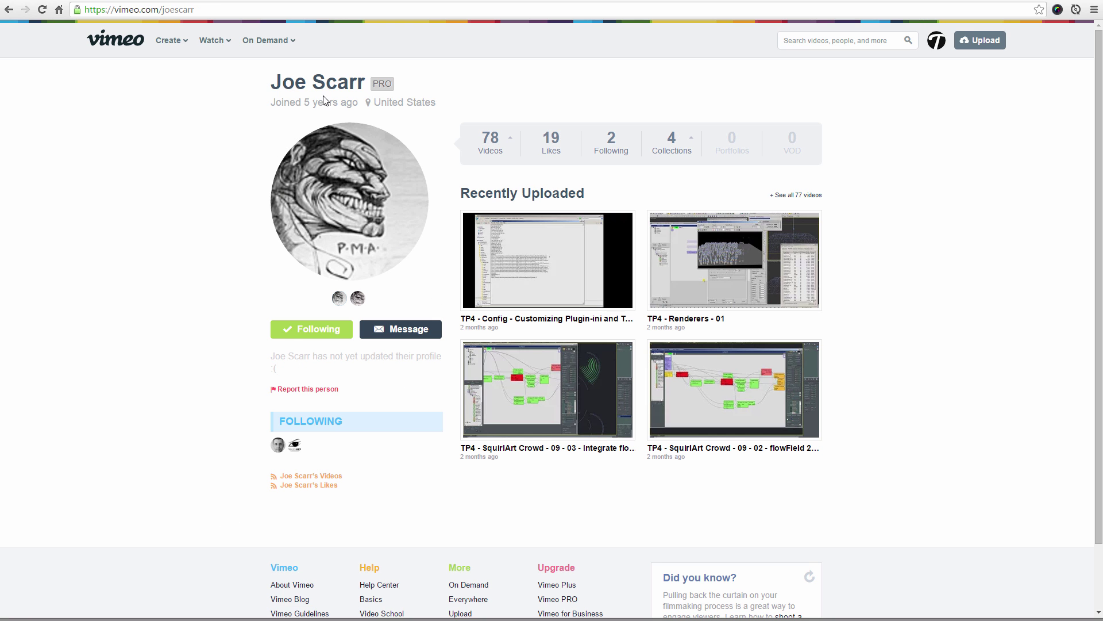
pyautogui.click(492, 144)
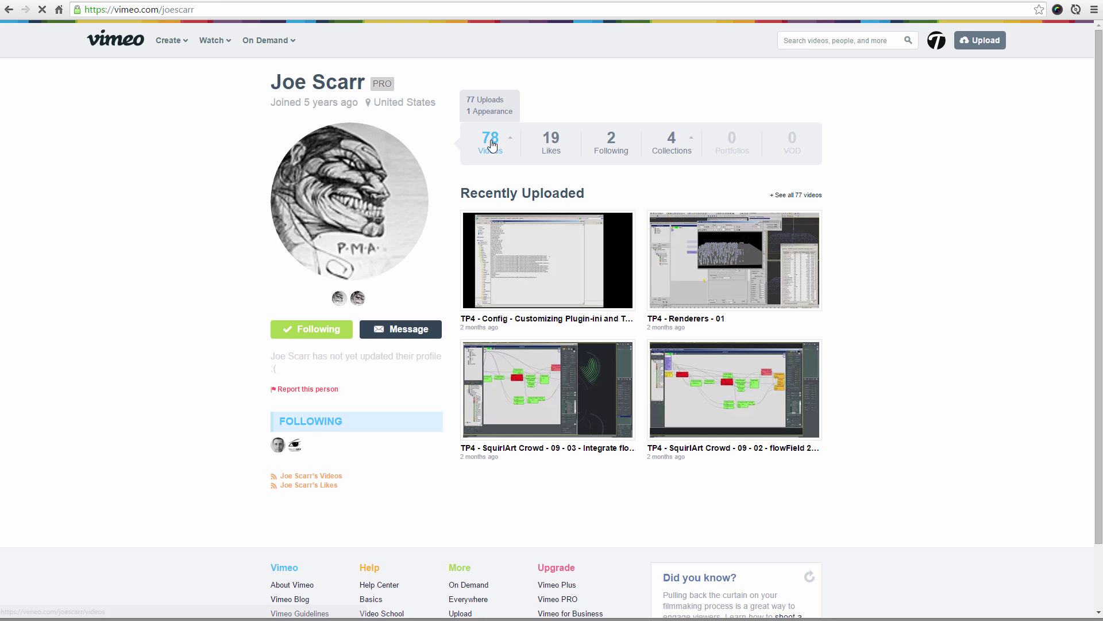
# - Look through the member's uploaded TP4 tutorial videos, including the SquirlArt Crowd series
pyautogui.scroll(-3, 306, 336)
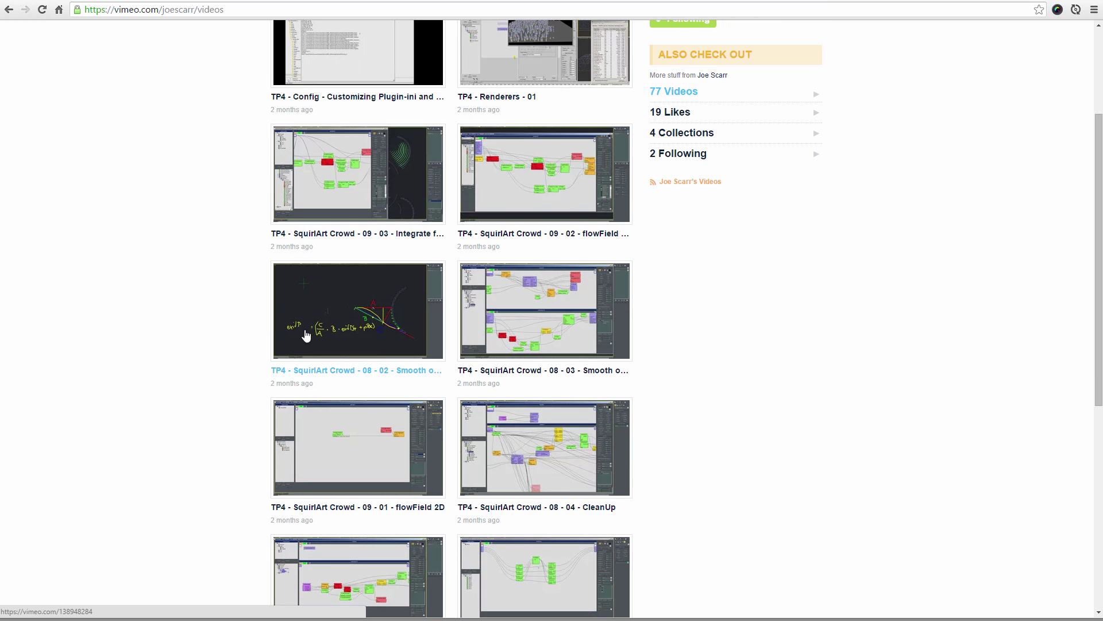
pyautogui.scroll(-6, 247, 362)
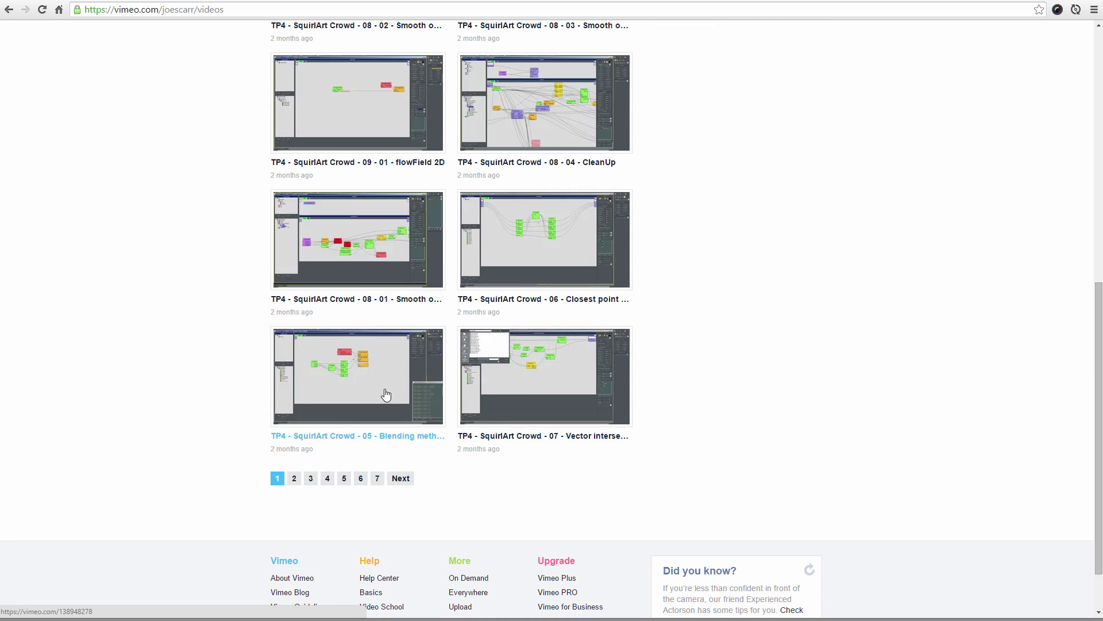
pyautogui.scroll(8, 386, 395)
pyautogui.scroll(-3, 368, 389)
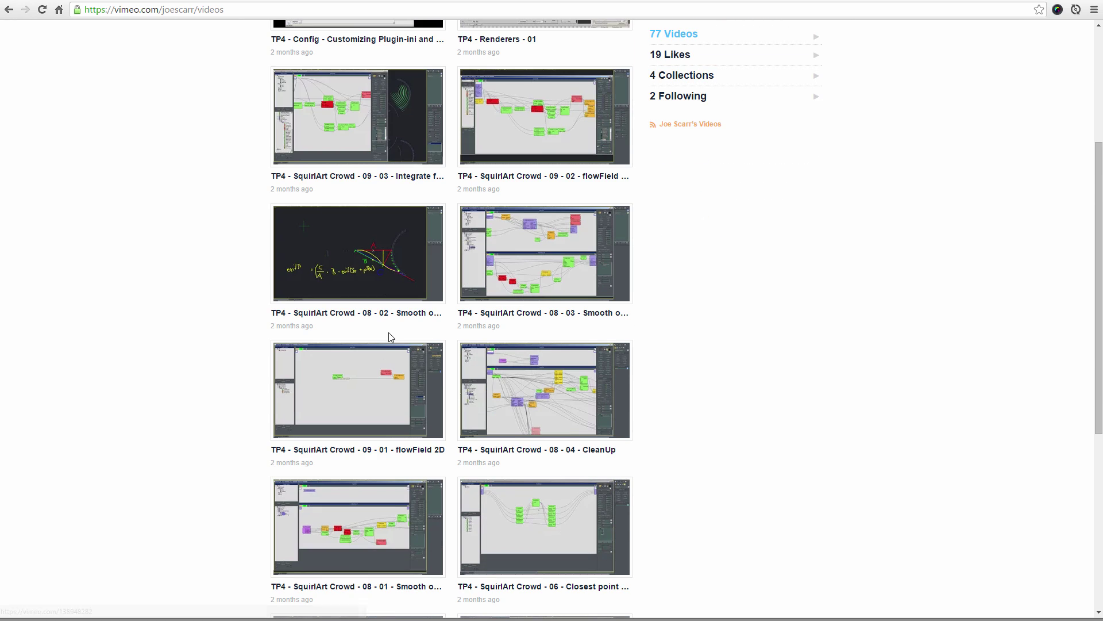
pyautogui.scroll(4, 390, 345)
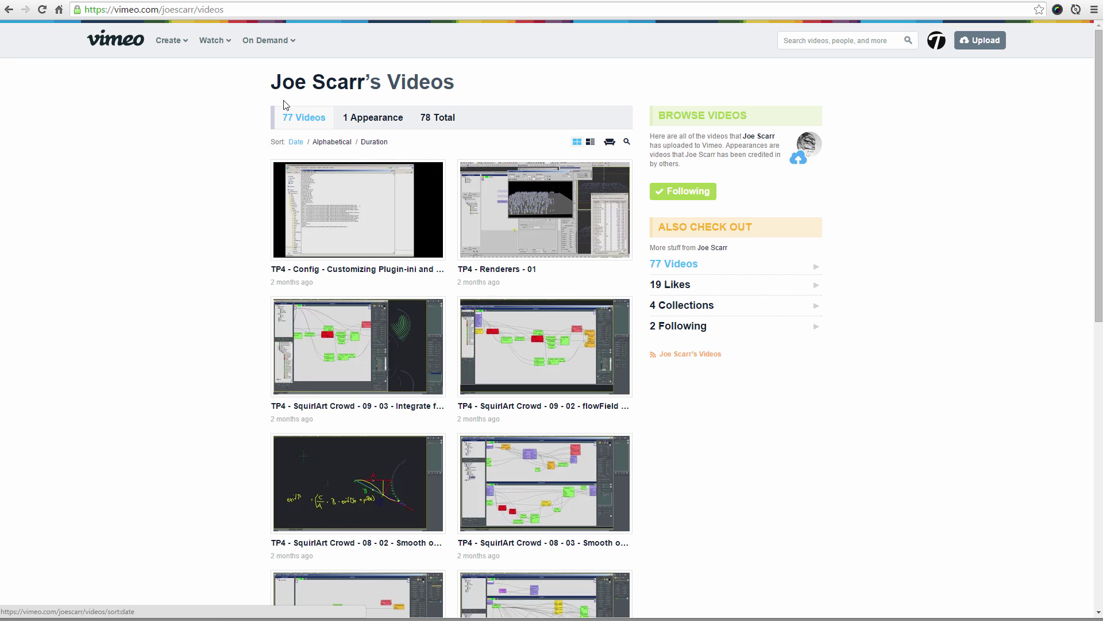
pyautogui.moveTo(268, 82); pyautogui.dragTo(370, 84)
pyautogui.click(168, 152)
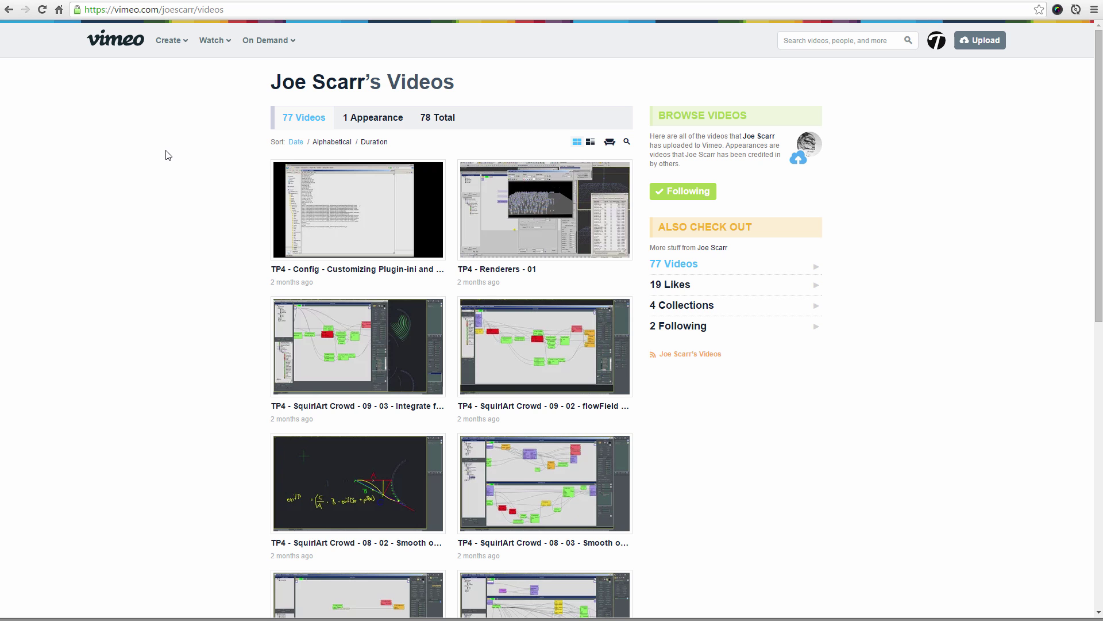
pyautogui.scroll(-4, 193, 236)
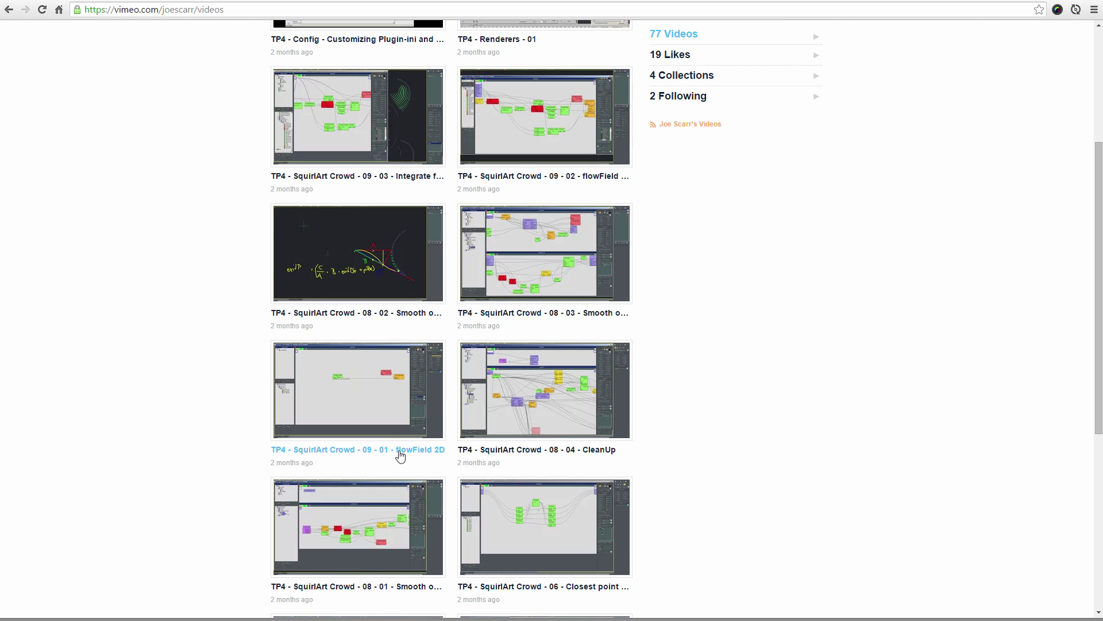
# - Open the second page of the member's videos and look through the TP4 SquirlArt Crowd and Production Shot tutorials
pyautogui.scroll(2, 182, 380)
pyautogui.scroll(-7, 181, 380)
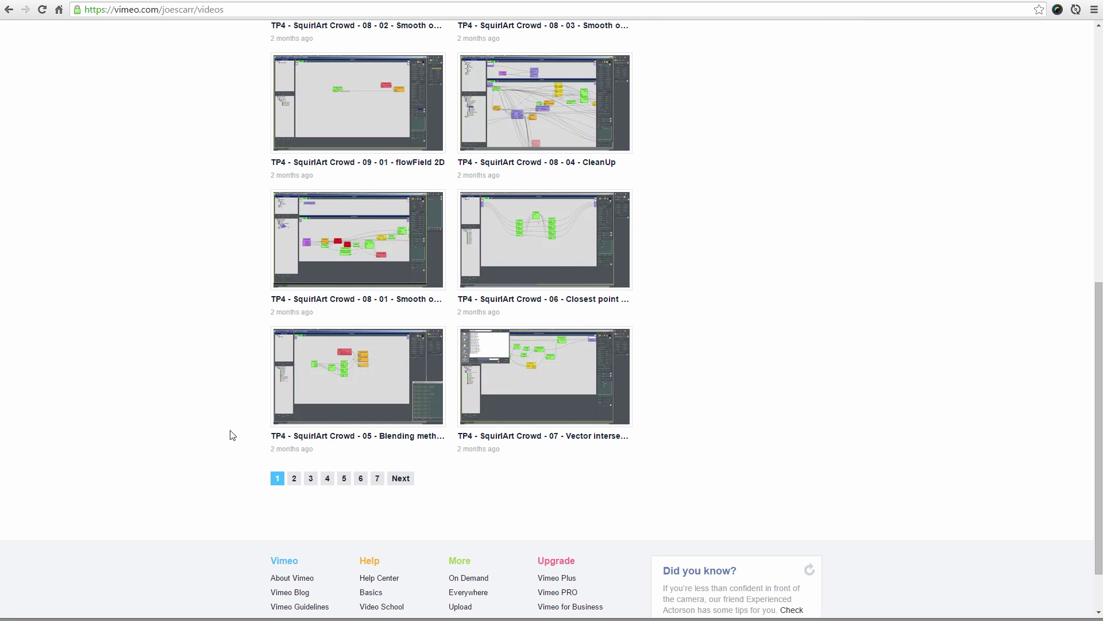
pyautogui.click(294, 479)
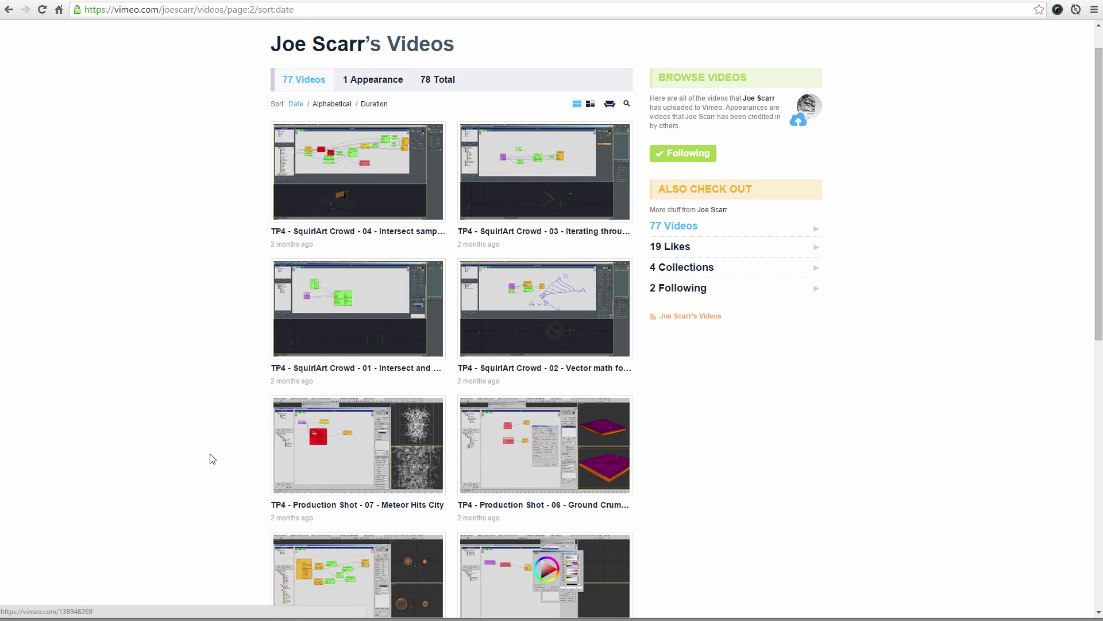
pyautogui.scroll(-3, 211, 455)
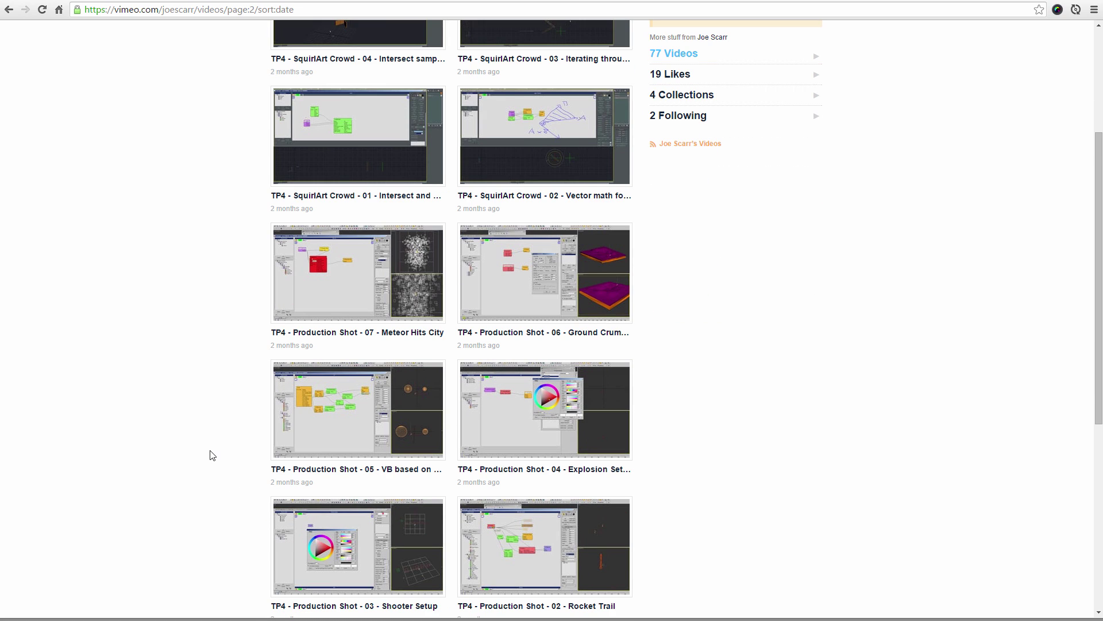
pyautogui.scroll(-1, 212, 455)
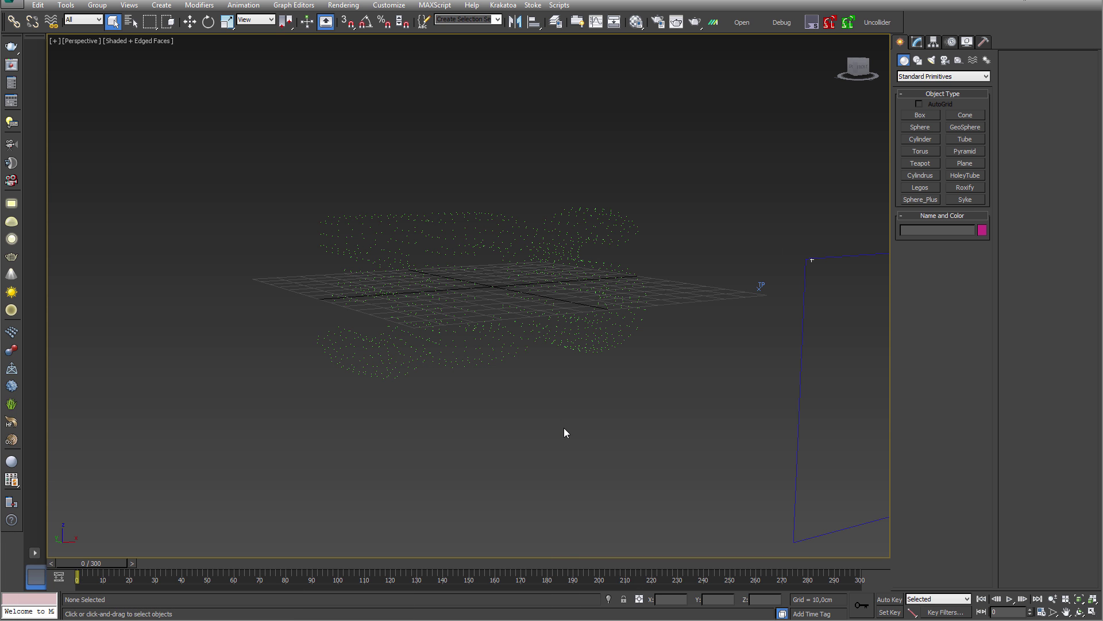
# - Switch to the finished scene in 3ds Max, show the Thinking particle system's parameters in a widened view, and look into its node setup
pyautogui.click(760, 287)
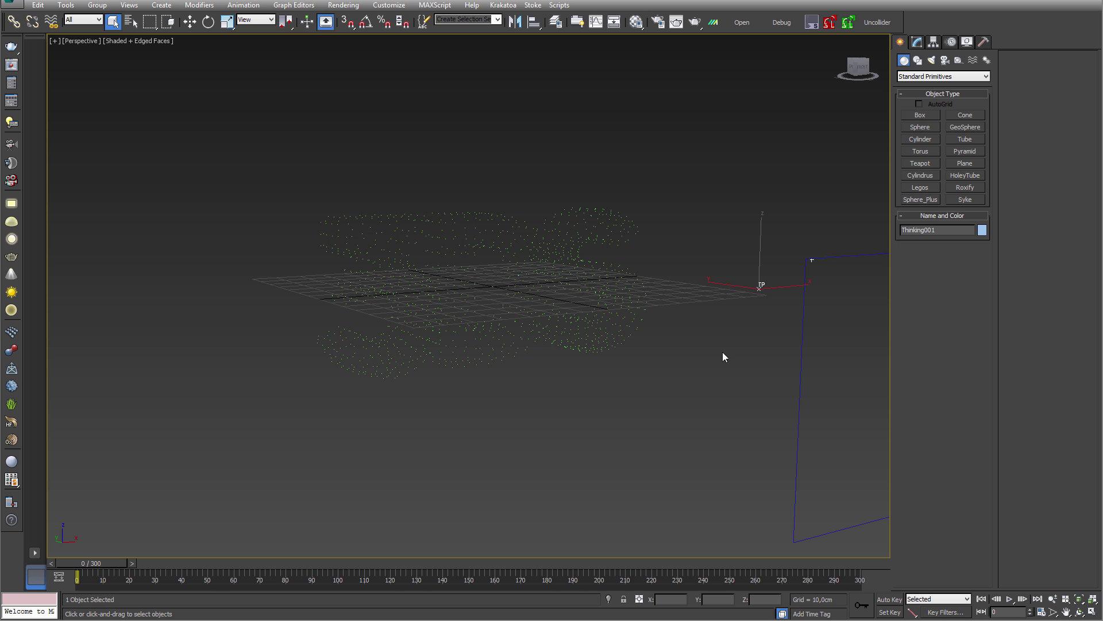
pyautogui.click(747, 341)
pyautogui.click(759, 288)
pyautogui.click(919, 44)
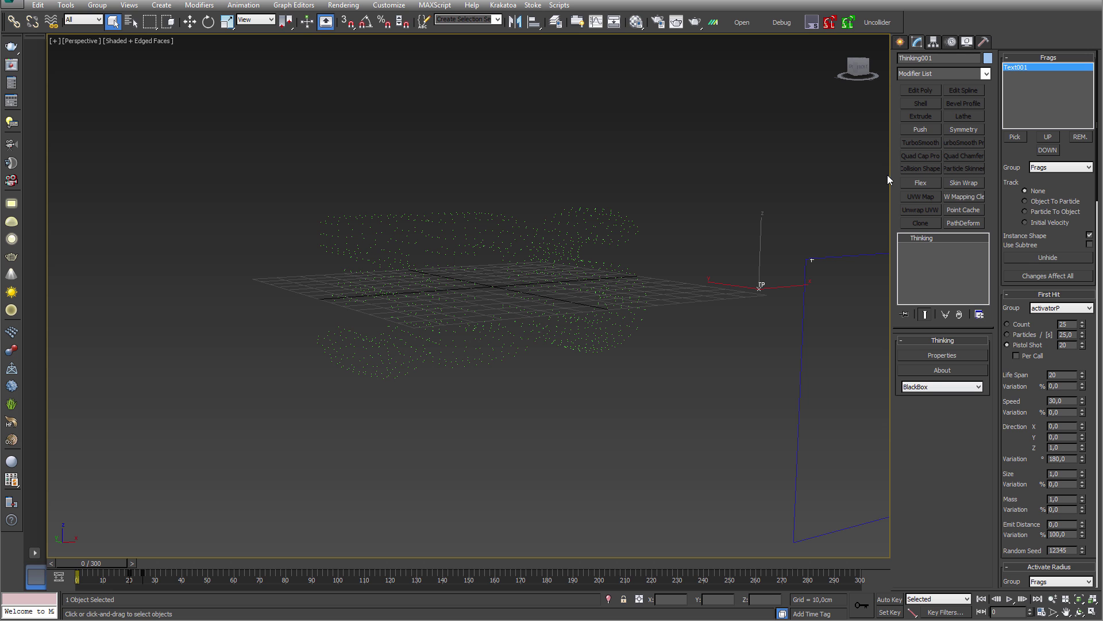
pyautogui.moveTo(890, 174); pyautogui.dragTo(785, 176)
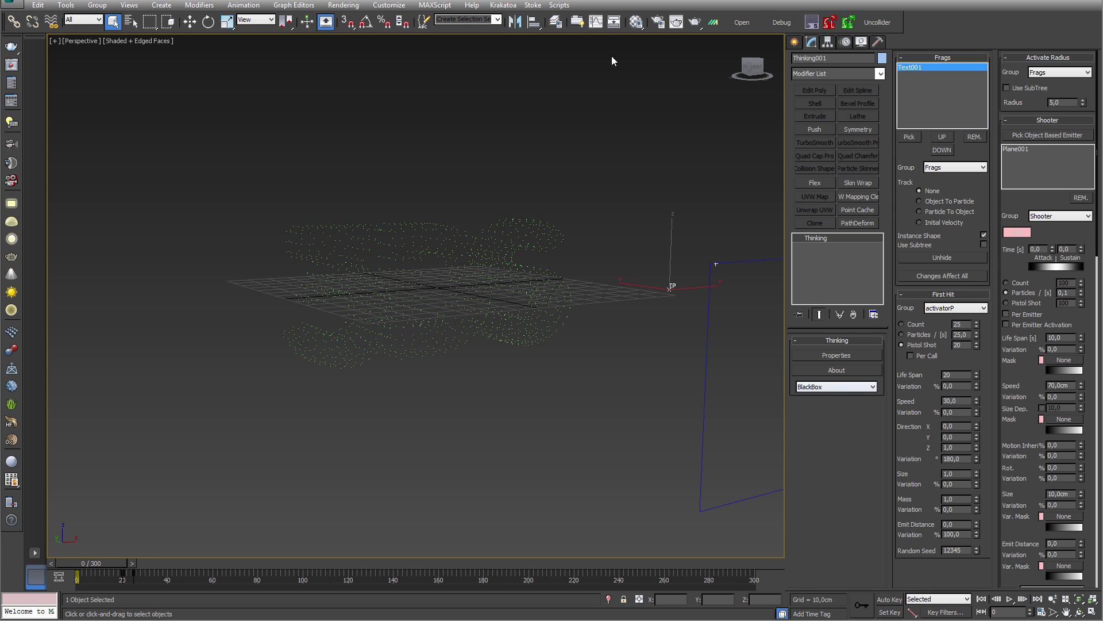
pyautogui.click(741, 23)
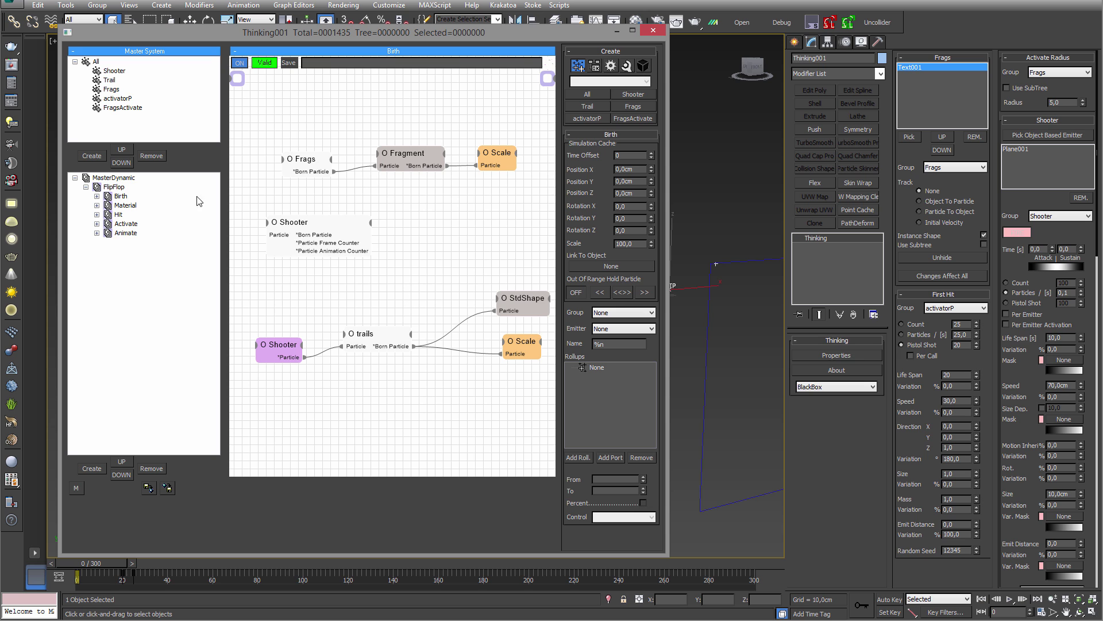
pyautogui.click(652, 30)
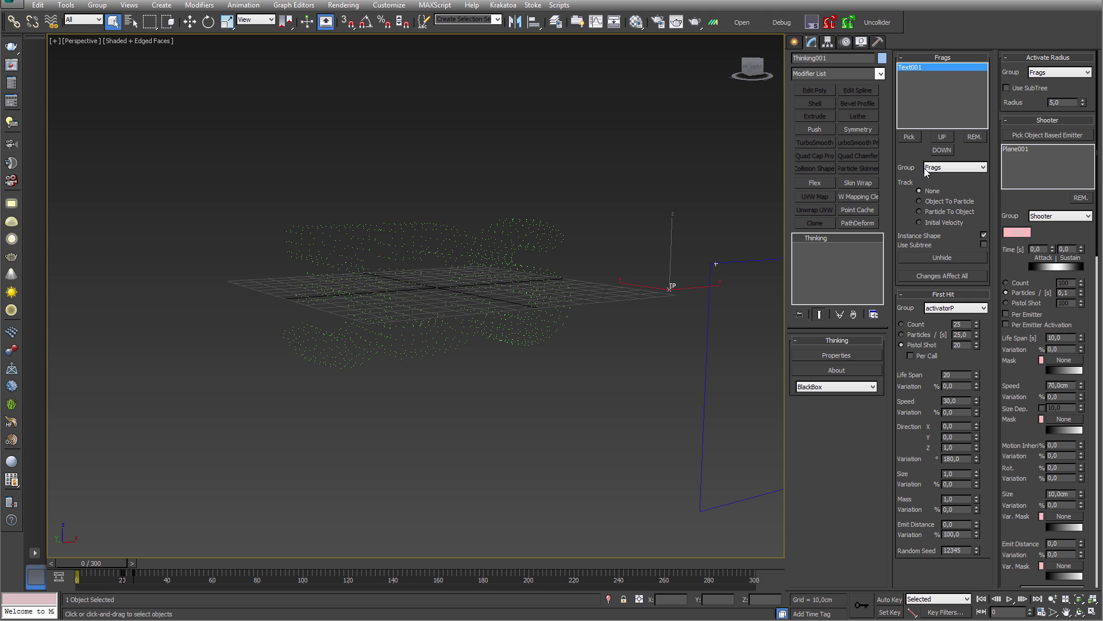
# - Scrub the finished animation from frame 0 past frame 150 to examine the 3DS text forming, returning to the start
pyautogui.moveTo(99, 568); pyautogui.dragTo(418, 583)
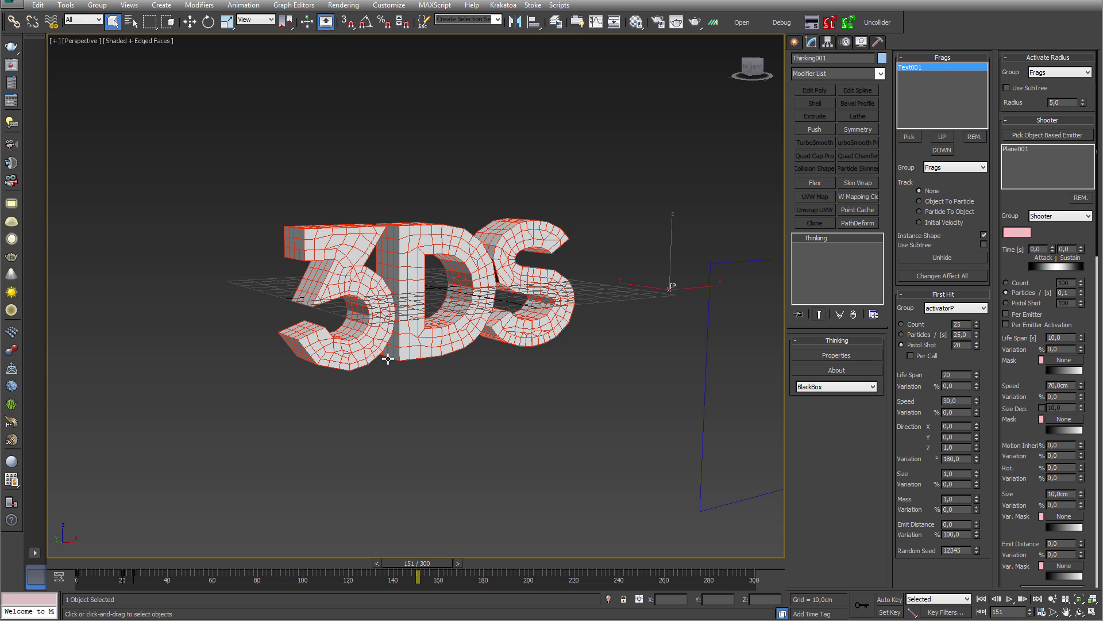
pyautogui.click(60, 565)
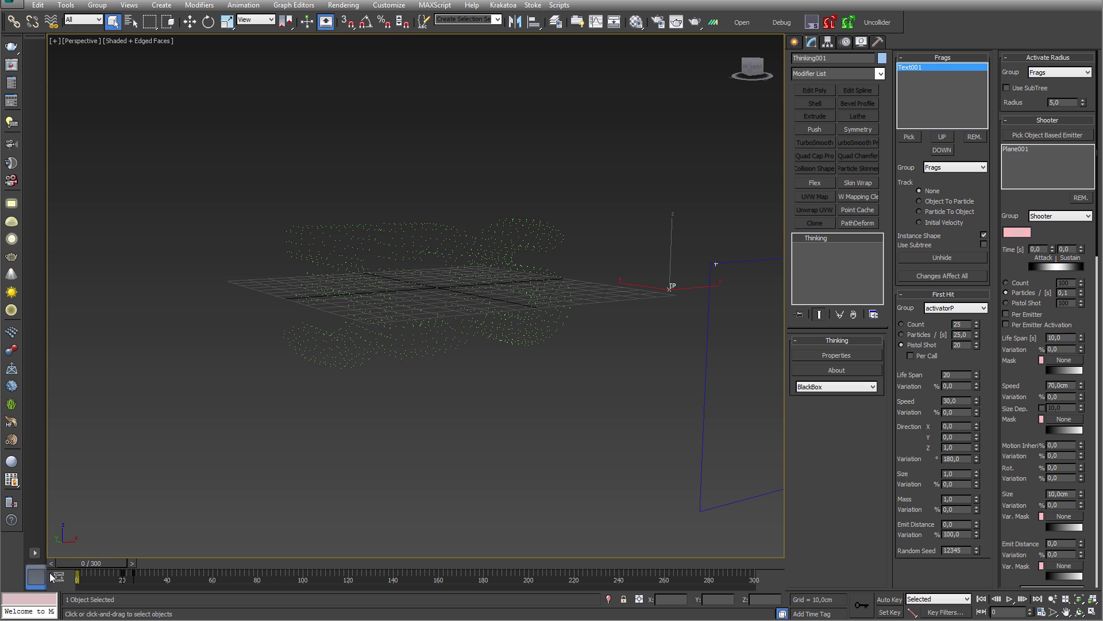
pyautogui.moveTo(64, 561); pyautogui.dragTo(437, 571)
pyautogui.click(73, 566)
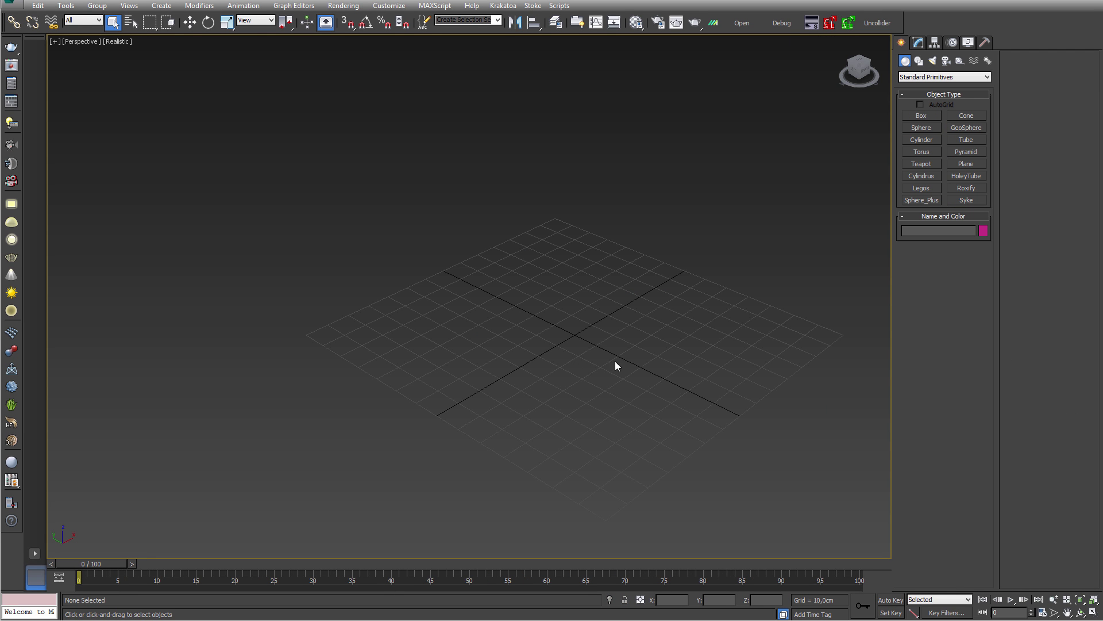
# - In the empty scene, create a text spline near the centre of the Front viewport
pyautogui.moveTo(616, 362); pyautogui.dragTo(530, 357, button='middle')
pyautogui.scroll(3, 530, 356)
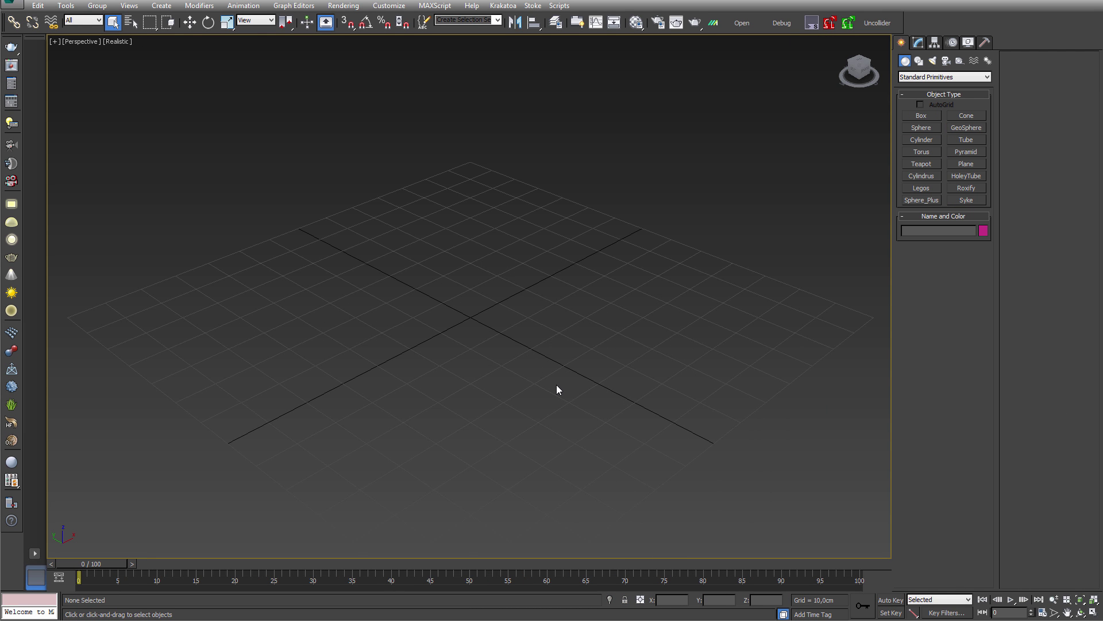
pyautogui.scroll(-5, 557, 387)
pyautogui.moveTo(562, 352); pyautogui.dragTo(553, 341, button='middle')
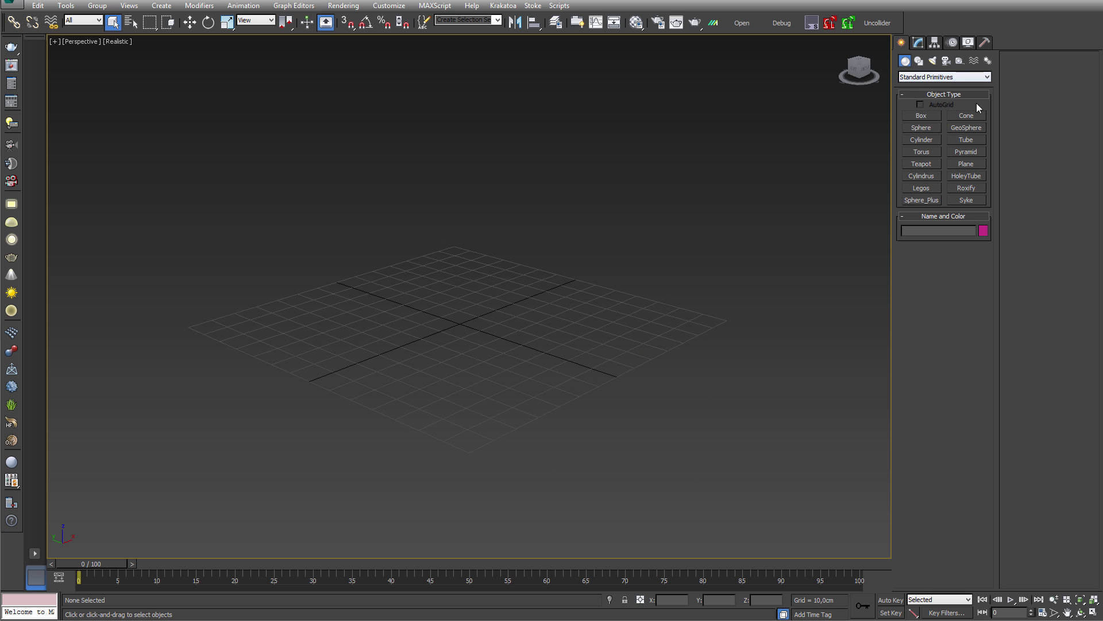
pyautogui.click(918, 60)
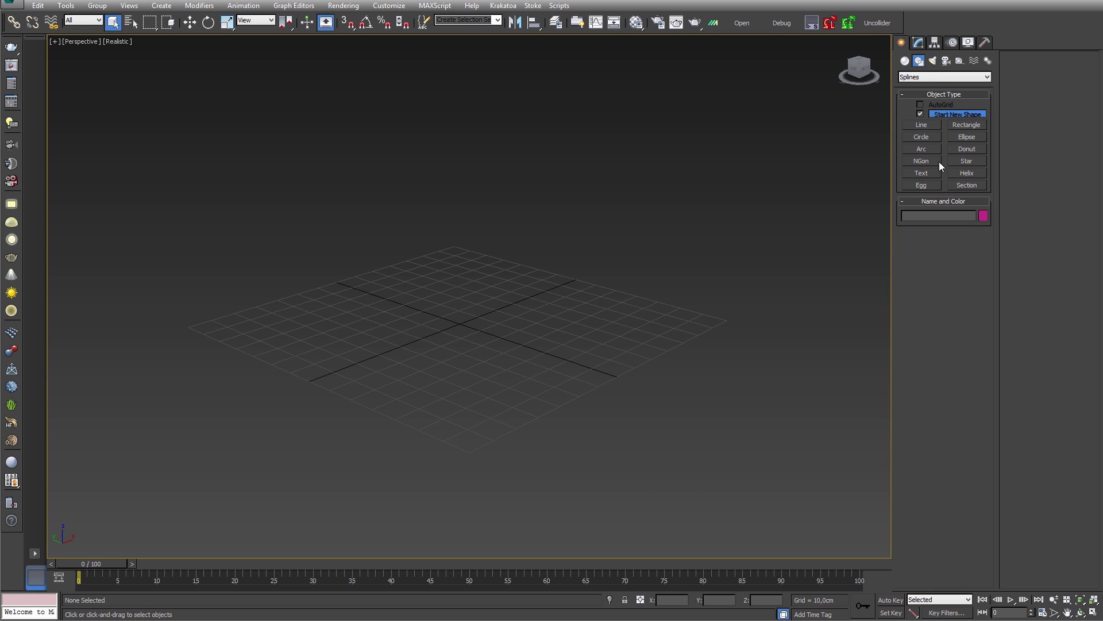
pyautogui.click(921, 173)
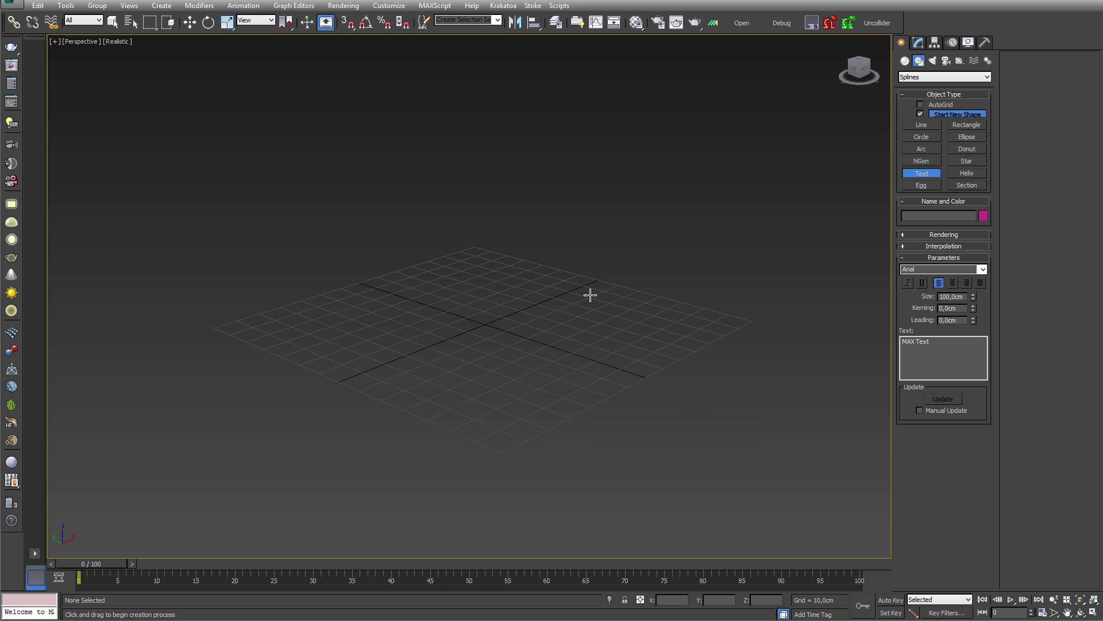
pyautogui.hotkey('alt', 'w')
pyautogui.click(598, 238)
pyautogui.click(673, 195)
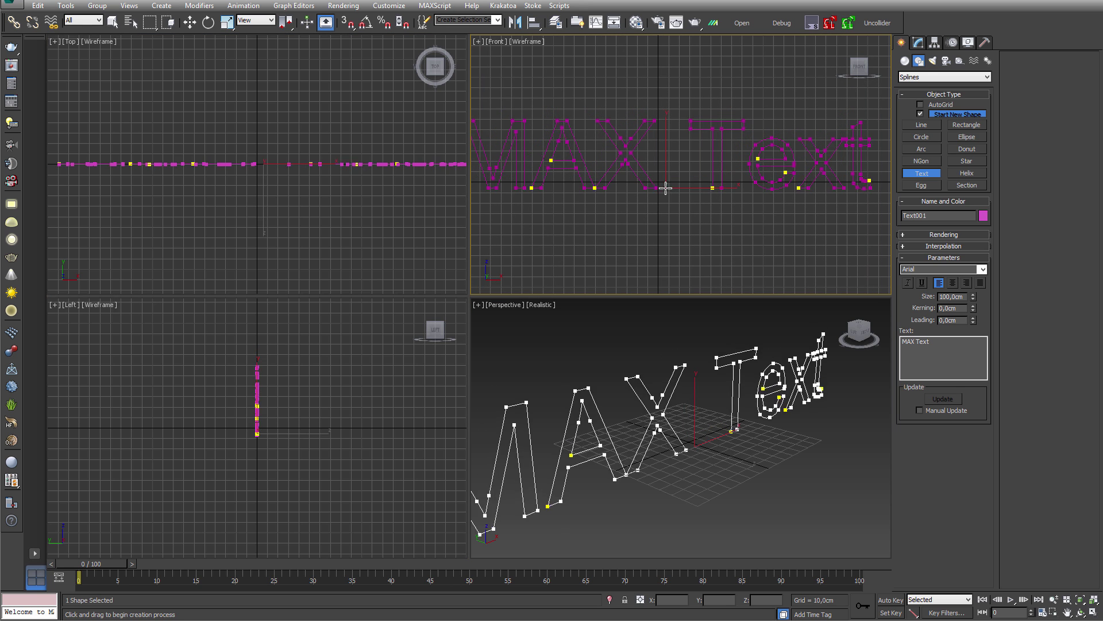
# - Change the text to MAX and set its font to TYPOGRAPH PRO ExtraBold
pyautogui.moveTo(924, 342); pyautogui.dragTo(831, 343)
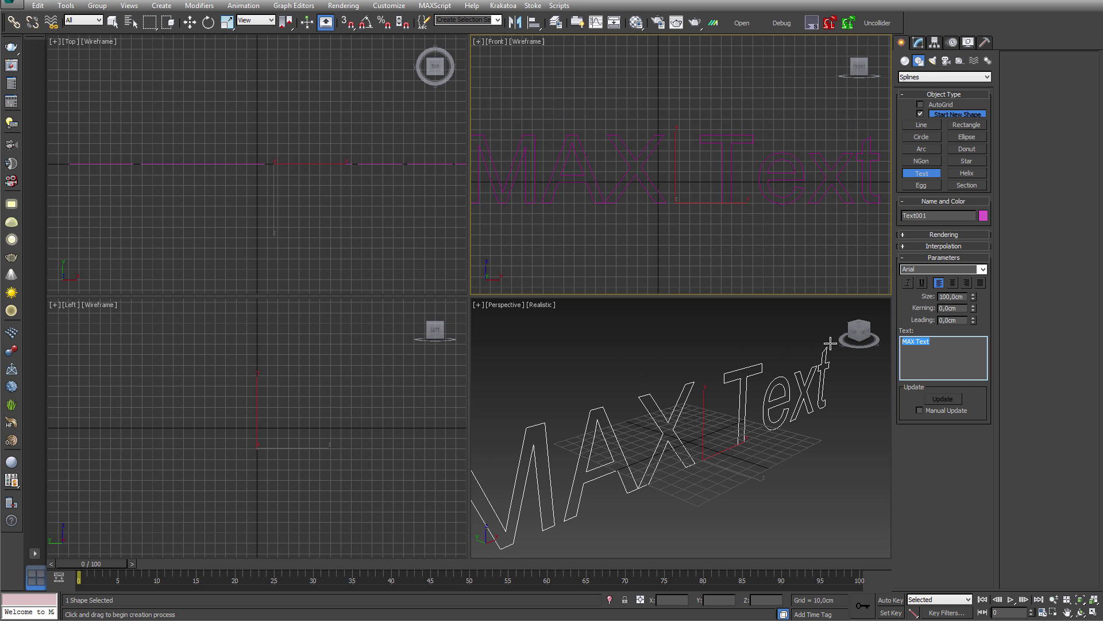
pyautogui.write('MAX')
pyautogui.click(954, 269)
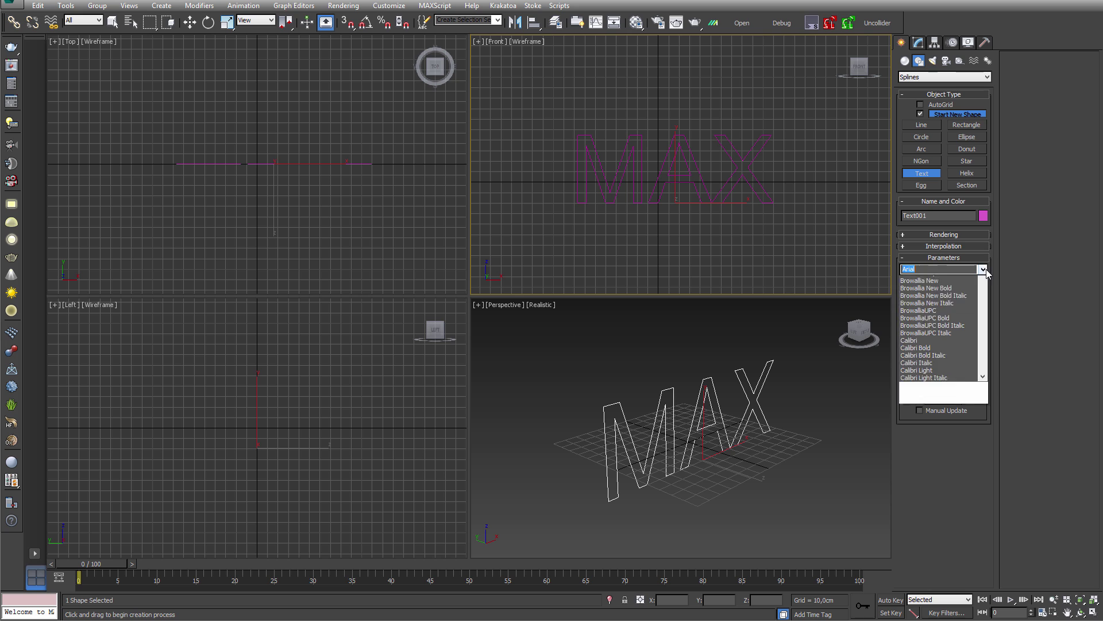
pyautogui.scroll(-15, 958, 283)
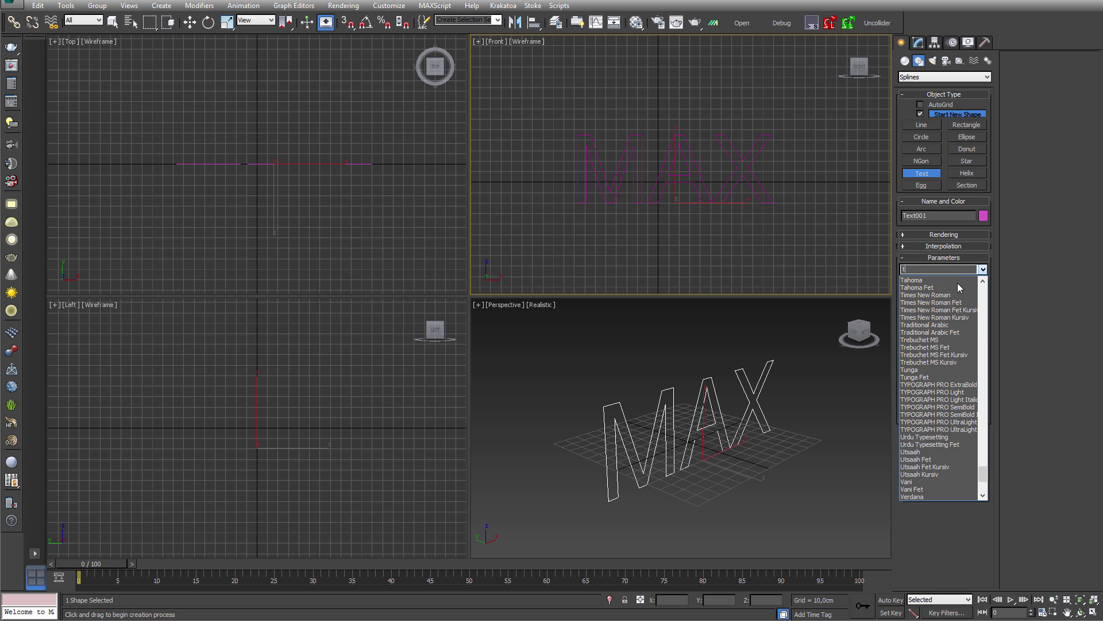
pyautogui.click(958, 282)
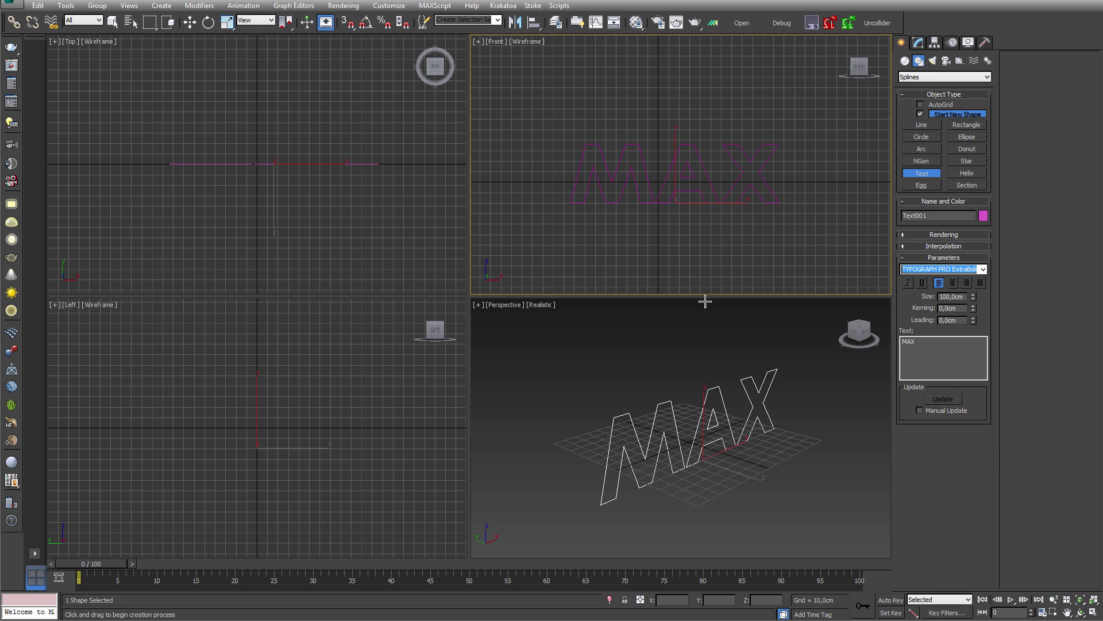
pyautogui.rightClick(744, 374)
# - Extrude the MAX text by 24 cm
pyautogui.click(934, 42)
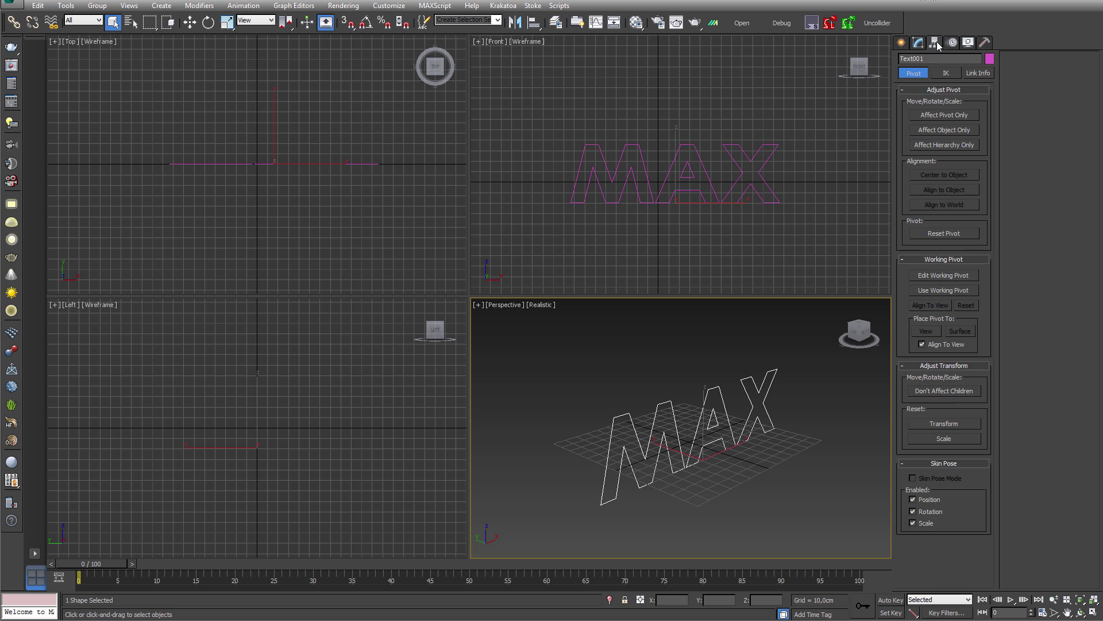
pyautogui.click(901, 42)
pyautogui.click(918, 42)
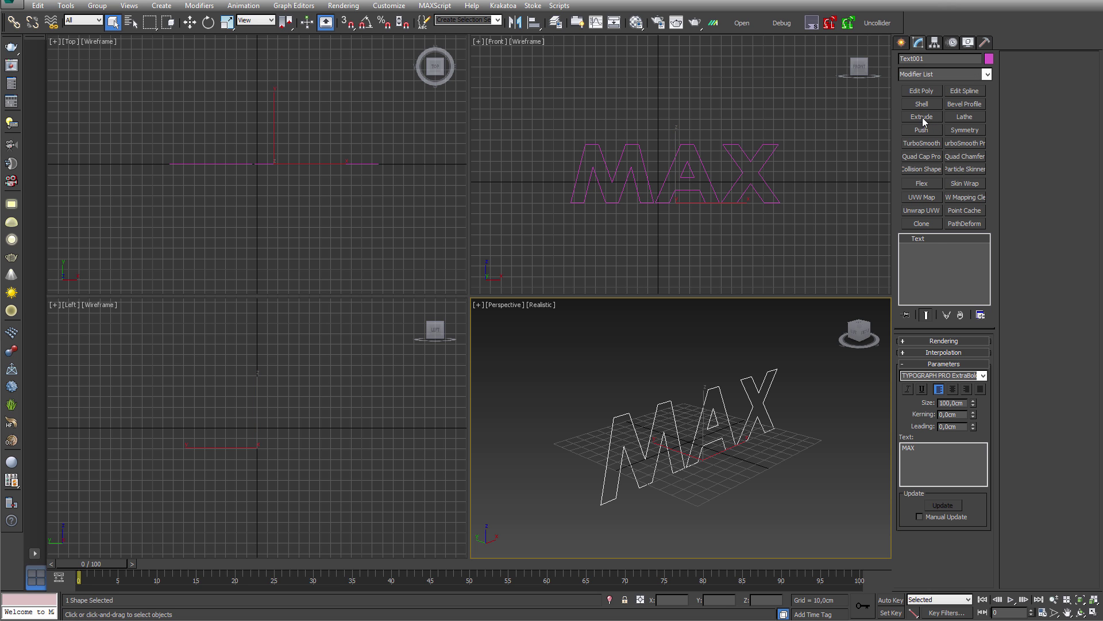
pyautogui.click(922, 117)
pyautogui.moveTo(978, 360); pyautogui.dragTo(971, 325)
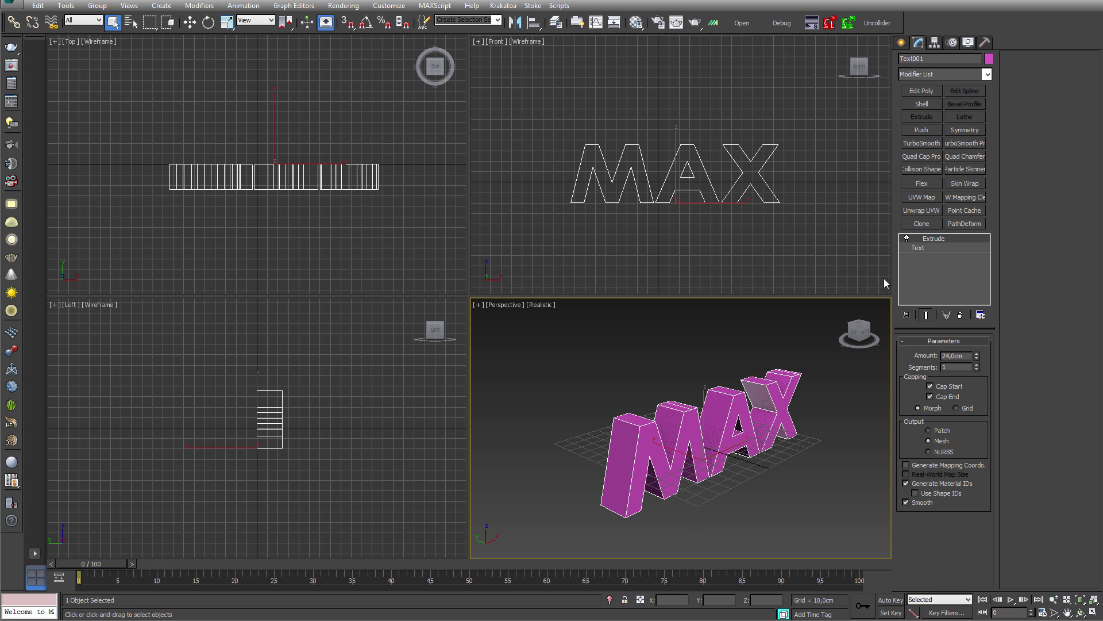
# - Center the pivot of the extruded text to the object
pyautogui.click(934, 43)
pyautogui.click(945, 115)
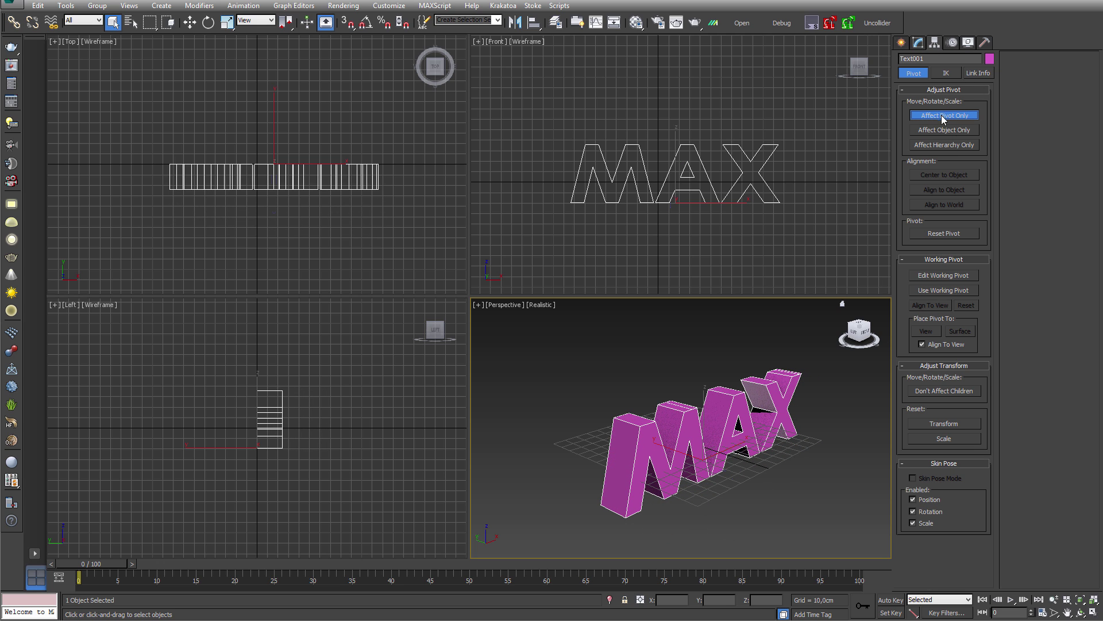
pyautogui.click(945, 175)
pyautogui.click(950, 119)
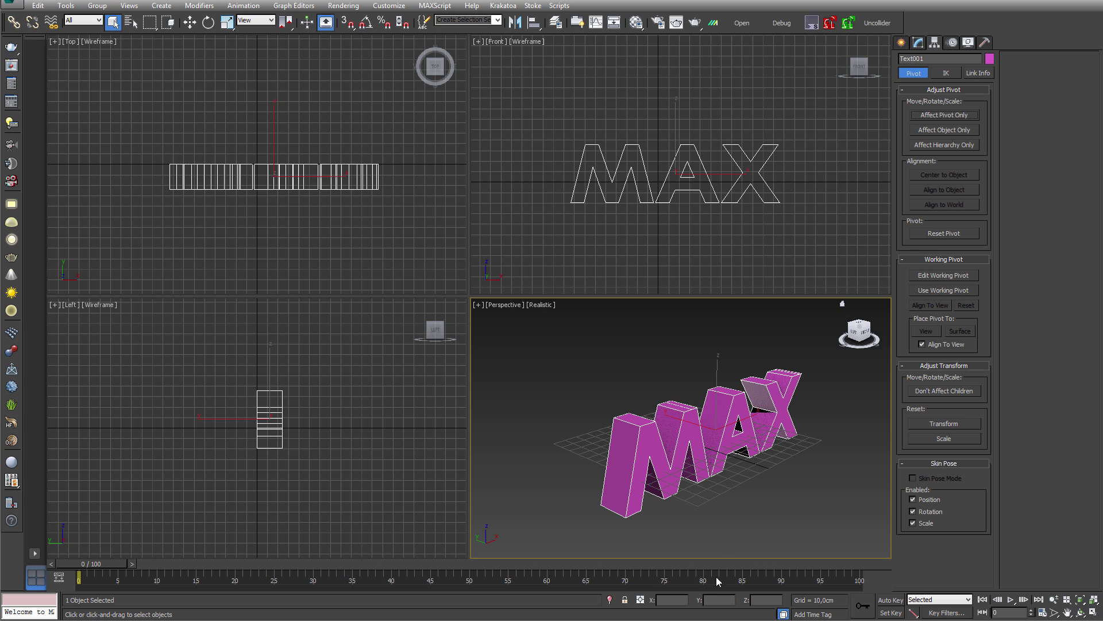
# - Move the MAX text to the world origin by setting its X, Y and Z position to 0
pyautogui.press('w')
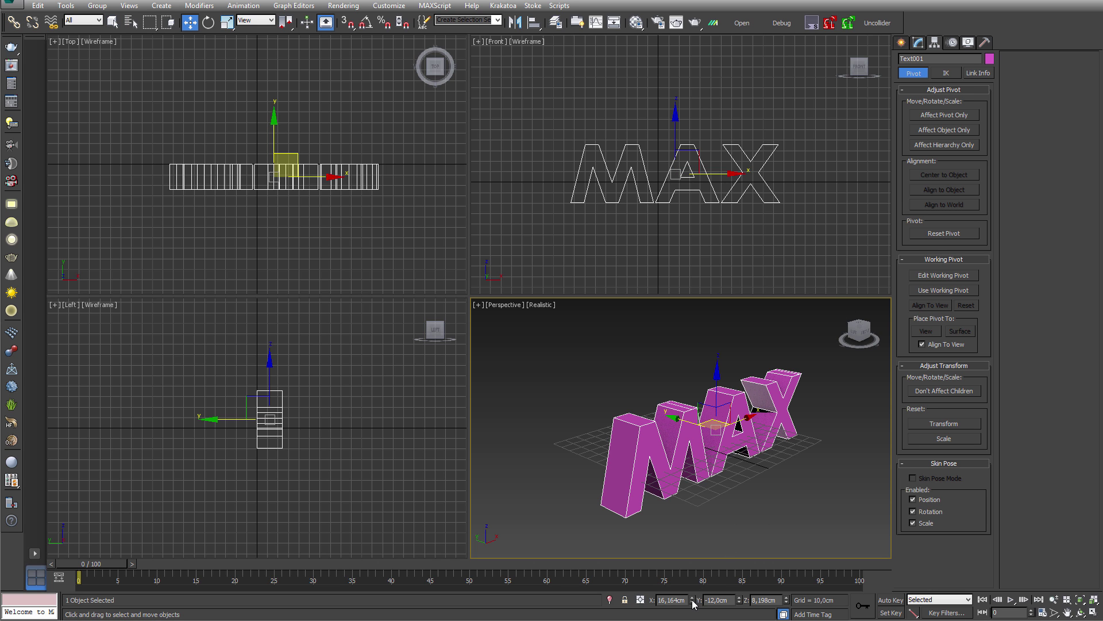
pyautogui.rightClick(693, 603)
pyautogui.rightClick(740, 602)
pyautogui.rightClick(786, 602)
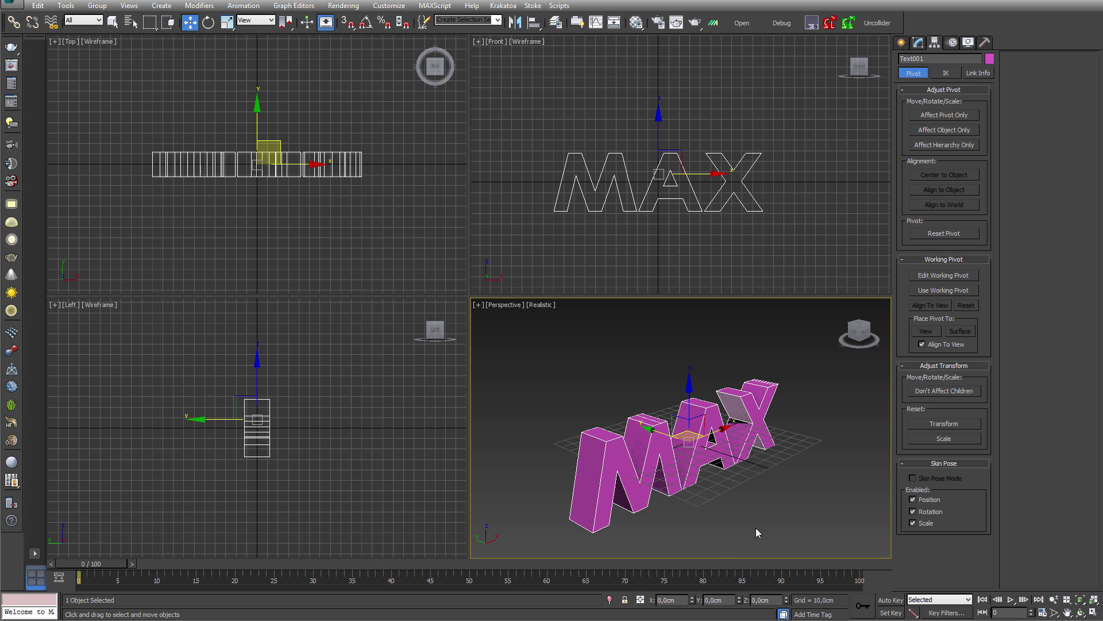
# - Add a Quadify Mesh modifier on top of the text's Extrude
pyautogui.scroll(4, 756, 532)
pyautogui.keyDown('alt'); pyautogui.moveTo(753, 504); pyautogui.dragTo(735, 460, button='middle'); pyautogui.keyUp('alt')
pyautogui.click(918, 42)
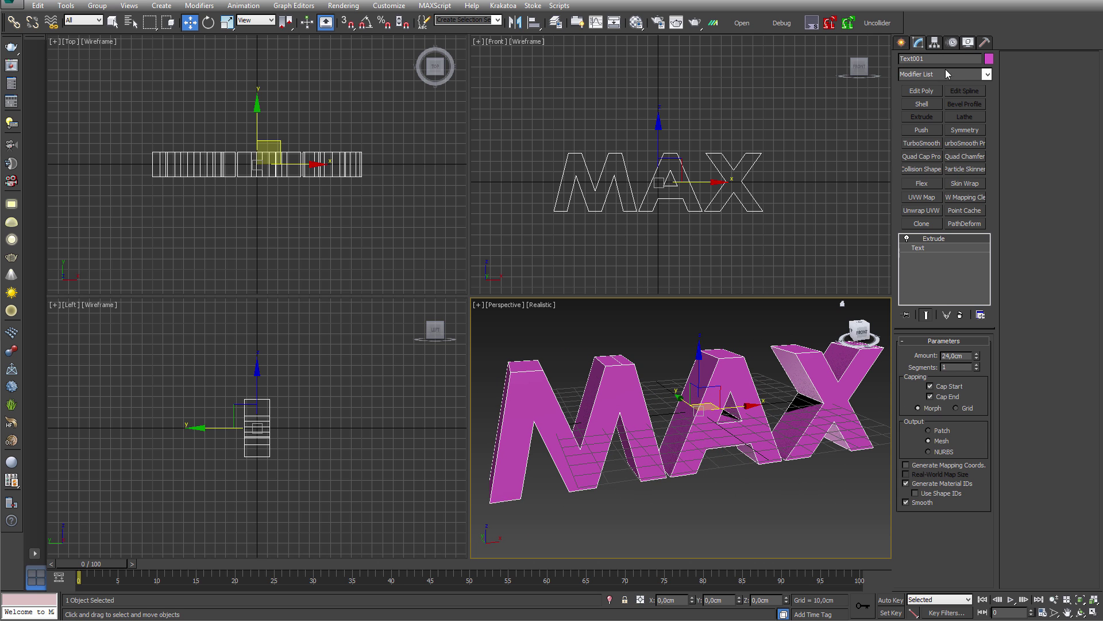
pyautogui.click(987, 75)
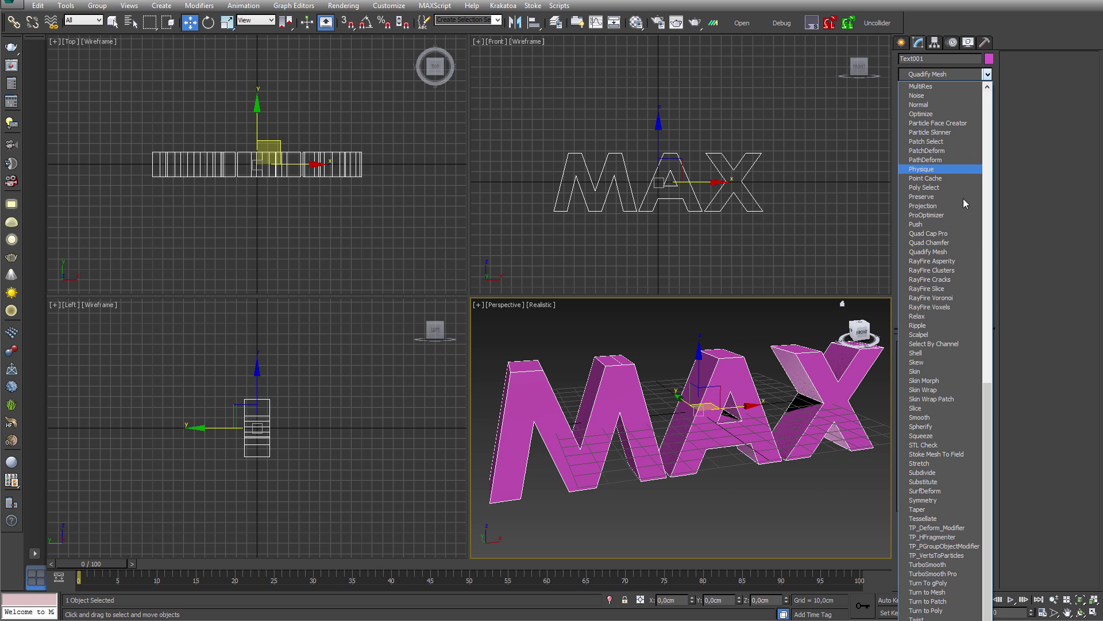
pyautogui.click(928, 252)
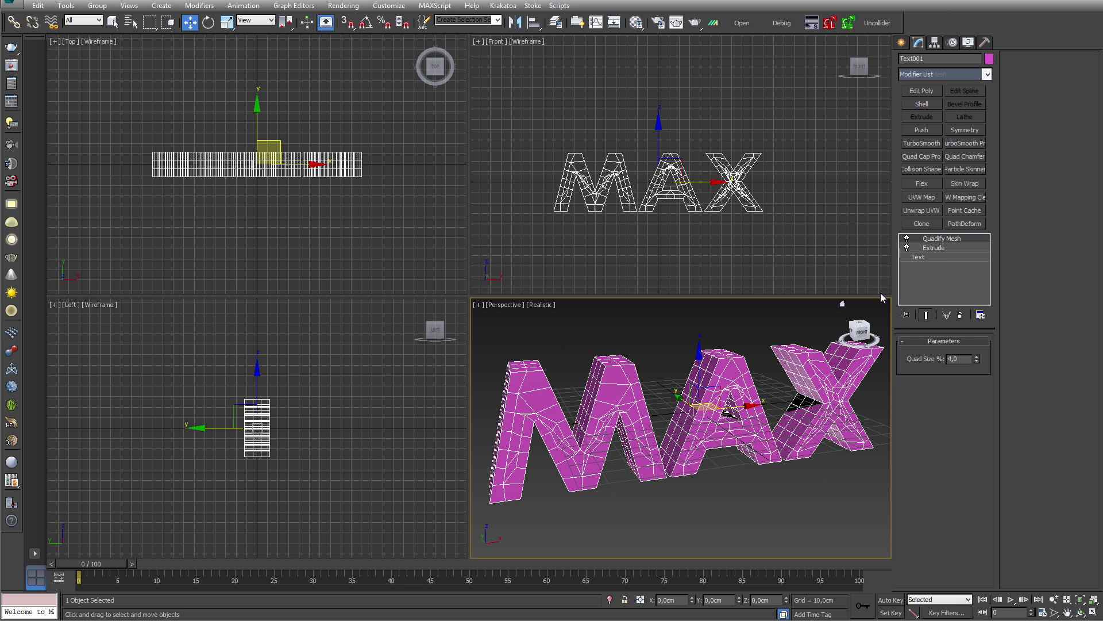
# - Compare Quad Size values of 6, 4 and 8 % on the text mesh, and finish with 2 %
pyautogui.doubleClick(963, 363)
pyautogui.write('6')
pyautogui.press('Return')
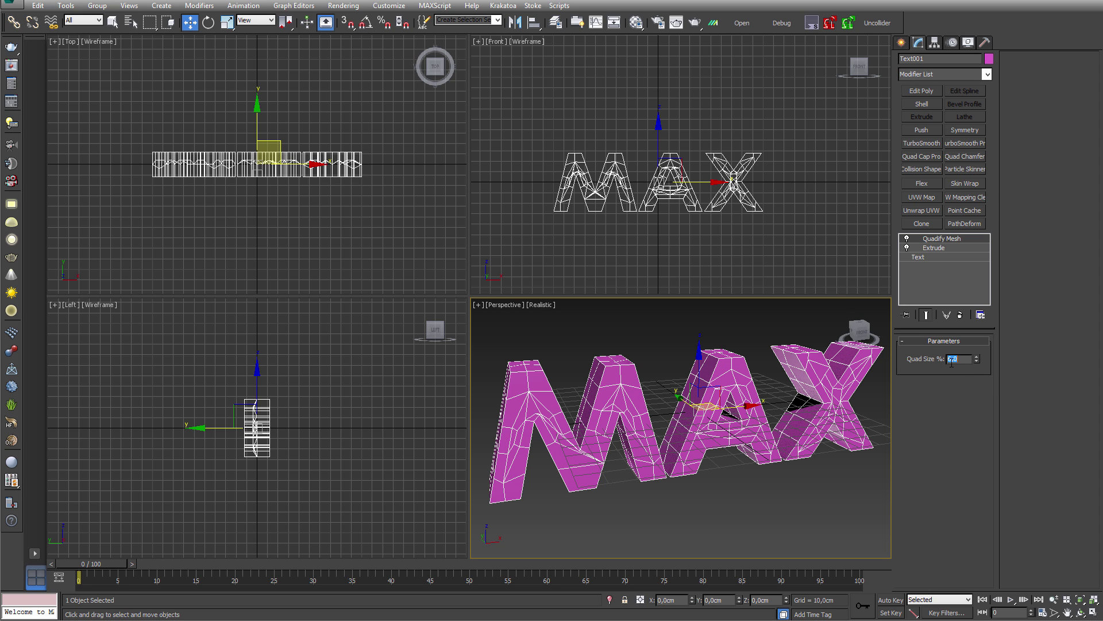
pyautogui.write('4')
pyautogui.press('Return')
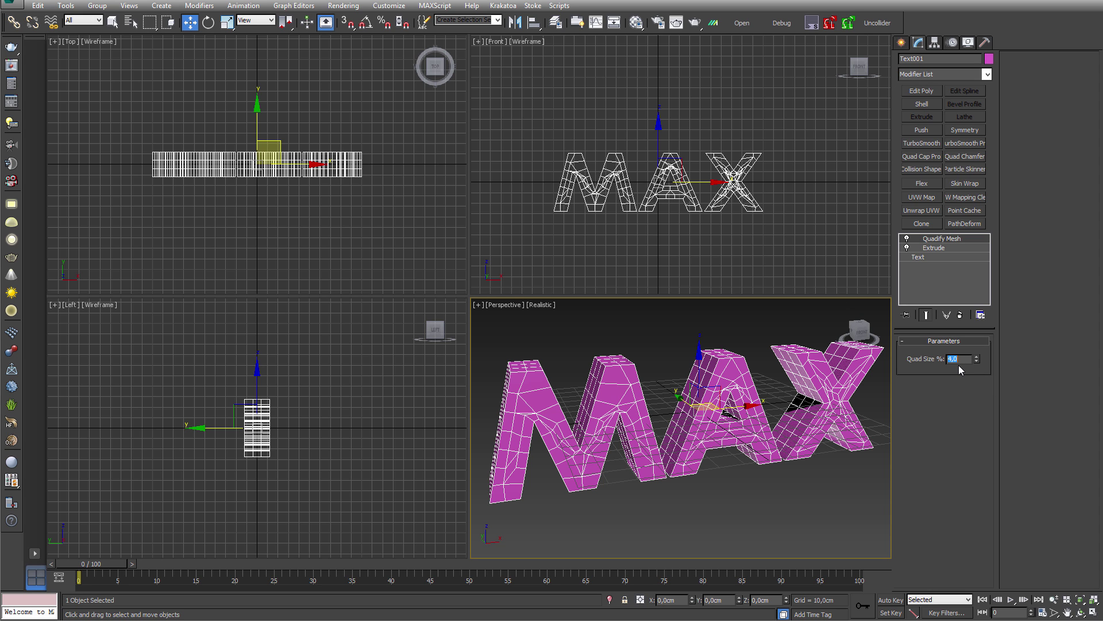
pyautogui.write('8')
pyautogui.press('Return')
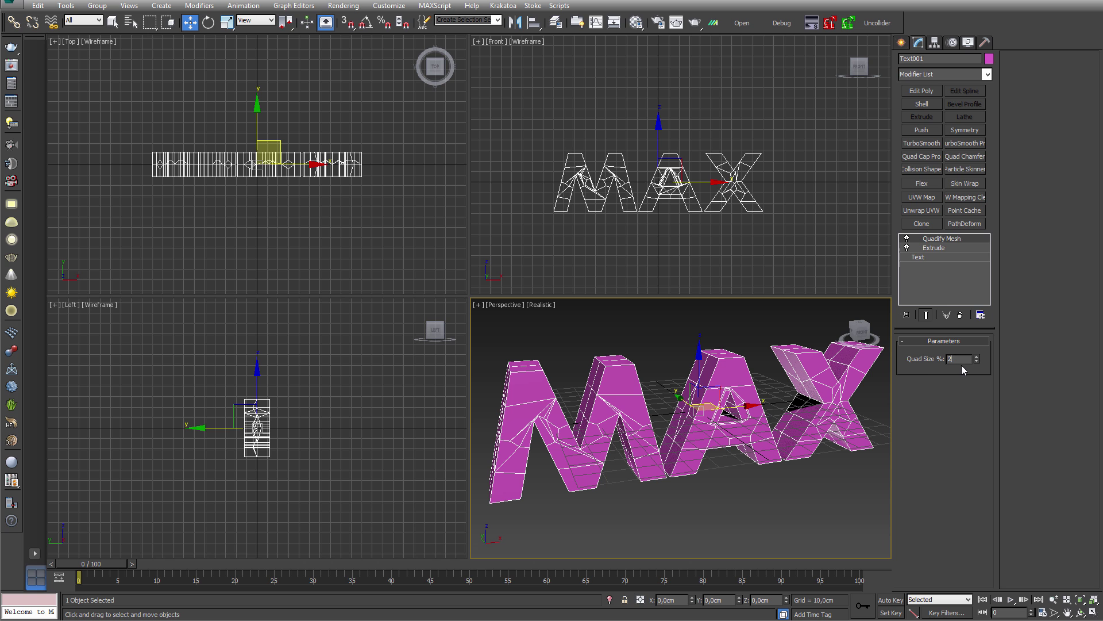
pyautogui.write('2')
pyautogui.press('Return')
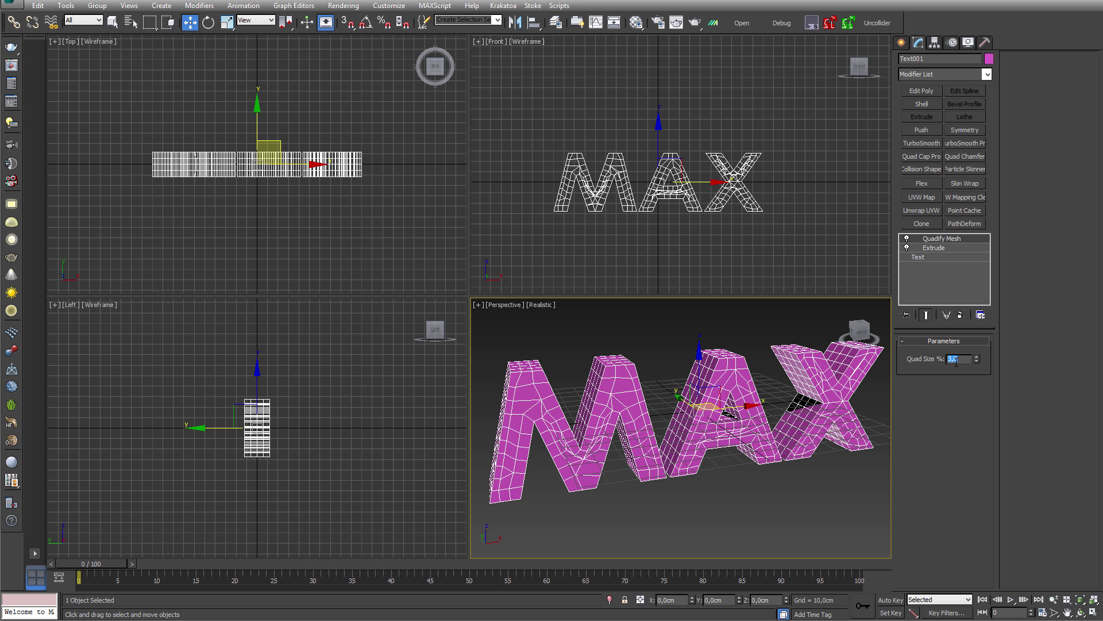
# - Set the text's Quad Size to 2 % and deselect the text
pyautogui.write('2')
pyautogui.press('Return')
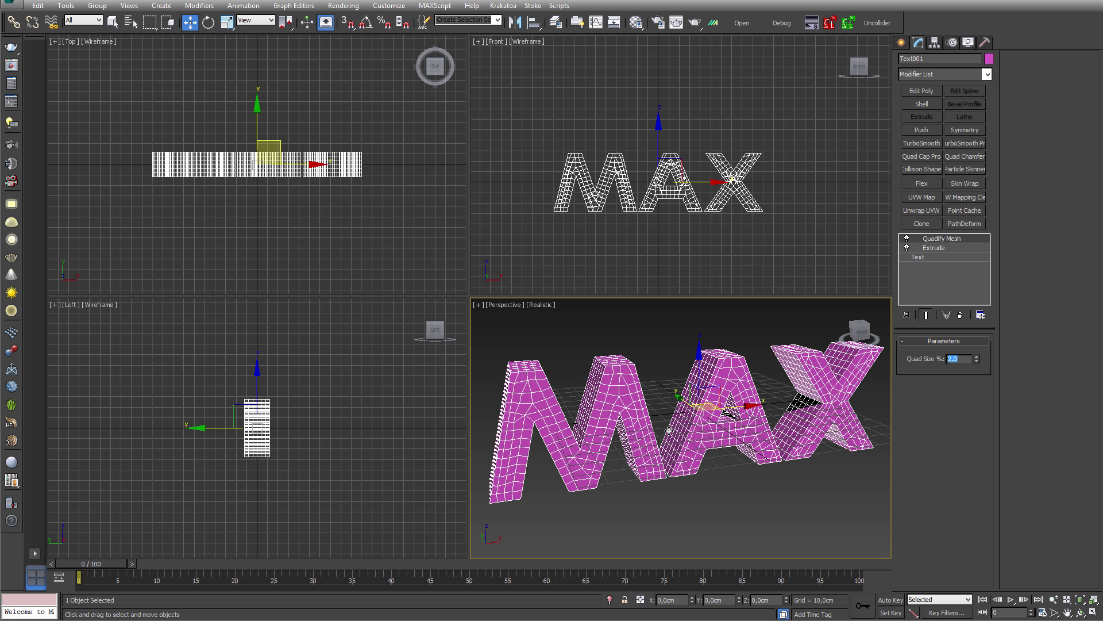
pyautogui.moveTo(663, 426); pyautogui.dragTo(730, 403, button='middle')
pyautogui.click(659, 384)
pyautogui.scroll(-3, 712, 398)
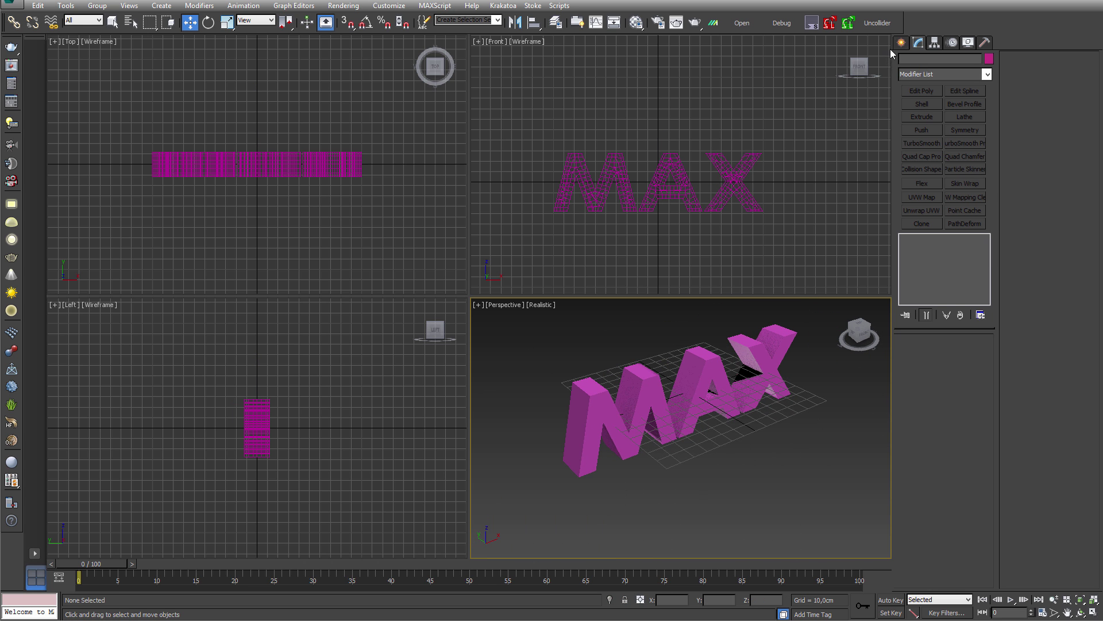
# - Draw a plane about 16.4 cm long and 14.6 cm wide in front of the MAX text, and reduce its length and width segments to the minimum
pyautogui.click(902, 43)
pyautogui.click(905, 60)
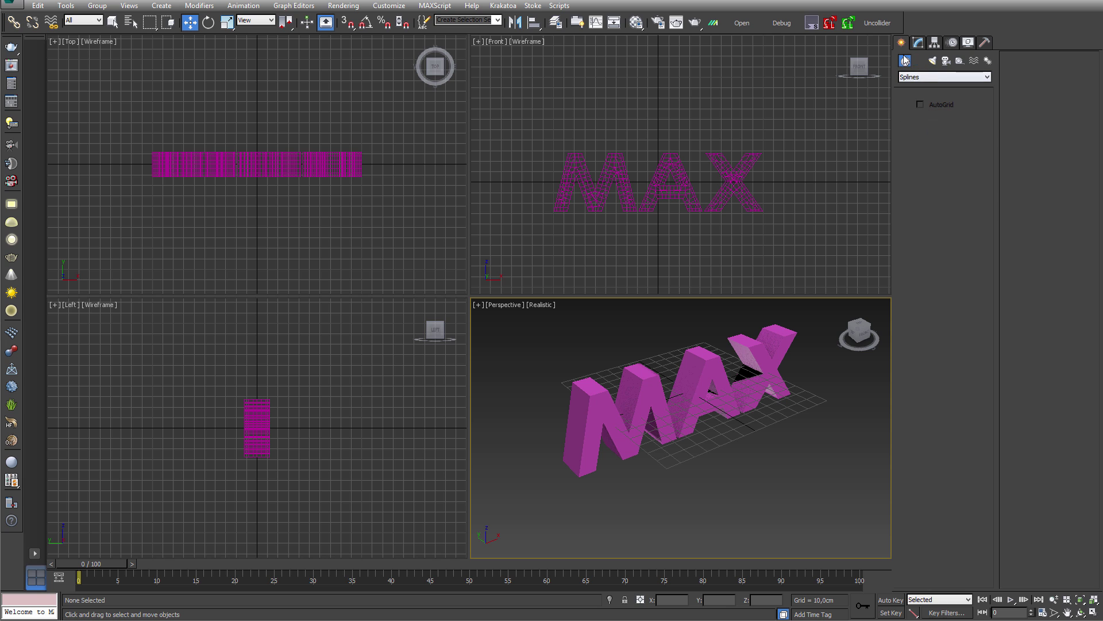
pyautogui.click(971, 165)
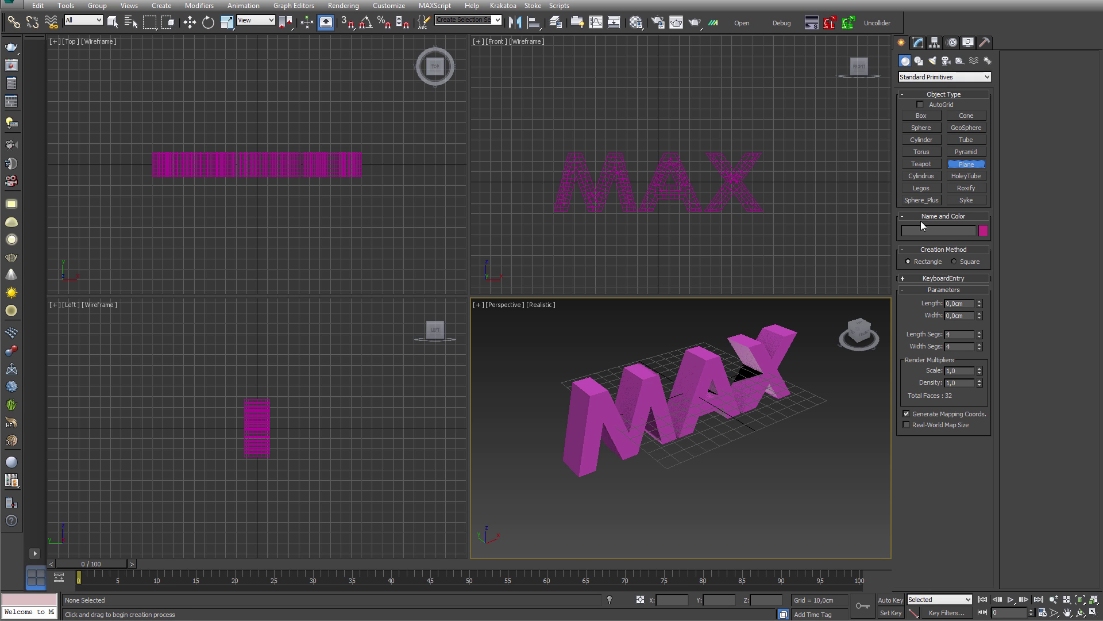
pyautogui.keyDown('alt'); pyautogui.moveTo(809, 453); pyautogui.dragTo(770, 456, button='middle'); pyautogui.keyUp('alt')
pyautogui.moveTo(691, 460); pyautogui.dragTo(715, 470)
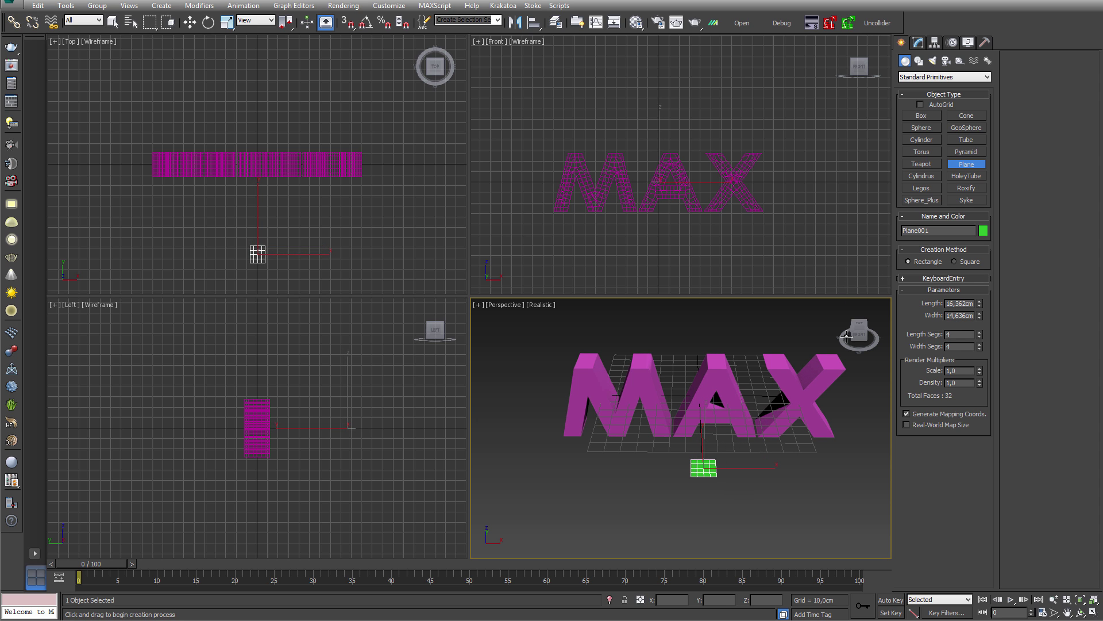
pyautogui.rightClick(979, 336)
pyautogui.rightClick(979, 348)
# - Rotate the plane about its X axis so that it stands upright facing the MAX text
pyautogui.press('e')
pyautogui.keyDown('alt'); pyautogui.moveTo(767, 501); pyautogui.dragTo(741, 467, button='middle'); pyautogui.keyUp('alt')
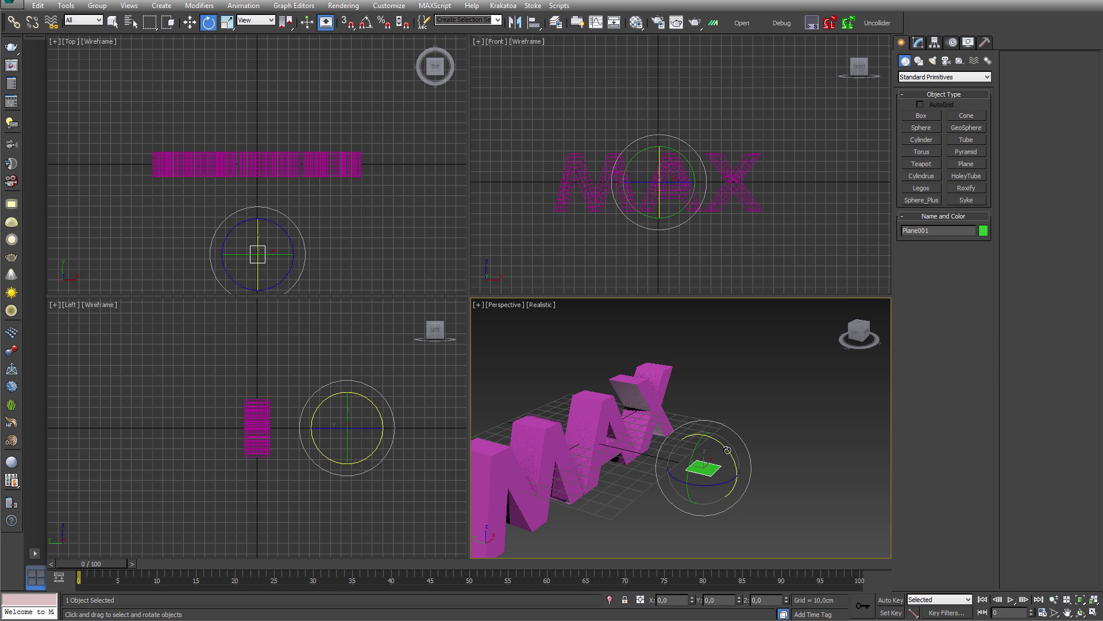
pyautogui.moveTo(729, 448); pyautogui.dragTo(629, 391)
# - Move the upright plane along the Y axis farther away from the front of the text, and deselect it
pyautogui.press('w')
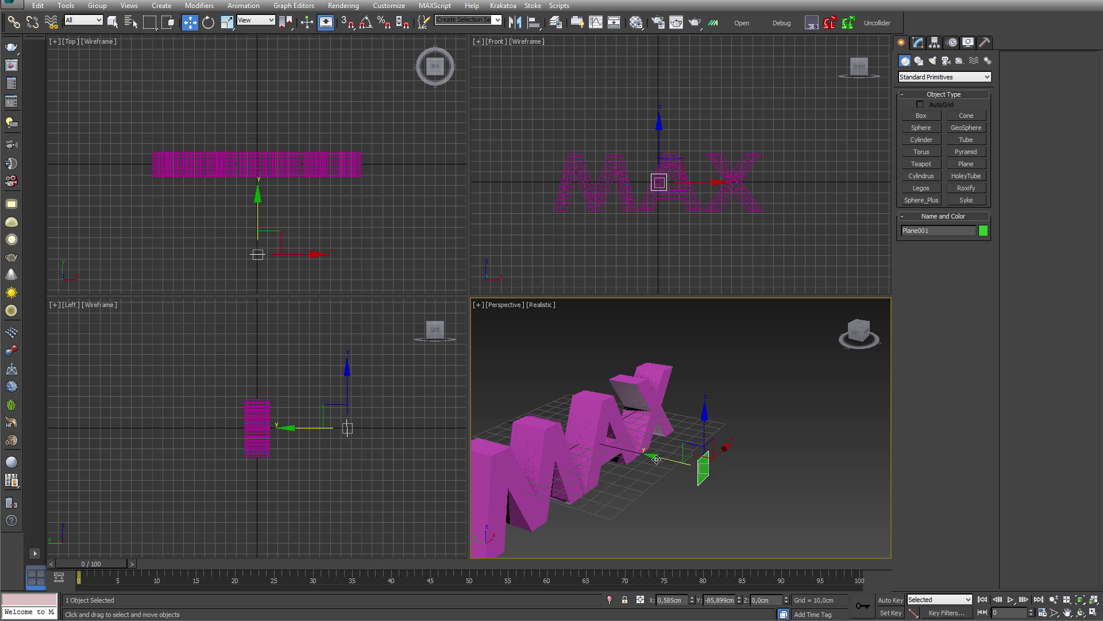
pyautogui.moveTo(675, 461); pyautogui.dragTo(777, 492)
pyautogui.keyDown('alt'); pyautogui.moveTo(709, 480); pyautogui.dragTo(655, 478, button='middle'); pyautogui.keyUp('alt')
pyautogui.moveTo(654, 478); pyautogui.dragTo(603, 496, button='middle')
pyautogui.click(667, 461)
pyautogui.moveTo(663, 465); pyautogui.dragTo(663, 475, button='middle')
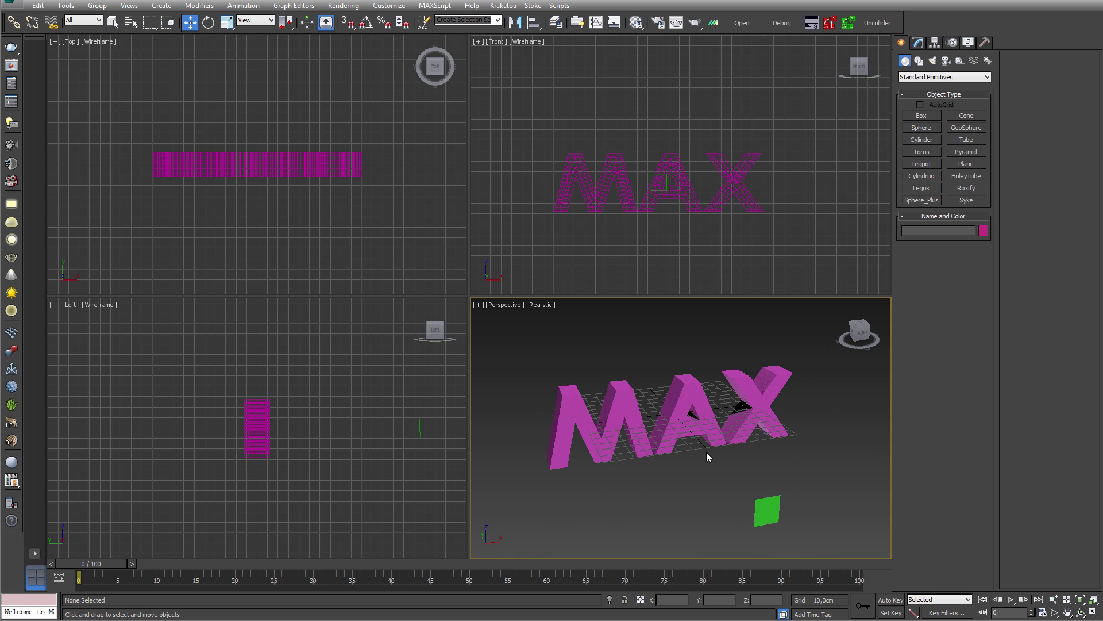
# - Maximize the perspective view and place a Thinking particle system beside the MAX text
pyautogui.hotkey('alt', 'w')
pyautogui.moveTo(563, 343); pyautogui.dragTo(607, 373, button='middle')
pyautogui.click(927, 78)
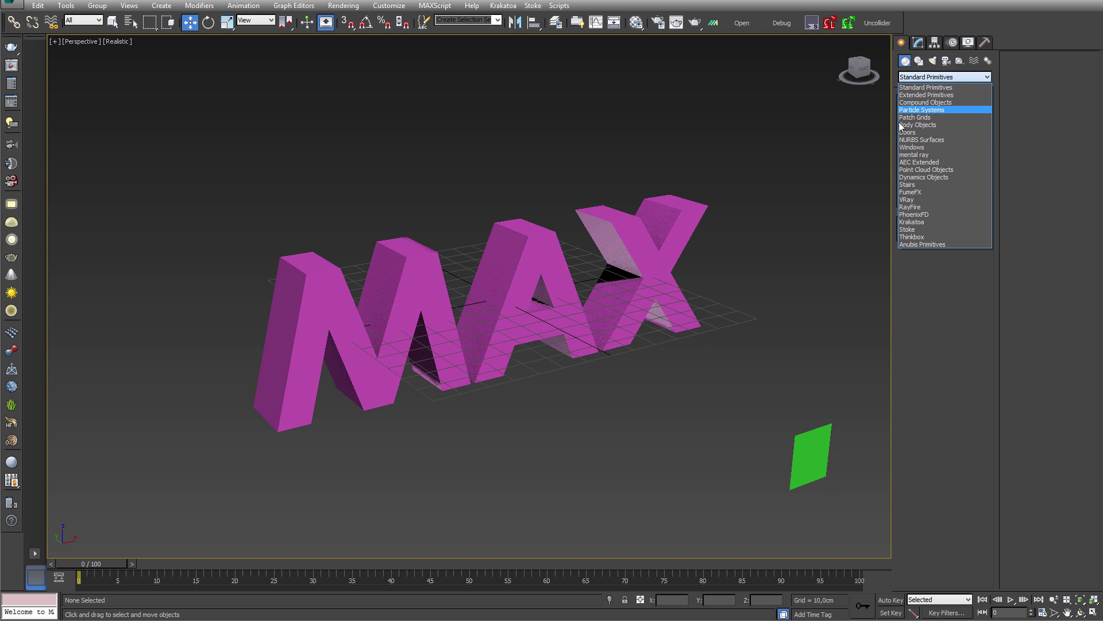
pyautogui.click(922, 110)
pyautogui.click(967, 151)
pyautogui.click(713, 339)
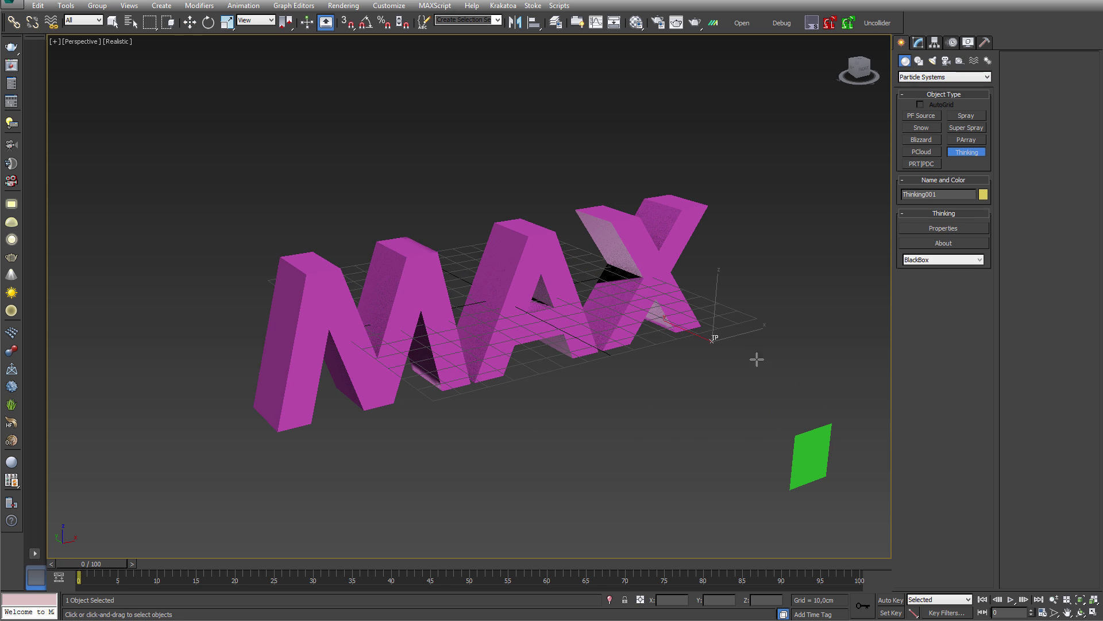
pyautogui.press('w')
# - Open the Thinking system's properties window and resize it so that the MAX text stays visible beside it
pyautogui.click(744, 25)
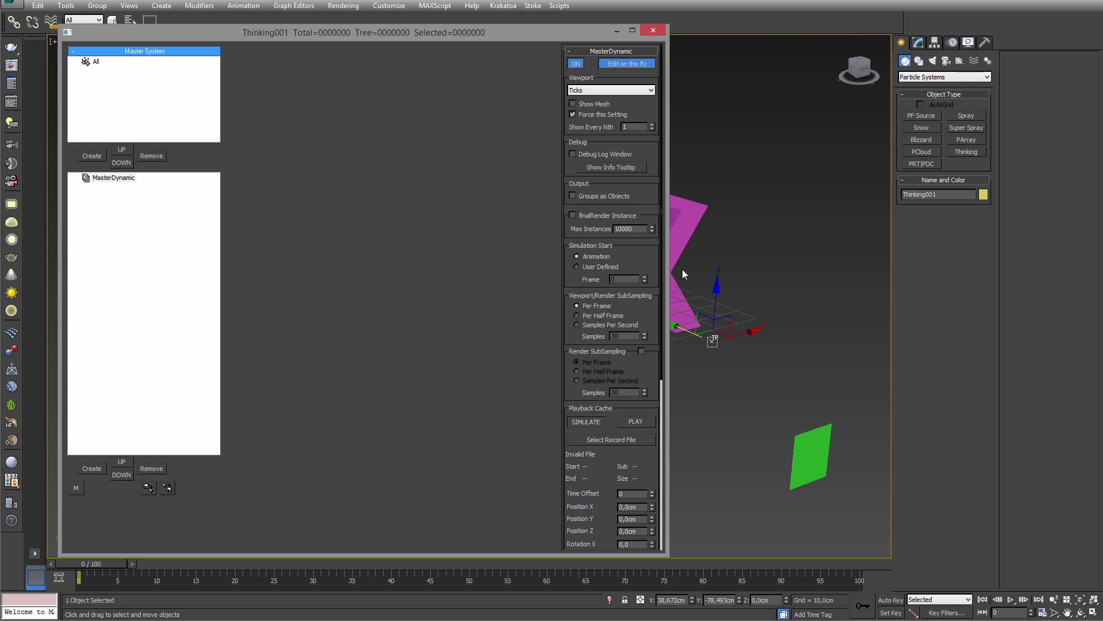
pyautogui.moveTo(543, 36); pyautogui.dragTo(512, 29)
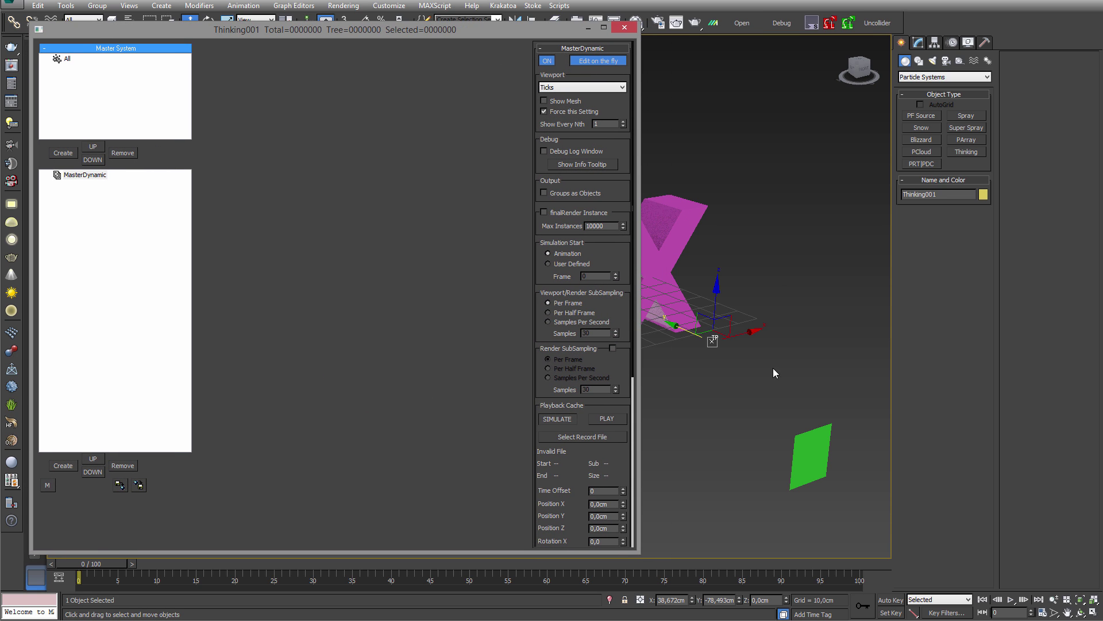
pyautogui.click(918, 42)
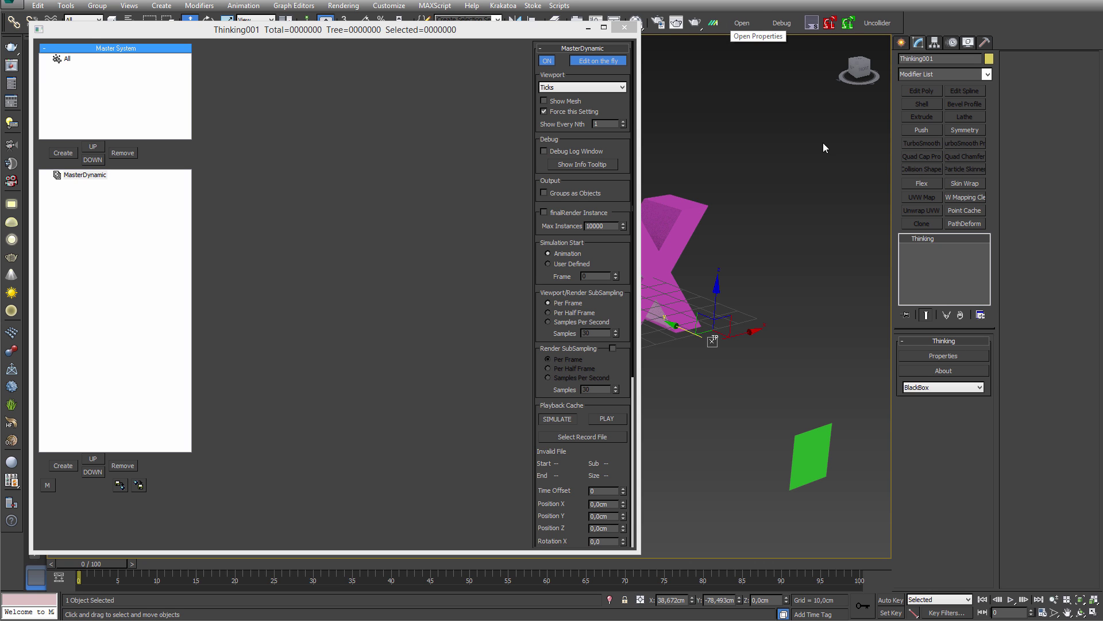
pyautogui.moveTo(736, 344); pyautogui.dragTo(823, 350, button='middle')
pyautogui.moveTo(639, 269); pyautogui.dragTo(527, 269)
pyautogui.moveTo(534, 553); pyautogui.dragTo(604, 507)
pyautogui.moveTo(706, 495); pyautogui.dragTo(757, 385, button='middle')
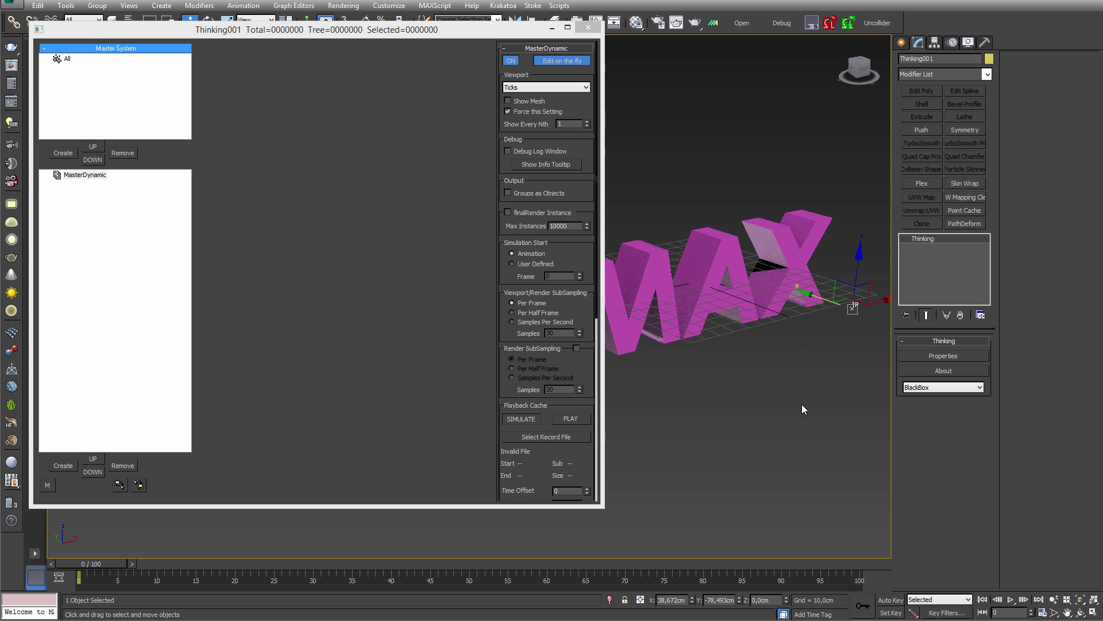
pyautogui.keyDown('alt'); pyautogui.moveTo(837, 409); pyautogui.dragTo(802, 396, button='middle'); pyautogui.keyUp('alt')
# - Turn off Edit on the fly and enable Show Mesh for the MasterDynamic
pyautogui.click(546, 61)
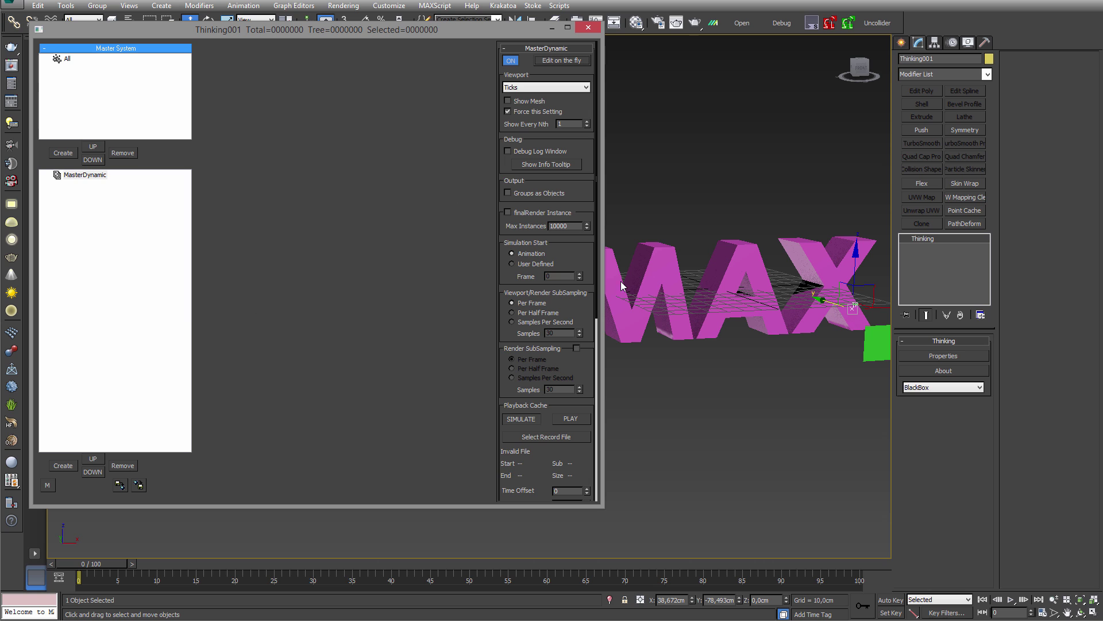
pyautogui.moveTo(759, 320); pyautogui.dragTo(772, 336, button='middle')
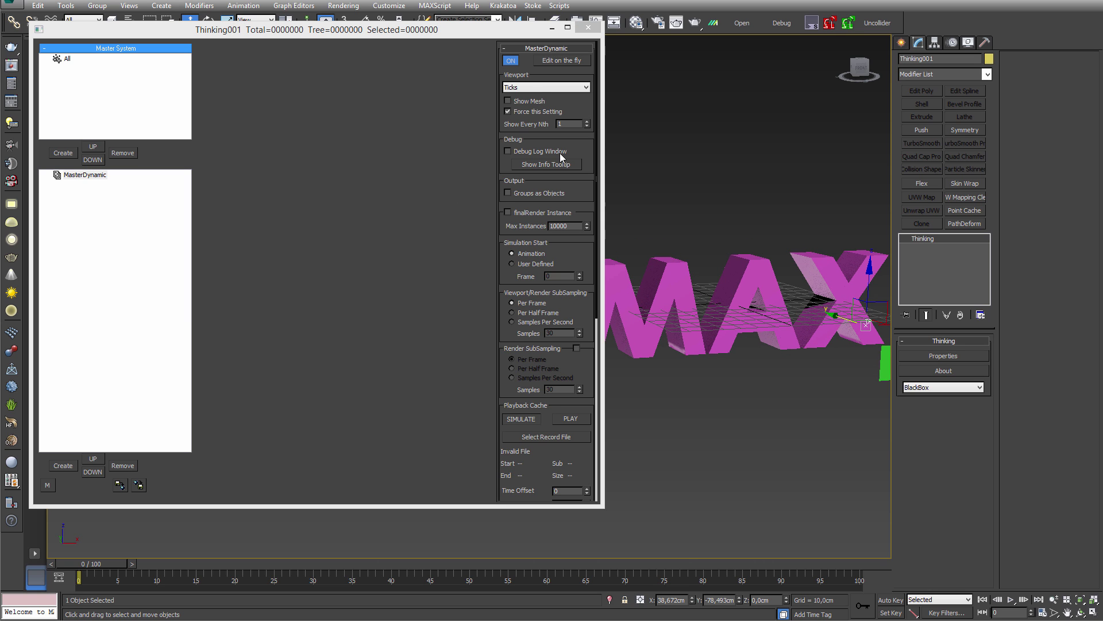
pyautogui.click(520, 102)
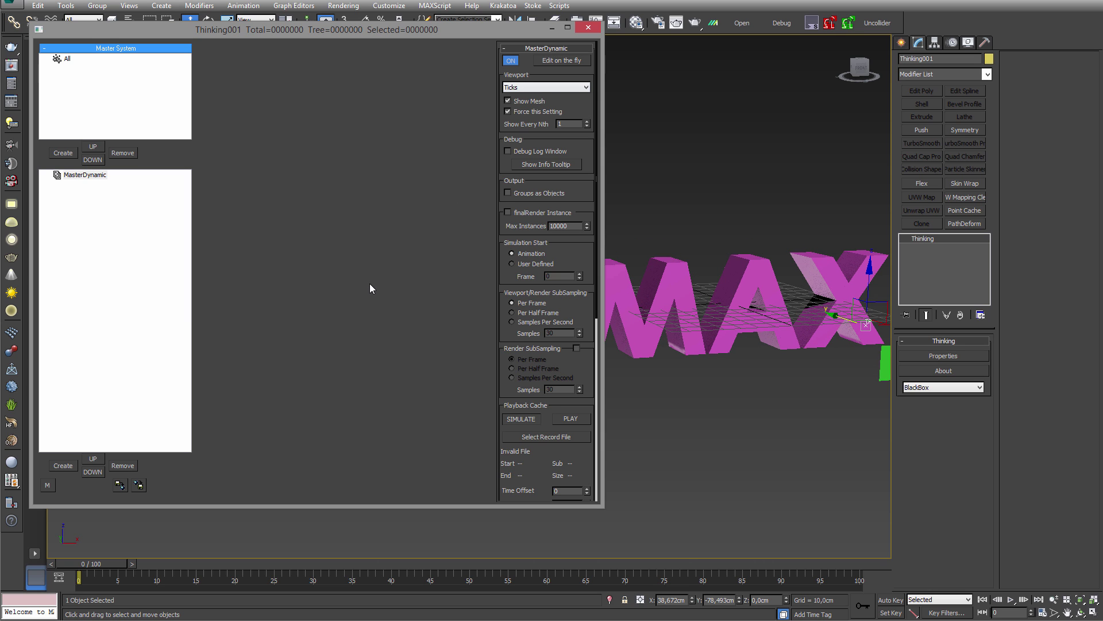
# - Create three particle groups under All
pyautogui.click(63, 153)
pyautogui.click(63, 153)
pyautogui.click(63, 153)
# - Rename the first particle group Shooter
pyautogui.click(83, 68)
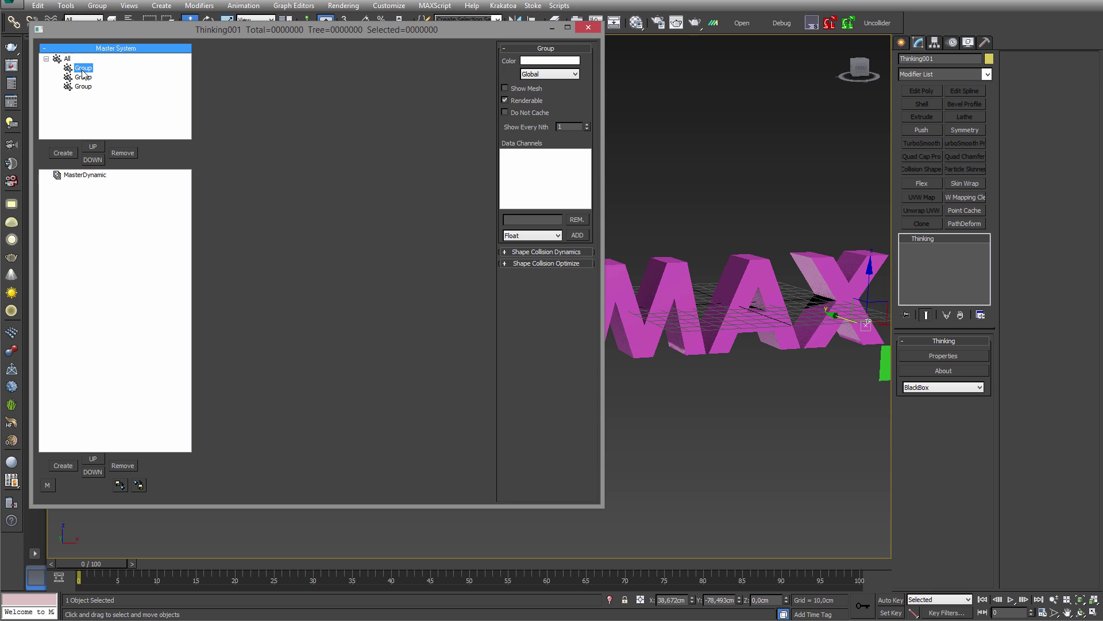
pyautogui.click(83, 69)
pyautogui.click(83, 108)
pyautogui.click(84, 68)
pyautogui.write('Shoot')
pyautogui.press('Return')
pyautogui.click(91, 67)
pyautogui.write('er')
# - Rename the second particle group Trail and the third one Frags
pyautogui.click(84, 78)
pyautogui.click(83, 78)
pyautogui.write('TRail')
pyautogui.press('Return')
pyautogui.click(84, 88)
pyautogui.write('Frags')
pyautogui.press('Return')
# - Create three more particle groups under All and name the first of them ActivatorP
pyautogui.click(68, 59)
pyautogui.click(64, 153)
pyautogui.click(64, 153)
pyautogui.click(63, 153)
pyautogui.click(81, 97)
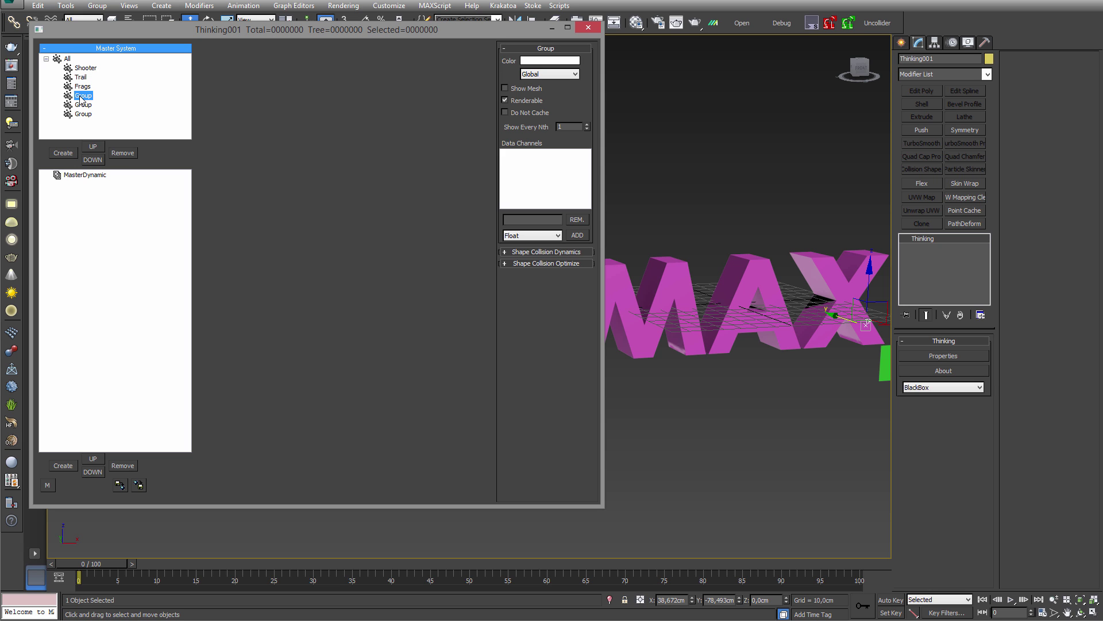
pyautogui.click(82, 97)
pyautogui.write('ActivatorP')
pyautogui.press('Return')
# - Rename the group below ActivatorP to FragsActivate and remove the leftover unnamed group
pyautogui.click(84, 105)
pyautogui.click(83, 106)
pyautogui.write('FragsActiva')
pyautogui.press('Return')
pyautogui.click(83, 114)
pyautogui.click(125, 156)
# - Create a DynamicSet under MasterDynamic and nest three DynamicSets inside it
pyautogui.click(81, 175)
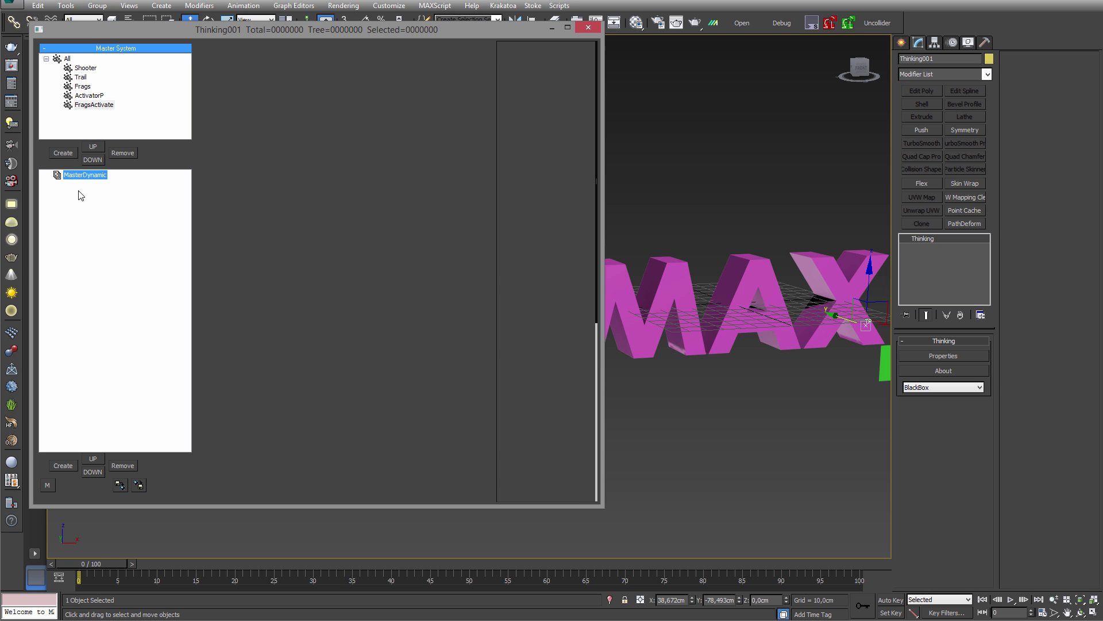
pyautogui.click(63, 464)
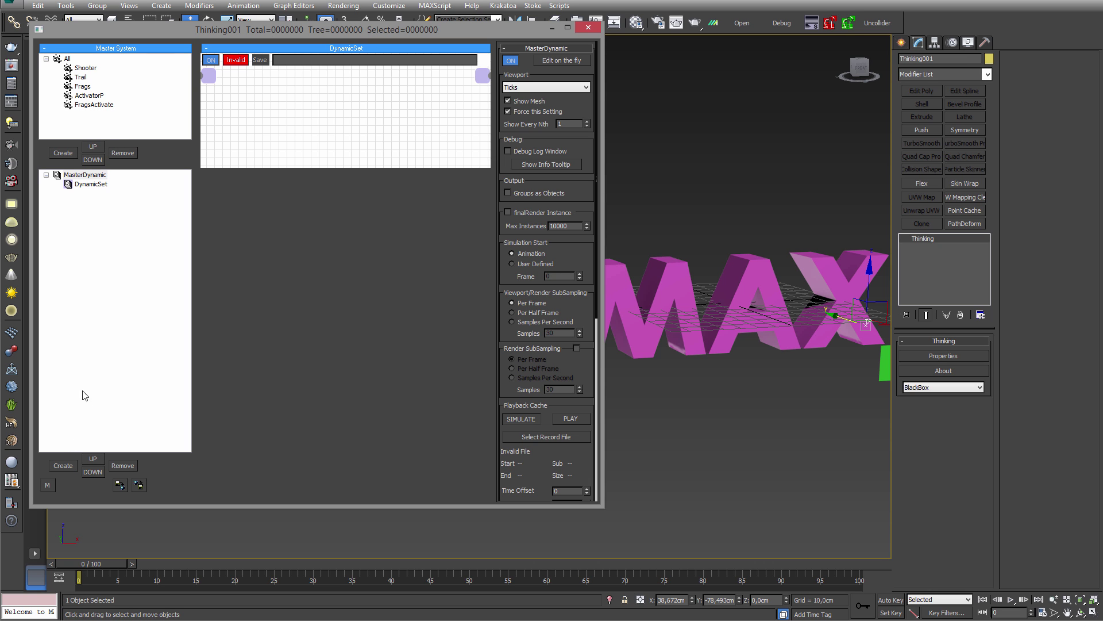
pyautogui.click(91, 184)
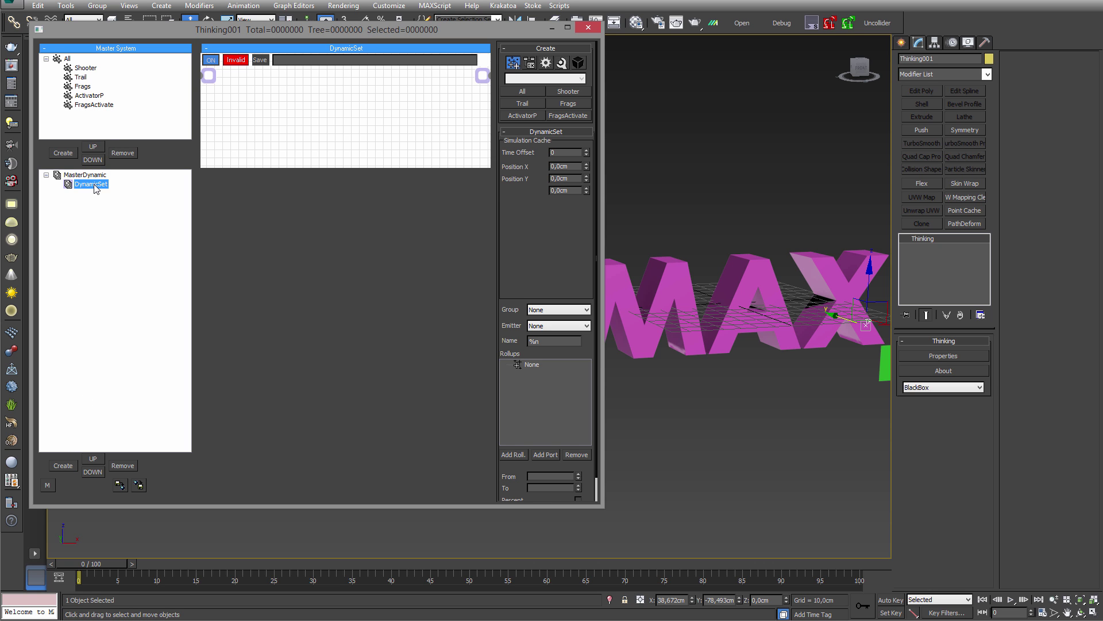
pyautogui.click(61, 466)
pyautogui.doubleClick(62, 467)
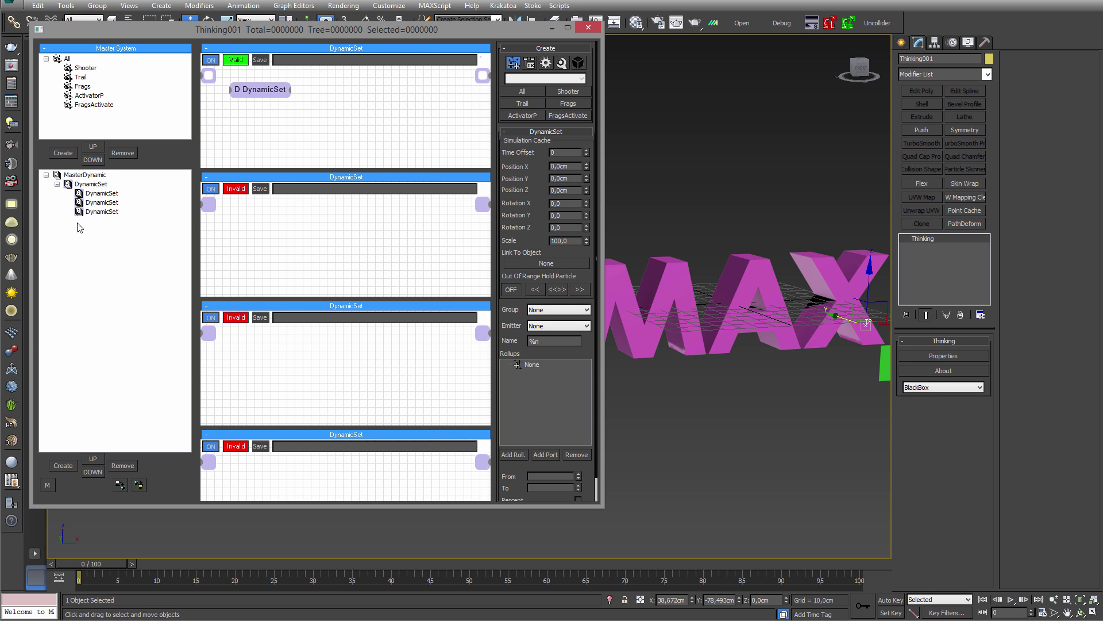
pyautogui.click(83, 188)
pyautogui.click(97, 193)
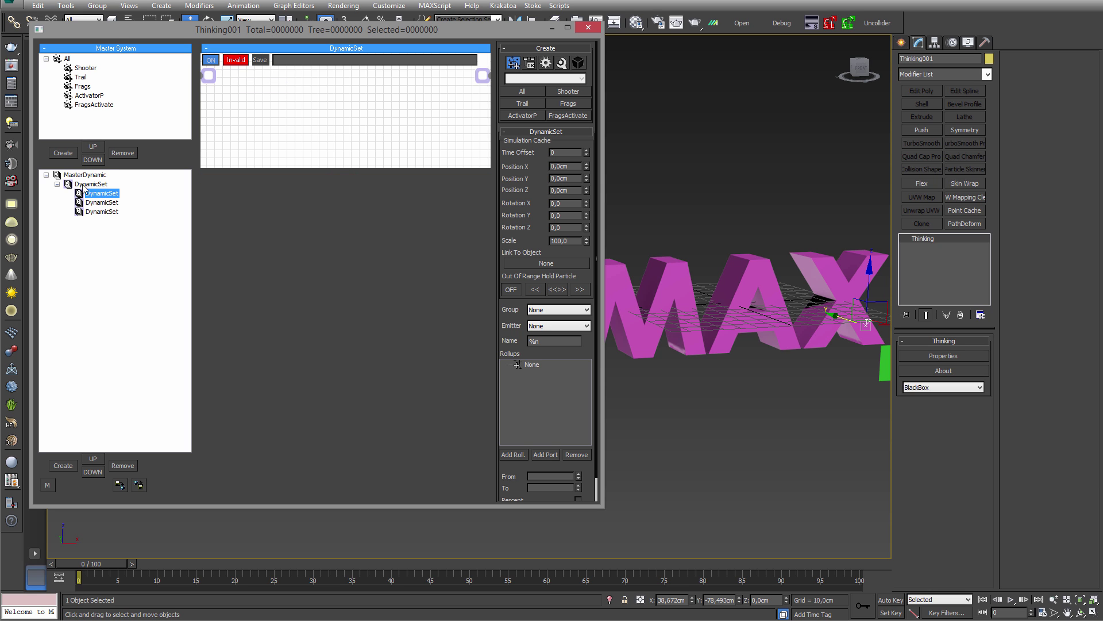
pyautogui.click(83, 184)
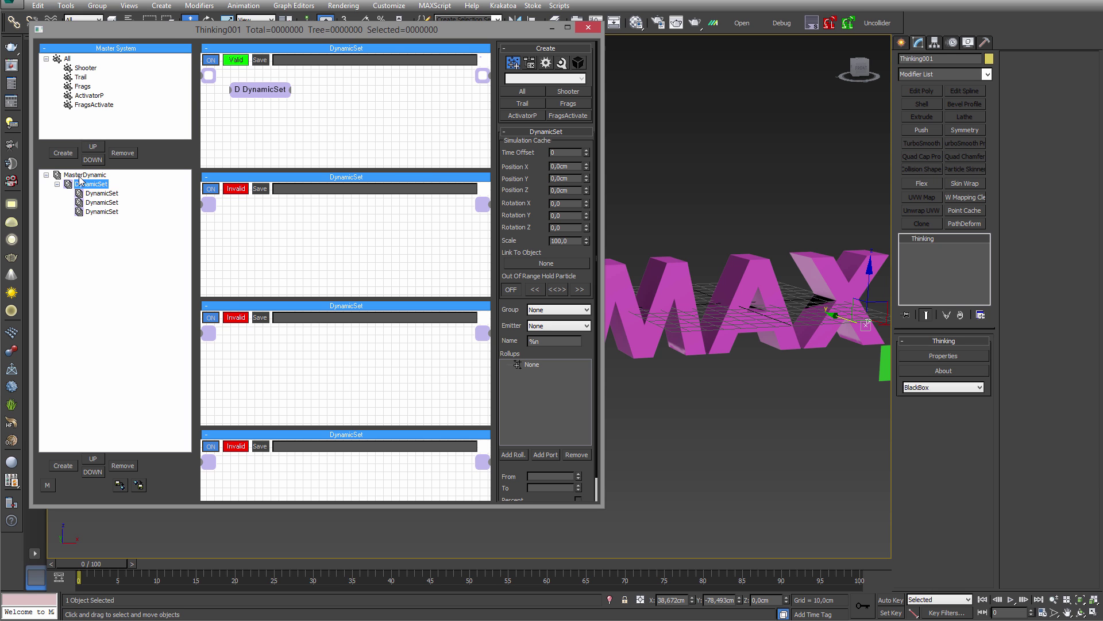
pyautogui.rightClick(75, 186)
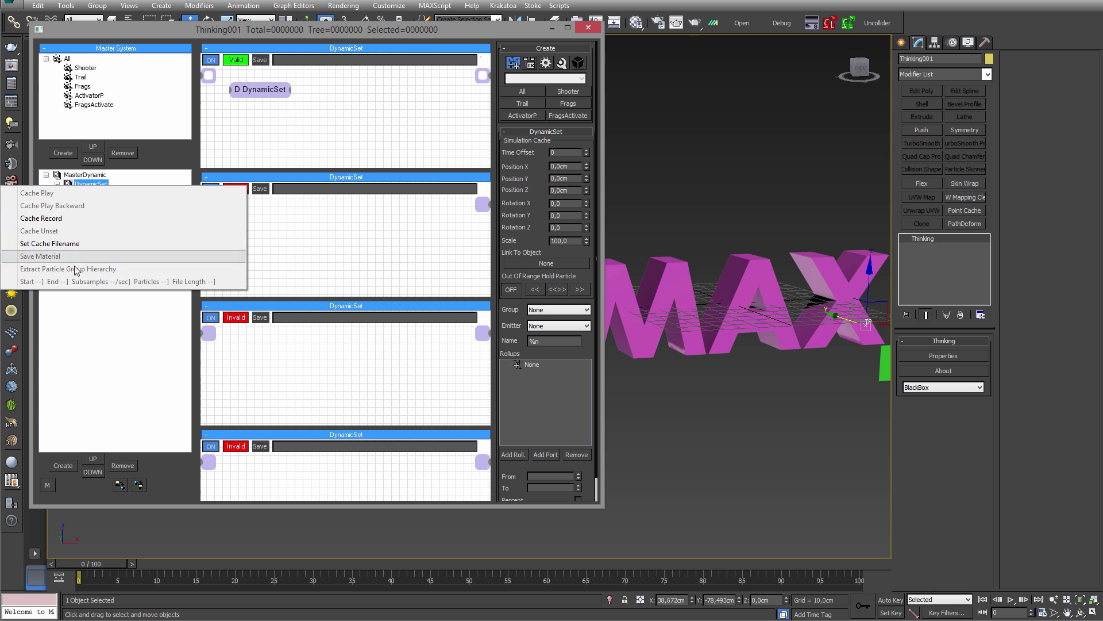
pyautogui.click(301, 251)
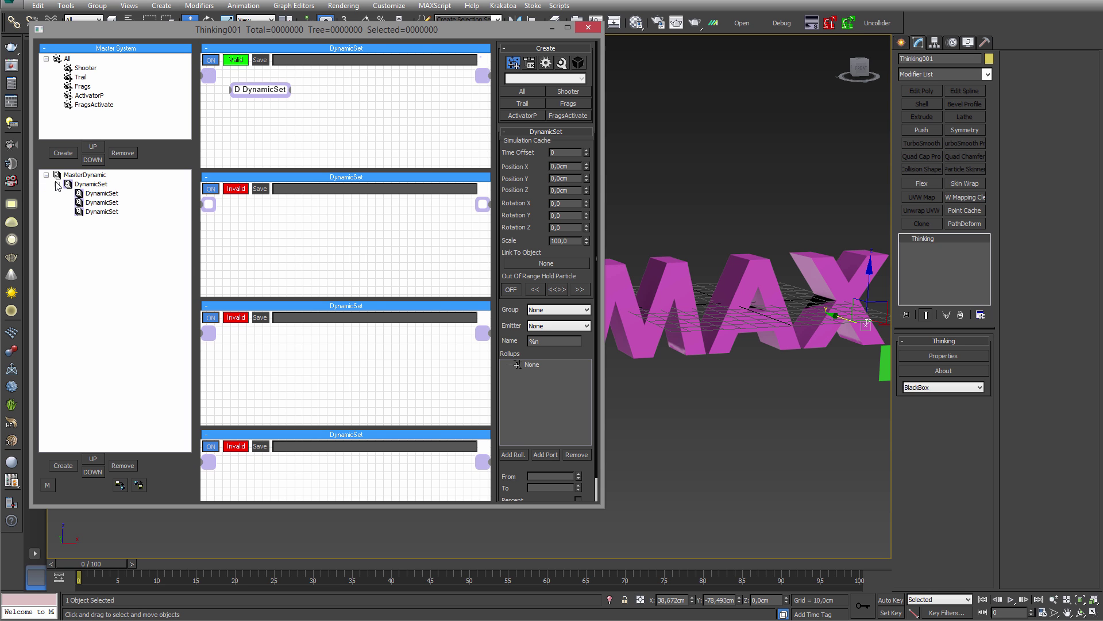
# - Collapse the first DynamicSet and add two more DynamicSets directly under MasterDynamic
pyautogui.click(57, 183)
pyautogui.click(78, 176)
pyautogui.click(65, 467)
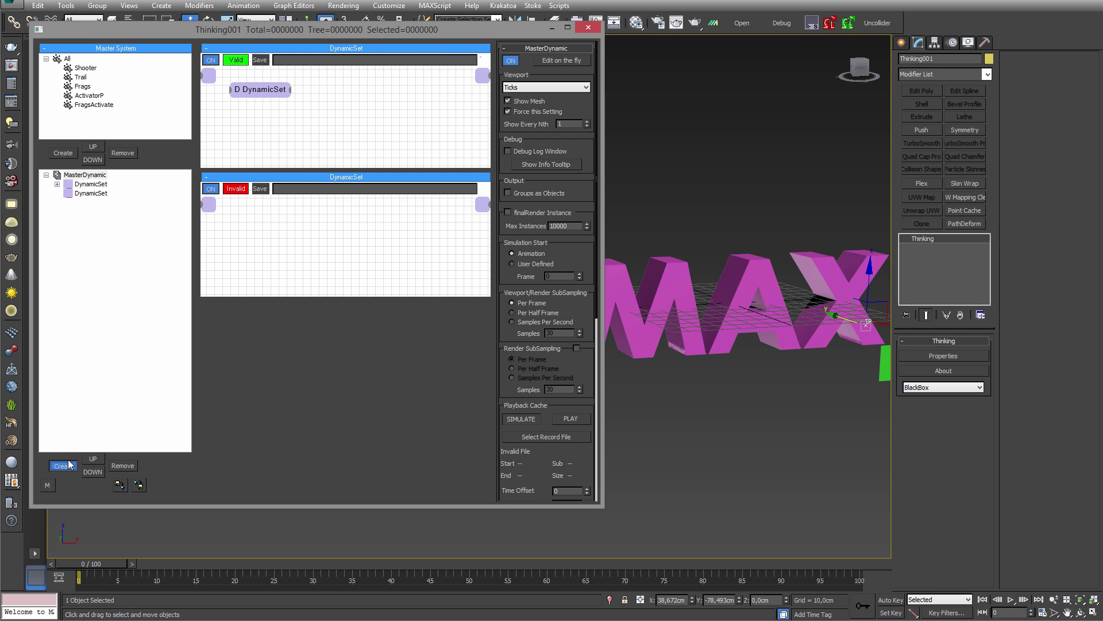
pyautogui.click(64, 467)
# - Remove the first DynamicSet together with its three nested sets
pyautogui.click(88, 194)
pyautogui.click(82, 184)
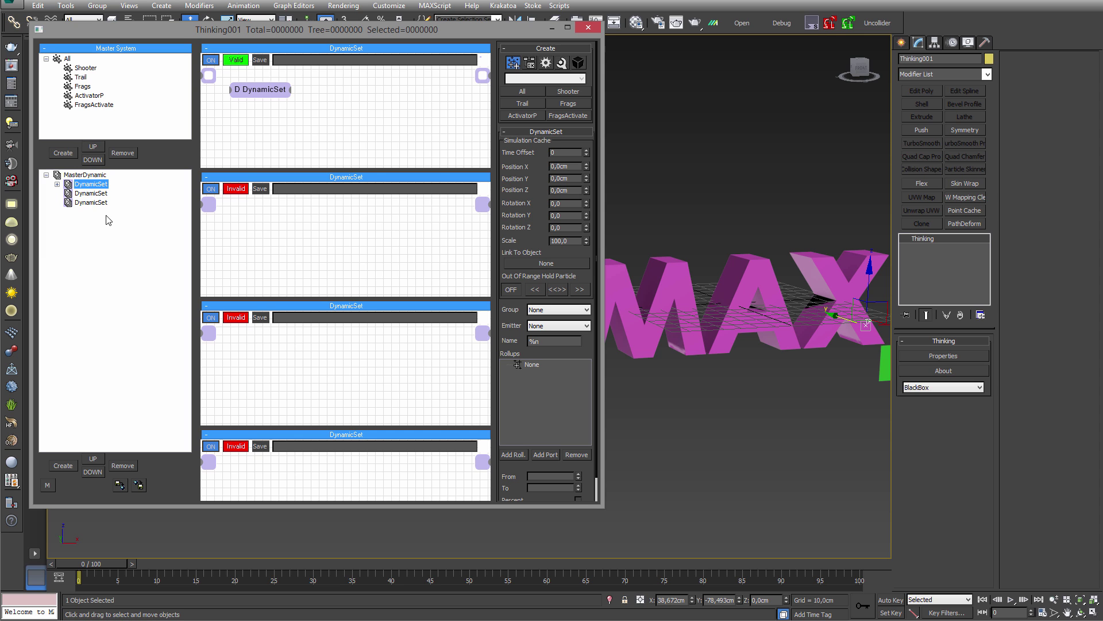
pyautogui.click(89, 195)
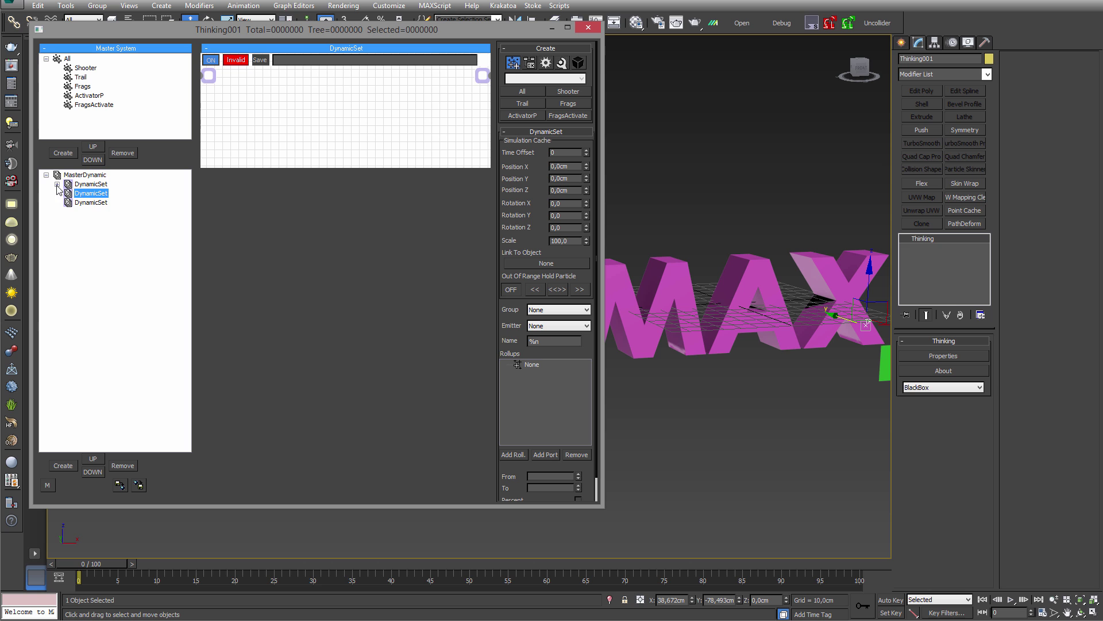
pyautogui.click(57, 184)
pyautogui.click(84, 183)
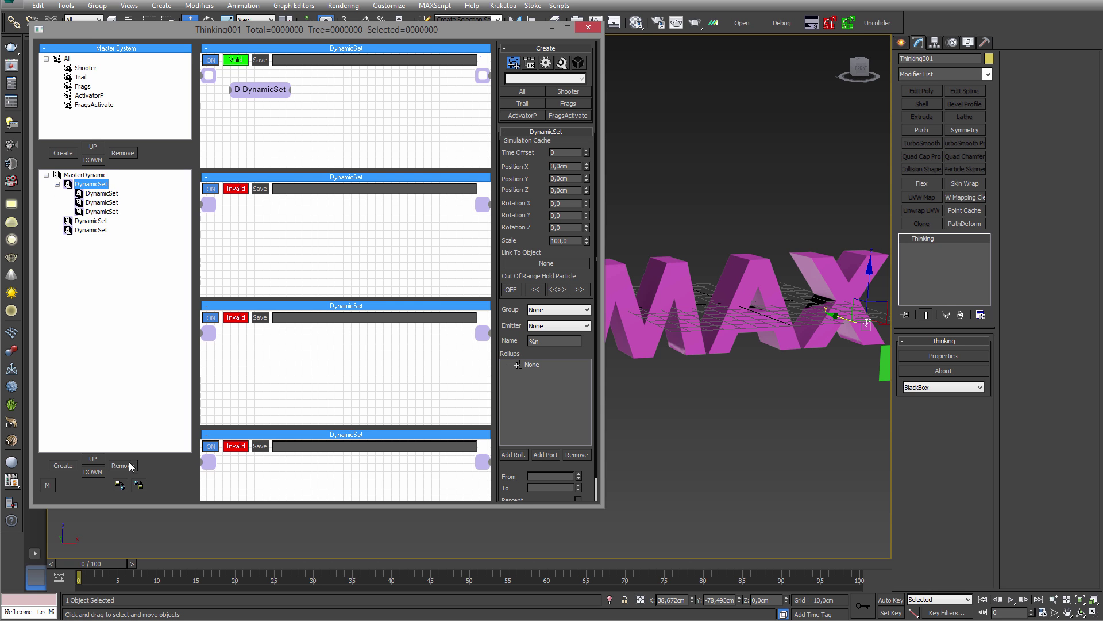
pyautogui.click(122, 465)
pyautogui.click(80, 175)
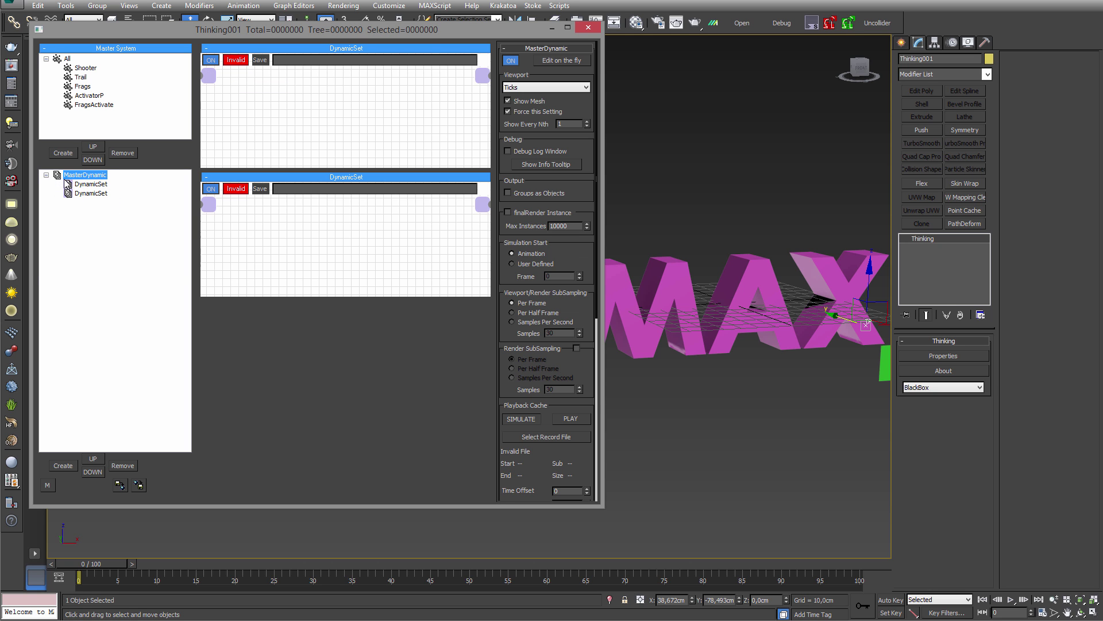
pyautogui.rightClick(56, 173)
pyautogui.click(300, 245)
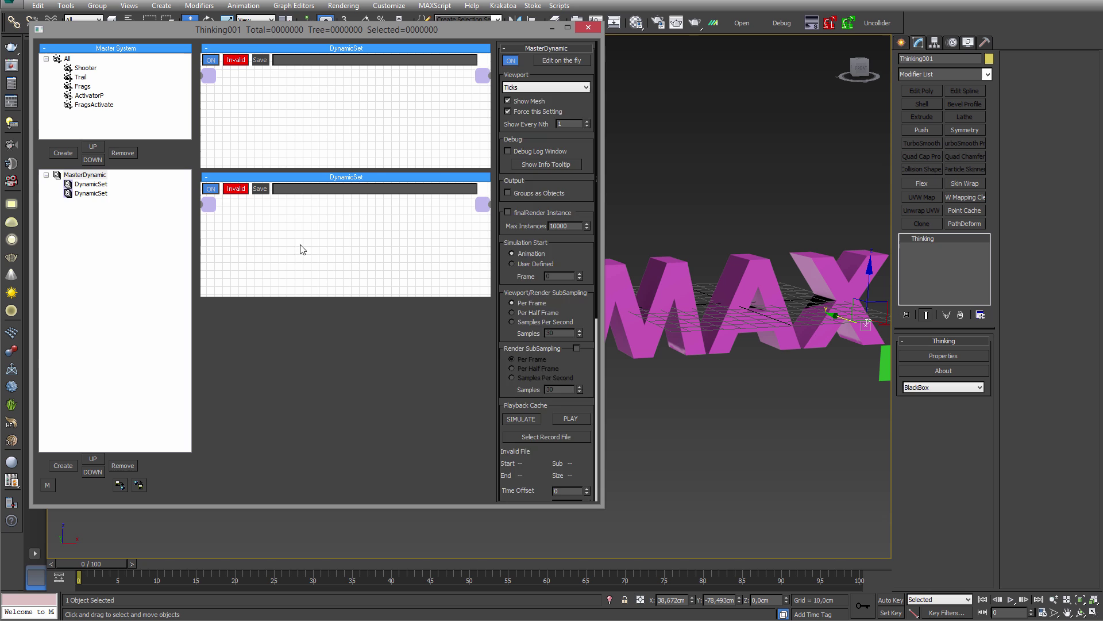
pyautogui.click(46, 176)
pyautogui.click(47, 175)
# - Nest the second remaining DynamicSet inside the first and add three more DynamicSets next to it in the same parent
pyautogui.moveTo(84, 193); pyautogui.dragTo(82, 185)
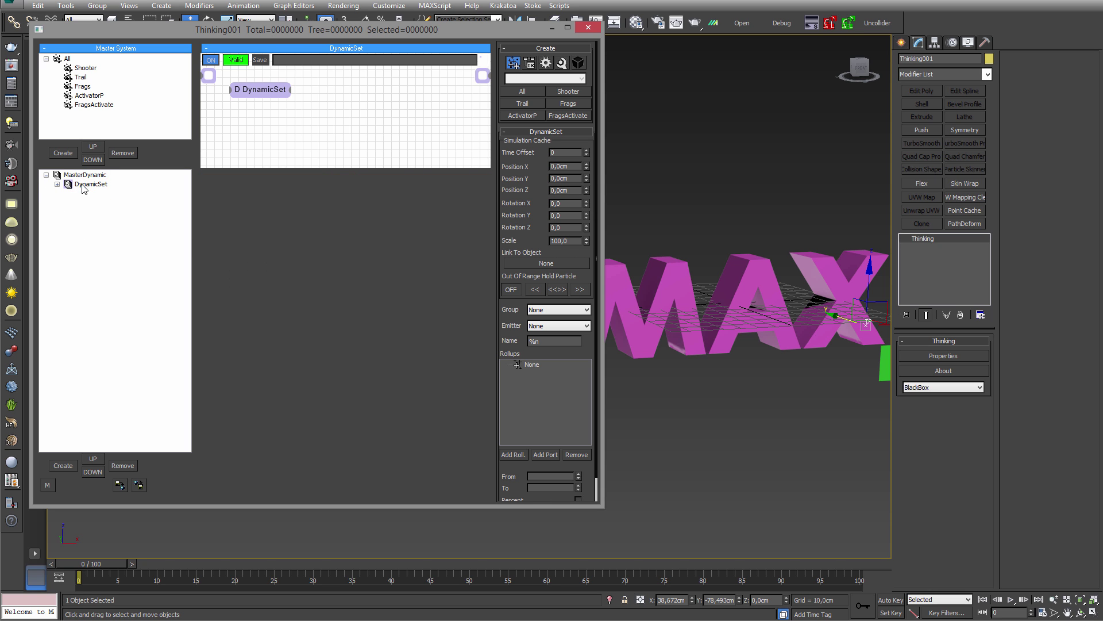
pyautogui.click(57, 185)
pyautogui.click(59, 466)
pyautogui.click(59, 467)
pyautogui.click(58, 467)
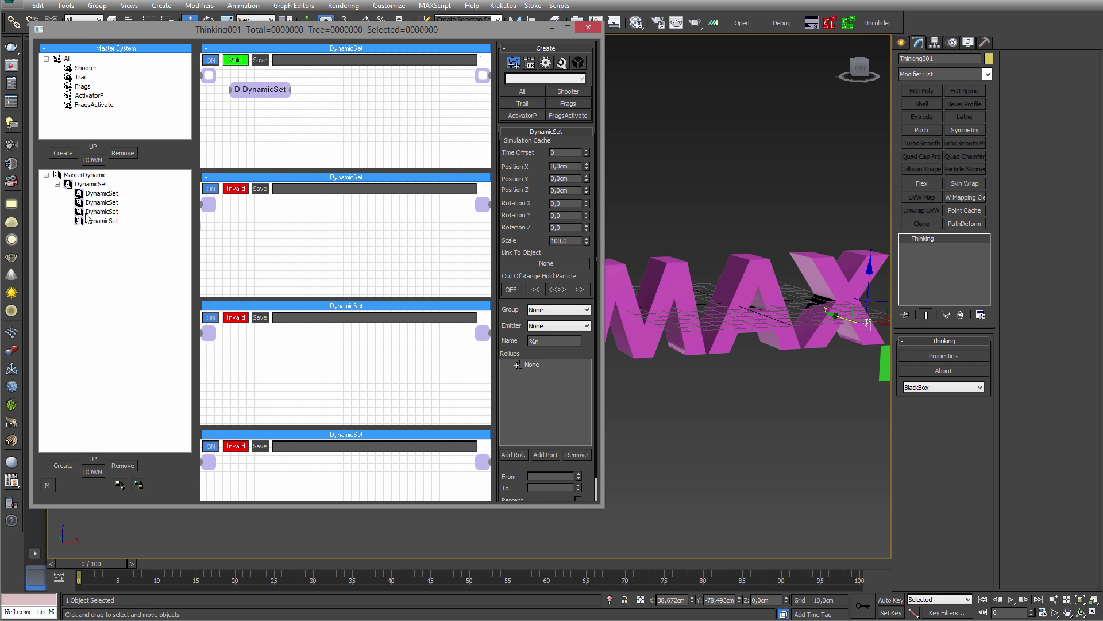
# - Rename the parent DynamicSet under MasterDynamic as FlipFlap and its first nested DynamicSet as Birth
pyautogui.click(90, 185)
pyautogui.click(97, 185)
pyautogui.write('Fil')
pyautogui.write('pFlap')
pyautogui.press('Return')
pyautogui.click(100, 194)
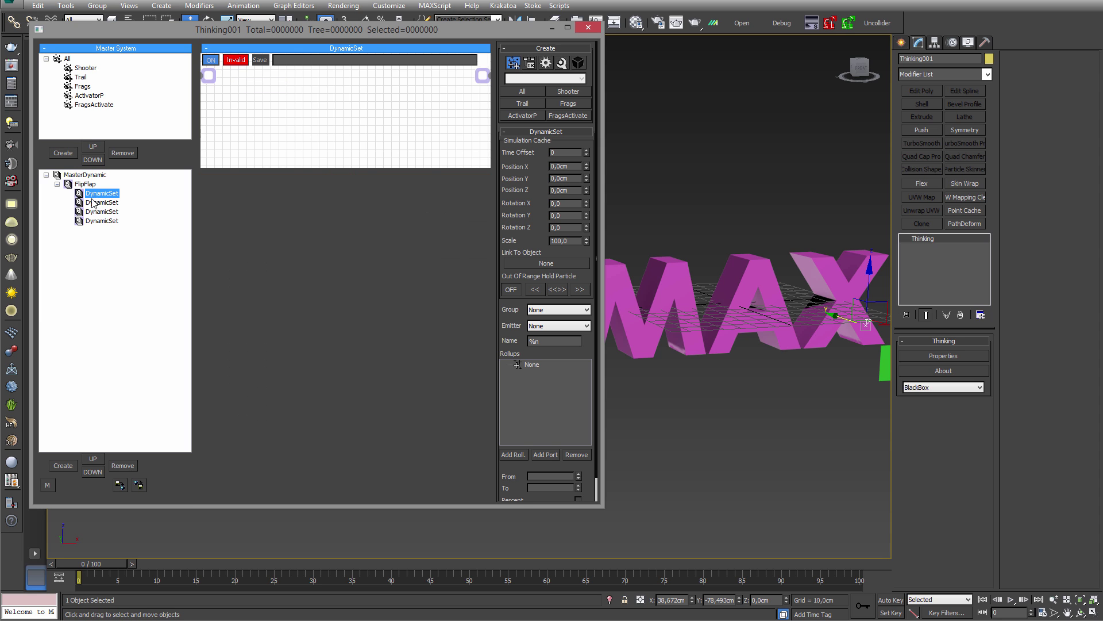
pyautogui.write('Birth')
pyautogui.press('Return')
# - Enlarge the Birth set's node canvas, and widen and reposition the Thinking Particles window
pyautogui.moveTo(308, 167); pyautogui.dragTo(326, 325)
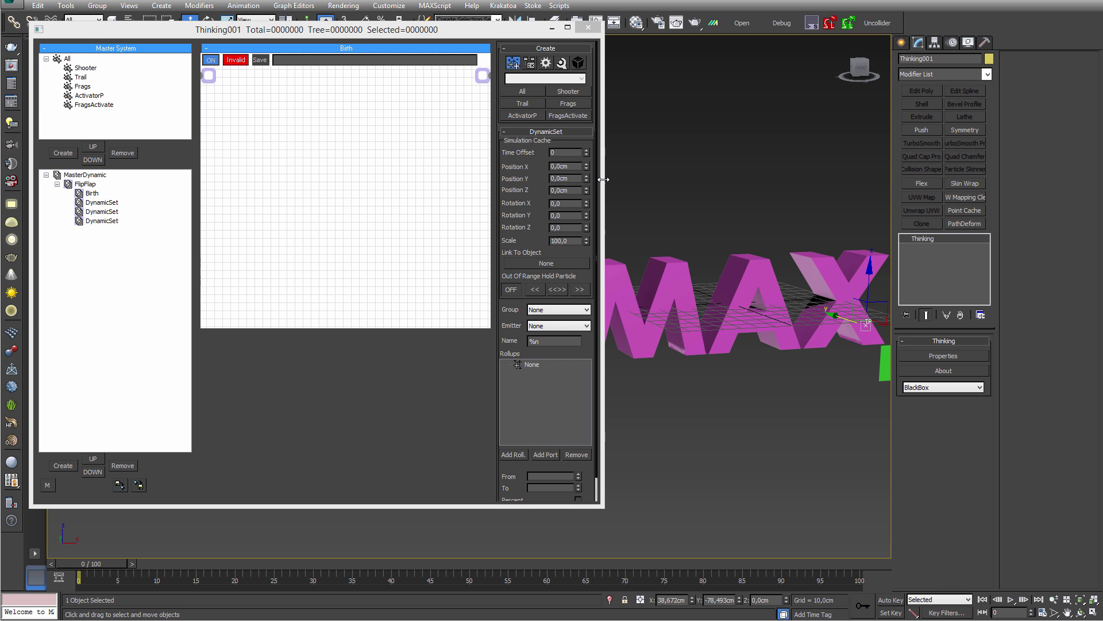
pyautogui.moveTo(603, 182); pyautogui.dragTo(651, 180)
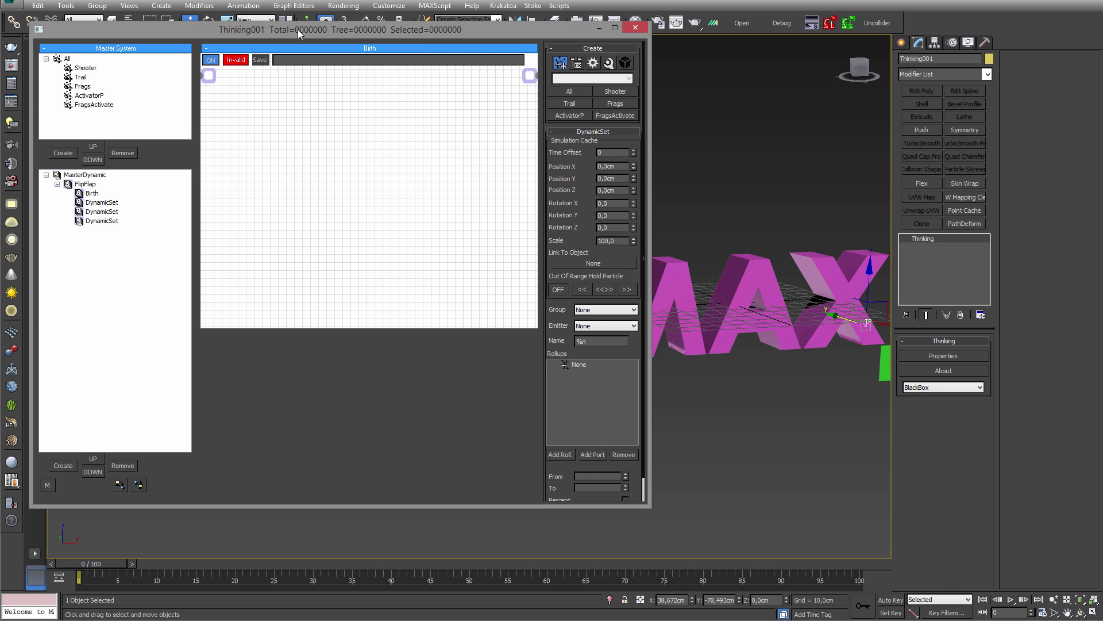
pyautogui.moveTo(297, 28)
pyautogui.mouseDown()
pyautogui.moveTo(312, 29)
pyautogui.moveTo(285, 34)
pyautogui.mouseUp()
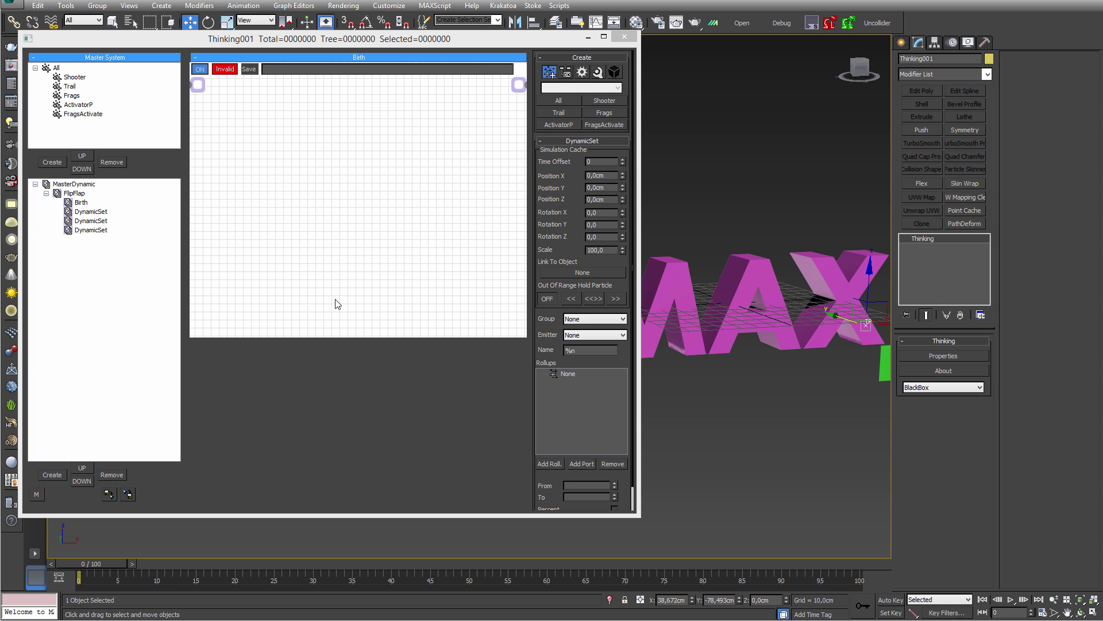
pyautogui.moveTo(355, 337); pyautogui.dragTo(370, 443)
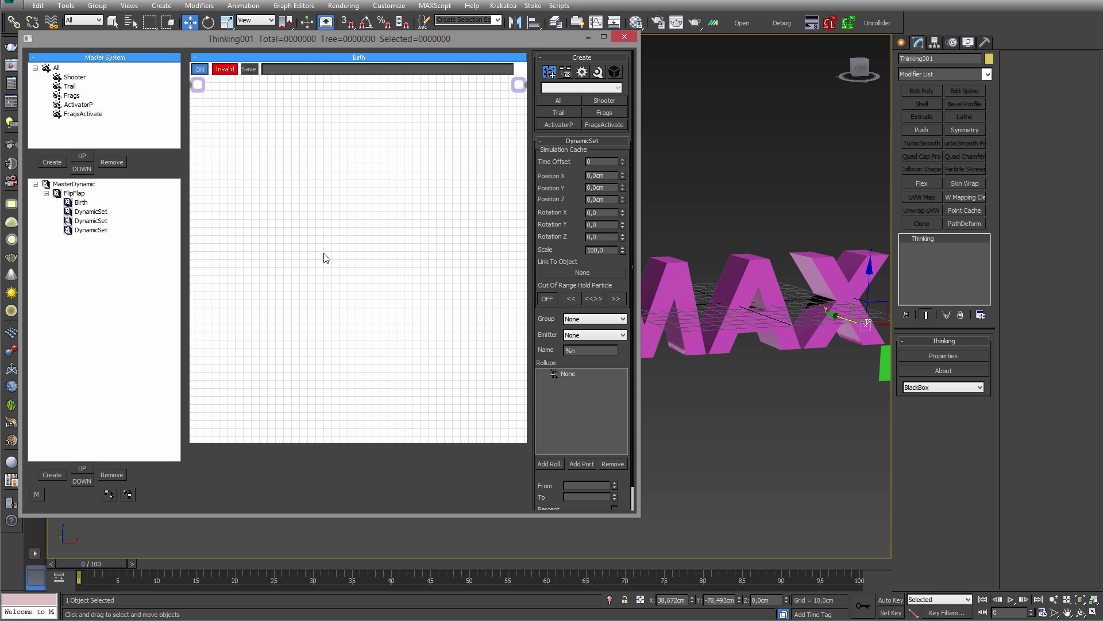
pyautogui.moveTo(323, 253); pyautogui.dragTo(329, 288, button='middle')
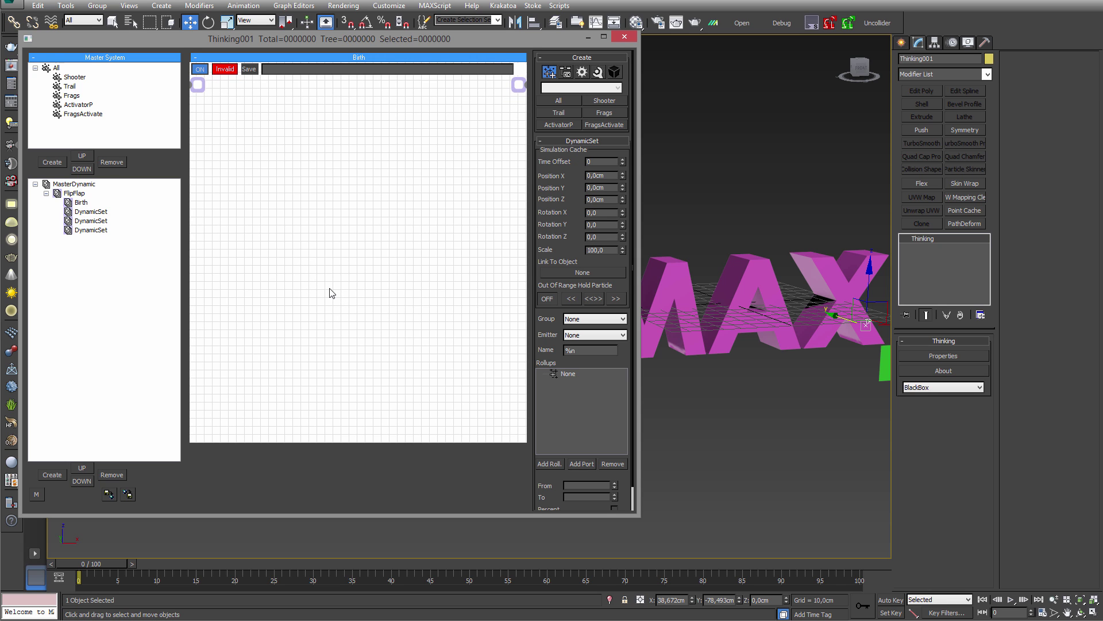
pyautogui.scroll(-3, 777, 384)
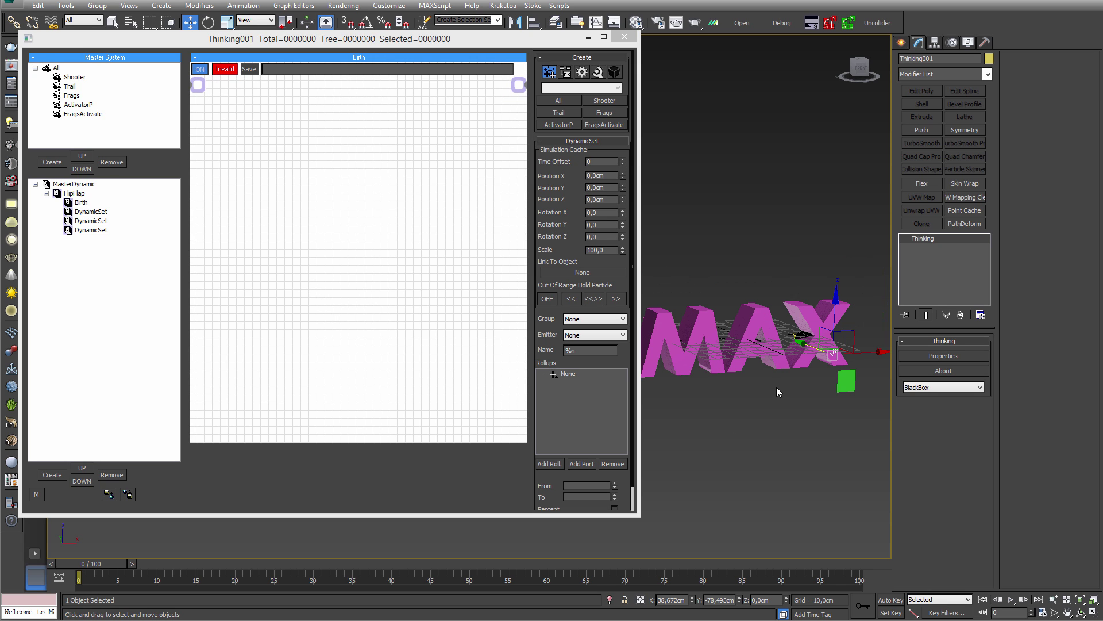
# - Add an ObjToParticle operator to the Birth set's node canvas
pyautogui.rightClick(209, 117)
pyautogui.moveTo(281, 150)
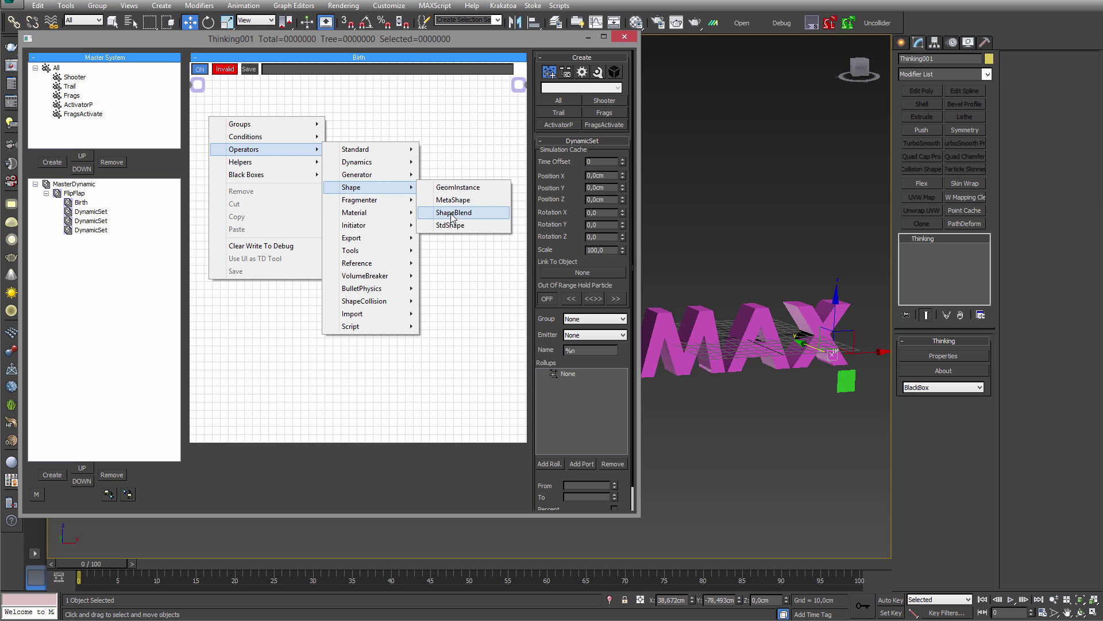
pyautogui.moveTo(416, 176)
pyautogui.click(457, 200)
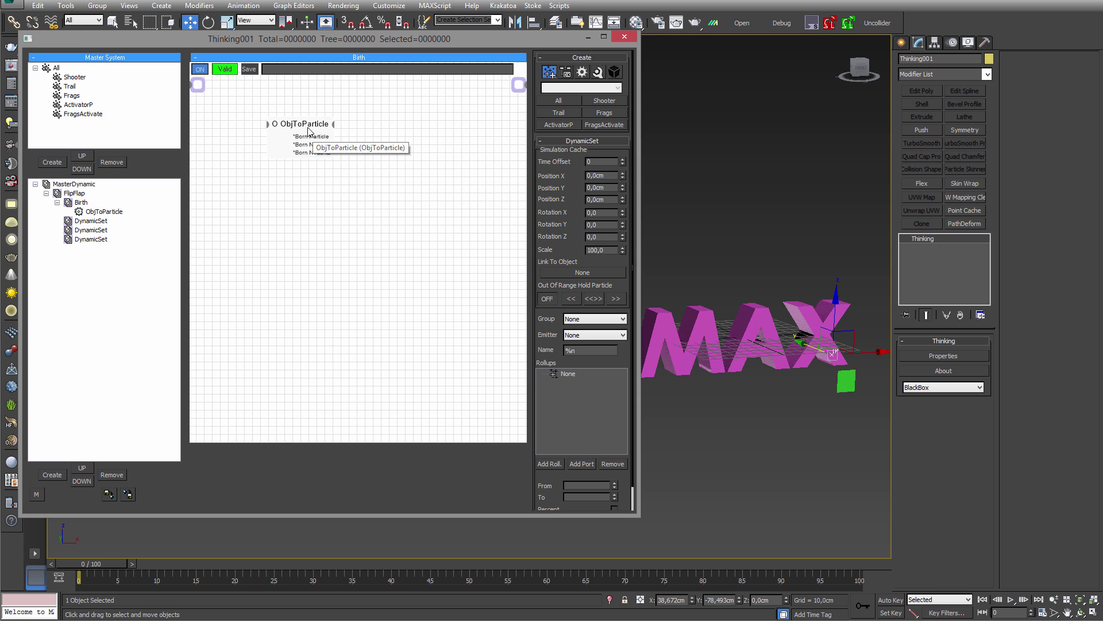
# - Open Particle View, move its window clear, and add a Standard Flow to the empty event area
pyautogui.click(690, 228)
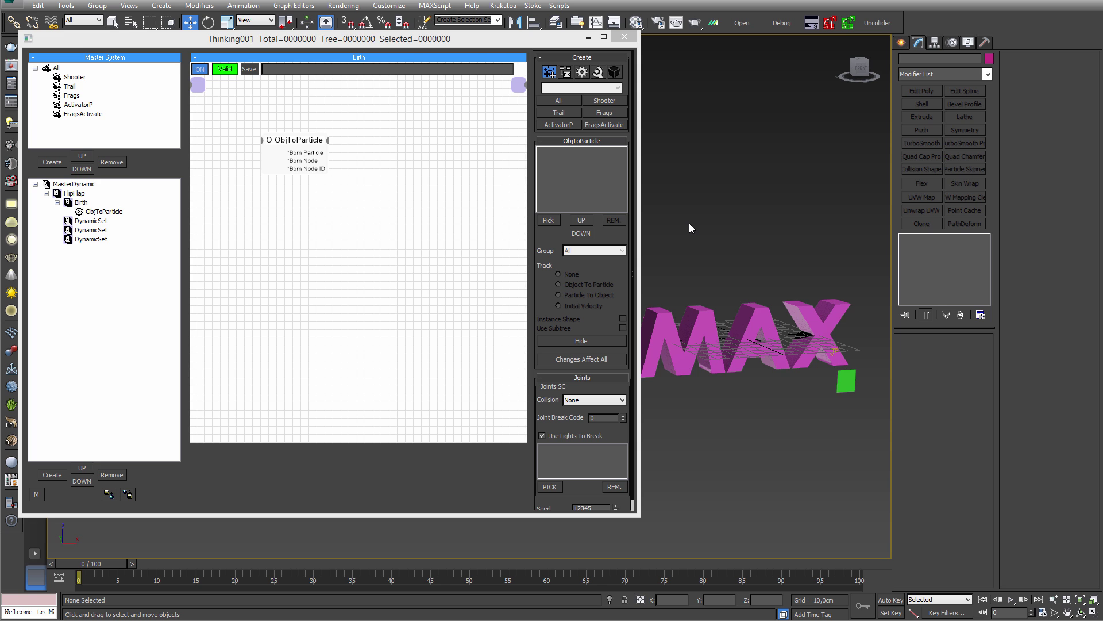
pyautogui.press('6')
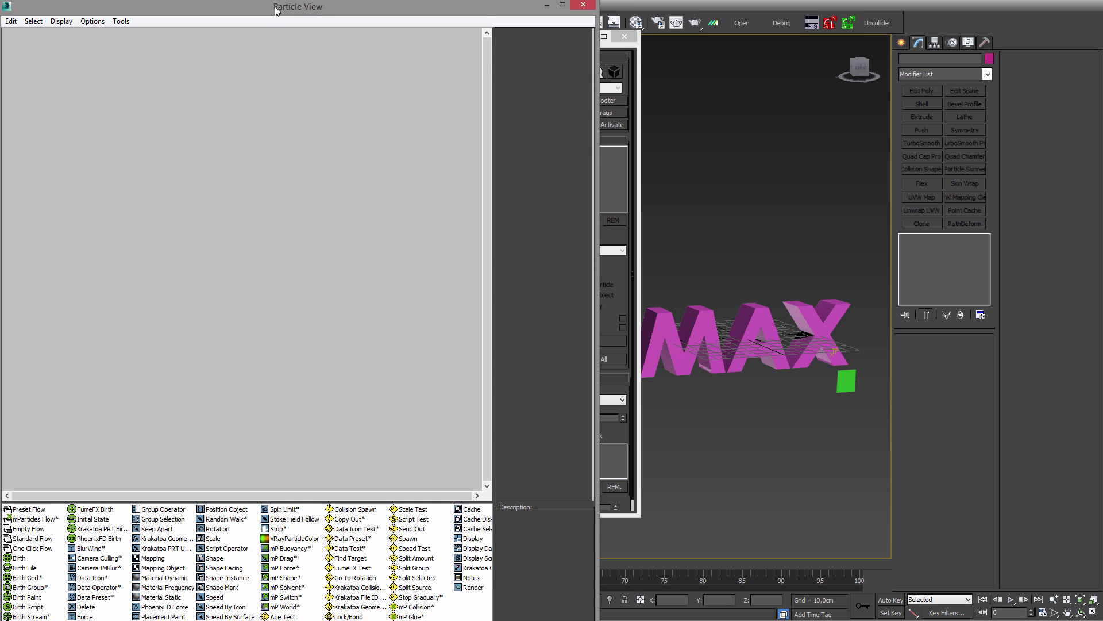
pyautogui.moveTo(277, 3); pyautogui.dragTo(368, 43)
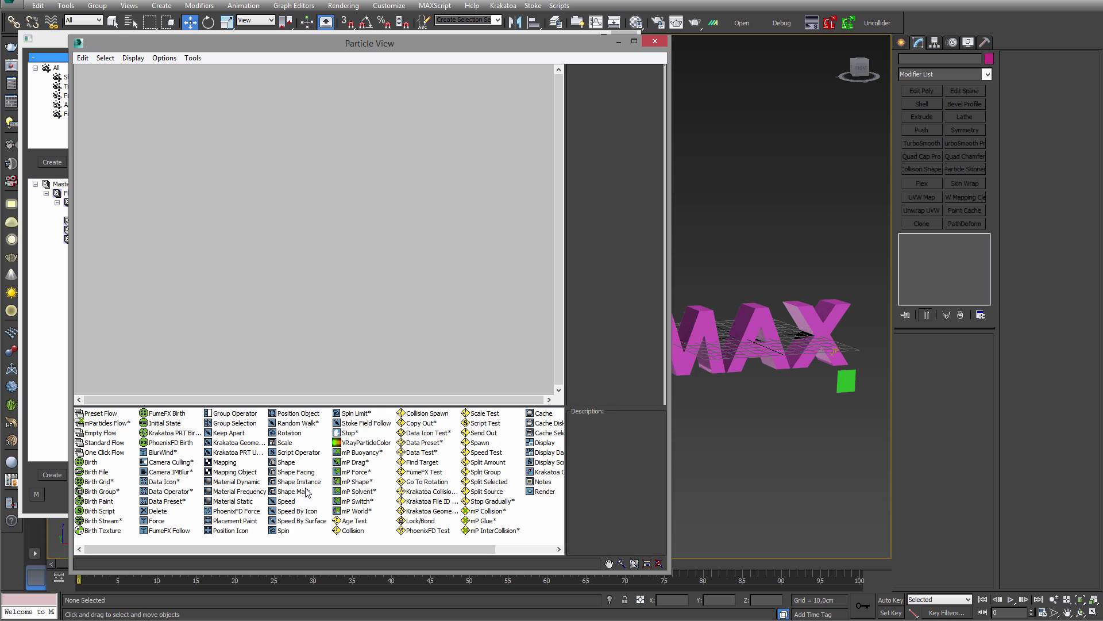
pyautogui.click(295, 415)
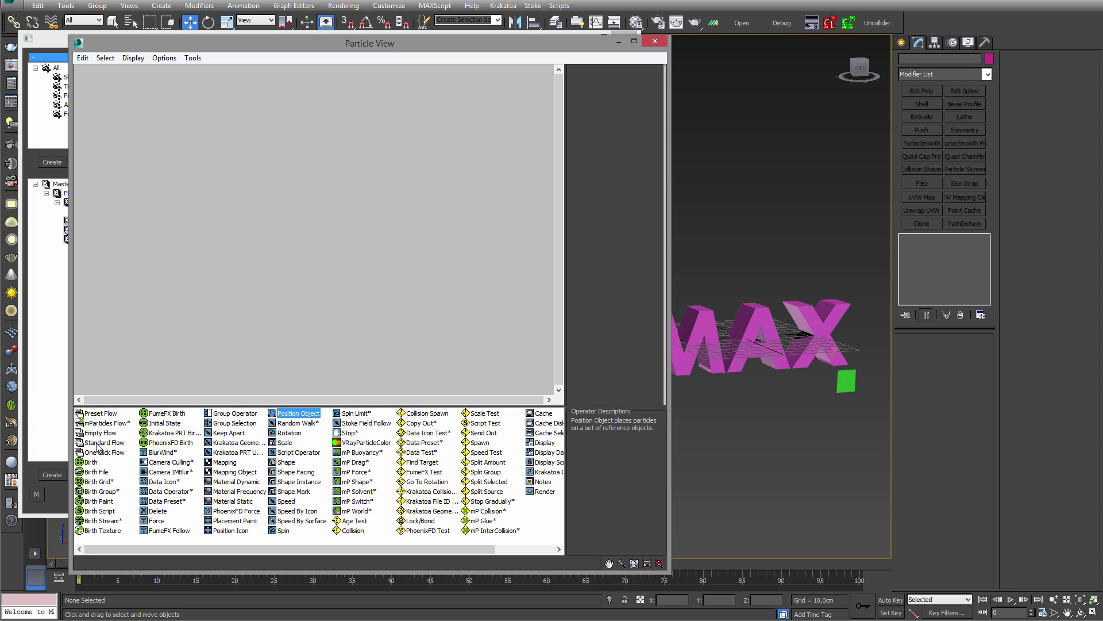
pyautogui.moveTo(100, 443); pyautogui.dragTo(196, 128)
# - Replace the Birth operator in Event 001 with a Birth Group operator and show its parameters
pyautogui.click(299, 415)
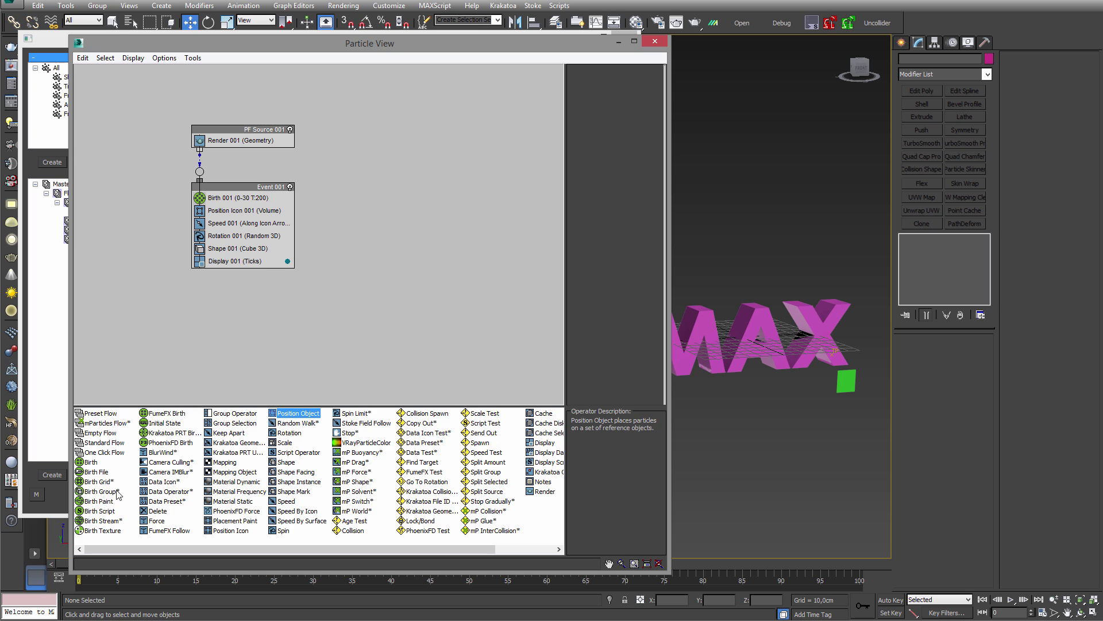
pyautogui.click(99, 493)
pyautogui.moveTo(97, 493); pyautogui.dragTo(218, 199)
pyautogui.click(218, 199)
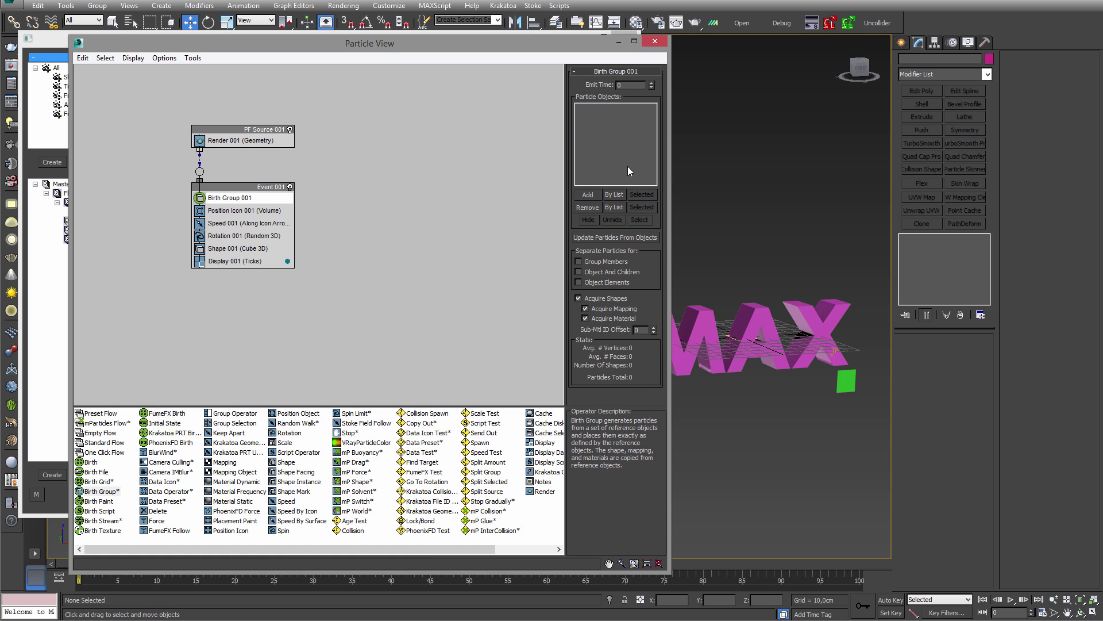
pyautogui.click(587, 195)
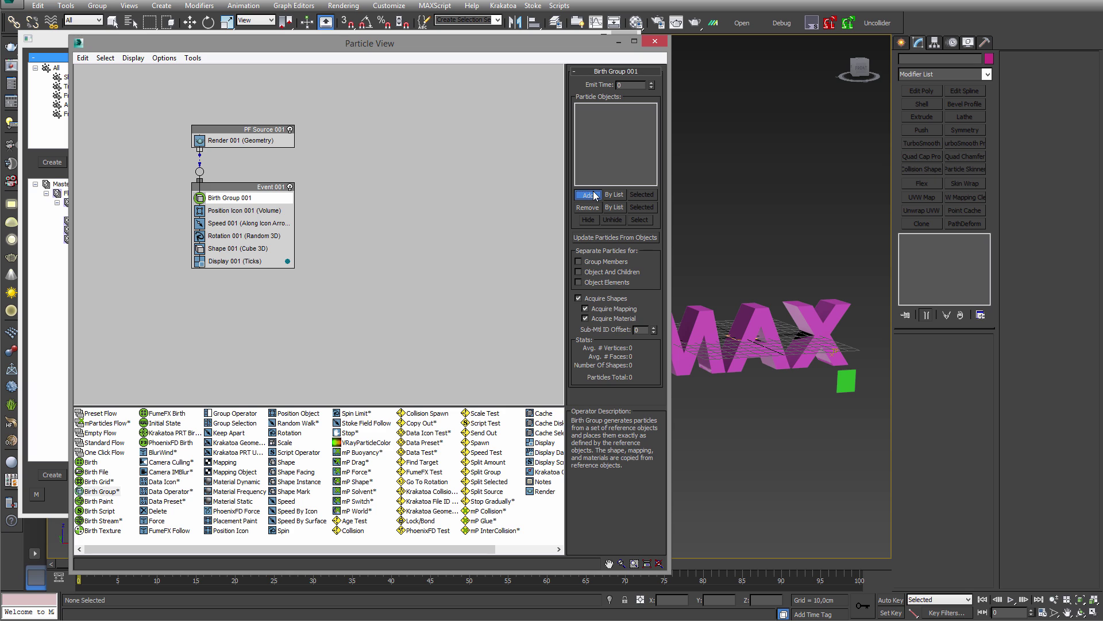
pyautogui.click(593, 191)
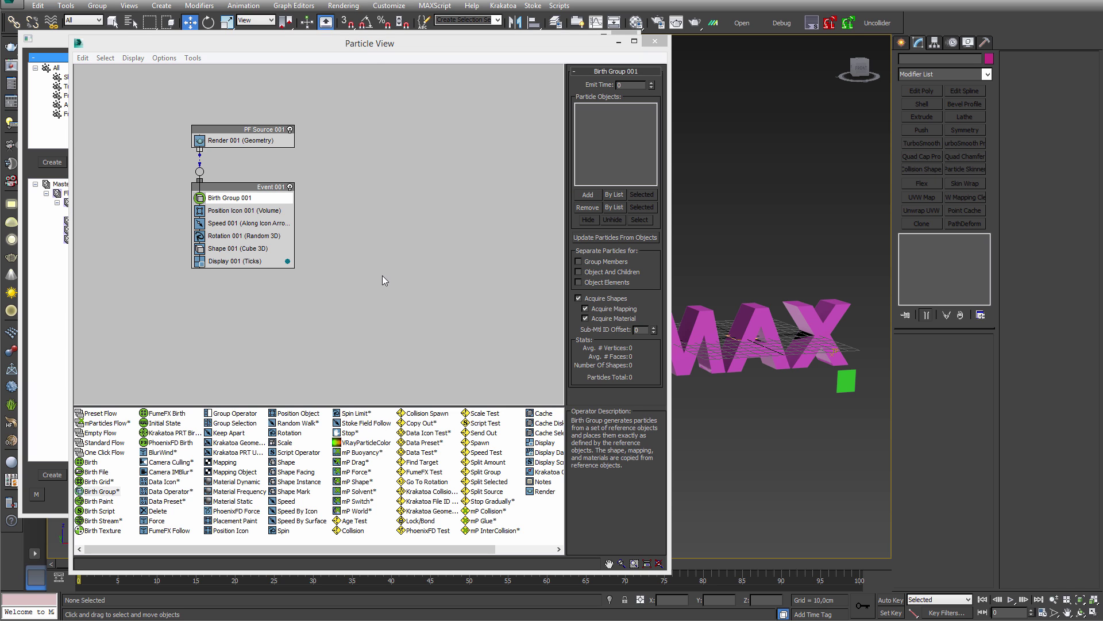
pyautogui.click(587, 197)
pyautogui.click(592, 199)
# - Create a standard primitive box in front of the MAX text and add it to the Birth Group's particle objects
pyautogui.click(902, 43)
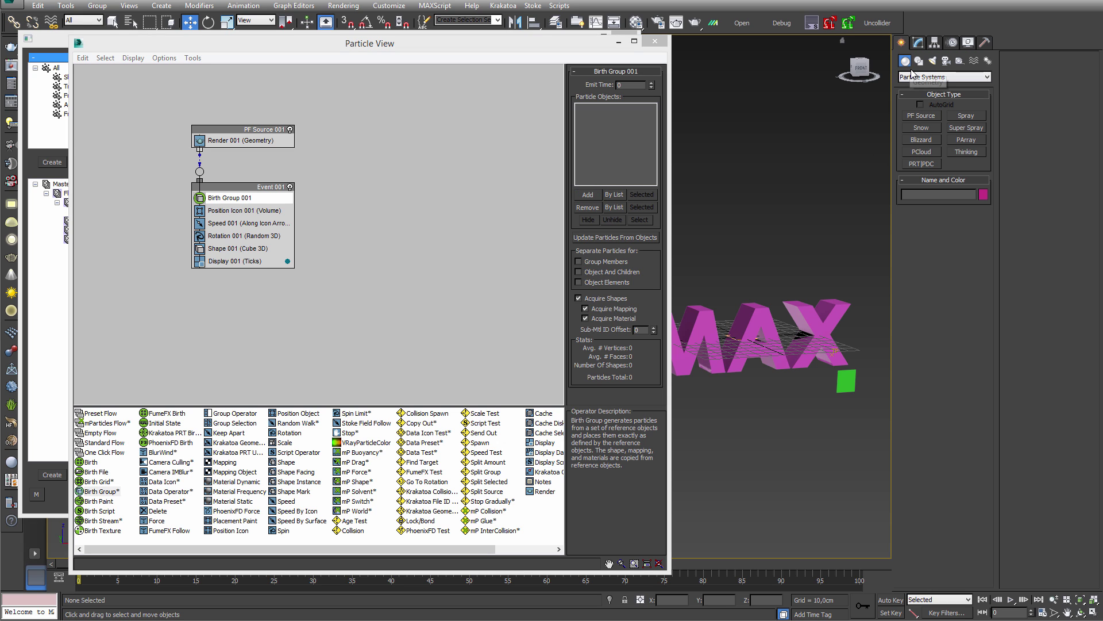
pyautogui.click(931, 76)
pyautogui.click(926, 85)
pyautogui.click(922, 116)
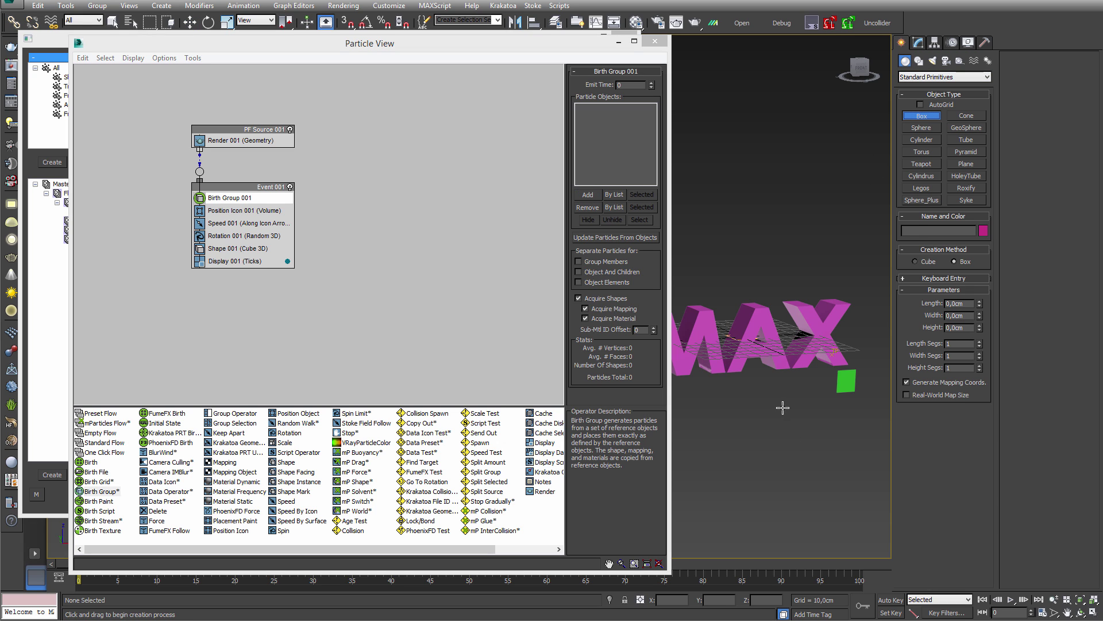
pyautogui.moveTo(784, 407); pyautogui.dragTo(780, 455)
pyautogui.click(803, 411)
pyautogui.rightClick(803, 411)
pyautogui.click(586, 195)
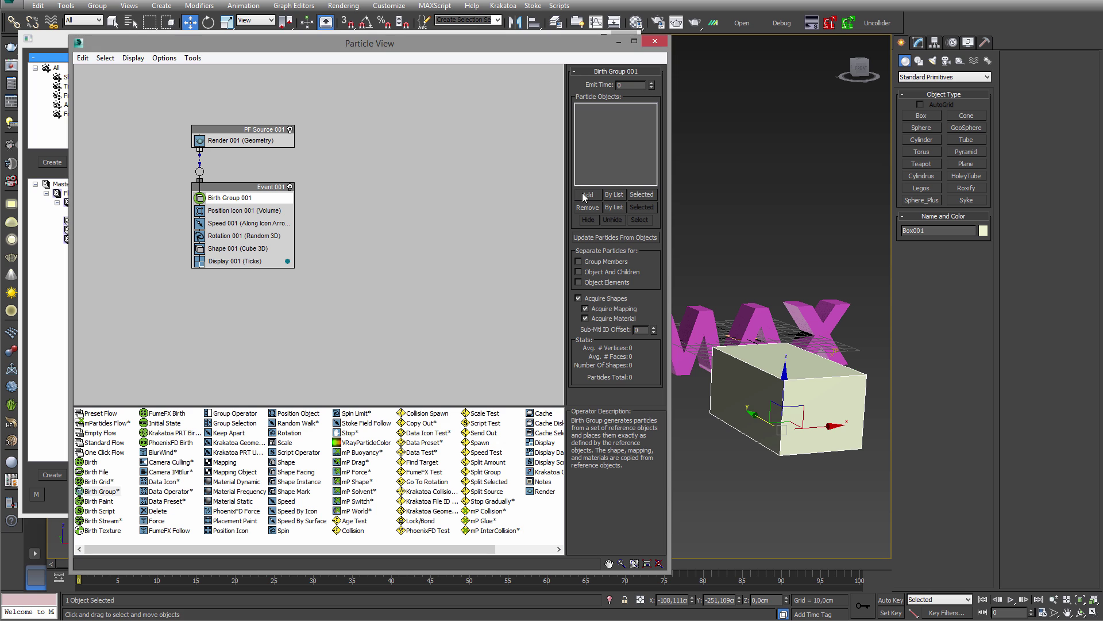
pyautogui.click(750, 418)
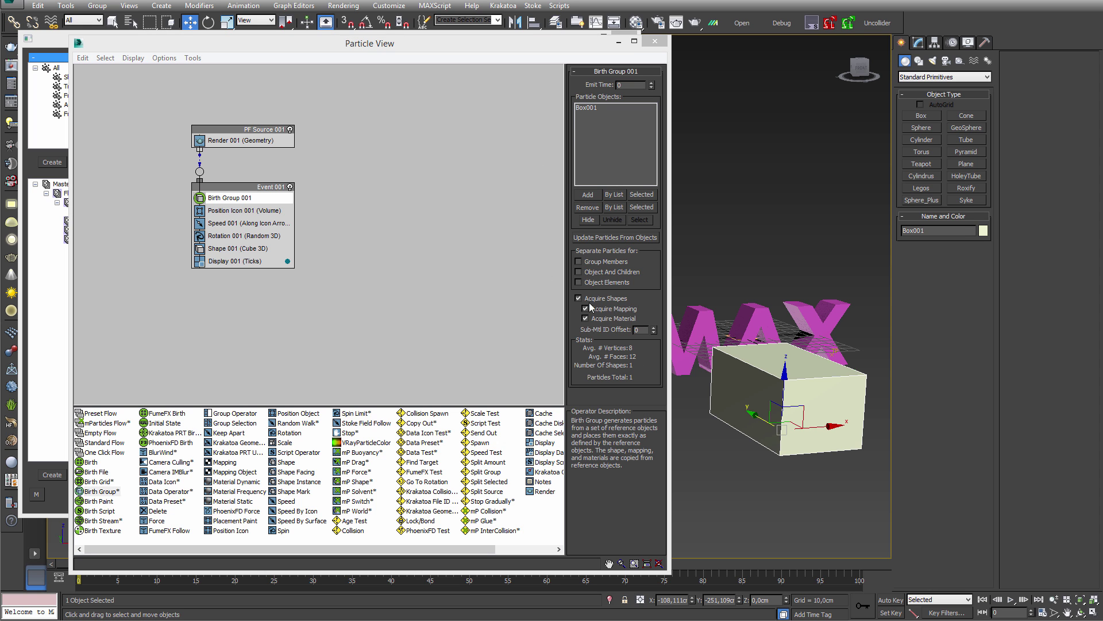
# - Close Particle View and delete the box in front of the MAX text
pyautogui.click(657, 43)
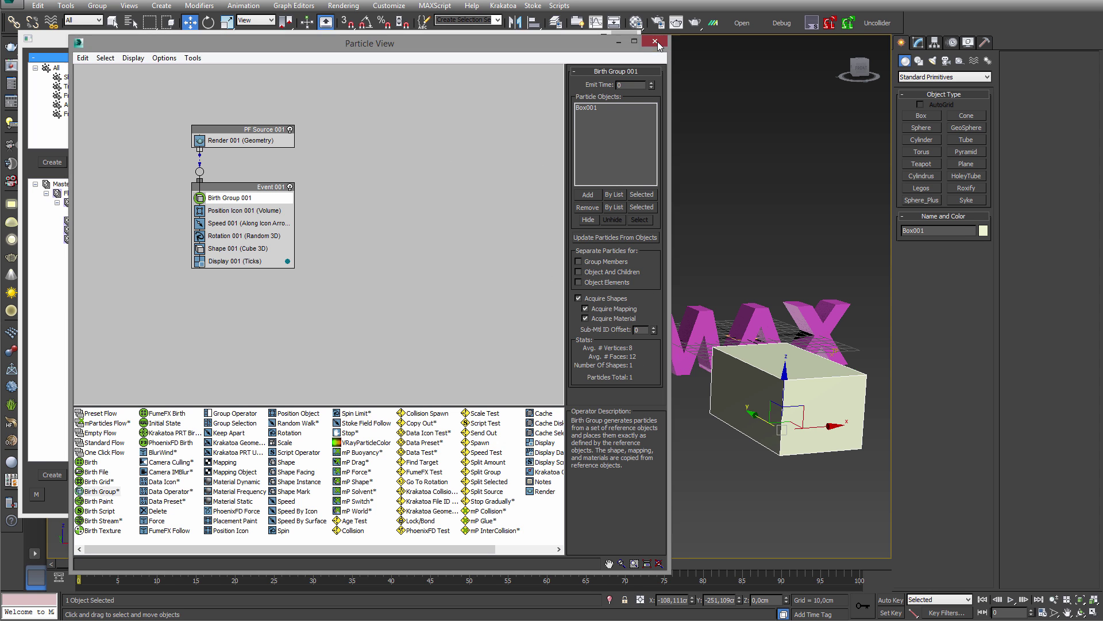
pyautogui.click(716, 492)
pyautogui.click(756, 416)
pyautogui.press('Delete')
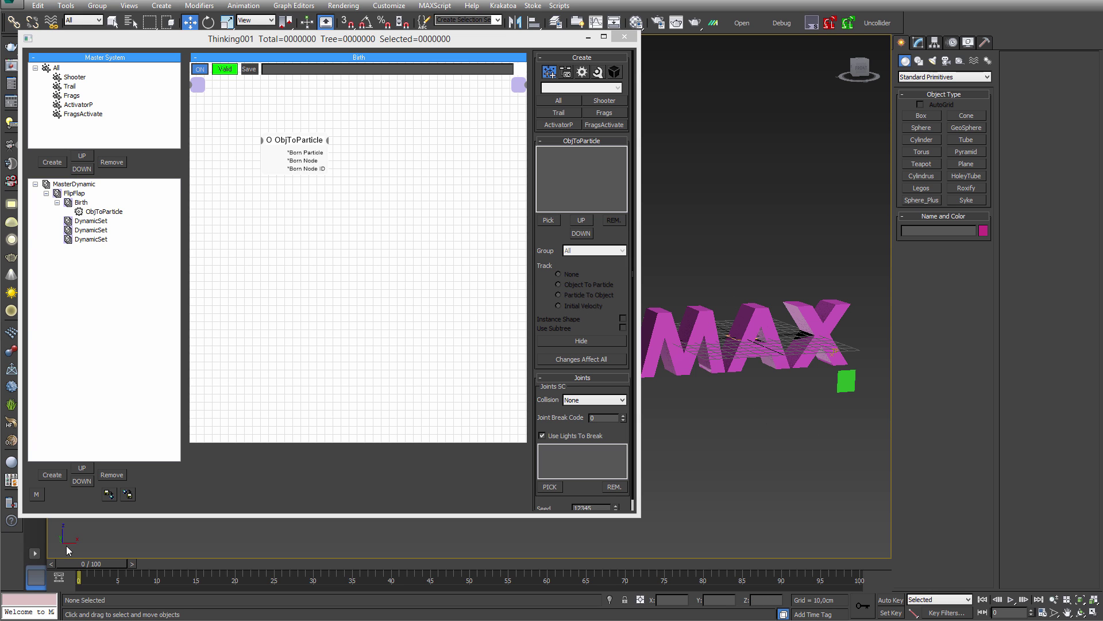
# - Rename the ObjToParticle operator in the Birth set as Frags and reposition its node near the canvas's upper edge
pyautogui.press('w')
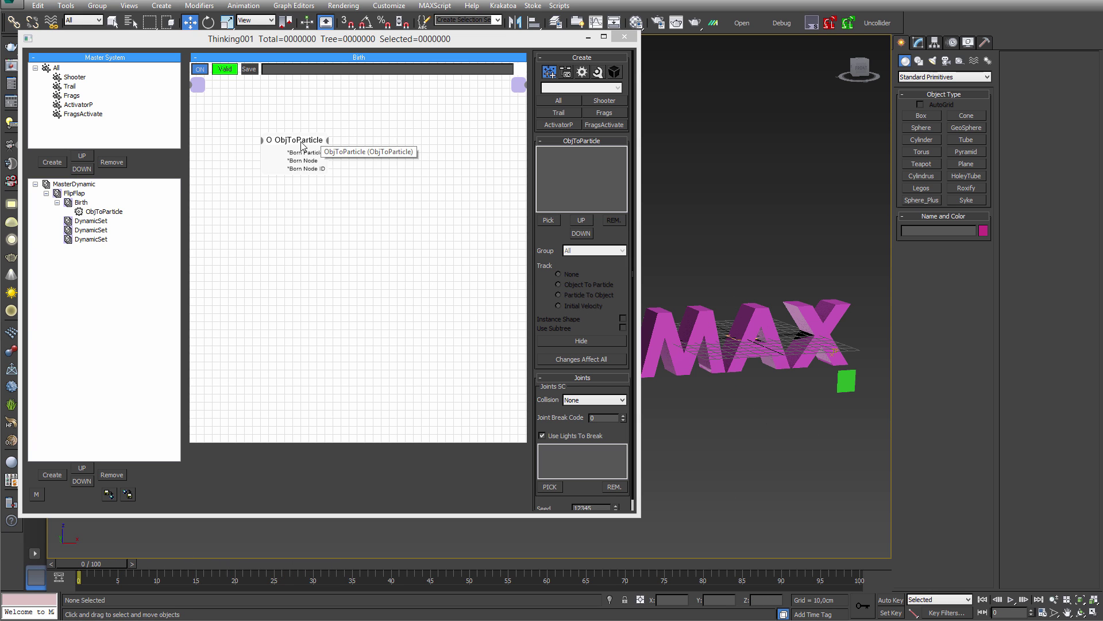
pyautogui.moveTo(302, 143); pyautogui.dragTo(288, 140)
pyautogui.click(109, 212)
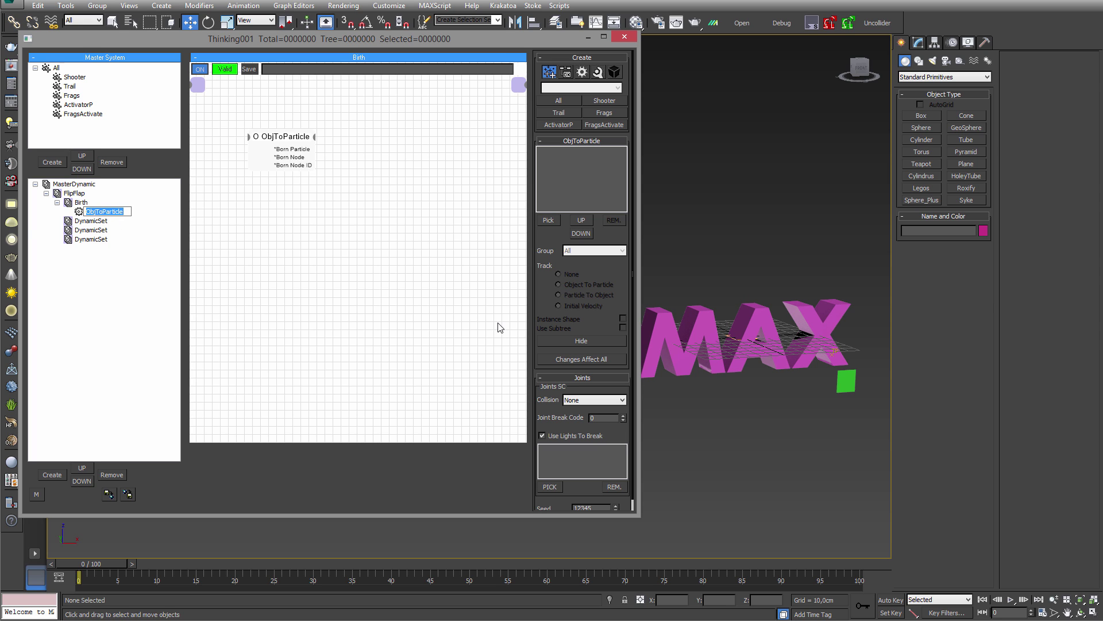
pyautogui.write('G')
pyautogui.write('rags')
pyautogui.press('Return')
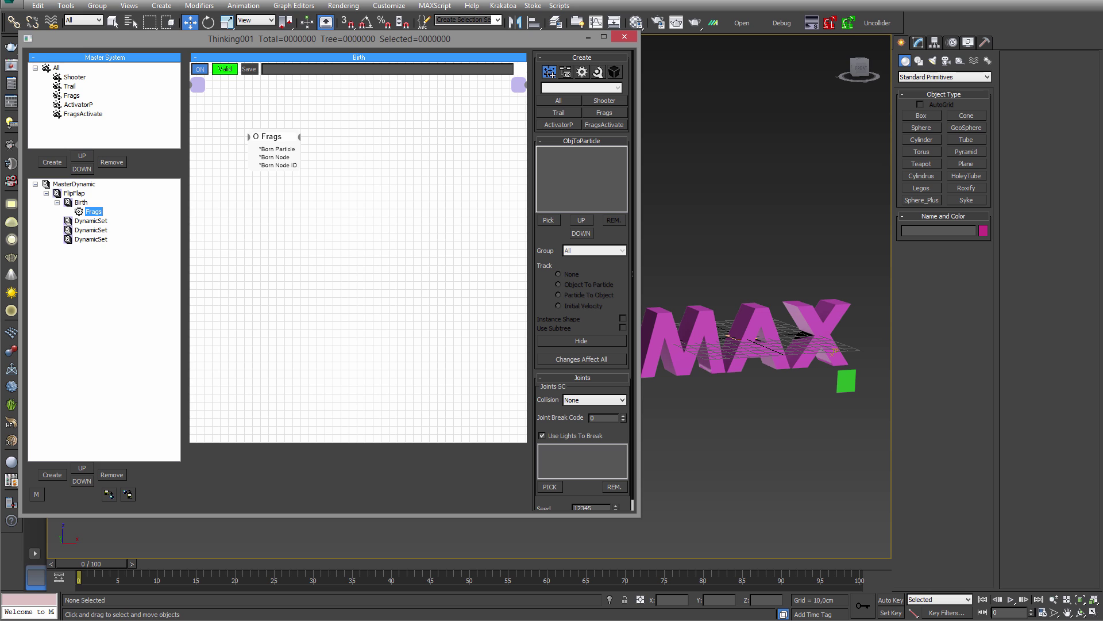
pyautogui.moveTo(268, 137); pyautogui.dragTo(260, 127)
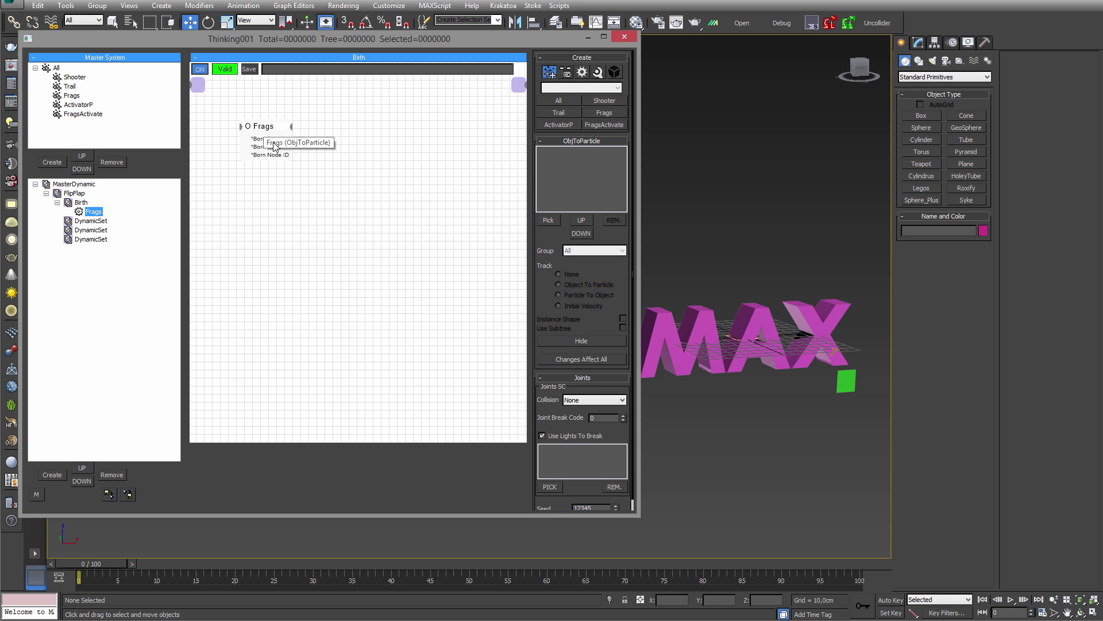
# - Pick the MAX text as the source object for the Frags operator and display edged faces in the viewport
pyautogui.click(548, 220)
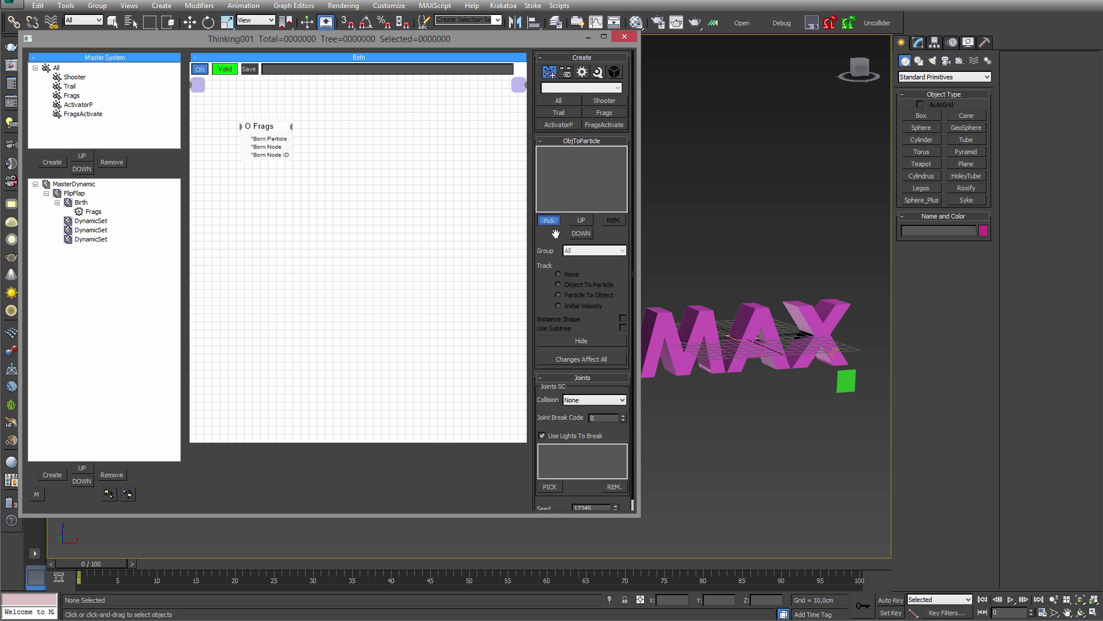
pyautogui.click(668, 331)
pyautogui.click(553, 150)
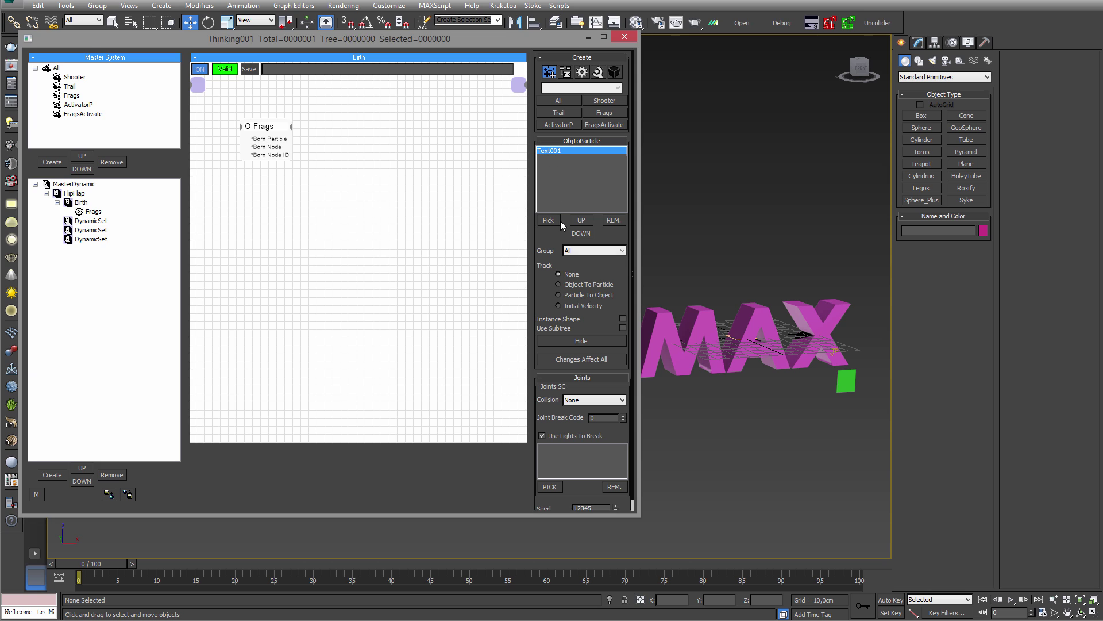
pyautogui.click(785, 269)
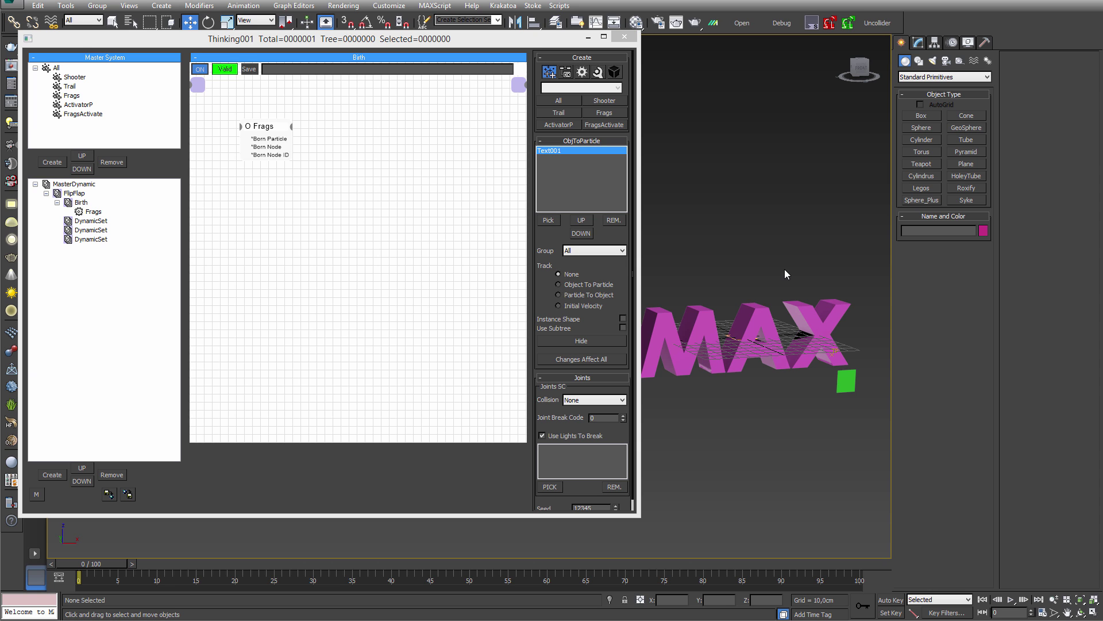
pyautogui.press('F4')
pyautogui.scroll(5, 768, 293)
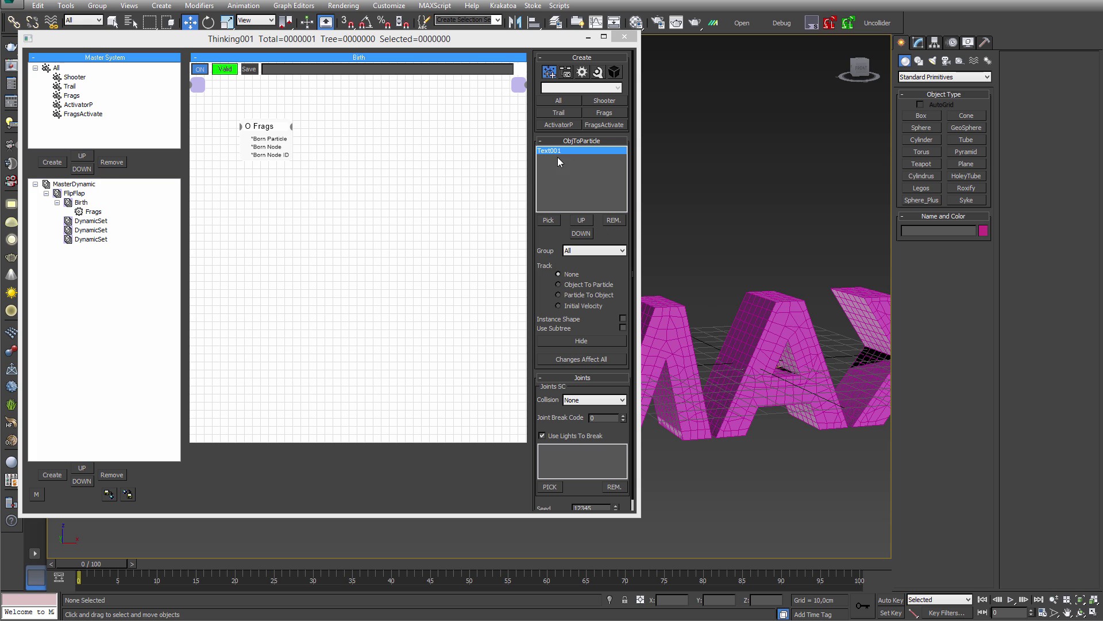
# - Assign the Text001 entry of the Frags operator to the Shooter group and set its Track option to None
pyautogui.click(597, 251)
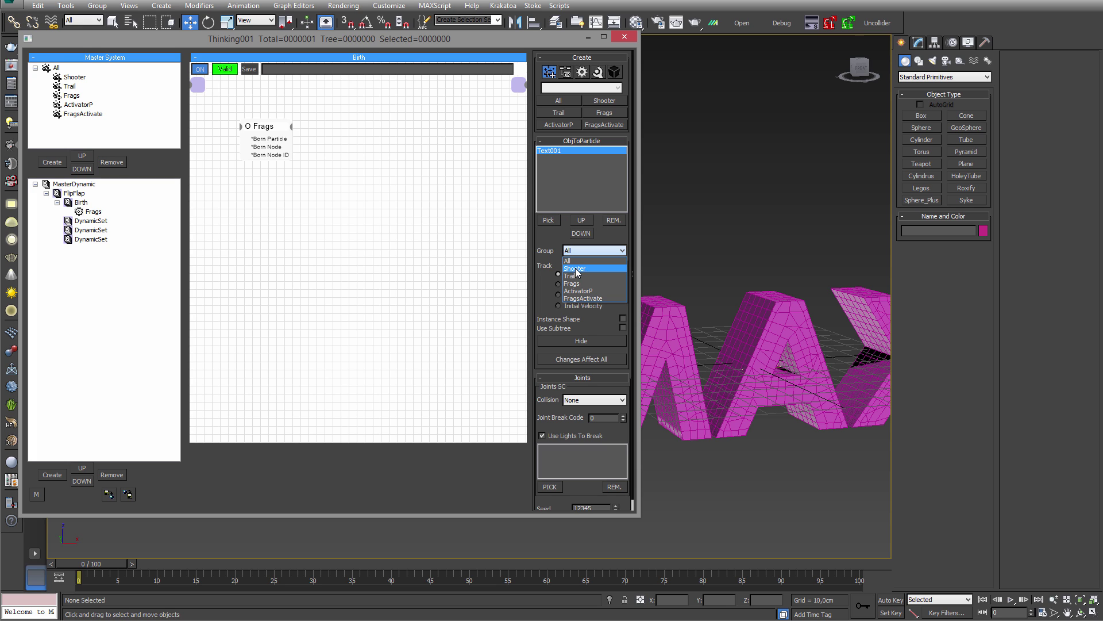
pyautogui.click(576, 268)
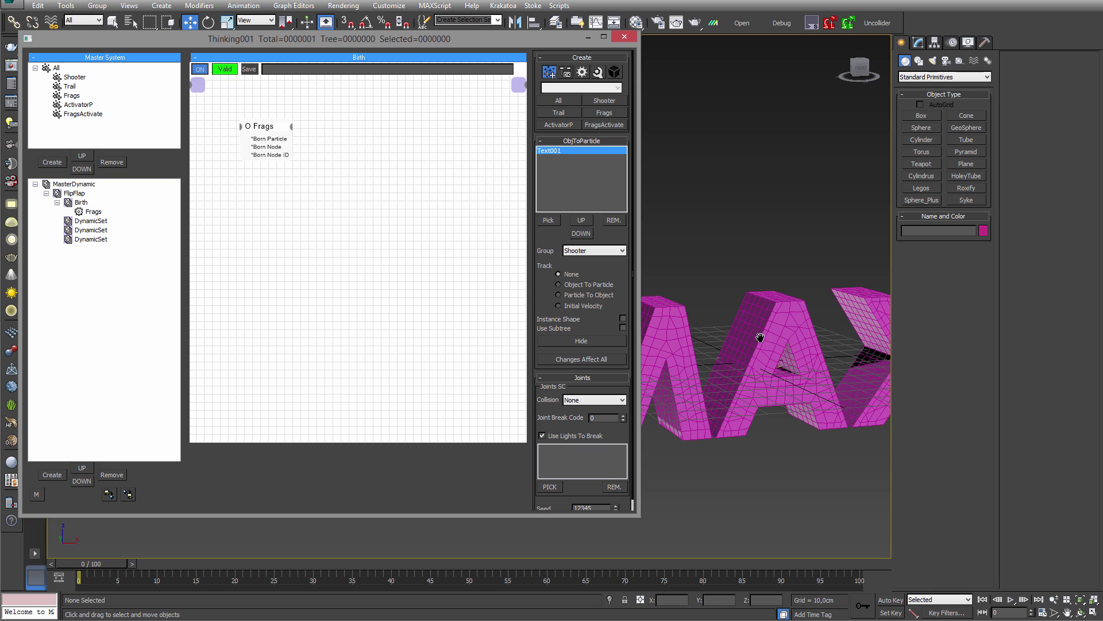
pyautogui.scroll(-3, 773, 340)
pyautogui.moveTo(772, 345); pyautogui.dragTo(777, 339, button='middle')
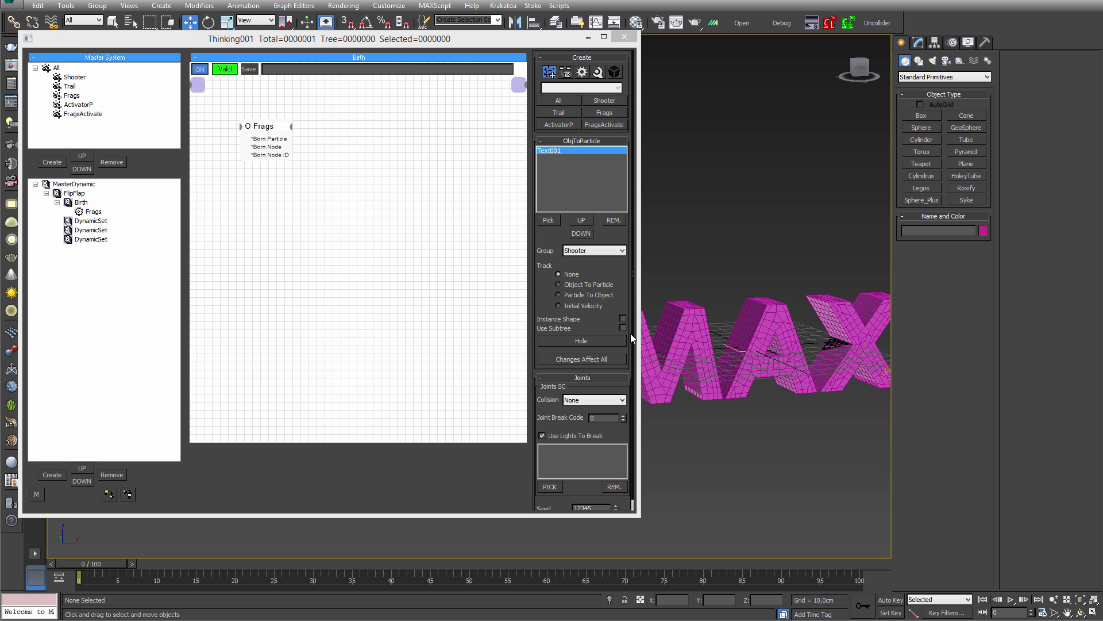
pyautogui.click(585, 286)
pyautogui.click(565, 276)
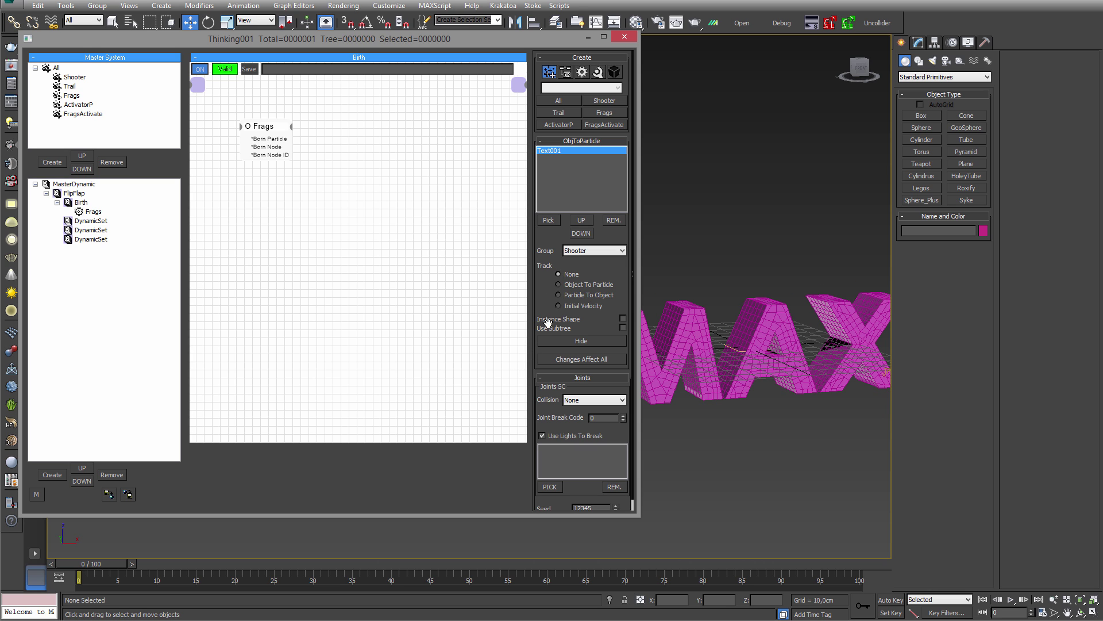
# - Enable Instance Shape on the Frags operator and hide the original MAX text object
pyautogui.click(623, 318)
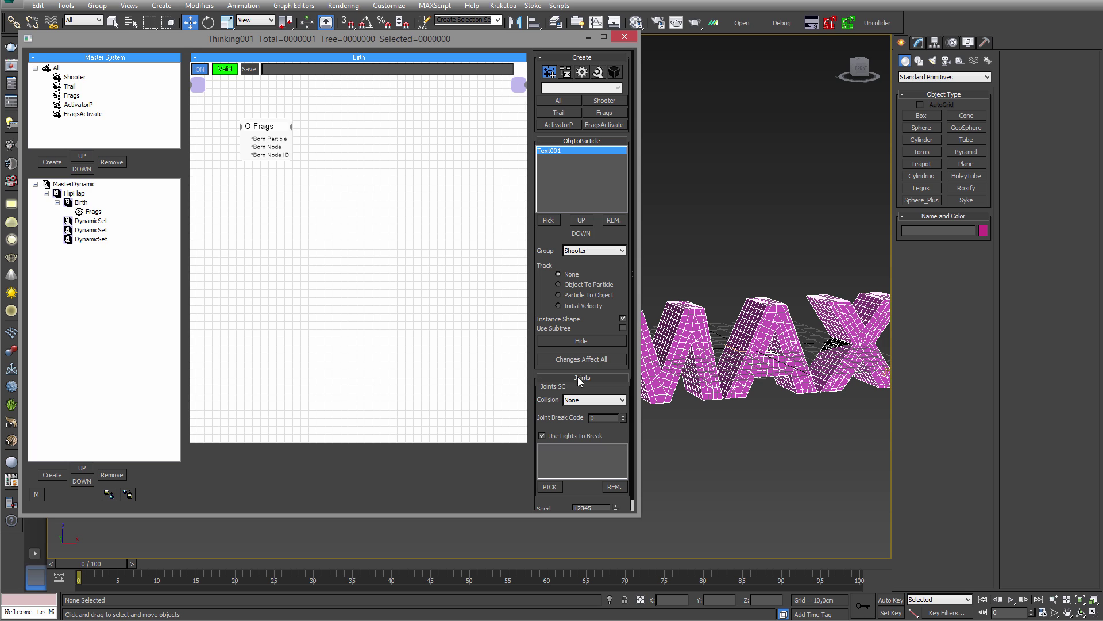
pyautogui.click(575, 342)
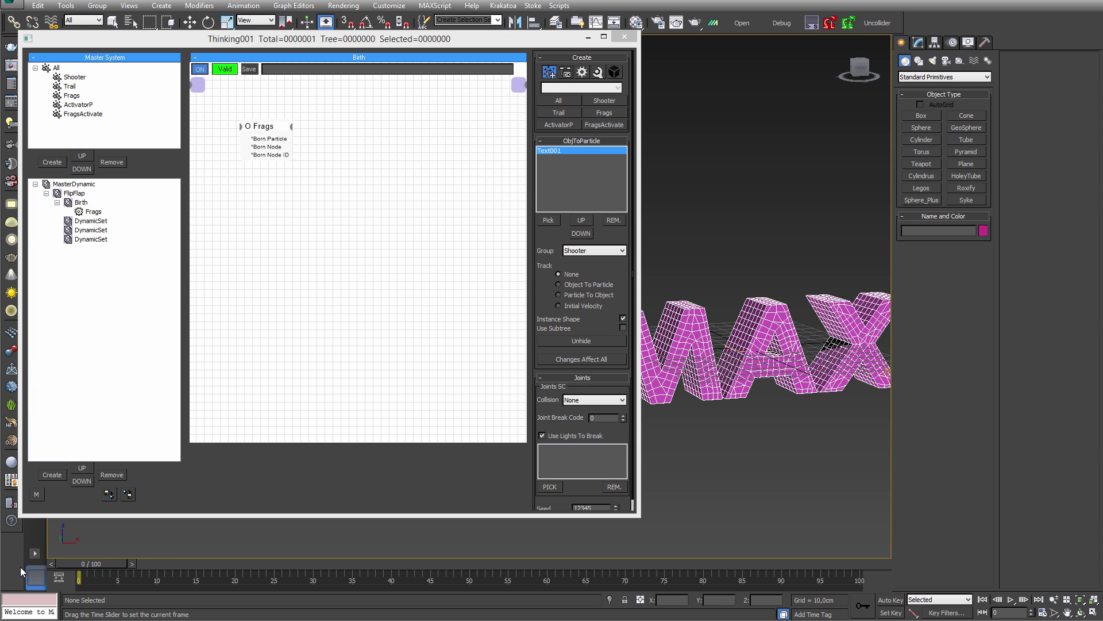
pyautogui.click(71, 184)
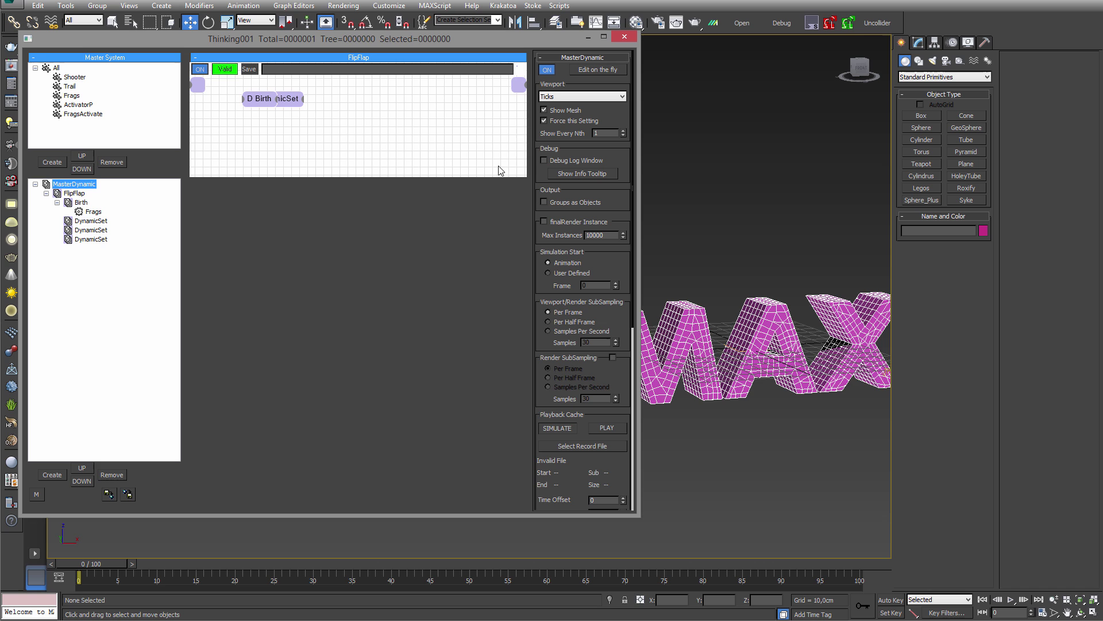
pyautogui.click(565, 111)
# - Add a Fragment operator to the Birth set and connect the Frags operator's Born Particle output to its Particle input
pyautogui.click(81, 209)
pyautogui.click(80, 205)
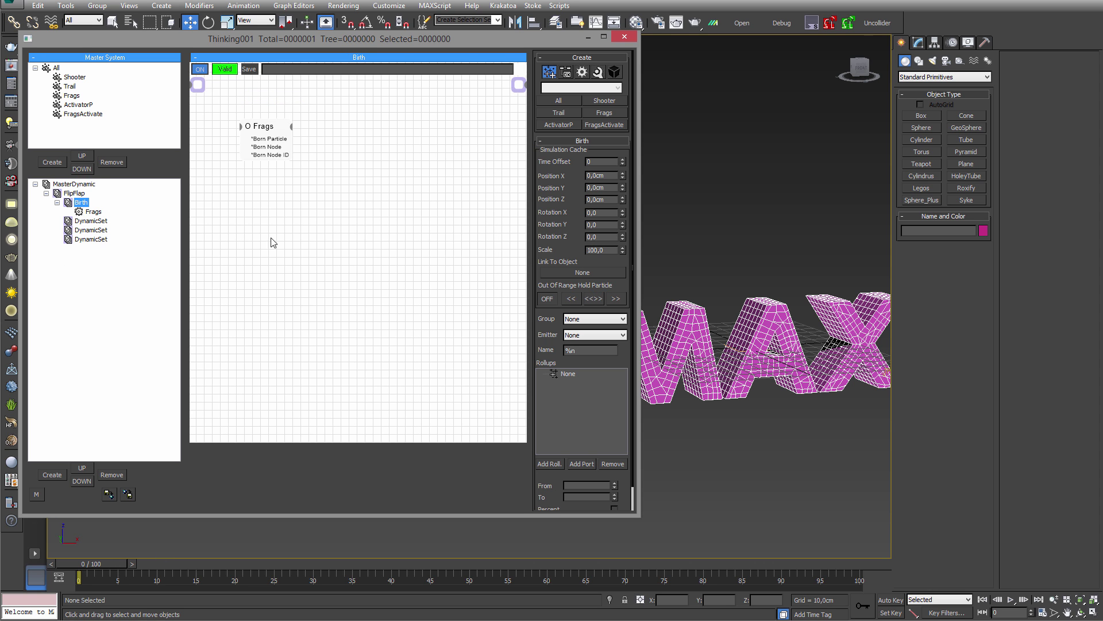
pyautogui.click(268, 132)
pyautogui.rightClick(347, 180)
pyautogui.moveTo(367, 202)
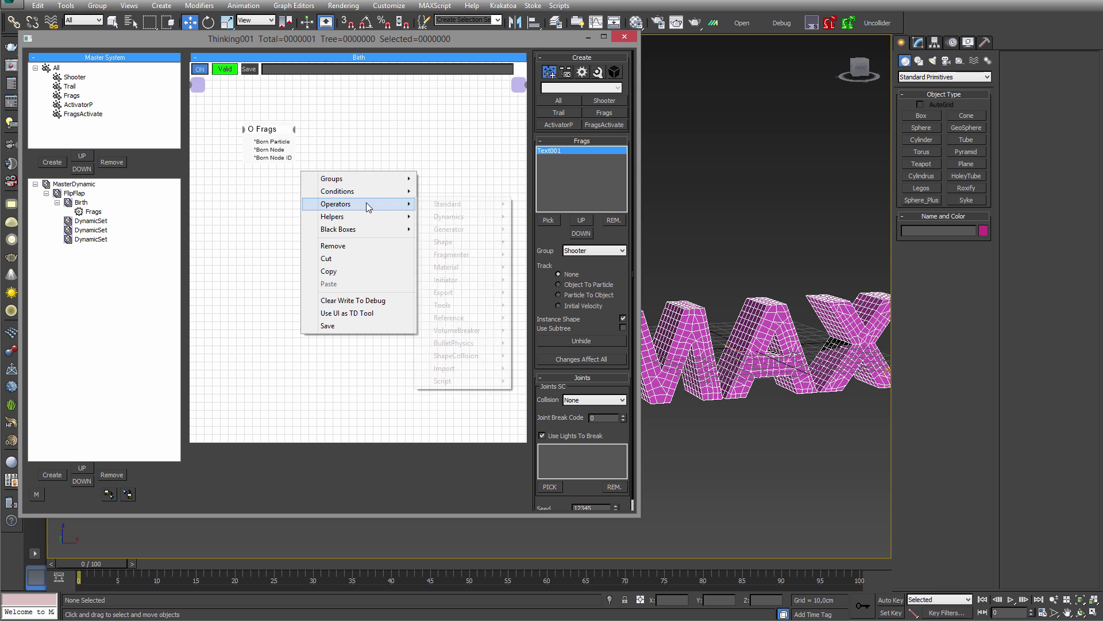
pyautogui.moveTo(471, 253)
pyautogui.click(538, 267)
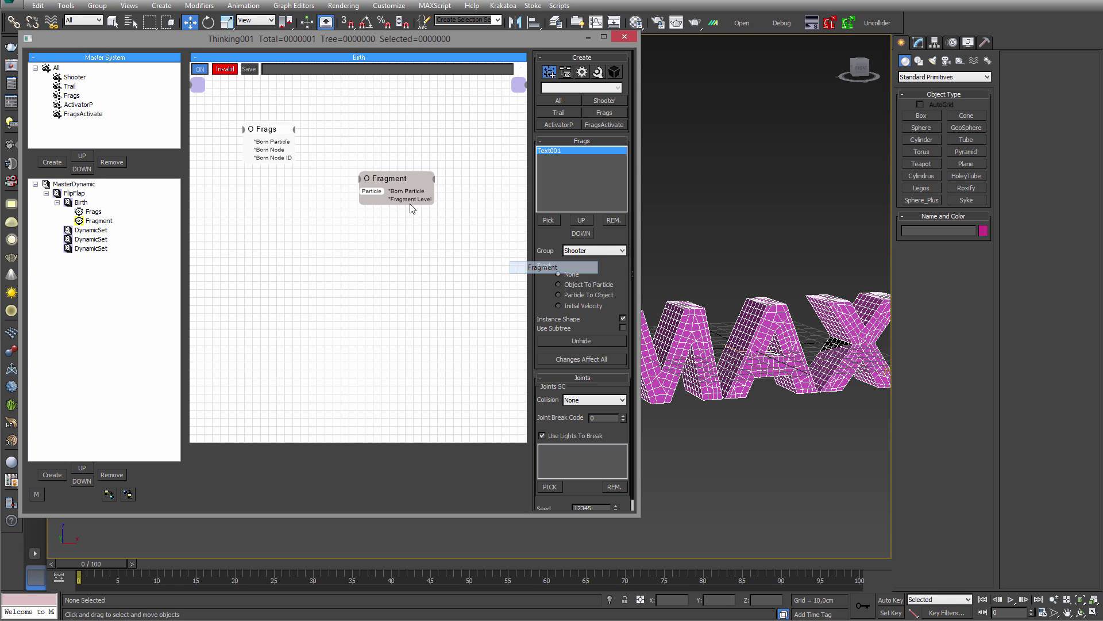
pyautogui.moveTo(399, 177); pyautogui.dragTo(396, 127)
pyautogui.moveTo(295, 141); pyautogui.dragTo(370, 140)
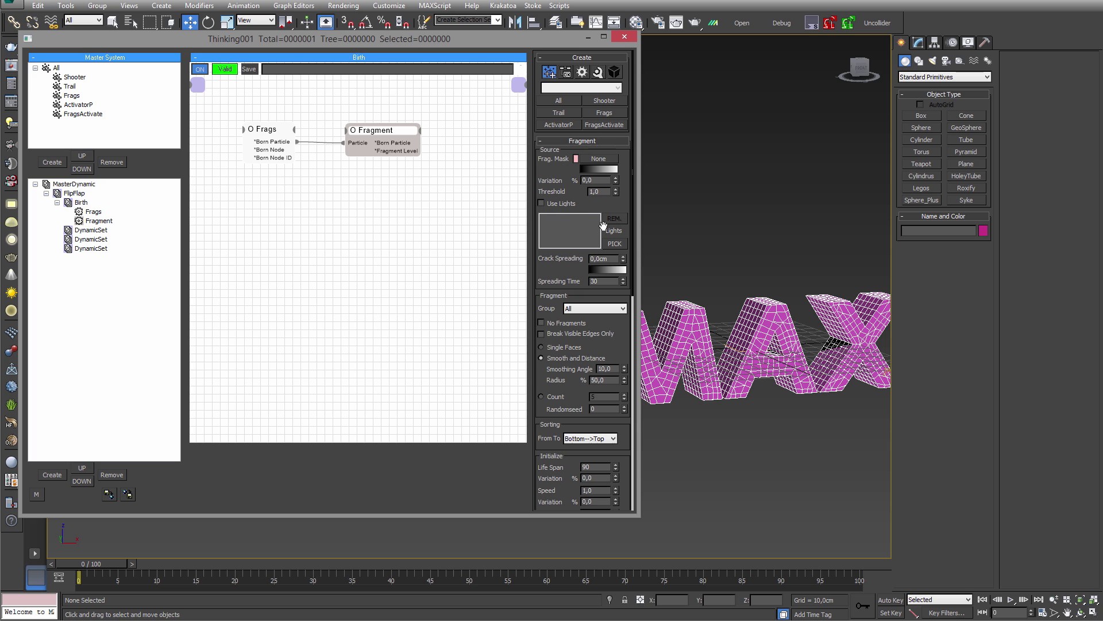
# - Try the Fragment operator's Threshold at 0 and at 1 to compare the effect on the text
pyautogui.rightClick(616, 191)
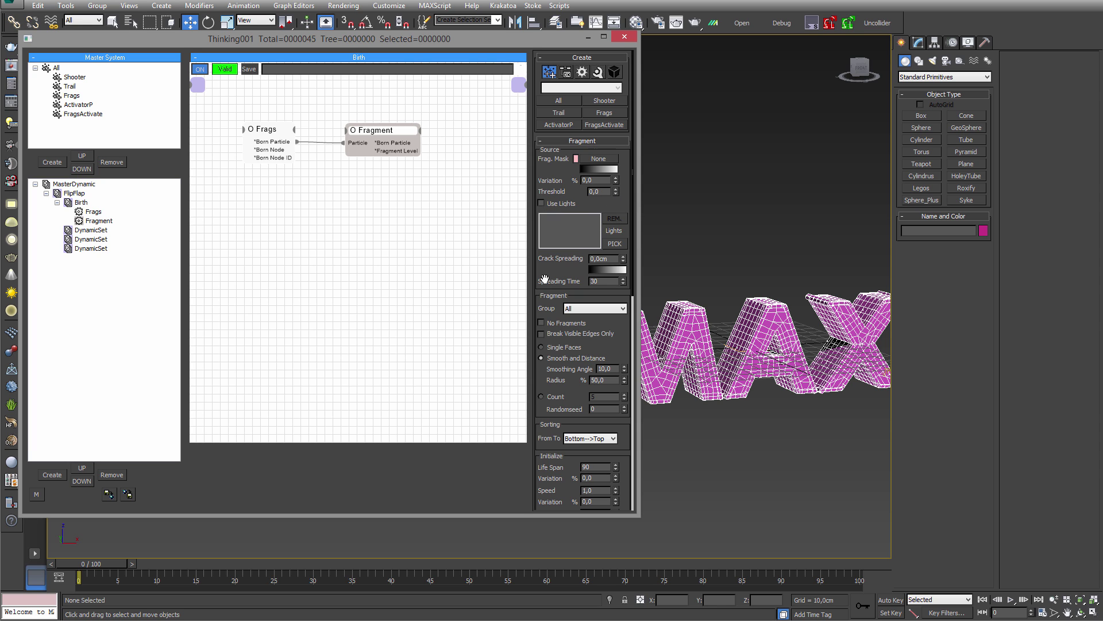
pyautogui.moveTo(615, 194); pyautogui.dragTo(559, 190)
pyautogui.write('1')
pyautogui.press('Return')
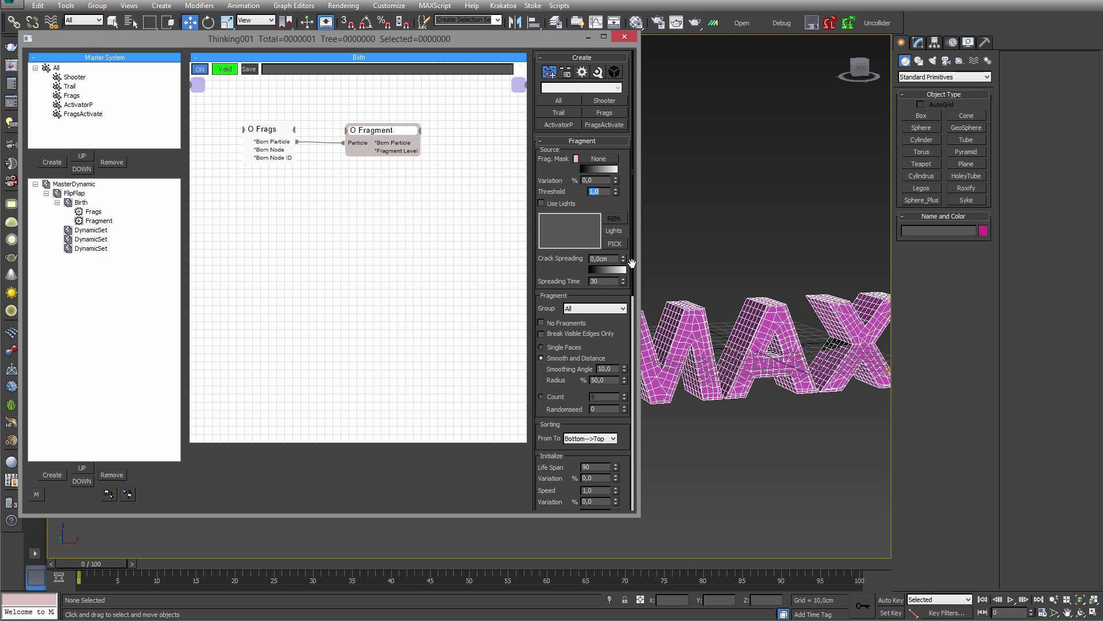
pyautogui.moveTo(762, 370); pyautogui.dragTo(785, 393, button='middle')
pyautogui.scroll(4, 756, 348)
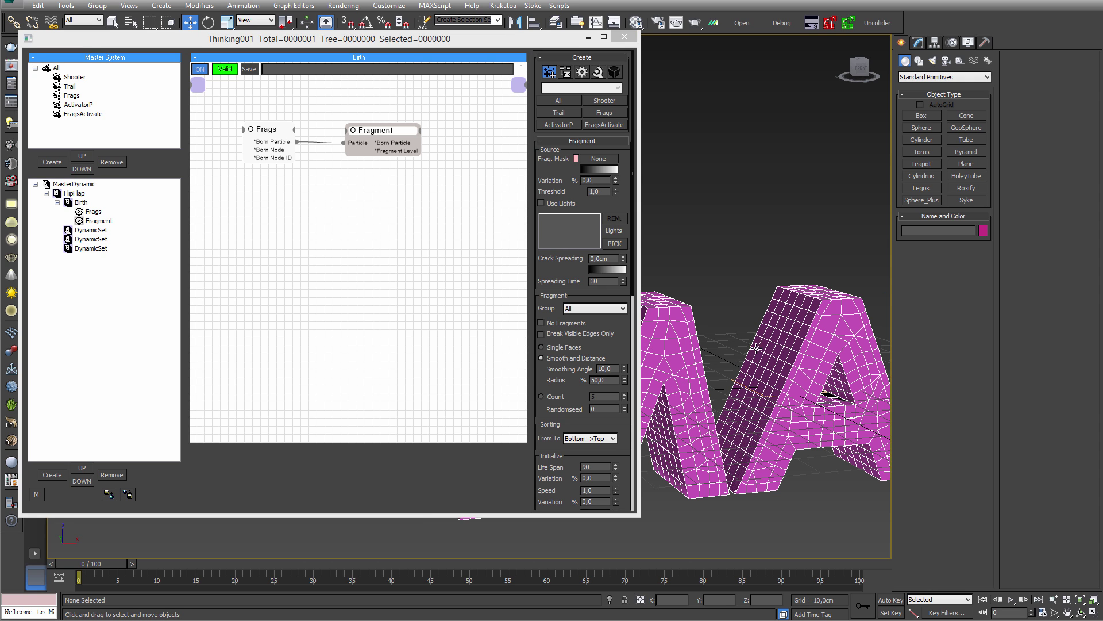
# - Set the Fragment operator's Threshold to 0 and assign its fragments to the Shooter group
pyautogui.rightClick(616, 192)
pyautogui.scroll(-4, 747, 373)
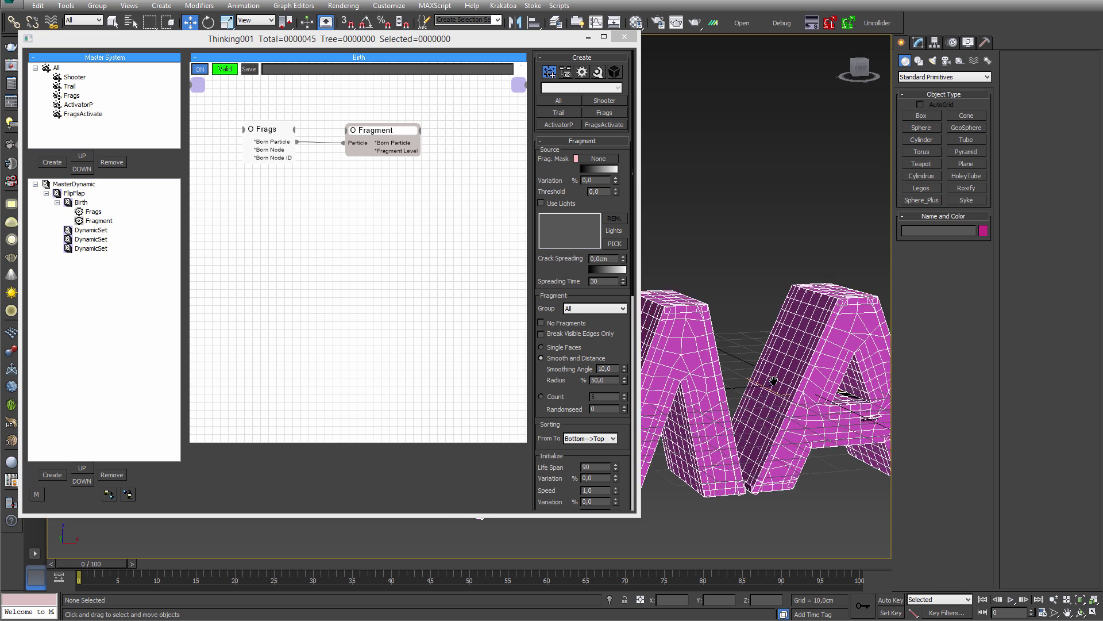
pyautogui.click(583, 308)
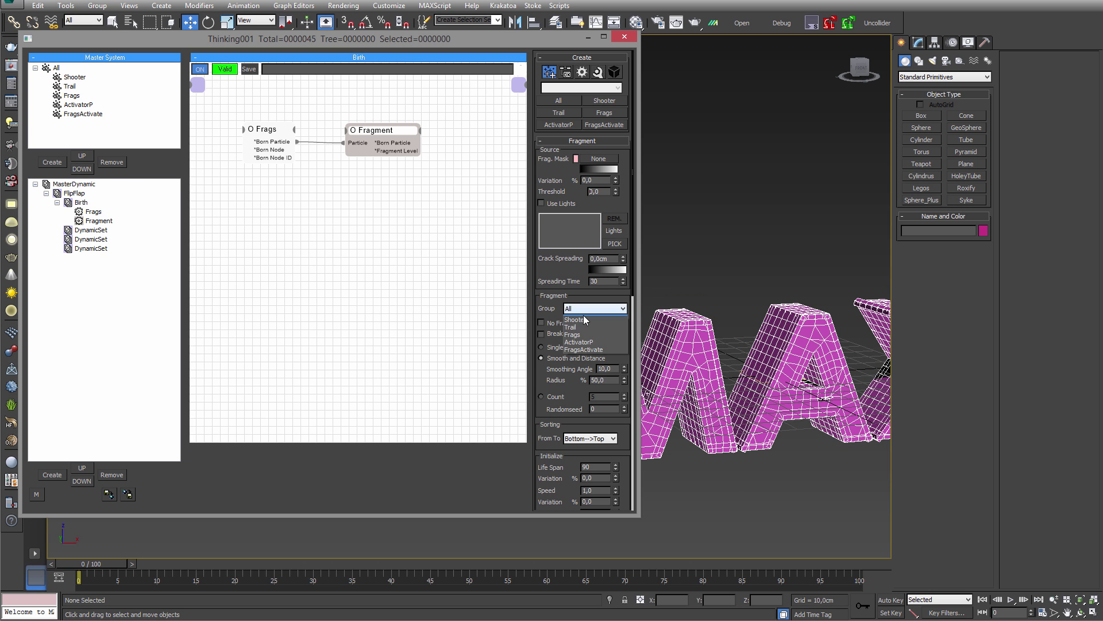
pyautogui.click(576, 326)
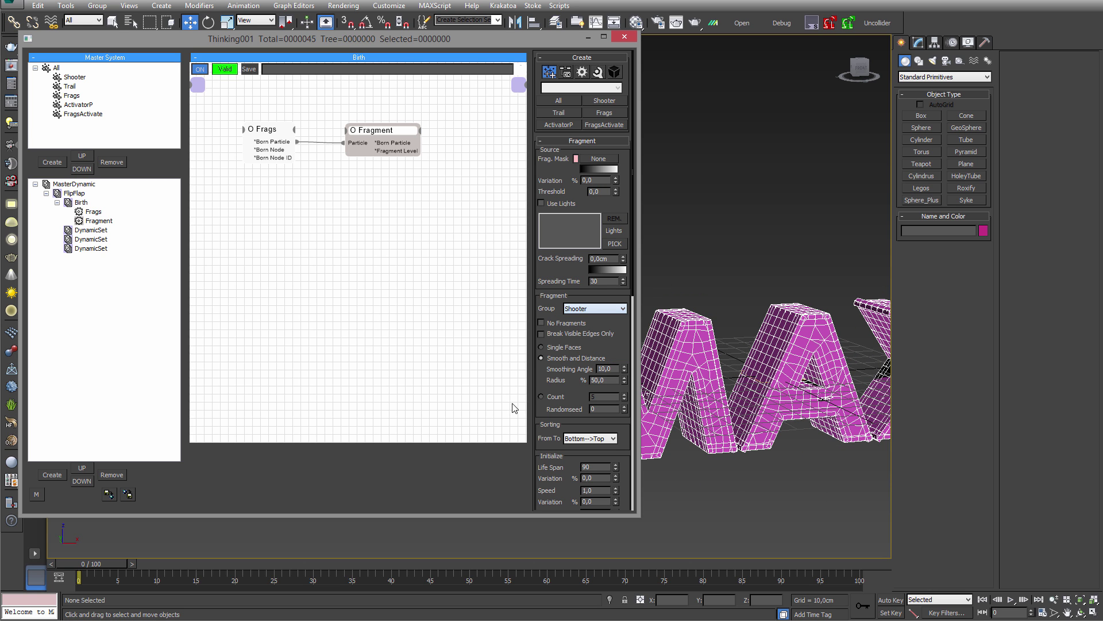
# - Enable Break Visible Edges Only for the Fragment operator and set its Smoothing Angle and Radius to 0
pyautogui.click(553, 333)
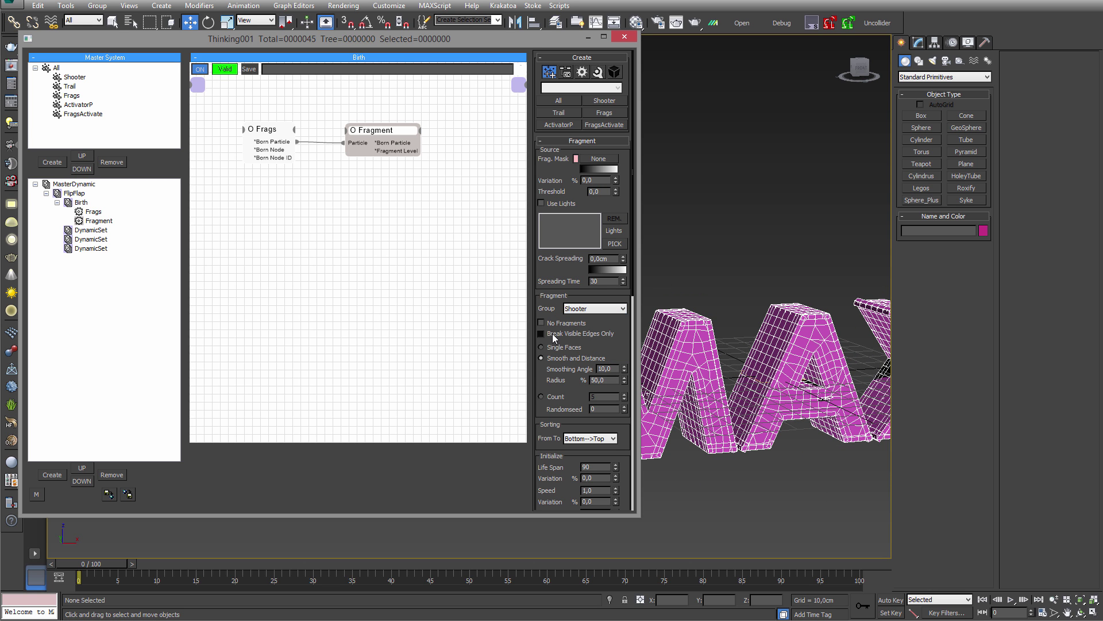
pyautogui.rightClick(624, 382)
# - Set the fragments' Life Span to 10000, Speed to 50 and speed Variation to 100%
pyautogui.scroll(-5, 615, 346)
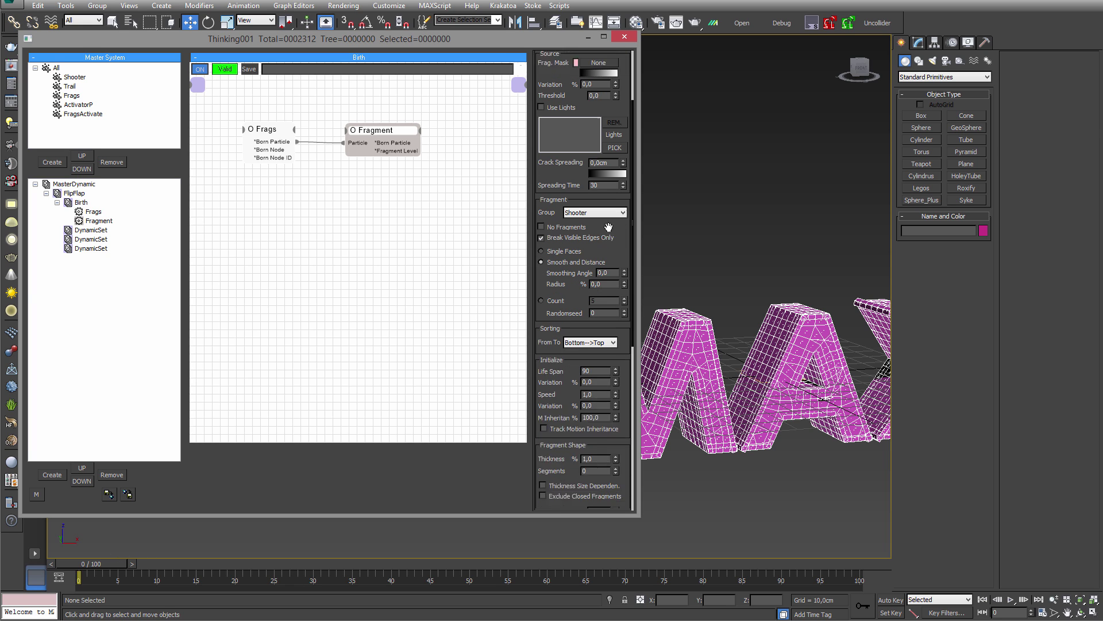
pyautogui.doubleClick(602, 341)
pyautogui.write('10000')
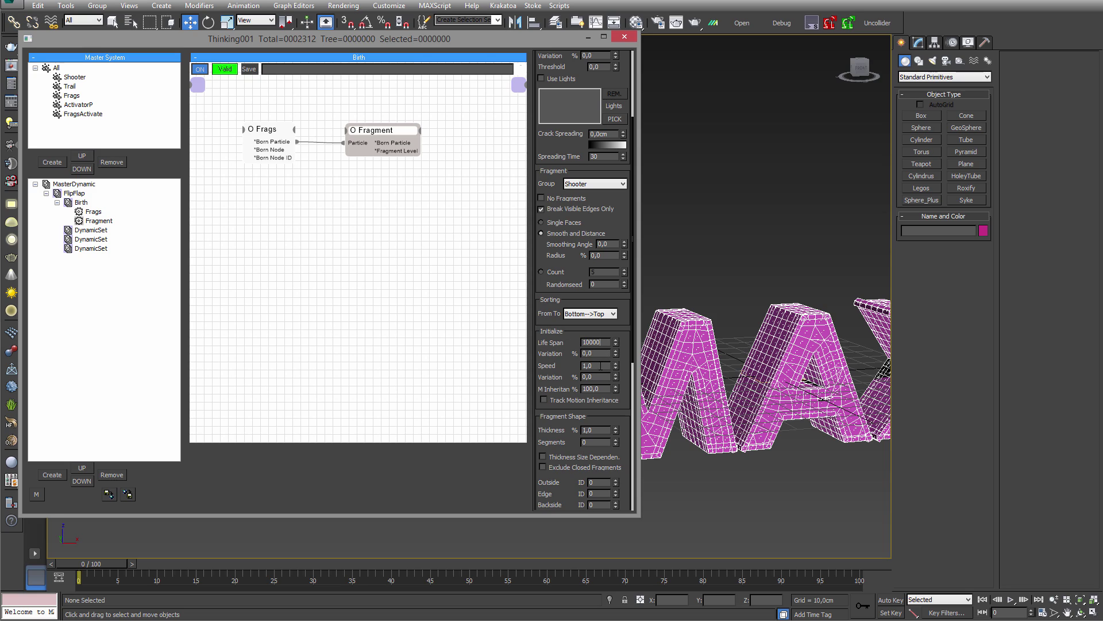
pyautogui.moveTo(601, 366); pyautogui.dragTo(557, 380)
pyautogui.write('5010')
pyautogui.press('Return')
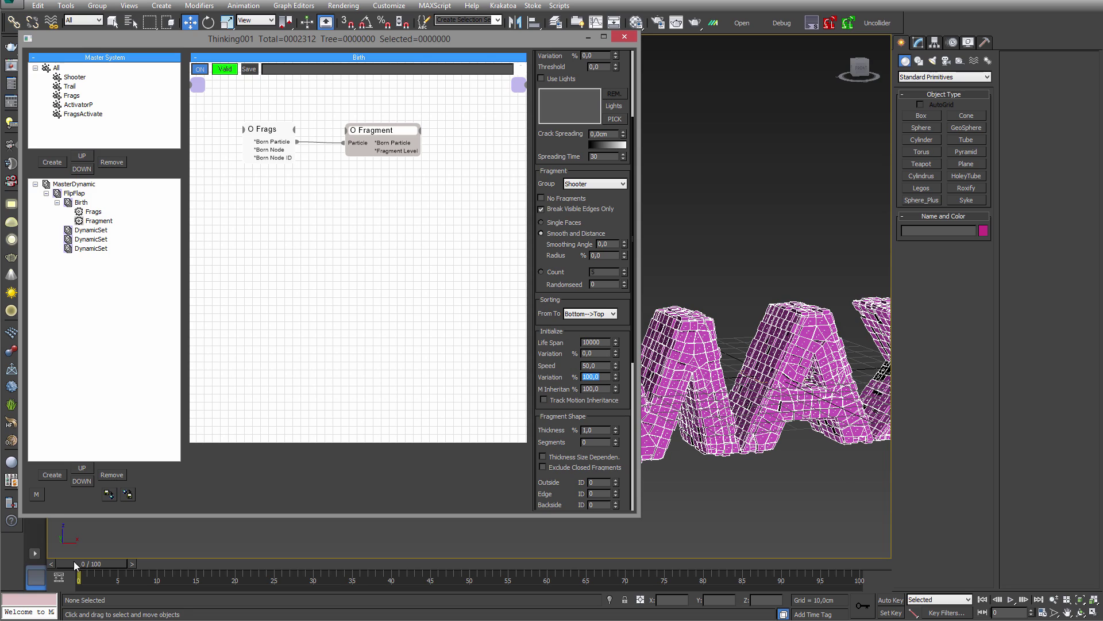
# - Move the animation to frame 24 and examine the shape and spread of the flying fragments
pyautogui.moveTo(74, 560); pyautogui.dragTo(259, 557)
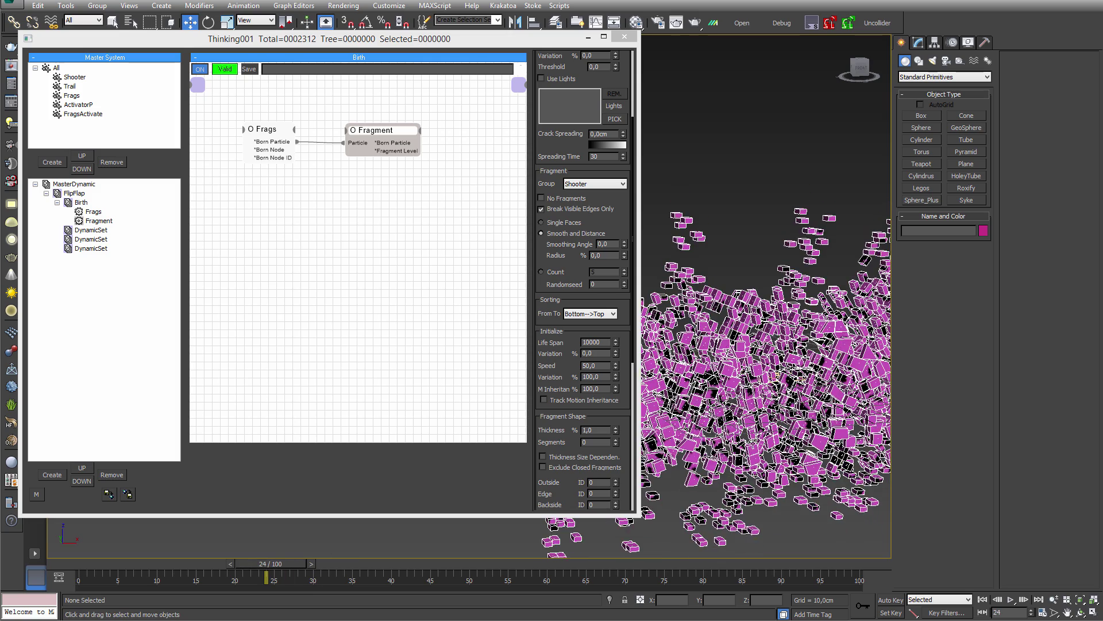
pyautogui.scroll(-2, 747, 406)
pyautogui.scroll(5, 747, 406)
pyautogui.scroll(-2, 747, 406)
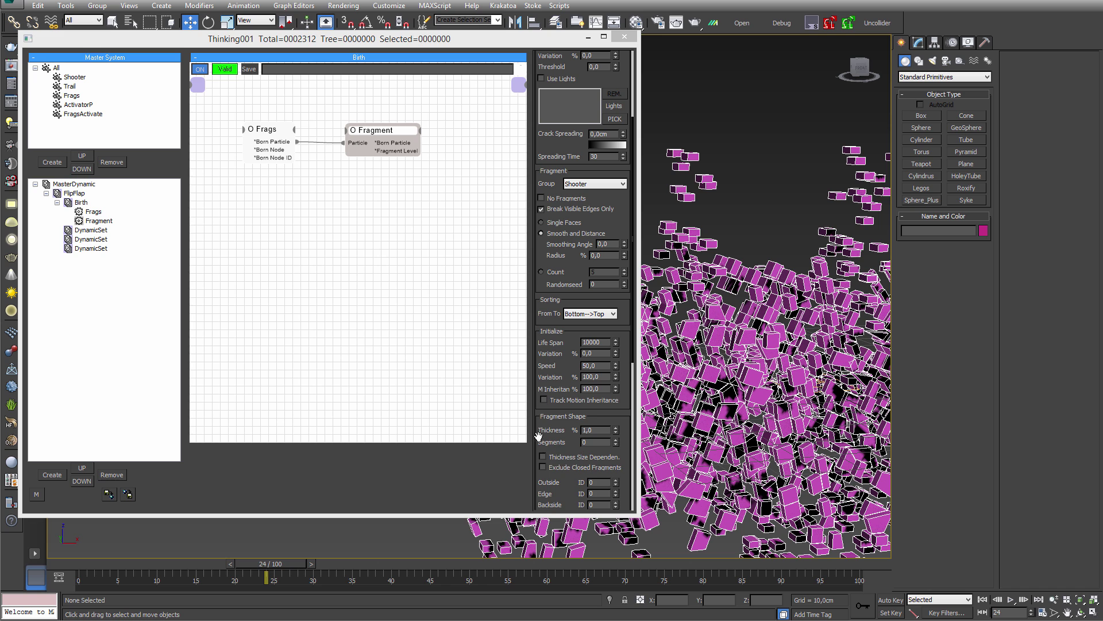
# - Set the Fragment operator's fragment Thickness, Speed and speed Variation to 0
pyautogui.moveTo(541, 435); pyautogui.dragTo(543, 394)
pyautogui.rightClick(615, 390)
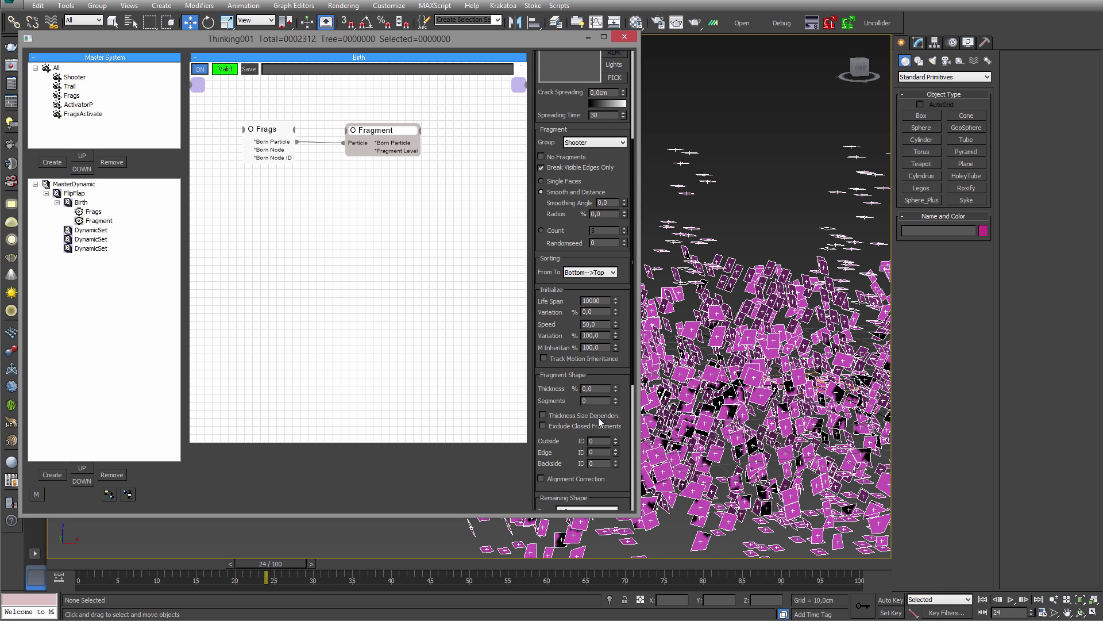
pyautogui.rightClick(615, 324)
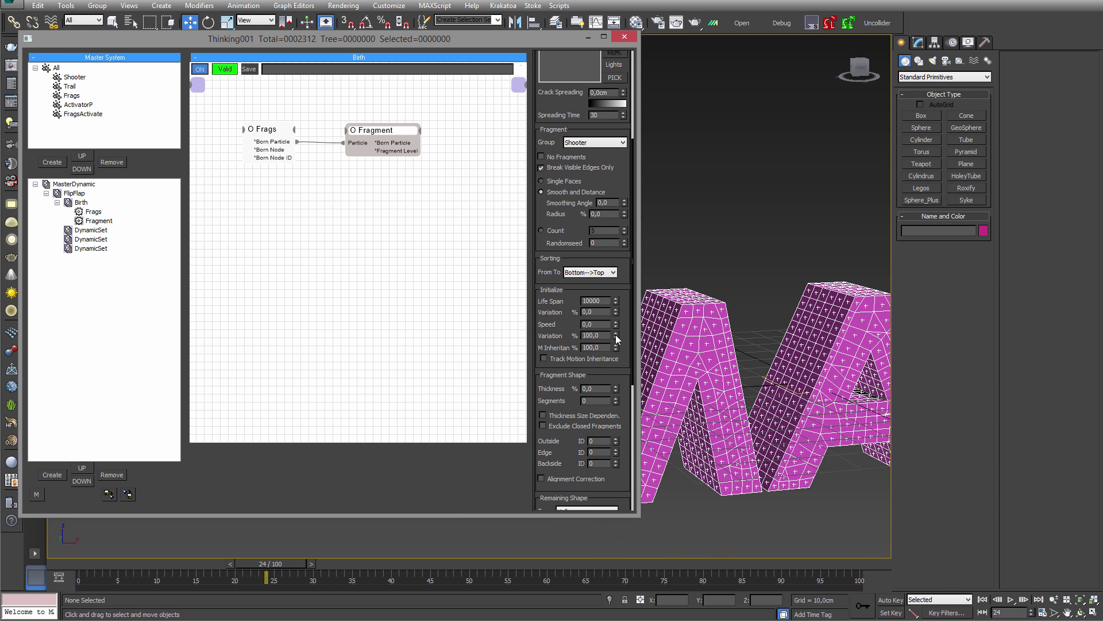
pyautogui.rightClick(616, 335)
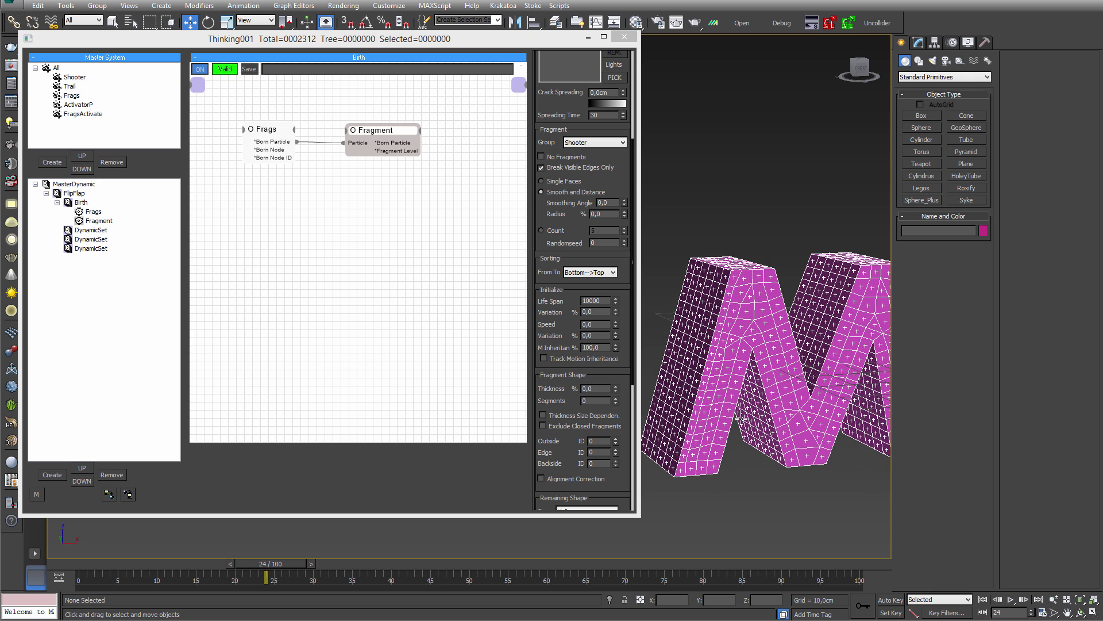
# - Try fragment Thickness values of 2 and 1 on the letter M, and return the Thickness to 0
pyautogui.click(615, 385)
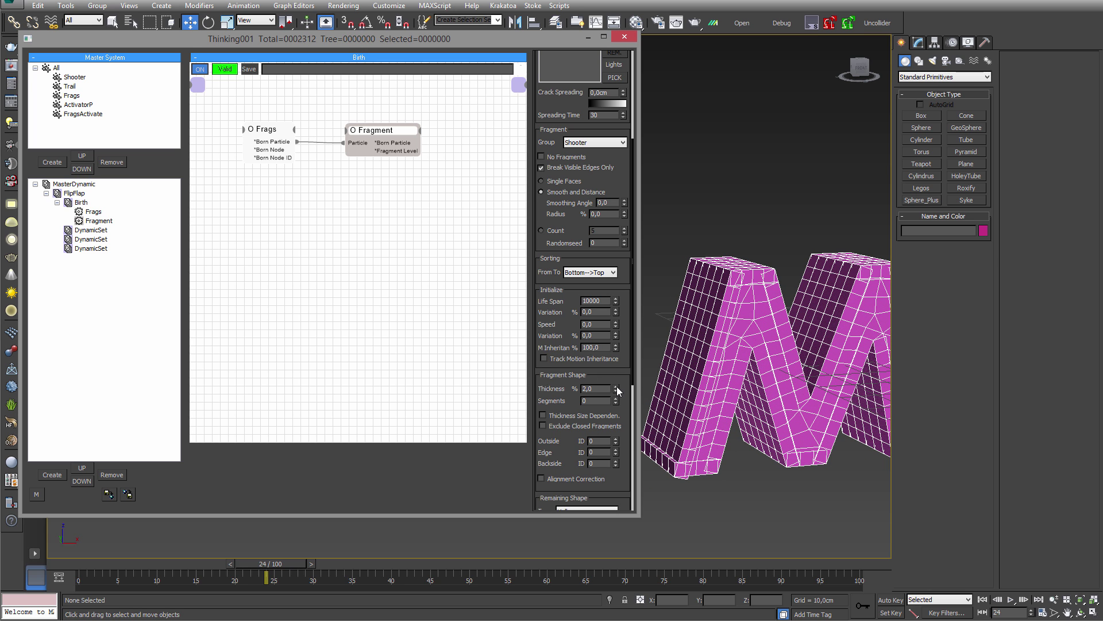
pyautogui.scroll(5, 713, 428)
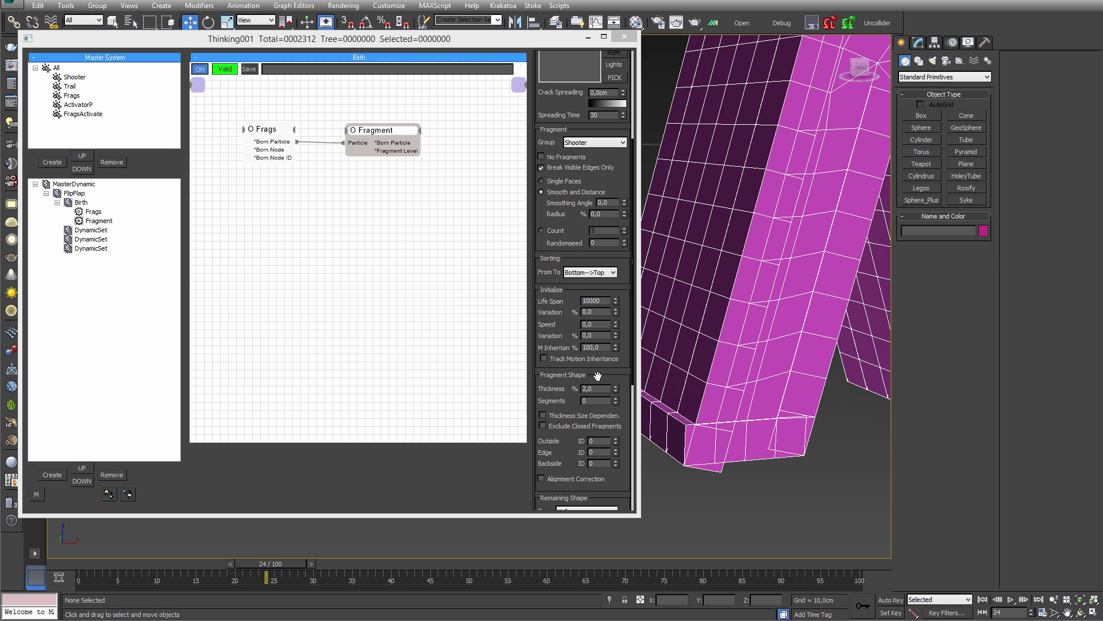
pyautogui.click(615, 391)
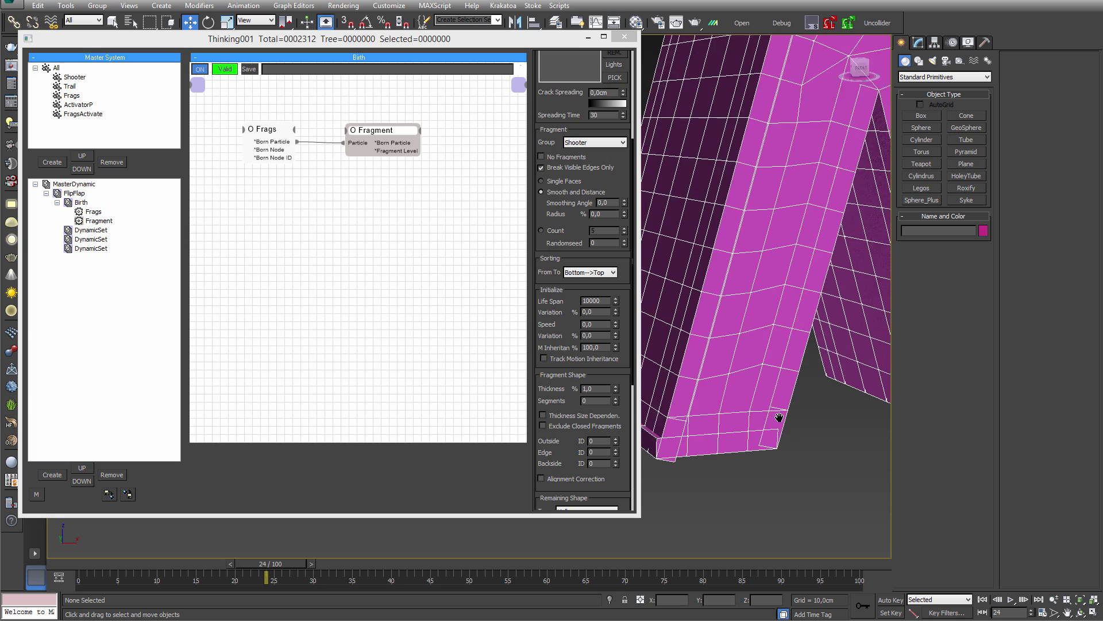
pyautogui.scroll(-5, 742, 418)
pyautogui.scroll(3, 742, 418)
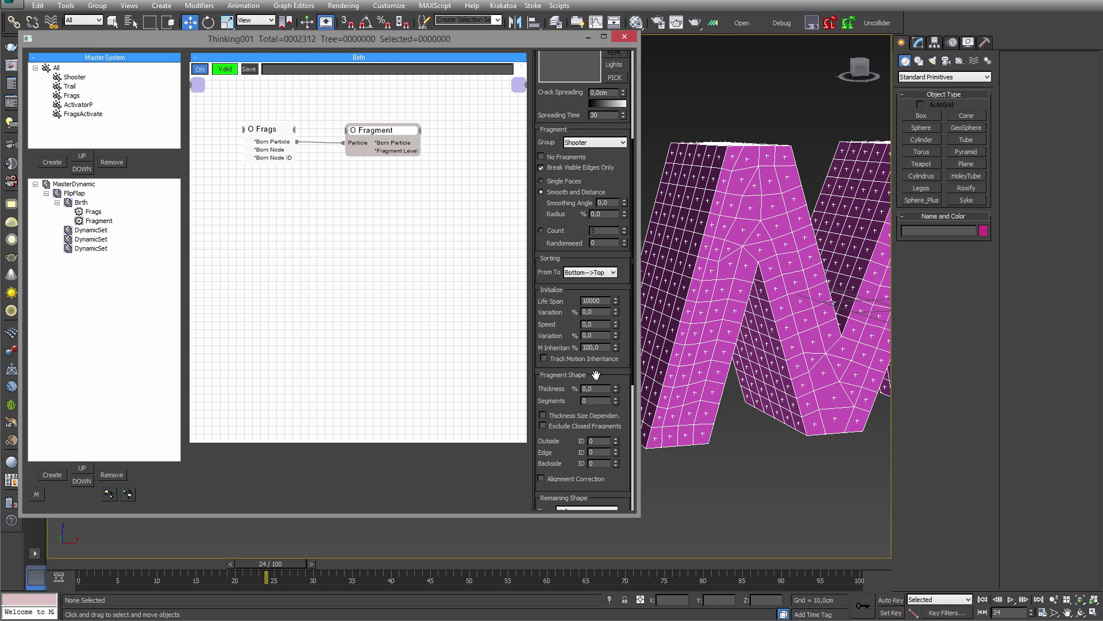
pyautogui.scroll(-4, 739, 381)
pyautogui.moveTo(737, 349); pyautogui.dragTo(734, 375, button='middle')
pyautogui.scroll(2, 733, 379)
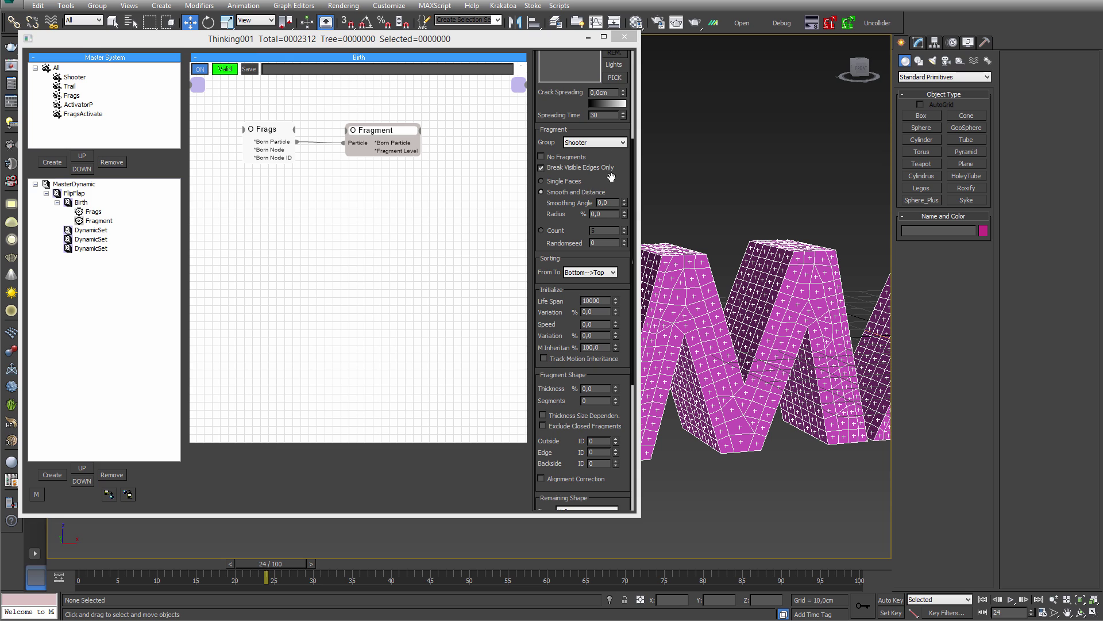
# - Review the Fragment operator's settings from the source and fragment options through the remaining shape and Tesselate options
pyautogui.moveTo(616, 178); pyautogui.dragTo(621, 224)
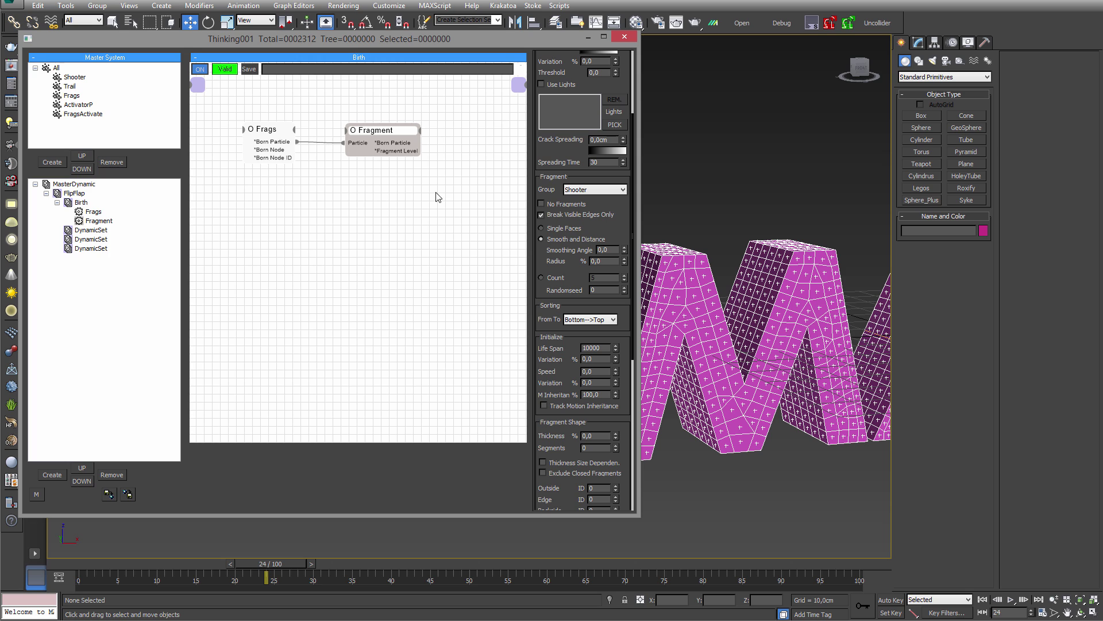
pyautogui.moveTo(378, 136)
pyautogui.mouseDown()
pyautogui.moveTo(389, 130)
pyautogui.moveTo(375, 134)
pyautogui.mouseUp()
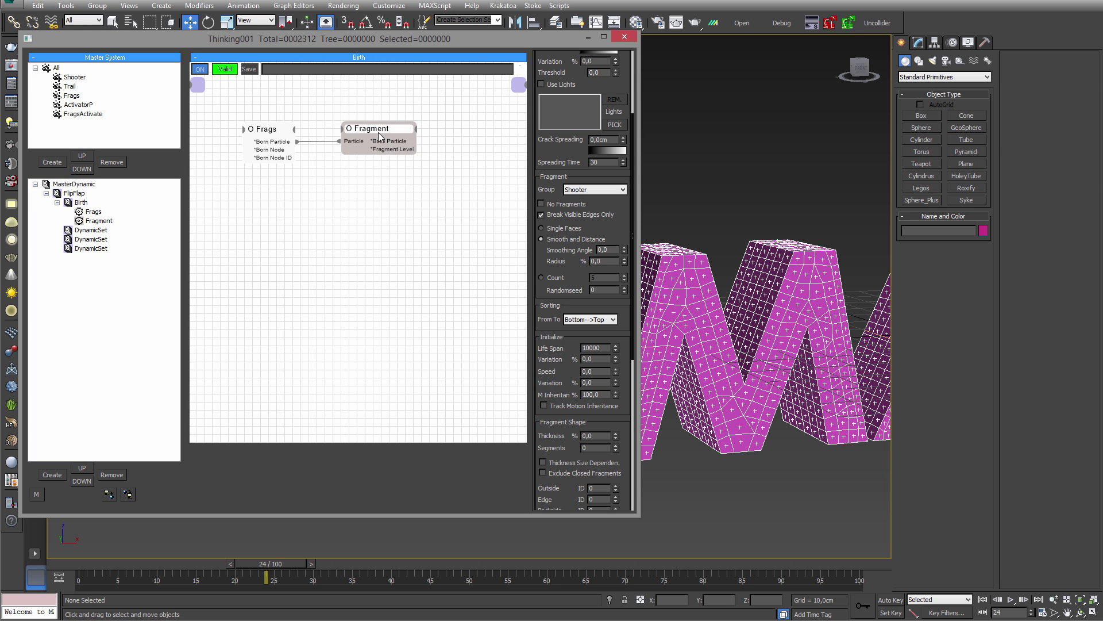
pyautogui.moveTo(624, 226); pyautogui.dragTo(621, 93)
pyautogui.moveTo(552, 355); pyautogui.dragTo(553, 208)
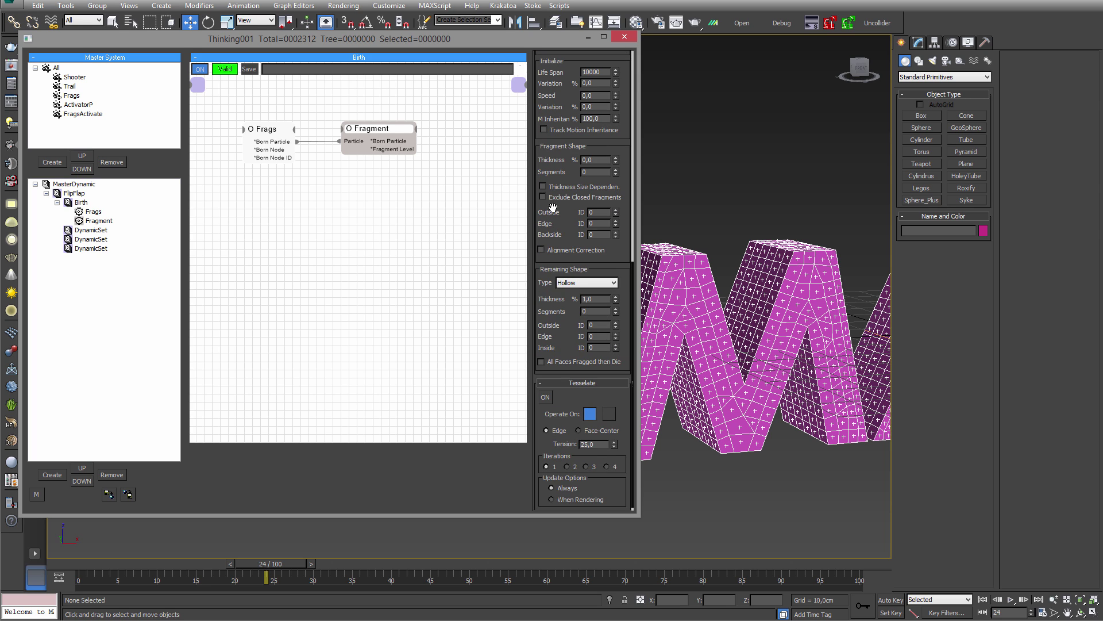
pyautogui.click(560, 251)
pyautogui.moveTo(585, 398); pyautogui.dragTo(583, 443)
pyautogui.moveTo(541, 207); pyautogui.dragTo(553, 373)
pyautogui.moveTo(621, 202); pyautogui.dragTo(622, 241)
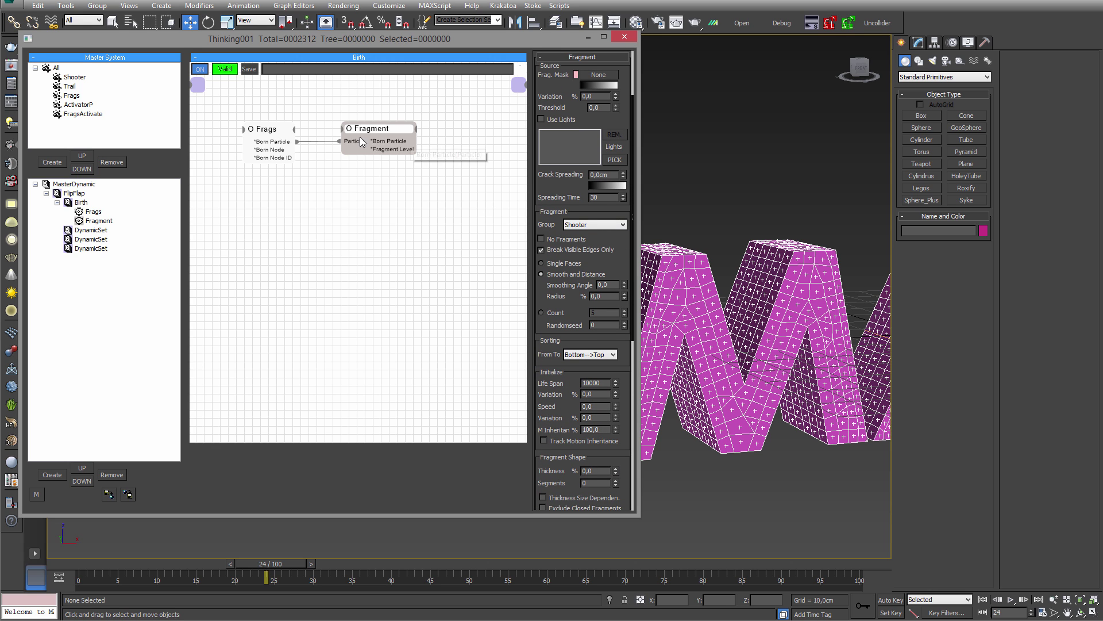
# - Change the Shooter group's display color to pink
pyautogui.click(75, 77)
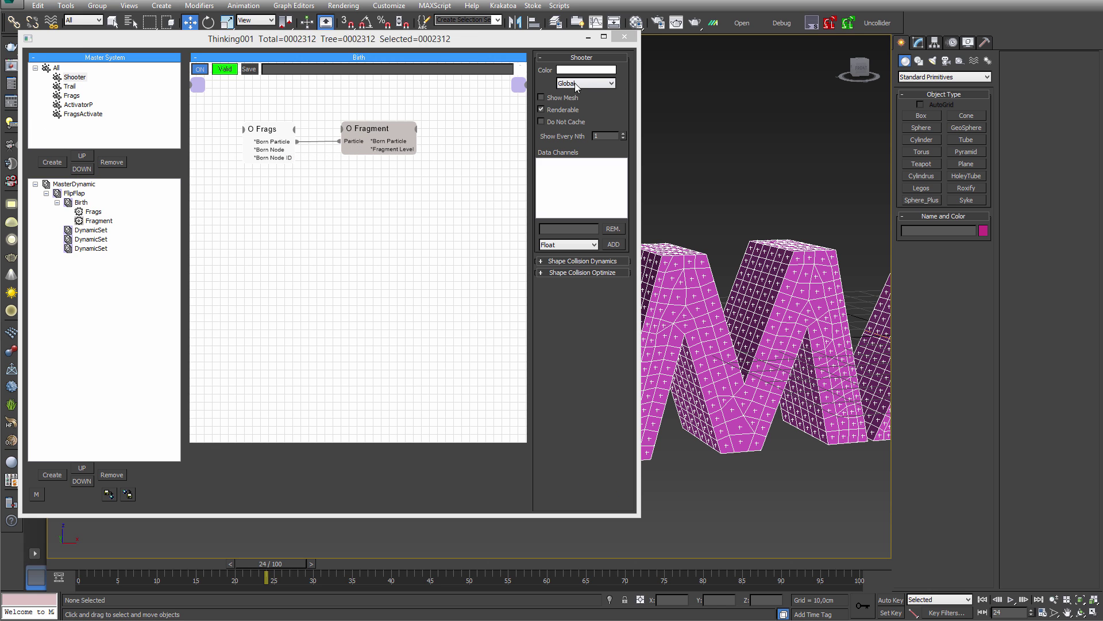
pyautogui.click(581, 70)
pyautogui.moveTo(315, 34); pyautogui.dragTo(332, 52)
pyautogui.click(419, 126)
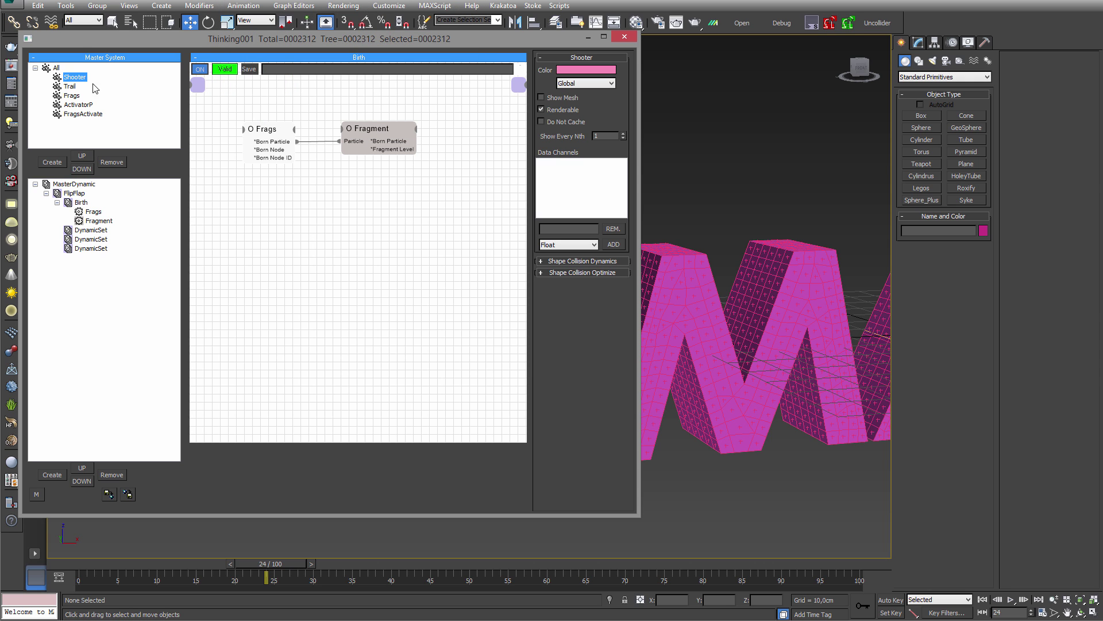
# - Change the FragsActivate group's display color to light green
pyautogui.click(80, 114)
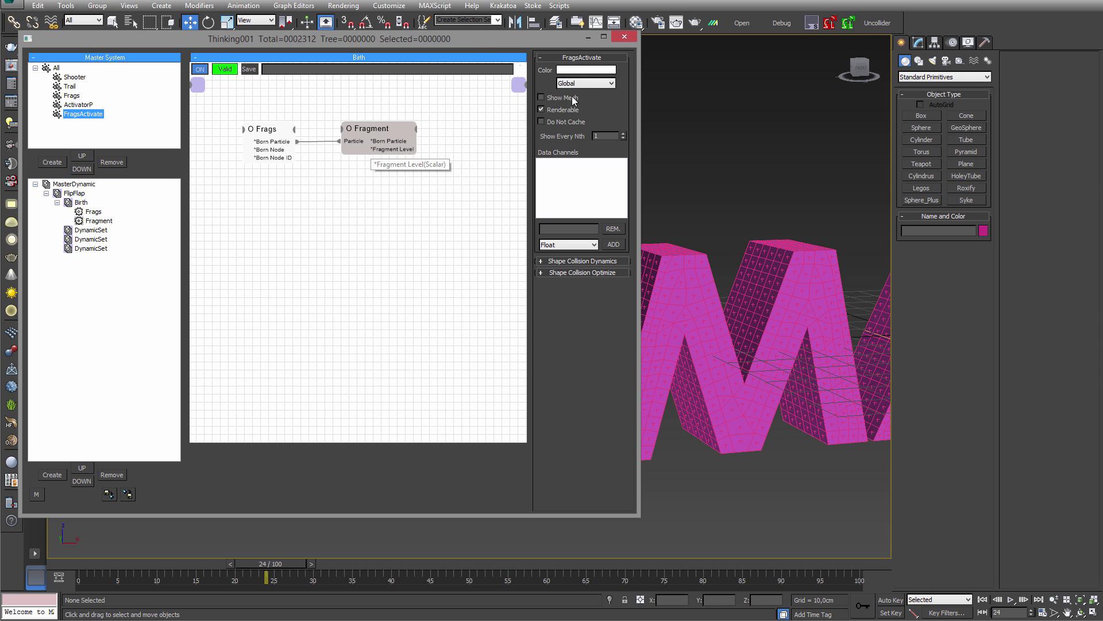
pyautogui.click(586, 70)
pyautogui.moveTo(262, 42); pyautogui.dragTo(260, 38)
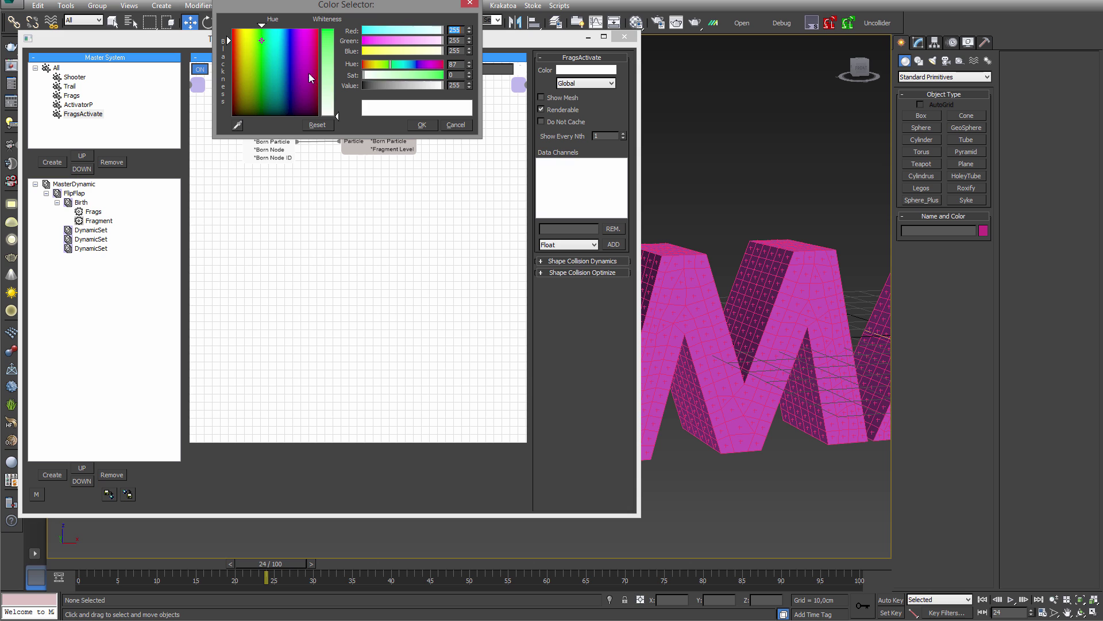
pyautogui.click(332, 75)
pyautogui.click(426, 123)
# - Add a Standard Scale operator to the Birth set and connect the Fragment operator's Born Particle output to its Particle input
pyautogui.click(371, 140)
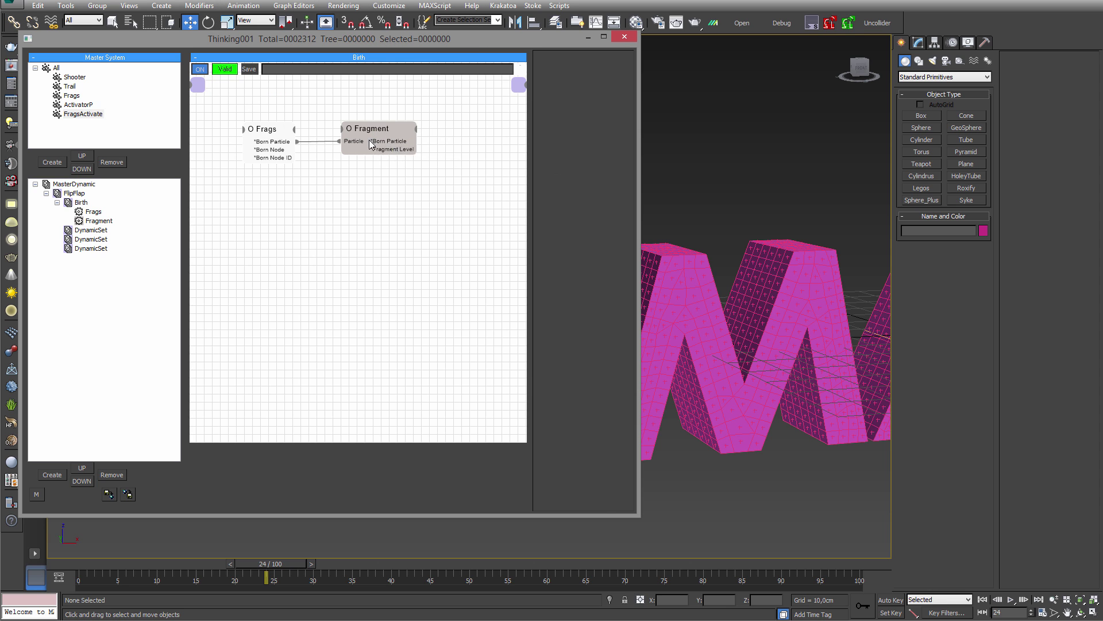
pyautogui.moveTo(432, 231); pyautogui.dragTo(356, 246, button='middle')
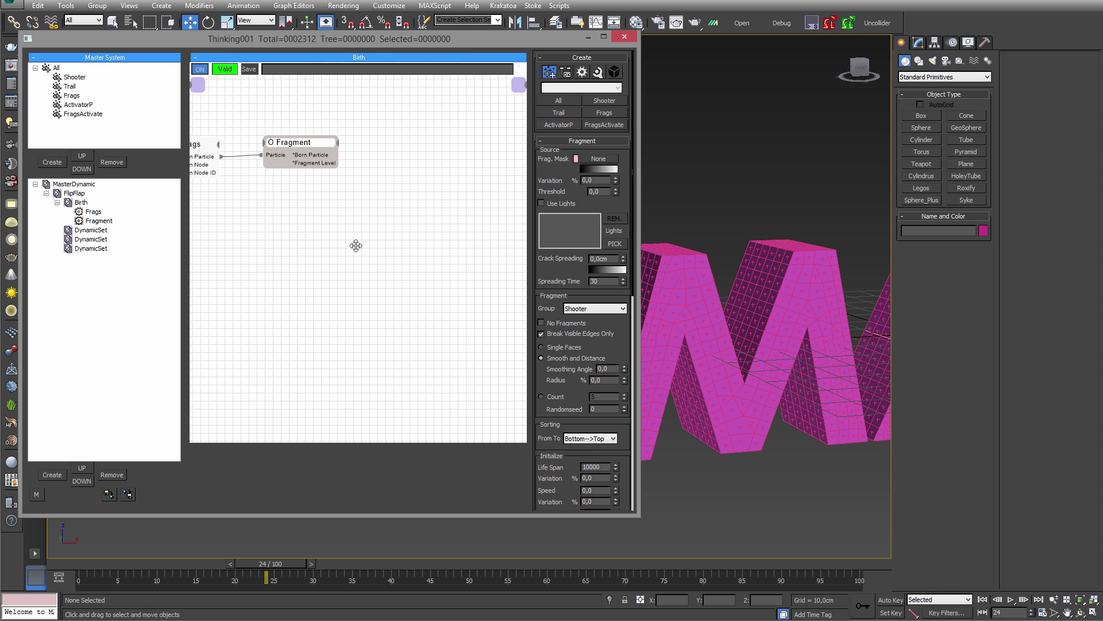
pyautogui.rightClick(399, 185)
pyautogui.moveTo(398, 215)
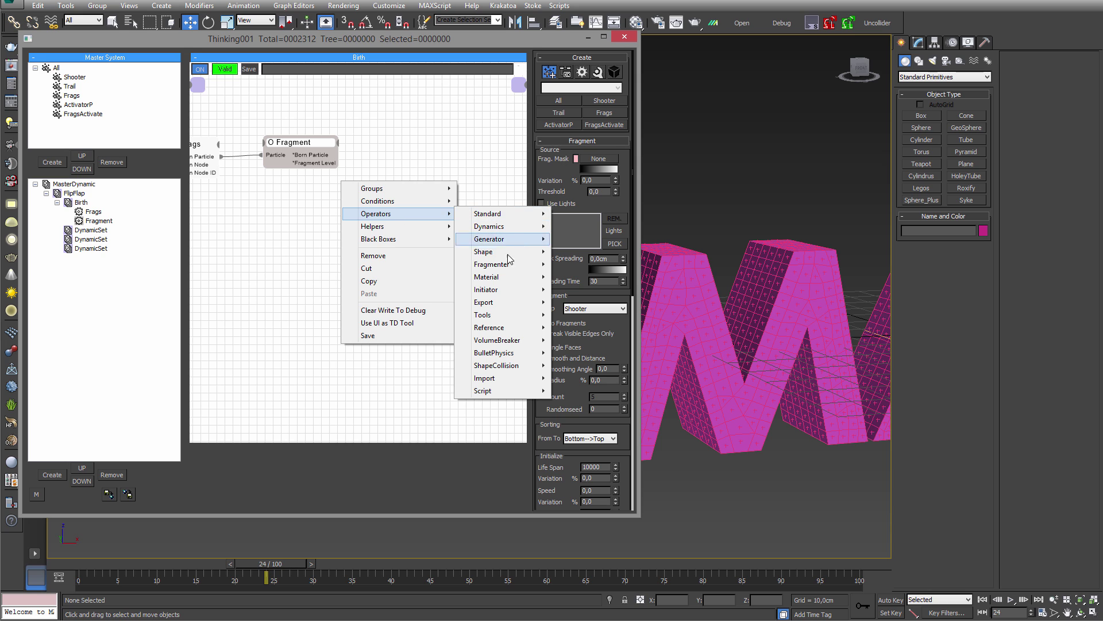
pyautogui.moveTo(509, 216)
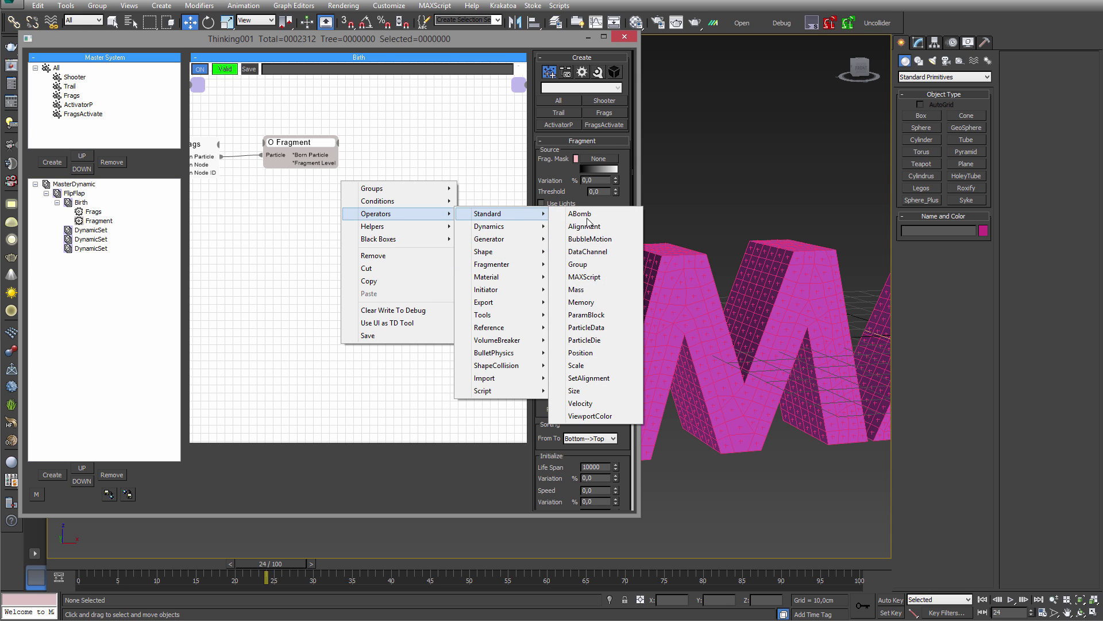
pyautogui.click(588, 364)
pyautogui.moveTo(420, 184); pyautogui.dragTo(305, 150)
pyautogui.moveTo(440, 140); pyautogui.dragTo(427, 147)
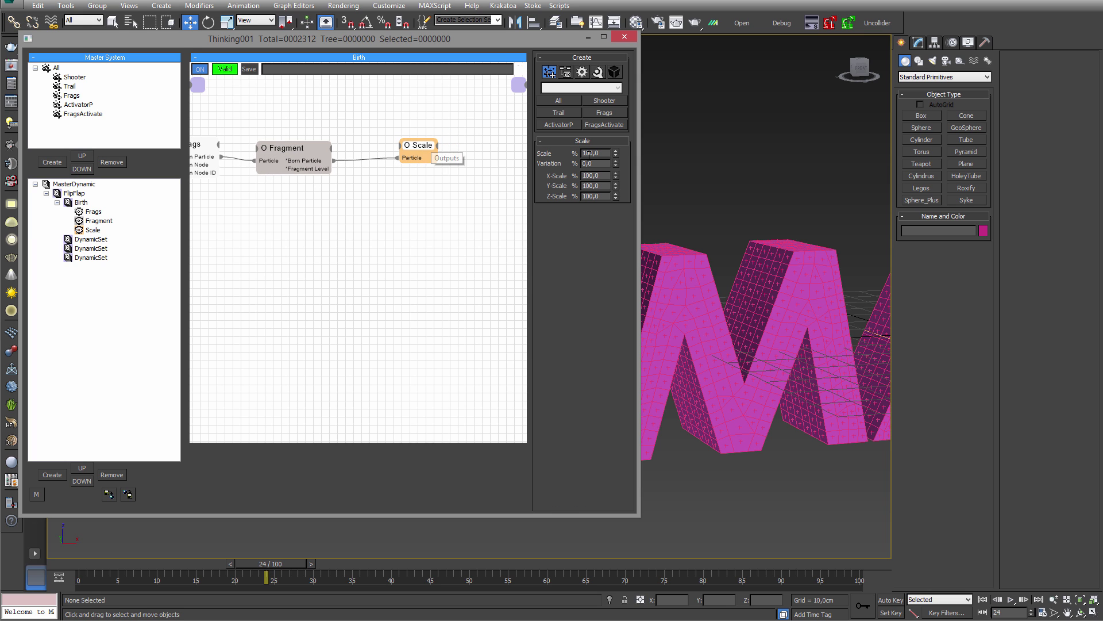
# - Set the Scale operator's Scale percentage to 0
pyautogui.rightClick(615, 152)
pyautogui.moveTo(394, 266)
pyautogui.mouseDown(button='middle')
pyautogui.moveTo(444, 266)
pyautogui.moveTo(413, 256)
pyautogui.mouseUp(button='middle')
pyautogui.moveTo(340, 216); pyautogui.dragTo(402, 211, button='middle')
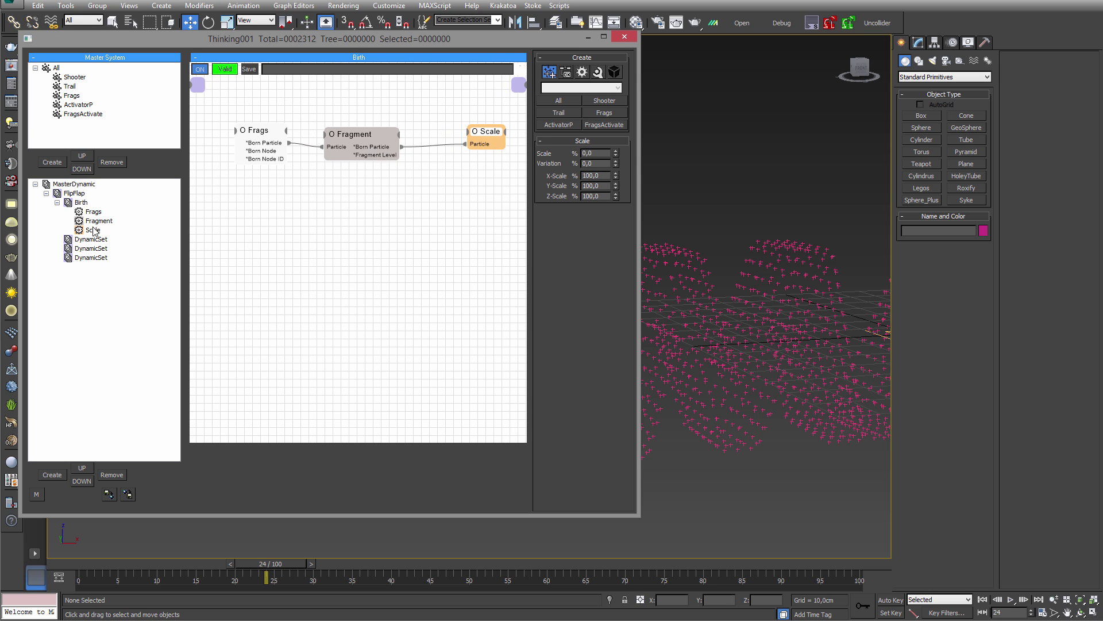
pyautogui.click(58, 203)
pyautogui.click(274, 216)
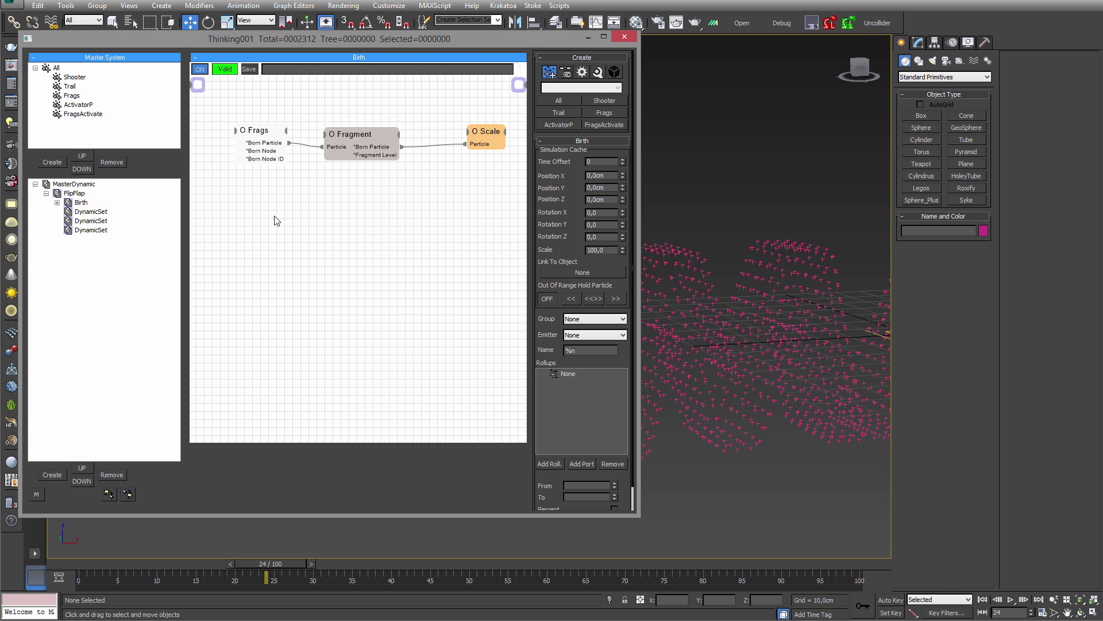
pyautogui.rightClick(289, 211)
pyautogui.moveTo(298, 216)
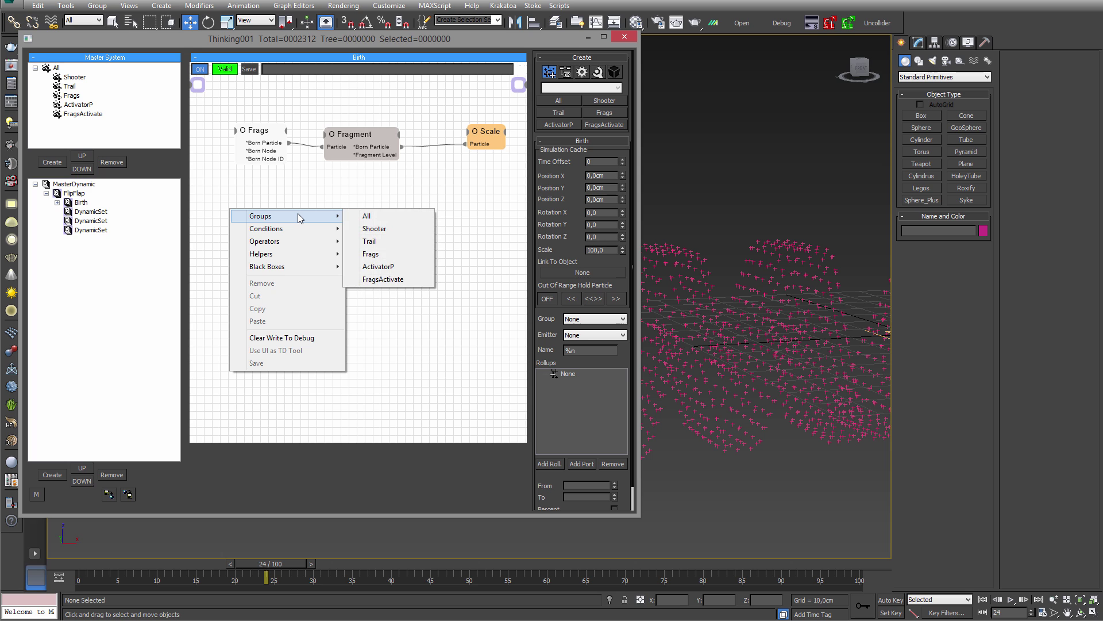
pyautogui.click(311, 188)
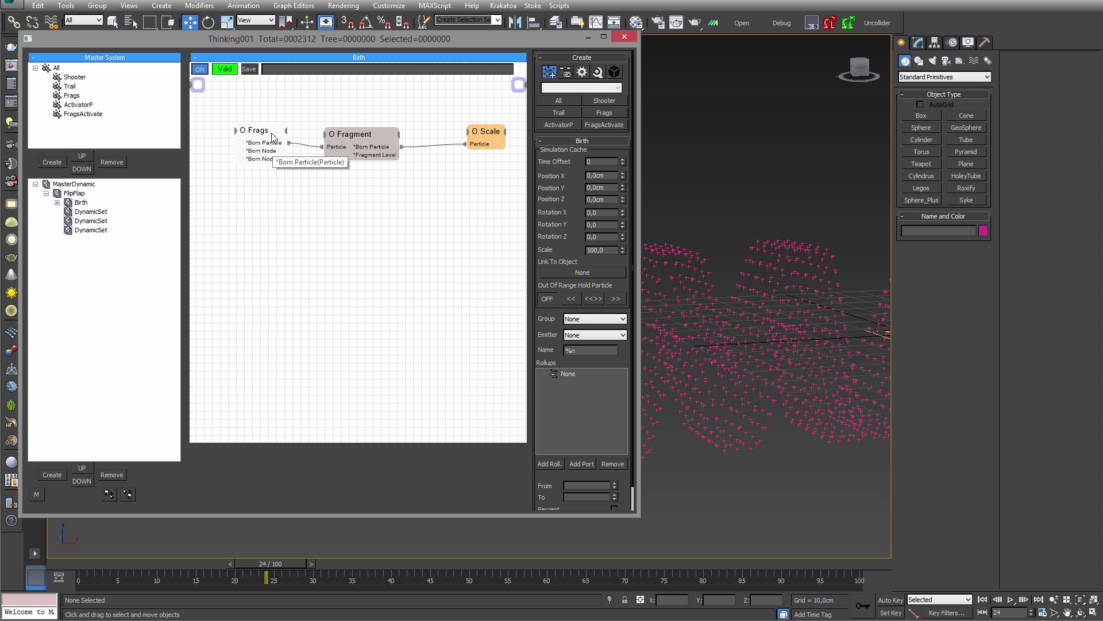
# - Assign both the Fragment operator and the Frags operator to the Frags group
pyautogui.click(256, 129)
pyautogui.moveTo(256, 129); pyautogui.dragTo(253, 125)
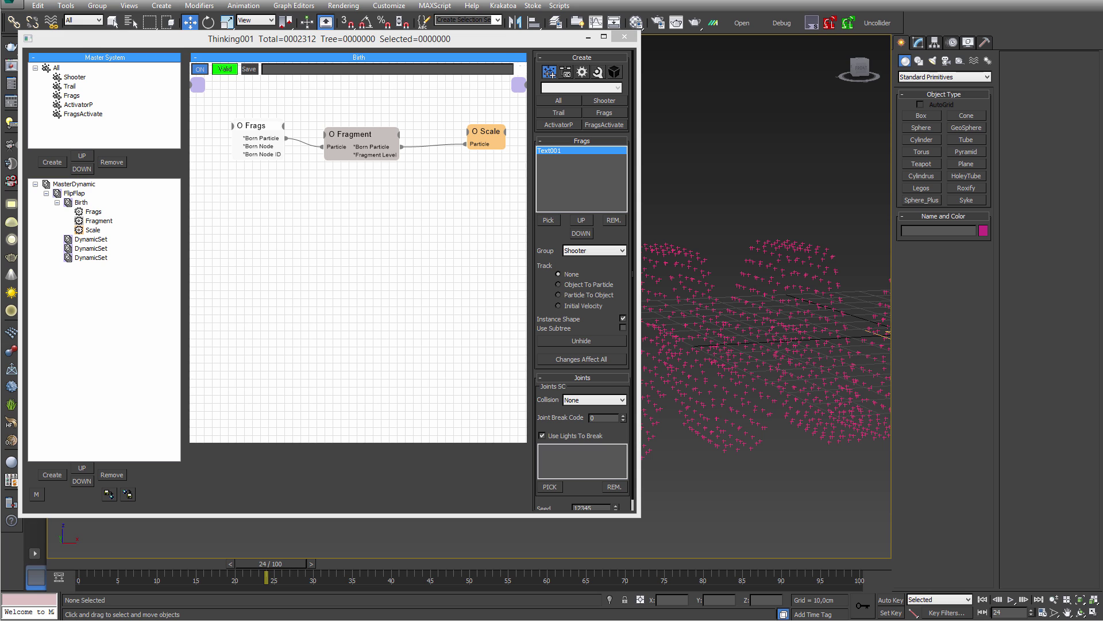
pyautogui.click(382, 133)
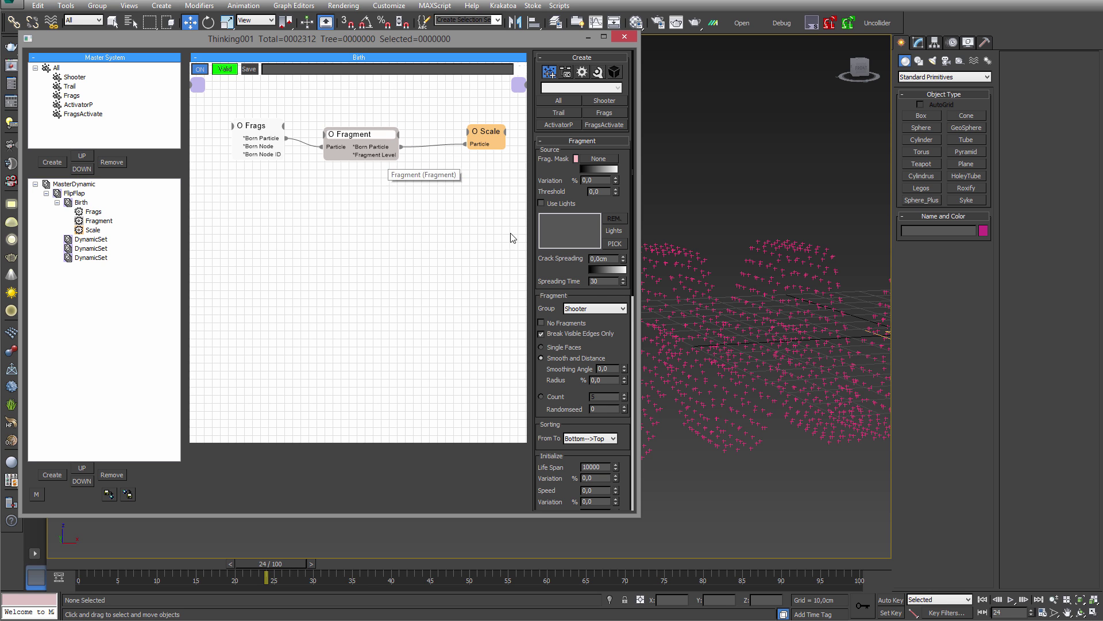
pyautogui.click(587, 310)
pyautogui.click(585, 341)
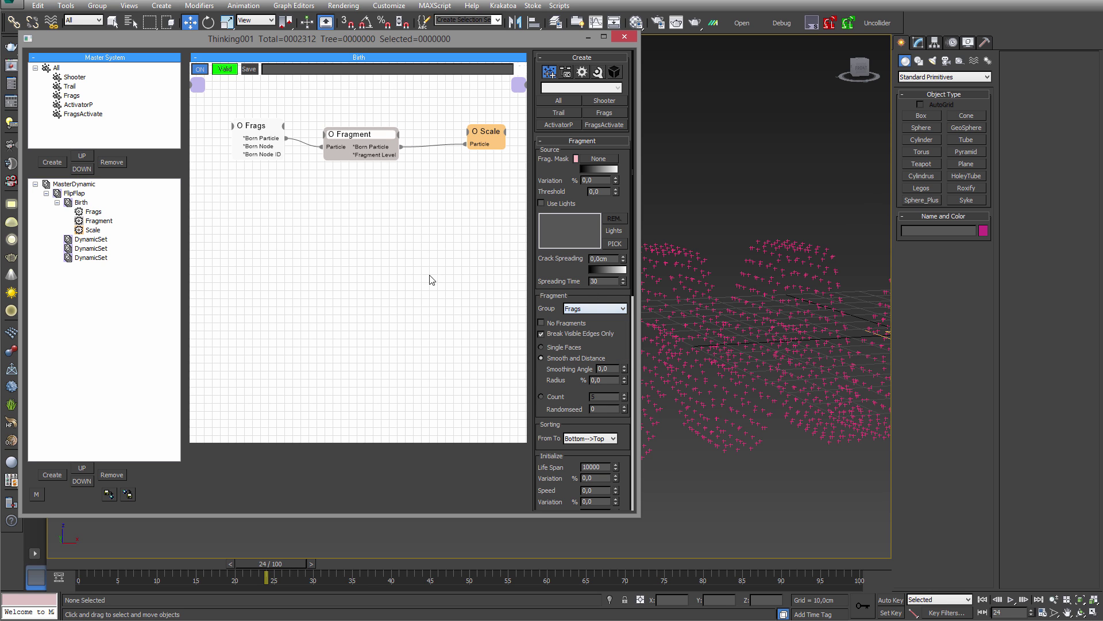
pyautogui.moveTo(261, 128); pyautogui.dragTo(254, 138)
pyautogui.click(613, 253)
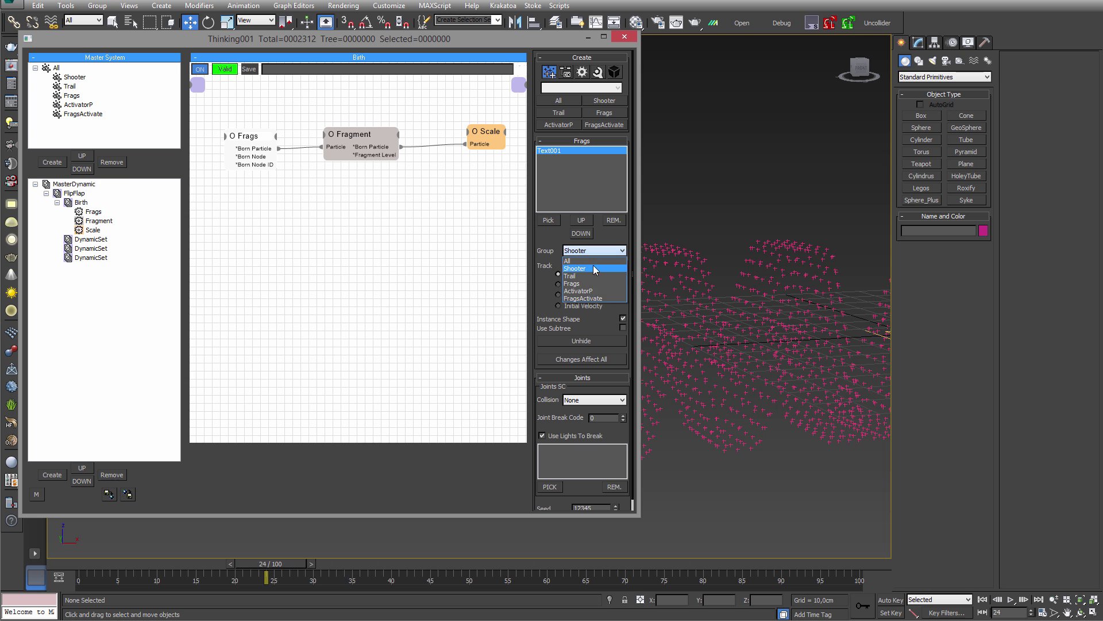
pyautogui.click(579, 284)
pyautogui.moveTo(361, 137); pyautogui.dragTo(367, 140)
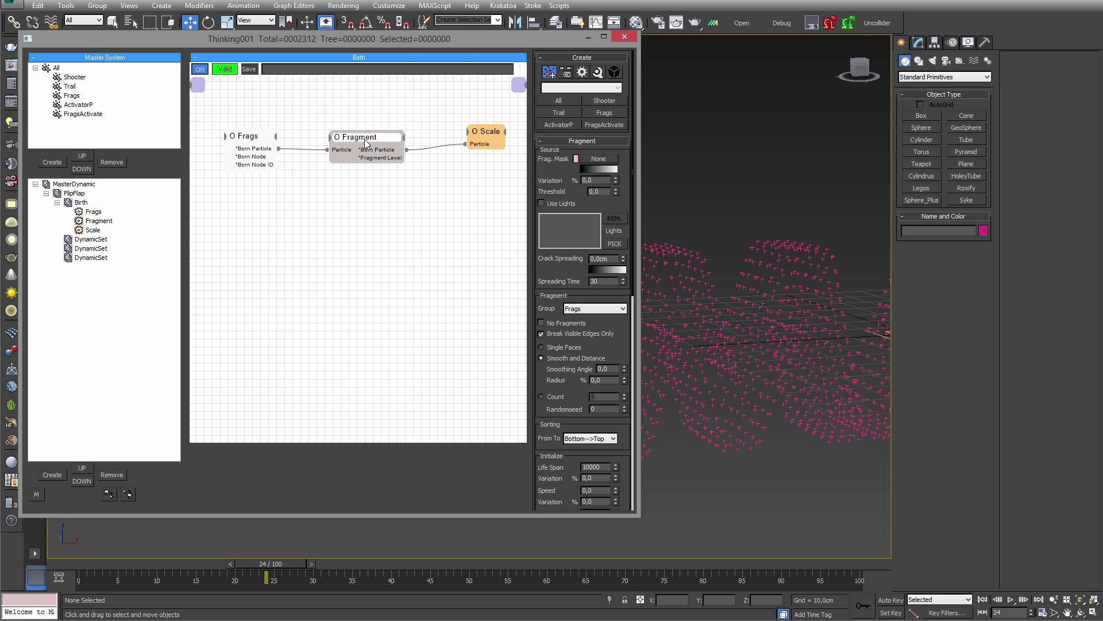
# - Select the green plane and add a MatterWaves generator to the Birth set, placed below the Frags operator
pyautogui.scroll(-5, 792, 343)
pyautogui.moveTo(782, 337); pyautogui.dragTo(708, 337, button='middle')
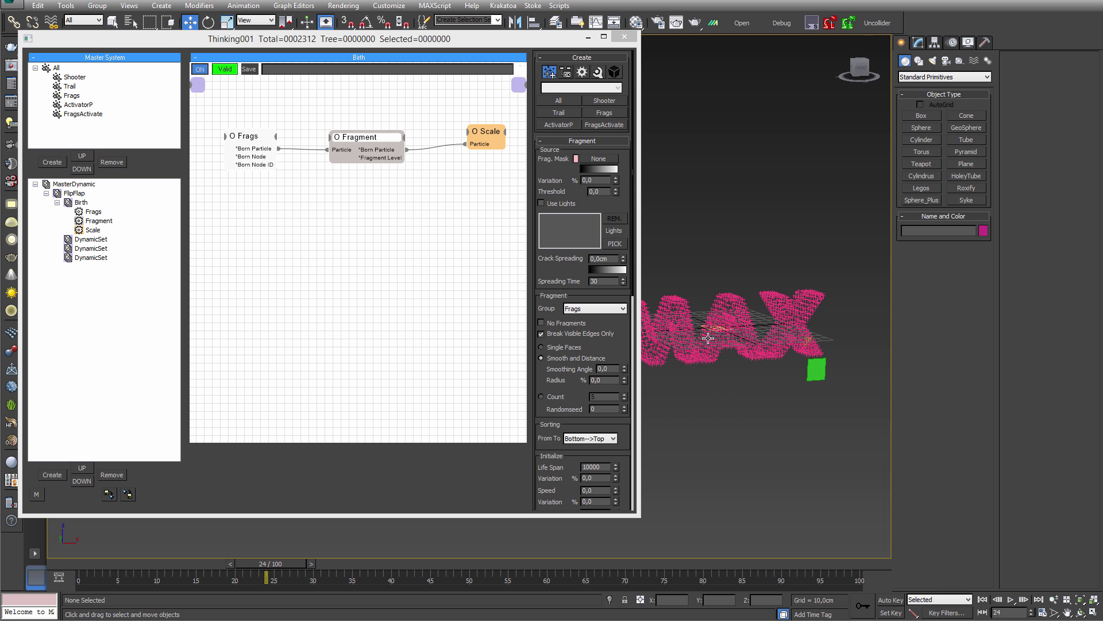
pyautogui.click(820, 377)
pyautogui.scroll(4, 762, 384)
pyautogui.rightClick(363, 247)
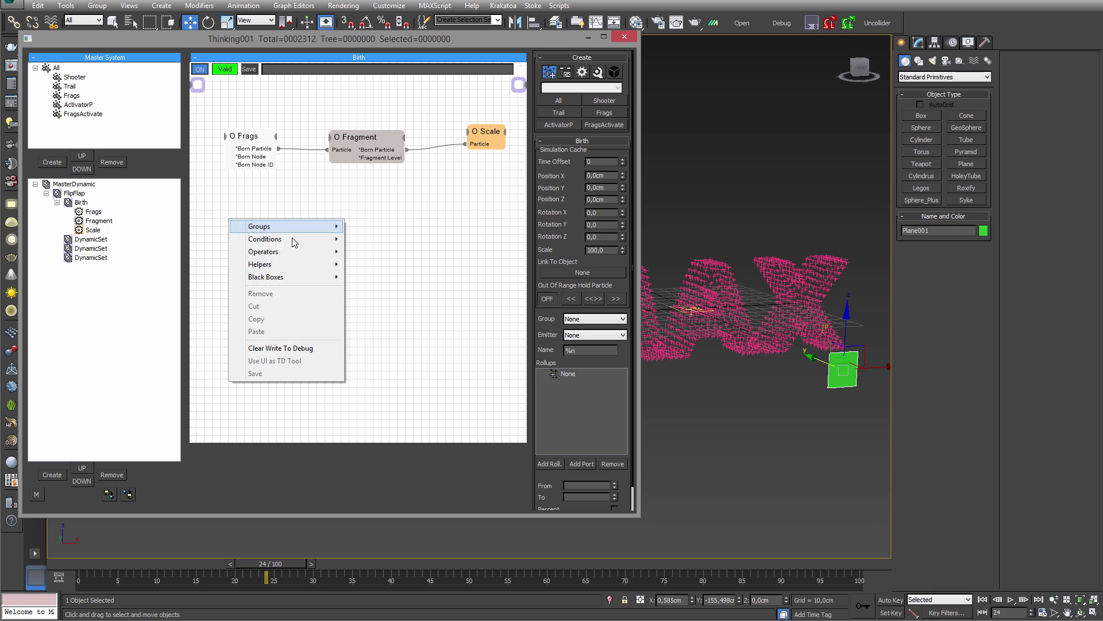
pyautogui.moveTo(295, 251)
pyautogui.moveTo(385, 276)
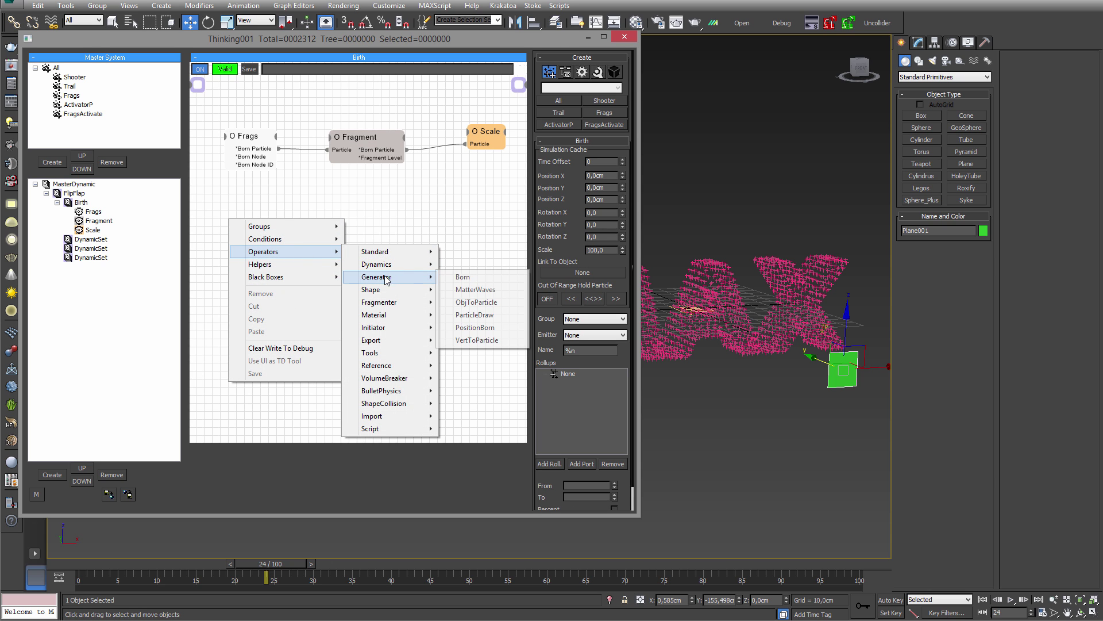
pyautogui.click(475, 289)
pyautogui.click(300, 226)
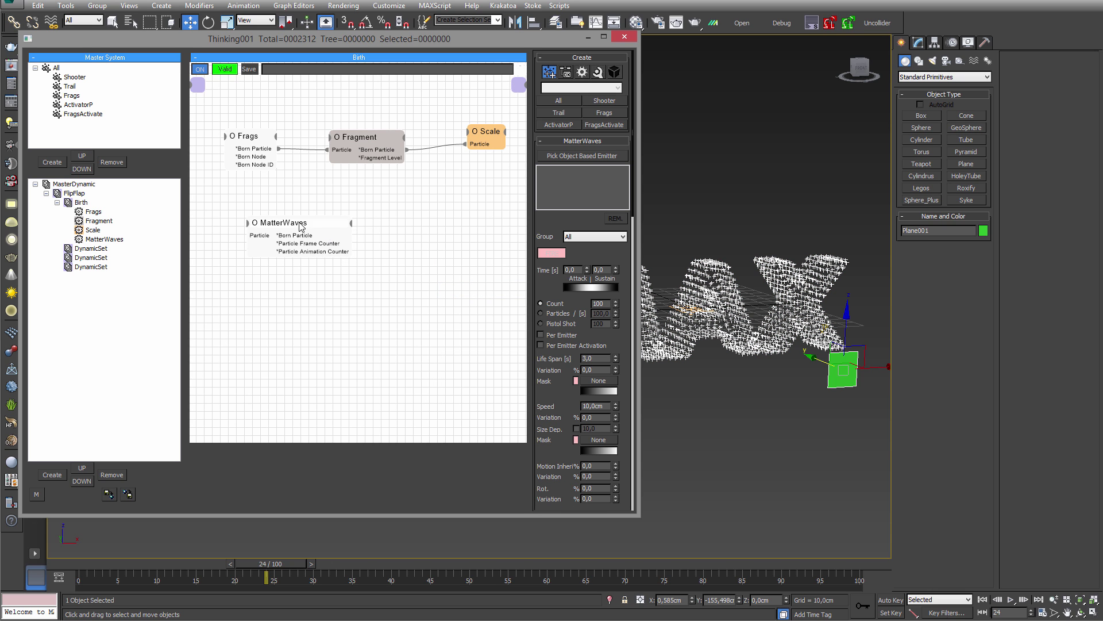
pyautogui.moveTo(299, 226); pyautogui.dragTo(284, 221)
# - Rename the MatterWaves operator as shooter
pyautogui.click(103, 241)
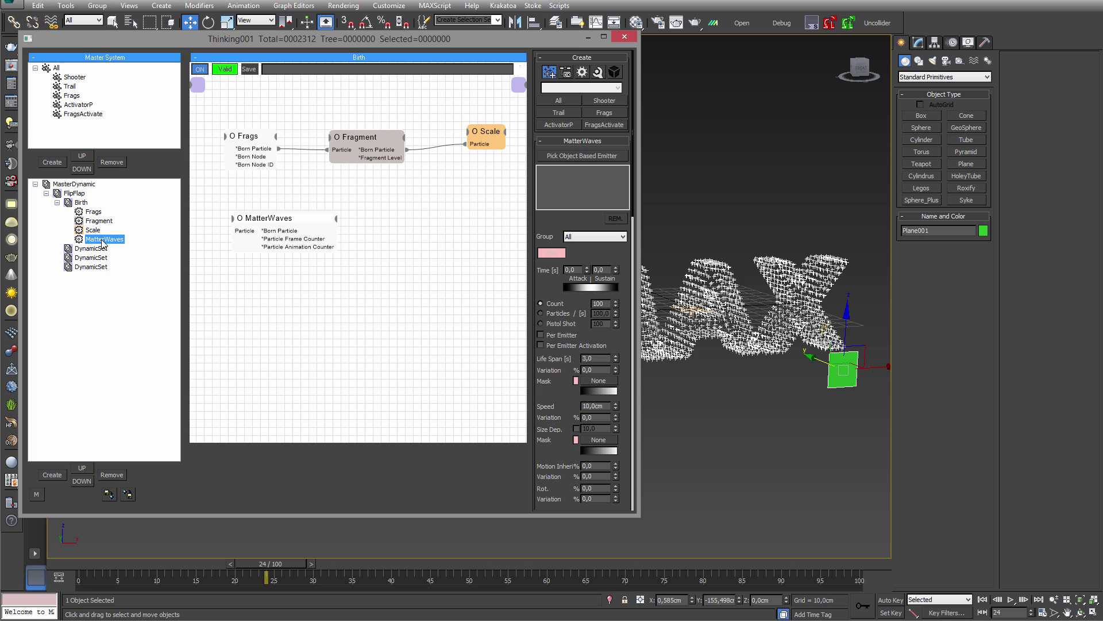
pyautogui.click(103, 241)
pyautogui.write('shooter')
pyautogui.press('Return')
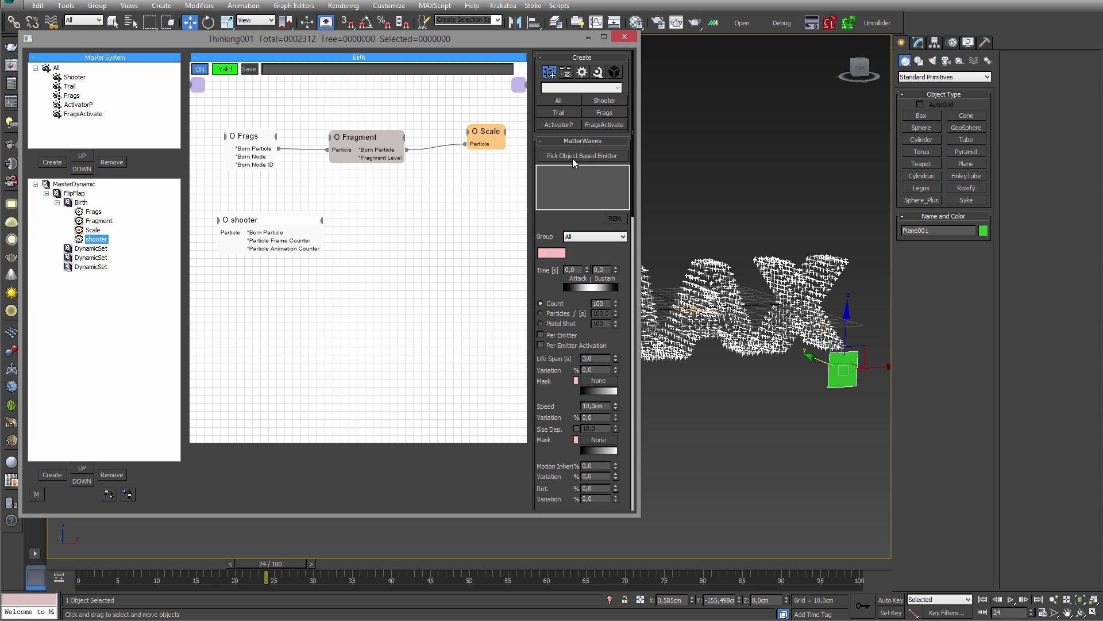
# - Assign the green plane Plane001 as the shooter's object-based emitter and preview its emission from the side up to frame 43
pyautogui.click(573, 156)
pyautogui.click(841, 374)
pyautogui.scroll(3, 744, 412)
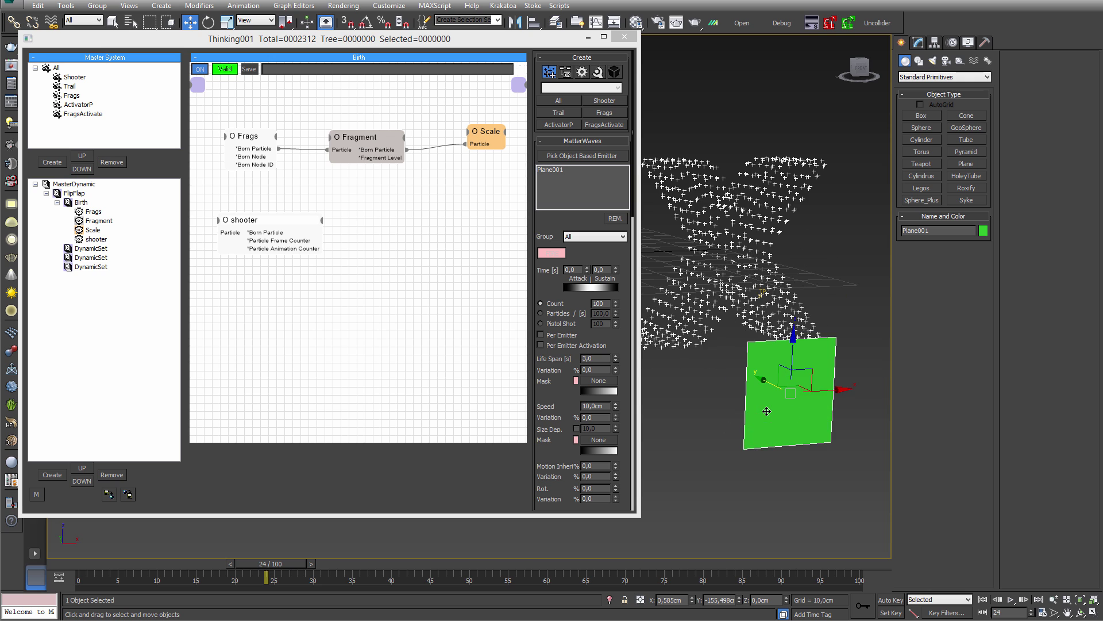
pyautogui.keyDown('alt'); pyautogui.moveTo(749, 412); pyautogui.dragTo(787, 390, button='middle'); pyautogui.keyUp('alt')
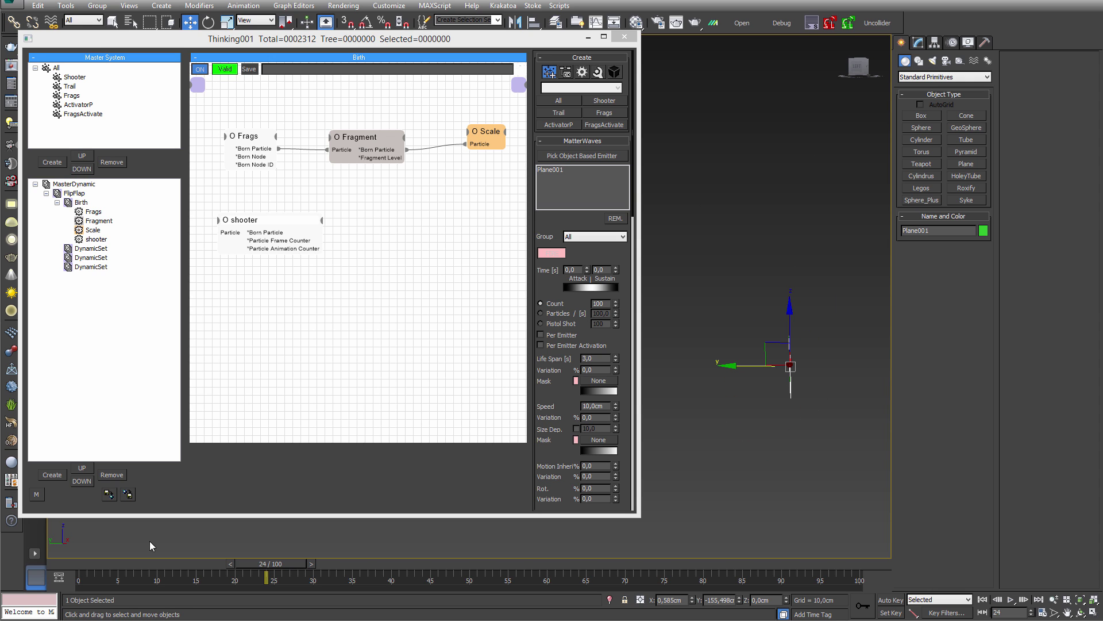
pyautogui.moveTo(150, 564); pyautogui.dragTo(426, 543)
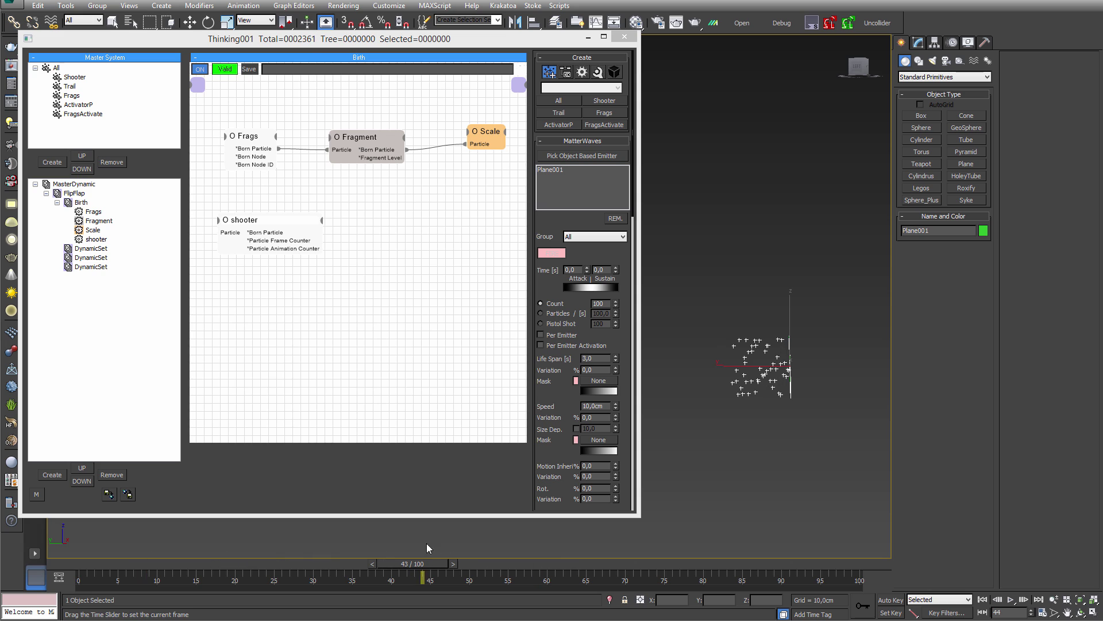
pyautogui.press('w')
# - Switch the shooter's emission to Particles per second at 0,1 and preview it up to frame 49
pyautogui.click(555, 314)
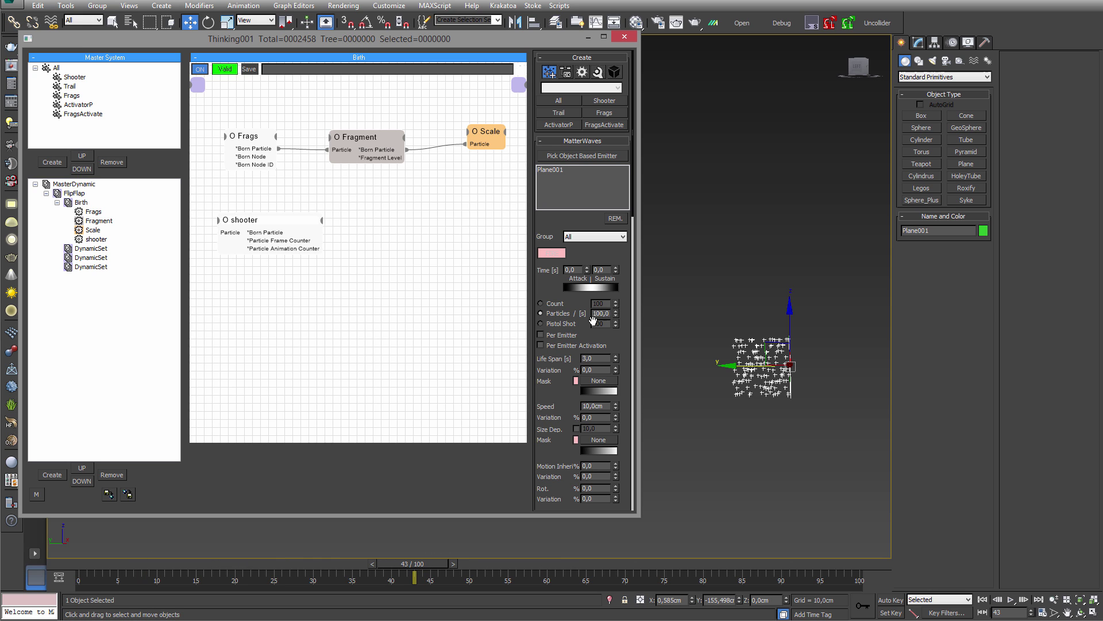
pyautogui.moveTo(608, 314); pyautogui.dragTo(530, 321)
pyautogui.write('0,1')
pyautogui.press('Return')
pyautogui.moveTo(385, 564); pyautogui.dragTo(428, 539)
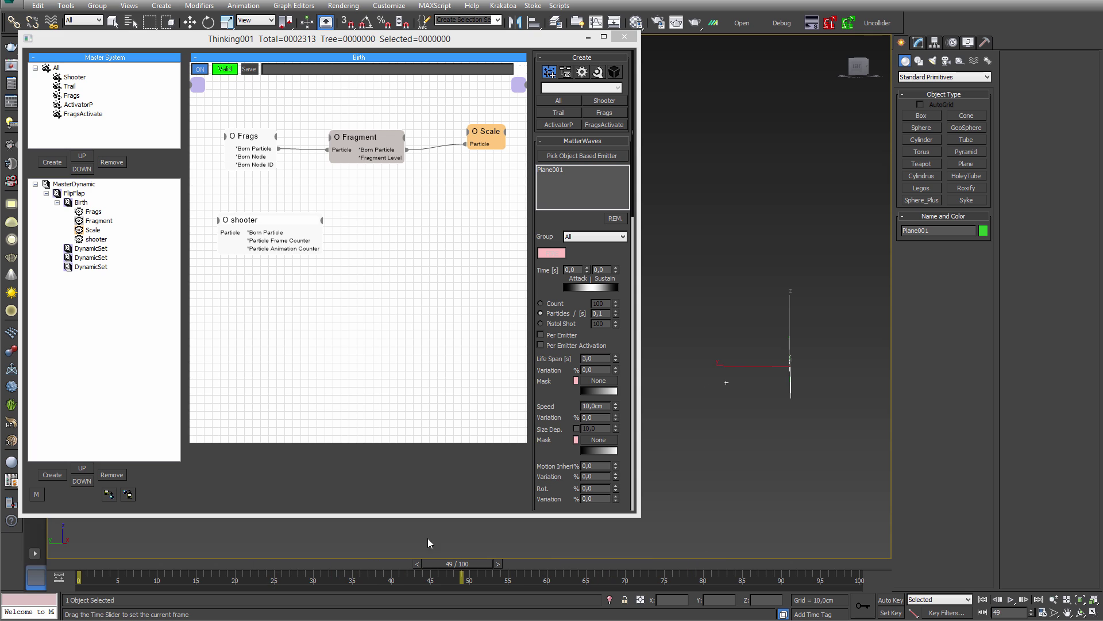
# - Try Pistol Shot emission with a value of 1, return to Particles per second and preview up to frame 26
pyautogui.click(551, 323)
pyautogui.click(616, 325)
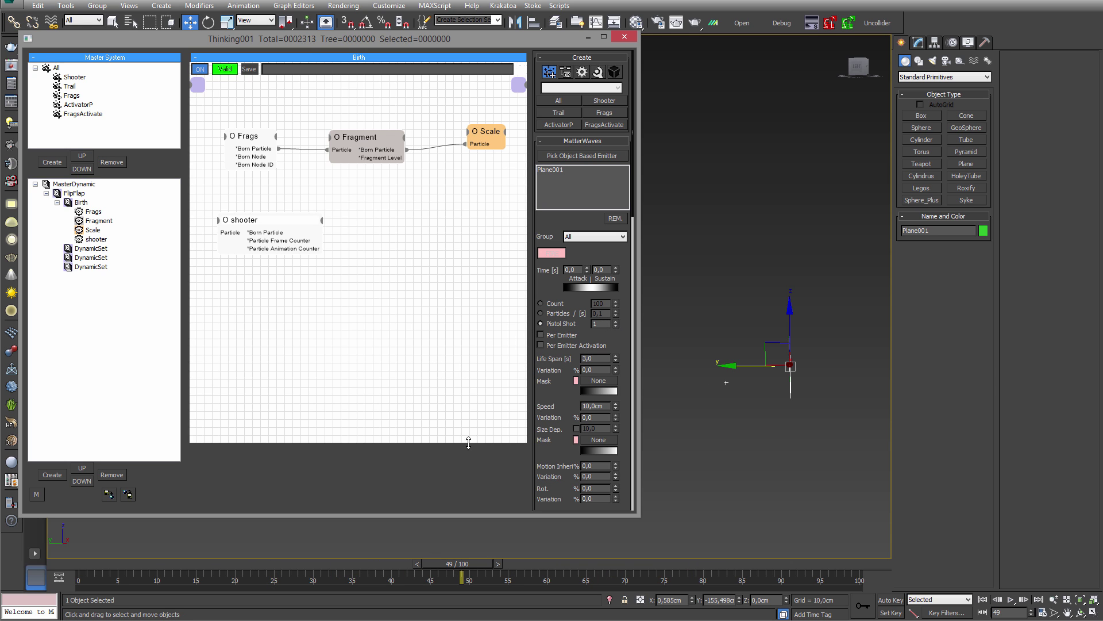
pyautogui.click(560, 314)
pyautogui.moveTo(65, 565); pyautogui.dragTo(314, 553)
# - Try an emission rate of 1 particle per second up to frame 34 and return the rate to 0,1
pyautogui.moveTo(606, 313); pyautogui.dragTo(541, 333)
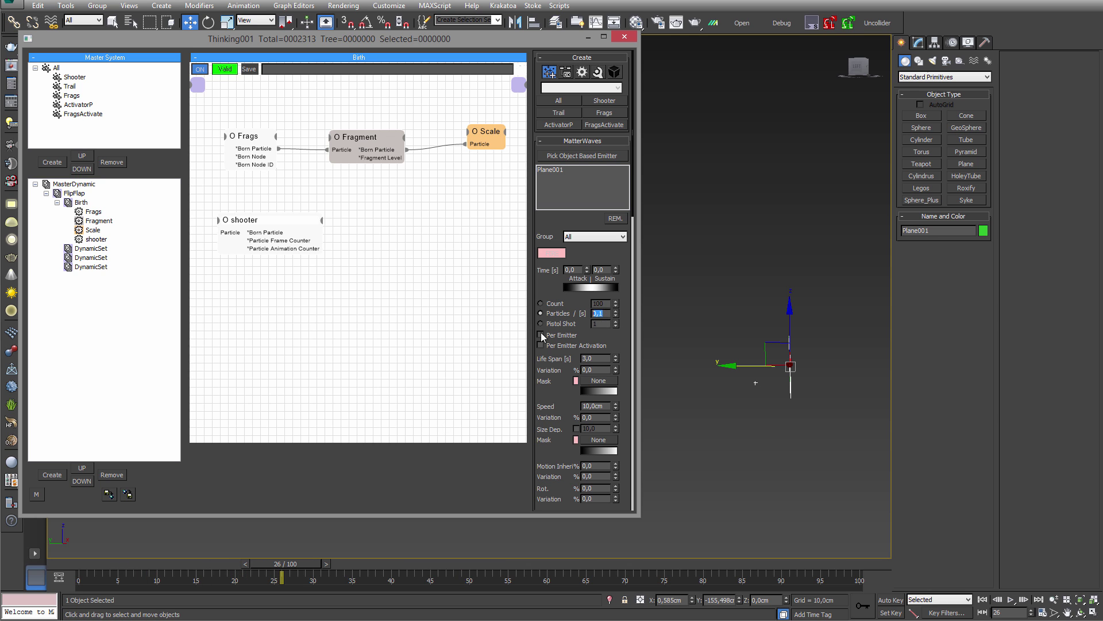
pyautogui.write('1')
pyautogui.press('Return')
pyautogui.moveTo(75, 566); pyautogui.dragTo(356, 505)
pyautogui.moveTo(603, 314); pyautogui.dragTo(564, 323)
pyautogui.write(',')
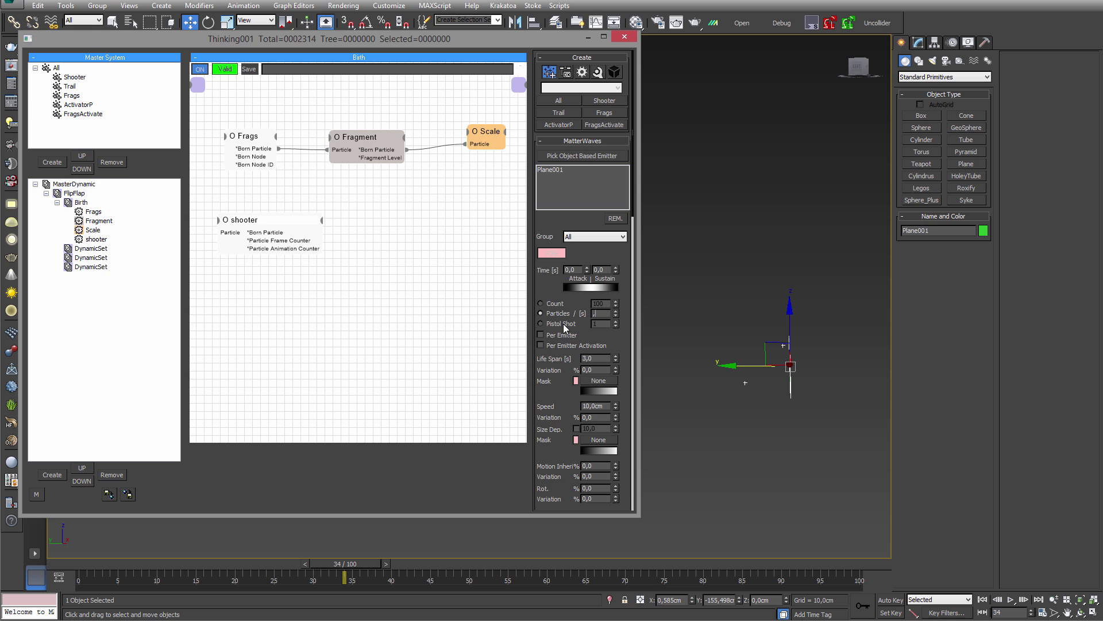
# - Switch to the four-viewport layout and move the green emitter plane to about X 12,6 cm and Z -8,3 cm
pyautogui.keyDown('alt'); pyautogui.moveTo(790, 369); pyautogui.dragTo(712, 374, button='middle'); pyautogui.keyUp('alt')
pyautogui.moveTo(712, 374); pyautogui.dragTo(756, 380, button='middle')
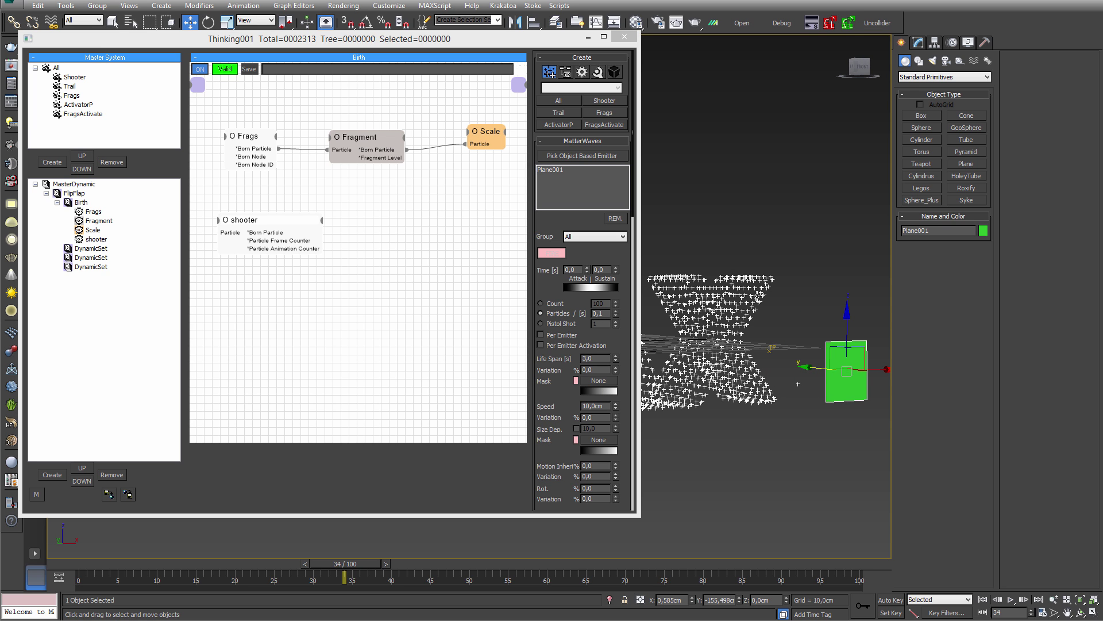
pyautogui.hotkey('alt', 'w')
pyautogui.moveTo(723, 211); pyautogui.dragTo(781, 186, button='middle')
pyautogui.scroll(4, 735, 157)
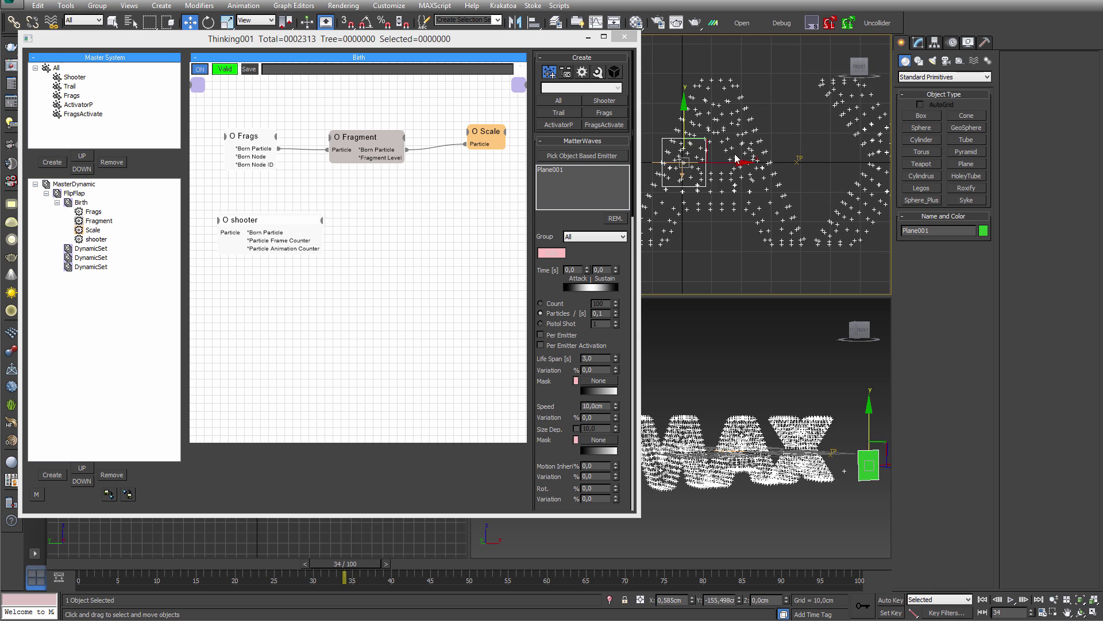
pyautogui.moveTo(704, 148); pyautogui.dragTo(742, 165)
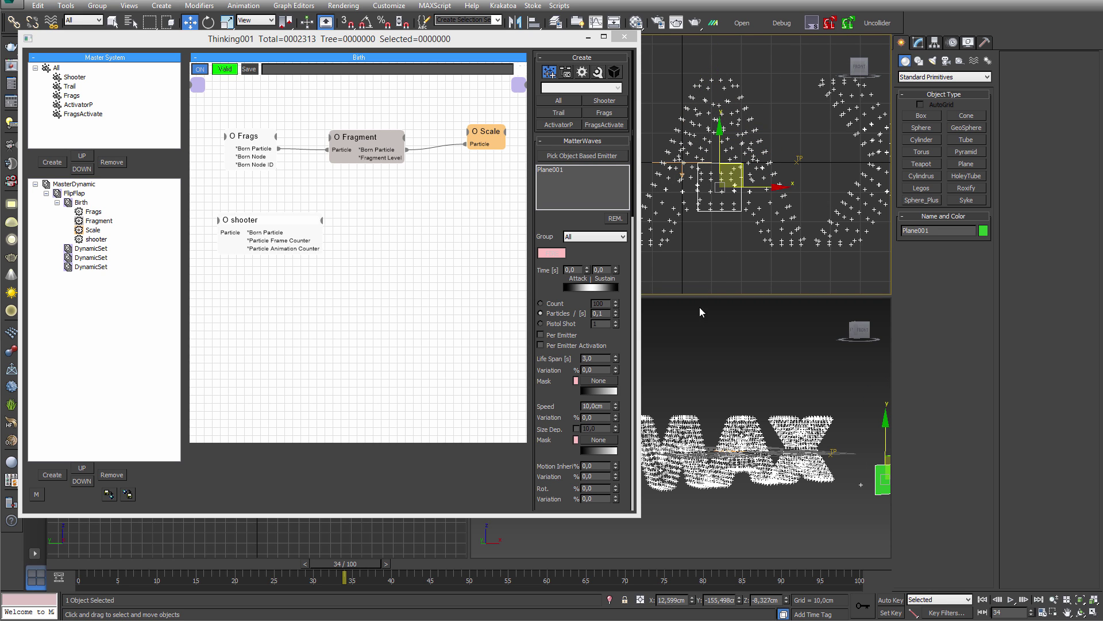
# - Return to frame 0, unhide the Frags node's source text and select the text object for modification
pyautogui.moveTo(184, 560); pyautogui.dragTo(81, 563)
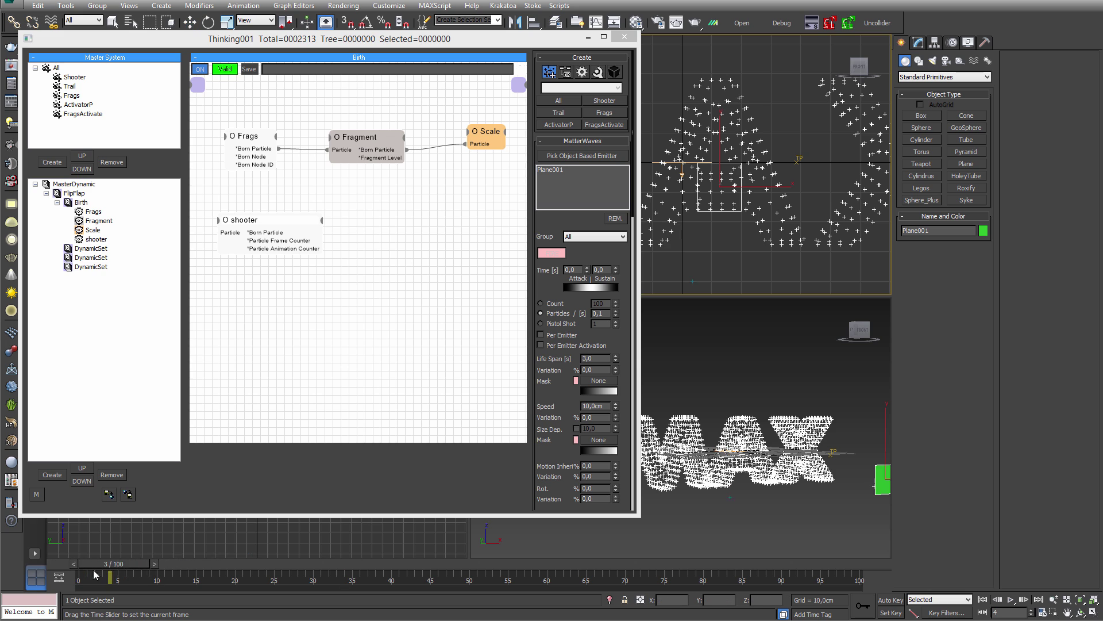
pyautogui.click(255, 144)
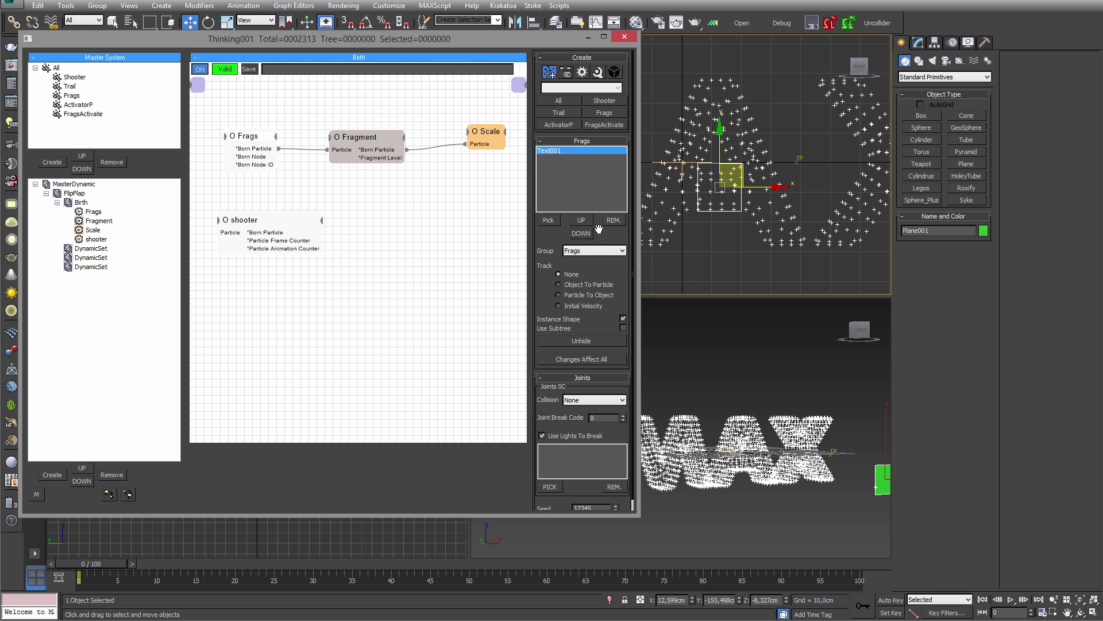
pyautogui.click(623, 319)
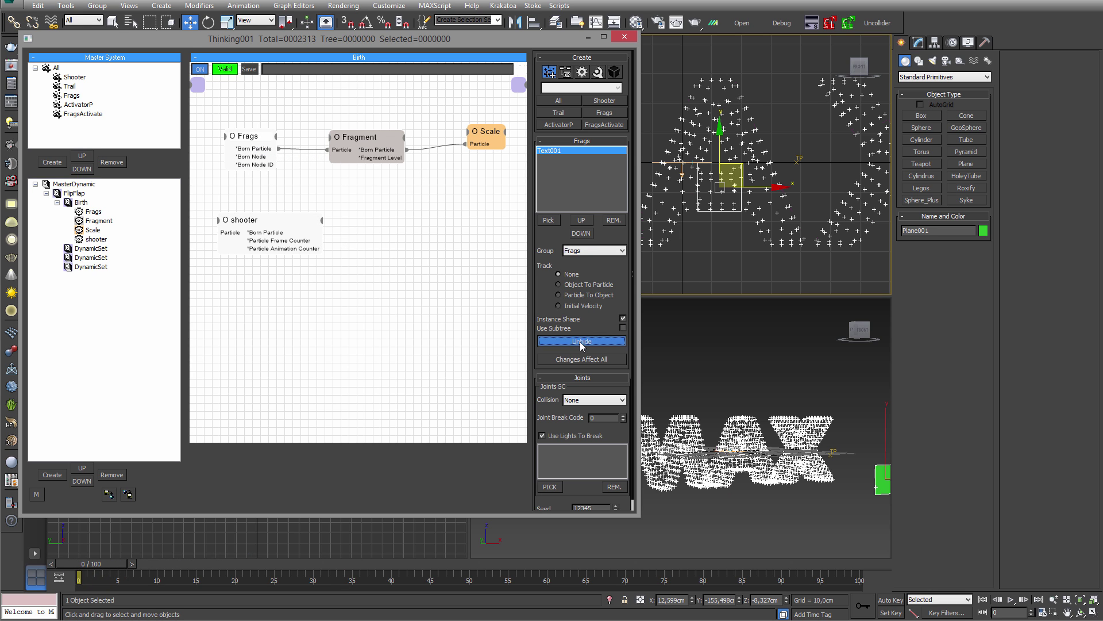
pyautogui.click(735, 421)
pyautogui.click(918, 42)
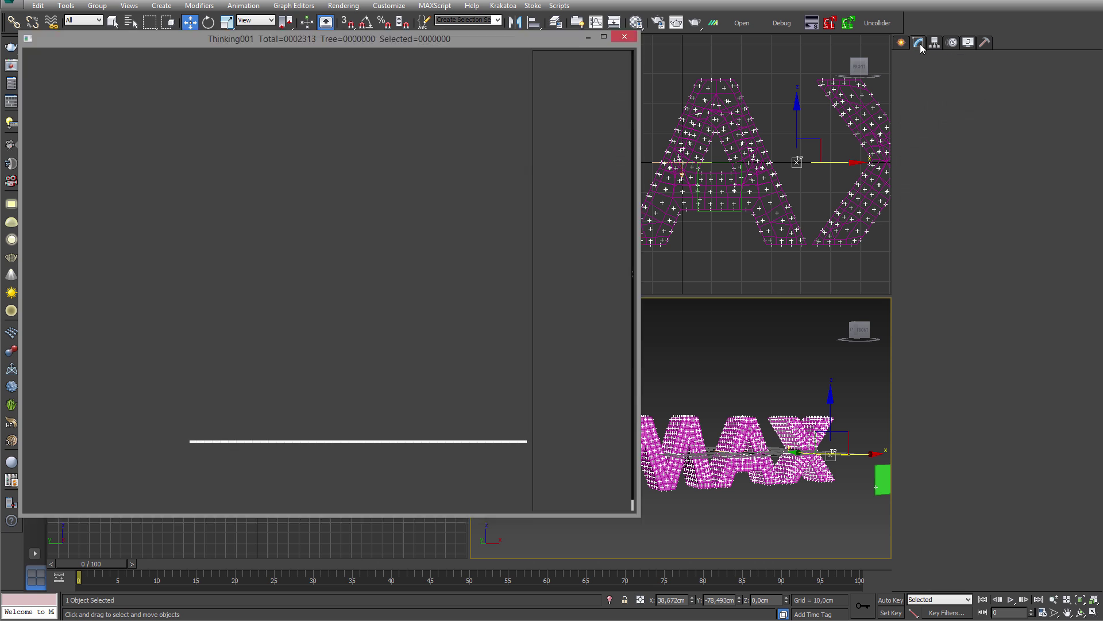
pyautogui.click(752, 417)
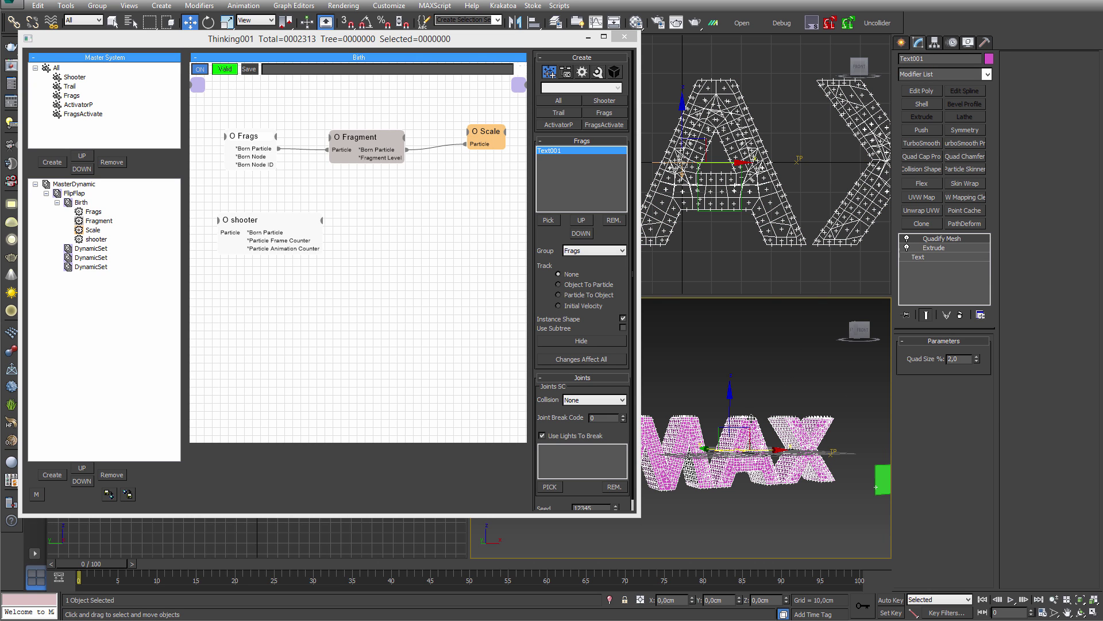
# - Set the MAX text's kerning to -1,7 cm at its base Text level, then deselect it
pyautogui.click(929, 256)
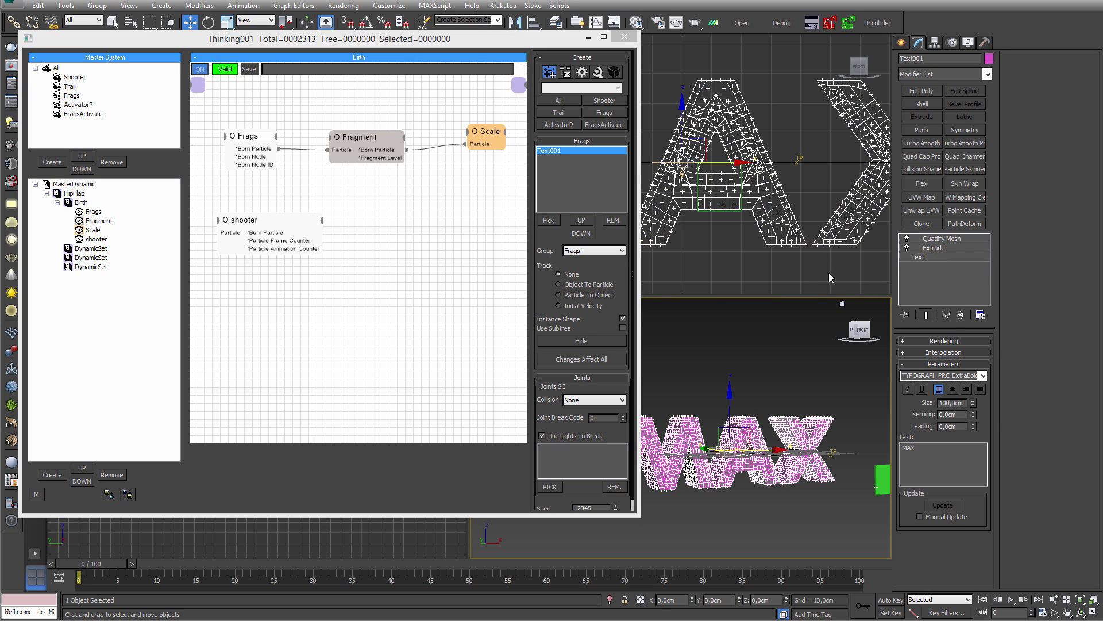
pyautogui.moveTo(829, 273); pyautogui.dragTo(850, 216, button='middle')
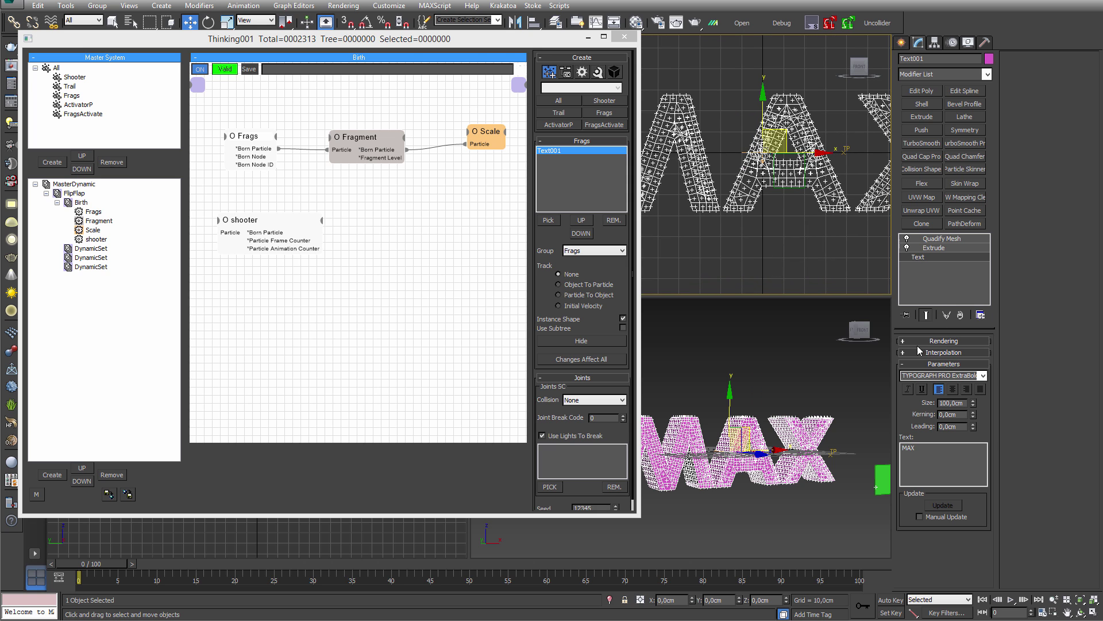
pyautogui.moveTo(974, 414); pyautogui.dragTo(995, 510)
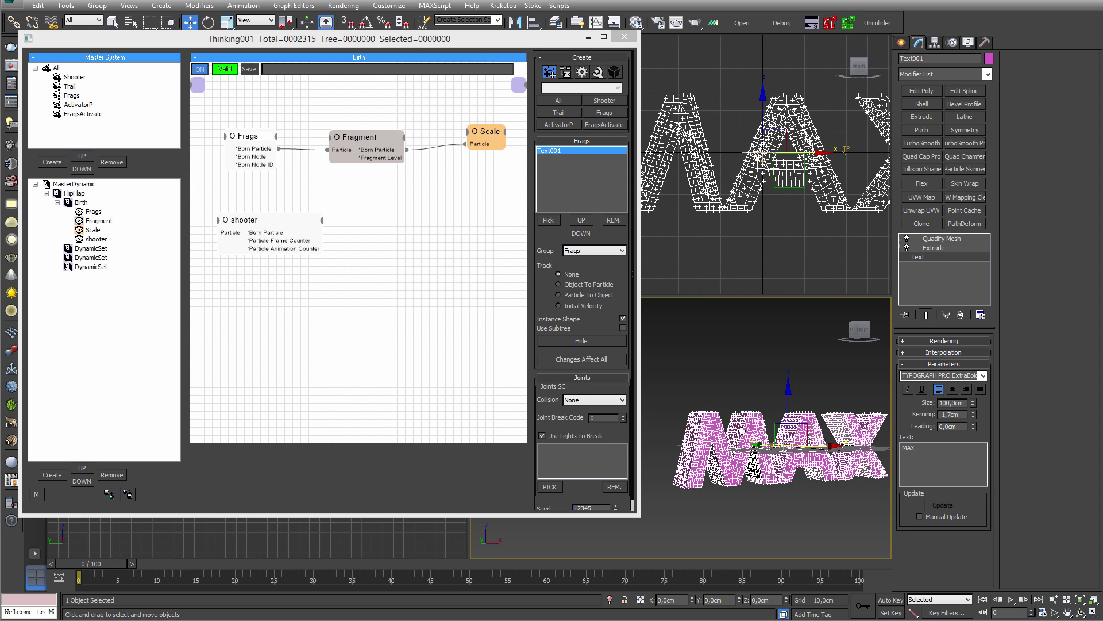
pyautogui.scroll(4, 738, 339)
pyautogui.click(739, 343)
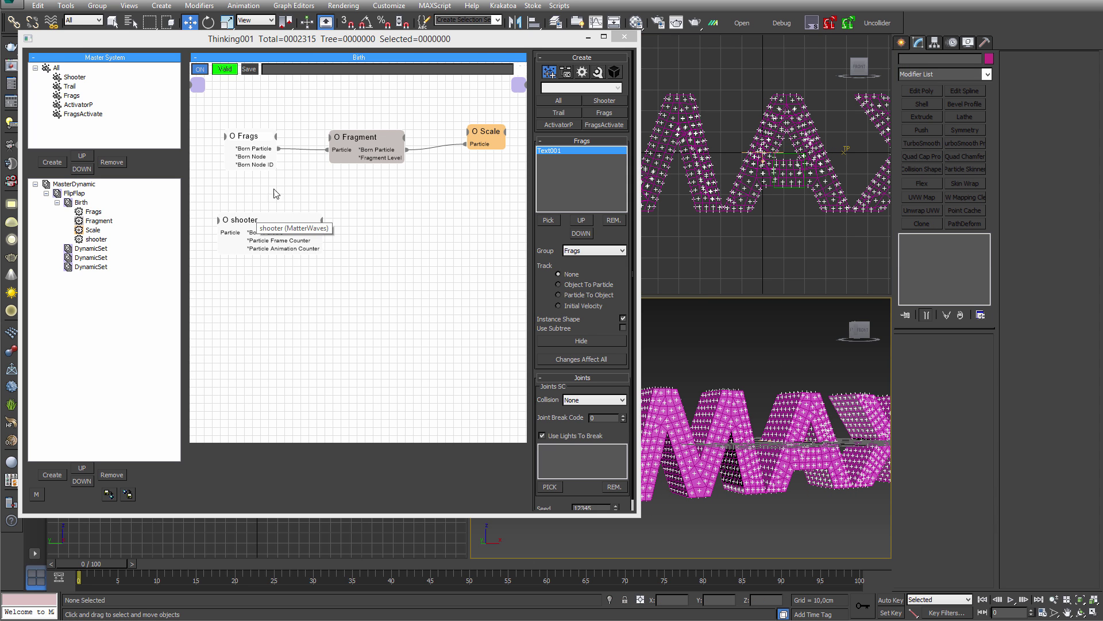
# - Hide the Frags node's source text again and maximise the perspective viewport
pyautogui.click(585, 345)
pyautogui.moveTo(84, 567)
pyautogui.mouseDown()
pyautogui.moveTo(91, 573)
pyautogui.moveTo(79, 572)
pyautogui.mouseUp()
pyautogui.moveTo(749, 438); pyautogui.dragTo(809, 388, button='middle')
pyautogui.hotkey('alt', 'w')
pyautogui.scroll(-4, 753, 403)
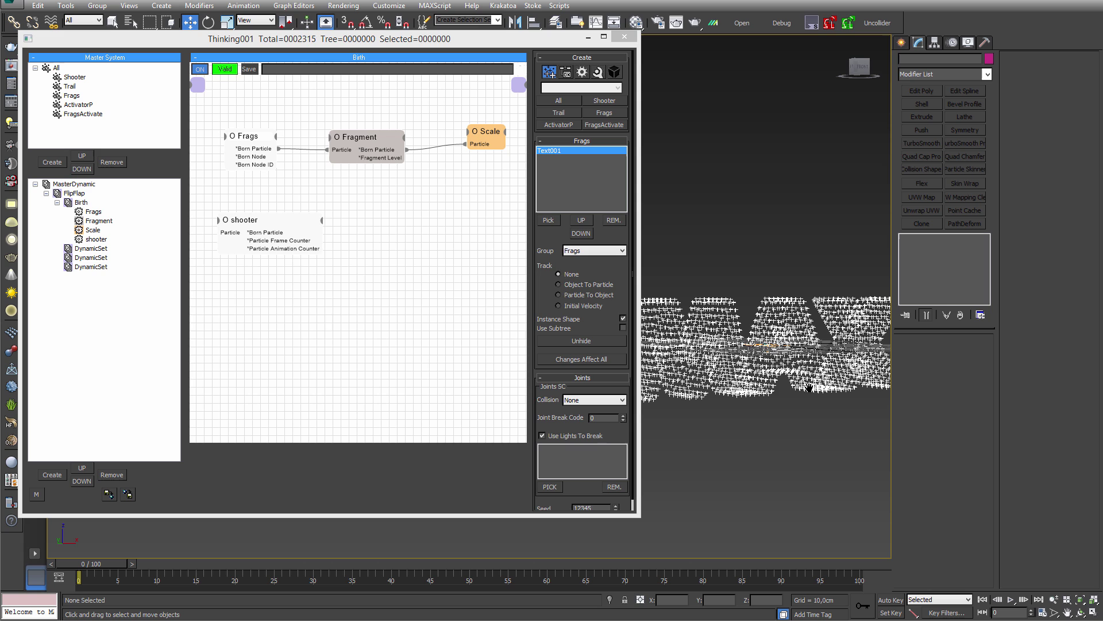
# - Enable Random in the emitter settings of the shooter node for its Plane001 source
pyautogui.click(248, 223)
pyautogui.moveTo(247, 224); pyautogui.dragTo(248, 218)
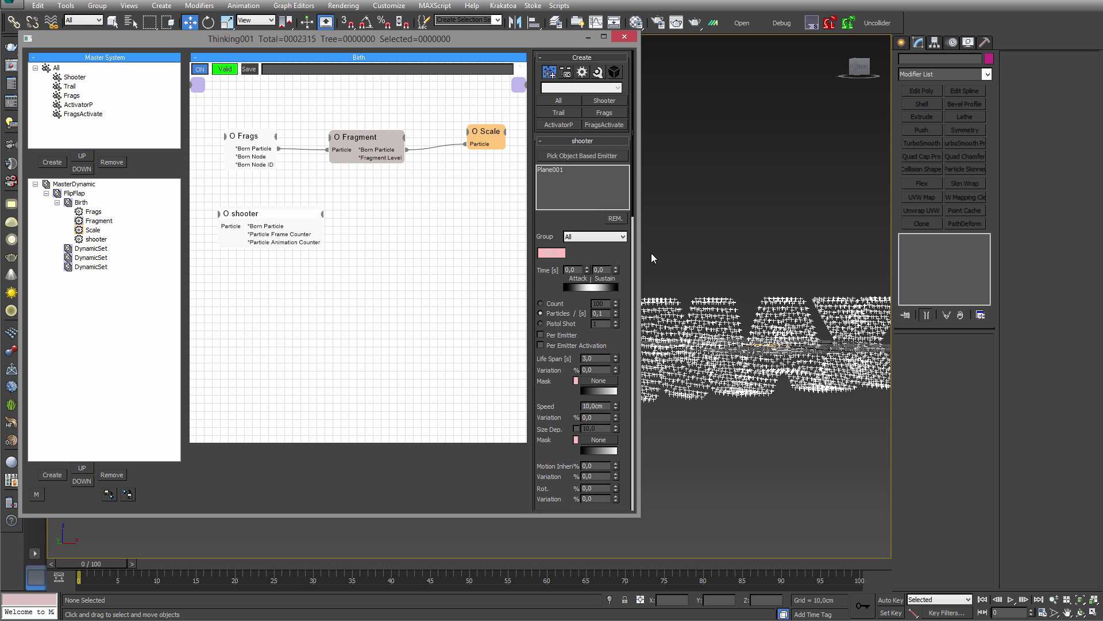
pyautogui.moveTo(633, 249); pyautogui.dragTo(632, 346)
pyautogui.moveTo(536, 282); pyautogui.dragTo(536, 251)
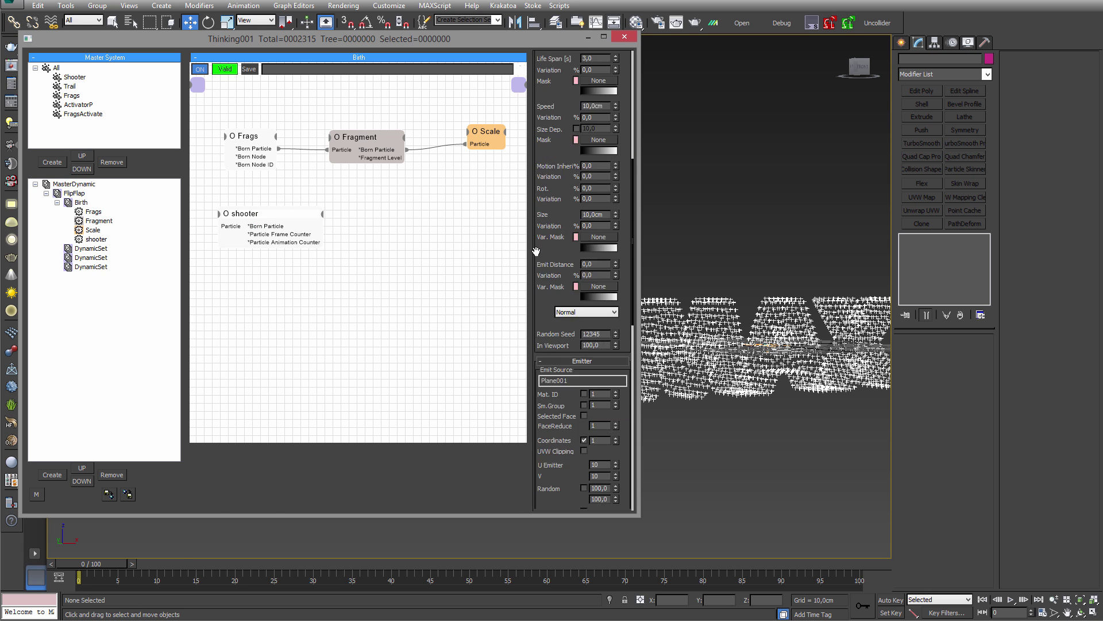
pyautogui.scroll(-5, 537, 251)
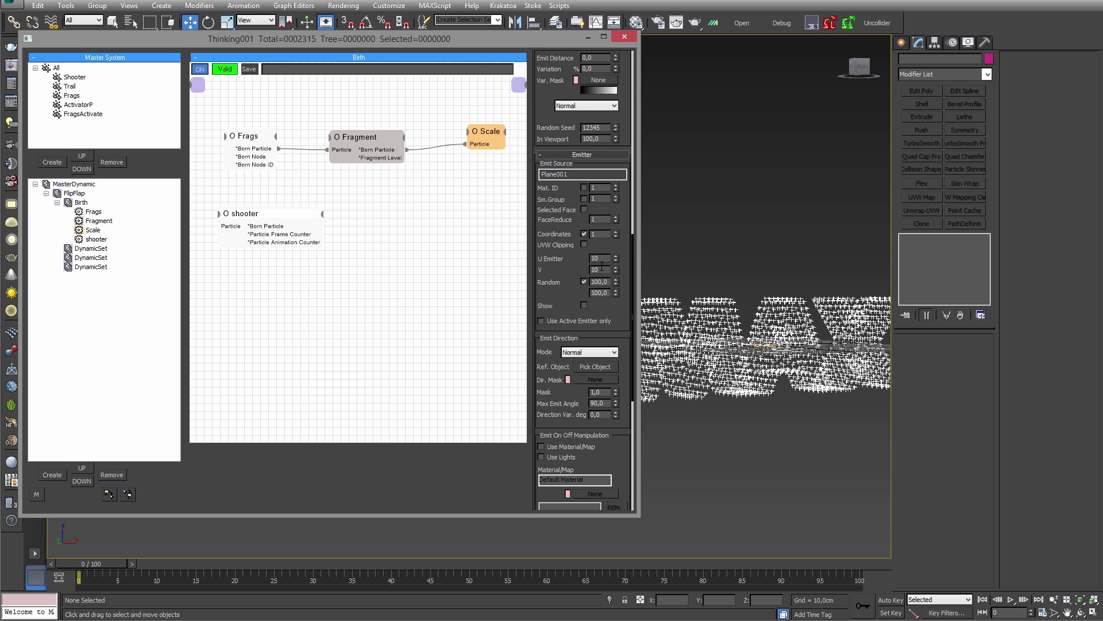
pyautogui.scroll(-3, 766, 405)
# - Try Use Active Emitter only for the shooter, turn it off, and show the emission points on the green plane
pyautogui.moveTo(840, 432); pyautogui.dragTo(749, 426, button='middle')
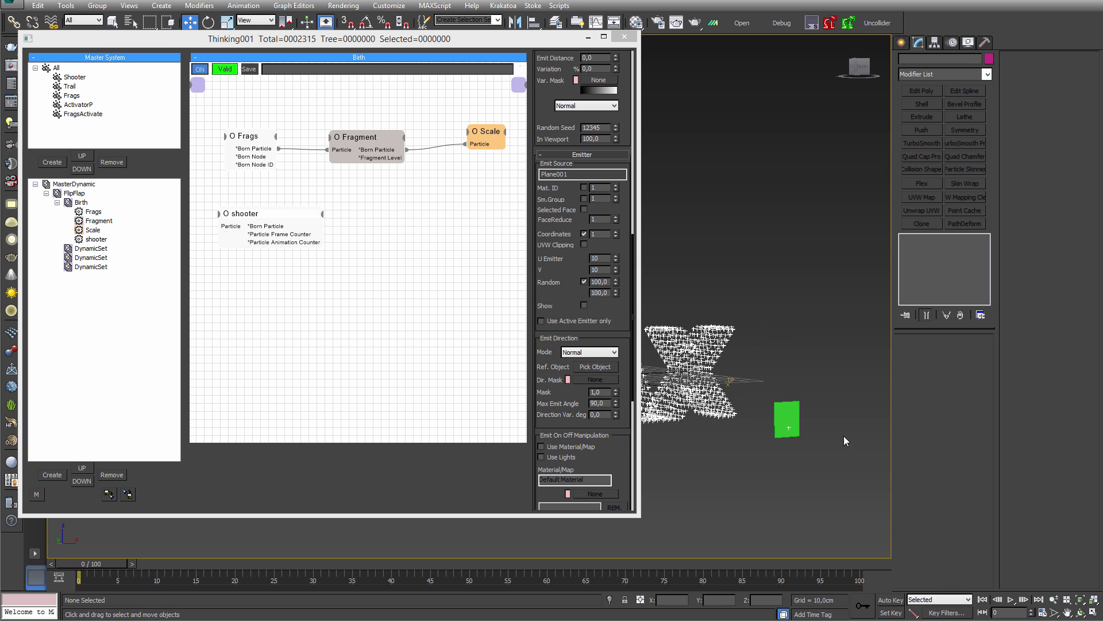
pyautogui.scroll(4, 845, 441)
pyautogui.moveTo(653, 383); pyautogui.dragTo(785, 342, button='middle')
pyautogui.click(581, 322)
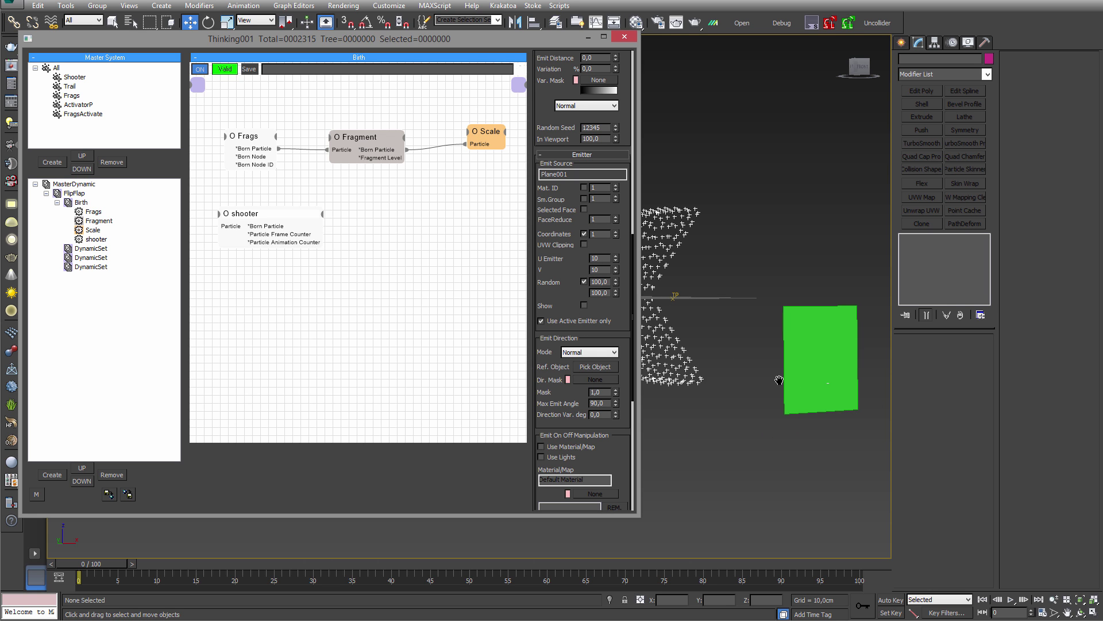
pyautogui.moveTo(779, 379); pyautogui.dragTo(737, 385, button='middle')
pyautogui.click(582, 306)
pyautogui.moveTo(781, 340); pyautogui.dragTo(765, 371, button='middle')
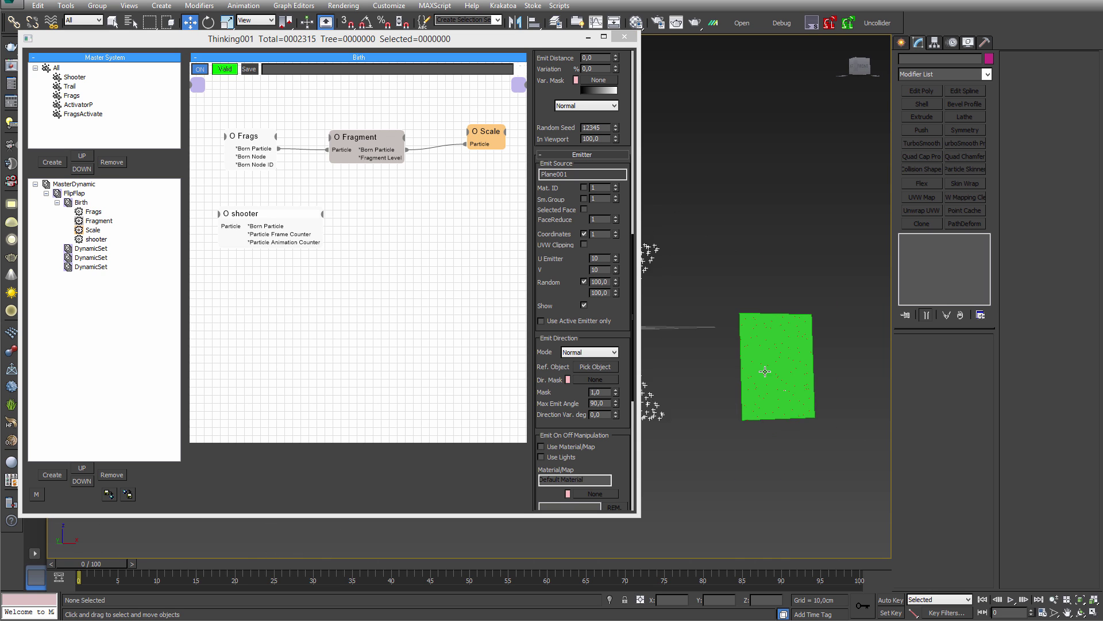
# - Try a value of 100 for both the U and V emitter resolution of the shooter
pyautogui.scroll(4, 765, 371)
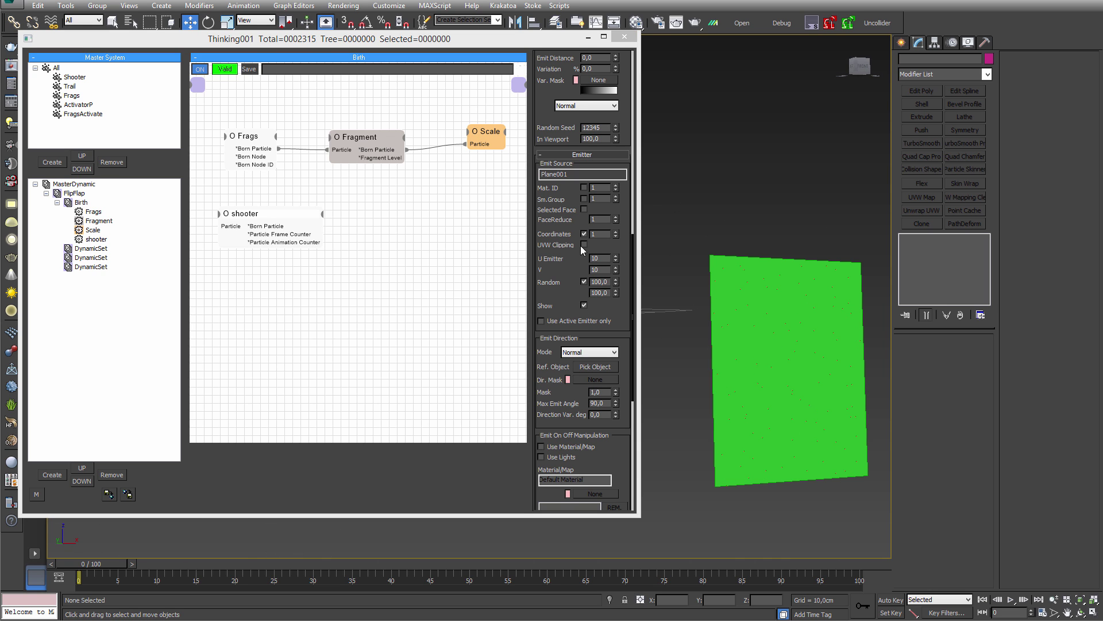
pyautogui.click(599, 257)
pyautogui.write('0')
pyautogui.click(599, 268)
pyautogui.write('0')
pyautogui.press('Return')
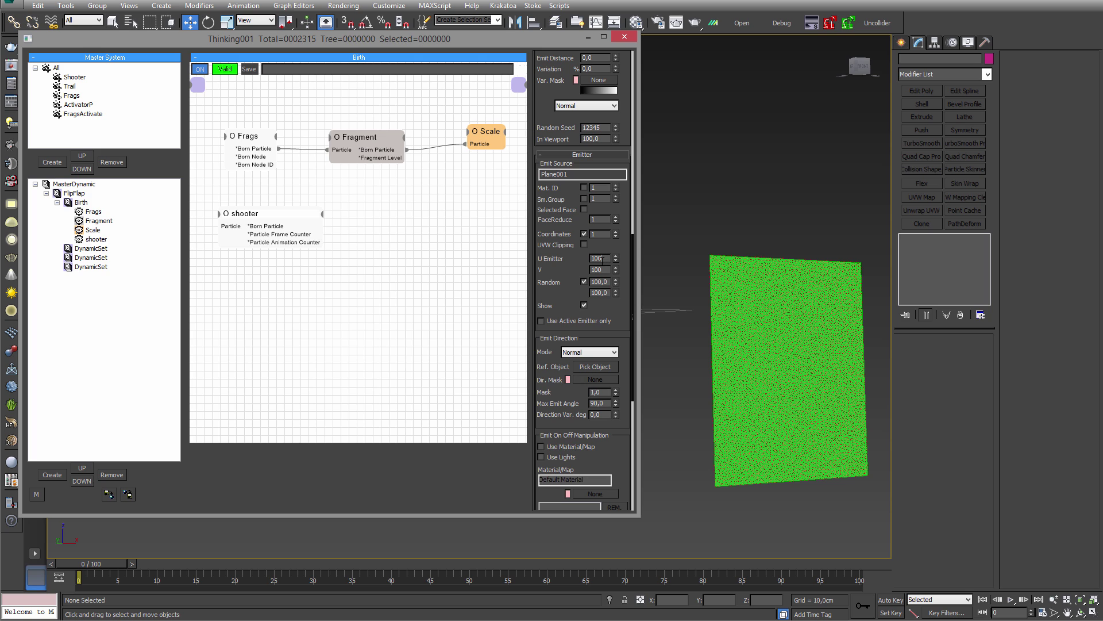
# - Return the shooter's U and V emitter values to 10 and turn off the display of its emission points
pyautogui.press('BackSpace')
pyautogui.click(600, 270)
pyautogui.press('BackSpace')
pyautogui.press('Return')
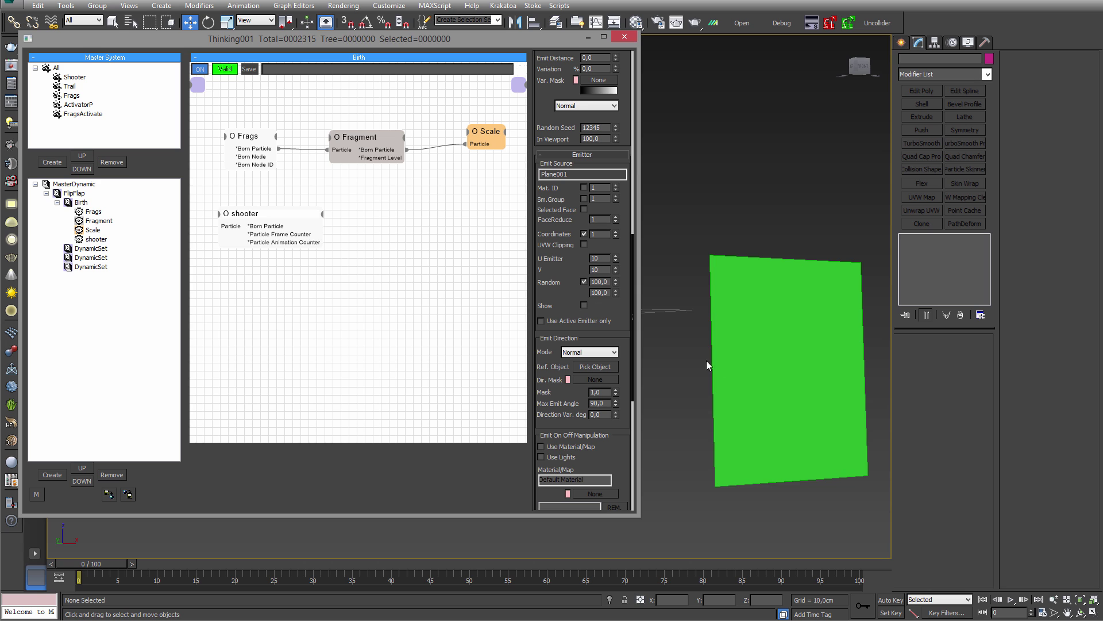
pyautogui.moveTo(707, 362); pyautogui.dragTo(822, 409, button='middle')
pyautogui.scroll(-3, 742, 377)
pyautogui.moveTo(695, 379); pyautogui.dragTo(796, 379, button='middle')
pyautogui.scroll(-2, 796, 379)
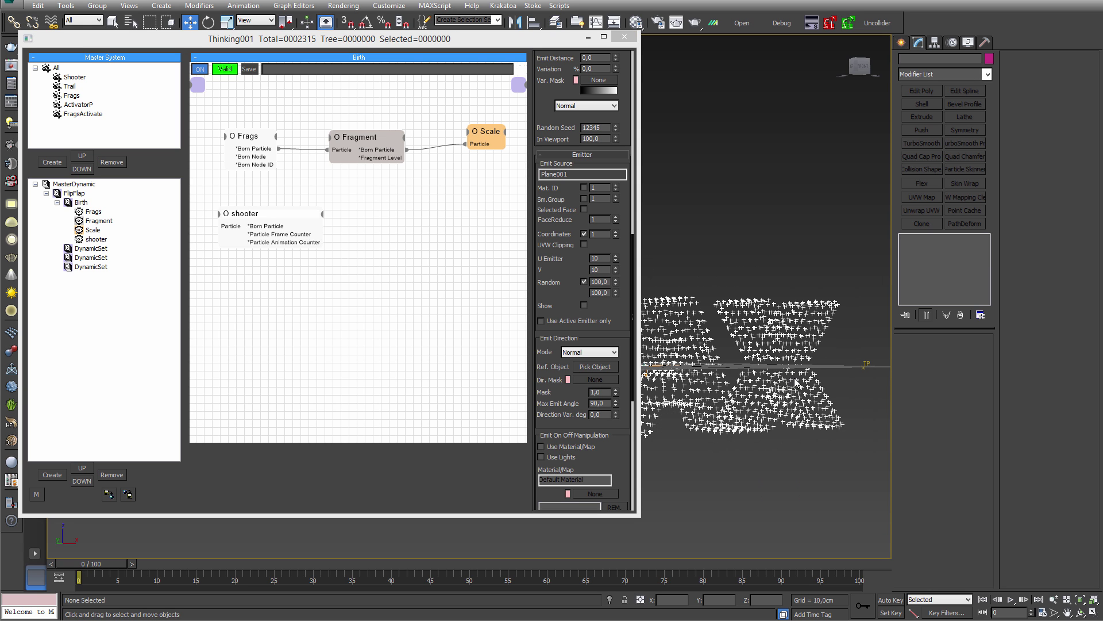
# - Collapse the shooter's Birth Alignment settings and shift its node slightly to line up beneath the Frags node
pyautogui.moveTo(541, 290); pyautogui.dragTo(526, 55)
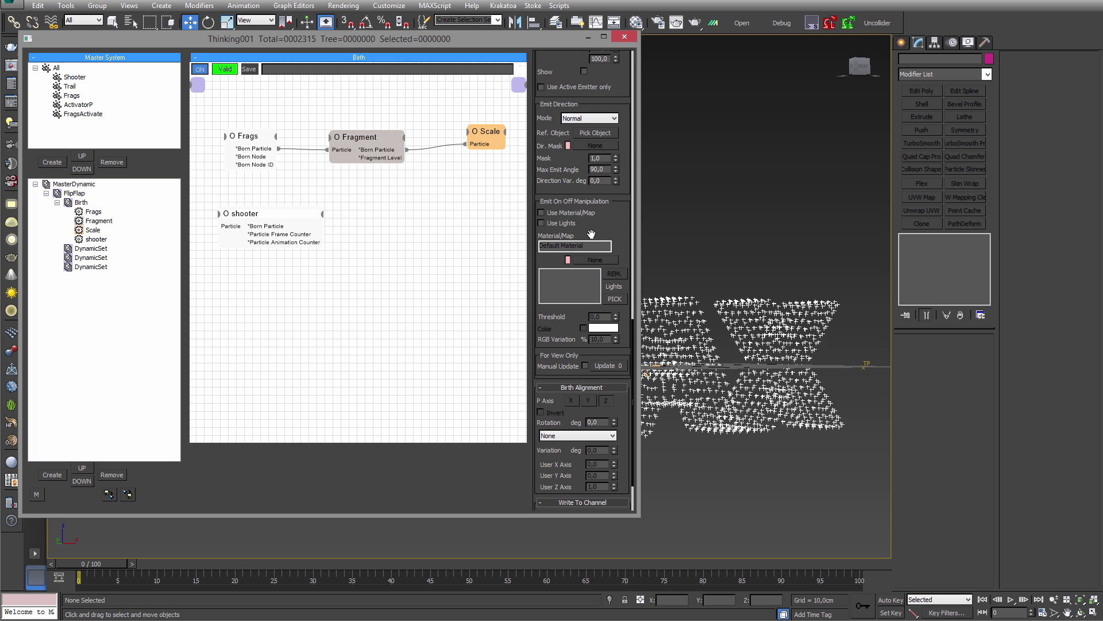
pyautogui.click(583, 388)
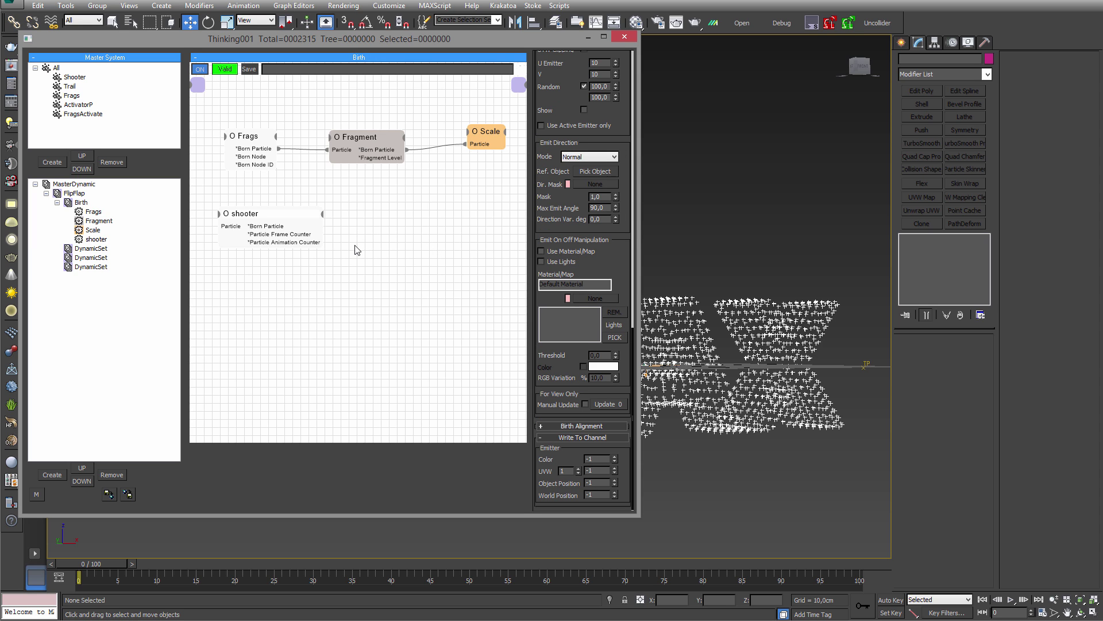
pyautogui.moveTo(272, 218); pyautogui.dragTo(279, 213)
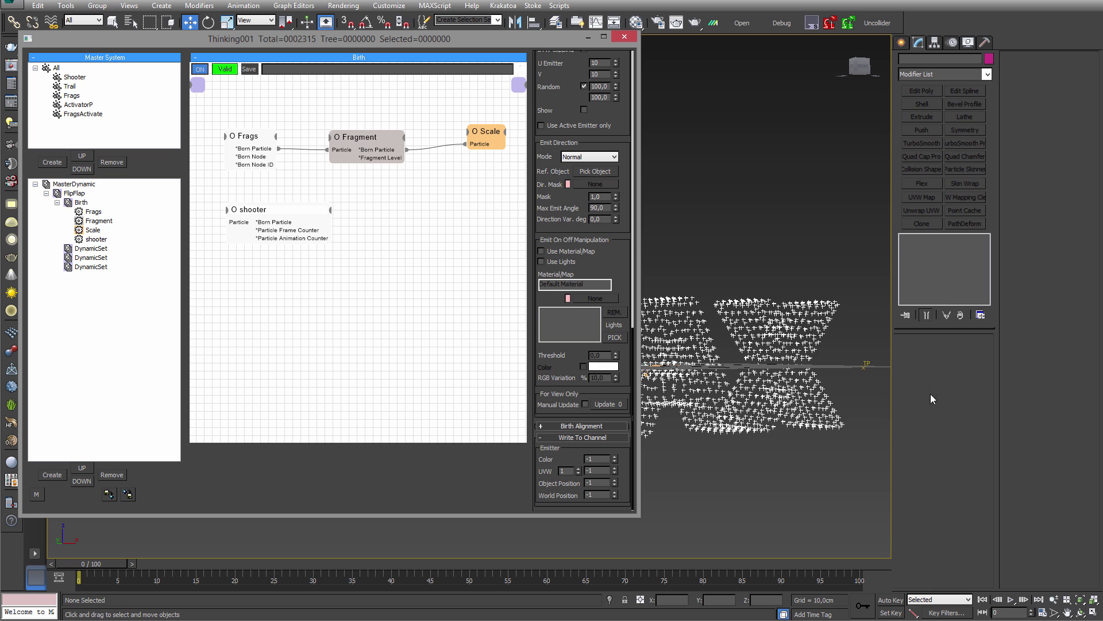
pyautogui.scroll(-3, 764, 366)
pyautogui.moveTo(788, 376); pyautogui.dragTo(797, 396, button='middle')
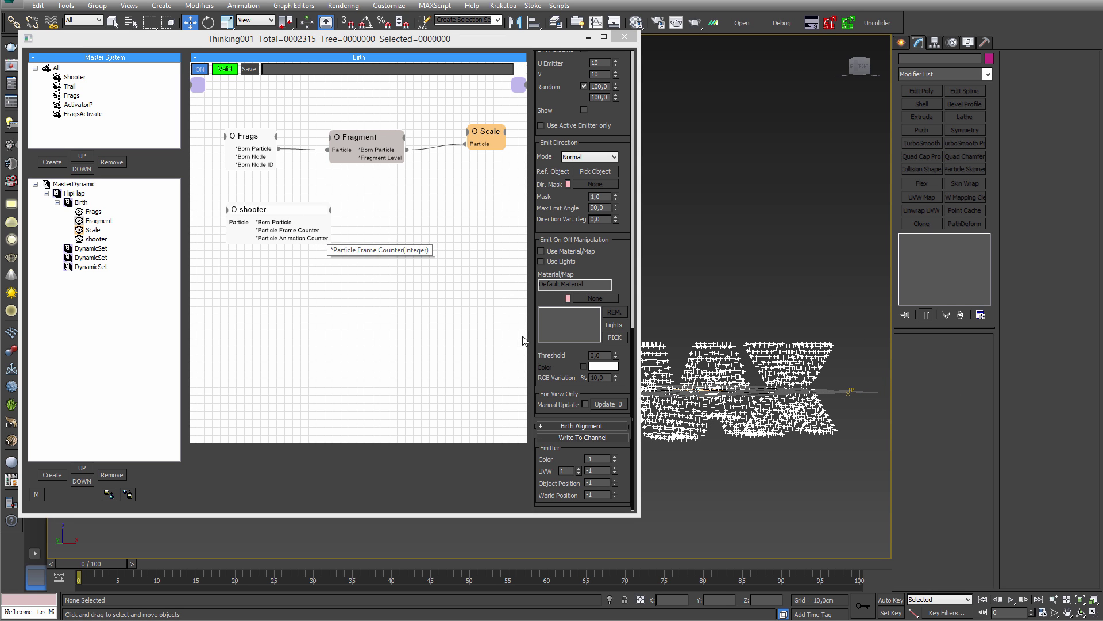
pyautogui.keyDown('alt'); pyautogui.moveTo(763, 447); pyautogui.dragTo(803, 419, button='middle'); pyautogui.keyUp('alt')
# - Add a Shooter group node to the Birth set and place it below the shooter emitter node
pyautogui.rightClick(254, 293)
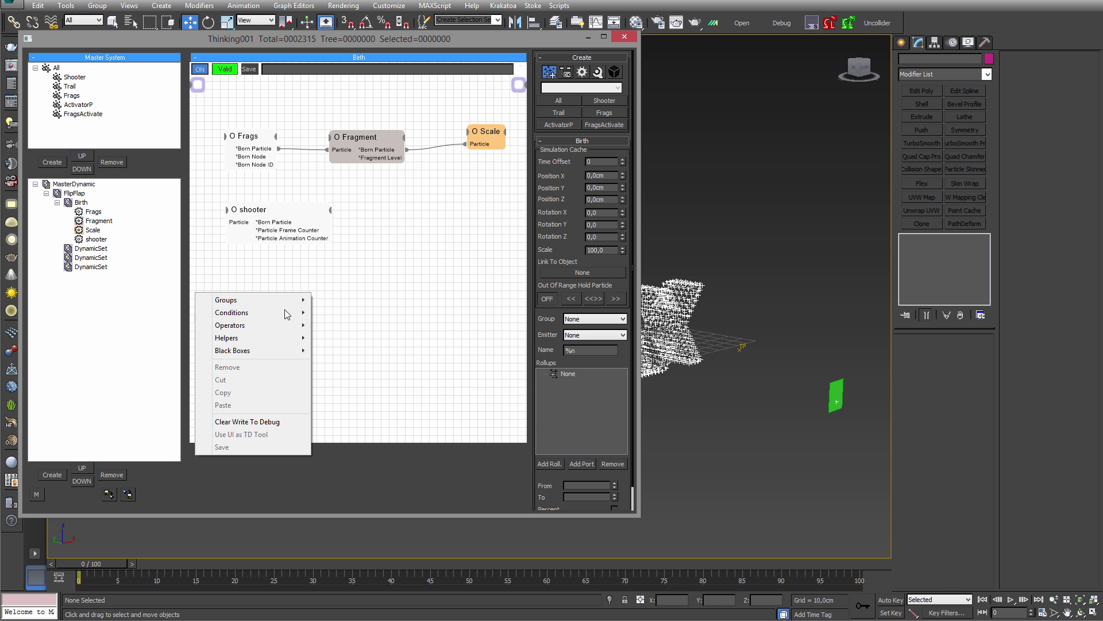
pyautogui.moveTo(267, 298)
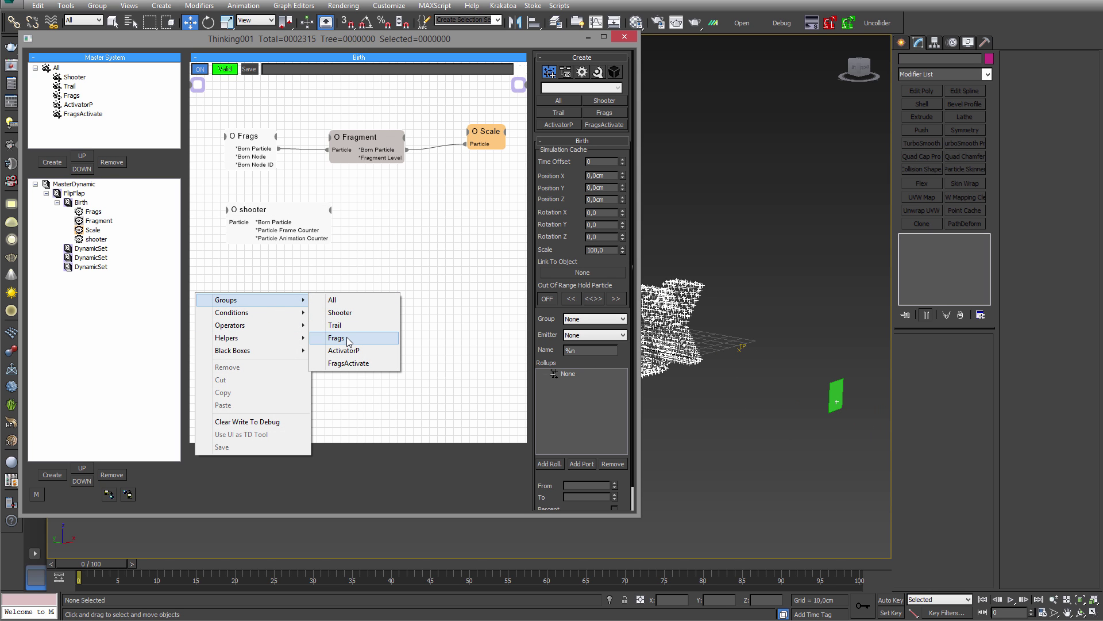
pyautogui.click(350, 313)
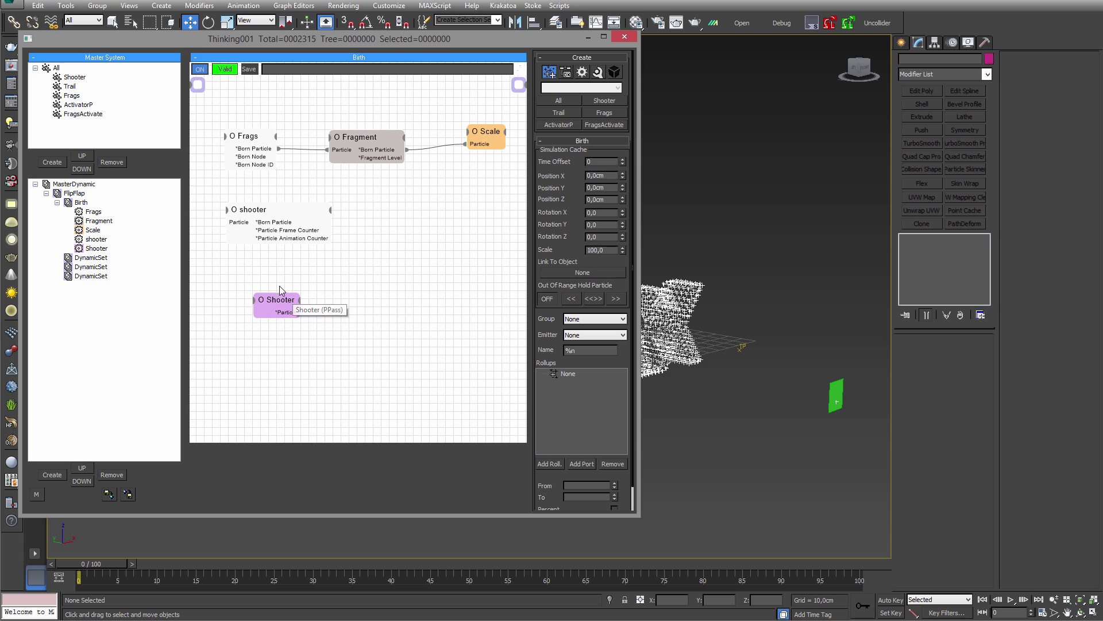
pyautogui.moveTo(258, 303); pyautogui.dragTo(227, 300)
# - Assign the shooter emitter's particles to the Shooter group and shift its node in line with the nodes around it
pyautogui.moveTo(257, 213); pyautogui.dragTo(265, 206)
pyautogui.click(619, 239)
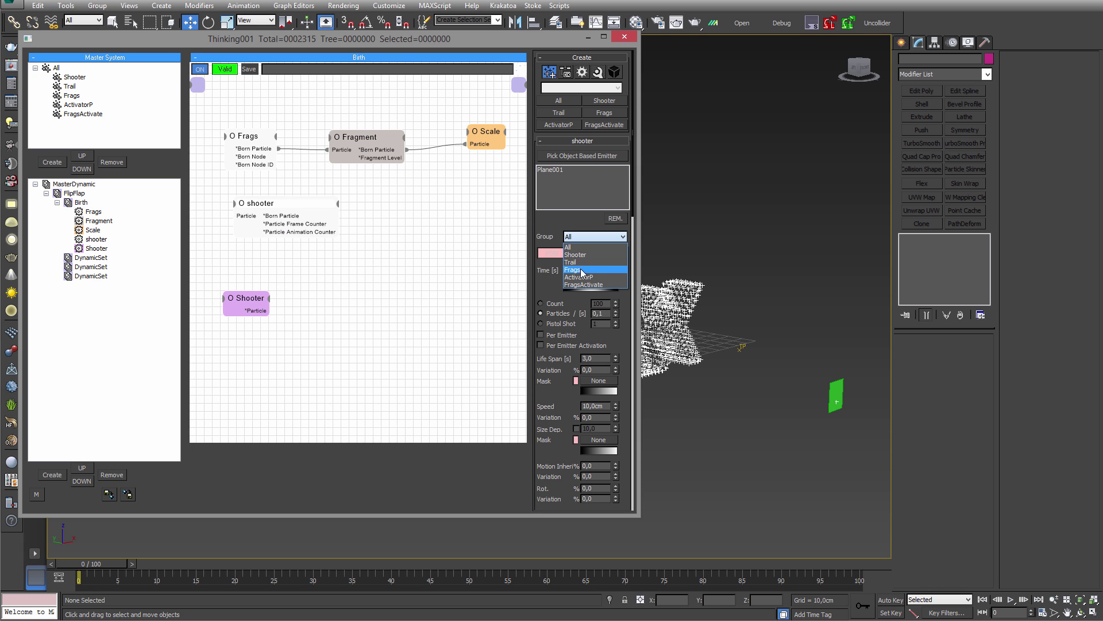
pyautogui.click(581, 255)
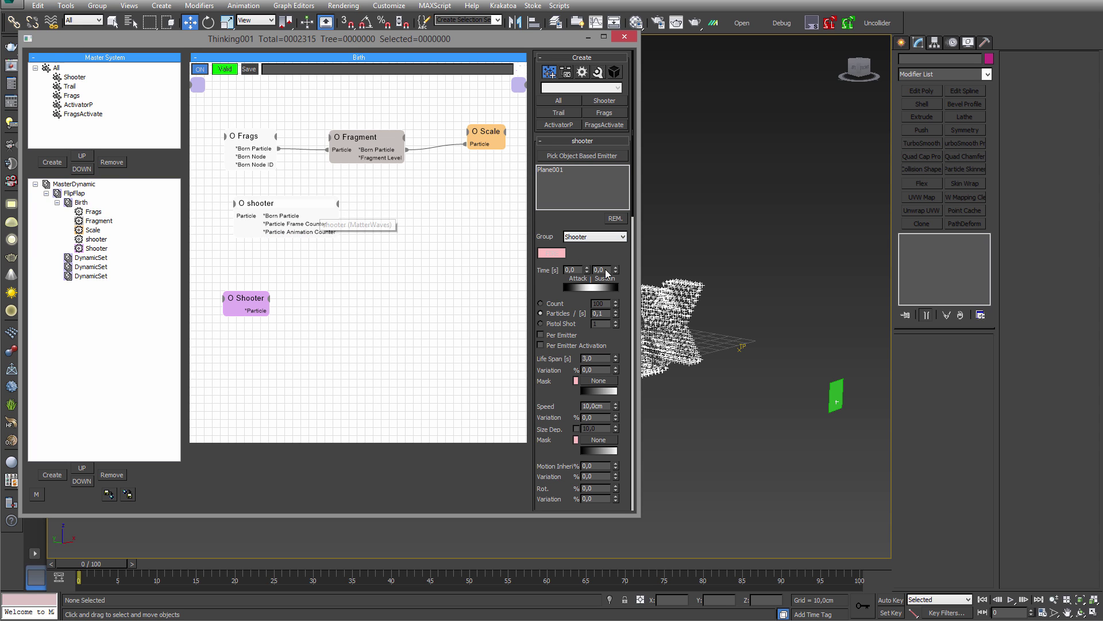
pyautogui.moveTo(297, 202); pyautogui.dragTo(271, 199)
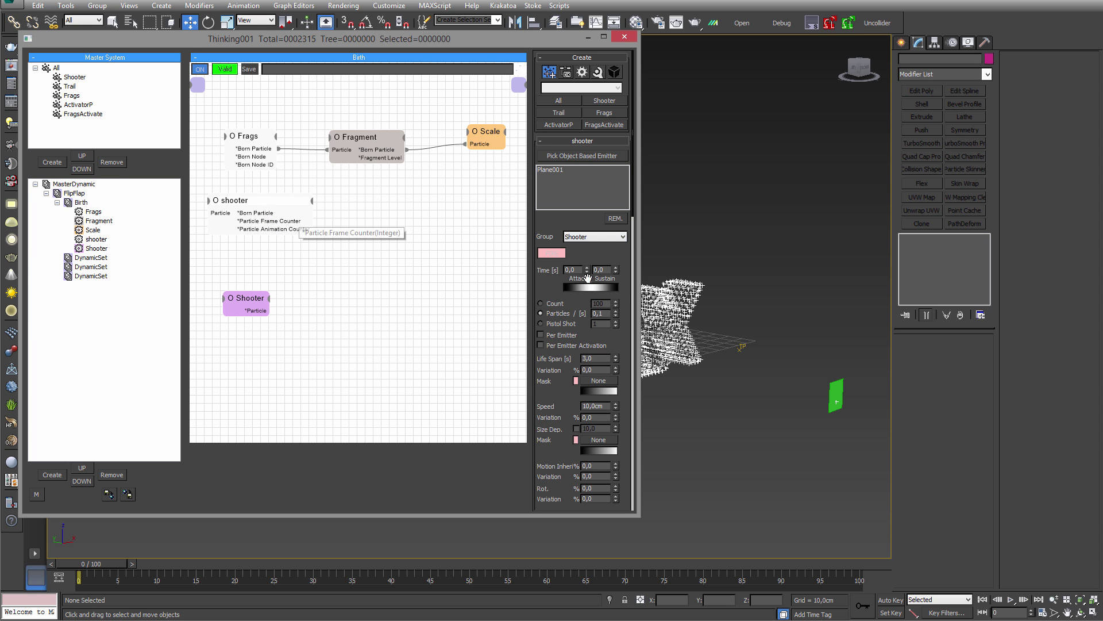
pyautogui.click(600, 236)
pyautogui.click(600, 236)
# - Add a PositionBorn generator beside the Shooter group node and wire the group's Particle output to its Particle input
pyautogui.moveTo(248, 310); pyautogui.dragTo(232, 294)
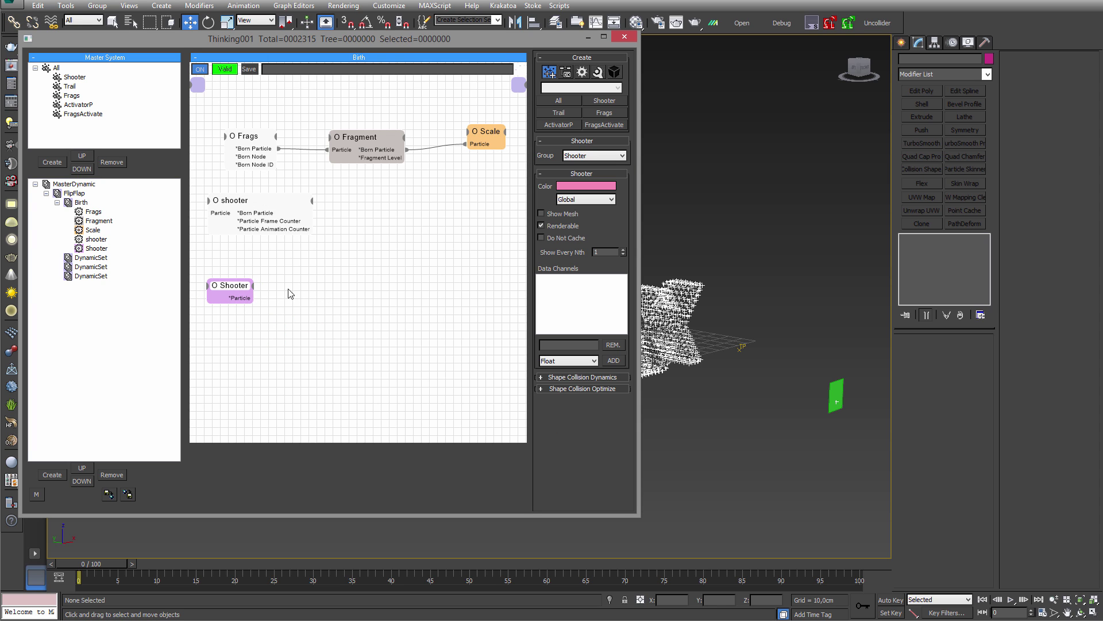
pyautogui.rightClick(347, 294)
pyautogui.moveTo(347, 317)
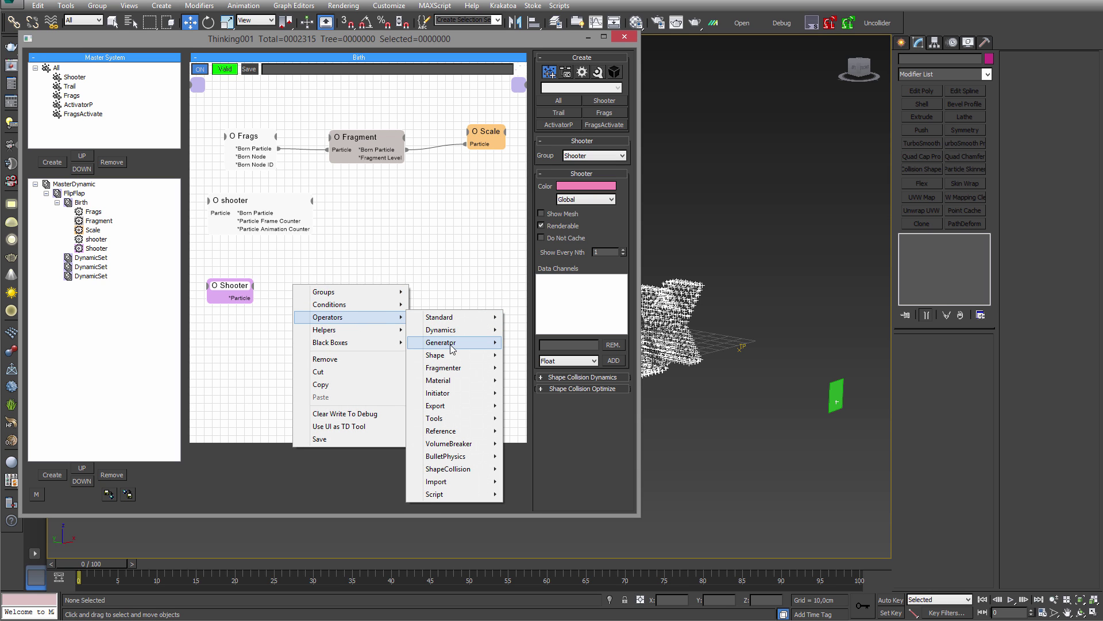
pyautogui.moveTo(451, 344)
pyautogui.click(546, 394)
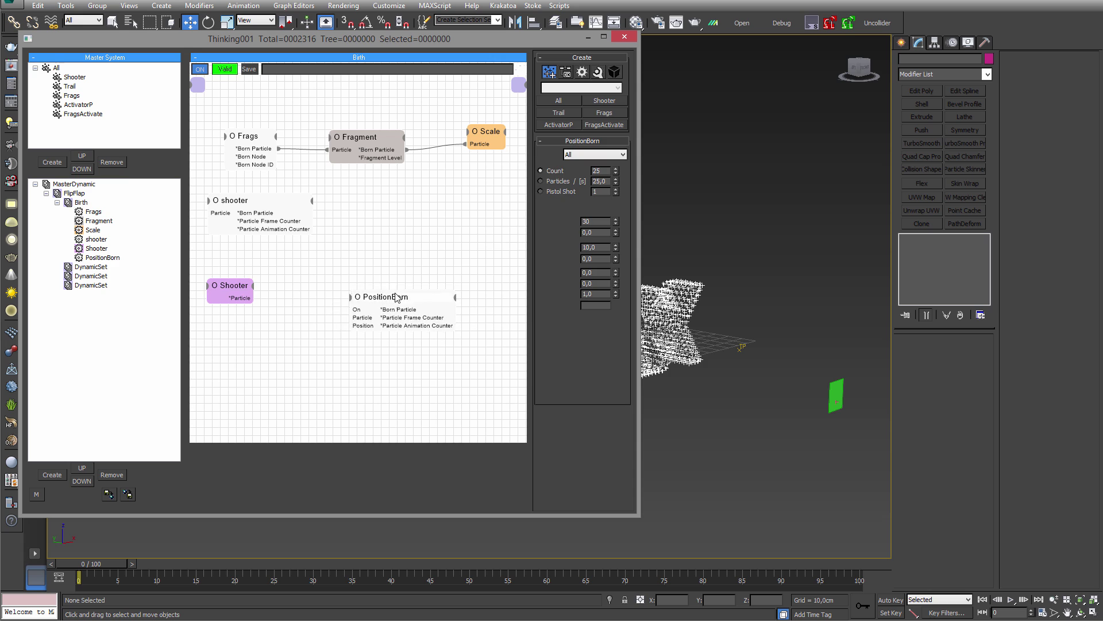
pyautogui.moveTo(396, 294); pyautogui.dragTo(380, 267)
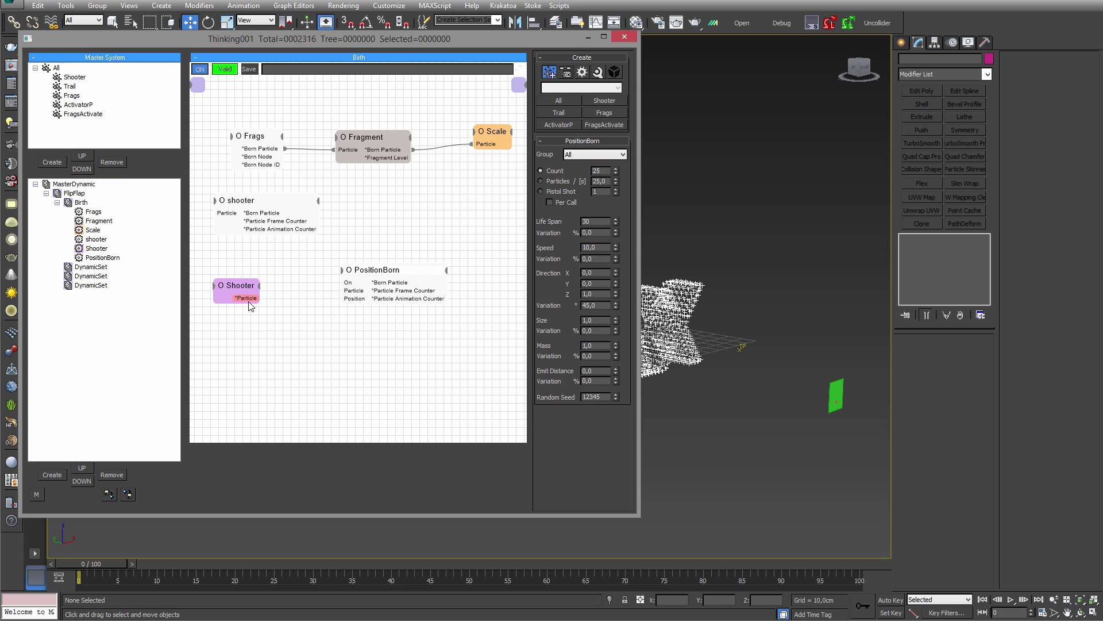
pyautogui.moveTo(248, 301); pyautogui.dragTo(331, 274)
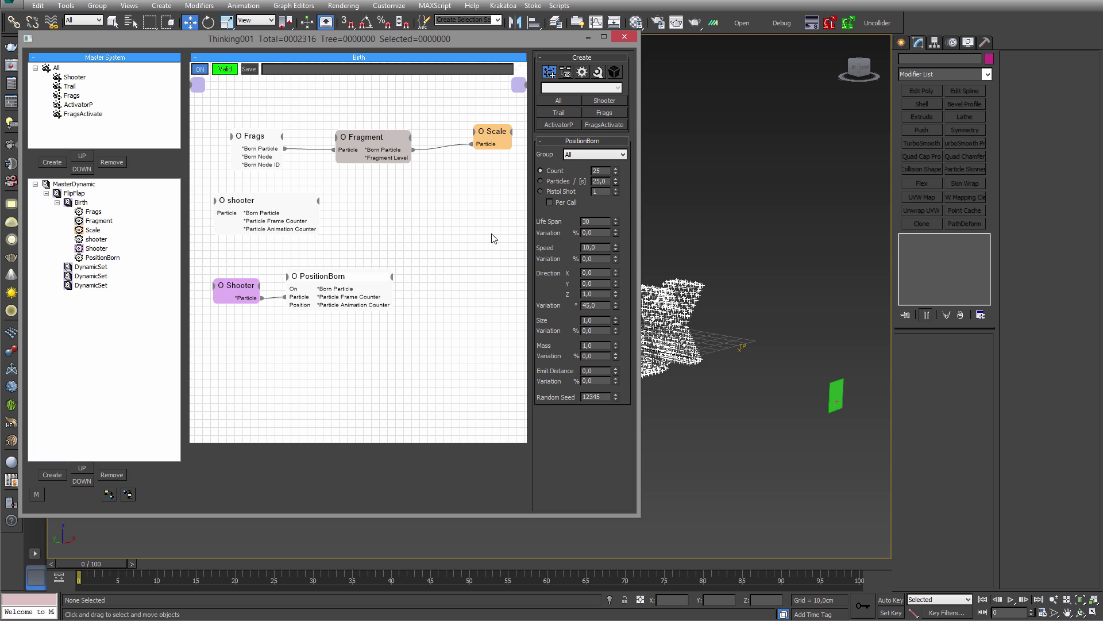
# - Assign PositionBorn's particles to the Trail group and set their life span to 25
pyautogui.moveTo(440, 254); pyautogui.dragTo(374, 247, button='middle')
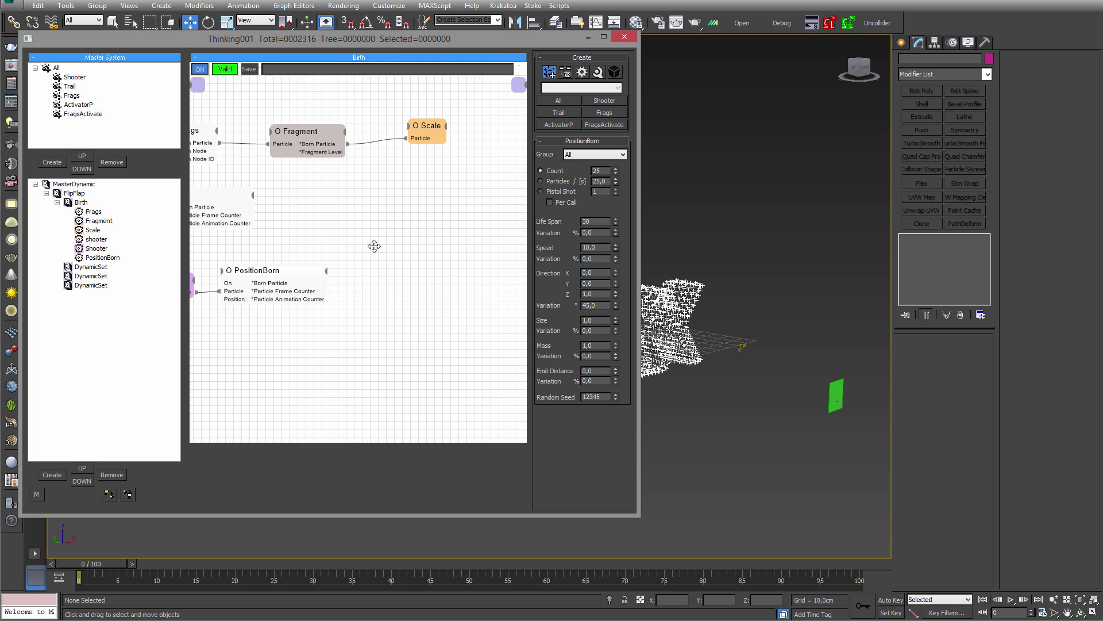
pyautogui.click(591, 155)
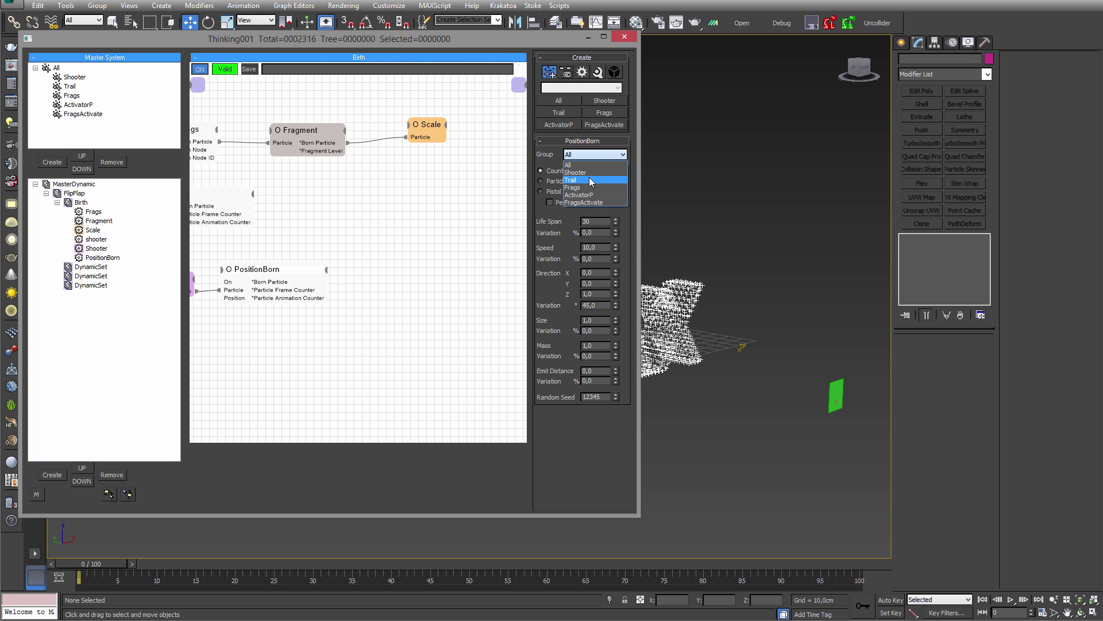
pyautogui.click(589, 180)
pyautogui.moveTo(404, 273)
pyautogui.mouseDown(button='middle')
pyautogui.moveTo(428, 259)
pyautogui.moveTo(412, 255)
pyautogui.mouseUp(button='middle')
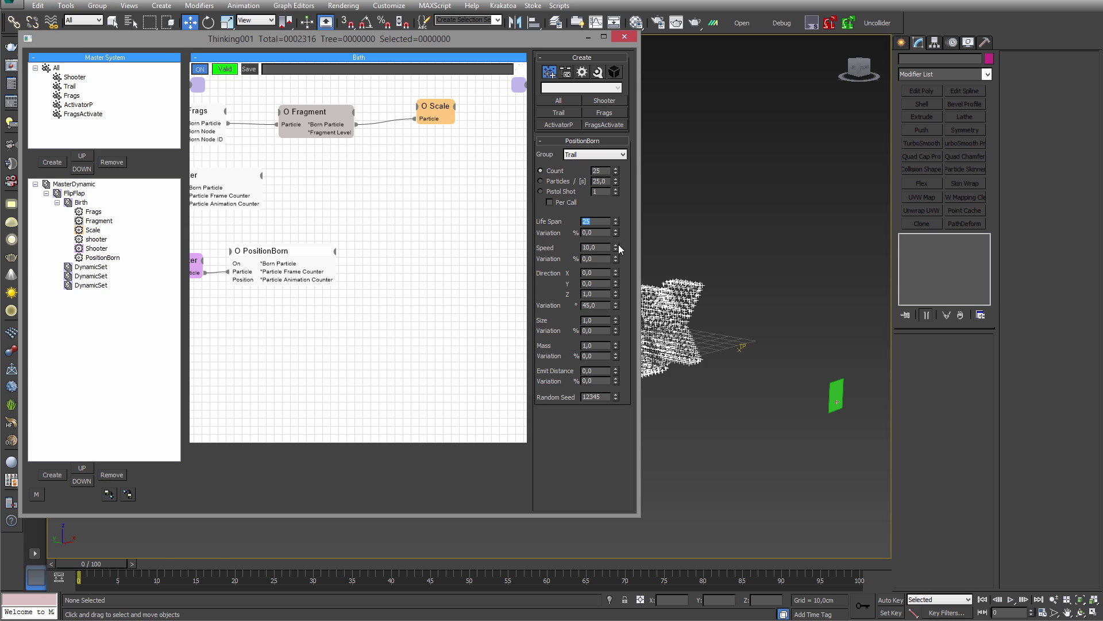
pyautogui.moveTo(431, 312)
pyautogui.mouseDown(button='middle')
pyautogui.moveTo(466, 308)
pyautogui.moveTo(432, 290)
pyautogui.mouseUp(button='middle')
# - Add a standard Scale operator to the Birth set and place it below and to the right of PositionBorn
pyautogui.rightClick(407, 254)
pyautogui.moveTo(487, 287)
pyautogui.moveTo(574, 285)
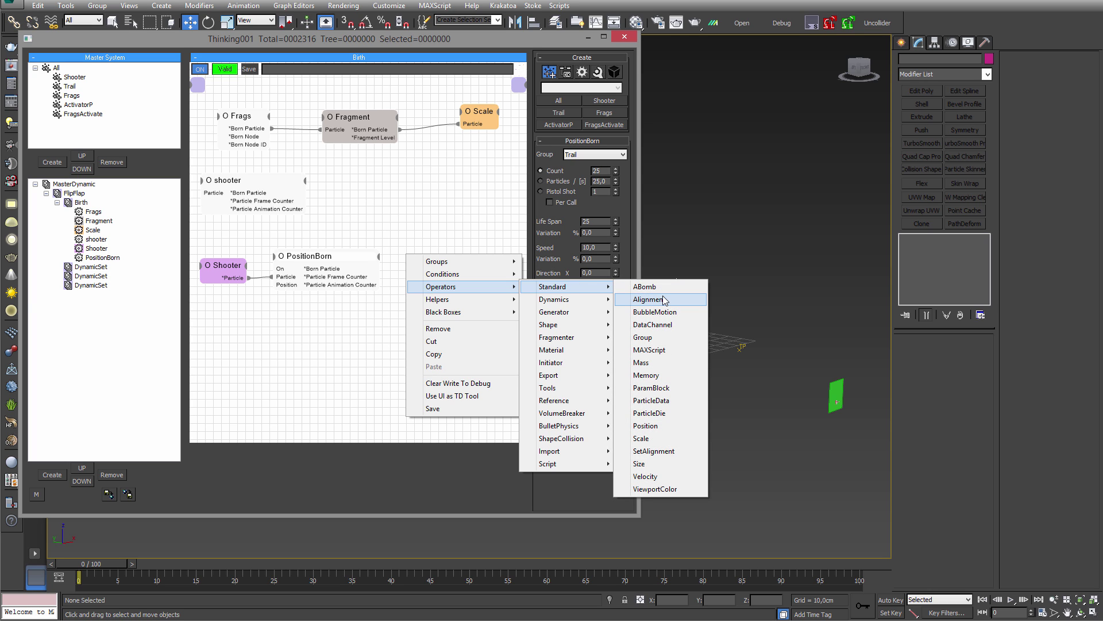
pyautogui.click(641, 438)
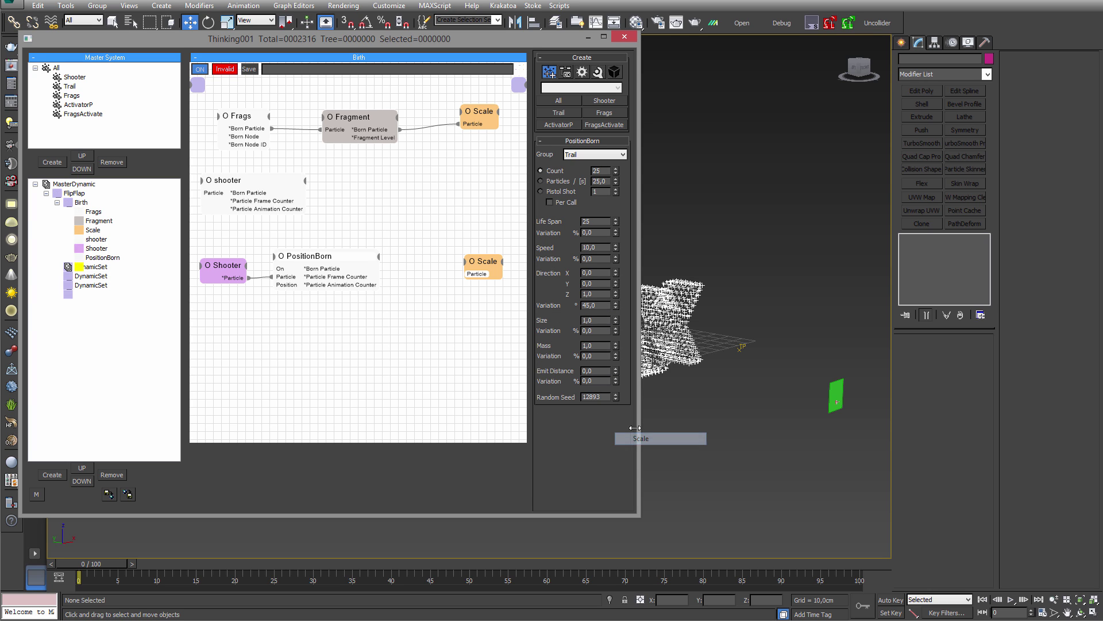
pyautogui.moveTo(487, 263); pyautogui.dragTo(468, 317)
# - Add a StdShape operator above the new Scale node and set its shape to Cube
pyautogui.rightClick(398, 237)
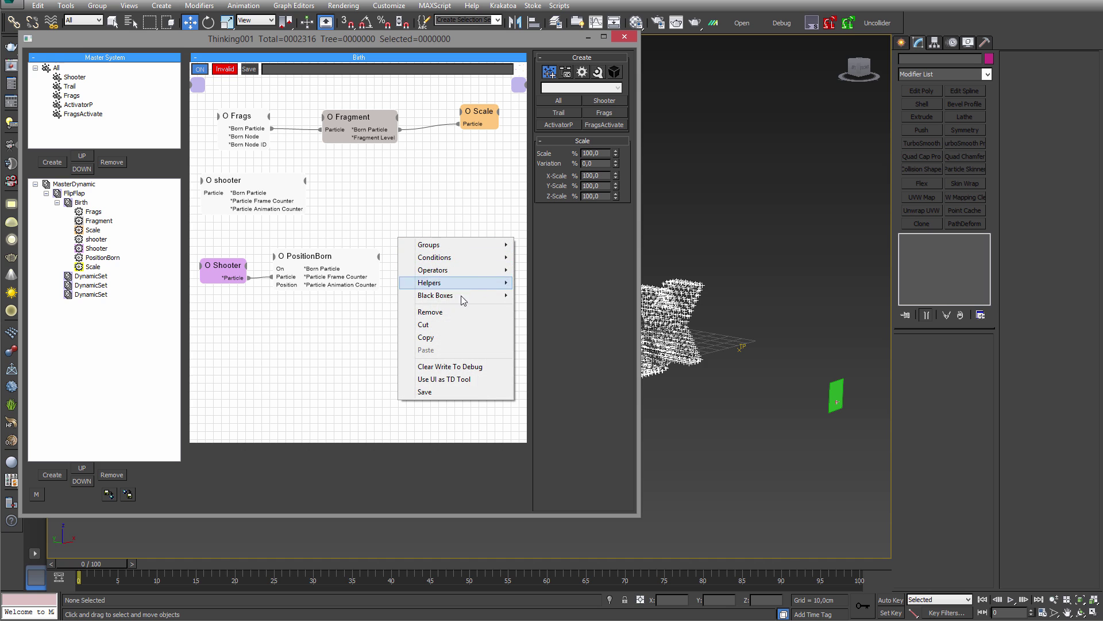
pyautogui.moveTo(472, 269)
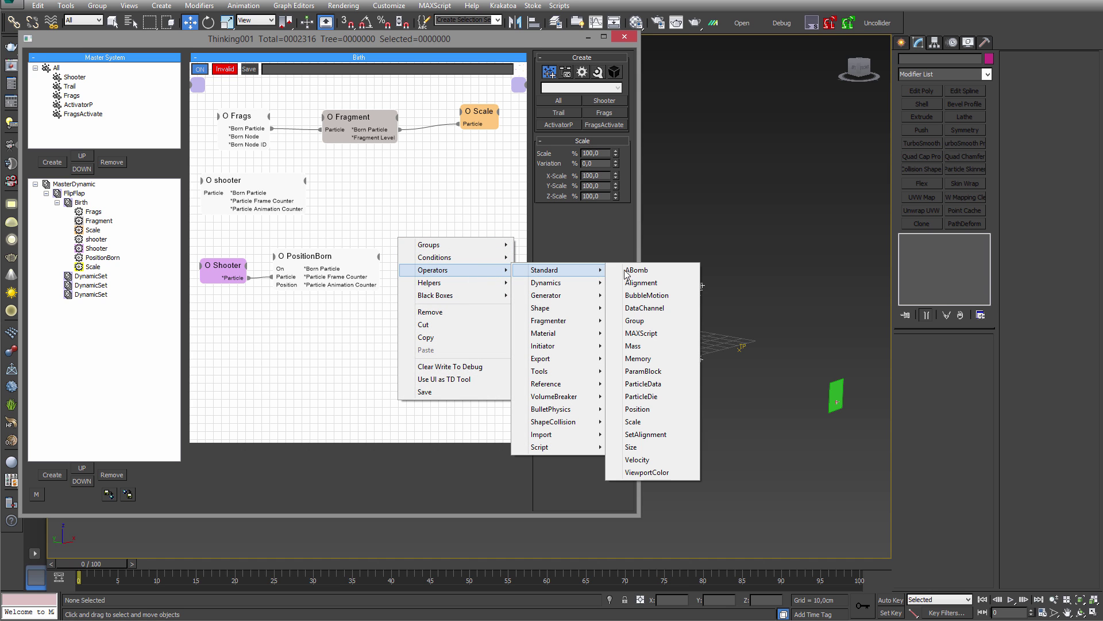
pyautogui.moveTo(556, 309)
pyautogui.click(643, 346)
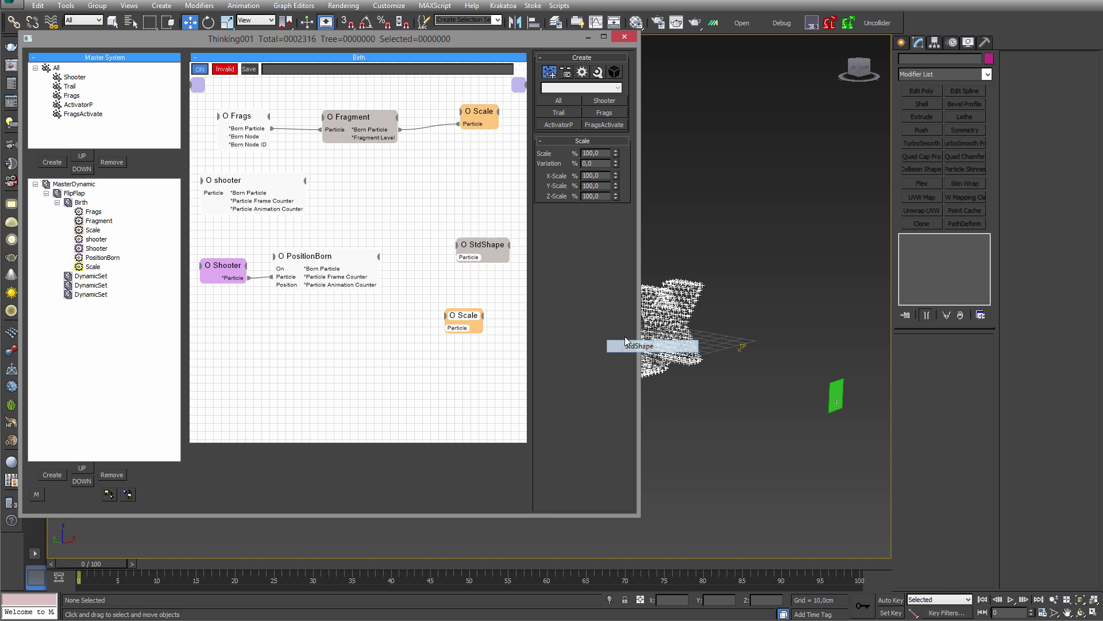
pyautogui.moveTo(479, 250); pyautogui.dragTo(470, 252)
pyautogui.click(581, 157)
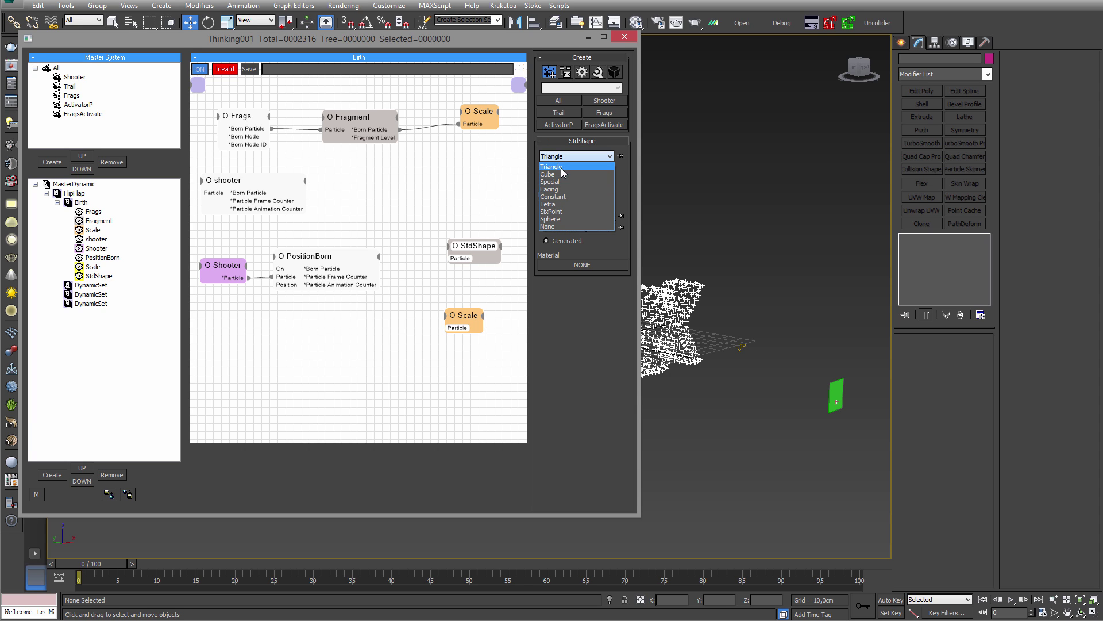
pyautogui.click(561, 174)
pyautogui.rightClick(415, 201)
pyautogui.moveTo(432, 228)
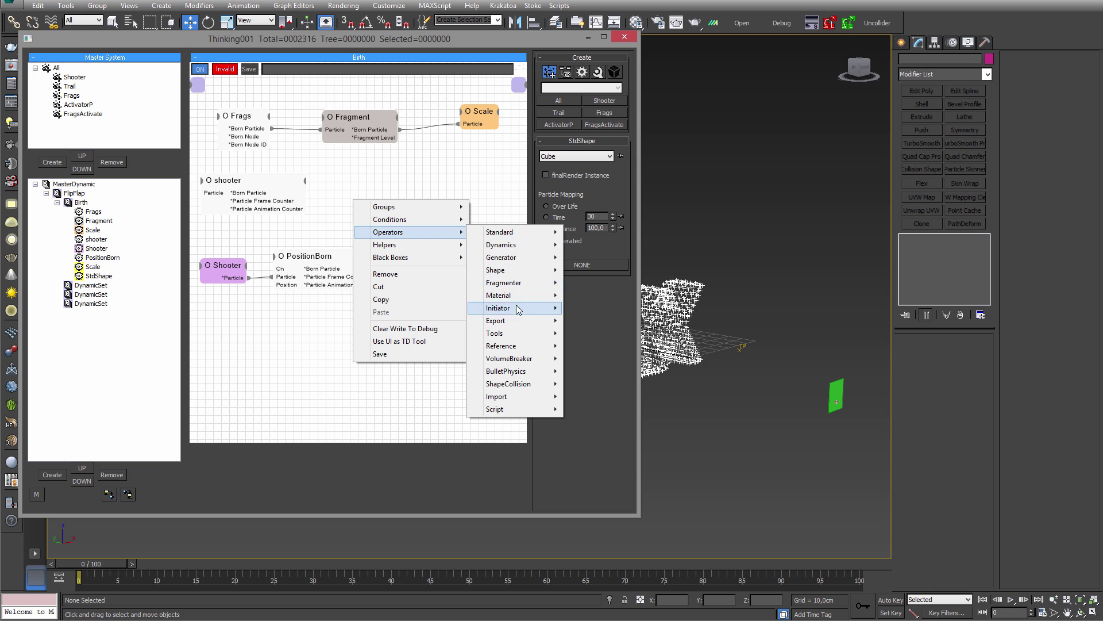
pyautogui.moveTo(538, 270)
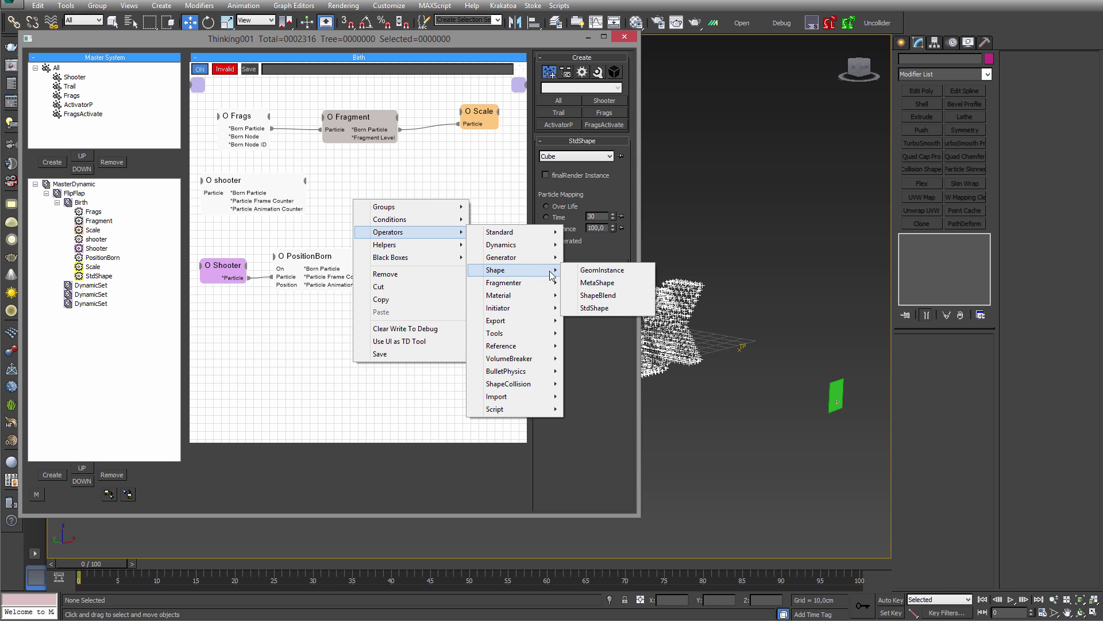
pyautogui.click(472, 190)
# - Wire PositionBorn's Born Particle output to the StdShape and new Scale inputs, then move the Scale node closer to StdShape
pyautogui.moveTo(438, 209); pyautogui.dragTo(446, 187, button='middle')
pyautogui.moveTo(464, 237); pyautogui.dragTo(346, 247)
pyautogui.moveTo(460, 310); pyautogui.dragTo(358, 247)
pyautogui.moveTo(470, 291); pyautogui.dragTo(471, 274)
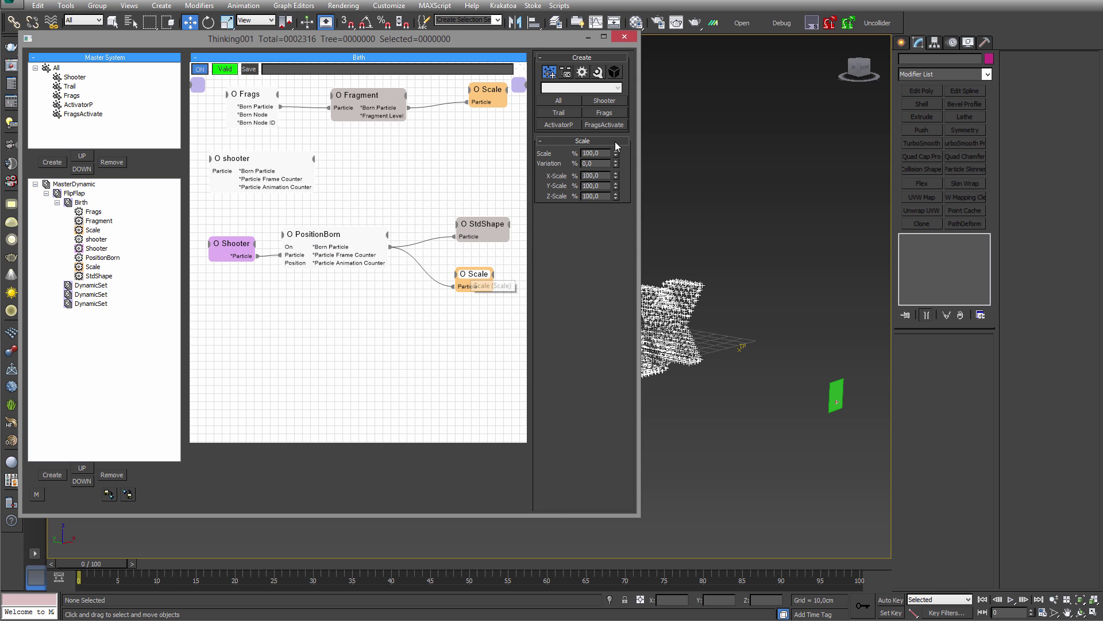
# - Set the shooter emitter's life span to 10 s and its speed to 70 cm
pyautogui.moveTo(90, 569); pyautogui.dragTo(669, 516)
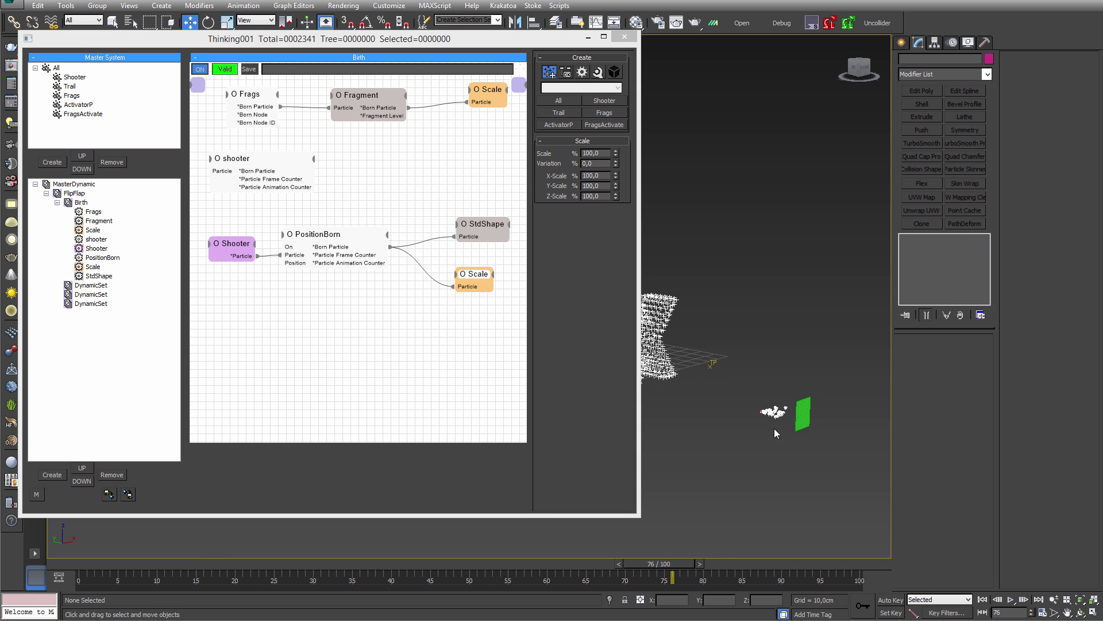
pyautogui.moveTo(650, 566); pyautogui.dragTo(607, 545)
pyautogui.click(271, 166)
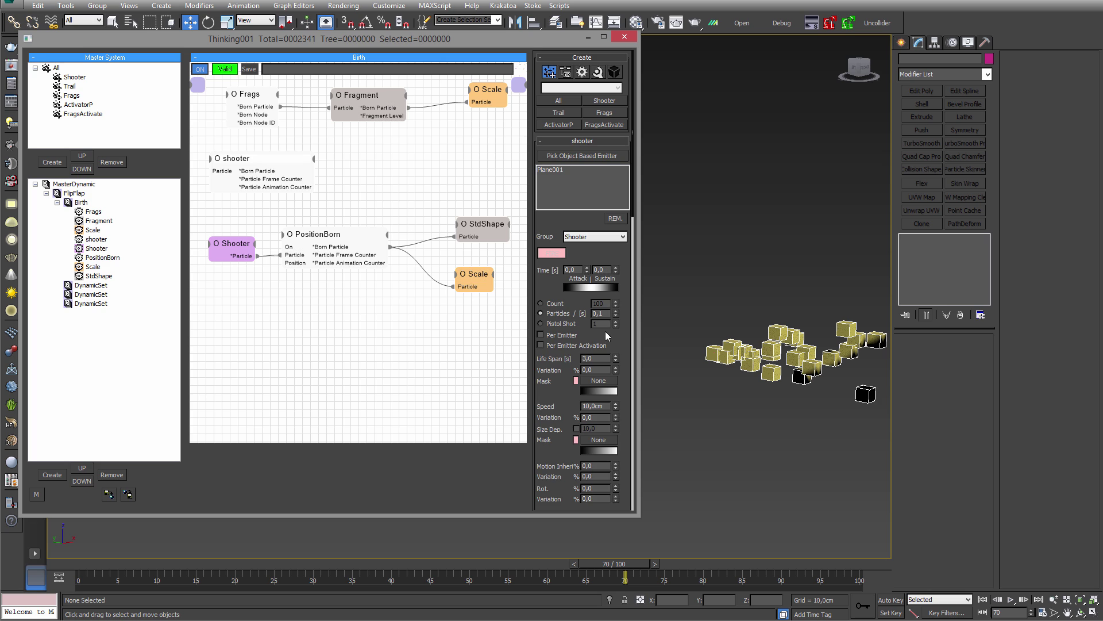
pyautogui.scroll(-3, 606, 327)
pyautogui.doubleClick(592, 268)
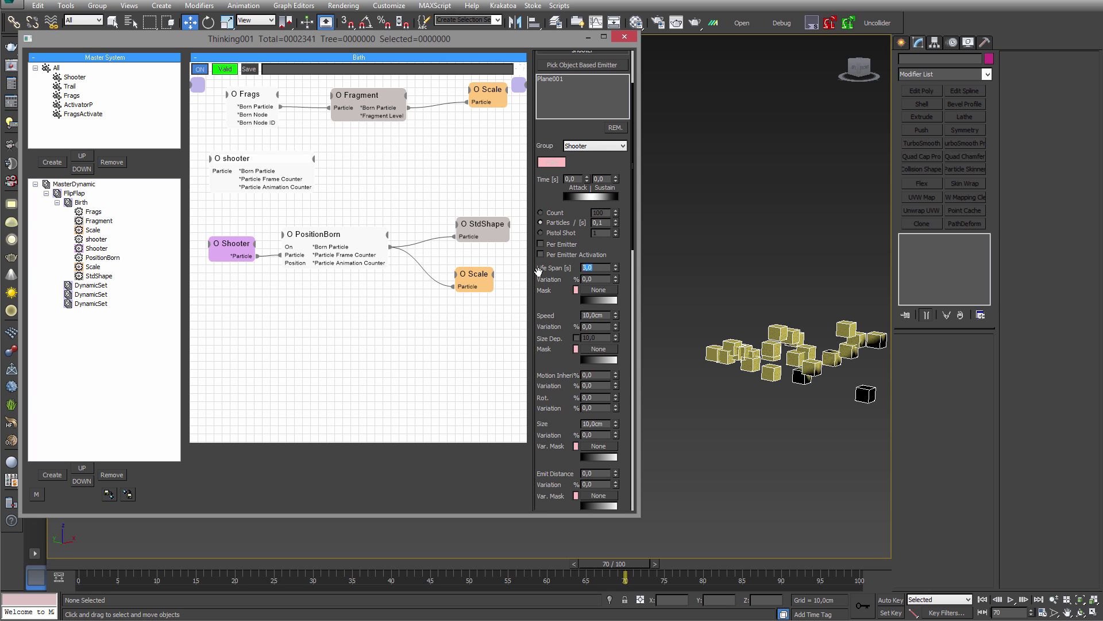
pyautogui.write('1000')
pyautogui.press('Return')
pyautogui.moveTo(564, 318); pyautogui.dragTo(528, 328)
pyautogui.write('70')
pyautogui.press('Return')
# - Scrub the animation to frame 41 to check the shooter's trail of cubes
pyautogui.click(765, 391)
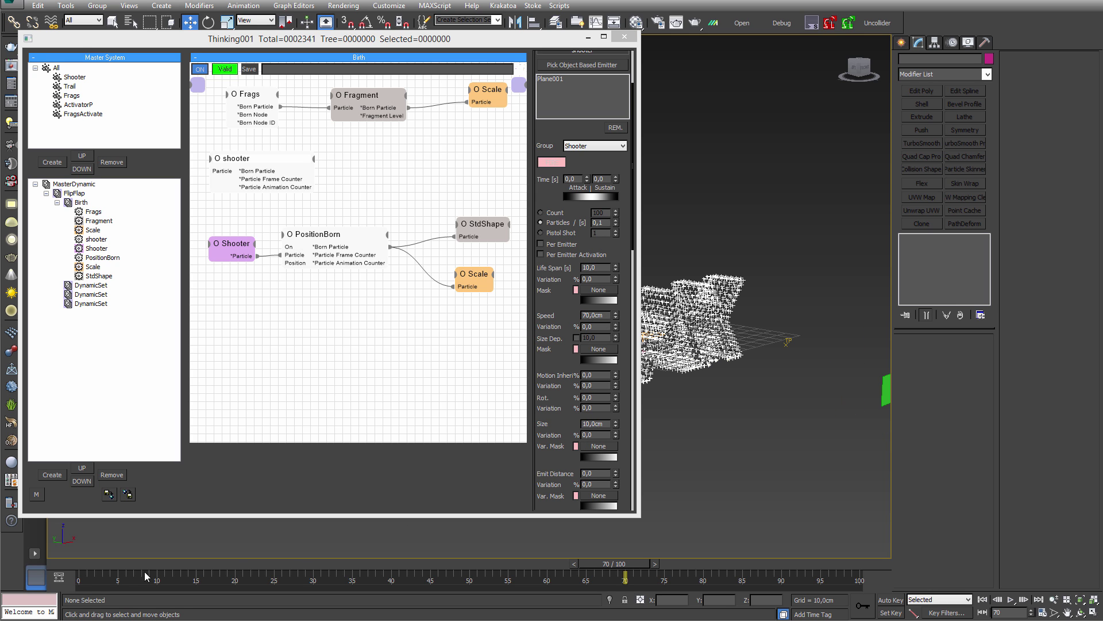
pyautogui.moveTo(115, 563); pyautogui.dragTo(347, 538)
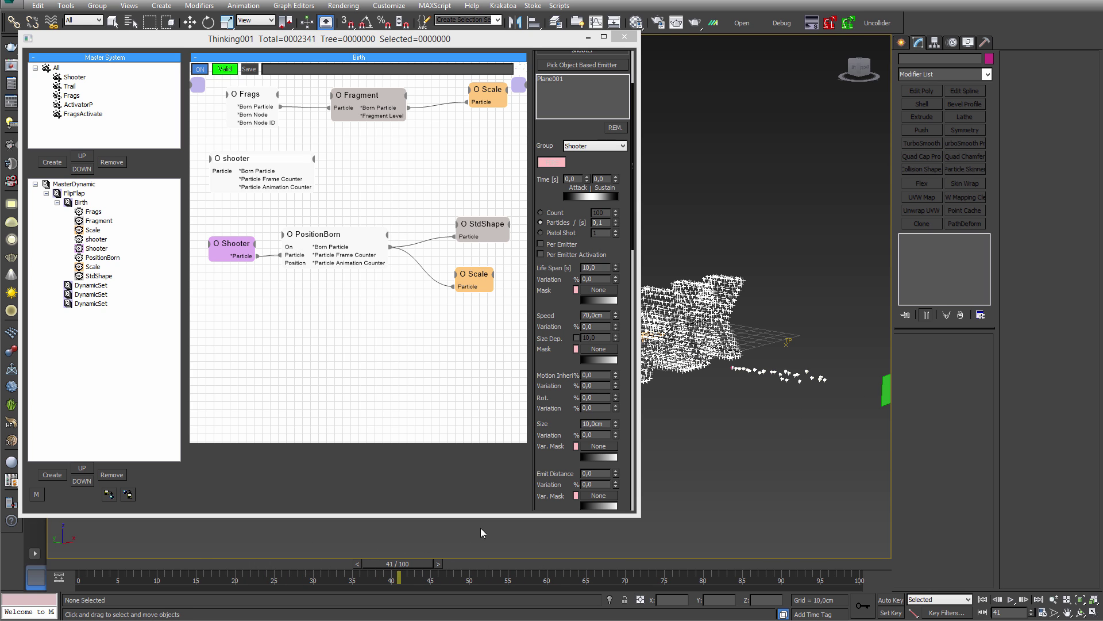
pyautogui.press('w')
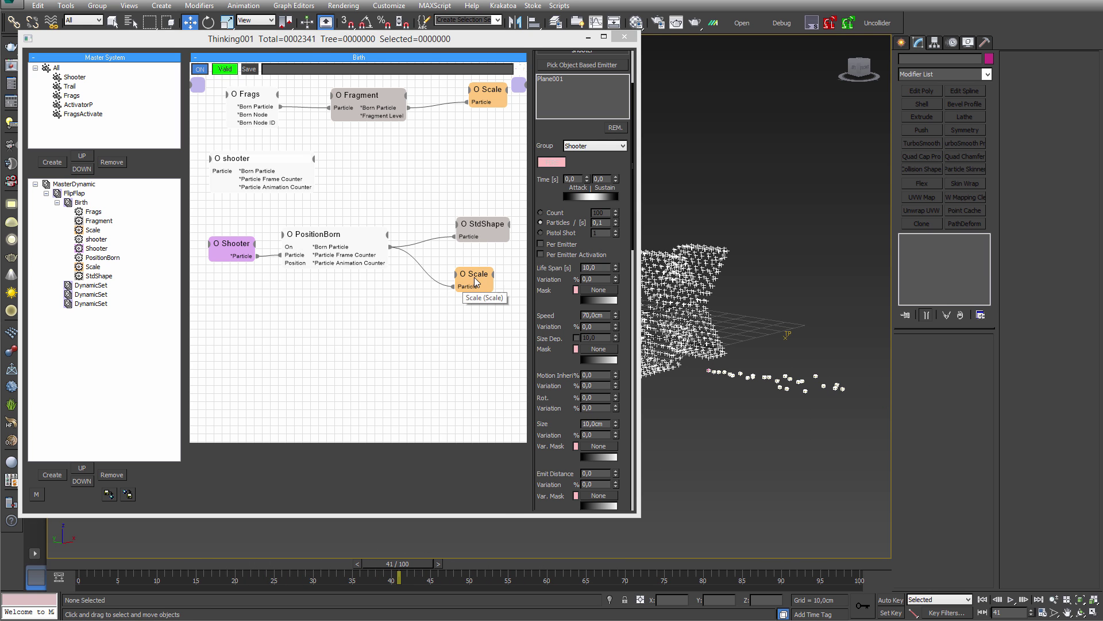
# - Tidy the positions of the trail's Scale and PositionBorn nodes and collapse the Birth set in the dynamics tree
pyautogui.moveTo(475, 280); pyautogui.dragTo(473, 275)
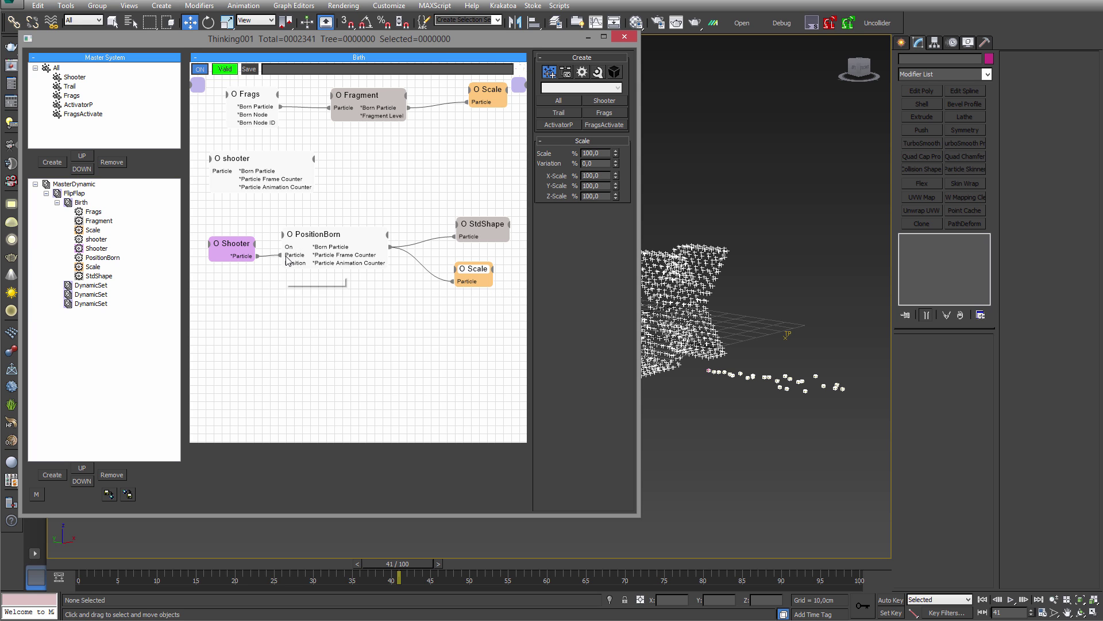
pyautogui.moveTo(287, 257); pyautogui.dragTo(299, 252)
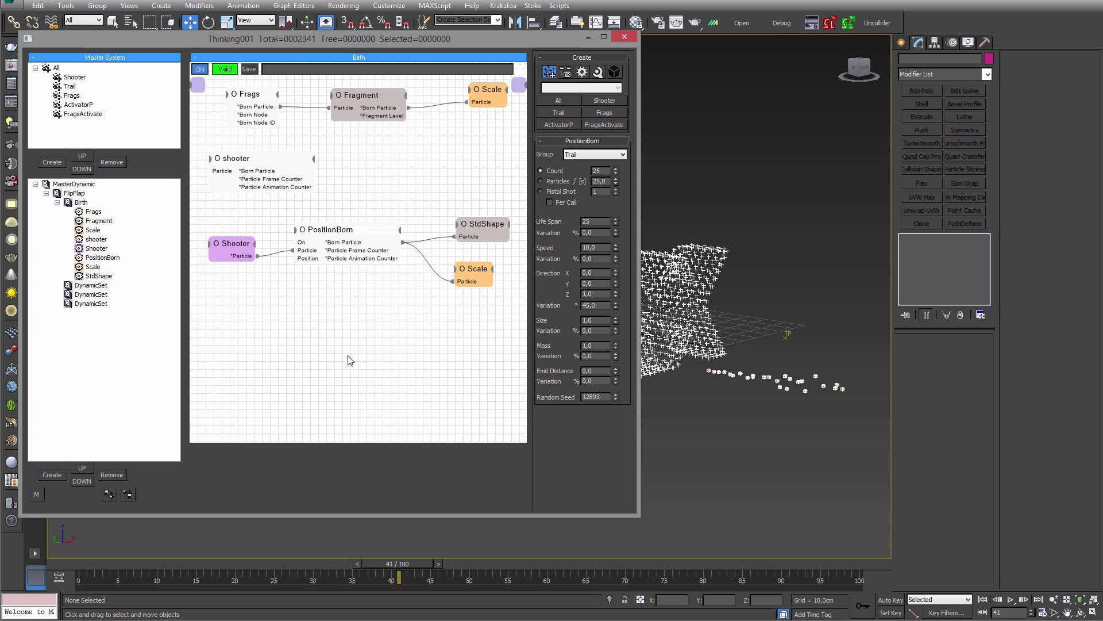
pyautogui.click(58, 203)
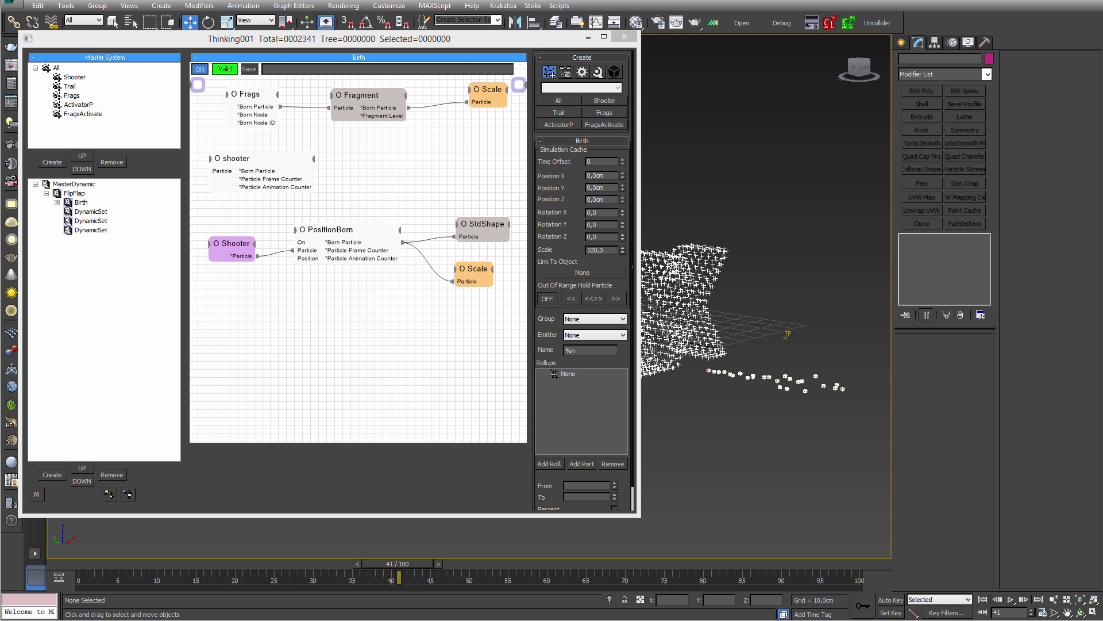
# - Rename the first DynamicSet below Birth as Hit and create two child dynamic sets inside it
pyautogui.click(91, 212)
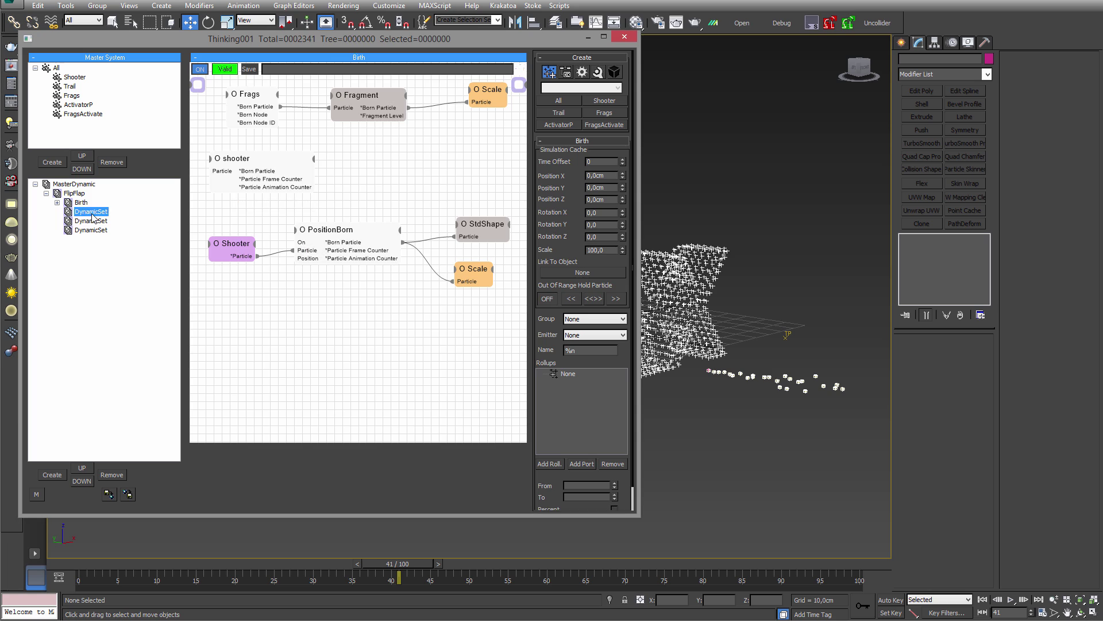
pyautogui.press('F2')
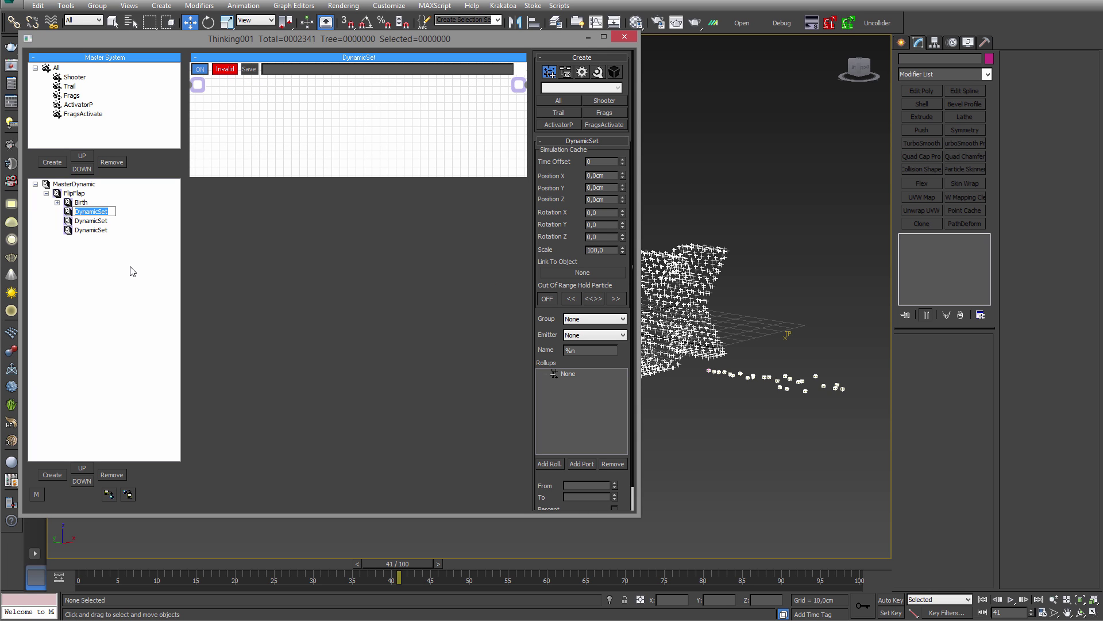
pyautogui.write('Hit')
pyautogui.press('Return')
pyautogui.click(51, 475)
pyautogui.click(51, 475)
# - Rename Hit's first child set as Inactive hit and the second as Active Hit
pyautogui.click(100, 221)
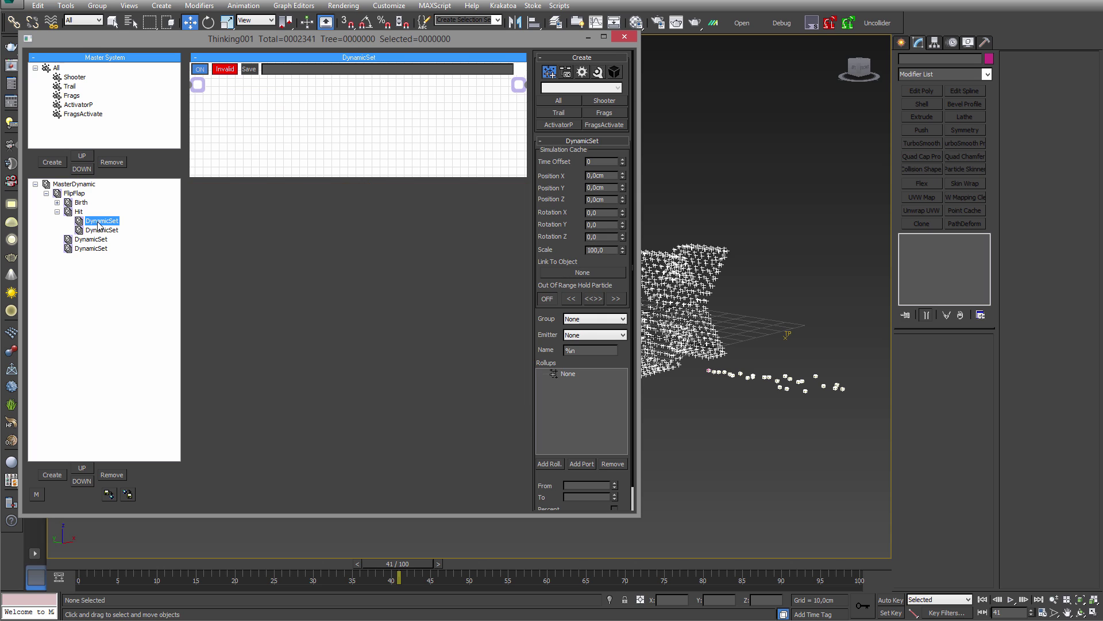
pyautogui.press('F2')
pyautogui.write('Inactive hit')
pyautogui.press('Return')
pyautogui.click(102, 230)
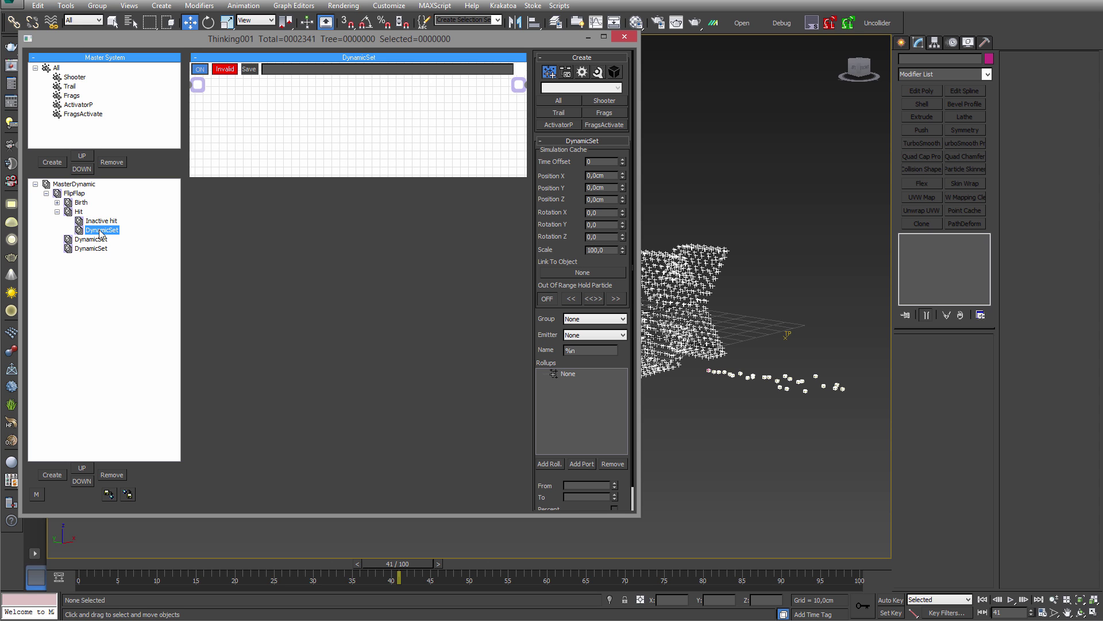
pyautogui.press('F2')
pyautogui.write('Active Hit')
pyautogui.press('Return')
# - Enlarge the empty node canvases of the Active Hit and Inactive hit sets, leaving Inactive hit open
pyautogui.moveTo(270, 177); pyautogui.dragTo(316, 375)
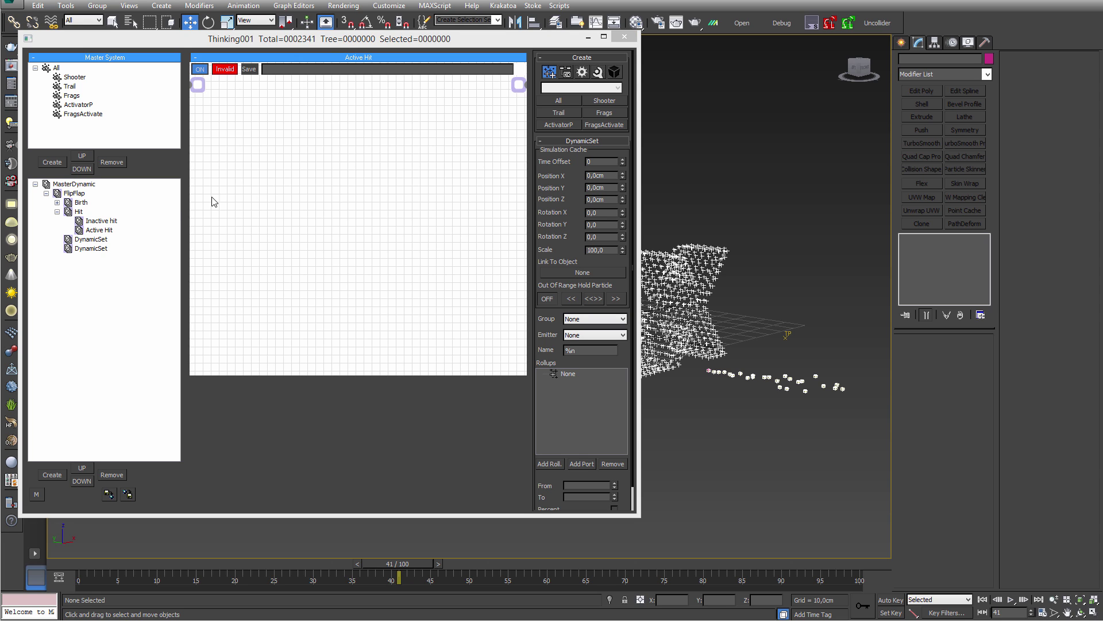
pyautogui.click(101, 221)
pyautogui.moveTo(316, 177); pyautogui.dragTo(336, 424)
pyautogui.moveTo(720, 368); pyautogui.dragTo(811, 411, button='middle')
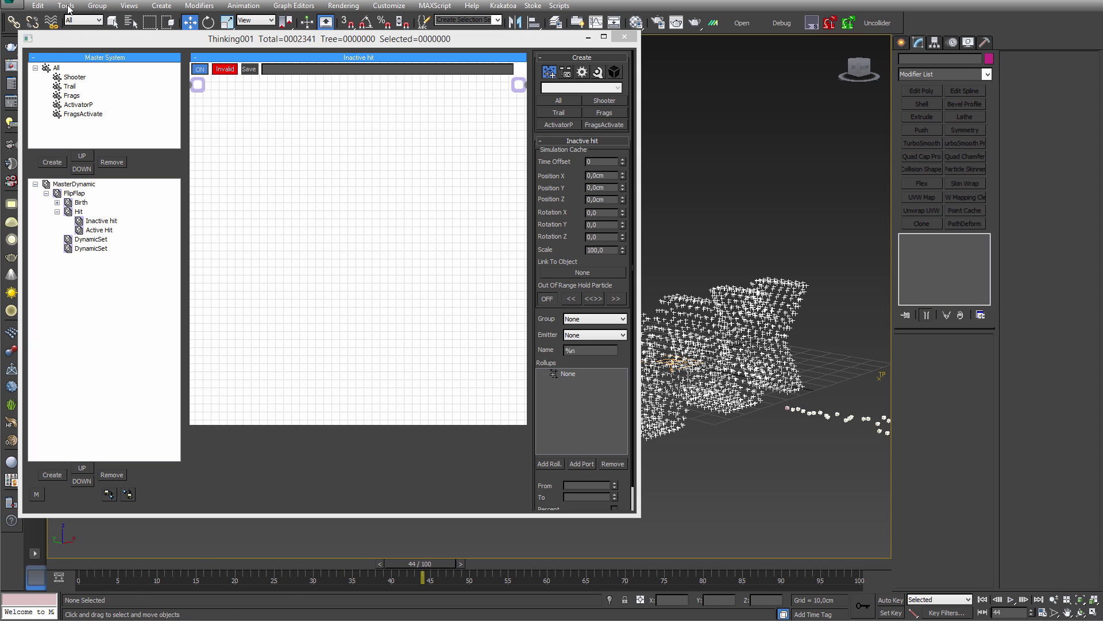
# - Change the Frags particle group's display color to red (220, 54, 54)
pyautogui.click(74, 77)
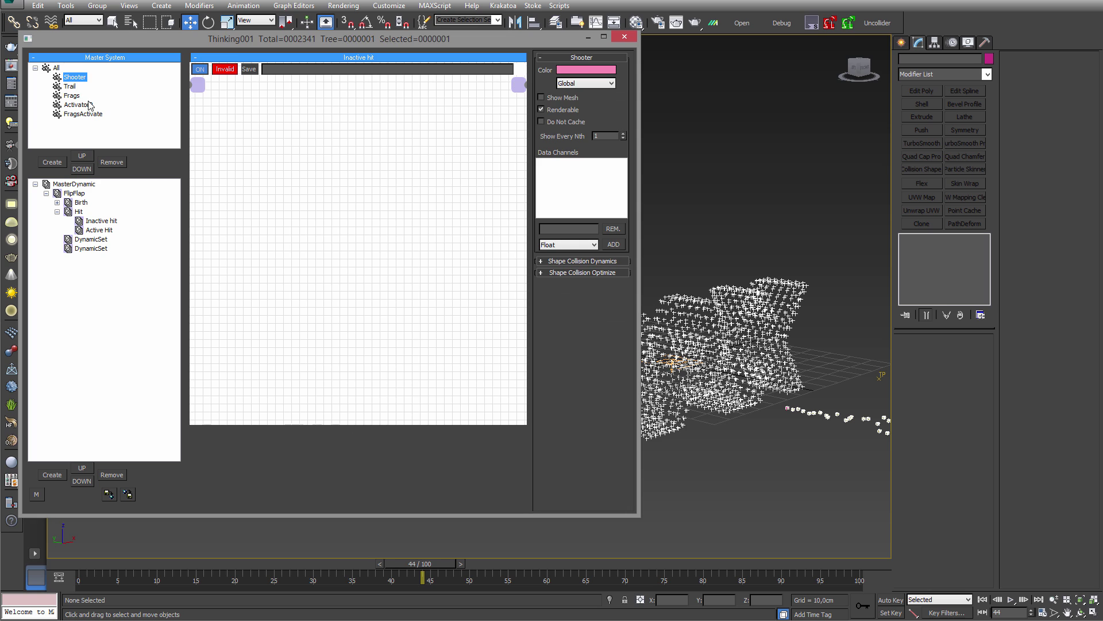
pyautogui.click(72, 96)
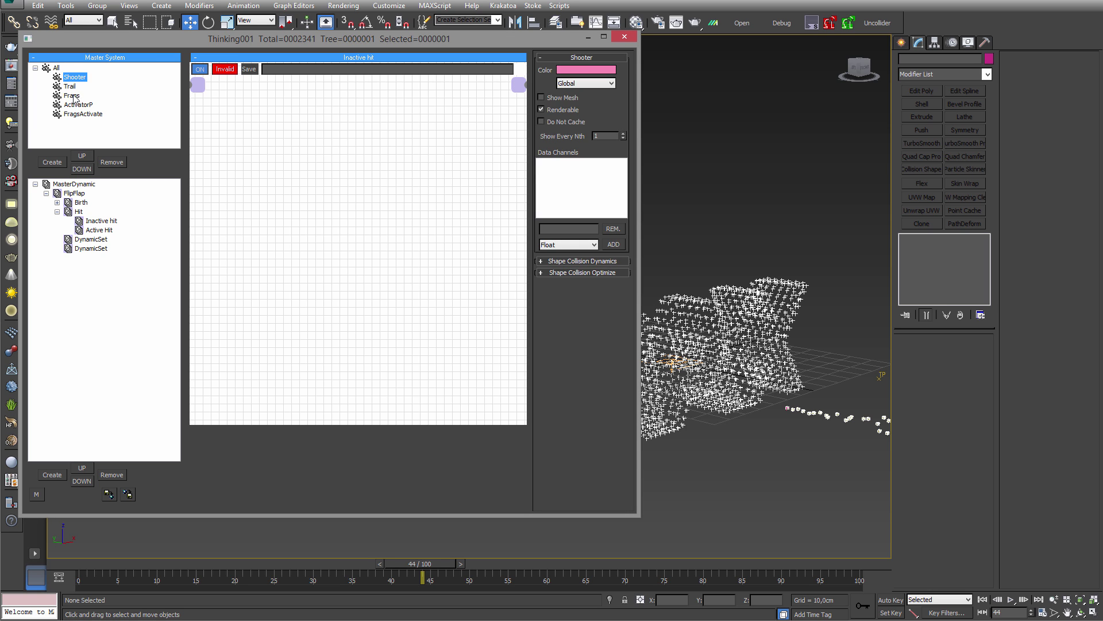
pyautogui.click(584, 70)
pyautogui.moveTo(317, 50); pyautogui.dragTo(332, 48)
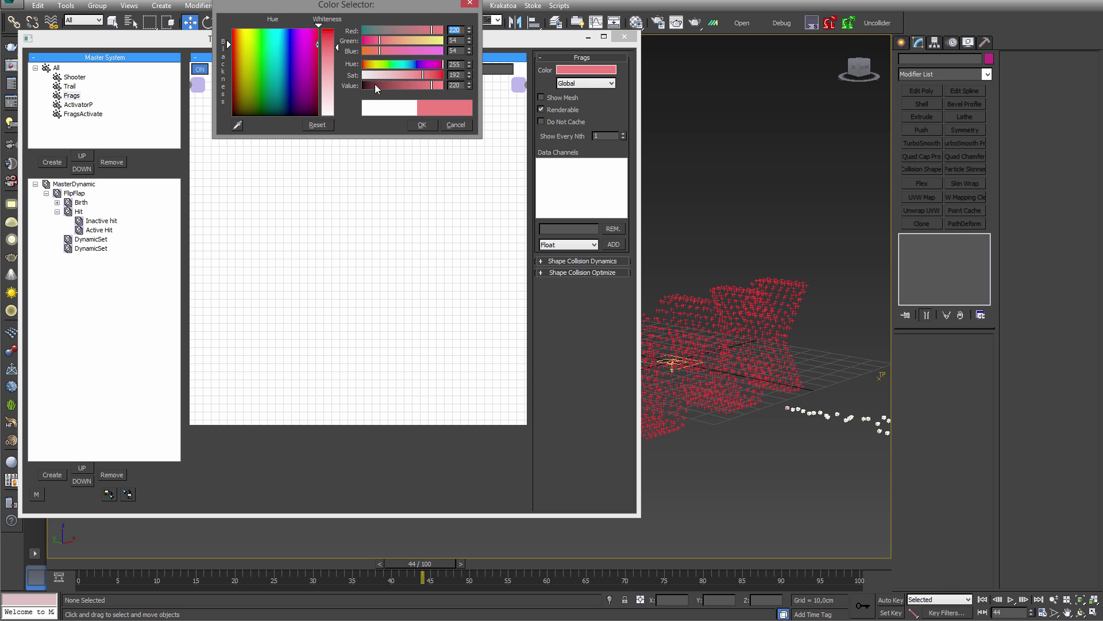
pyautogui.click(421, 124)
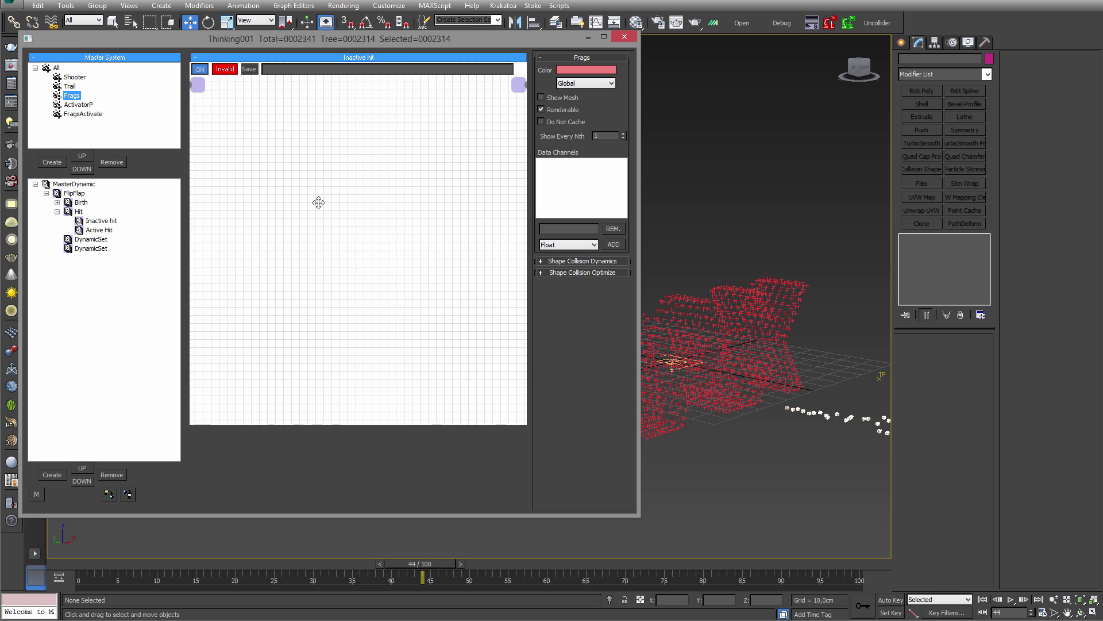
# - Add a Shooter group node to the Inactive hit set and place it near the canvas's left edge
pyautogui.rightClick(293, 173)
pyautogui.moveTo(313, 179)
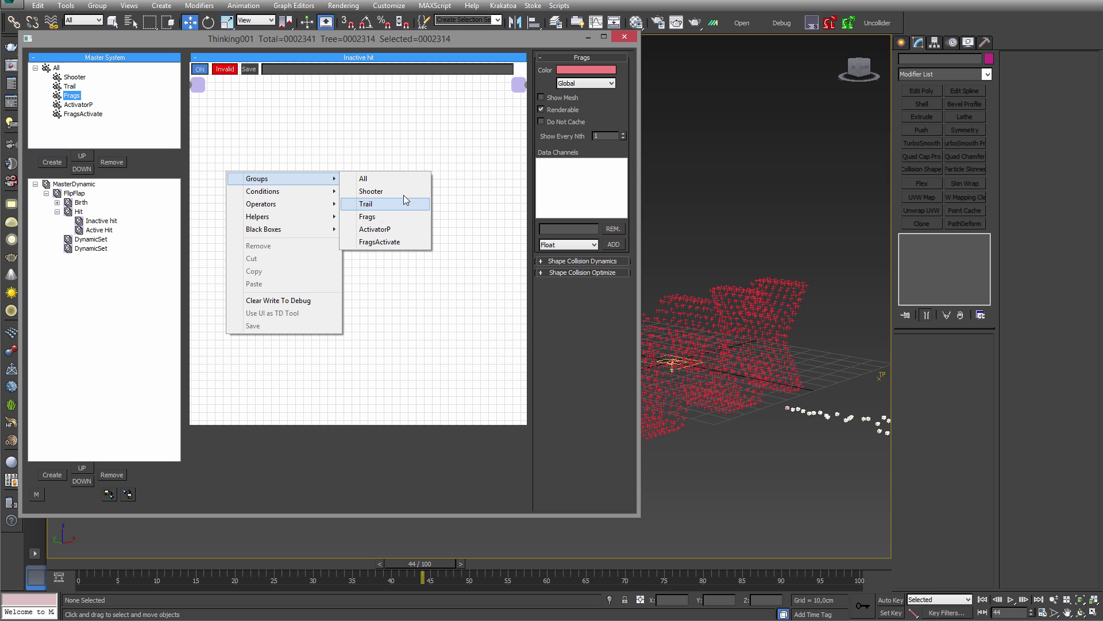
pyautogui.click(373, 191)
pyautogui.moveTo(292, 195); pyautogui.dragTo(215, 262)
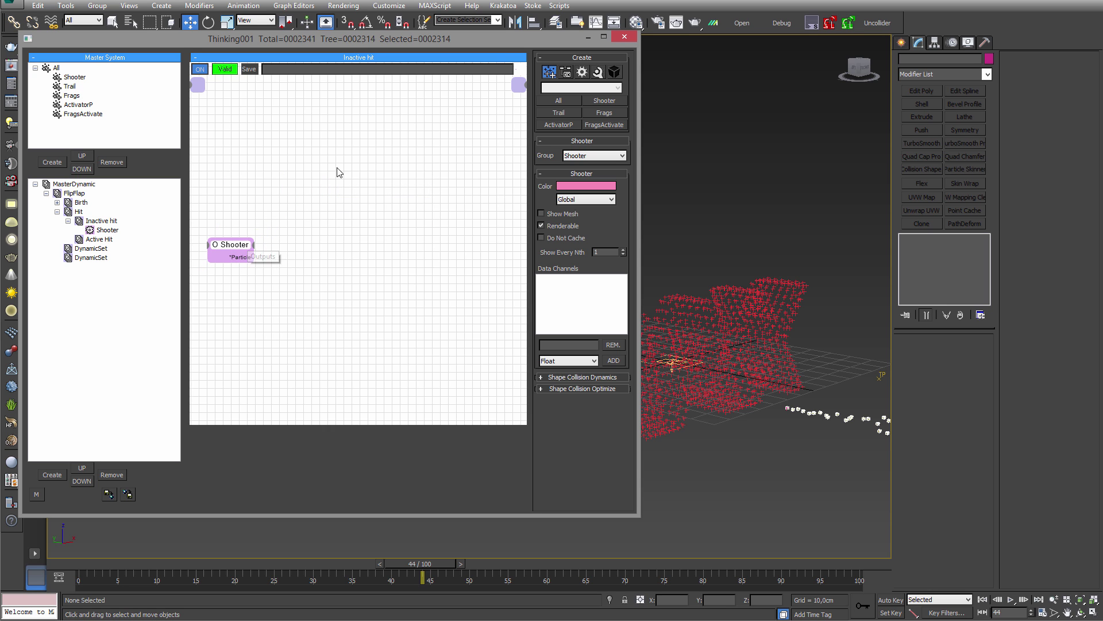
# - Add a PSearch initiator to the Inactive hit set, to the right of the Shooter node
pyautogui.rightClick(337, 170)
pyautogui.moveTo(343, 205)
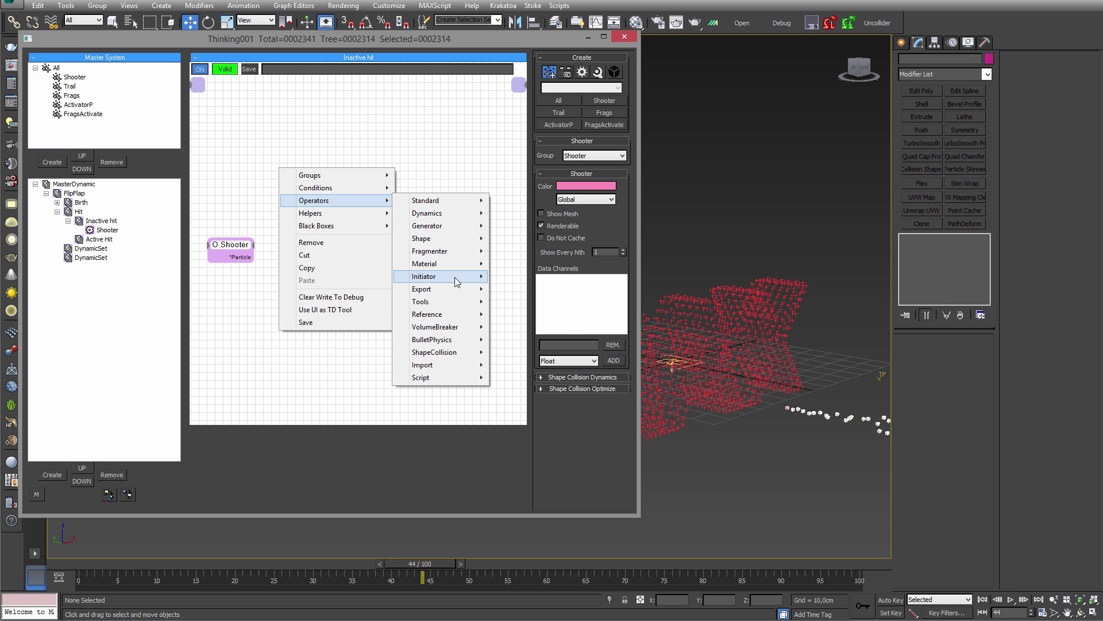
pyautogui.moveTo(454, 277)
pyautogui.click(524, 315)
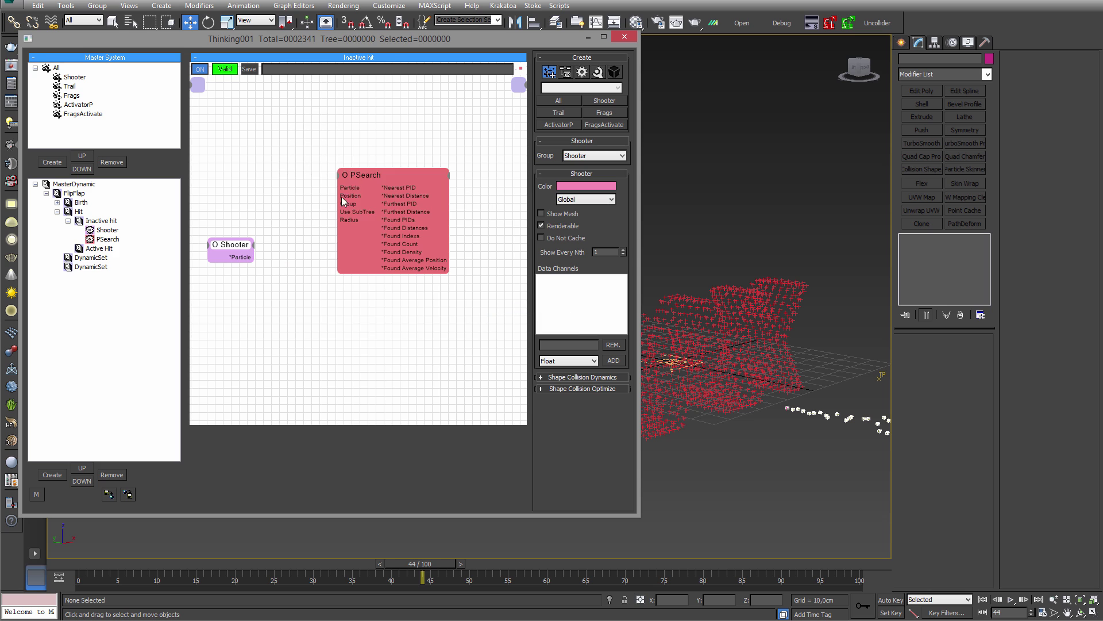
# - Set the PSearch node's search group to Frags and its radius to 15
pyautogui.moveTo(341, 197); pyautogui.dragTo(320, 172)
pyautogui.moveTo(232, 247); pyautogui.dragTo(229, 217)
pyautogui.click(440, 159)
pyautogui.click(376, 151)
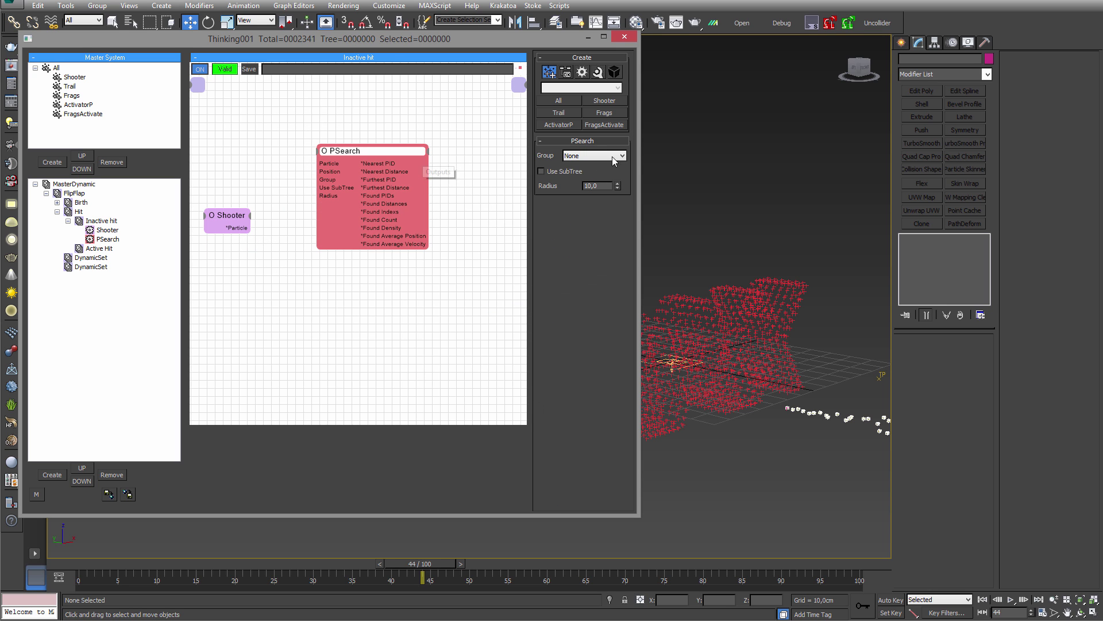
pyautogui.click(614, 156)
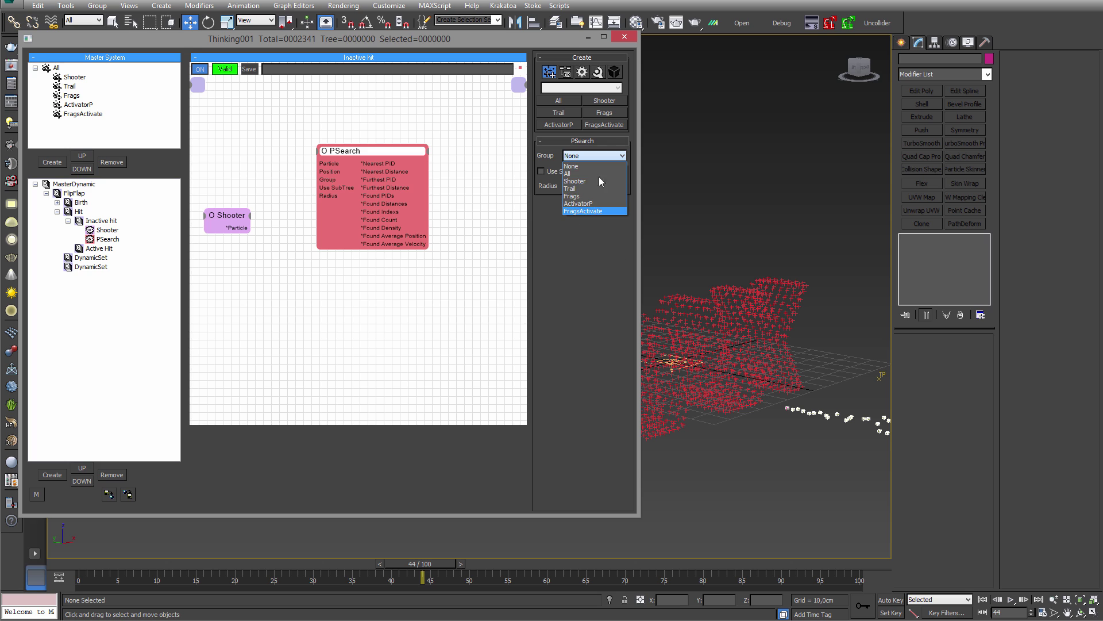
pyautogui.click(573, 196)
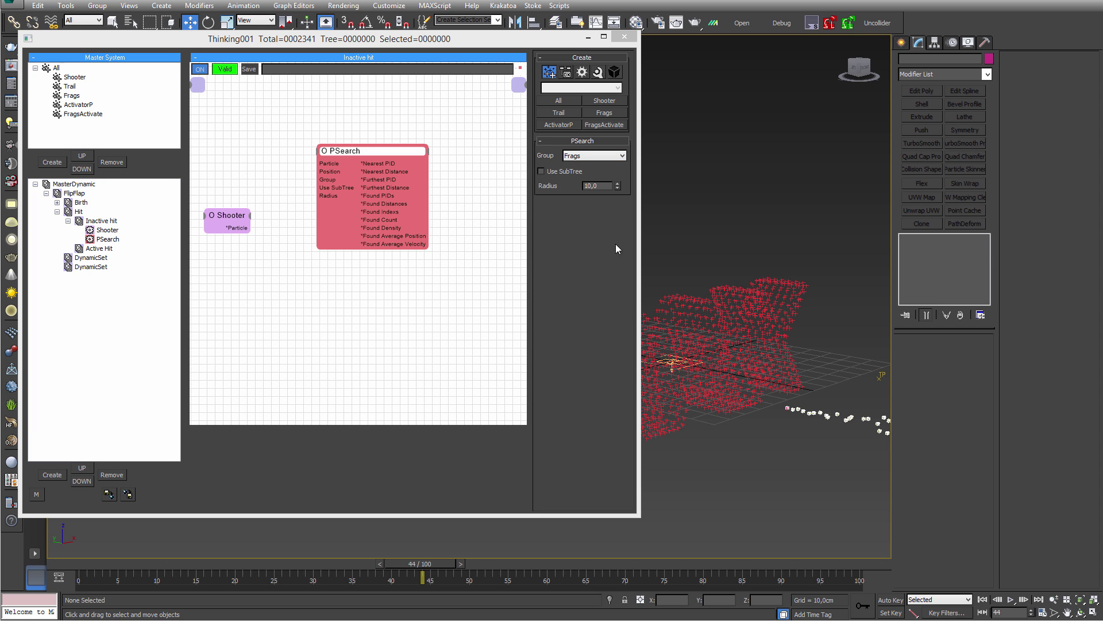
pyautogui.moveTo(614, 187); pyautogui.dragTo(545, 197)
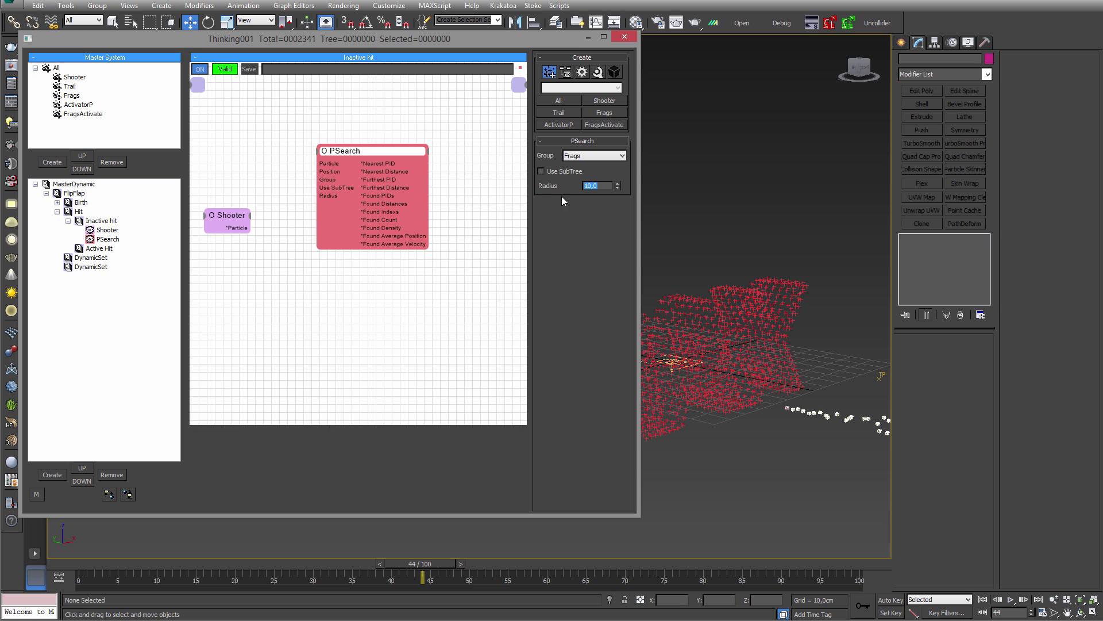
pyautogui.write('15')
pyautogui.press('Return')
# - Connect the Shooter node's Particle output to the PSearch Particle input and arrange the two nodes side by side
pyautogui.moveTo(373, 151); pyautogui.dragTo(374, 159)
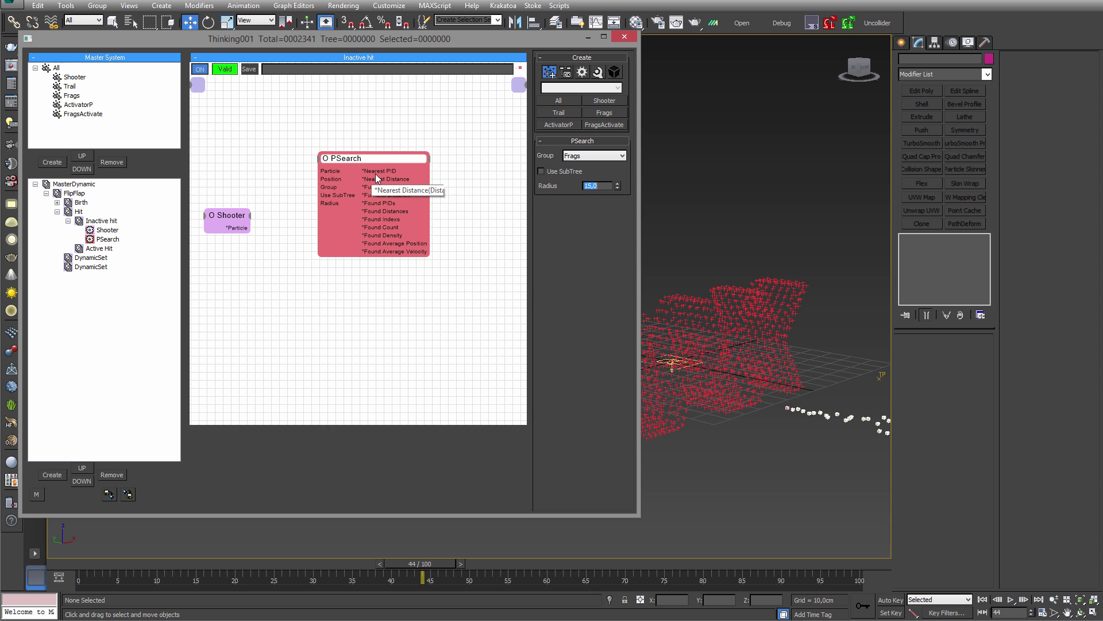
pyautogui.moveTo(240, 227); pyautogui.dragTo(361, 155)
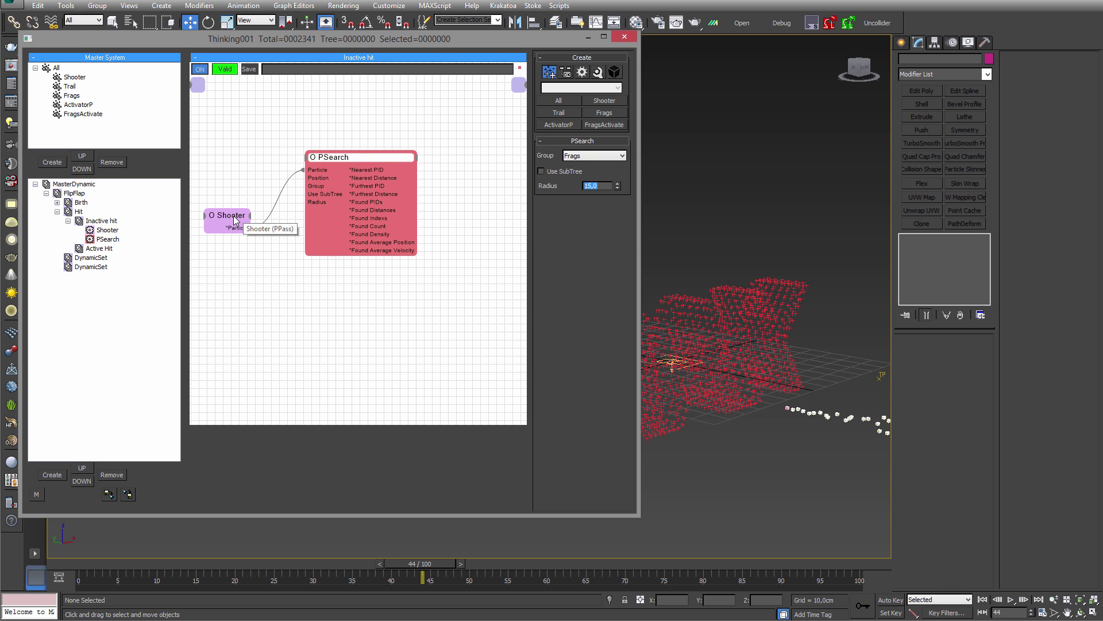
pyautogui.moveTo(234, 217); pyautogui.dragTo(231, 204)
pyautogui.moveTo(347, 156); pyautogui.dragTo(347, 132)
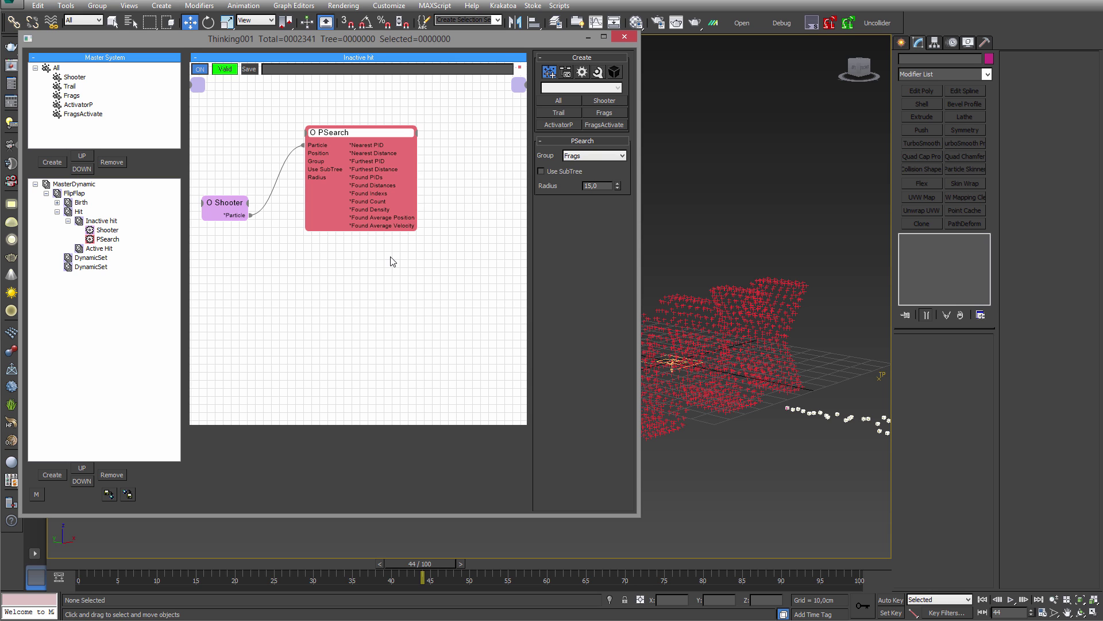
pyautogui.moveTo(343, 143); pyautogui.dragTo(325, 145)
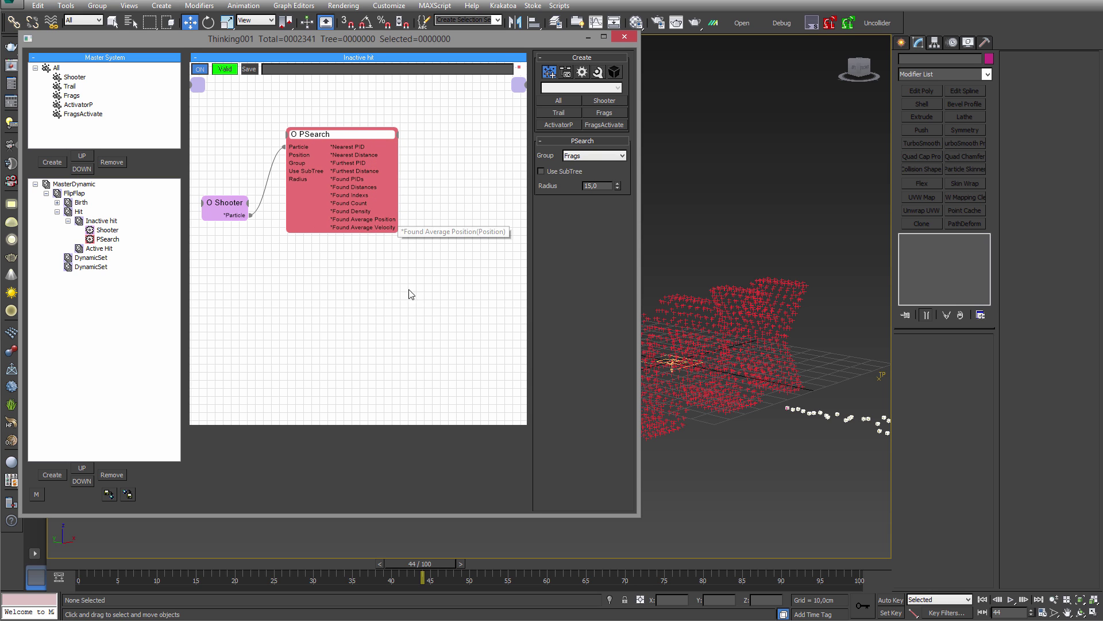
# - Add a PositionBorn generator to the Inactive hit set, below and to the right of the PSearch node
pyautogui.rightClick(384, 284)
pyautogui.moveTo(427, 315)
pyautogui.moveTo(478, 319)
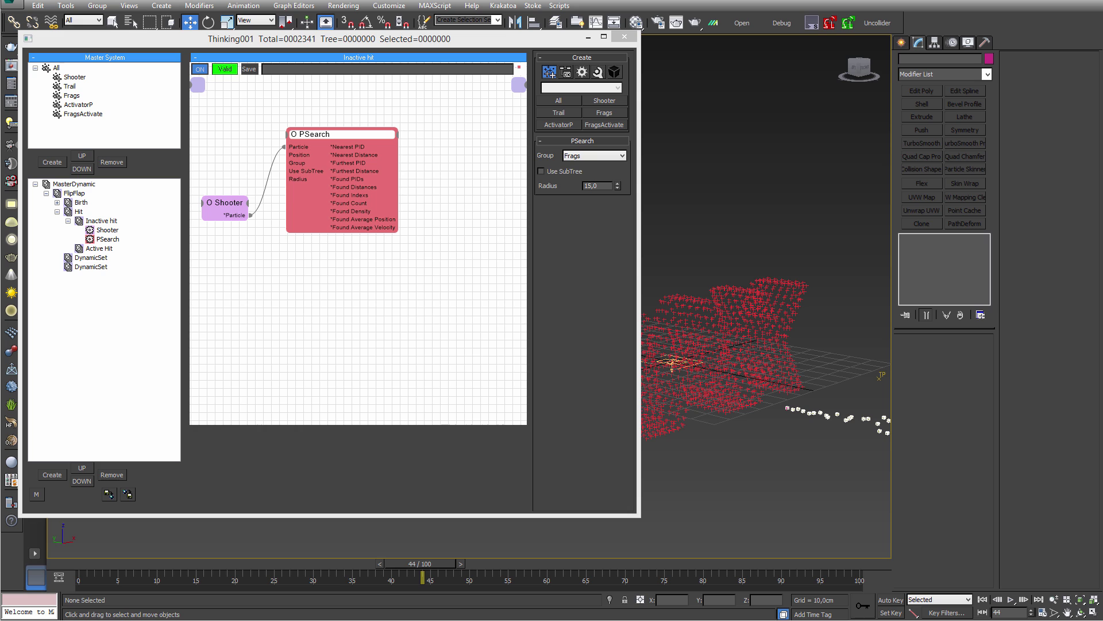
pyautogui.moveTo(392, 318); pyautogui.dragTo(338, 340, button='middle')
pyautogui.rightClick(341, 314)
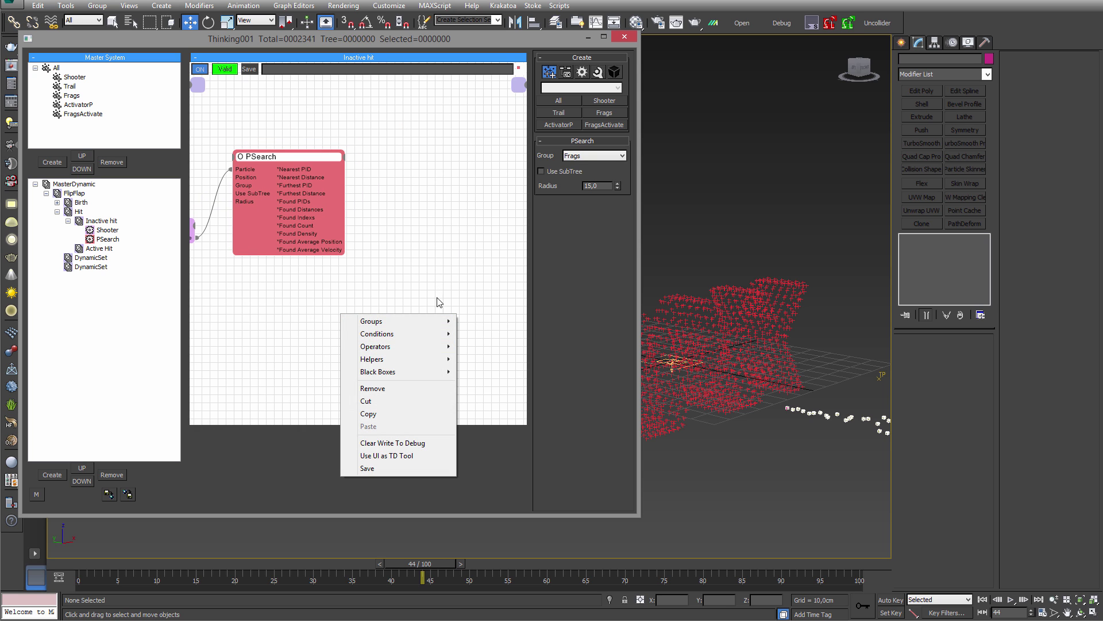
pyautogui.moveTo(420, 347)
pyautogui.moveTo(512, 372)
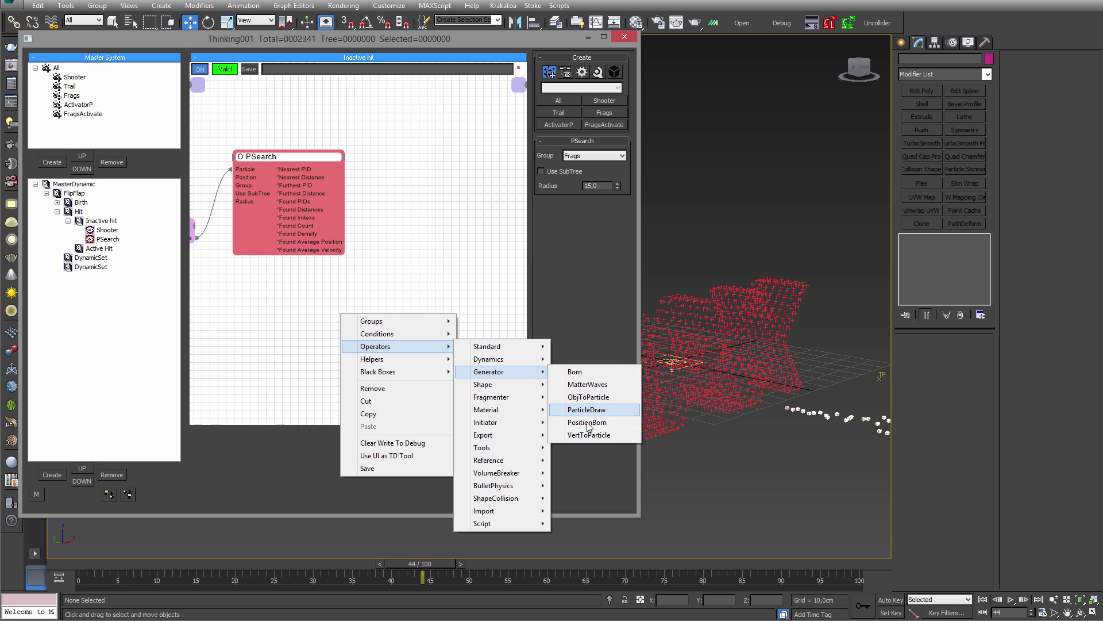
pyautogui.click(588, 424)
pyautogui.moveTo(284, 348); pyautogui.dragTo(343, 345, button='middle')
pyautogui.moveTo(428, 322); pyautogui.dragTo(441, 321)
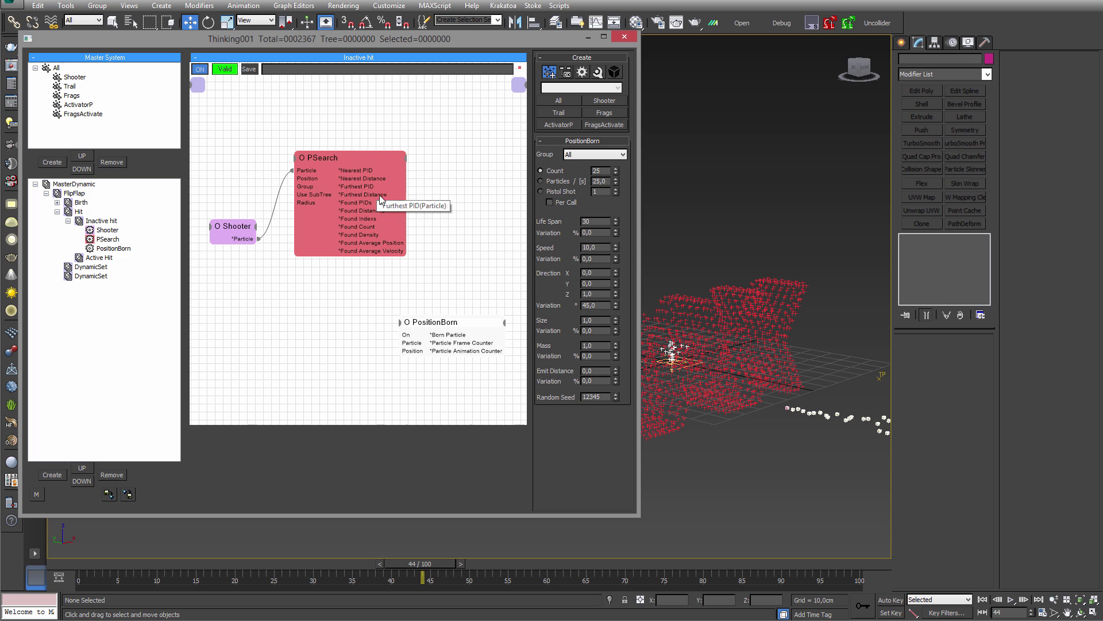
# - Connect PSearch's Found Indexs output to PositionBorn's On input and space out the three nodes
pyautogui.moveTo(363, 219); pyautogui.dragTo(399, 334)
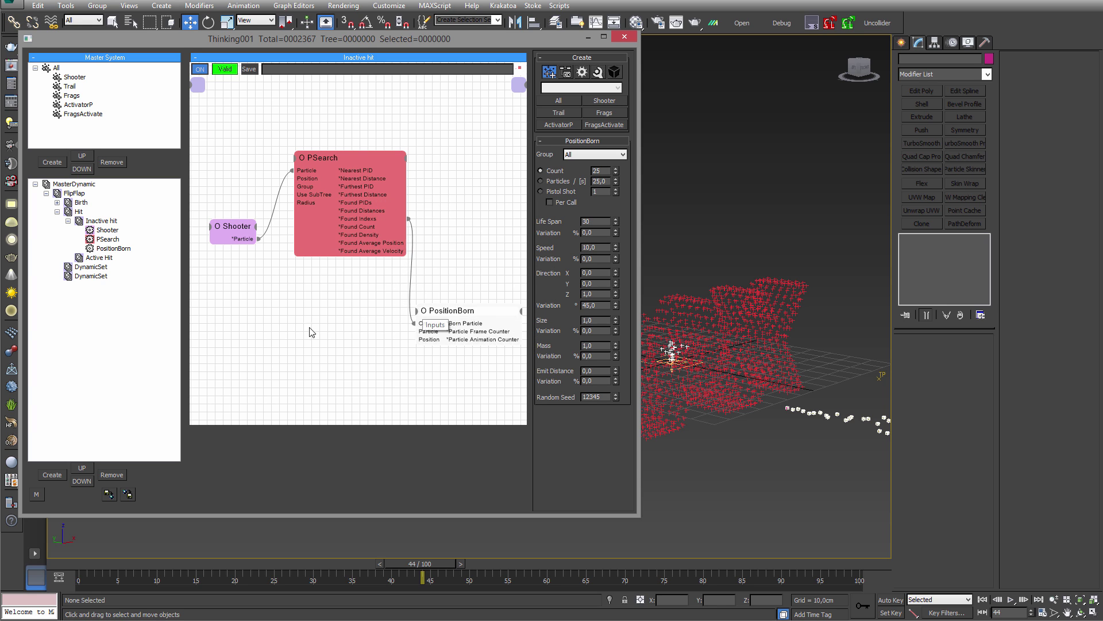
pyautogui.moveTo(310, 330); pyautogui.dragTo(257, 313, button='middle')
pyautogui.moveTo(400, 302); pyautogui.dragTo(434, 293)
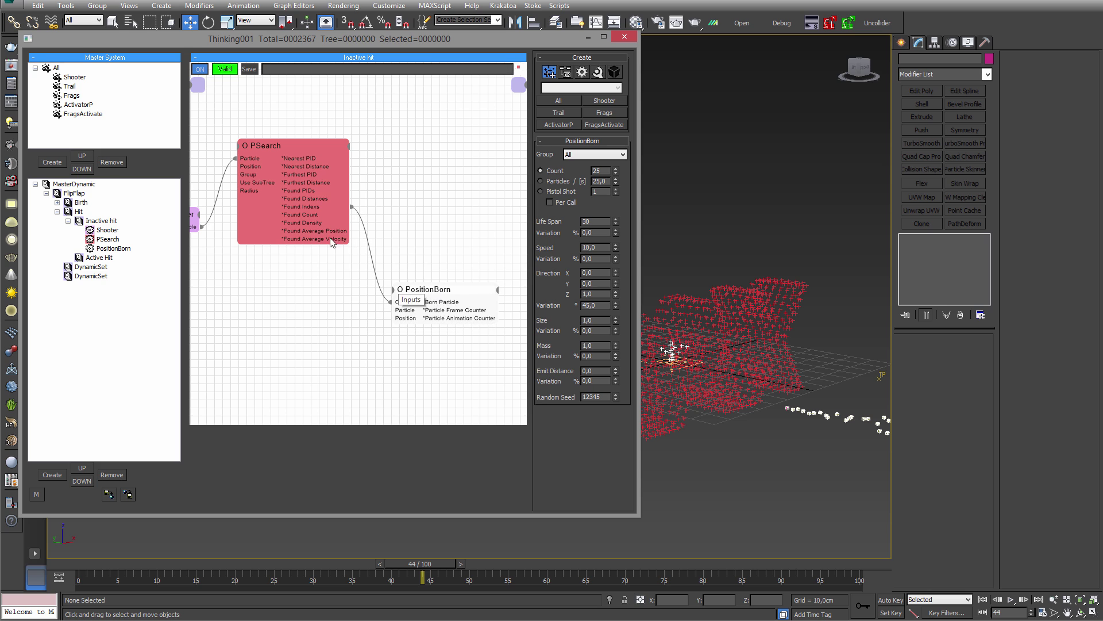
pyautogui.moveTo(295, 144); pyautogui.dragTo(302, 152)
pyautogui.moveTo(296, 281); pyautogui.dragTo(354, 287, button='middle')
pyautogui.moveTo(236, 219); pyautogui.dragTo(226, 221)
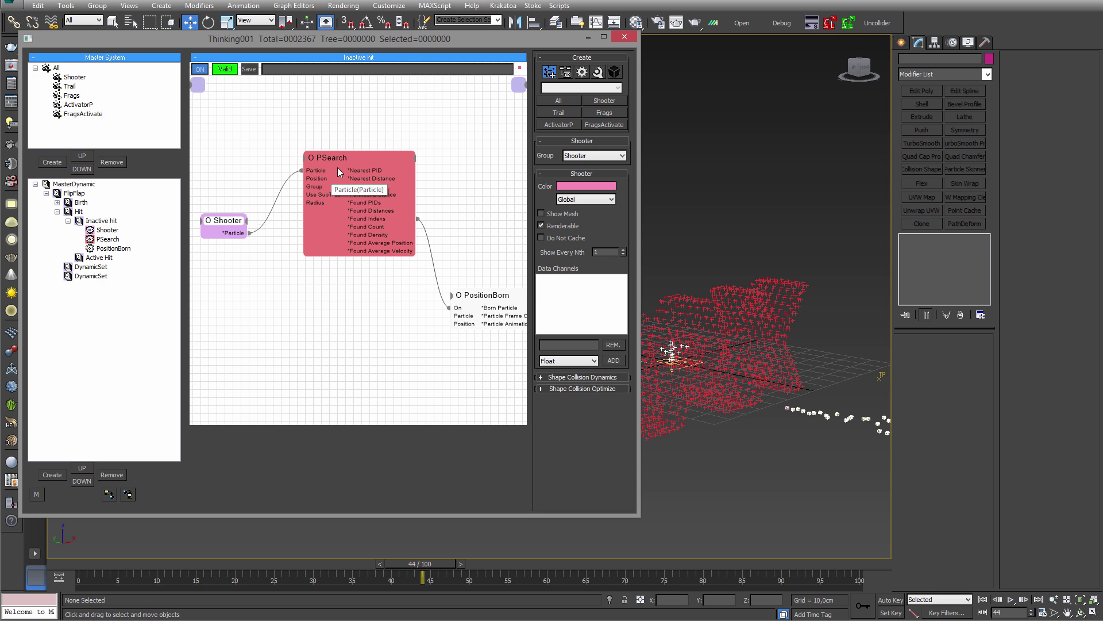
pyautogui.moveTo(342, 159); pyautogui.dragTo(329, 164)
pyautogui.moveTo(490, 297)
pyautogui.mouseDown()
pyautogui.moveTo(462, 305)
pyautogui.moveTo(473, 306)
pyautogui.mouseUp()
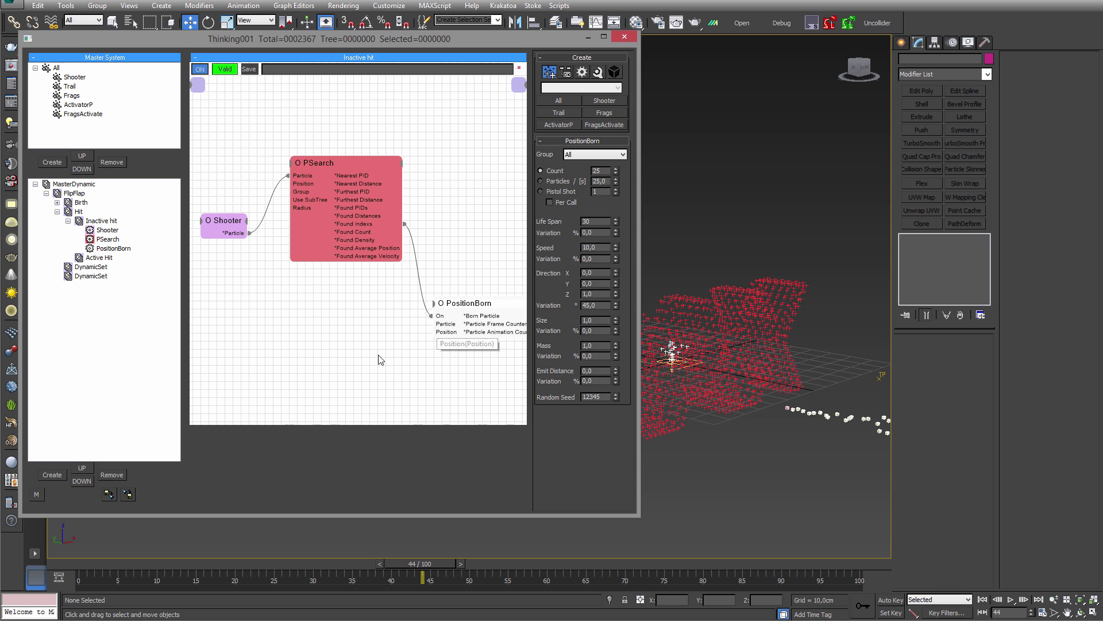
pyautogui.moveTo(380, 347); pyautogui.dragTo(301, 327, button='middle')
pyautogui.moveTo(394, 287); pyautogui.dragTo(401, 283)
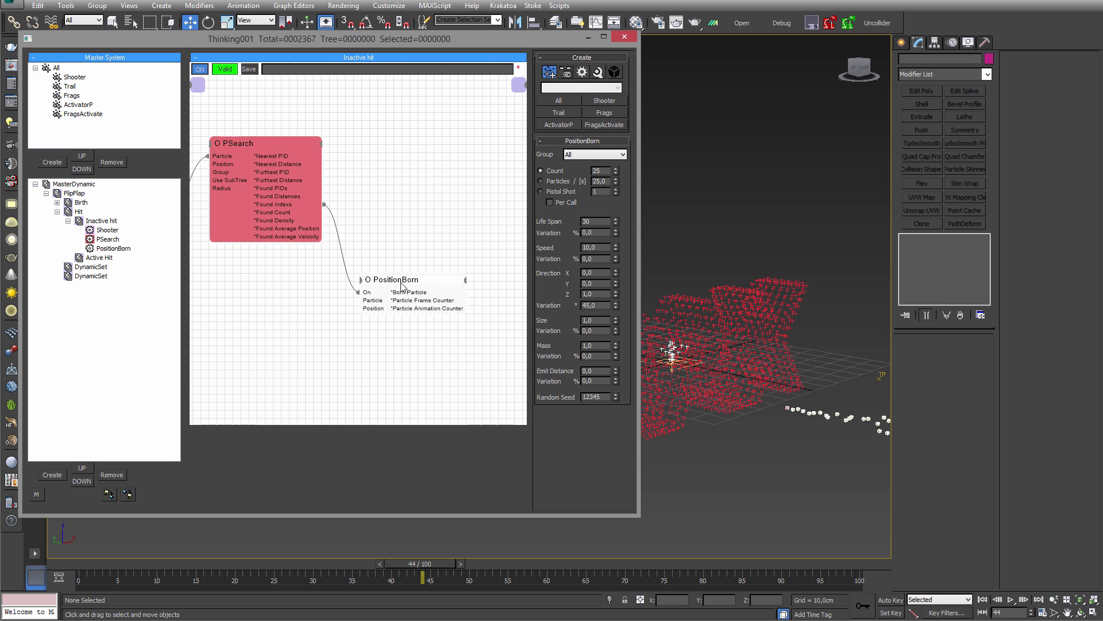
pyautogui.moveTo(328, 339); pyautogui.dragTo(417, 340, button='middle')
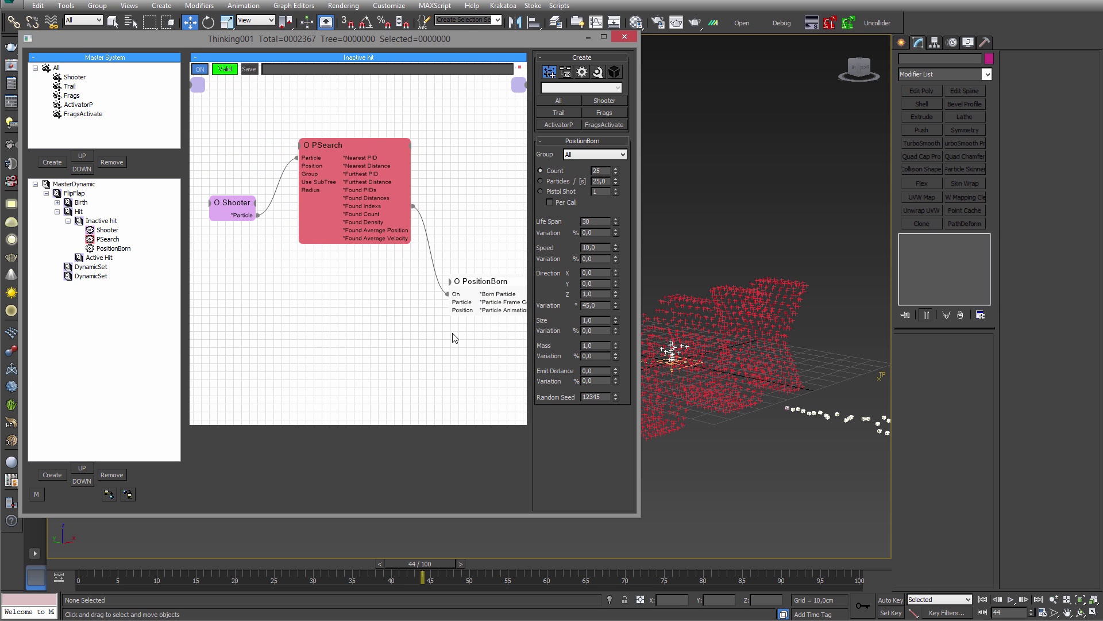
# - Expose the Shooter node's Position output and connect it to PositionBorn's Position input
pyautogui.moveTo(461, 310); pyautogui.dragTo(460, 281)
pyautogui.click(263, 204)
pyautogui.click(262, 225)
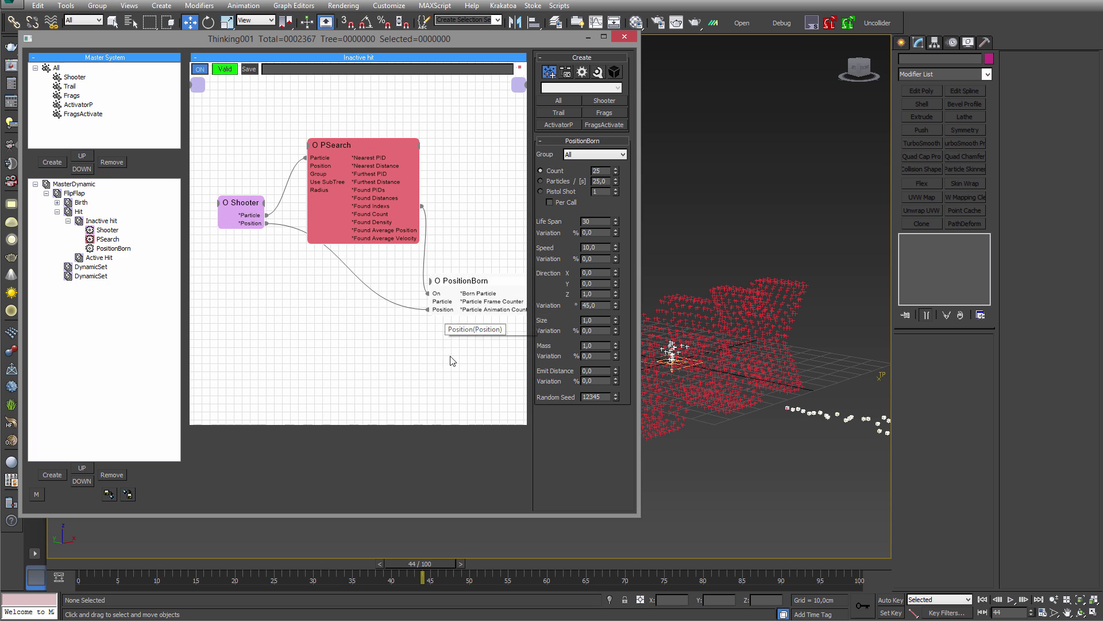
pyautogui.moveTo(472, 367); pyautogui.dragTo(357, 355, button='middle')
# - Configure PositionBorn with group ActivatorP, Pistol Shot 20, life span 20 and direction variation 180
pyautogui.click(584, 156)
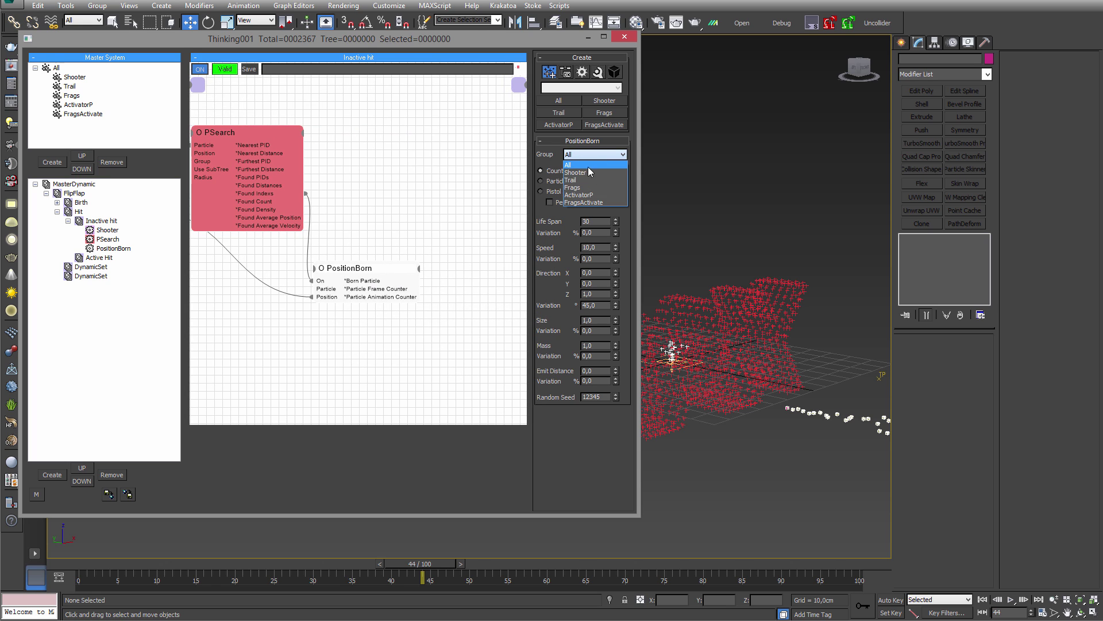
pyautogui.click(592, 197)
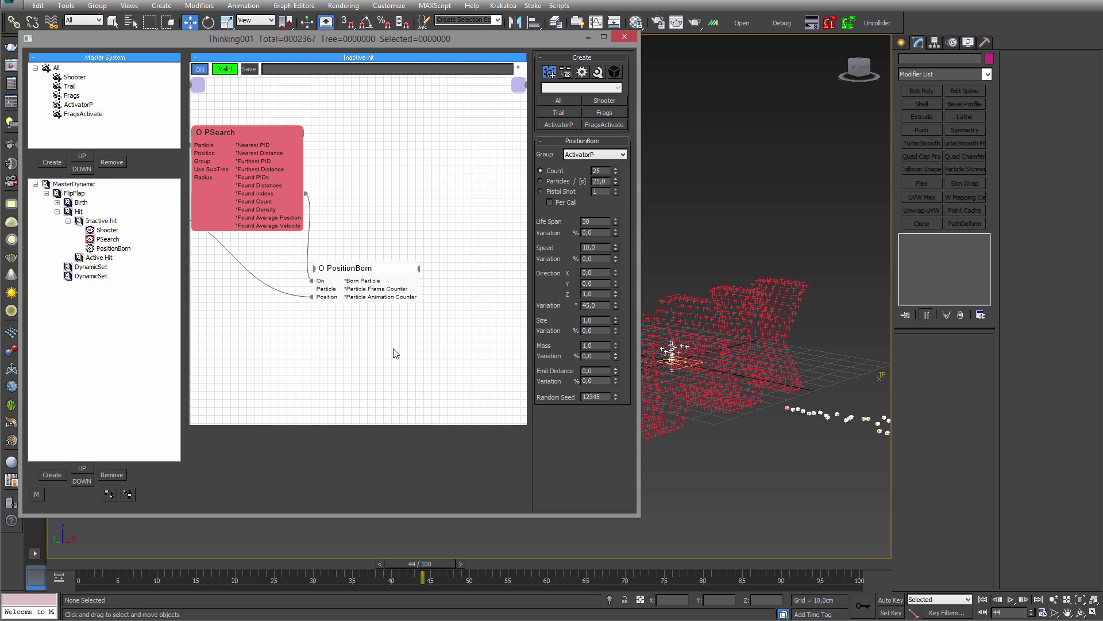
pyautogui.click(549, 191)
pyautogui.moveTo(430, 324); pyautogui.dragTo(450, 328, button='middle')
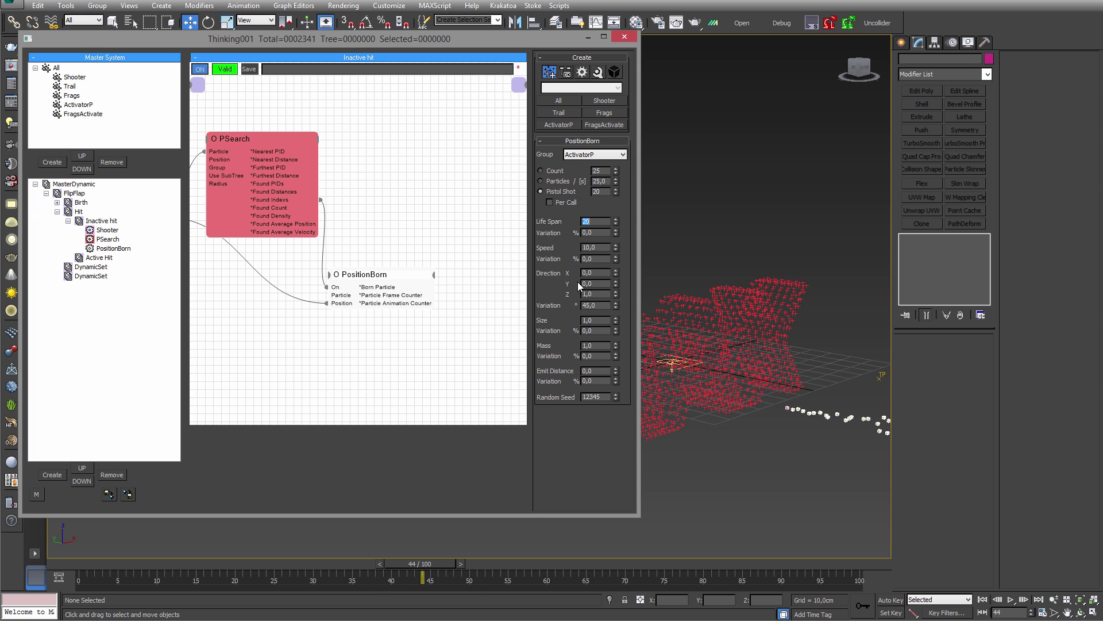
pyautogui.moveTo(613, 305); pyautogui.dragTo(599, 21)
pyautogui.moveTo(320, 351); pyautogui.dragTo(394, 350, button='middle')
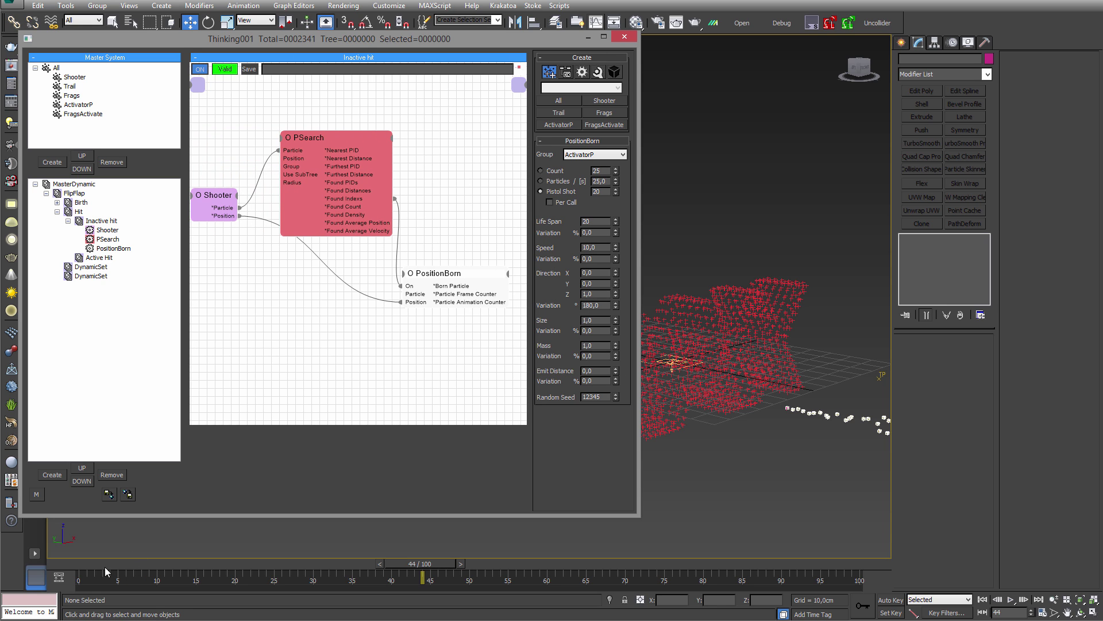
# - Scrub the animation to frame 66 to examine the particles emitted where the shooter meets the fragments
pyautogui.moveTo(104, 567); pyautogui.dragTo(595, 516)
pyautogui.moveTo(734, 414); pyautogui.dragTo(730, 425, button='middle')
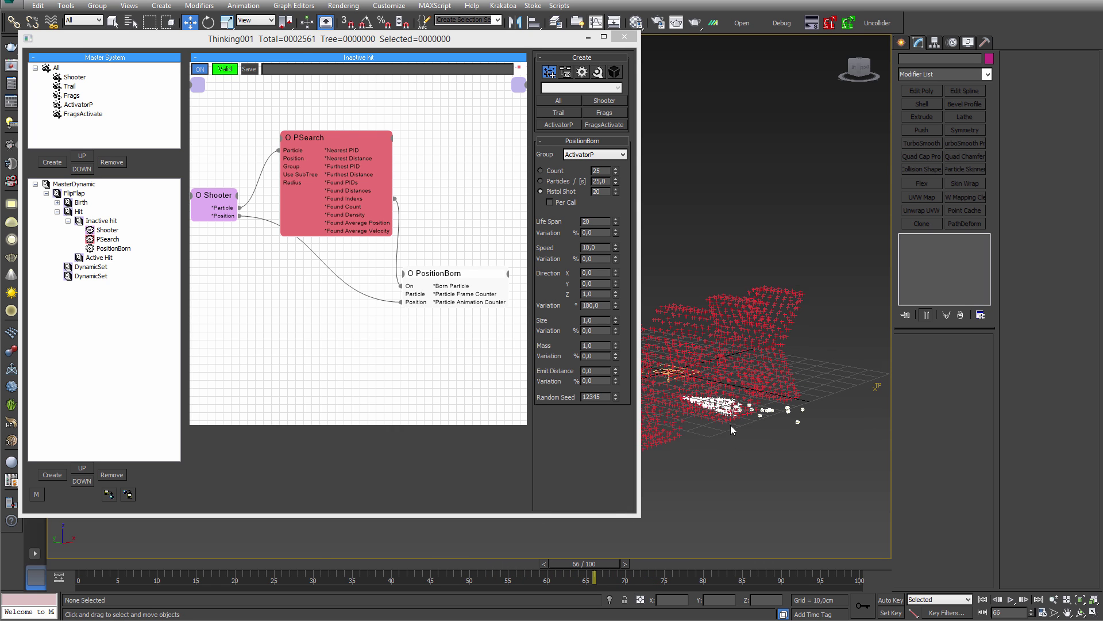
pyautogui.scroll(3, 731, 420)
# - Change the ActivatorP particle group's display color to yellow (238, 207, 0)
pyautogui.click(78, 104)
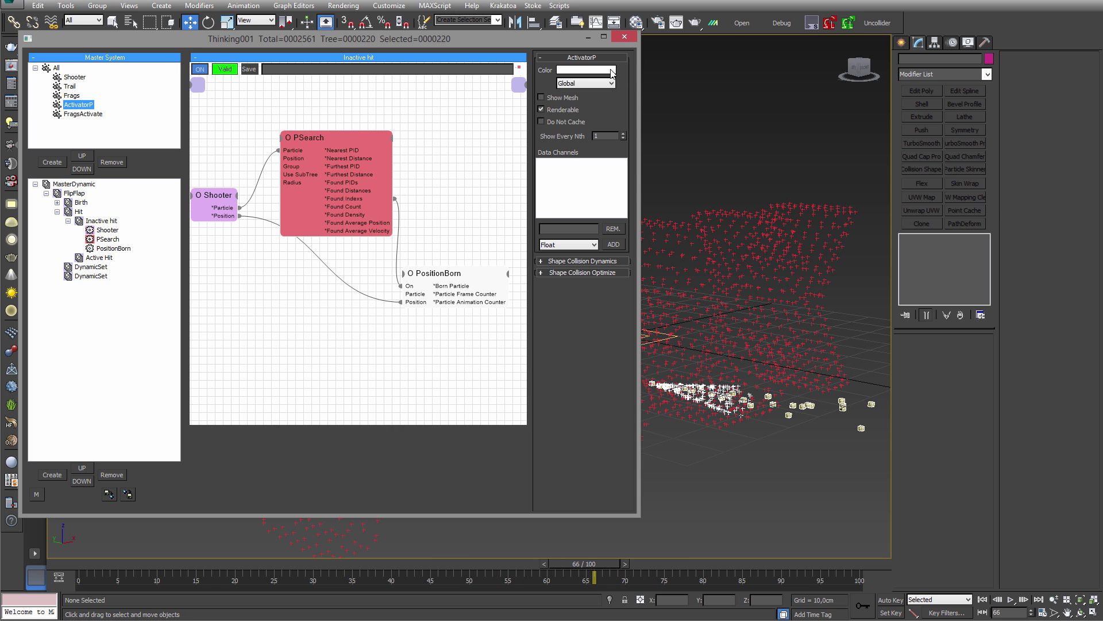
pyautogui.click(586, 70)
pyautogui.moveTo(288, 57); pyautogui.dragTo(245, 35)
pyautogui.moveTo(337, 37); pyautogui.dragTo(339, 32)
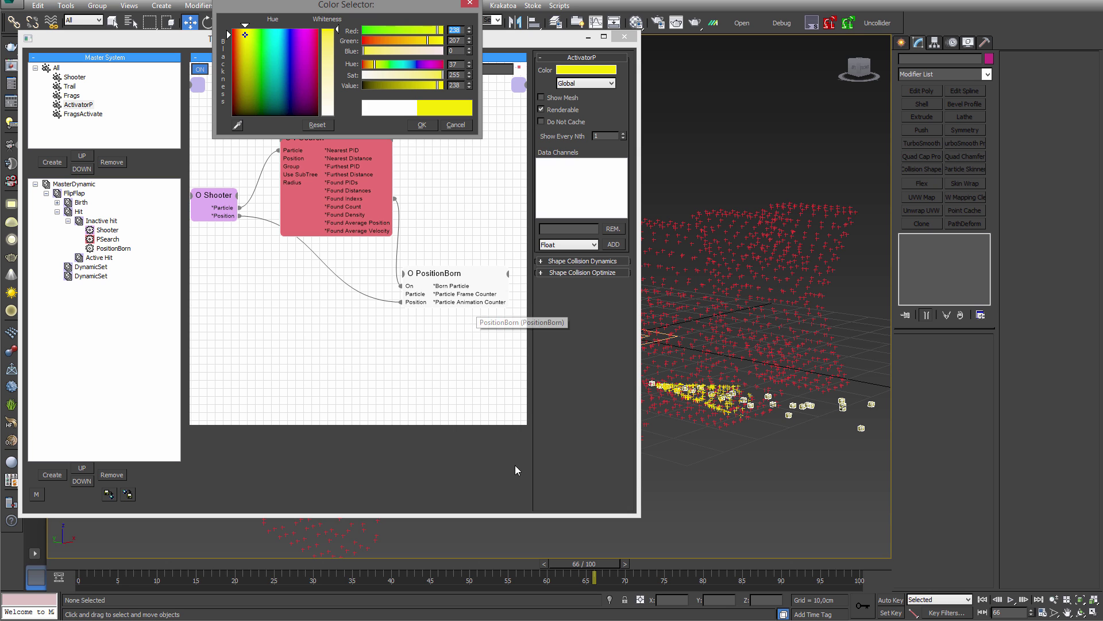
pyautogui.click(422, 124)
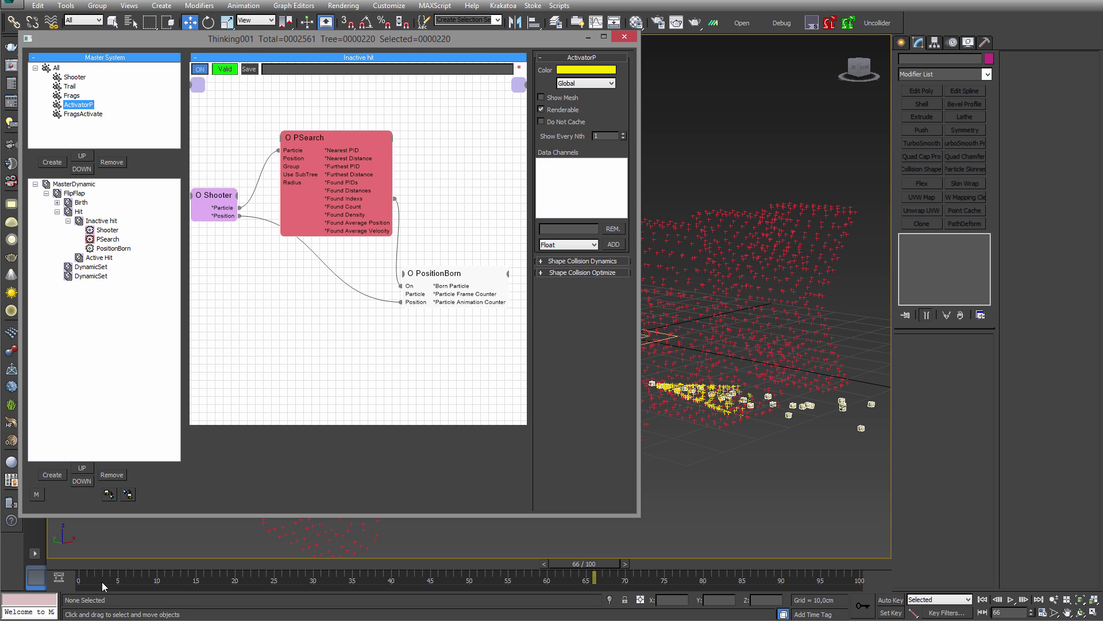
# - Scrub through the animation to check the yellow activator particles, nudge the PositionBorn node down and return to frame 20
pyautogui.moveTo(102, 582); pyautogui.dragTo(628, 533)
pyautogui.moveTo(456, 275); pyautogui.dragTo(459, 297)
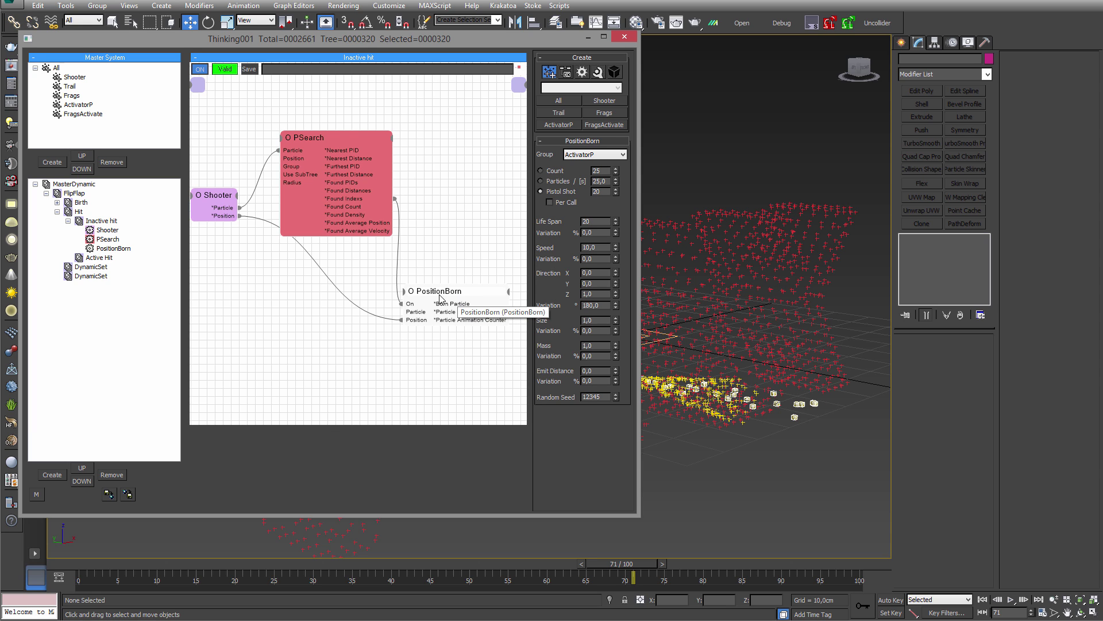
pyautogui.moveTo(77, 566); pyautogui.dragTo(540, 538)
pyautogui.moveTo(422, 540); pyautogui.dragTo(246, 508)
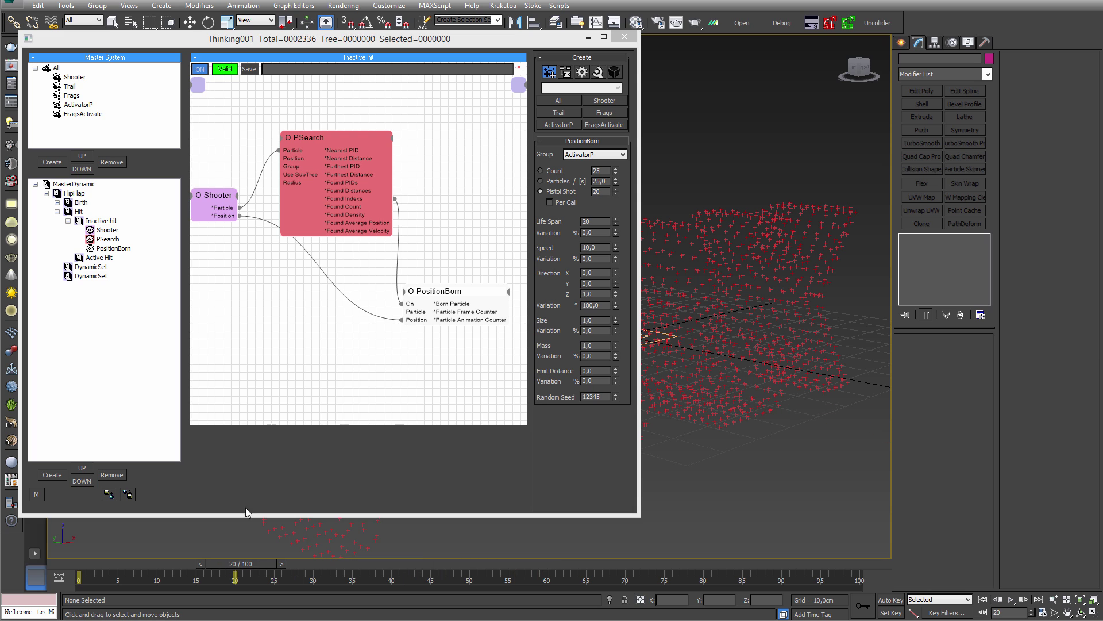
# - Add a ParticleDie operator to the Inactive hit set, to the right of the PSearch node
pyautogui.moveTo(299, 266); pyautogui.dragTo(317, 288, button='middle')
pyautogui.moveTo(451, 190); pyautogui.dragTo(415, 153, button='middle')
pyautogui.rightClick(428, 133)
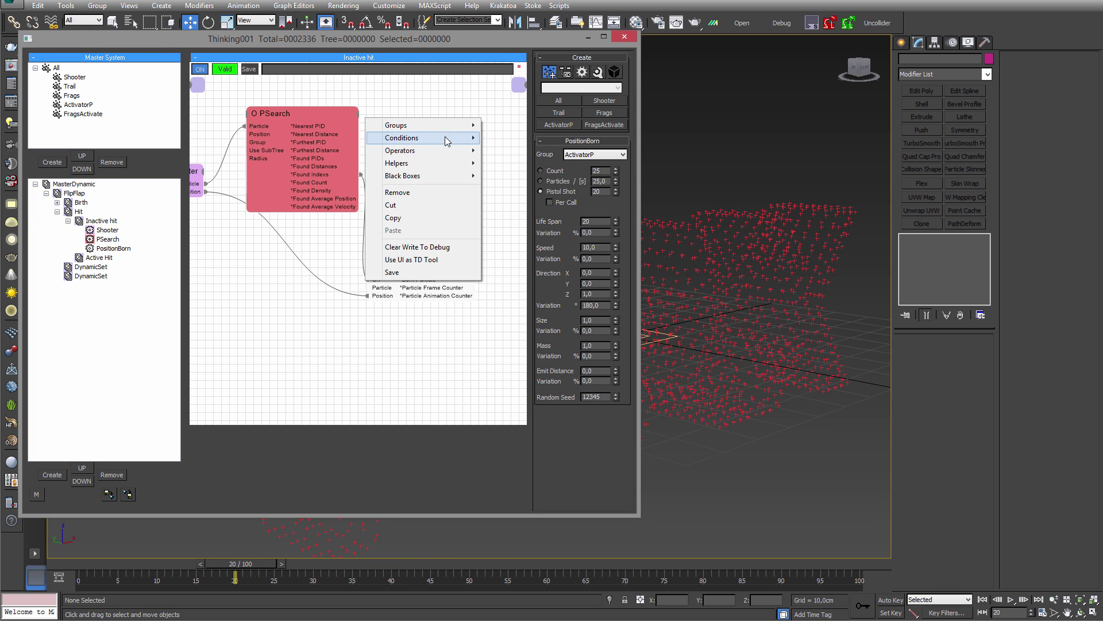
pyautogui.moveTo(425, 150)
pyautogui.moveTo(517, 151)
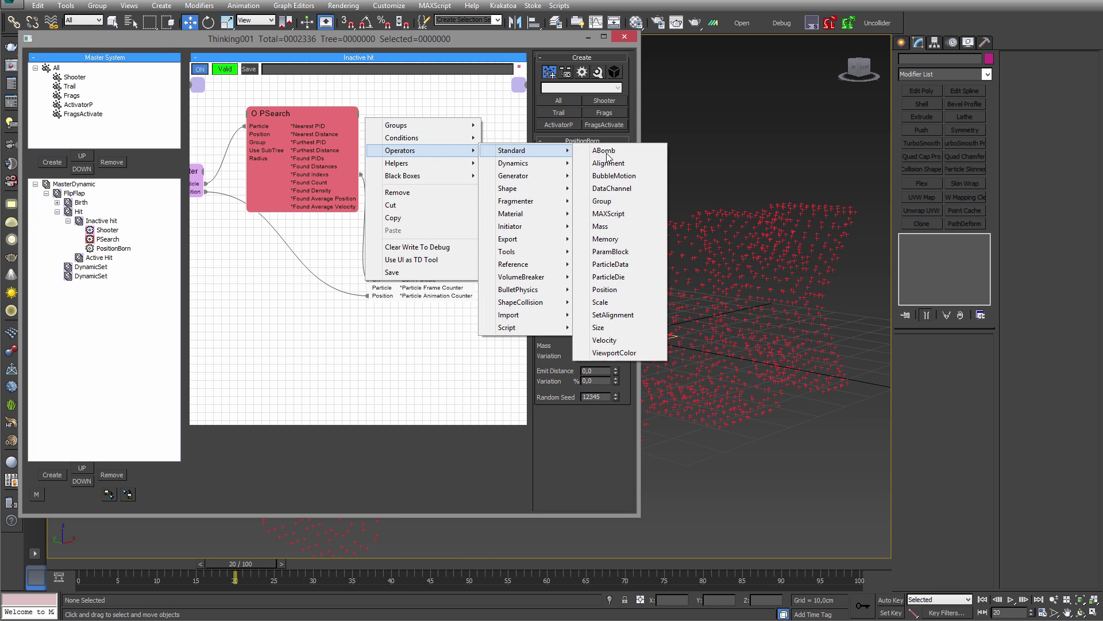
pyautogui.click(609, 277)
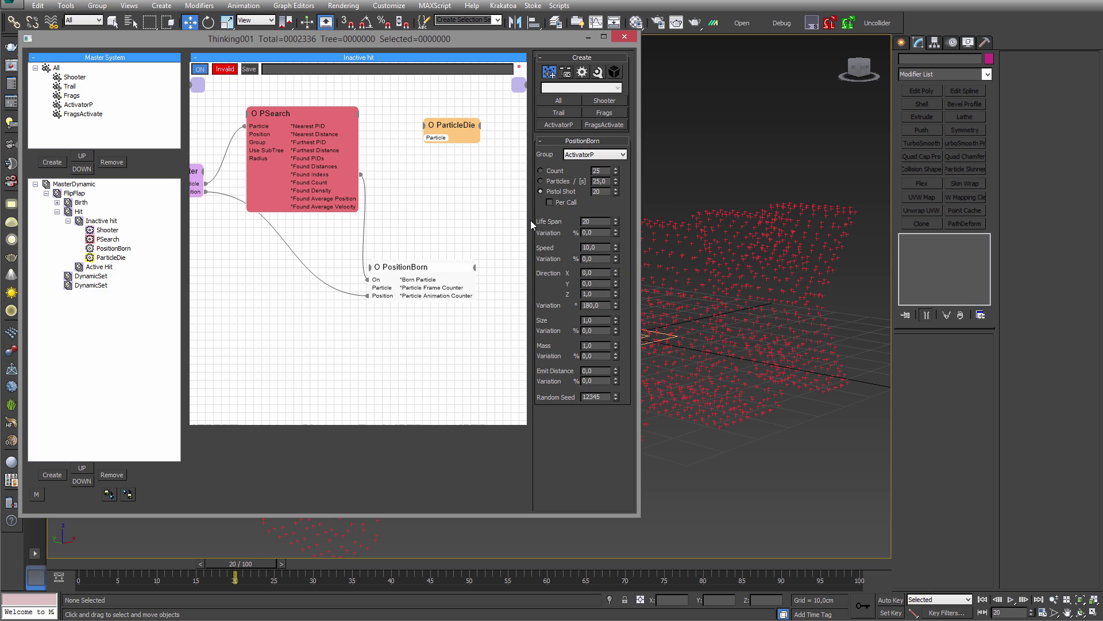
# - Connect PSearch's Found Indexs output to ParticleDie's ON input and the Shooter's Particle output to its Particle input
pyautogui.moveTo(449, 126); pyautogui.dragTo(327, 173)
pyautogui.click(458, 147)
pyautogui.click(460, 153)
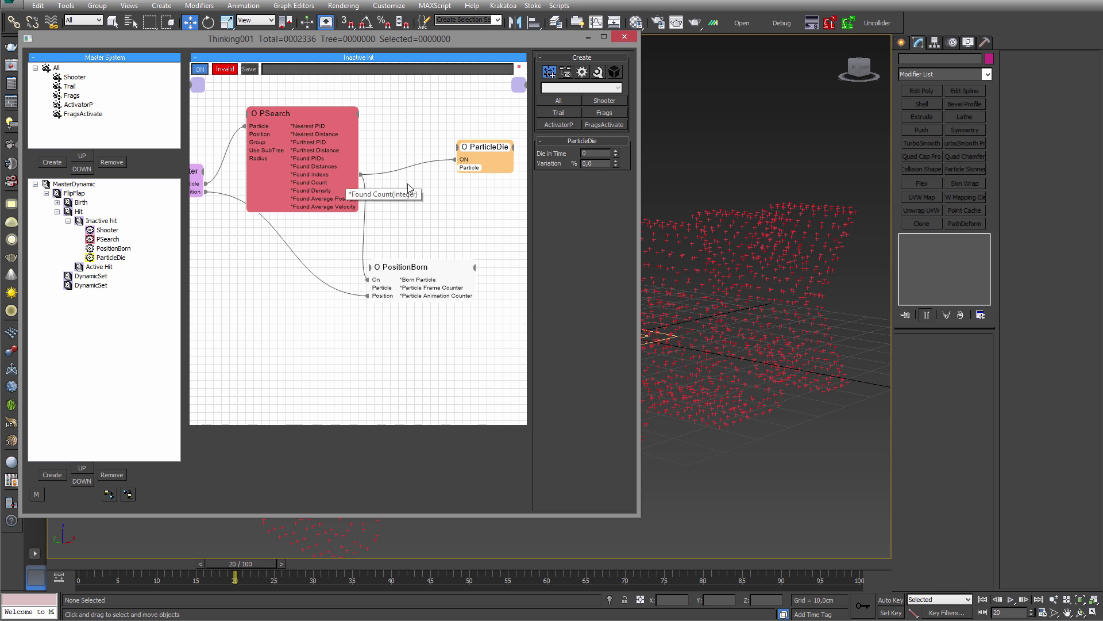
pyautogui.moveTo(480, 151); pyautogui.dragTo(473, 158)
pyautogui.moveTo(393, 194); pyautogui.dragTo(430, 176, button='middle')
pyautogui.moveTo(494, 157); pyautogui.dragTo(221, 168)
pyautogui.click(222, 170)
# - Scrub the animation to frame 65 to check that the shooter dies and emits activator particles on impact
pyautogui.moveTo(235, 563); pyautogui.dragTo(580, 525)
pyautogui.press('w')
pyautogui.keyDown('alt'); pyautogui.moveTo(710, 432); pyautogui.dragTo(627, 435, button='middle'); pyautogui.keyUp('alt')
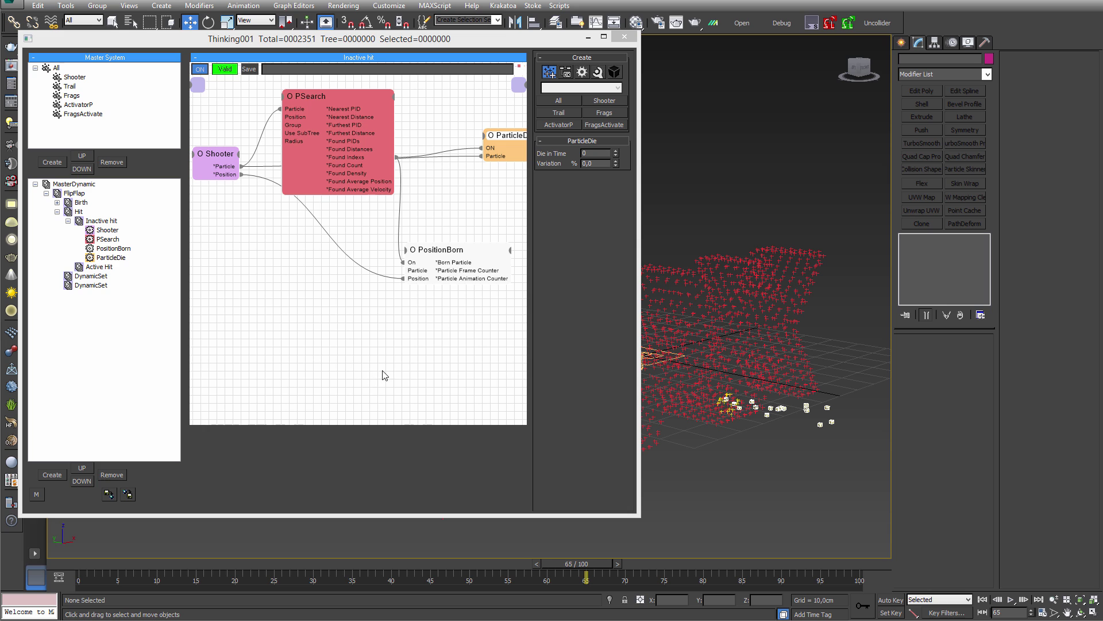
pyautogui.moveTo(371, 361); pyautogui.dragTo(384, 348, button='middle')
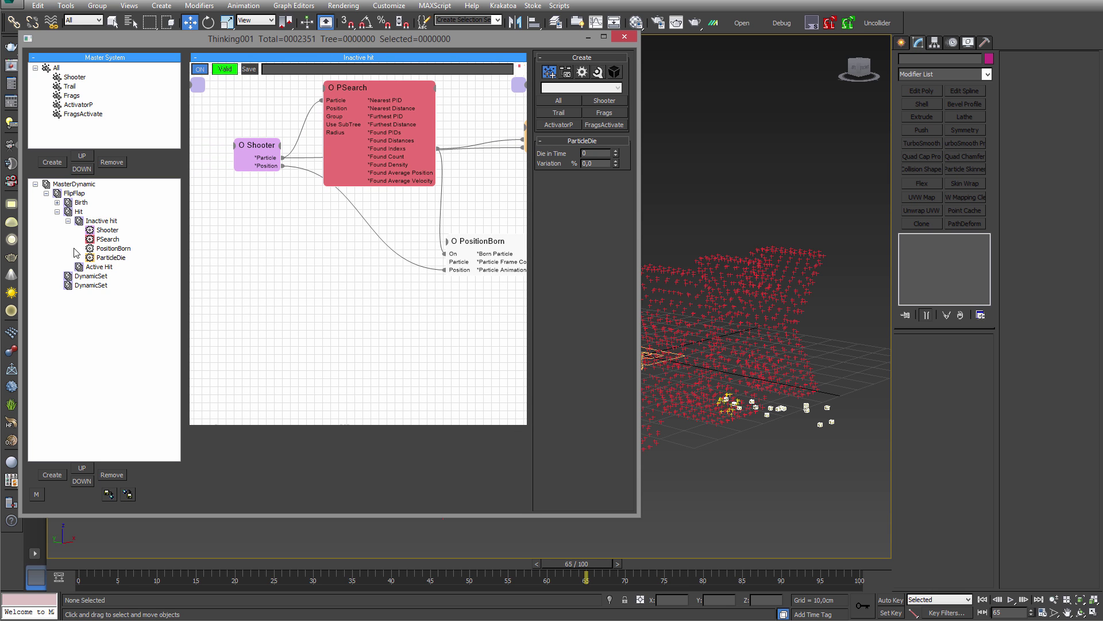
# - Collapse the Hit set, rename the first DynamicSet below it as Activate, and enlarge its node area
pyautogui.click(67, 221)
pyautogui.doubleClick(68, 212)
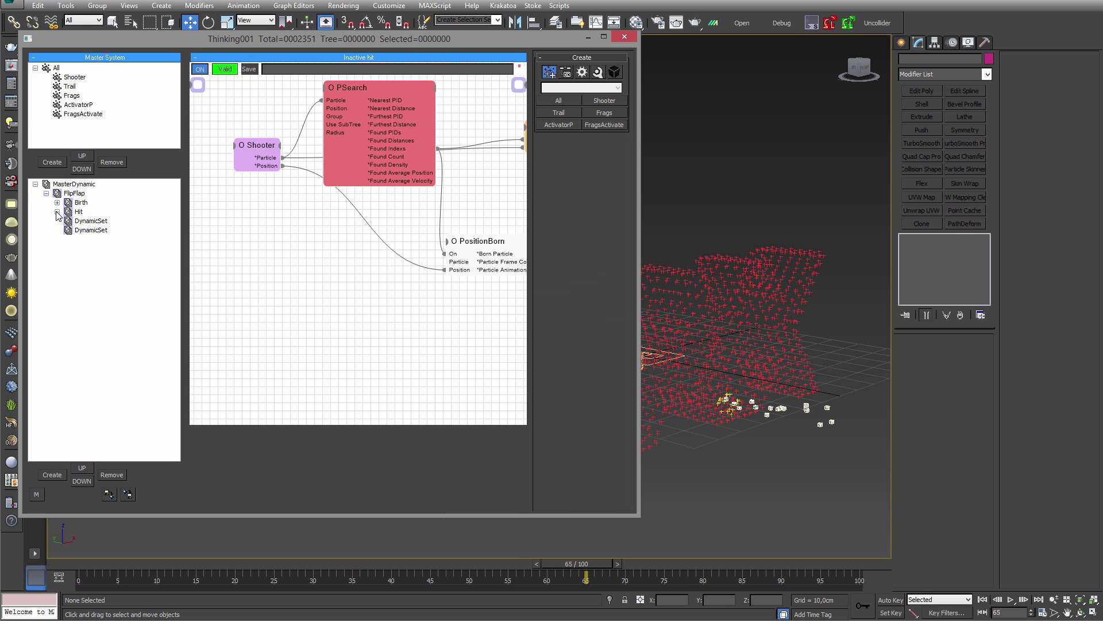
pyautogui.click(57, 212)
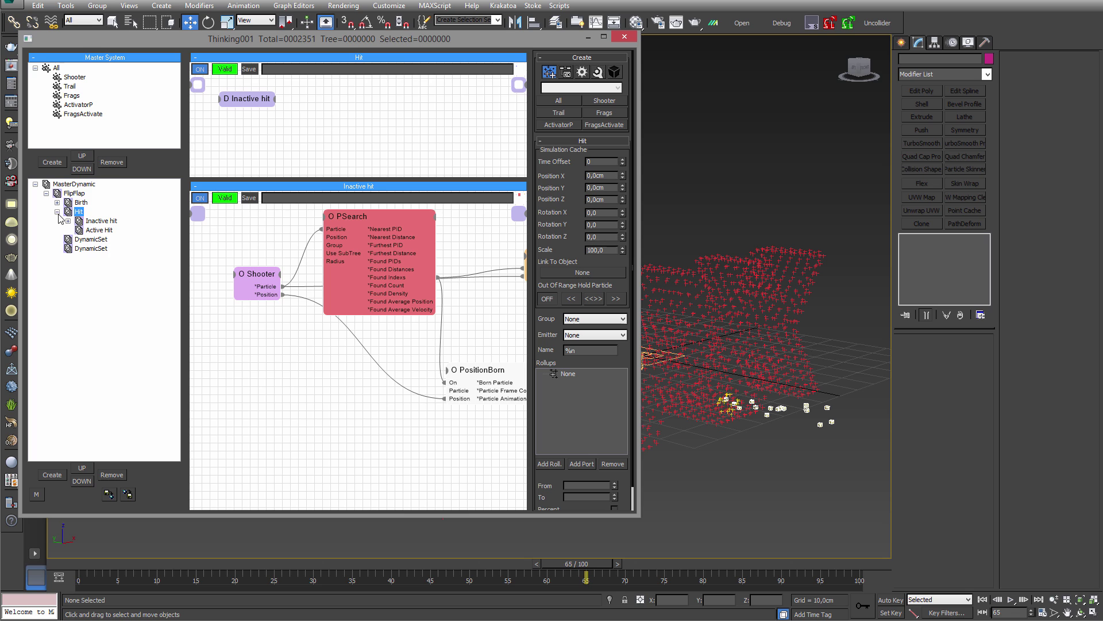
pyautogui.click(57, 212)
pyautogui.click(82, 223)
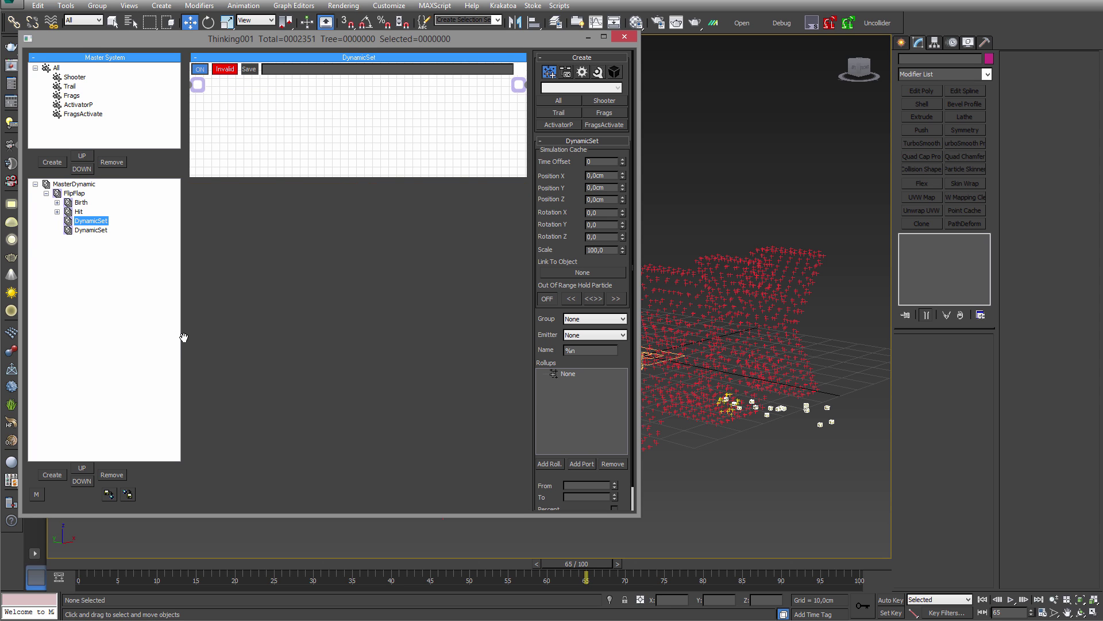
pyautogui.press('F2')
pyautogui.write('Activate')
pyautogui.press('Return')
pyautogui.moveTo(254, 174); pyautogui.dragTo(294, 455)
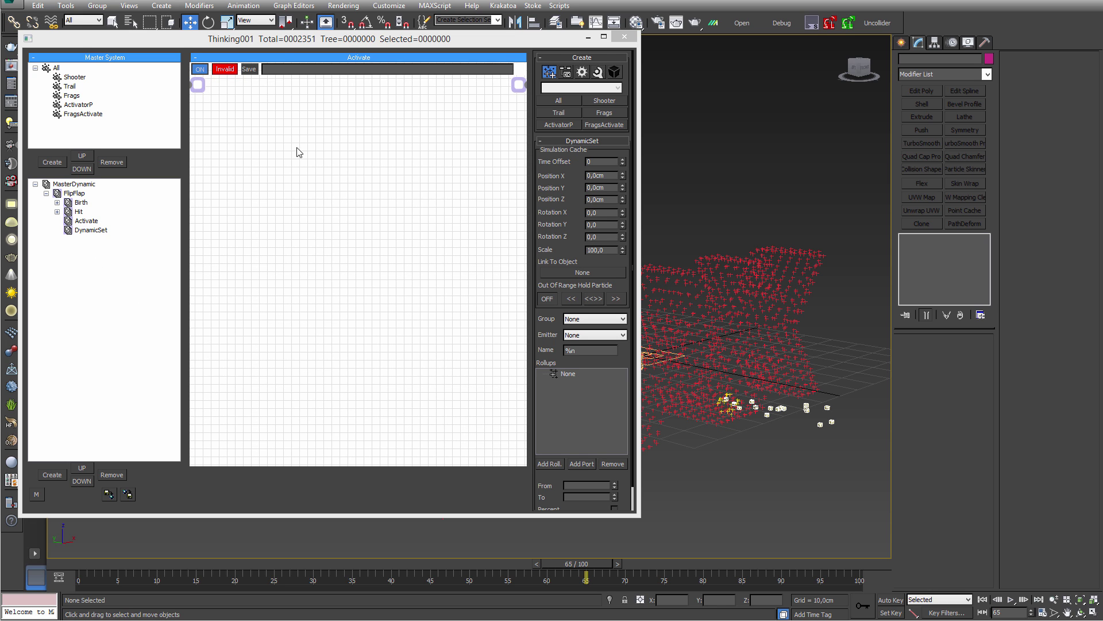
# - Add an ActivatorP group node to the Activate set and place it near the left edge
pyautogui.rightClick(271, 144)
pyautogui.moveTo(258, 152)
pyautogui.click(370, 202)
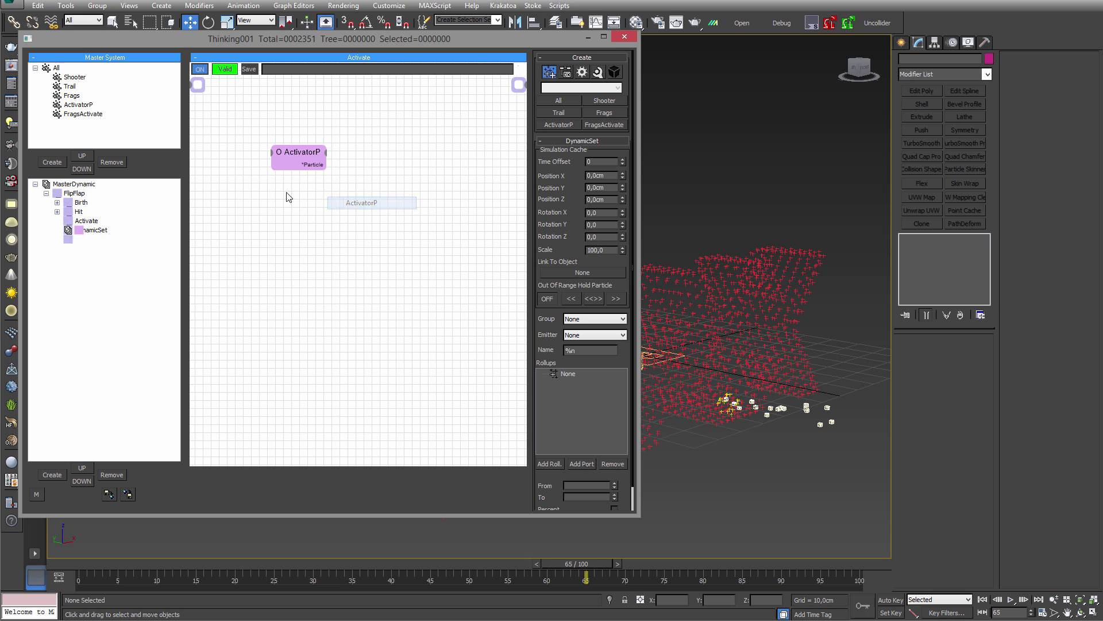
pyautogui.moveTo(288, 155); pyautogui.dragTo(237, 175)
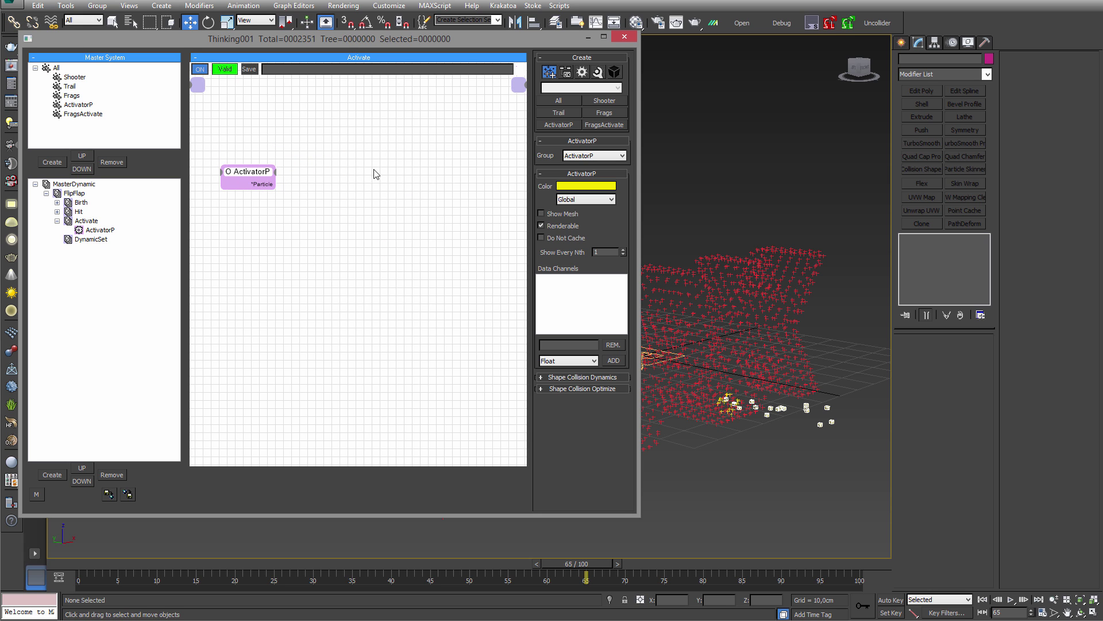
pyautogui.rightClick(394, 168)
pyautogui.click(400, 116)
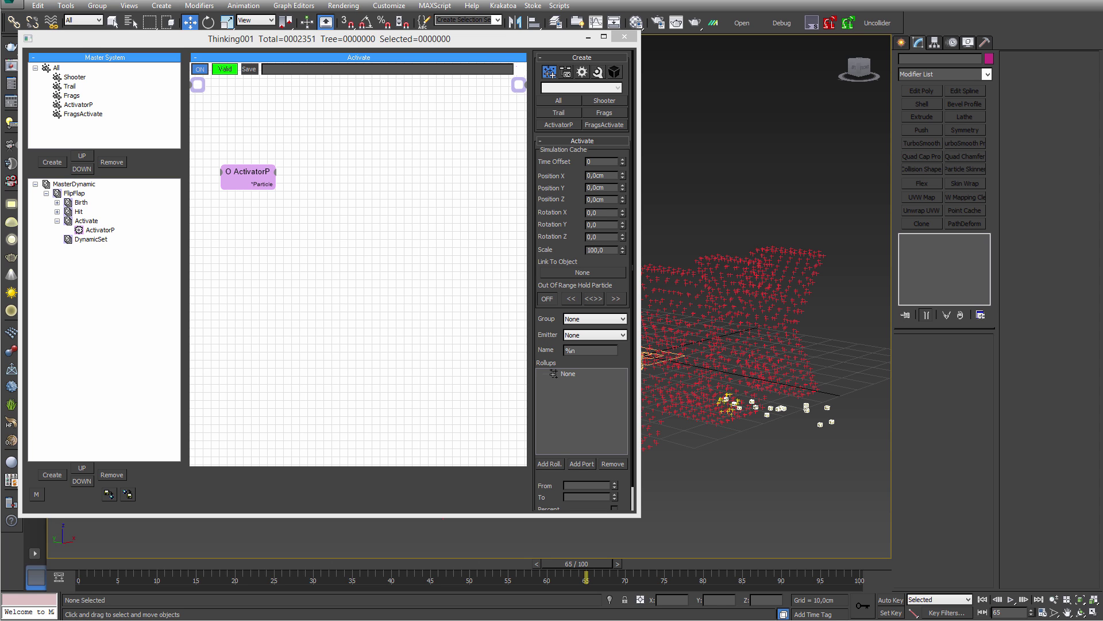
# - Add a PSearch initiator right of the ActivatorP node and connect ActivatorP's Particle output to its Particle input
pyautogui.rightClick(293, 173)
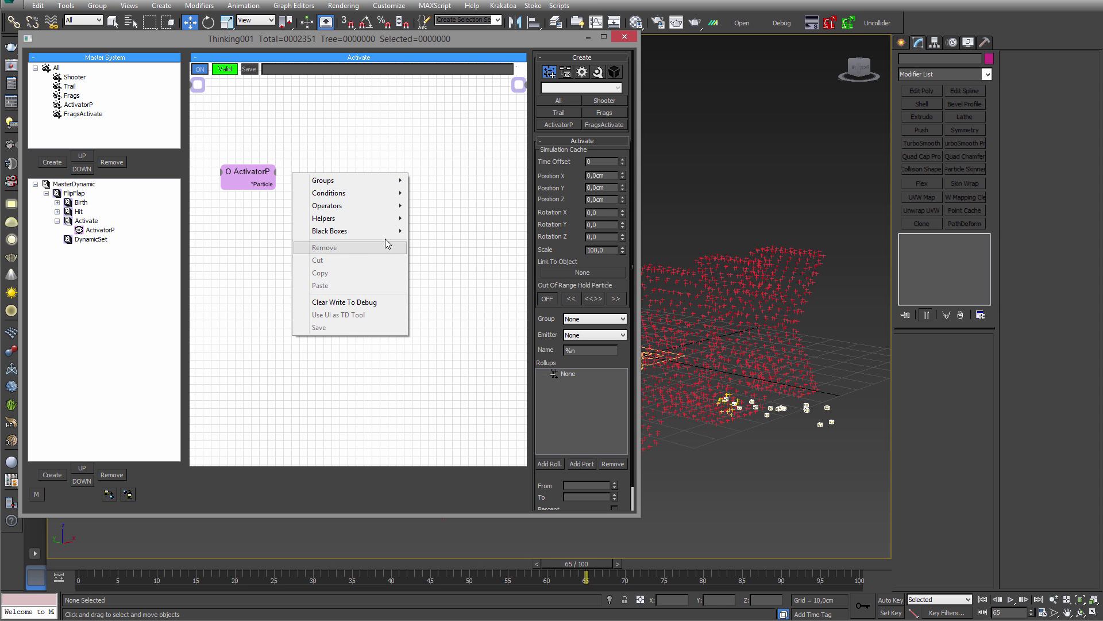
pyautogui.moveTo(368, 205)
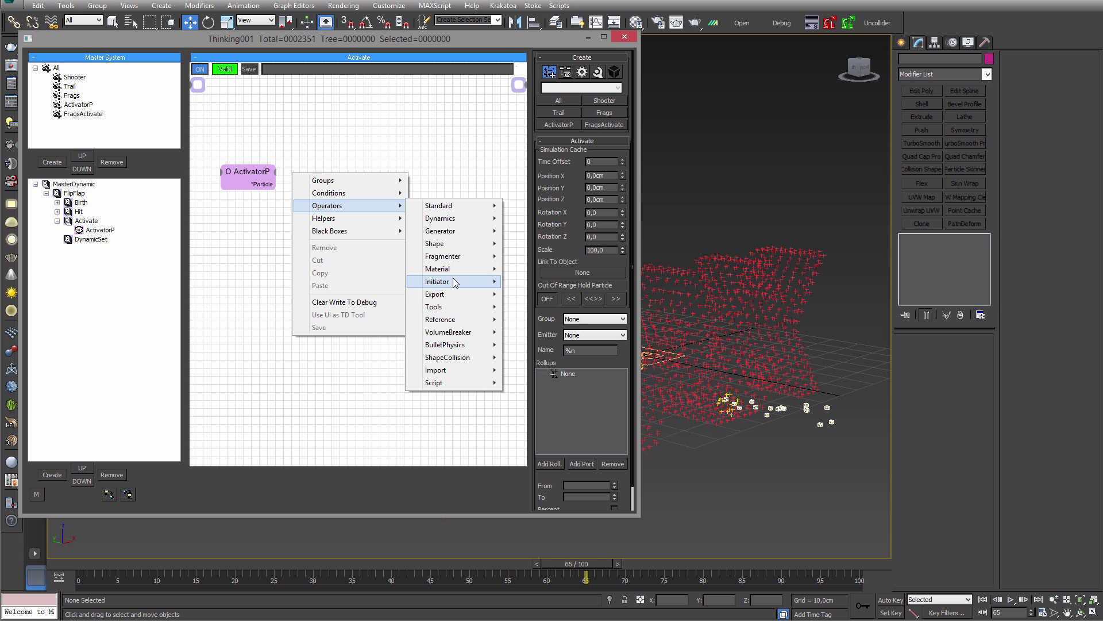
pyautogui.moveTo(454, 282)
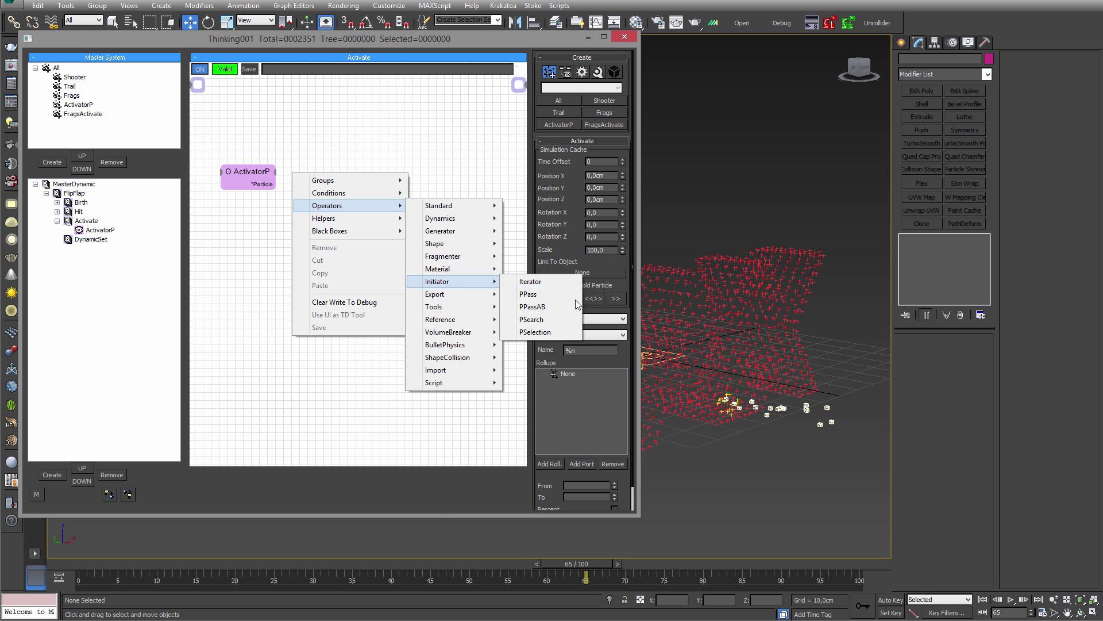
pyautogui.click(533, 320)
pyautogui.moveTo(386, 183); pyautogui.dragTo(361, 164)
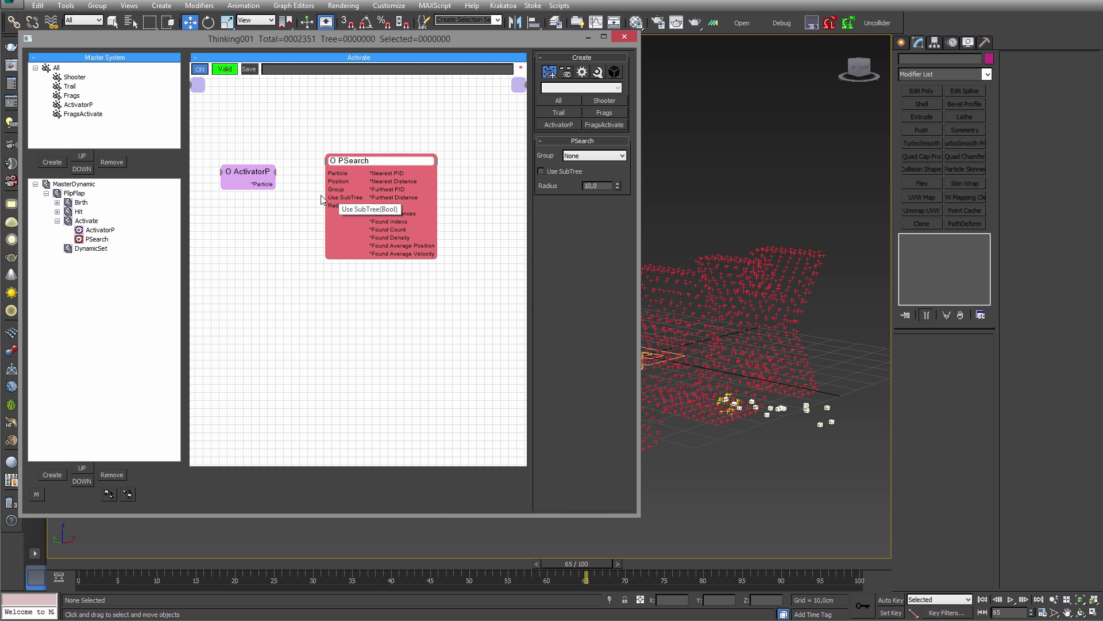
pyautogui.moveTo(243, 173); pyautogui.dragTo(240, 159)
pyautogui.moveTo(360, 174); pyautogui.dragTo(360, 153)
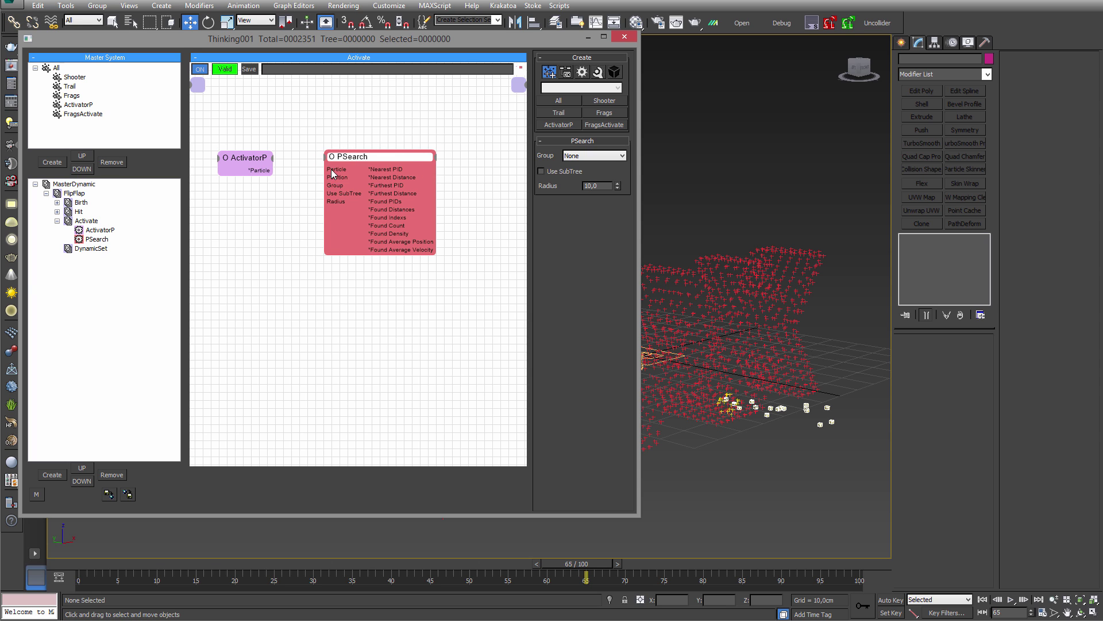
pyautogui.moveTo(256, 170); pyautogui.dragTo(353, 155)
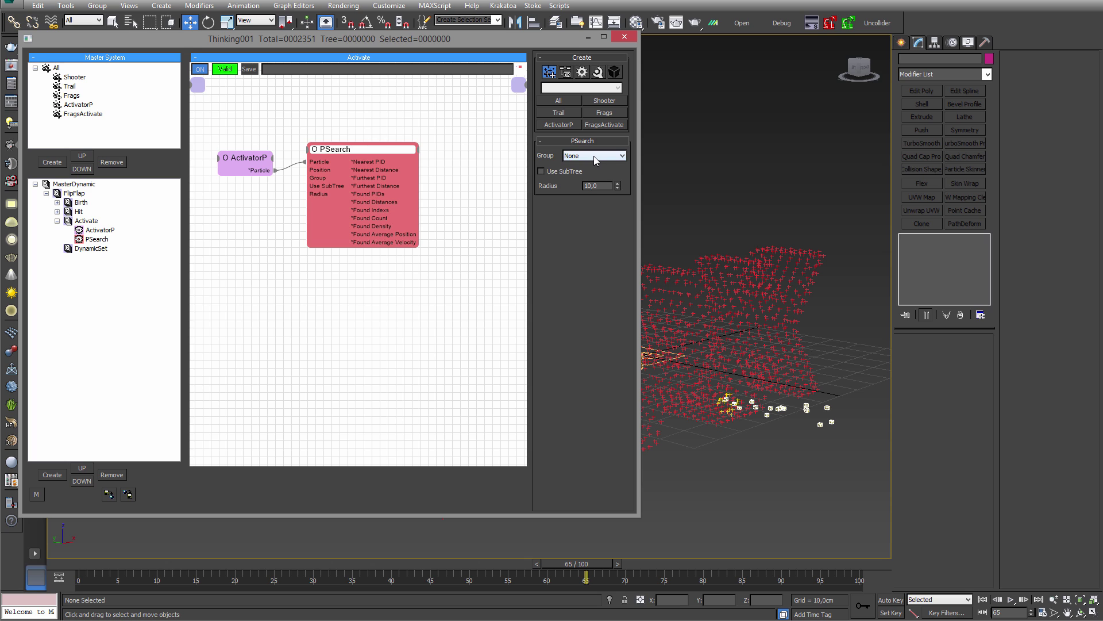
# - Set the new PSearch node's group to Frags and its radius to 5
pyautogui.click(594, 156)
pyautogui.click(571, 196)
pyautogui.moveTo(374, 149); pyautogui.dragTo(345, 160)
pyautogui.moveTo(462, 193); pyautogui.dragTo(432, 172, button='middle')
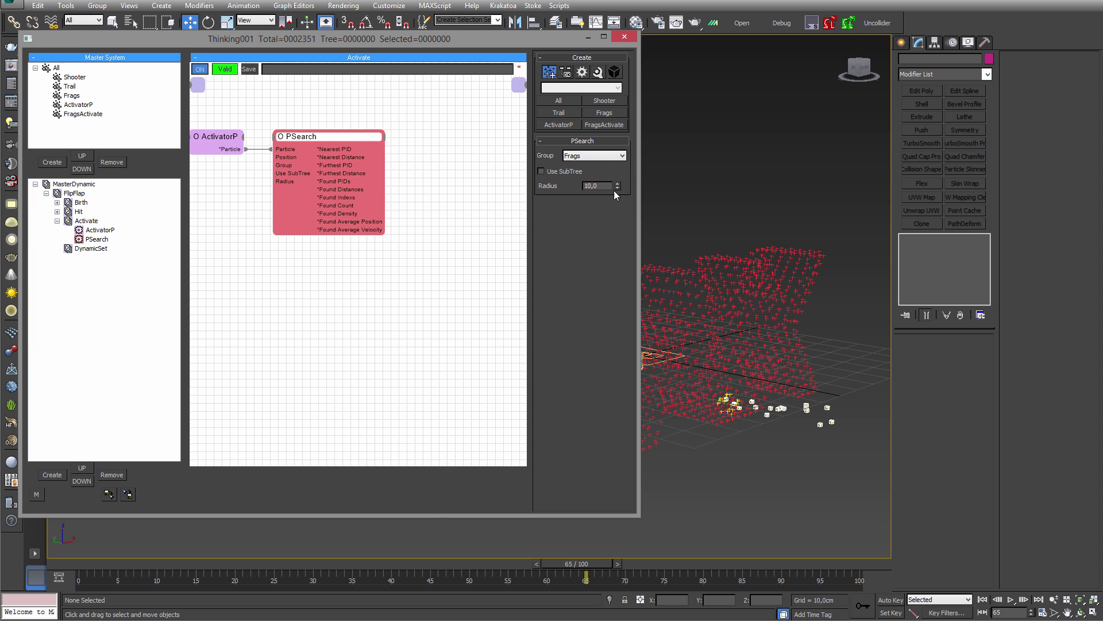
pyautogui.doubleClick(596, 186)
pyautogui.write('5')
pyautogui.press('Return')
pyautogui.moveTo(370, 233); pyautogui.dragTo(333, 240, button='middle')
pyautogui.rightClick(428, 197)
pyautogui.moveTo(435, 226)
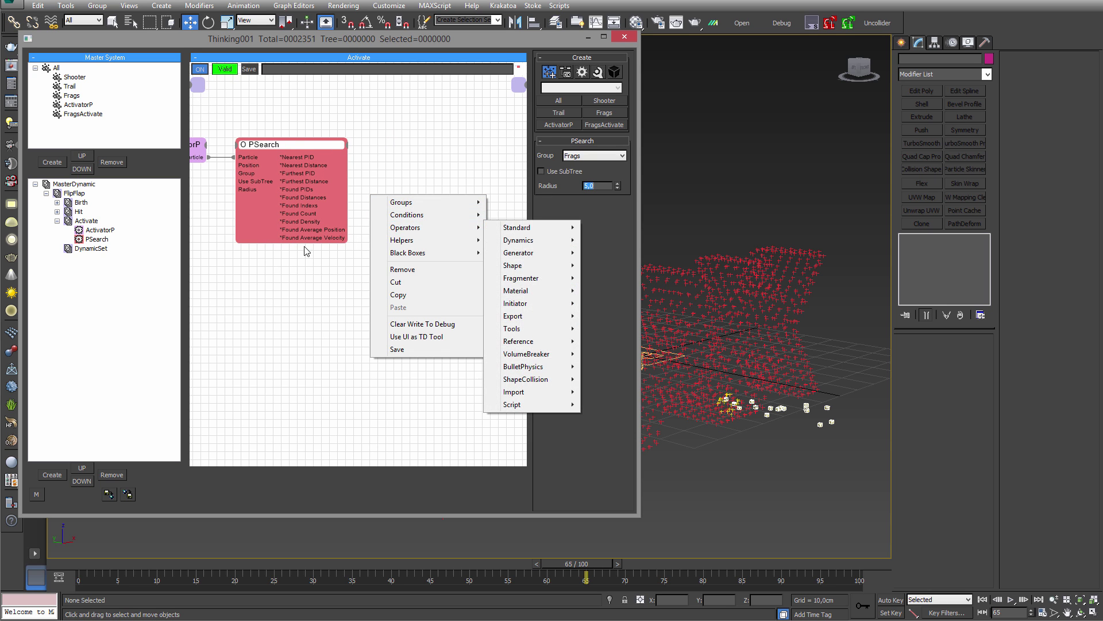
pyautogui.click(307, 251)
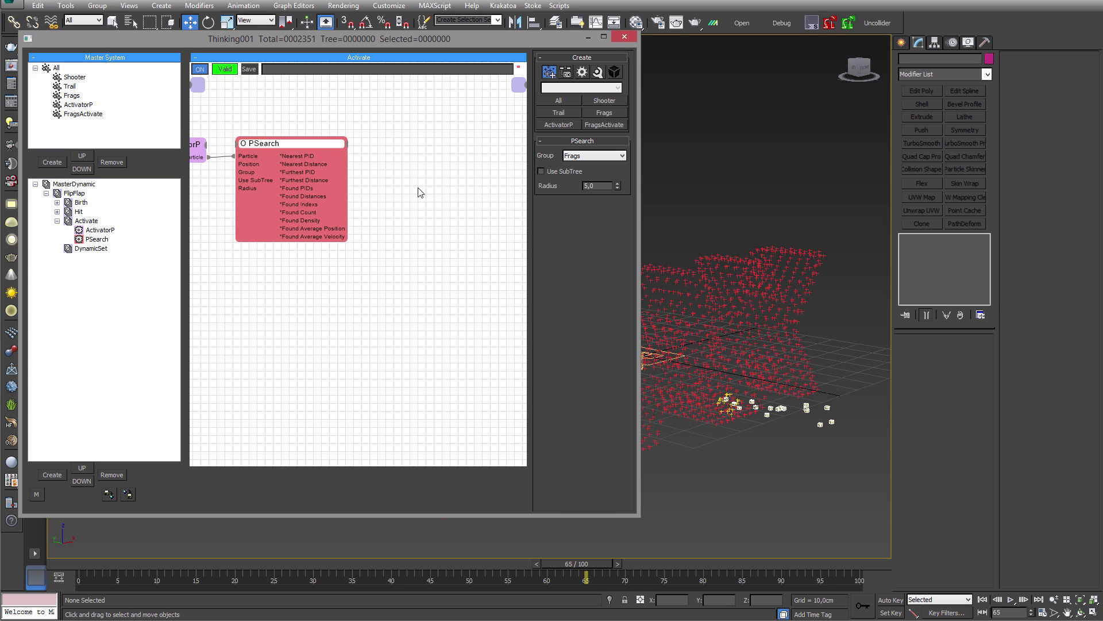
pyautogui.moveTo(280, 142); pyautogui.dragTo(284, 140)
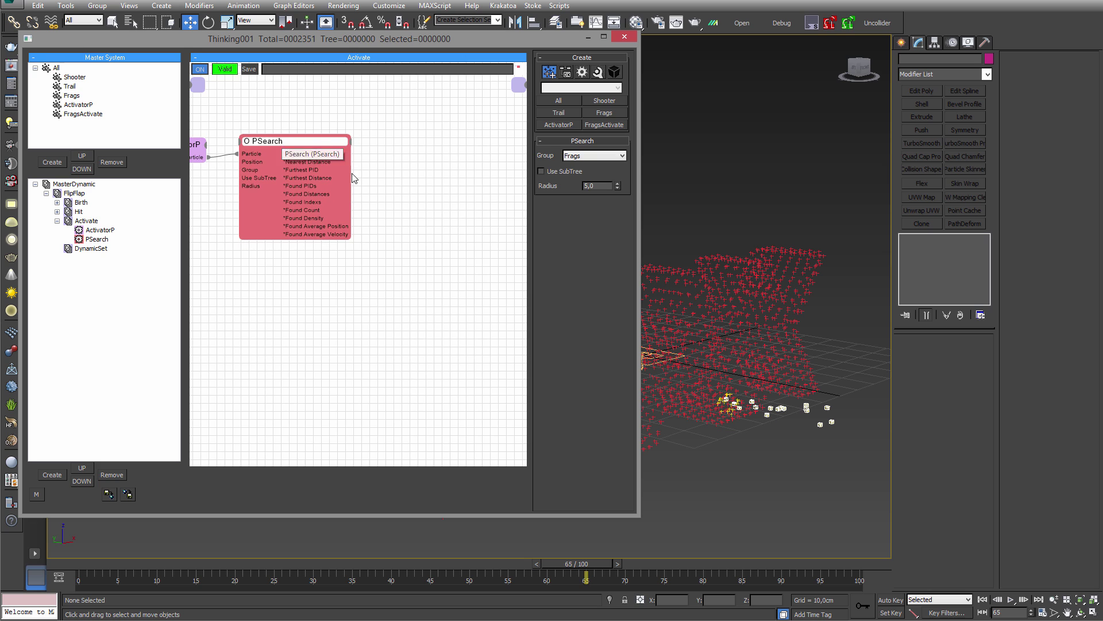
pyautogui.moveTo(381, 185); pyautogui.dragTo(369, 198, button='middle')
pyautogui.moveTo(443, 216)
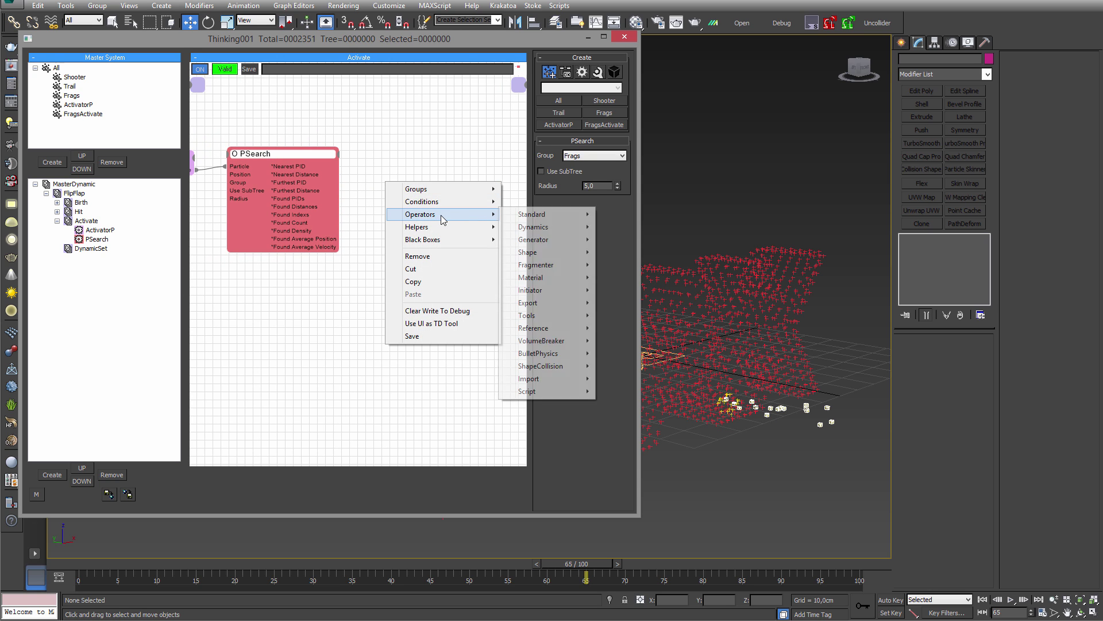
pyautogui.moveTo(550, 236)
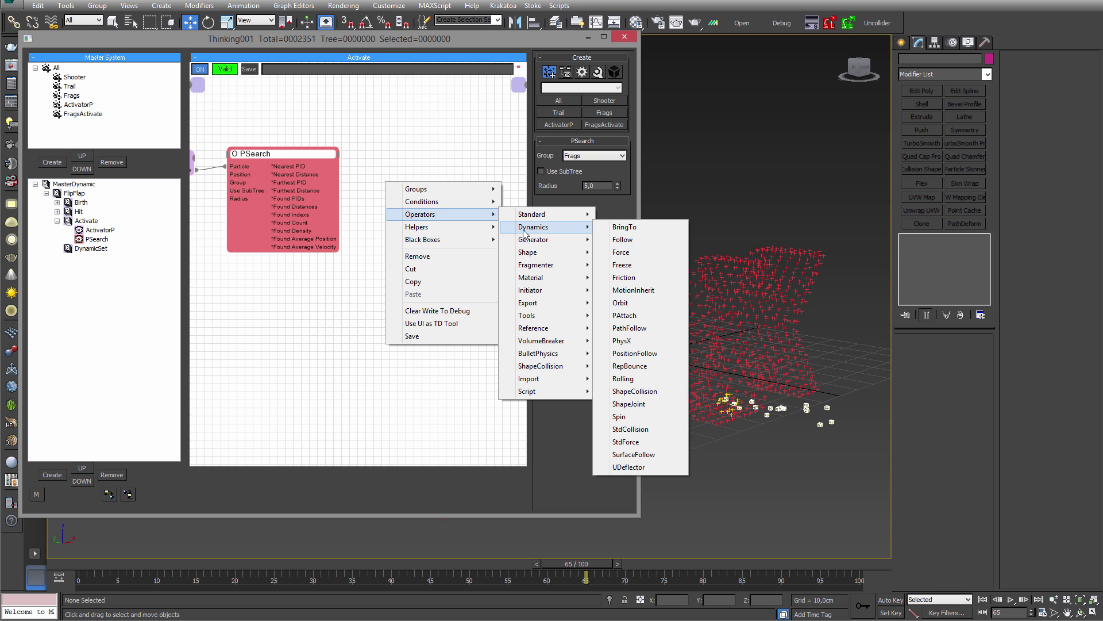
pyautogui.moveTo(481, 229)
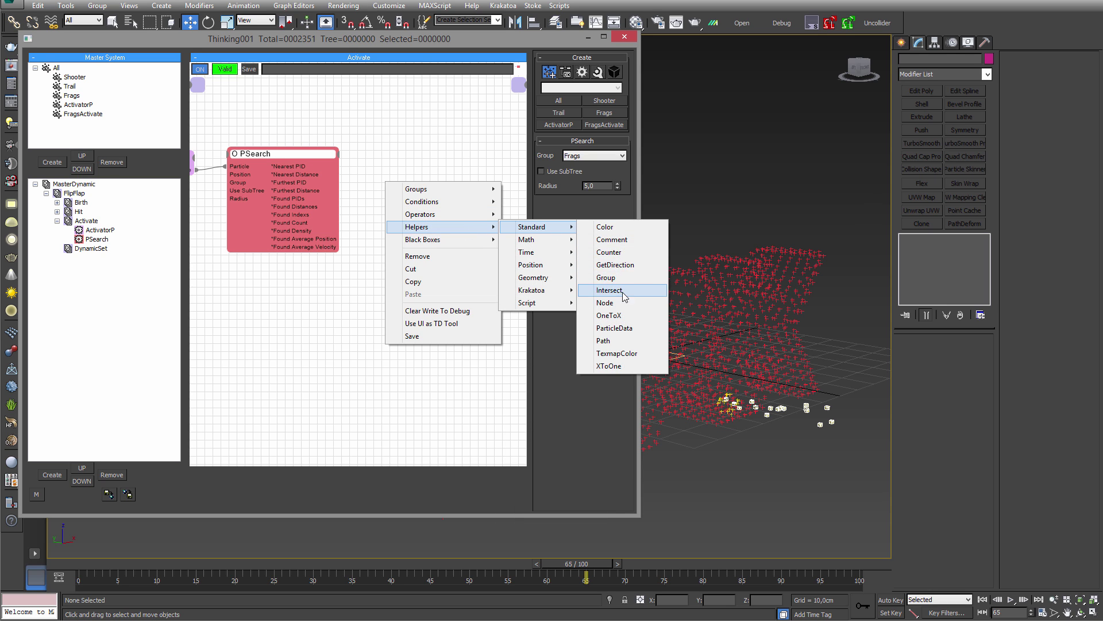
pyautogui.click(612, 278)
pyautogui.moveTo(470, 193); pyautogui.dragTo(462, 203)
pyautogui.press('Delete')
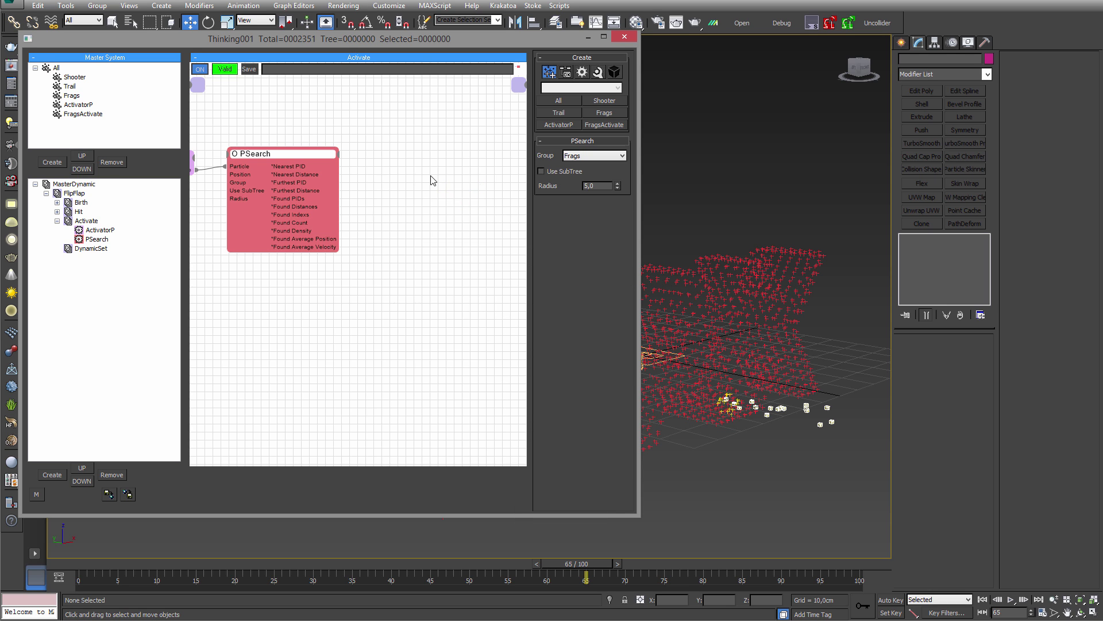
# - Add a standard Group operator to the Activate set, to the right of the PSearch node
pyautogui.rightClick(374, 177)
pyautogui.moveTo(430, 208)
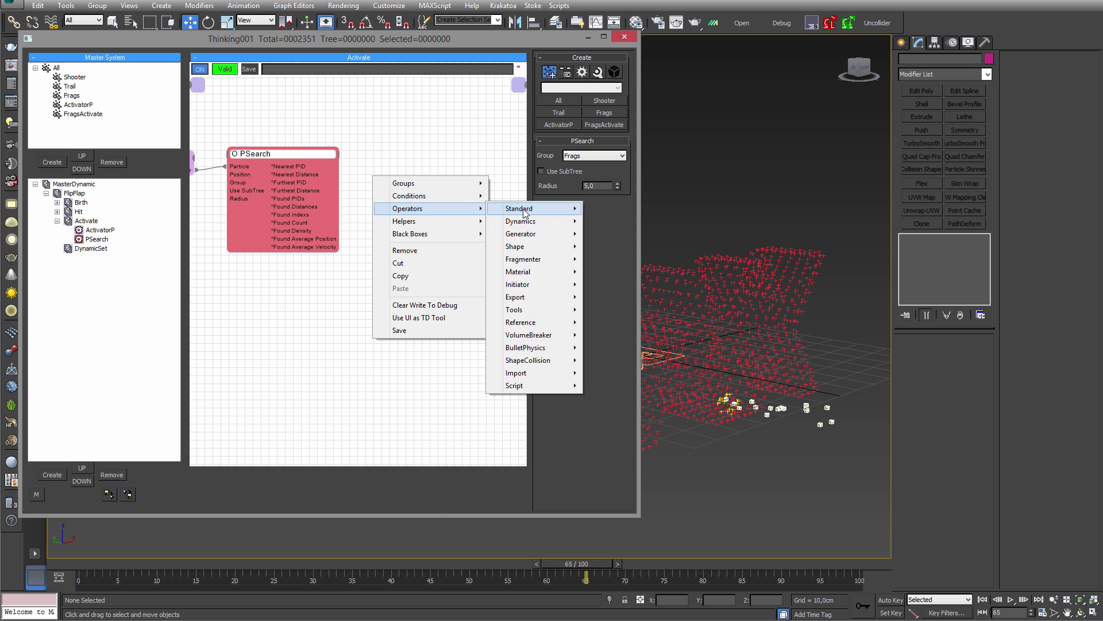
pyautogui.moveTo(524, 211)
pyautogui.click(611, 260)
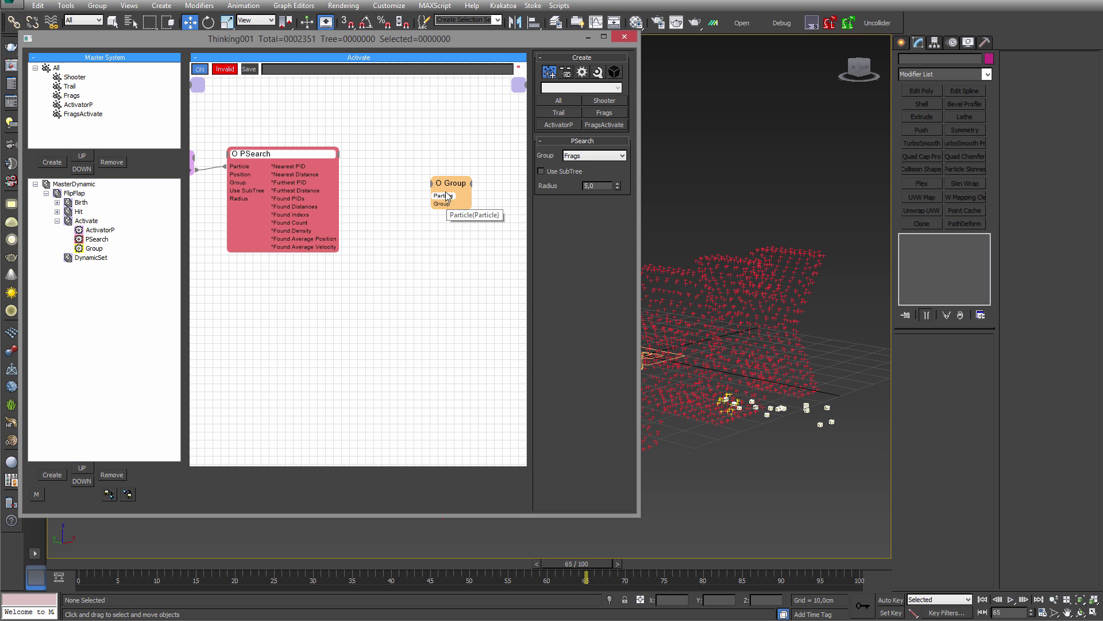
pyautogui.moveTo(446, 196); pyautogui.dragTo(454, 178)
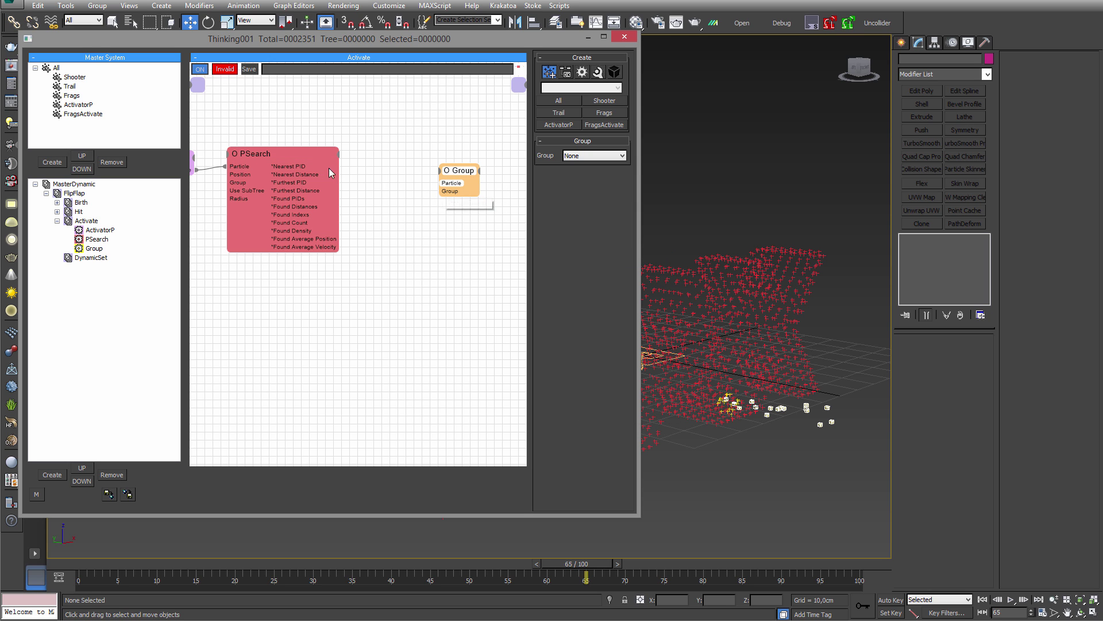
# - Connect PSearch's Nearest PID output to the Group operator's ON and Particle inputs and set its group to FragsActivate
pyautogui.moveTo(343, 167)
pyautogui.mouseDown()
pyautogui.moveTo(449, 193)
pyautogui.moveTo(329, 174)
pyautogui.mouseUp()
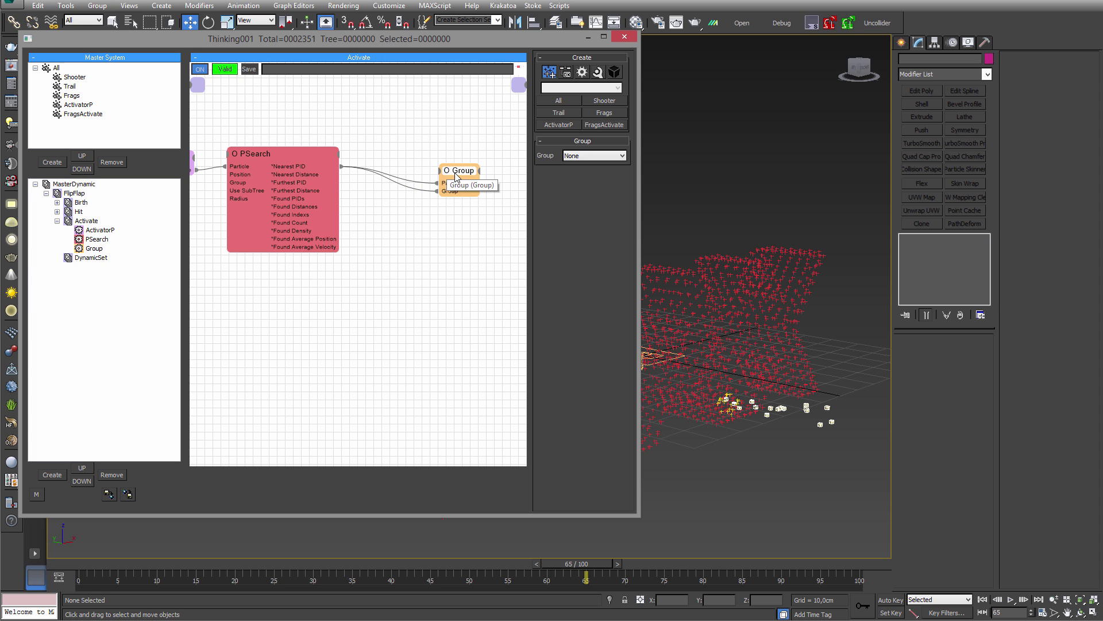
pyautogui.moveTo(455, 173); pyautogui.dragTo(444, 169)
pyautogui.click(440, 187)
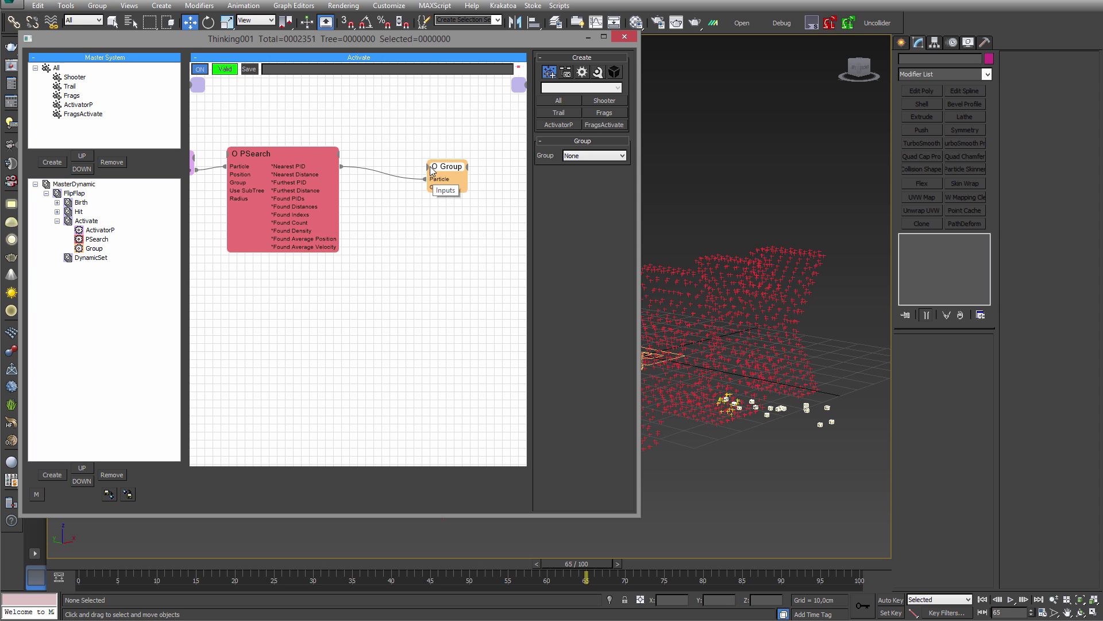
pyautogui.click(429, 167)
pyautogui.click(424, 176)
pyautogui.moveTo(435, 180); pyautogui.dragTo(323, 166)
pyautogui.moveTo(439, 172); pyautogui.dragTo(423, 166)
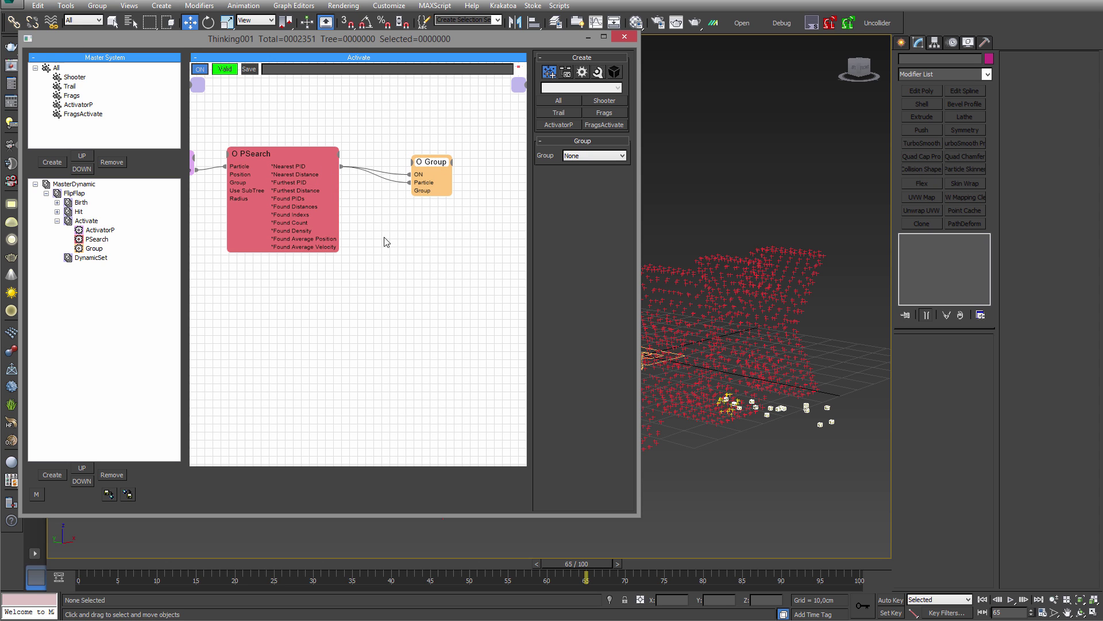
pyautogui.moveTo(362, 226); pyautogui.dragTo(393, 230, button='middle')
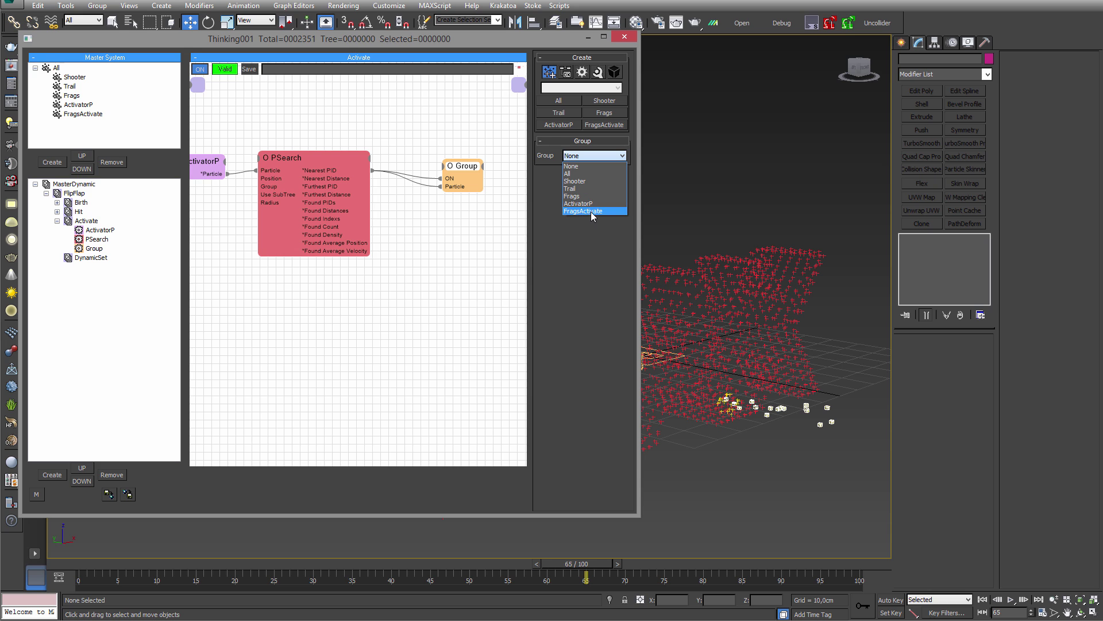
pyautogui.click(582, 210)
# - Scrub the animation to frames 76 and 61 to check whether fragments near the impact are activated
pyautogui.moveTo(65, 564); pyautogui.dragTo(649, 521)
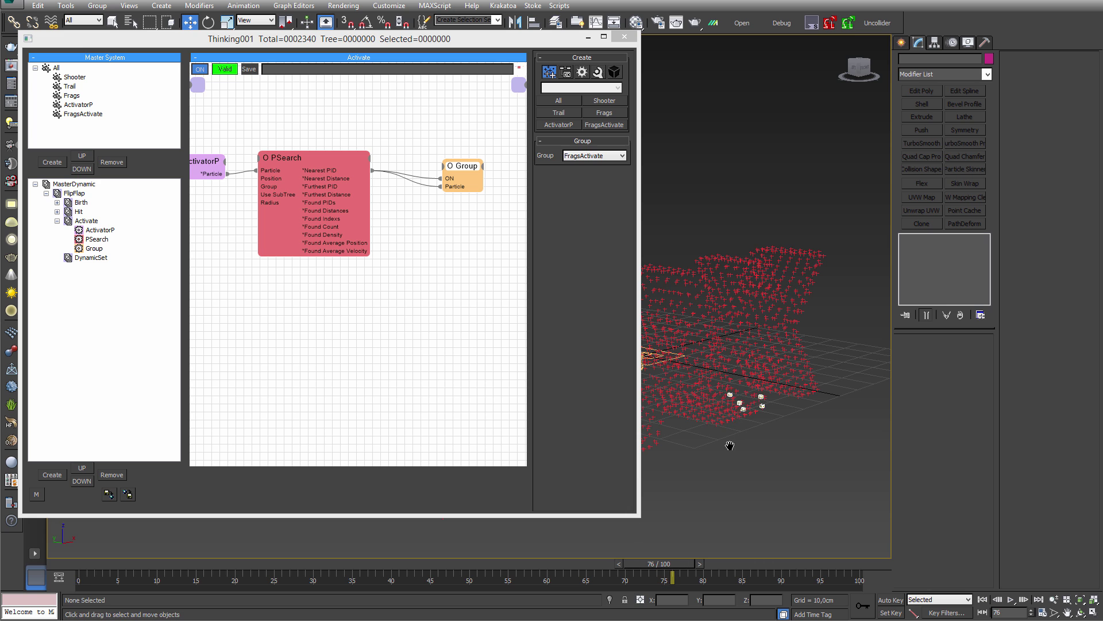
pyautogui.scroll(5, 724, 416)
pyautogui.moveTo(719, 429); pyautogui.dragTo(744, 411, button='middle')
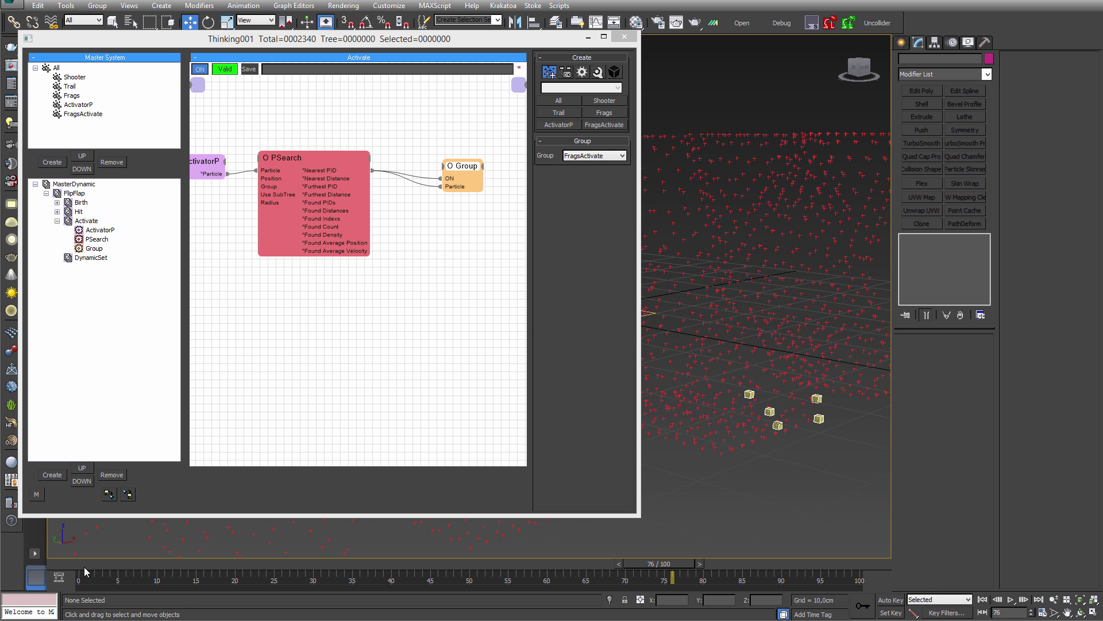
pyautogui.moveTo(89, 564); pyautogui.dragTo(543, 535)
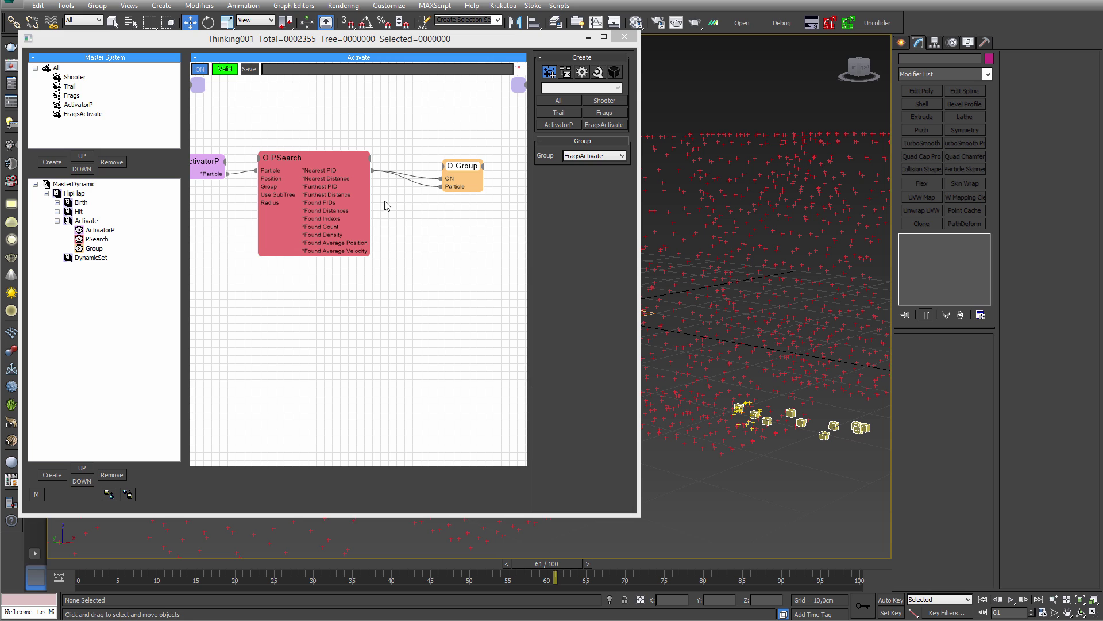
# - Set the Activate set's PSearch radius to 10 and scrub the animation to frame 69
pyautogui.moveTo(323, 158); pyautogui.dragTo(345, 154)
pyautogui.moveTo(602, 187); pyautogui.dragTo(543, 193)
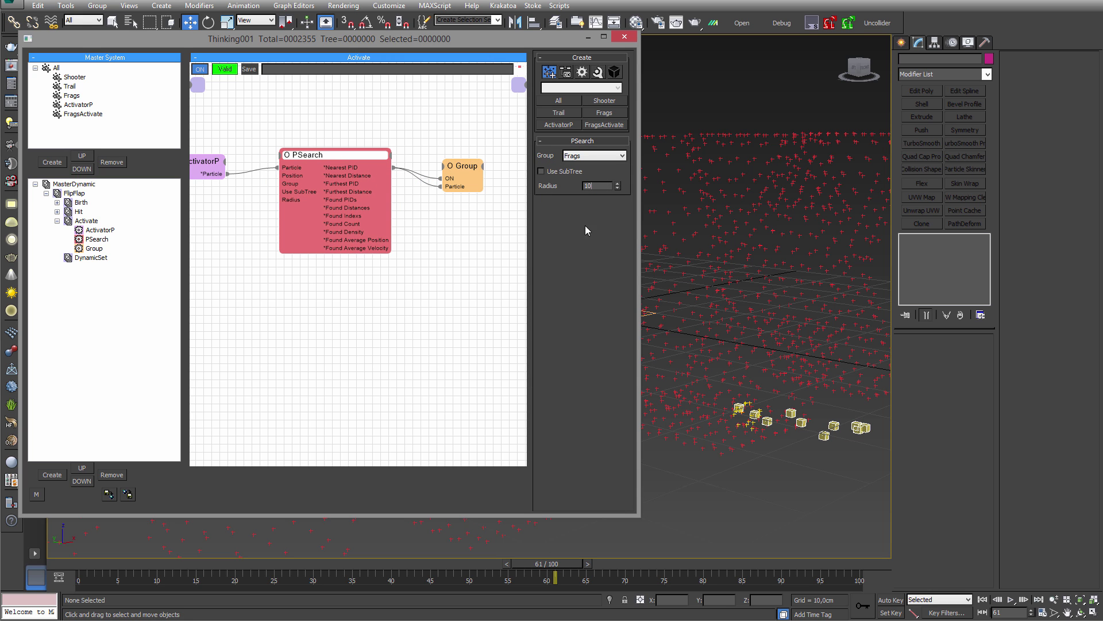
pyautogui.moveTo(65, 564); pyautogui.dragTo(591, 556)
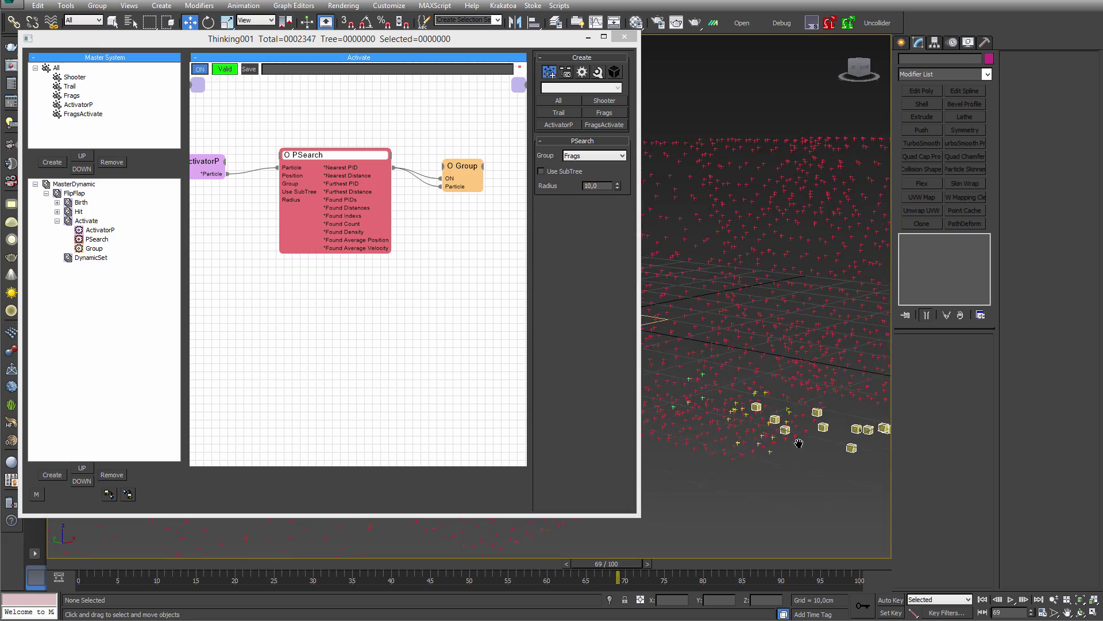
# - Examine the fragments and activator particles around the impact point at frame 69 from different angles and distances
pyautogui.scroll(-5, 799, 444)
pyautogui.keyDown('alt'); pyautogui.moveTo(771, 447); pyautogui.dragTo(735, 415, button='middle'); pyautogui.keyUp('alt')
pyautogui.scroll(4, 756, 465)
pyautogui.click(716, 358)
pyautogui.click(716, 342)
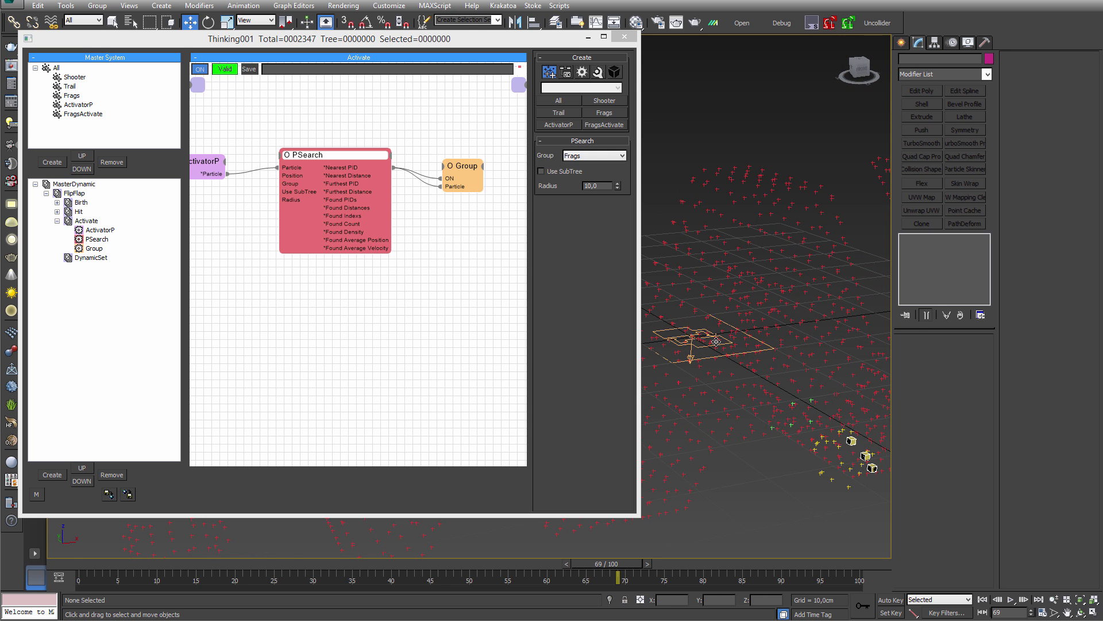
pyautogui.scroll(2, 740, 509)
pyautogui.moveTo(770, 495); pyautogui.dragTo(807, 476, button='middle')
pyautogui.scroll(2, 768, 509)
pyautogui.scroll(-6, 786, 497)
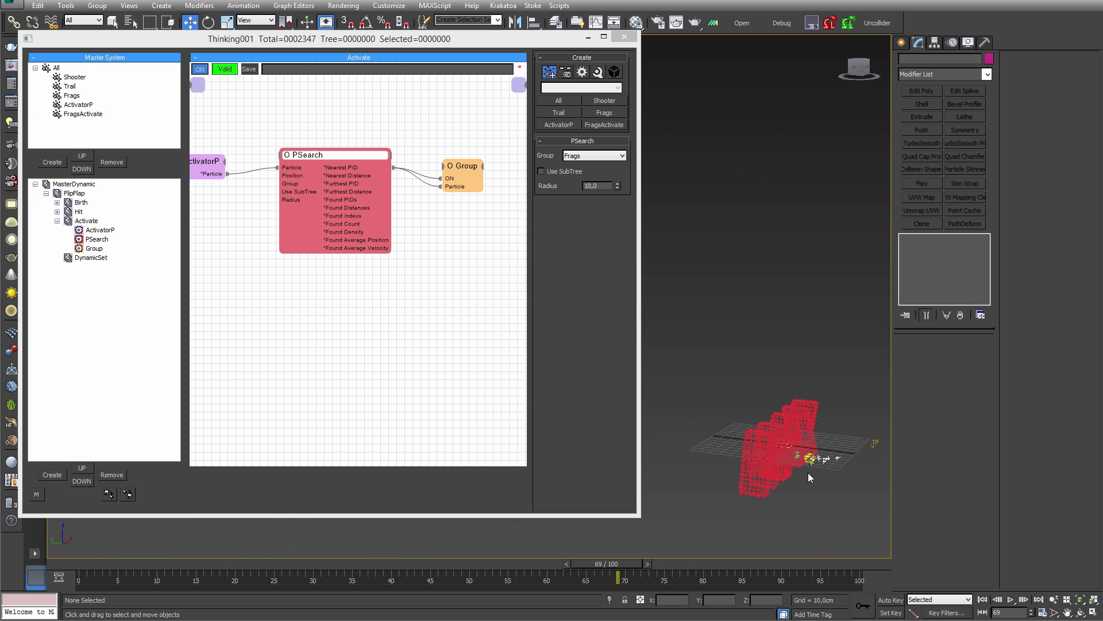
# - Examine the fragments and activator particles around the impact point up close, and scrub the animation to frame 65
pyautogui.scroll(4, 815, 486)
pyautogui.keyDown('alt'); pyautogui.moveTo(746, 499); pyautogui.dragTo(929, 458, button='middle'); pyautogui.keyUp('alt')
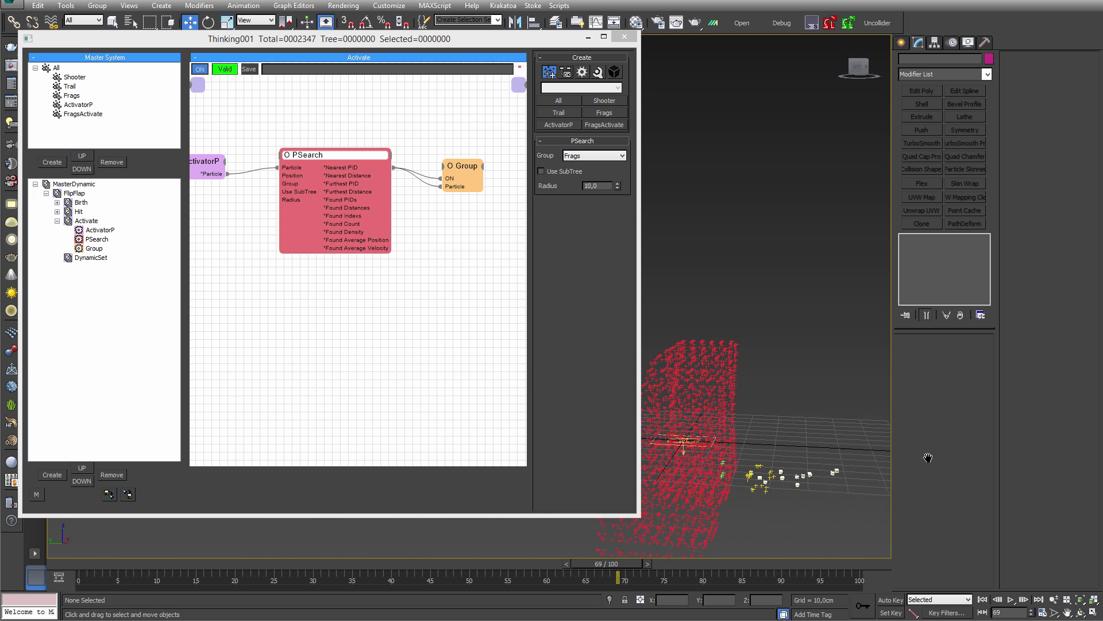
pyautogui.moveTo(742, 474); pyautogui.dragTo(805, 467, button='middle')
pyautogui.scroll(3, 805, 466)
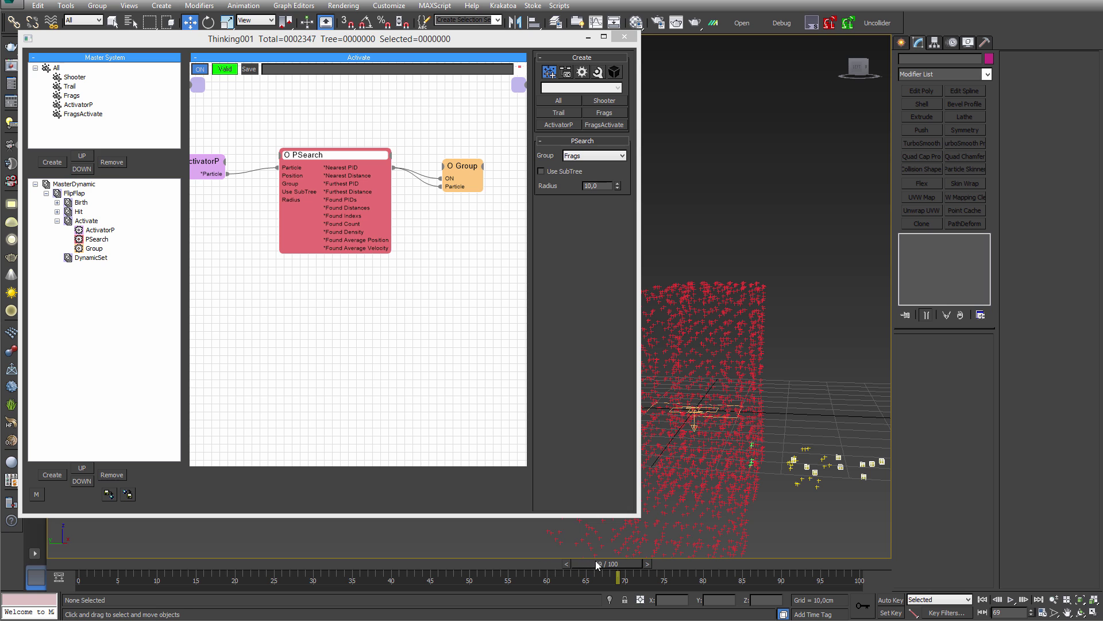
pyautogui.moveTo(597, 565); pyautogui.dragTo(558, 564)
# - Set the radius of the PSearch operator in the Inactive hit set to 5
pyautogui.click(78, 211)
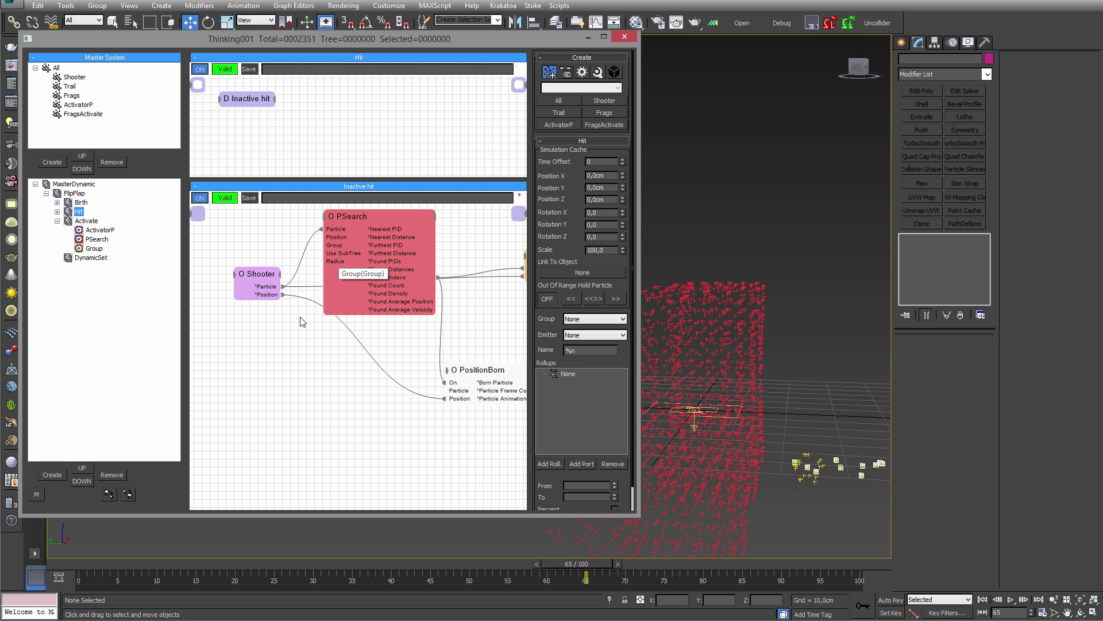
pyautogui.moveTo(322, 383); pyautogui.dragTo(246, 430, button='middle')
pyautogui.click(303, 266)
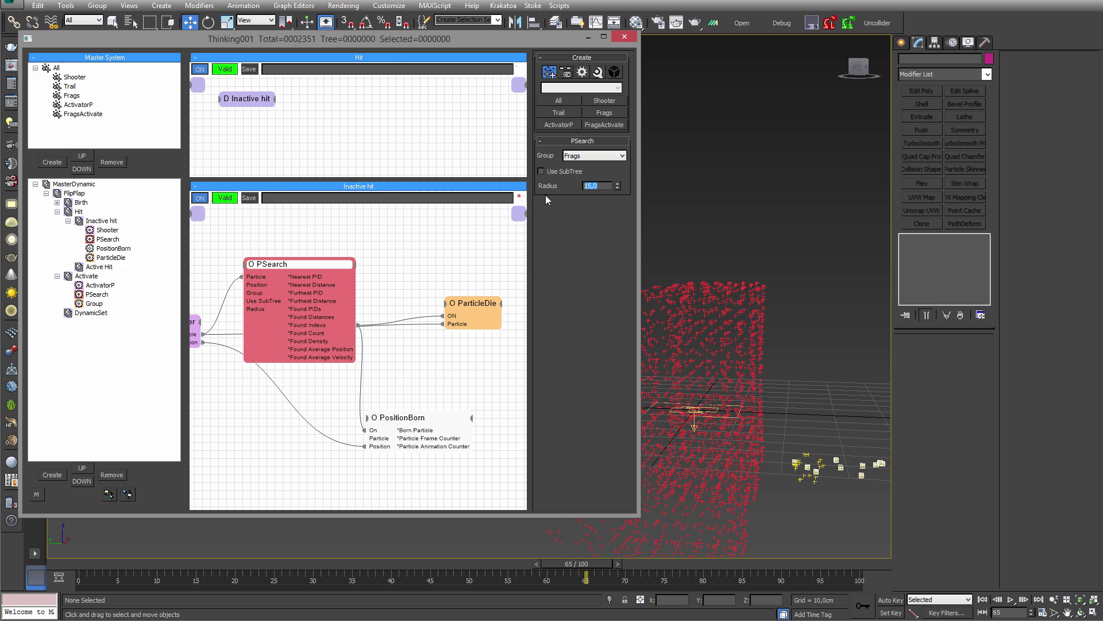
pyautogui.write('10')
pyautogui.press('Return')
# - Scrub the animation to frames 24 and 66 and inspect the shooter's impact on the fragments from different angles
pyautogui.moveTo(383, 562); pyautogui.dragTo(251, 560)
pyautogui.scroll(2, 788, 419)
pyautogui.scroll(-5, 786, 416)
pyautogui.keyDown('alt'); pyautogui.moveTo(798, 429); pyautogui.dragTo(853, 456, button='middle'); pyautogui.keyUp('alt')
pyautogui.scroll(5, 812, 452)
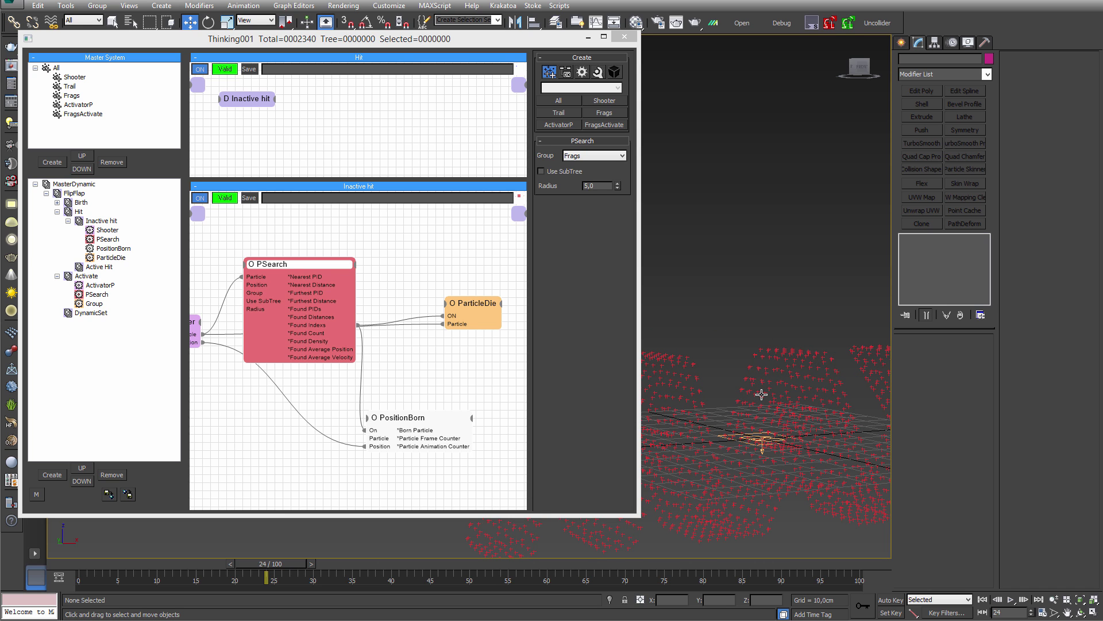
pyautogui.moveTo(759, 393); pyautogui.dragTo(780, 385, button='middle')
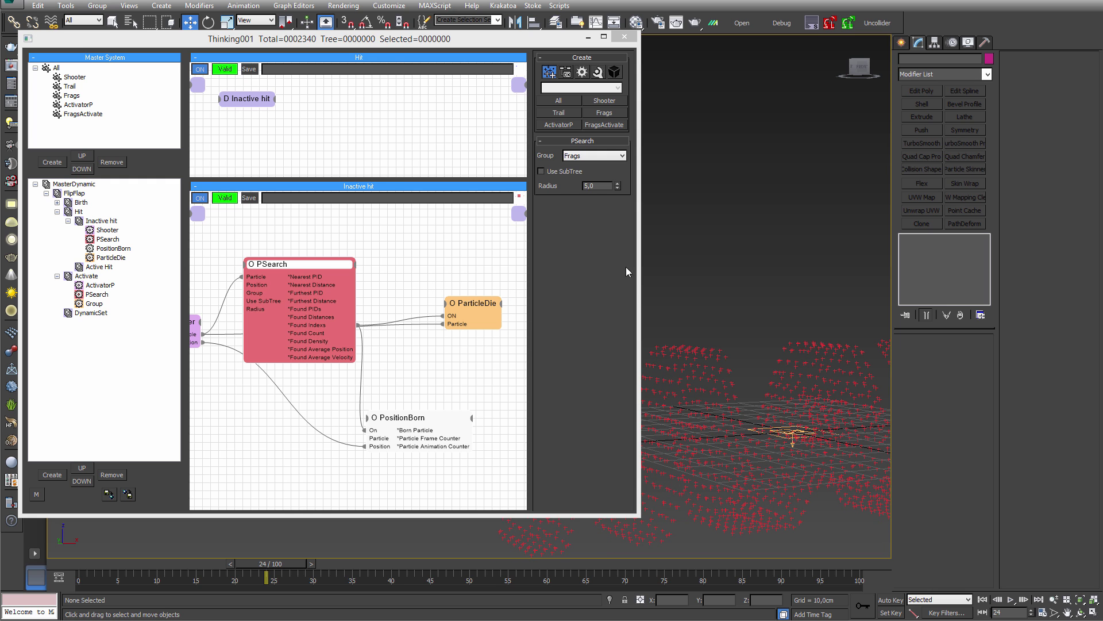
pyautogui.scroll(-5, 739, 389)
pyautogui.moveTo(785, 412); pyautogui.dragTo(803, 389, button='middle')
pyautogui.scroll(5, 796, 432)
pyautogui.moveTo(233, 559); pyautogui.dragTo(587, 548)
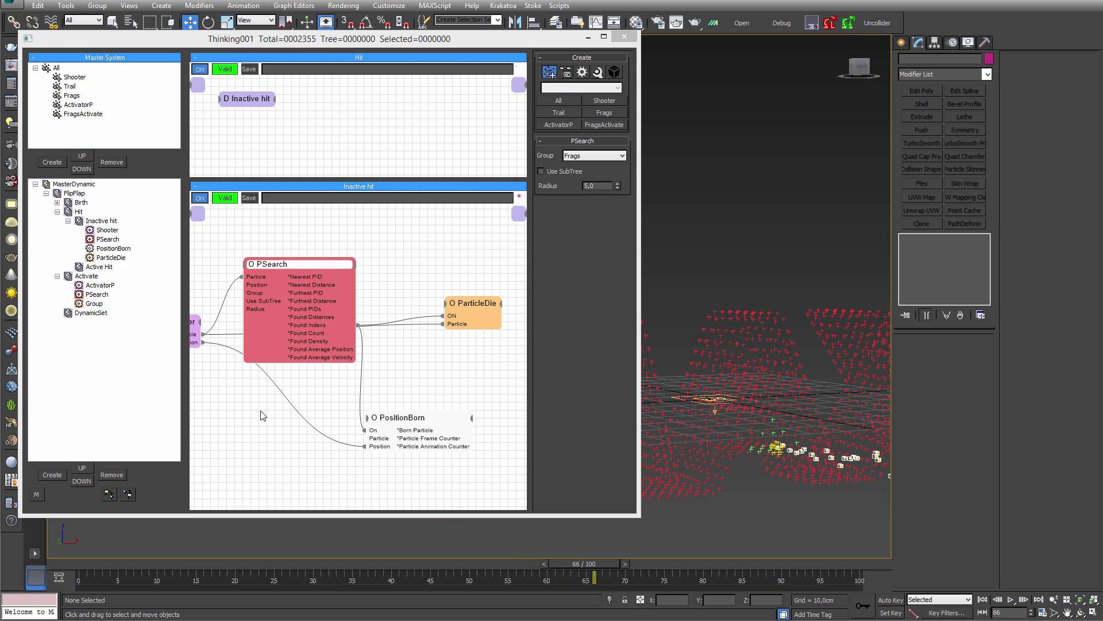
# - Collapse the Activate set and rename the empty DynamicSet below it to Animate
pyautogui.click(57, 276)
pyautogui.click(91, 286)
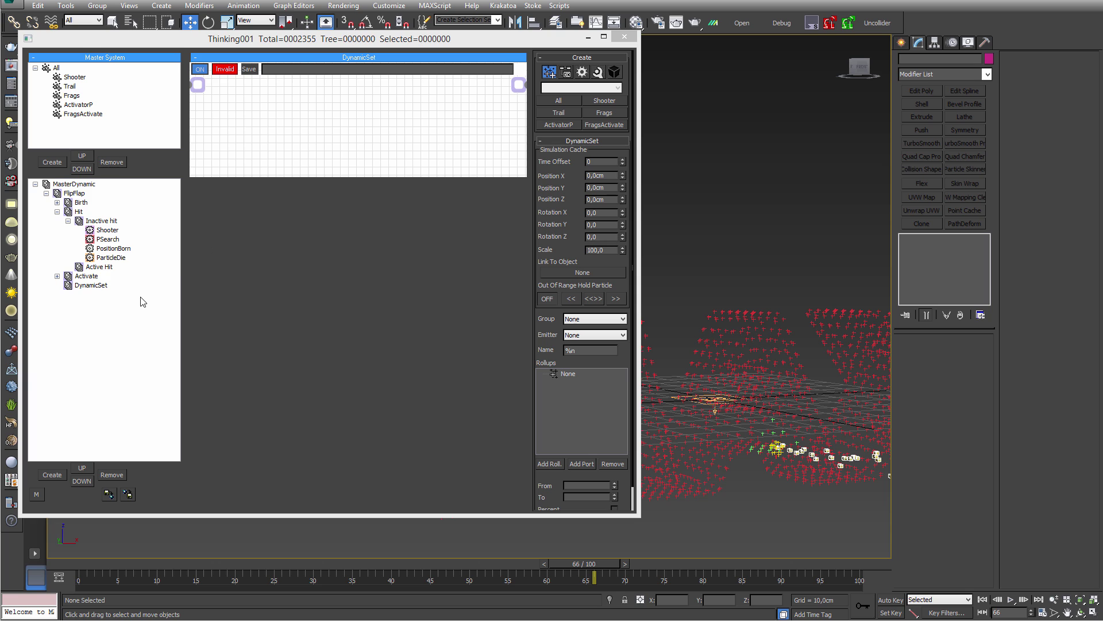
pyautogui.click(90, 286)
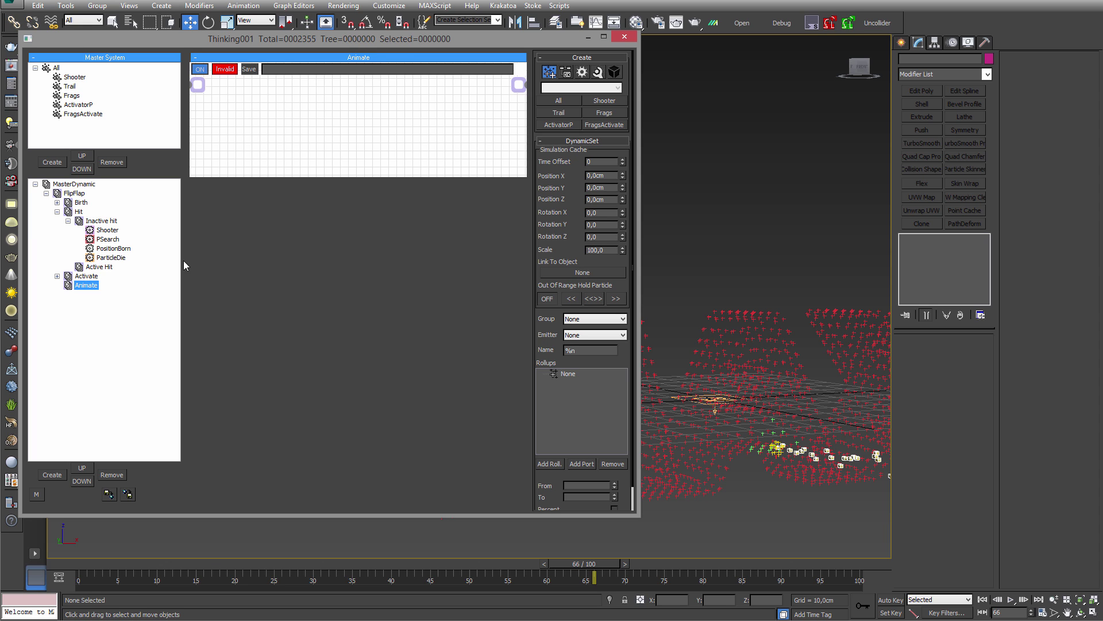
# - Enlarge the Animate set's node area and add a FragsActivate group node to it
pyautogui.moveTo(296, 176); pyautogui.dragTo(310, 408)
pyautogui.rightClick(256, 179)
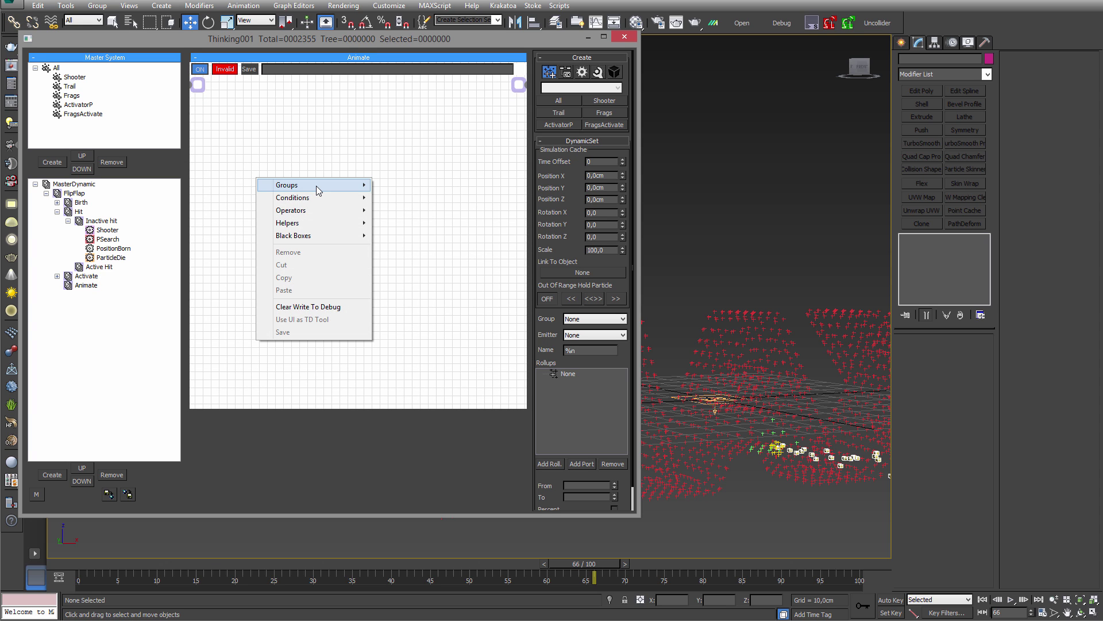
pyautogui.moveTo(316, 185)
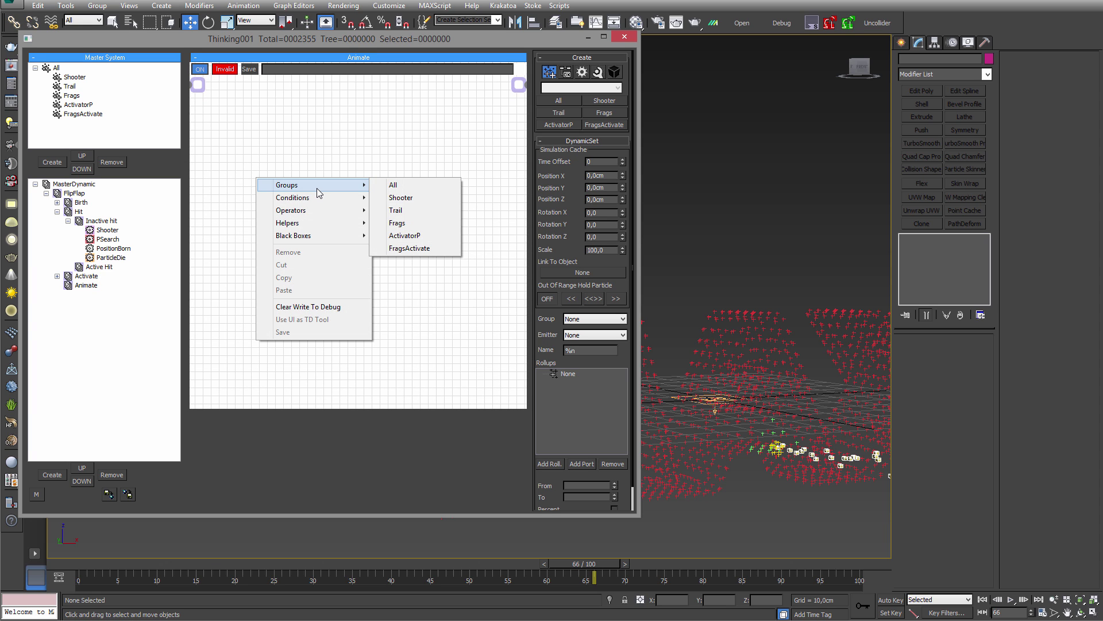
pyautogui.click(418, 254)
pyautogui.moveTo(361, 188); pyautogui.dragTo(253, 171)
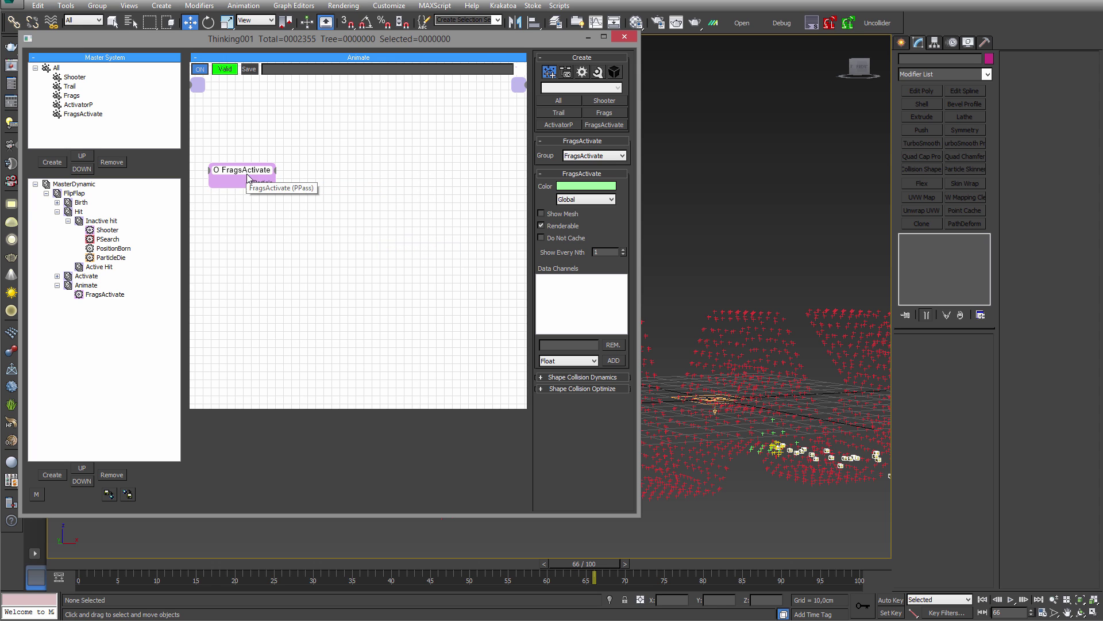
pyautogui.moveTo(316, 203); pyautogui.dragTo(310, 227, button='middle')
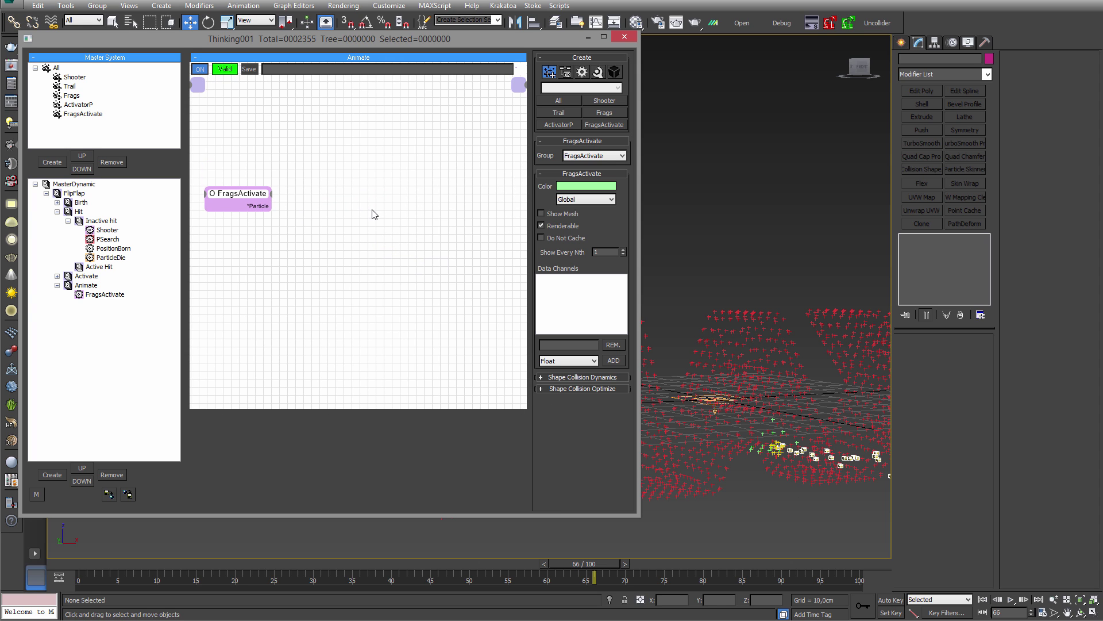
pyautogui.moveTo(374, 215); pyautogui.dragTo(370, 208, button='middle')
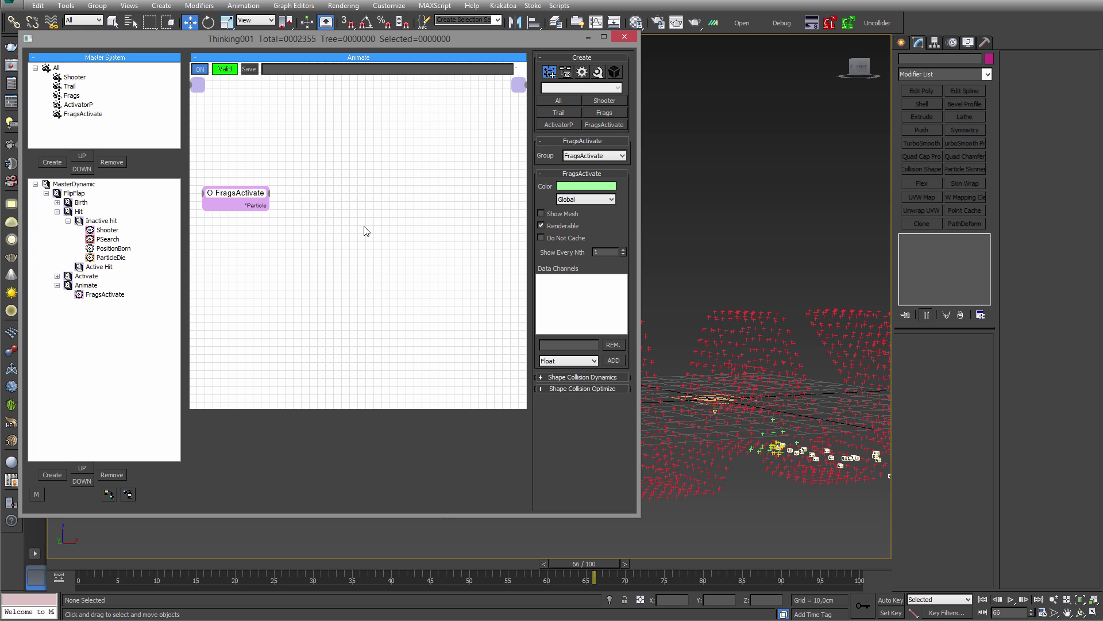
# - Add a PositionBorn generator operator to the Animate set, below and beside the FragsActivate node
pyautogui.rightClick(355, 246)
pyautogui.moveTo(362, 276)
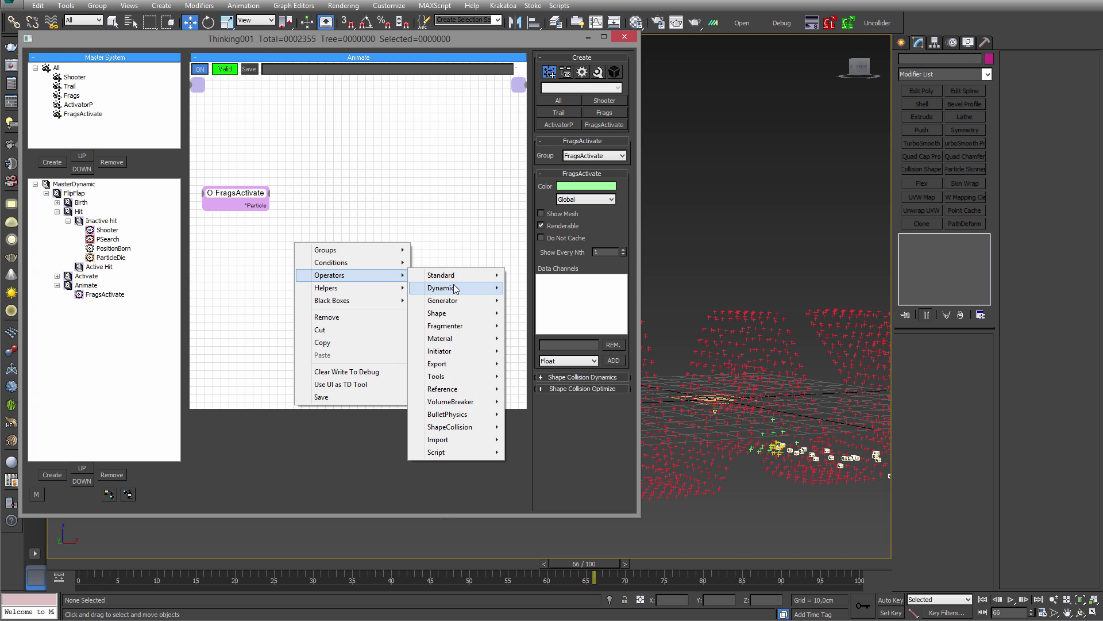
pyautogui.moveTo(461, 279)
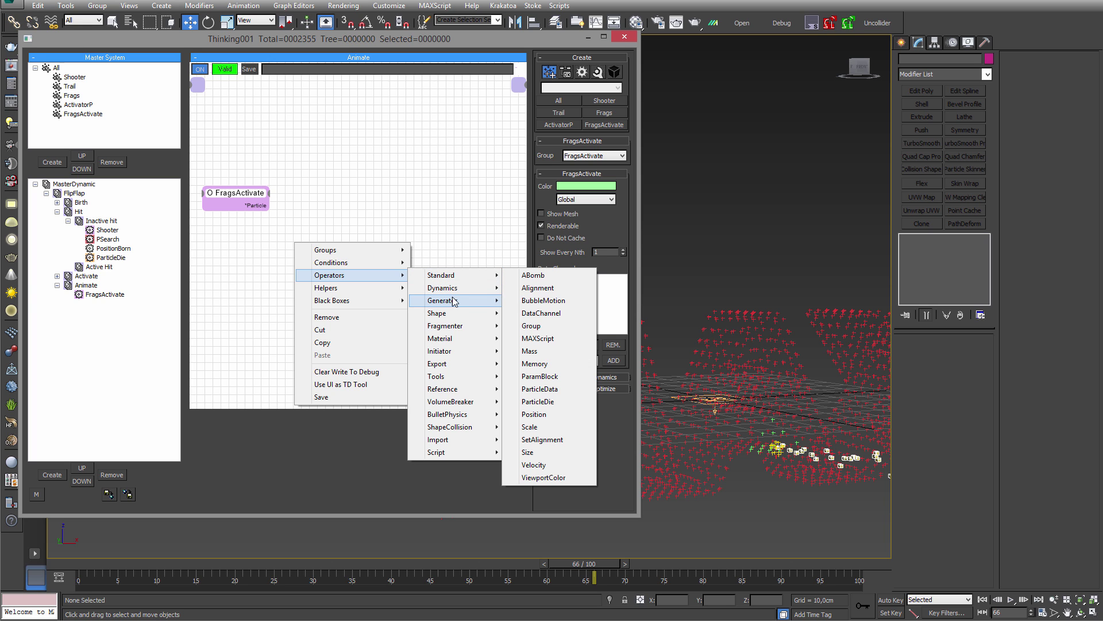
pyautogui.moveTo(444, 300)
pyautogui.click(541, 351)
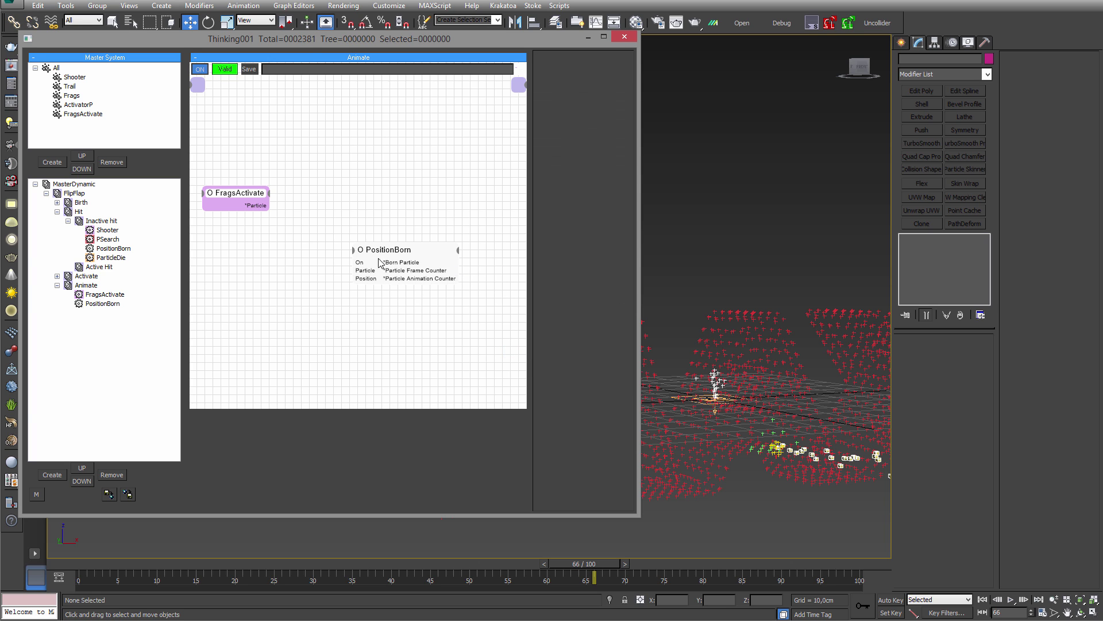
pyautogui.moveTo(390, 250); pyautogui.dragTo(379, 265)
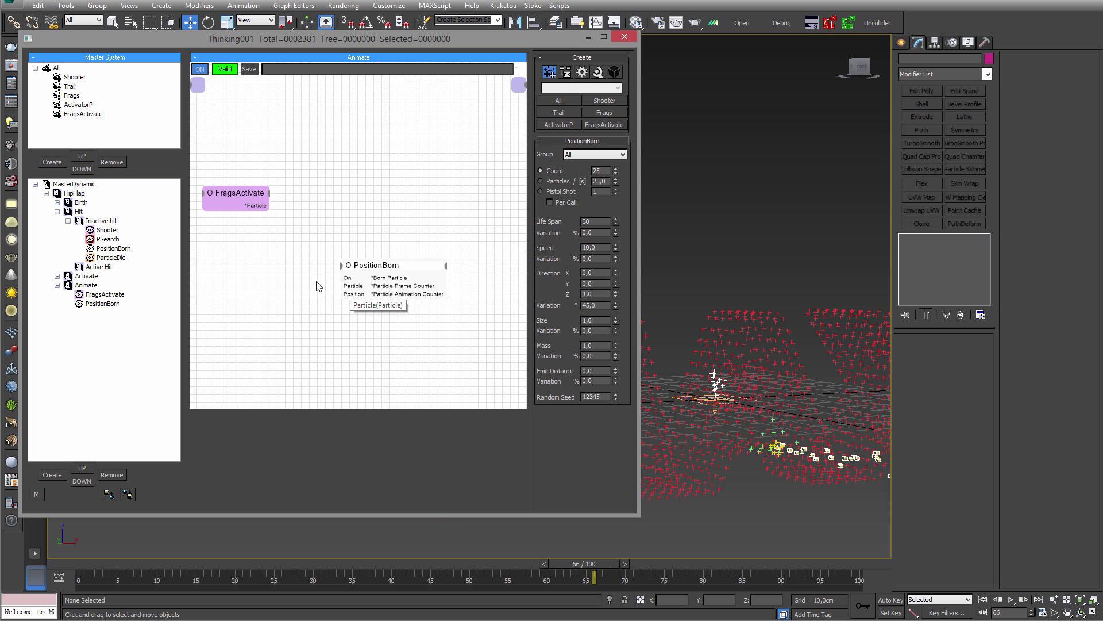
# - Connect FragsActivate's Particle and Position outputs to the matching inputs of PositionBorn
pyautogui.moveTo(339, 286); pyautogui.dragTo(273, 204)
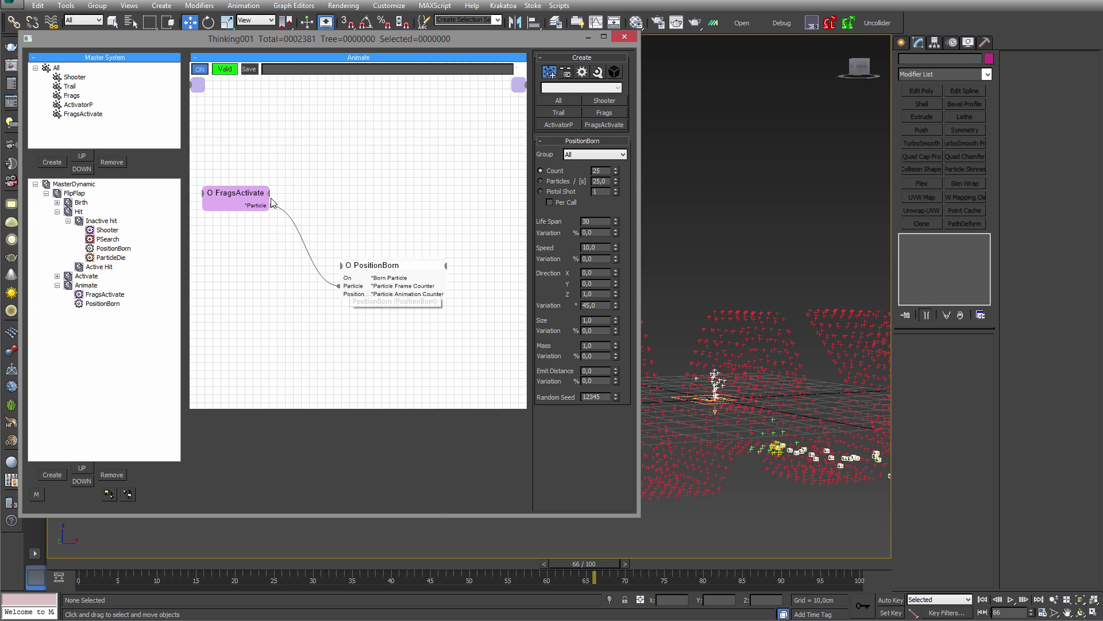
pyautogui.click(273, 204)
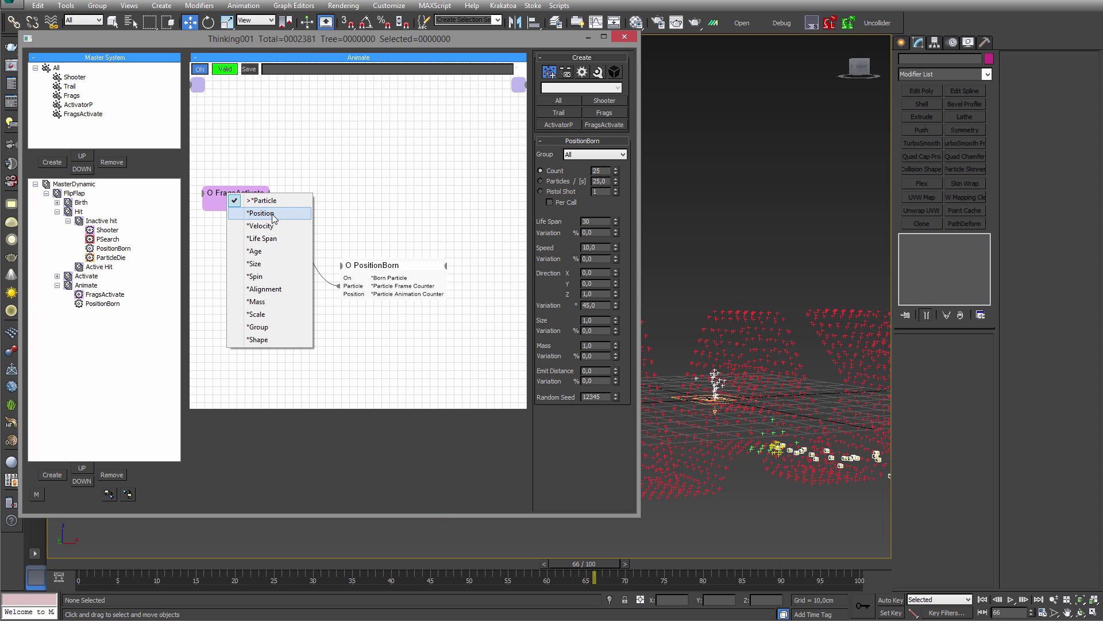
pyautogui.click(273, 213)
pyautogui.moveTo(273, 214); pyautogui.dragTo(346, 272)
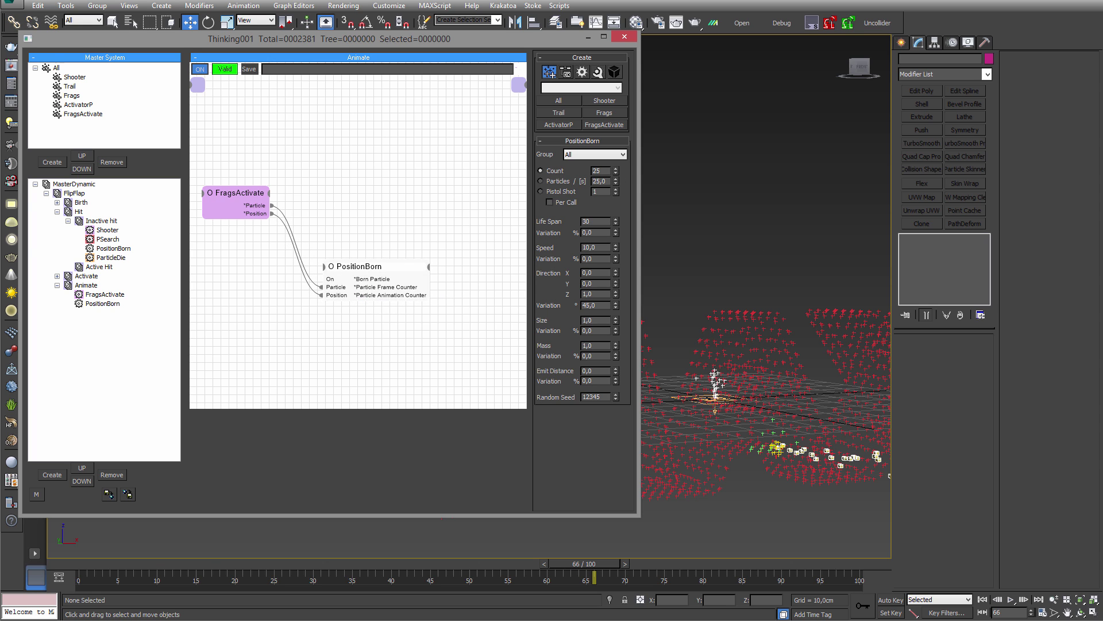
# - Set PositionBorn to Pistol Shot 20 with life span 0, speed 0, emit distance 8 and 100% emit distance variation
pyautogui.click(562, 192)
pyautogui.rightClick(616, 221)
pyautogui.write('10')
pyautogui.press('Return')
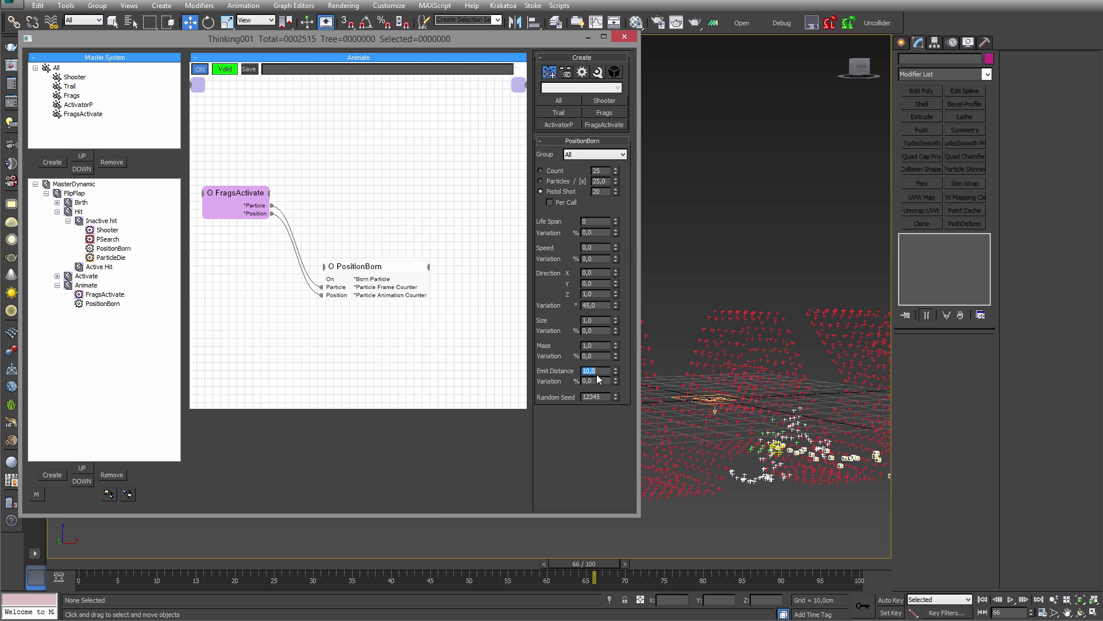
pyautogui.moveTo(616, 377); pyautogui.dragTo(612, 114)
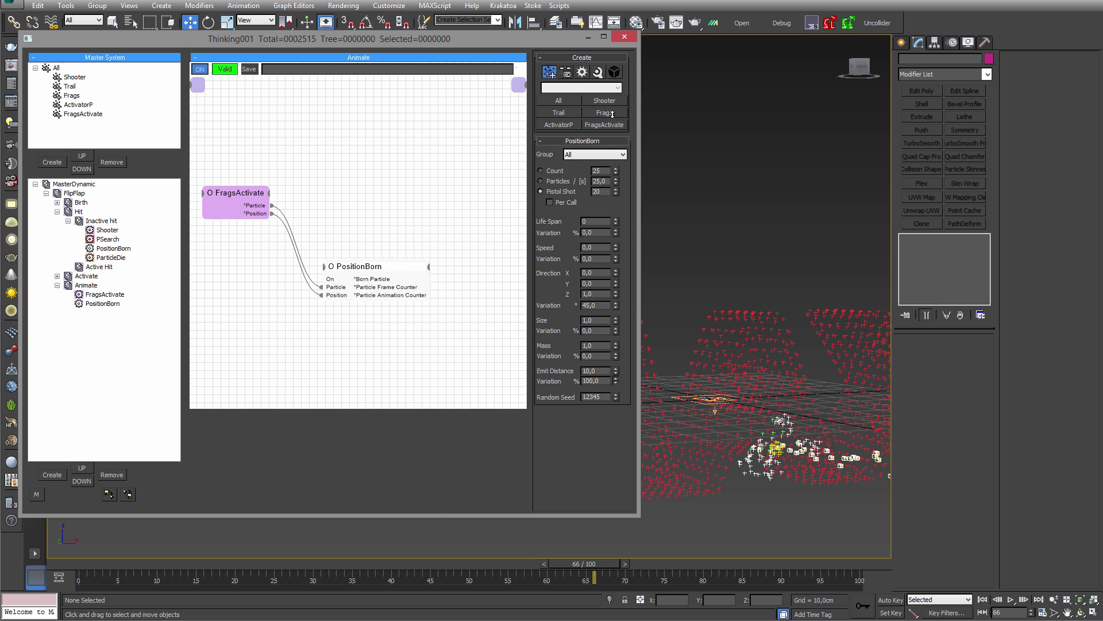
pyautogui.moveTo(616, 377); pyautogui.dragTo(617, 381)
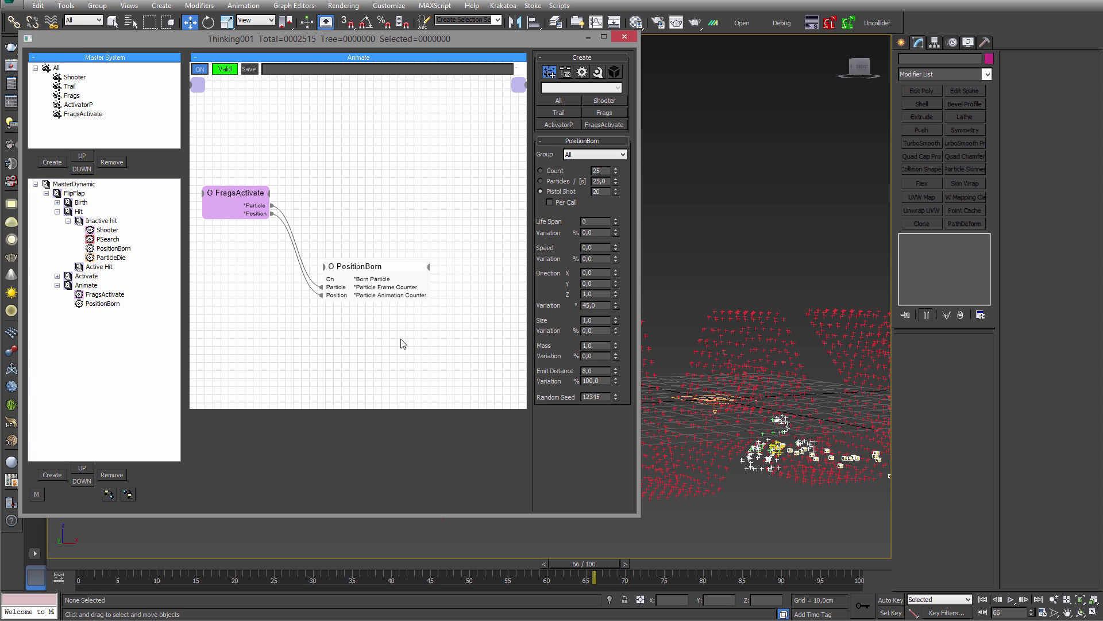
# - Assign the particles born by the Animate set's PositionBorn operator to the ActivatorP group
pyautogui.moveTo(374, 266); pyautogui.dragTo(369, 273)
pyautogui.click(595, 154)
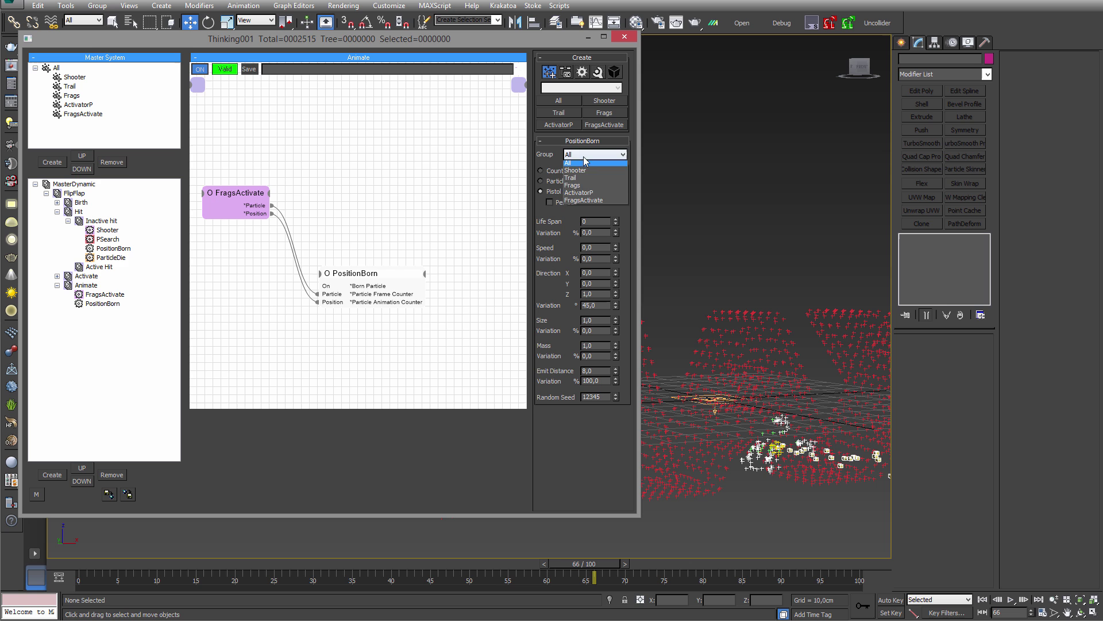
pyautogui.click(587, 196)
# - Scrub the animation to frame 63 and examine the activator particles around the MAX text
pyautogui.moveTo(59, 566); pyautogui.dragTo(251, 557)
pyautogui.moveTo(470, 548); pyautogui.dragTo(591, 526)
pyautogui.moveTo(764, 428); pyautogui.dragTo(819, 372, button='middle')
pyautogui.scroll(-8, 817, 376)
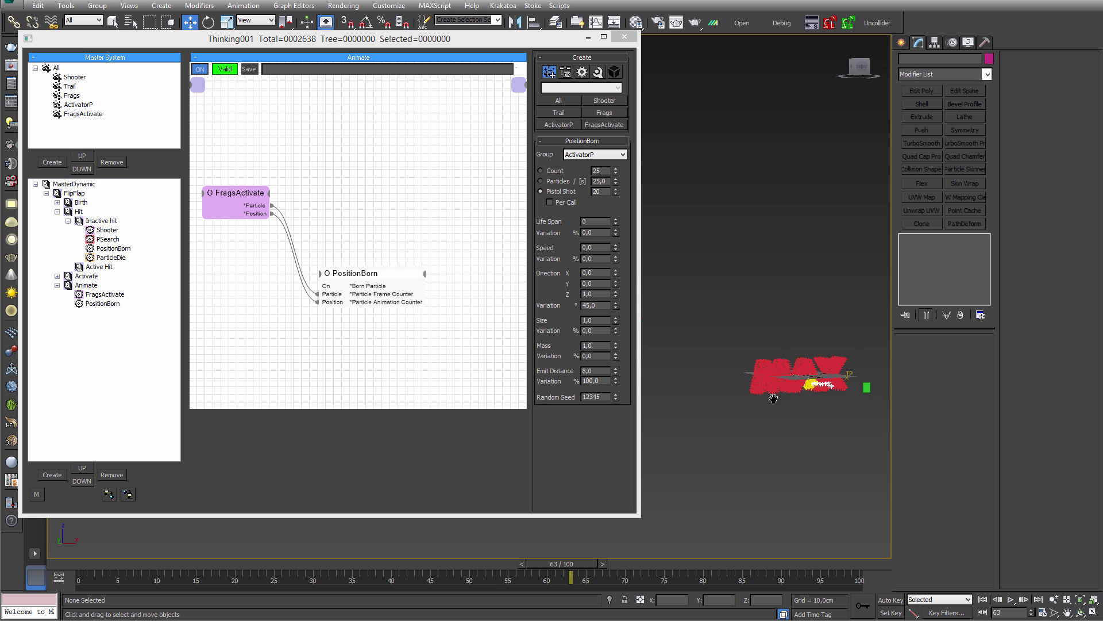
pyautogui.scroll(6, 773, 396)
pyautogui.moveTo(750, 407)
pyautogui.mouseDown(button='middle')
pyautogui.moveTo(785, 398)
pyautogui.moveTo(755, 408)
pyautogui.mouseUp(button='middle')
pyautogui.scroll(-5, 782, 397)
pyautogui.scroll(2, 780, 397)
# - Narrow the Thinking Particles window and scrub the animation to frame 80 to check how the activation spreads across the text
pyautogui.moveTo(643, 308); pyautogui.dragTo(529, 319)
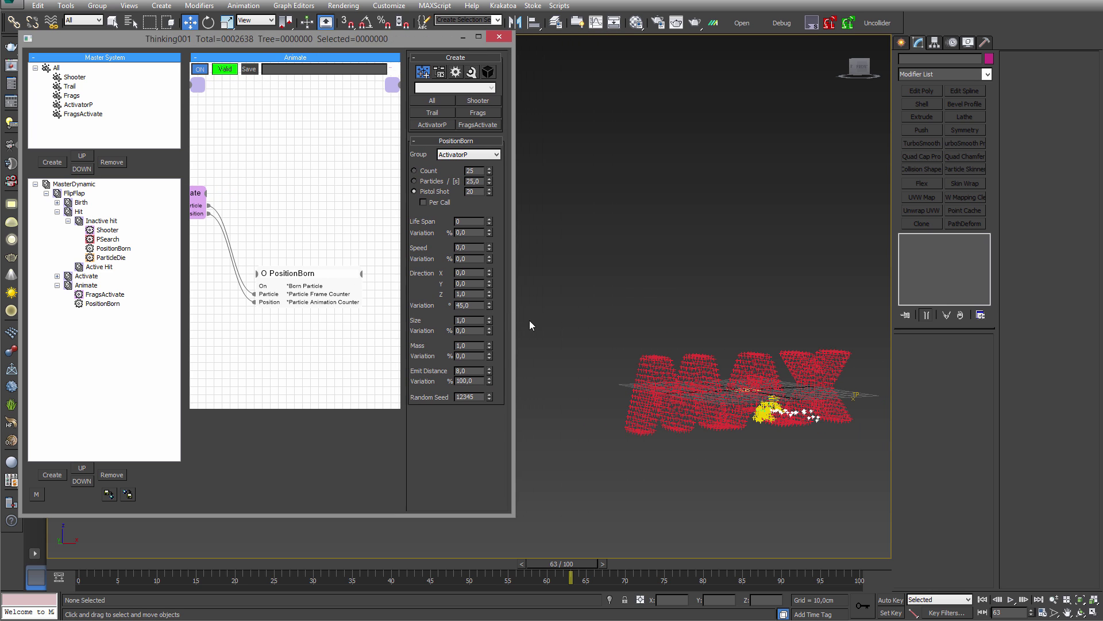
pyautogui.moveTo(75, 566); pyautogui.dragTo(680, 525)
pyautogui.moveTo(681, 403)
pyautogui.mouseDown(button='middle')
pyautogui.moveTo(687, 436)
pyautogui.moveTo(683, 400)
pyautogui.mouseUp(button='middle')
pyautogui.scroll(3, 691, 427)
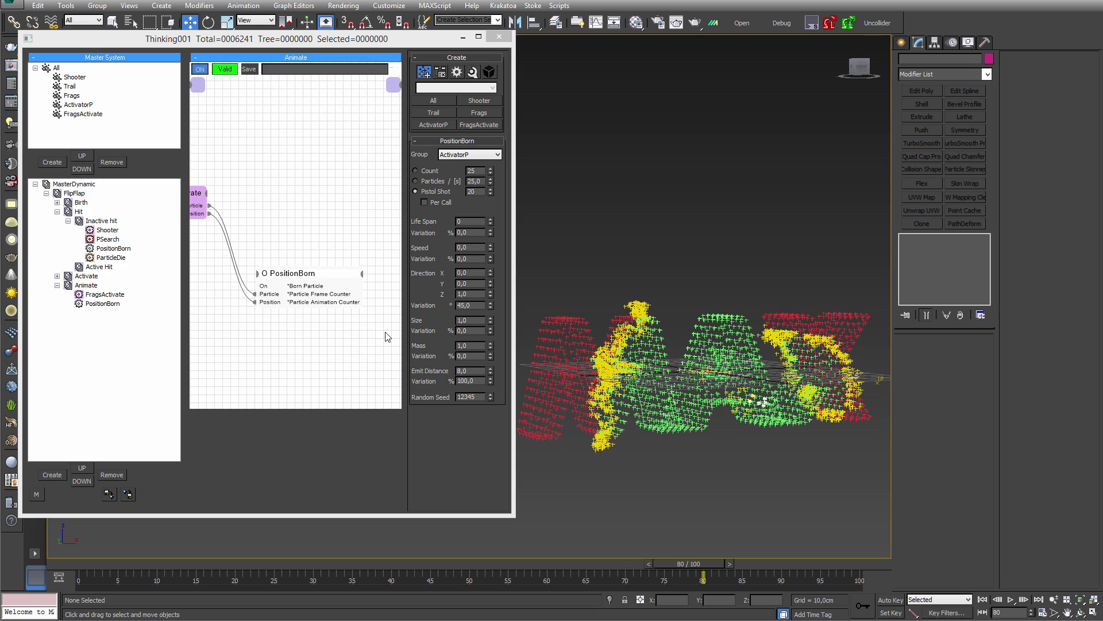
# - Widen the Thinking Particles window again, narrow the command panel and reposition the window so the MAX text has more room
pyautogui.moveTo(515, 231); pyautogui.dragTo(642, 231)
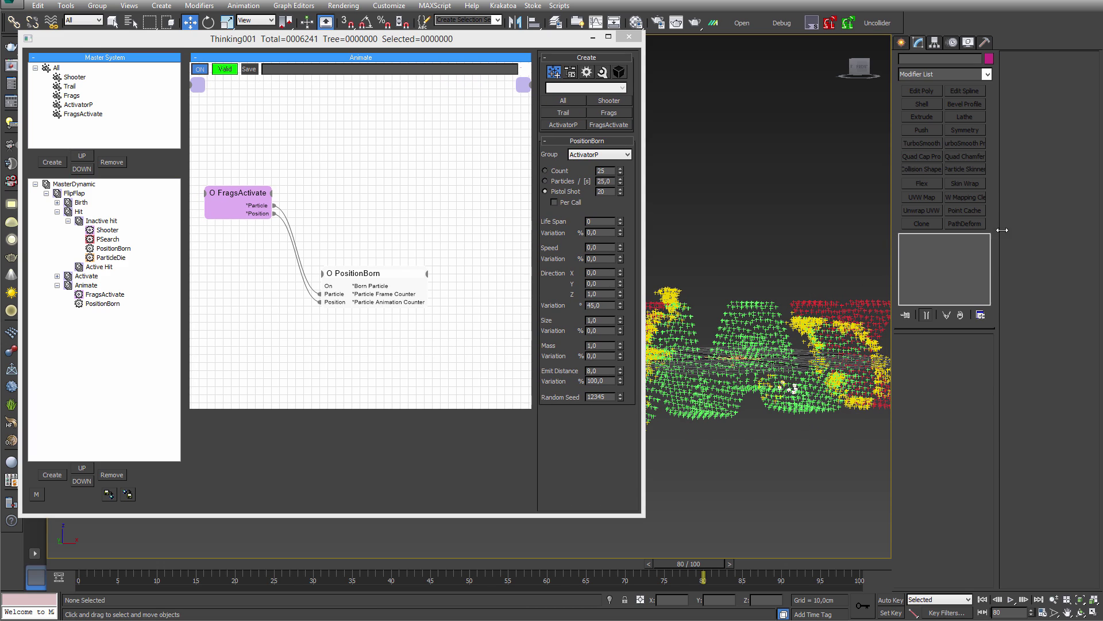
pyautogui.moveTo(1003, 230); pyautogui.dragTo(1004, 230)
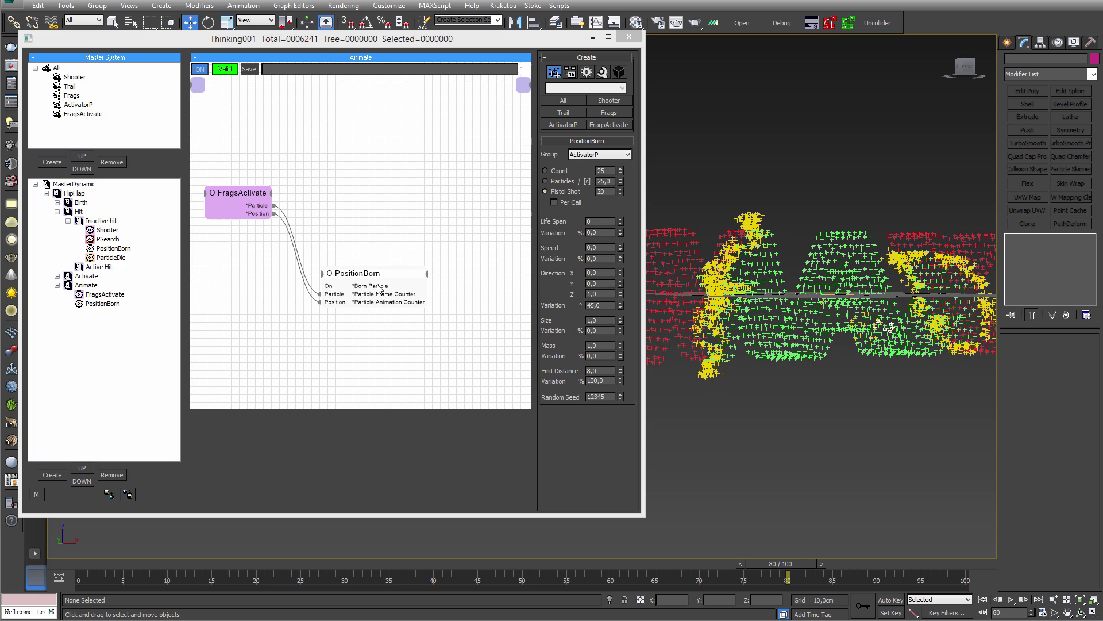
pyautogui.moveTo(235, 38); pyautogui.dragTo(217, 36)
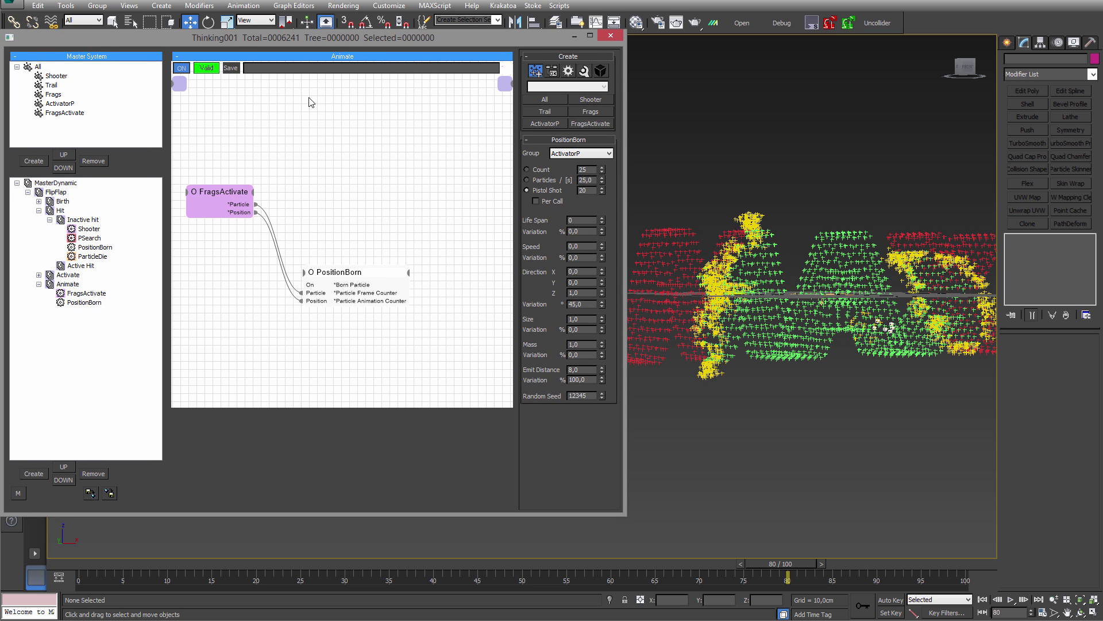
pyautogui.moveTo(758, 369); pyautogui.dragTo(746, 401, button='middle')
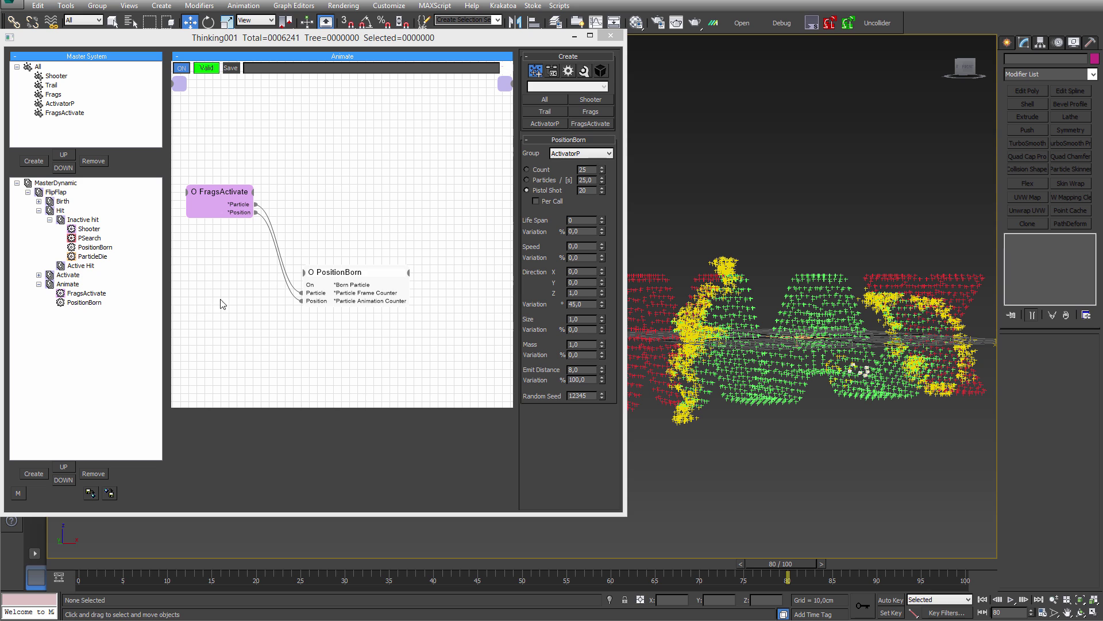
# - Move PositionBorn lower in the Animate set and add a Timer helper beside the FragsActivate node
pyautogui.moveTo(347, 275); pyautogui.dragTo(338, 314)
pyautogui.rightClick(295, 179)
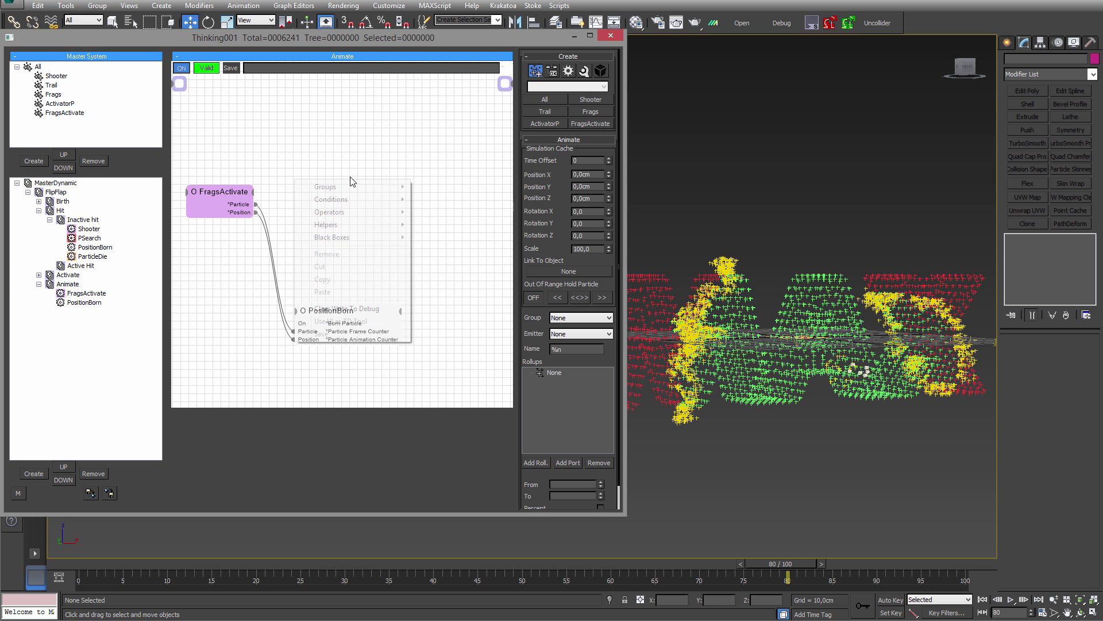
pyautogui.moveTo(357, 224)
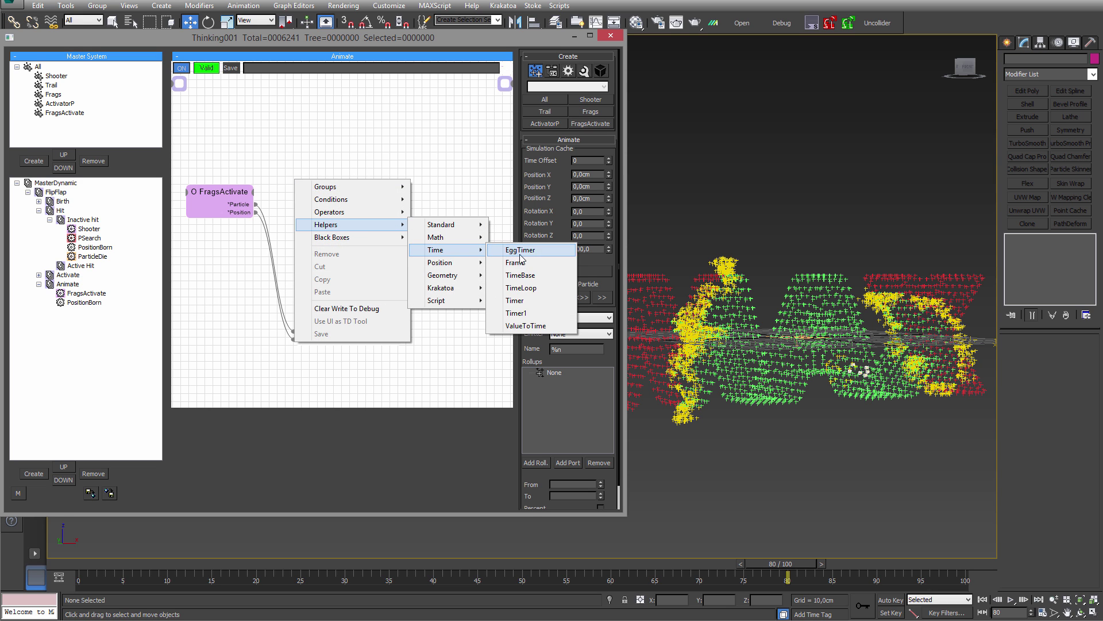
pyautogui.click(515, 300)
pyautogui.moveTo(382, 184); pyautogui.dragTo(359, 199)
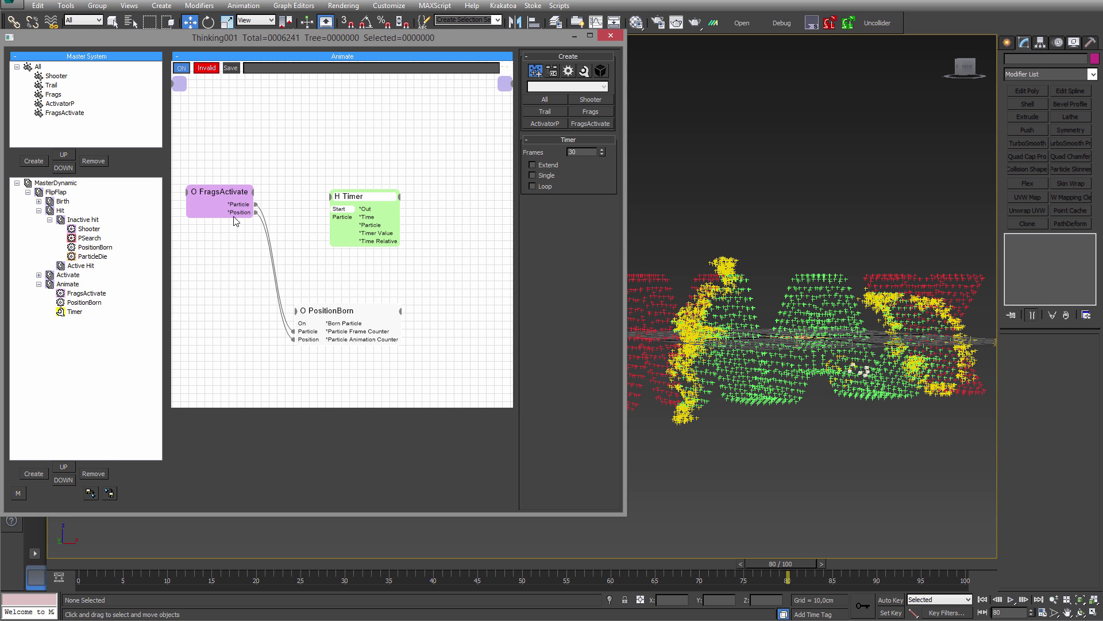
# - Wire the FragsActivate Particle output into the Timer's Start and Particle inputs and set the Timer to 10000 frames
pyautogui.moveTo(256, 204)
pyautogui.mouseDown()
pyautogui.moveTo(328, 208)
pyautogui.moveTo(243, 206)
pyautogui.mouseUp()
pyautogui.moveTo(342, 204); pyautogui.dragTo(322, 203)
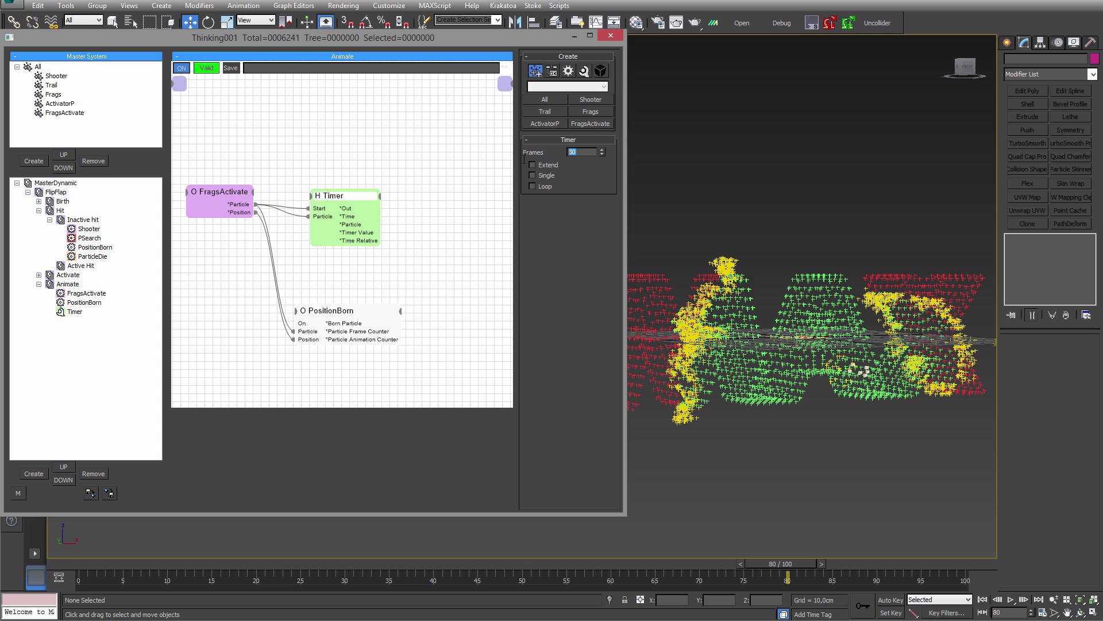
pyautogui.write('10000')
pyautogui.press('Return')
# - Add a standard Scale operator to the Animate set, beyond the Timer node
pyautogui.moveTo(417, 247); pyautogui.dragTo(364, 242, button='middle')
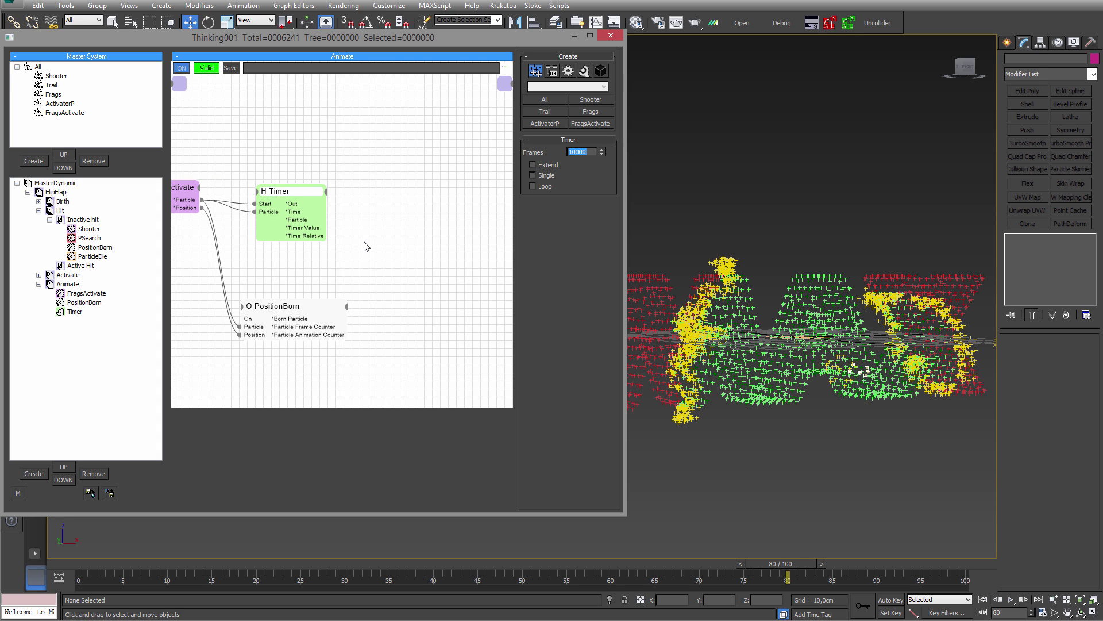
pyautogui.moveTo(392, 214); pyautogui.dragTo(370, 228, button='middle')
pyautogui.rightClick(362, 177)
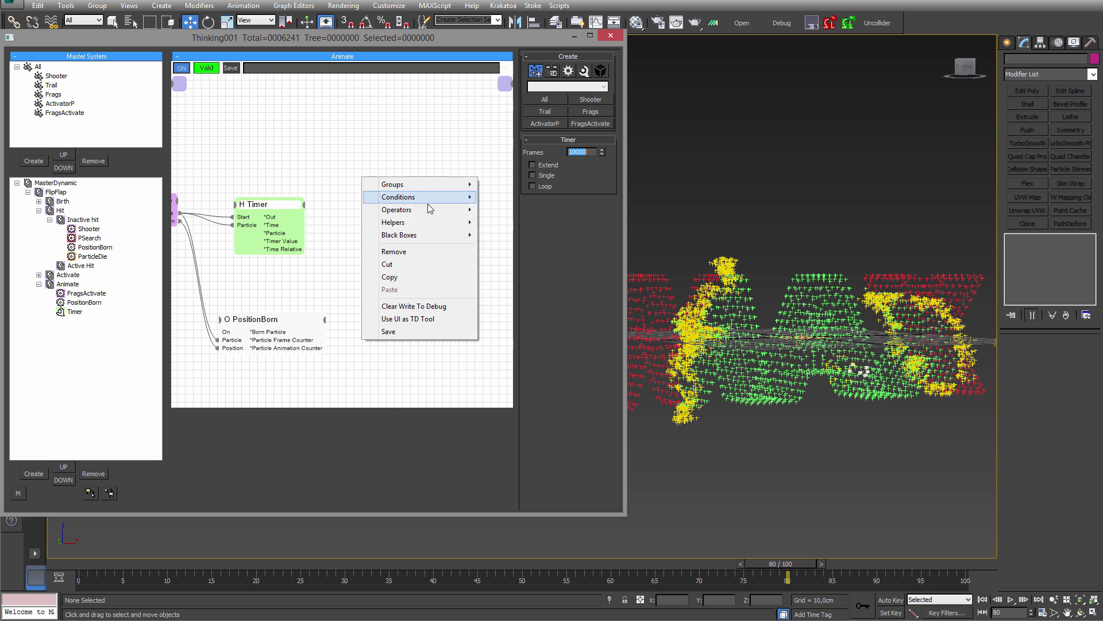
pyautogui.moveTo(439, 210)
pyautogui.moveTo(514, 214)
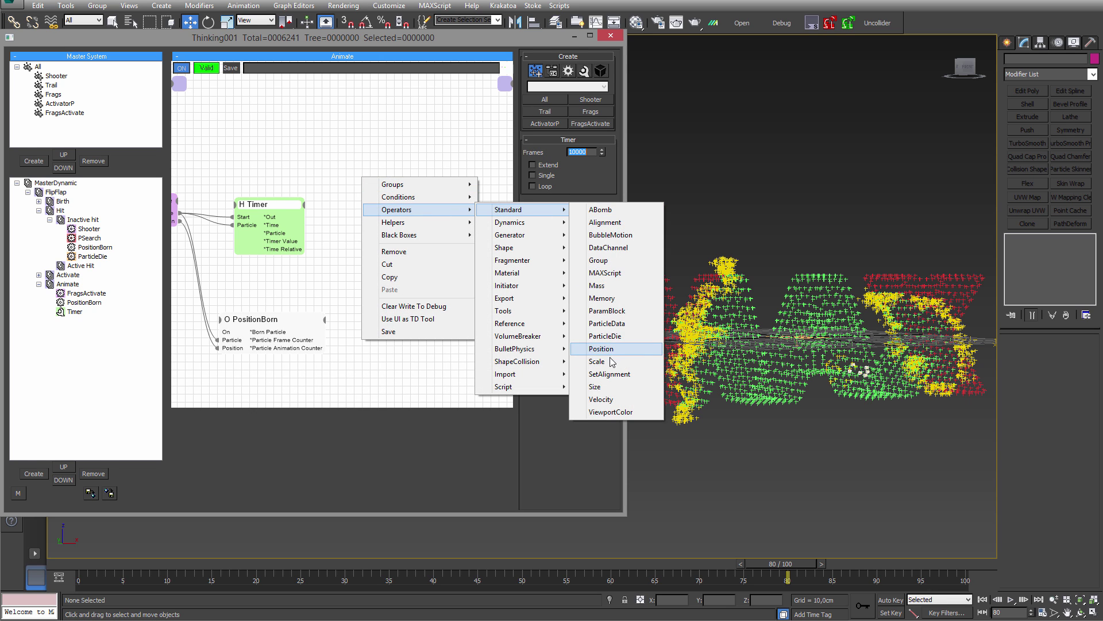
pyautogui.click(592, 362)
pyautogui.click(438, 189)
# - Add a Float math helper and place it just before the Scale node
pyautogui.rightClick(344, 120)
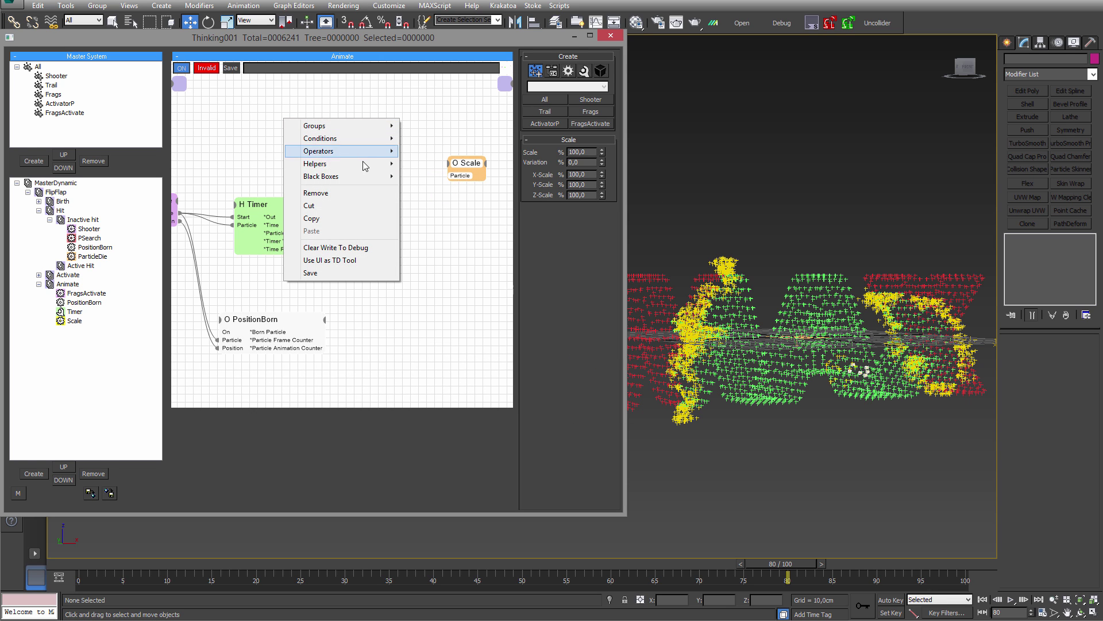
pyautogui.moveTo(368, 164)
pyautogui.moveTo(440, 175)
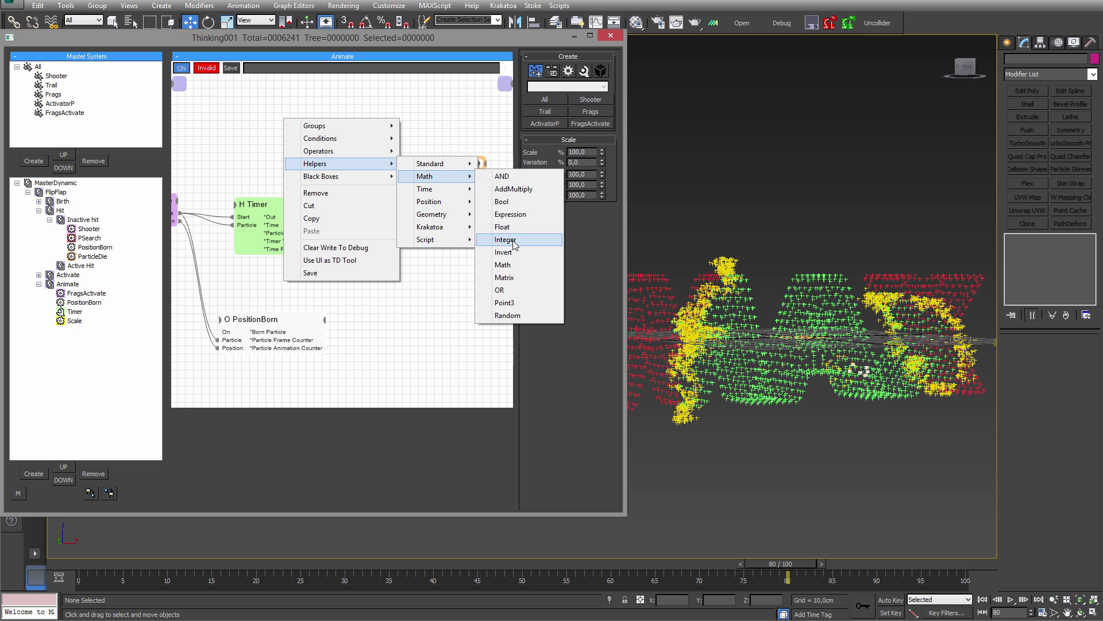
pyautogui.click(512, 228)
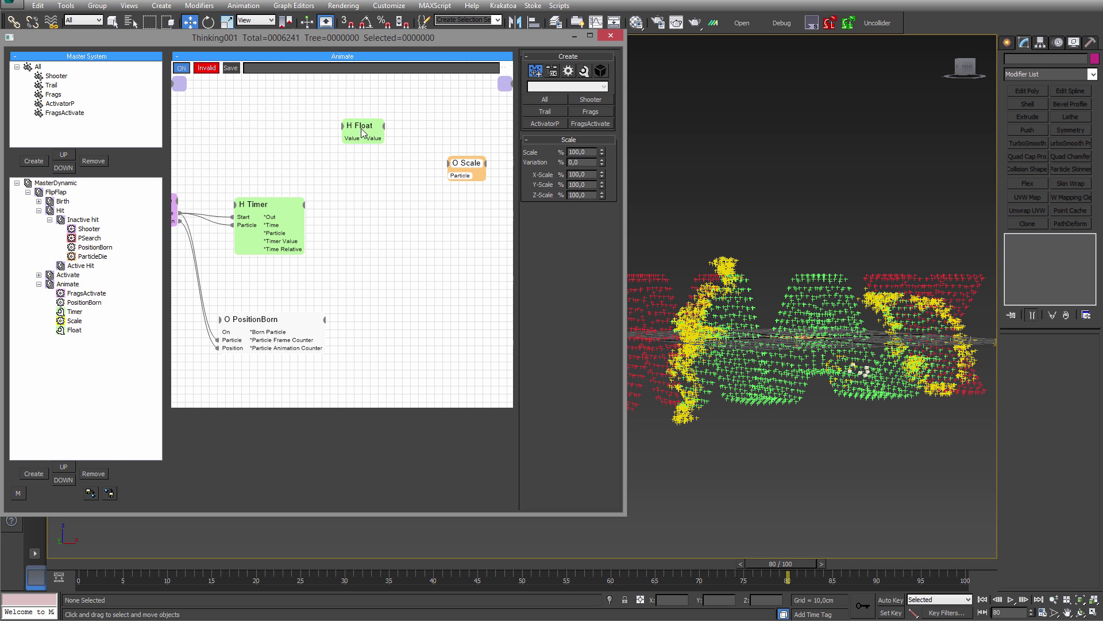
pyautogui.moveTo(362, 128); pyautogui.dragTo(371, 165)
# - Expose the Scale Factor input on the Scale node and make the Float helper's value a percentage, arranging both nodes side by side
pyautogui.click(449, 164)
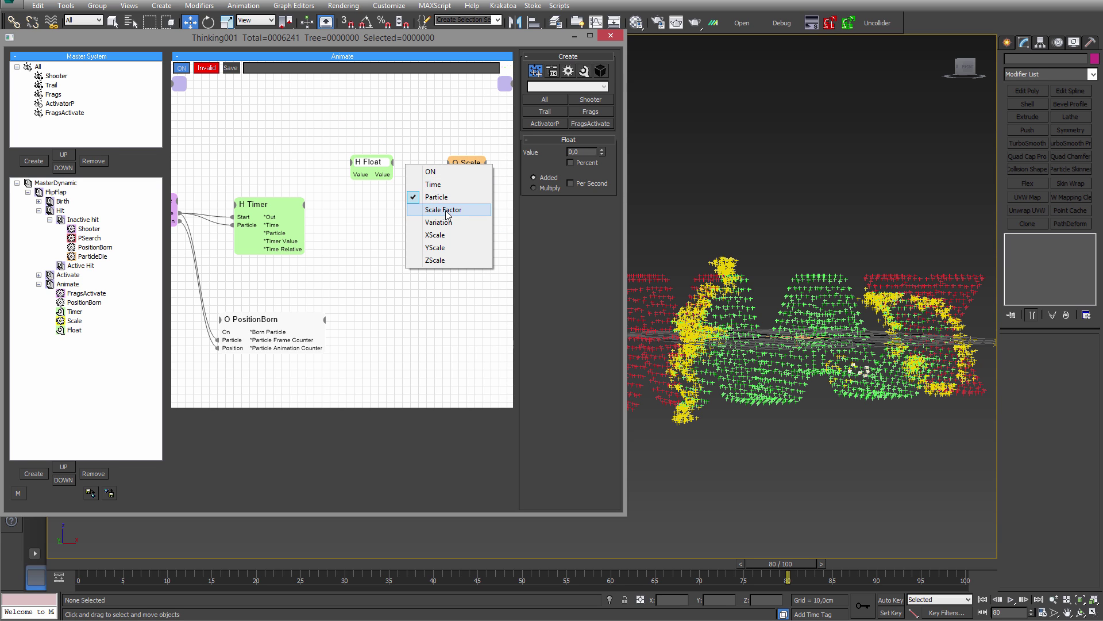
pyautogui.click(443, 209)
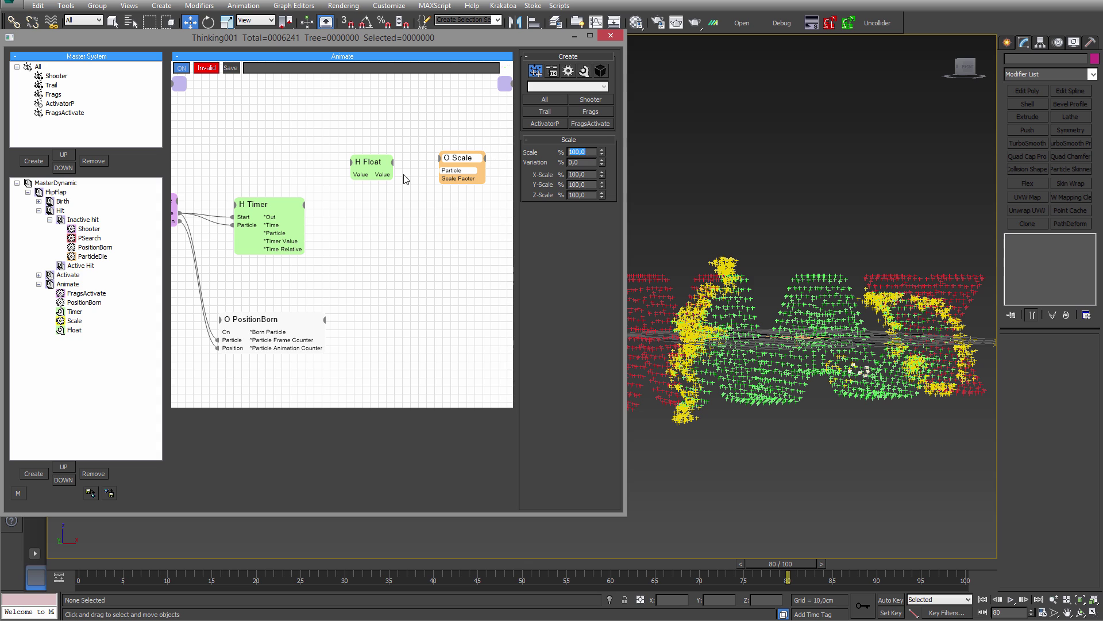
pyautogui.moveTo(363, 165); pyautogui.dragTo(375, 169)
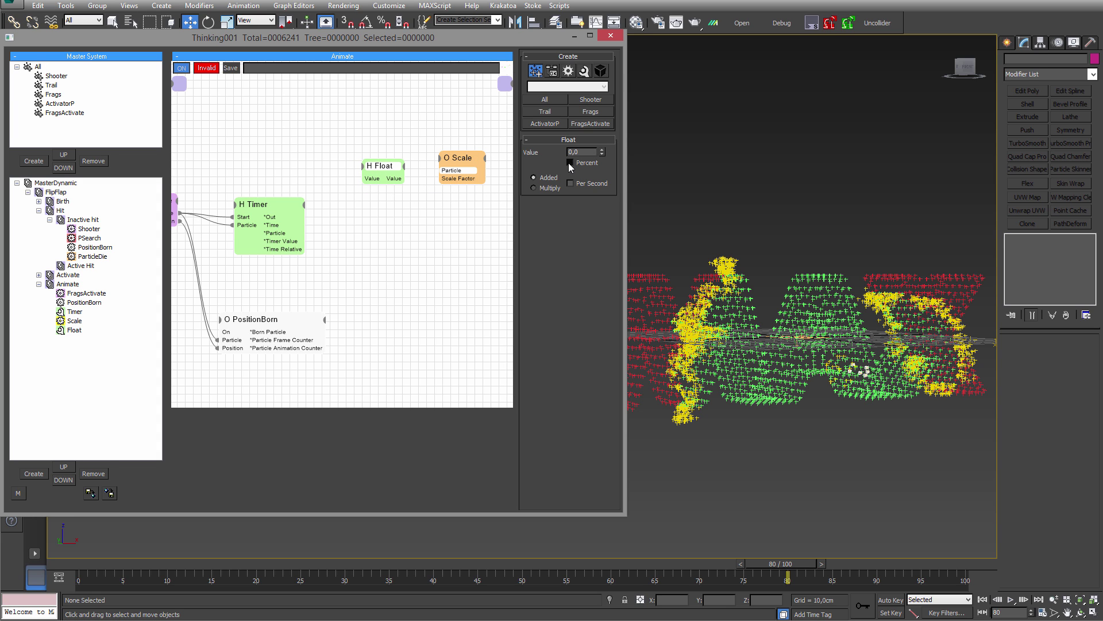
pyautogui.moveTo(454, 162); pyautogui.dragTo(447, 168)
pyautogui.click(387, 167)
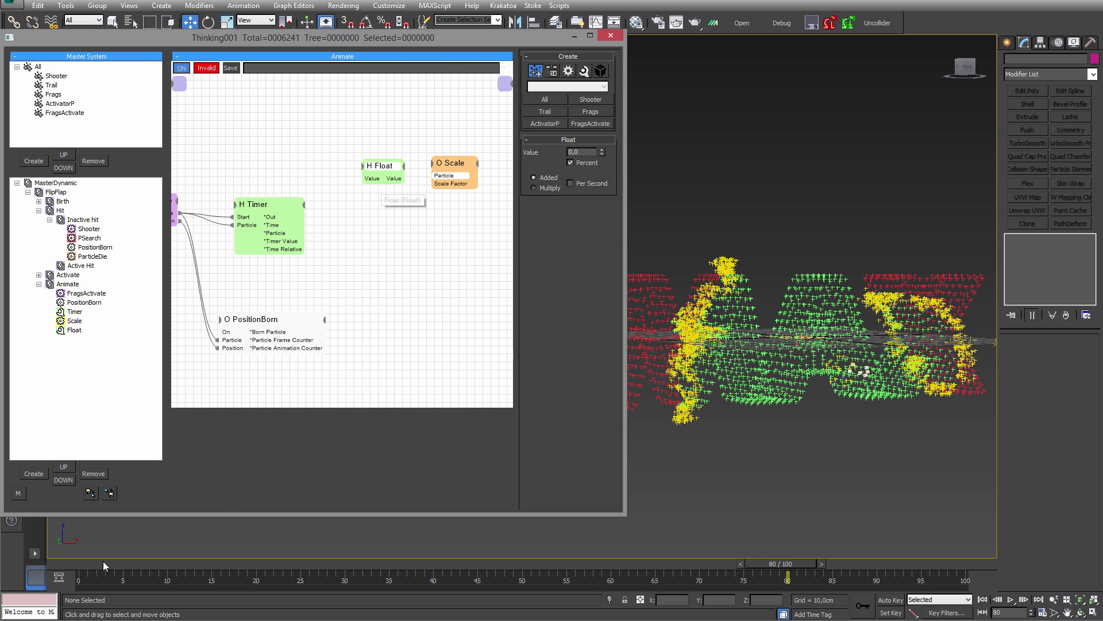
# - Keyframe the Float helper's value at 100 percent on frame 20 using Auto Key, ending the key recording
pyautogui.moveTo(81, 562); pyautogui.dragTo(213, 561)
pyautogui.press('w')
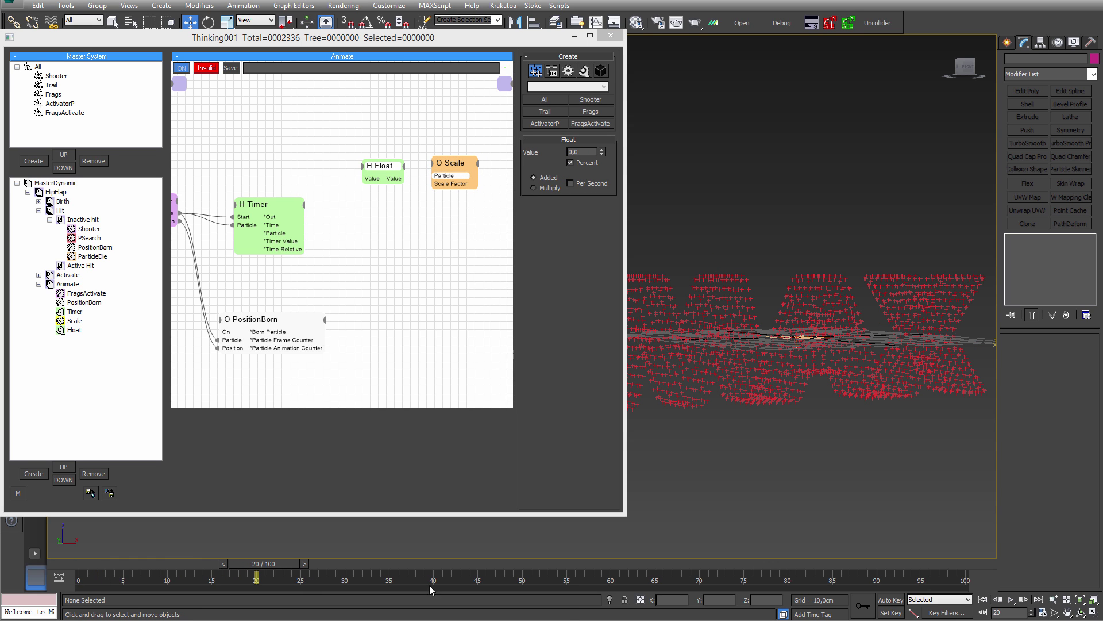
pyautogui.click(891, 599)
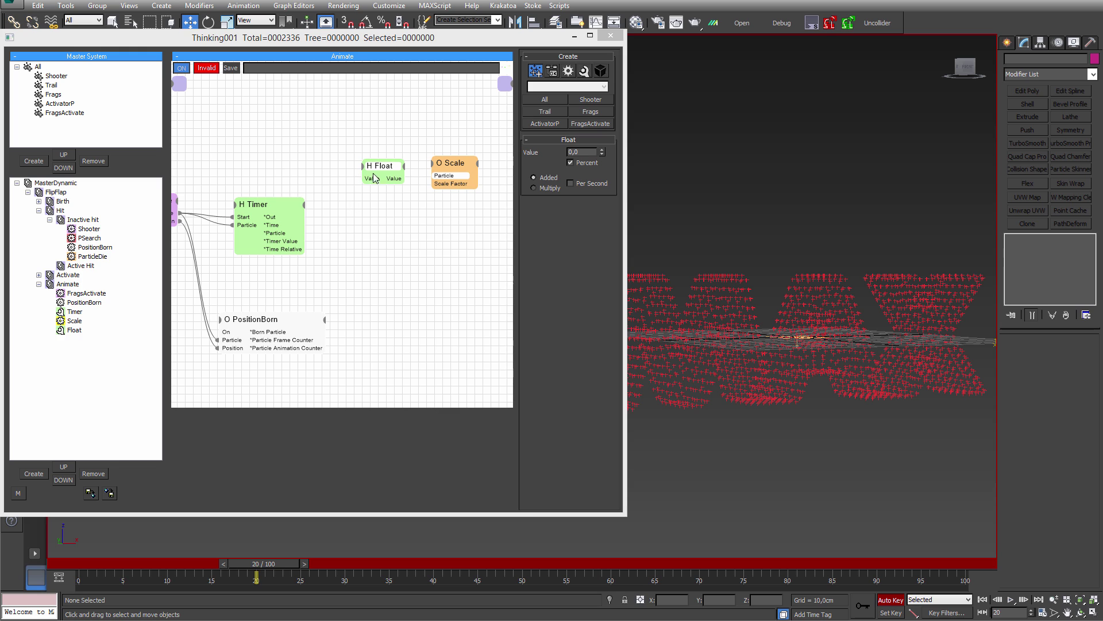
pyautogui.click(580, 153)
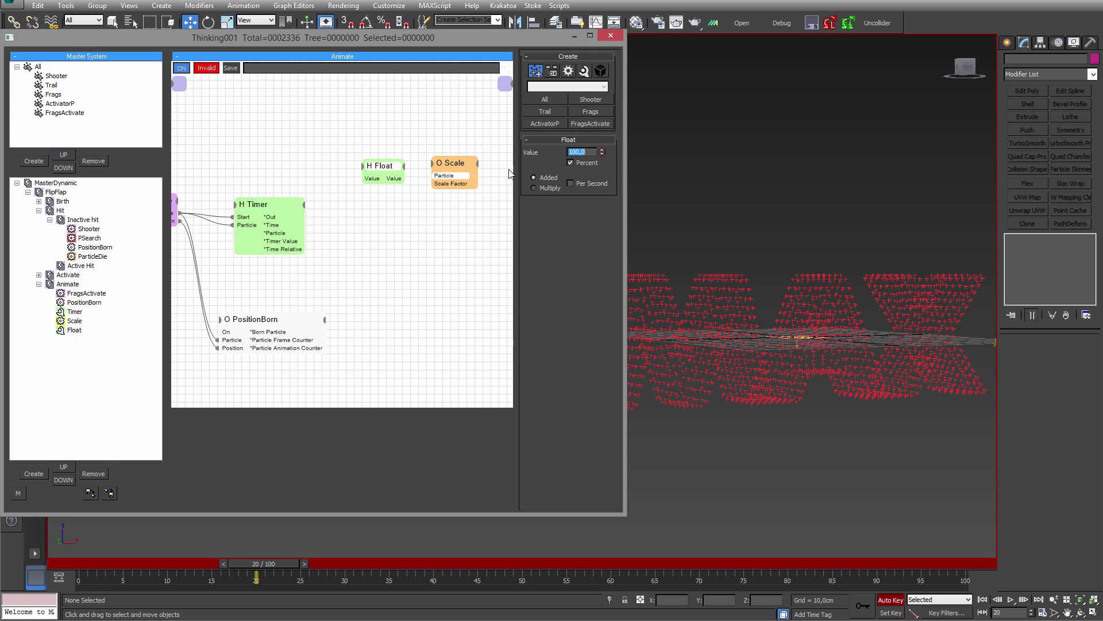
pyautogui.click(890, 599)
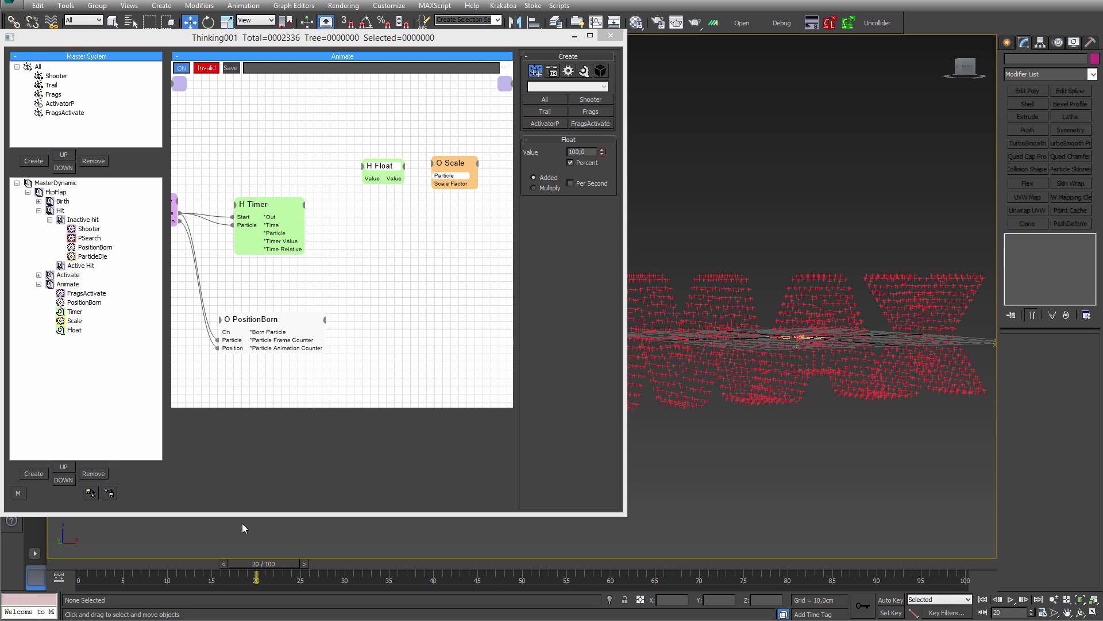
# - Scrub the opening frames, and open the Float helper's Value curve in an enlarged track view window
pyautogui.moveTo(256, 569); pyautogui.dragTo(84, 574)
pyautogui.moveTo(199, 569); pyautogui.dragTo(235, 567)
pyautogui.rightClick(589, 152)
pyautogui.click(577, 359)
pyautogui.moveTo(524, 50); pyautogui.dragTo(489, 81)
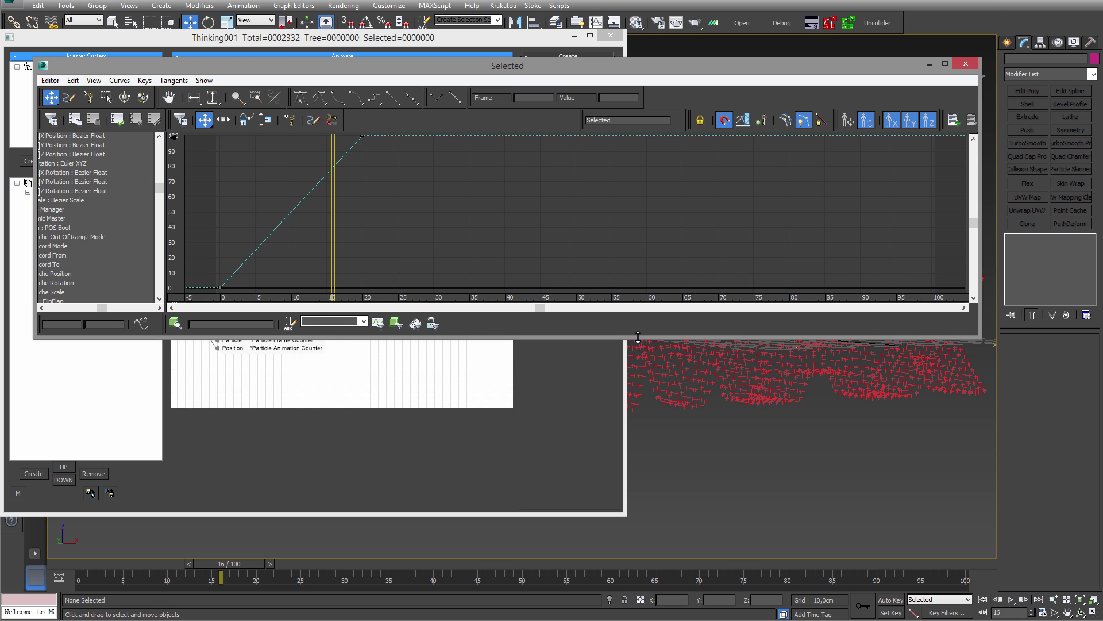
pyautogui.moveTo(638, 337); pyautogui.dragTo(634, 461)
# - Ease the Float value curve by smoothing its keys at frames 0 and 20, and close the curve window
pyautogui.moveTo(439, 231); pyautogui.dragTo(644, 269, button='middle')
pyautogui.moveTo(424, 273); pyautogui.dragTo(719, 259, button='middle')
pyautogui.scroll(-2, 653, 282)
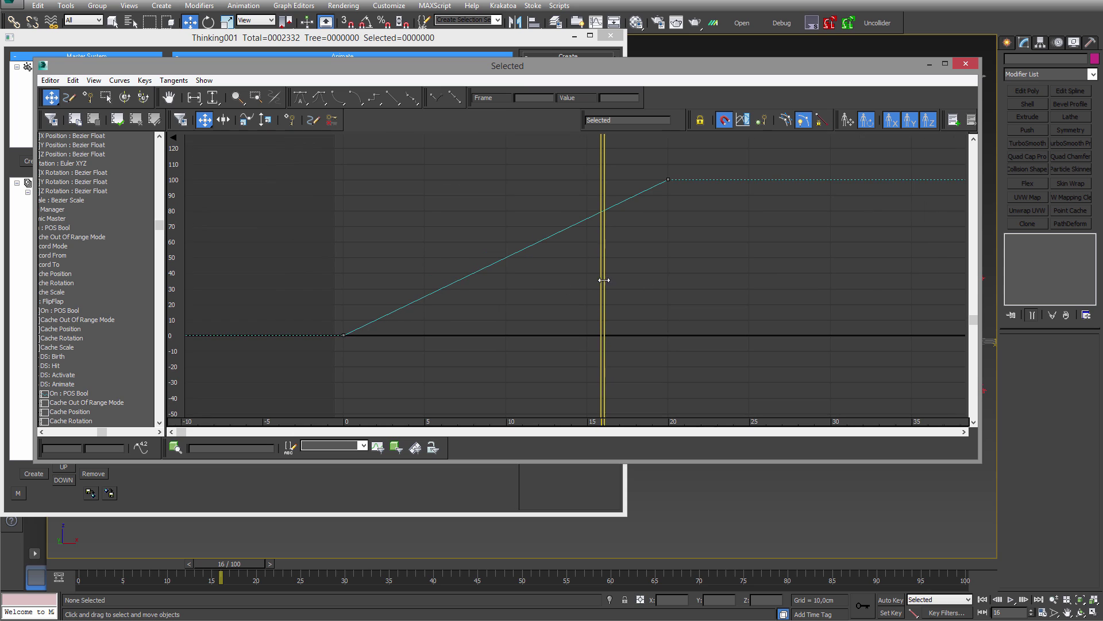
pyautogui.moveTo(678, 299); pyautogui.dragTo(887, 371)
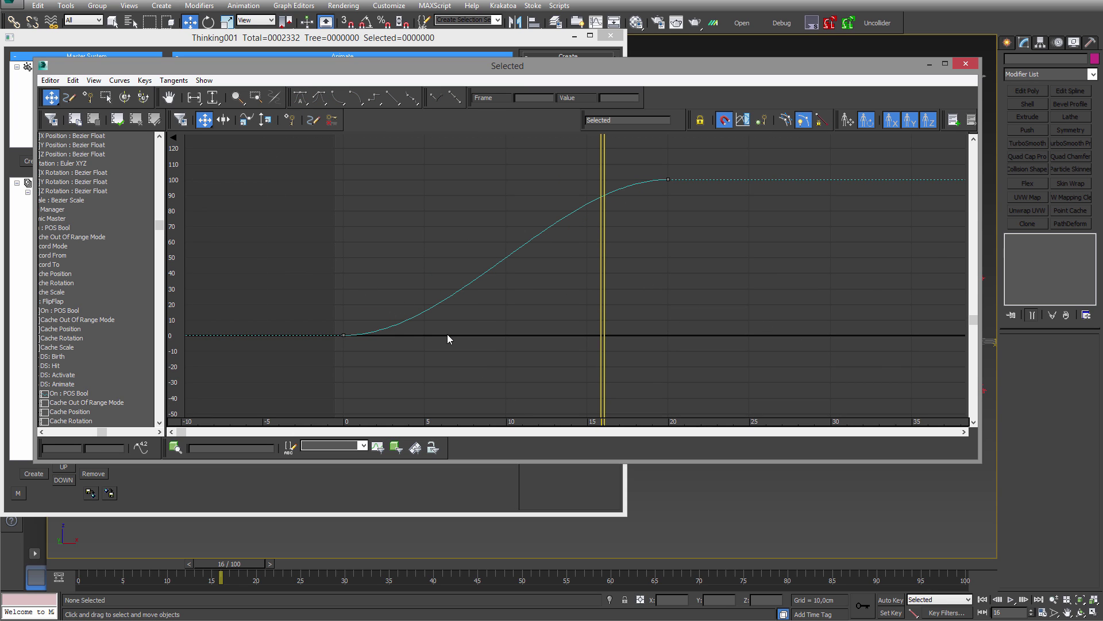
pyautogui.moveTo(434, 384); pyautogui.dragTo(461, 341)
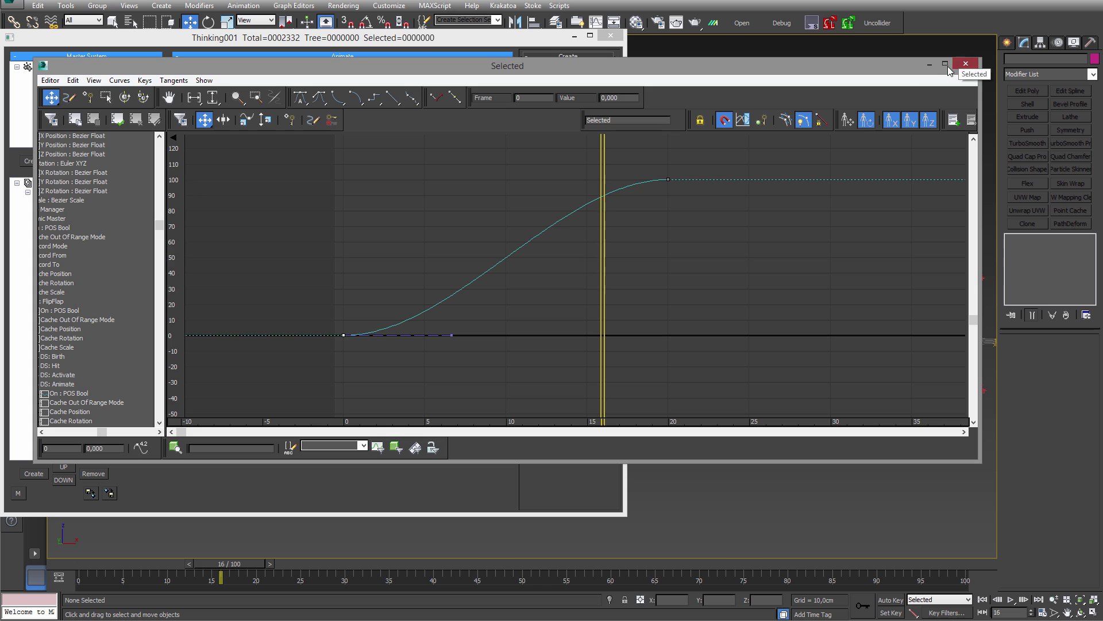
pyautogui.click(965, 64)
# - Wire Float's Value to Scale Factor, Timer's Time to a new Time input on Float, and Timer's Particle to Scale's Particle
pyautogui.moveTo(434, 174)
pyautogui.mouseDown()
pyautogui.moveTo(455, 162)
pyautogui.moveTo(437, 178)
pyautogui.mouseUp()
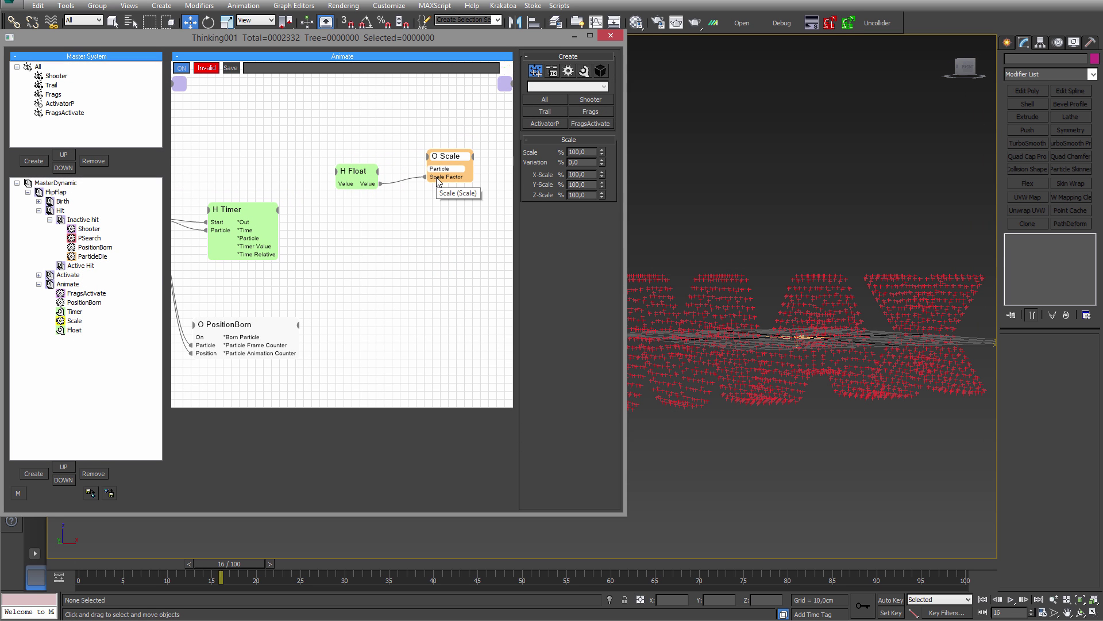
pyautogui.moveTo(357, 171); pyautogui.dragTo(369, 177)
pyautogui.click(350, 181)
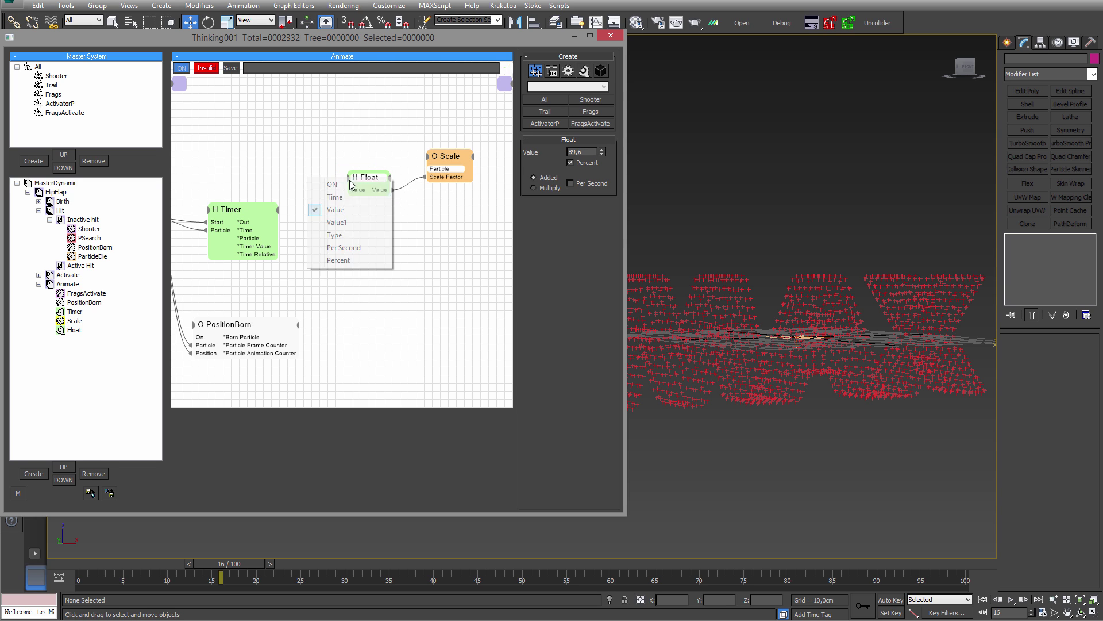
pyautogui.click(352, 197)
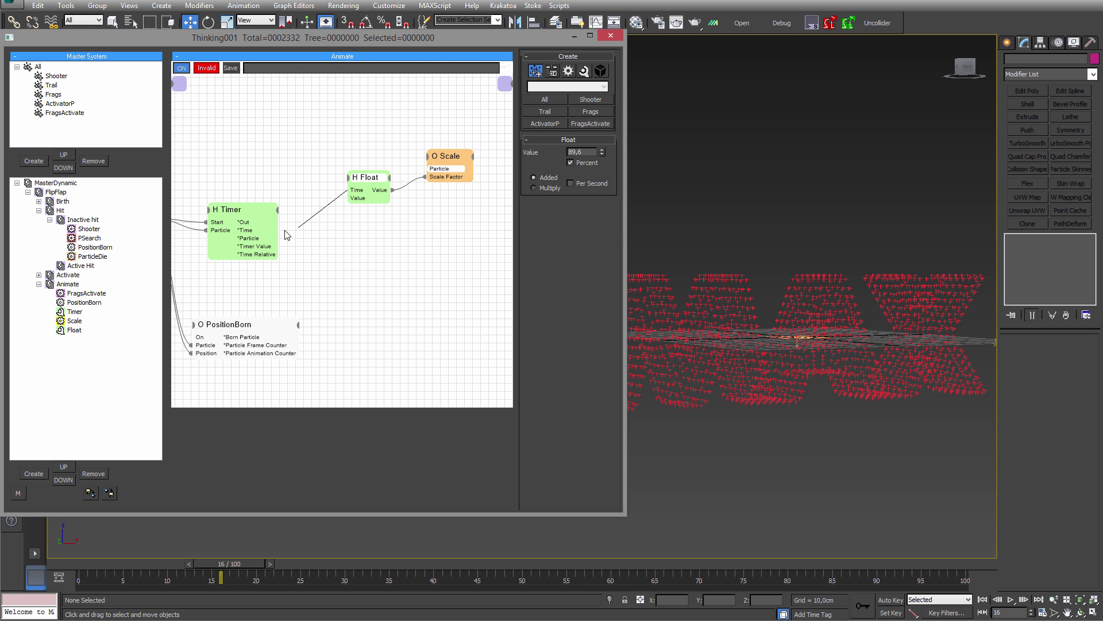
pyautogui.moveTo(285, 231); pyautogui.dragTo(449, 162)
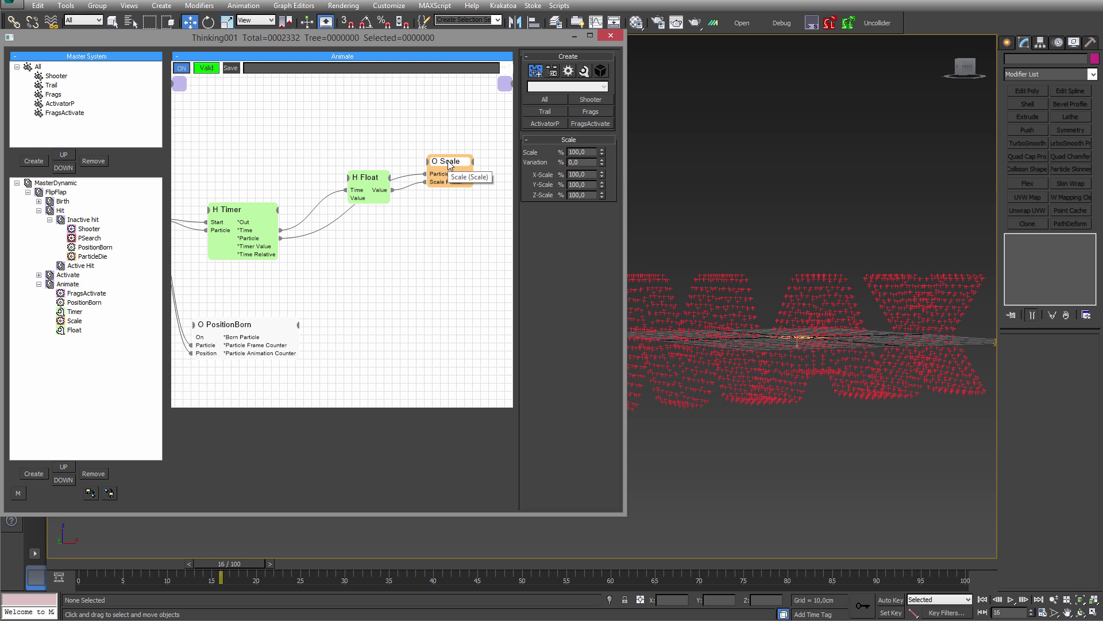
# - Scrub the timeline from frame 0 to frame 20 and inspect the particles up close in the viewport
pyautogui.click(58, 565)
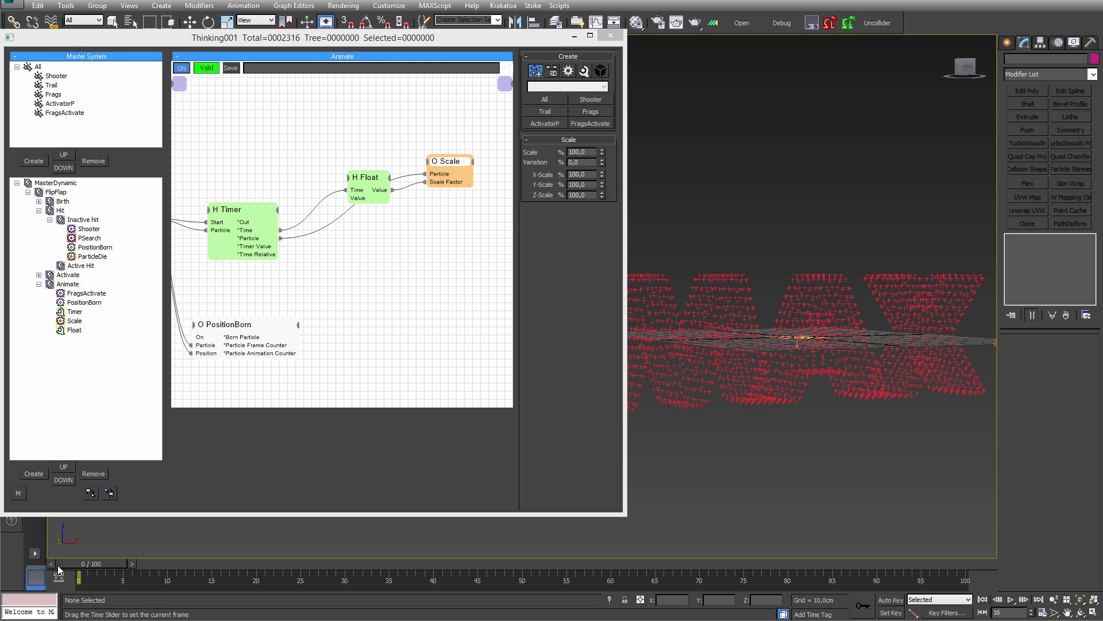
pyautogui.moveTo(277, 557); pyautogui.dragTo(731, 506)
pyautogui.moveTo(824, 345); pyautogui.dragTo(781, 399, button='middle')
pyautogui.scroll(5, 779, 408)
pyautogui.scroll(-3, 781, 397)
pyautogui.moveTo(69, 567); pyautogui.dragTo(250, 558)
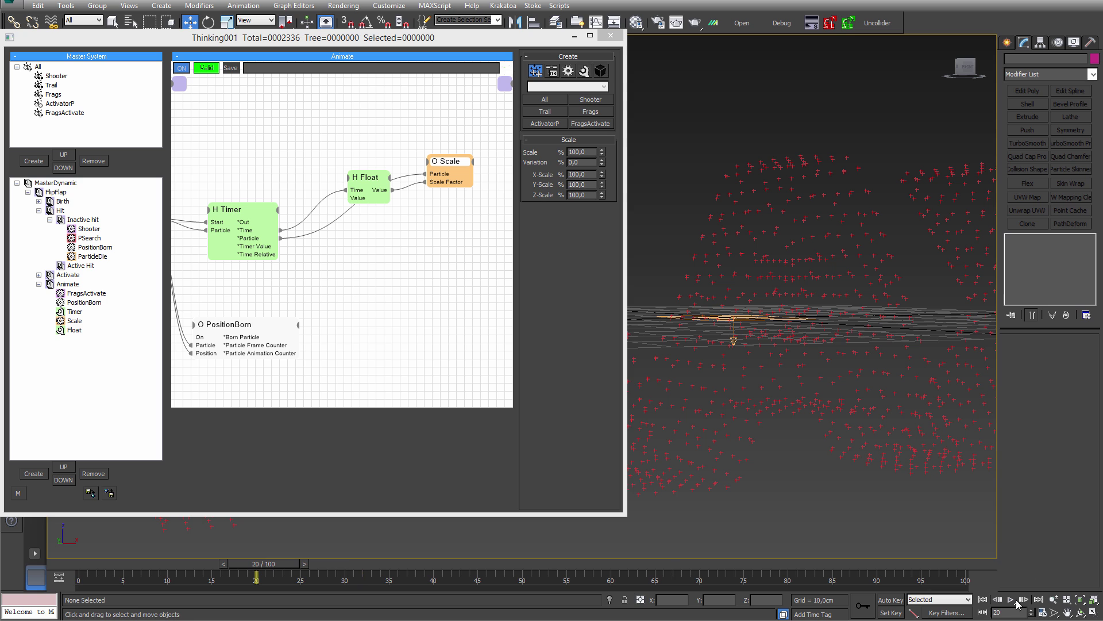
# - Set the animation length to 200 frames in the time configuration and turn off real-time playback
pyautogui.click(1044, 613)
pyautogui.moveTo(605, 315); pyautogui.dragTo(544, 330)
pyautogui.write('200')
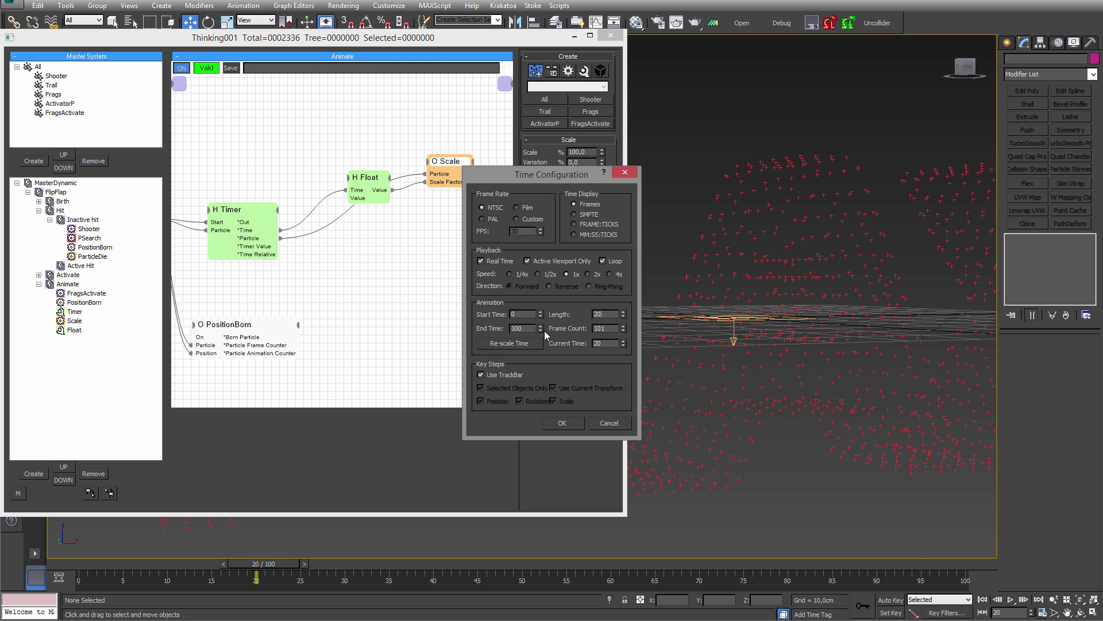
pyautogui.press('Return')
pyautogui.click(502, 266)
pyautogui.click(562, 423)
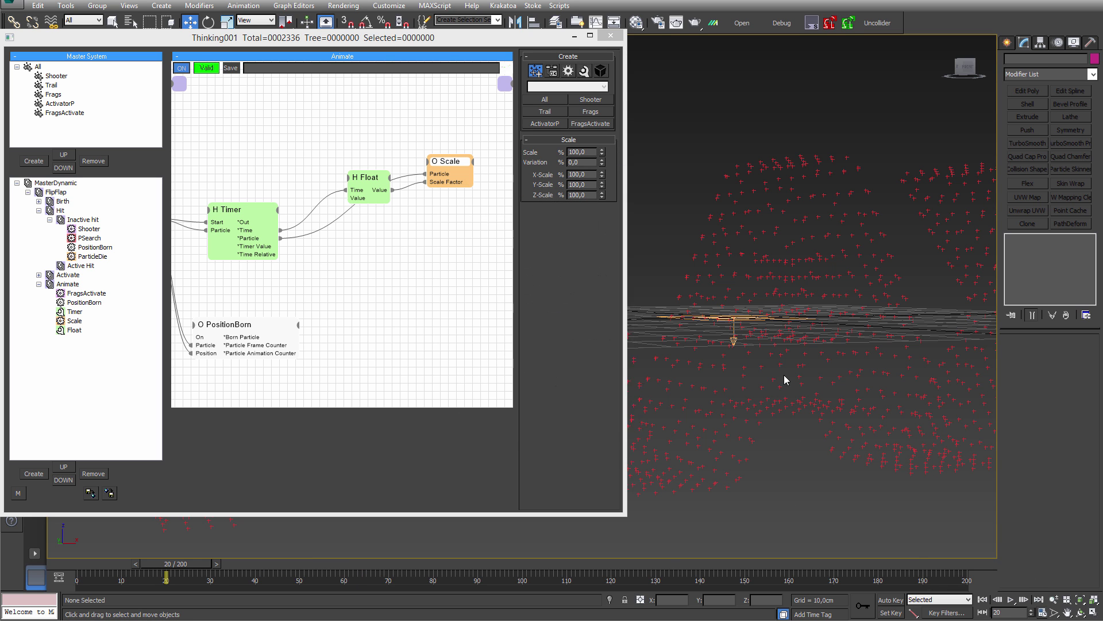
# - Scrub the timeline to about frame 86 and back to frame 0 to review the letter animation
pyautogui.moveTo(766, 369); pyautogui.dragTo(870, 351, button='middle')
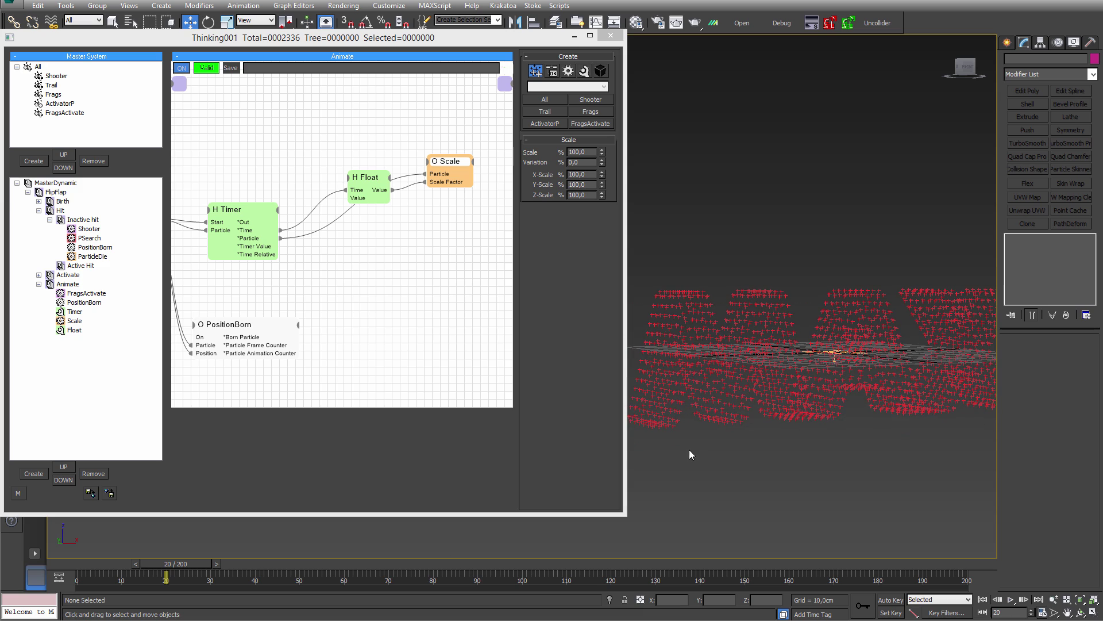
pyautogui.moveTo(74, 563); pyautogui.dragTo(444, 555)
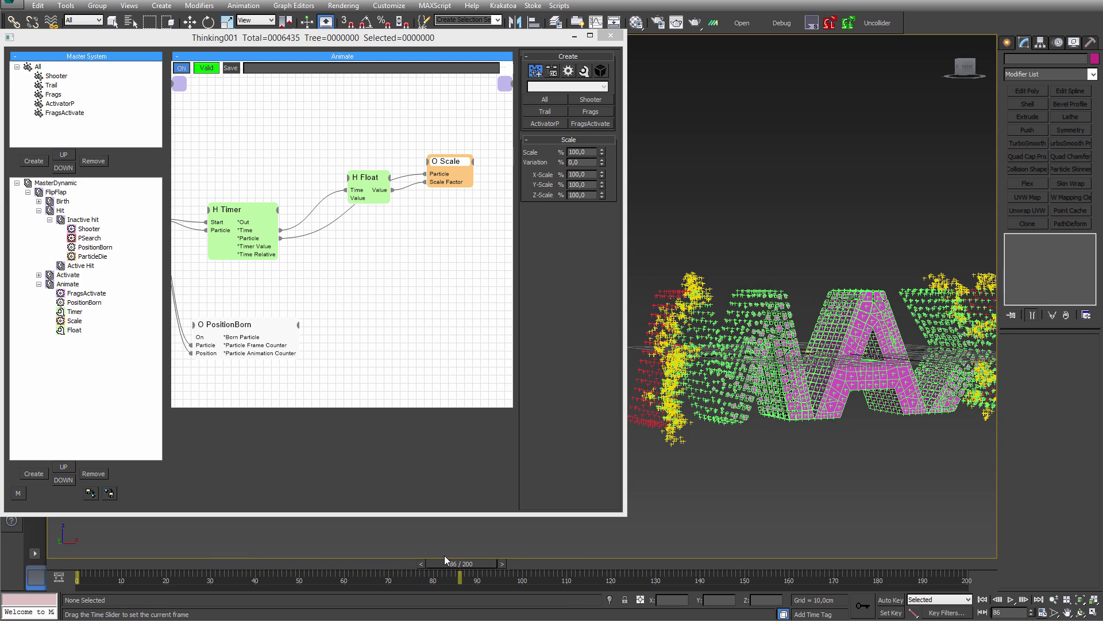
pyautogui.press('w')
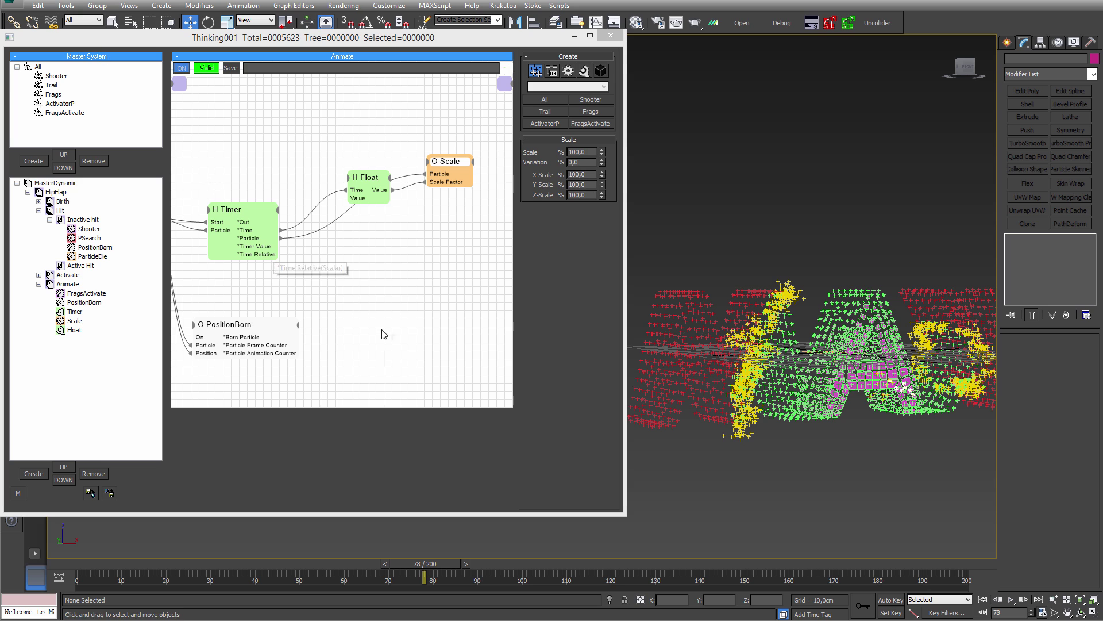
pyautogui.click(71, 564)
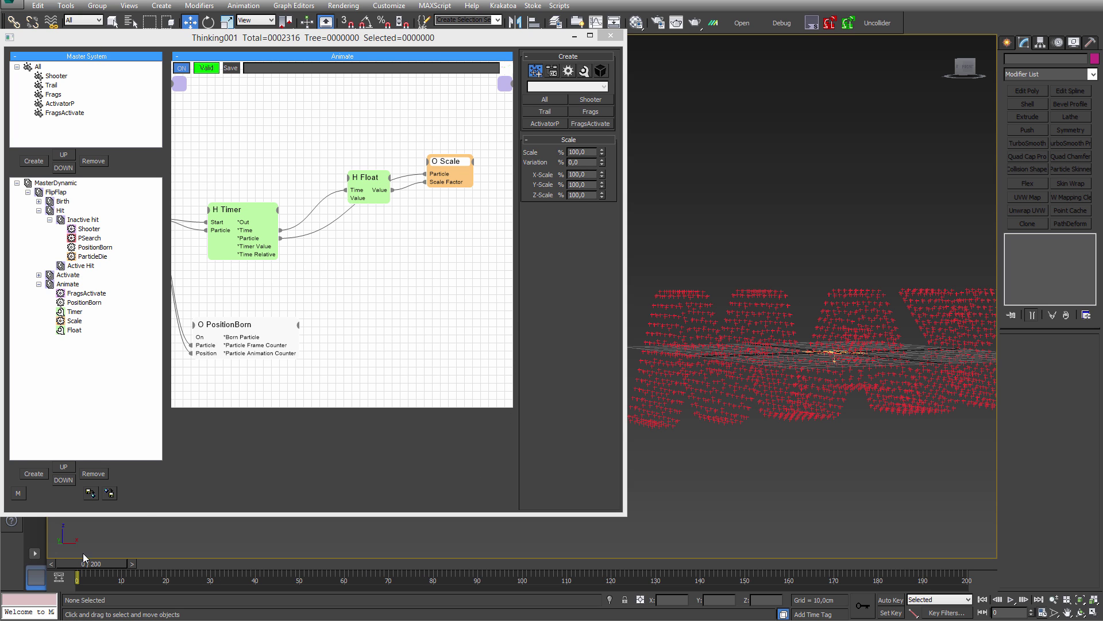
# - Move the Scale and Float nodes farther from Timer, and add a ValueToTime helper above Float
pyautogui.moveTo(344, 299); pyautogui.dragTo(316, 294, button='middle')
pyautogui.click(434, 157)
pyautogui.moveTo(433, 157); pyautogui.dragTo(476, 160)
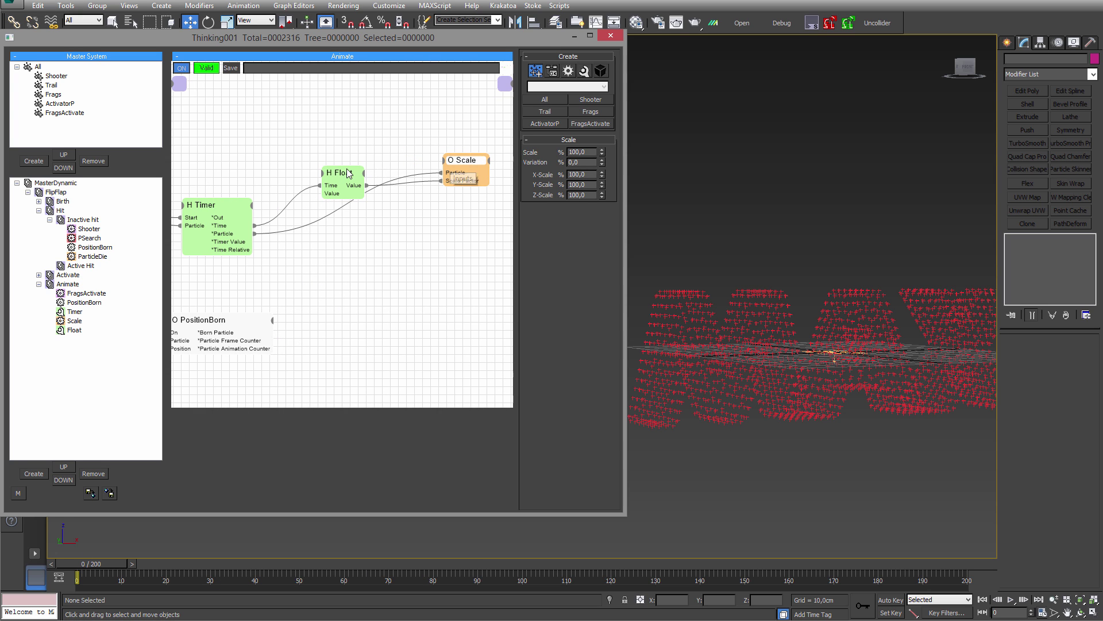
pyautogui.moveTo(335, 177); pyautogui.dragTo(379, 163)
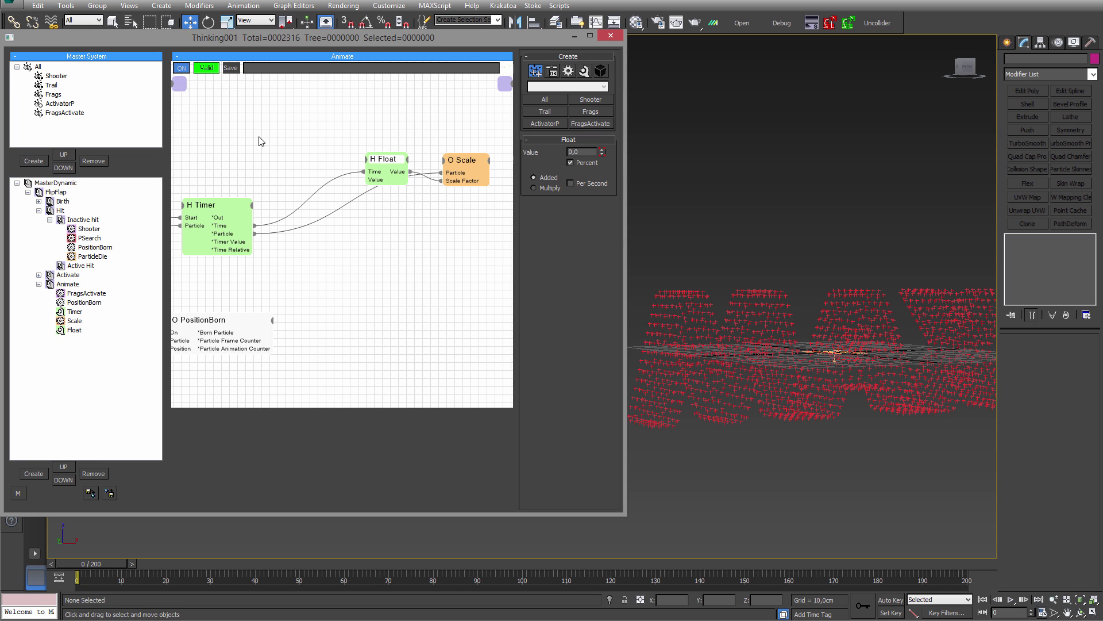
pyautogui.rightClick(222, 122)
pyautogui.moveTo(288, 168)
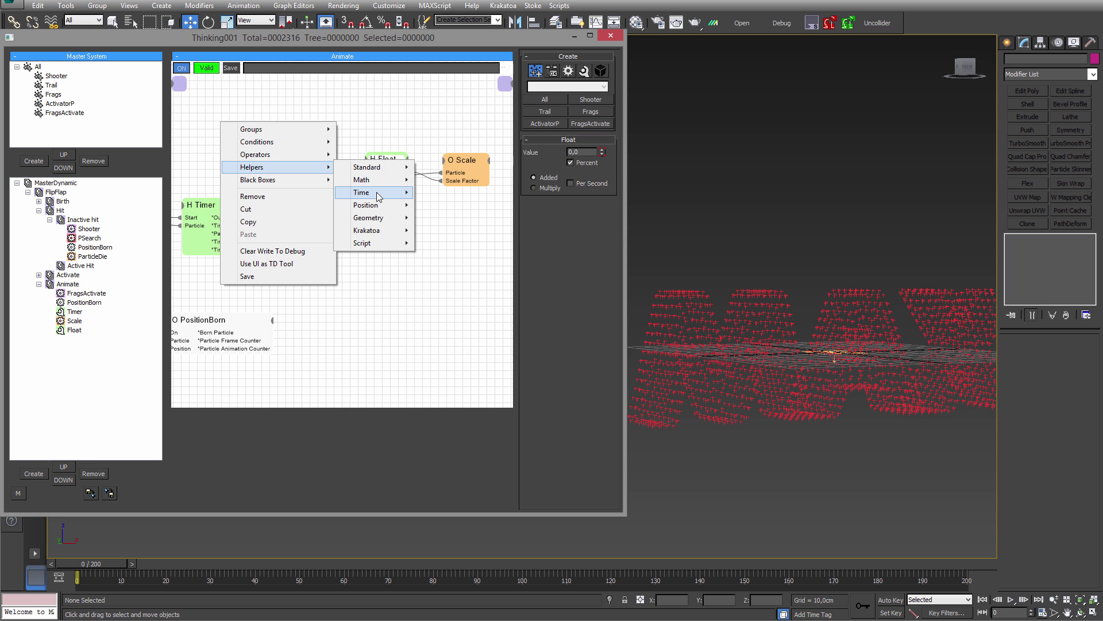
pyautogui.moveTo(377, 196)
pyautogui.click(447, 268)
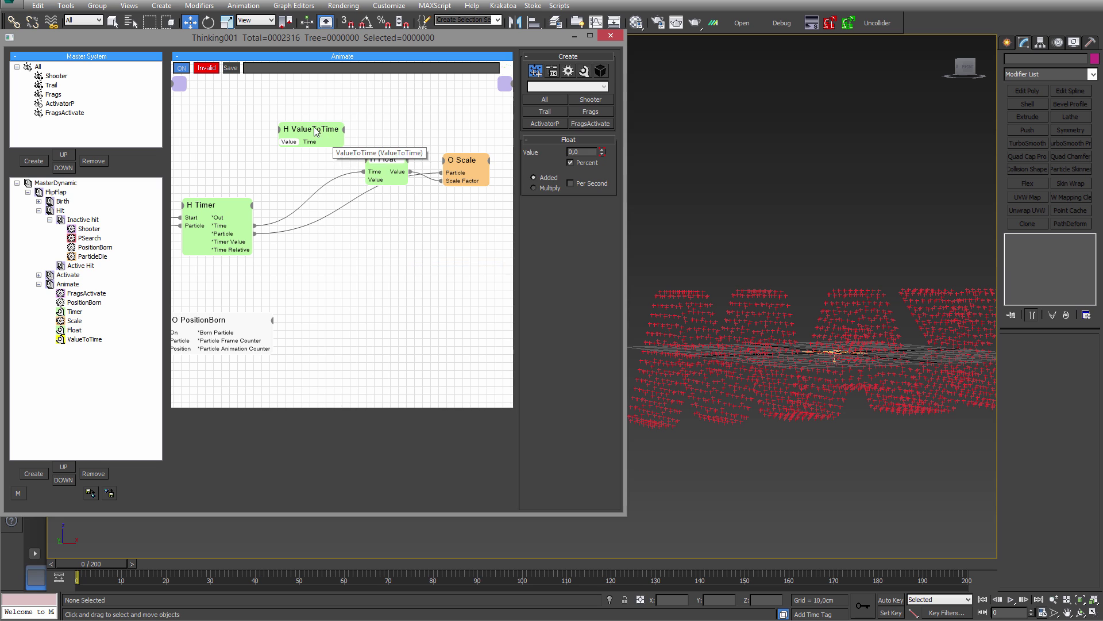
pyautogui.moveTo(315, 132); pyautogui.dragTo(339, 129)
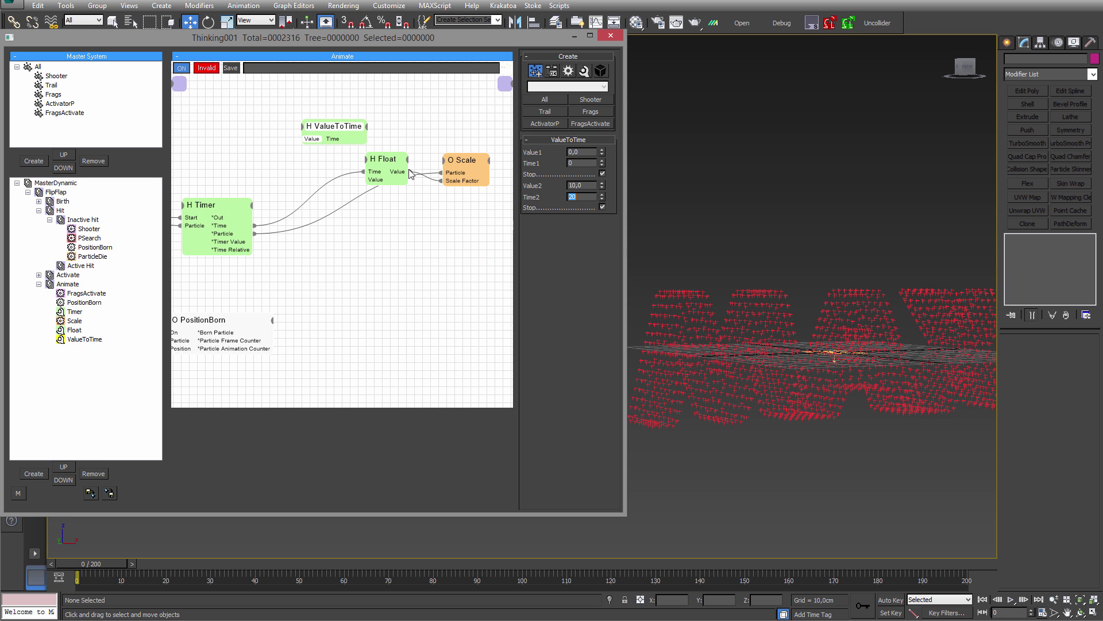
# - Nudge the ValueToTime node and add a Random math helper beside it
pyautogui.moveTo(420, 227); pyautogui.dragTo(432, 244, button='middle')
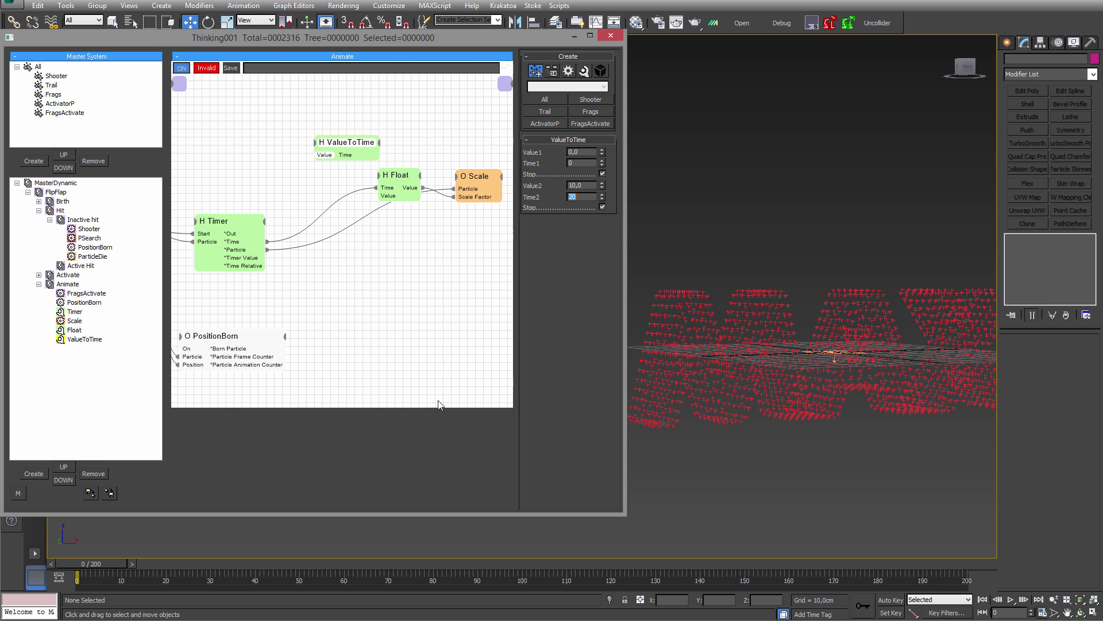
pyautogui.click(418, 176)
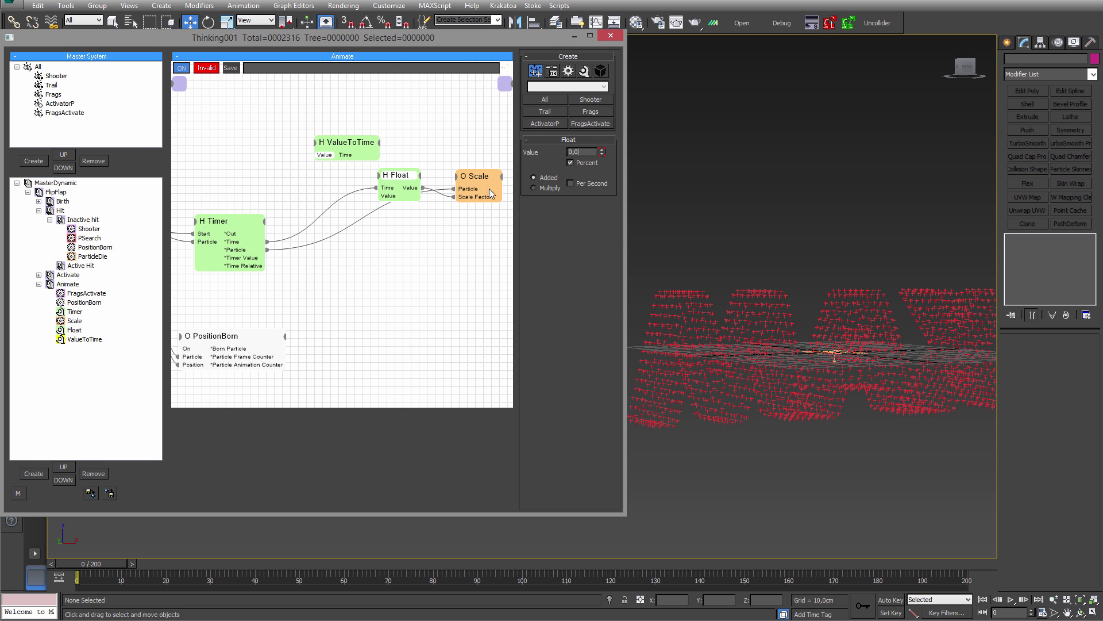
pyautogui.moveTo(89, 562)
pyautogui.mouseDown()
pyautogui.moveTo(180, 566)
pyautogui.moveTo(74, 566)
pyautogui.mouseUp()
pyautogui.moveTo(345, 144); pyautogui.dragTo(340, 151)
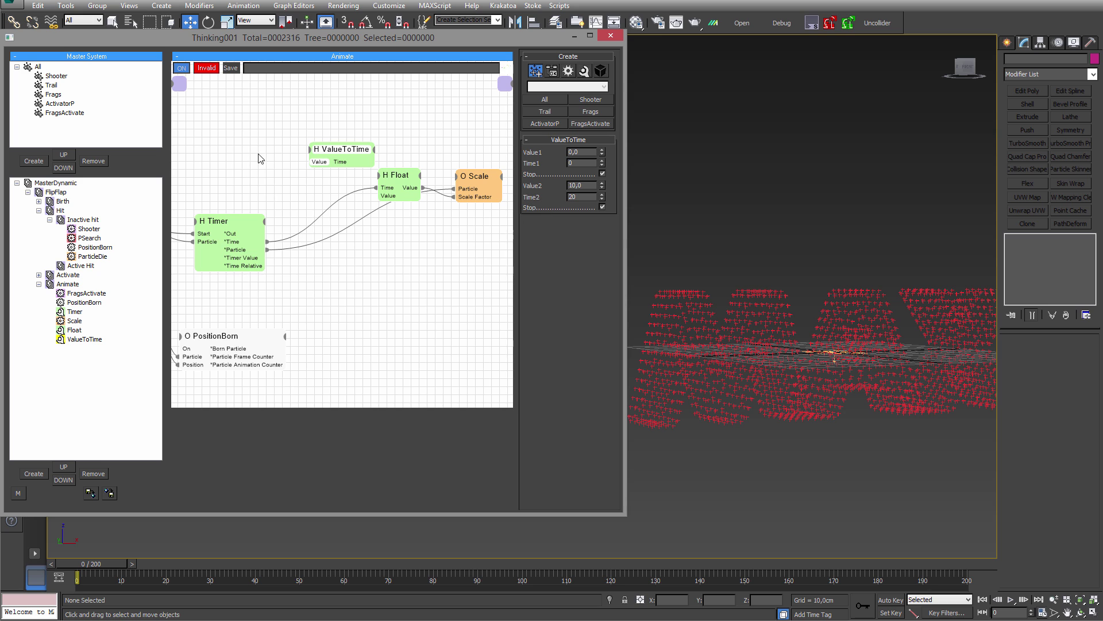
pyautogui.rightClick(201, 155)
pyautogui.moveTo(265, 199)
pyautogui.moveTo(345, 212)
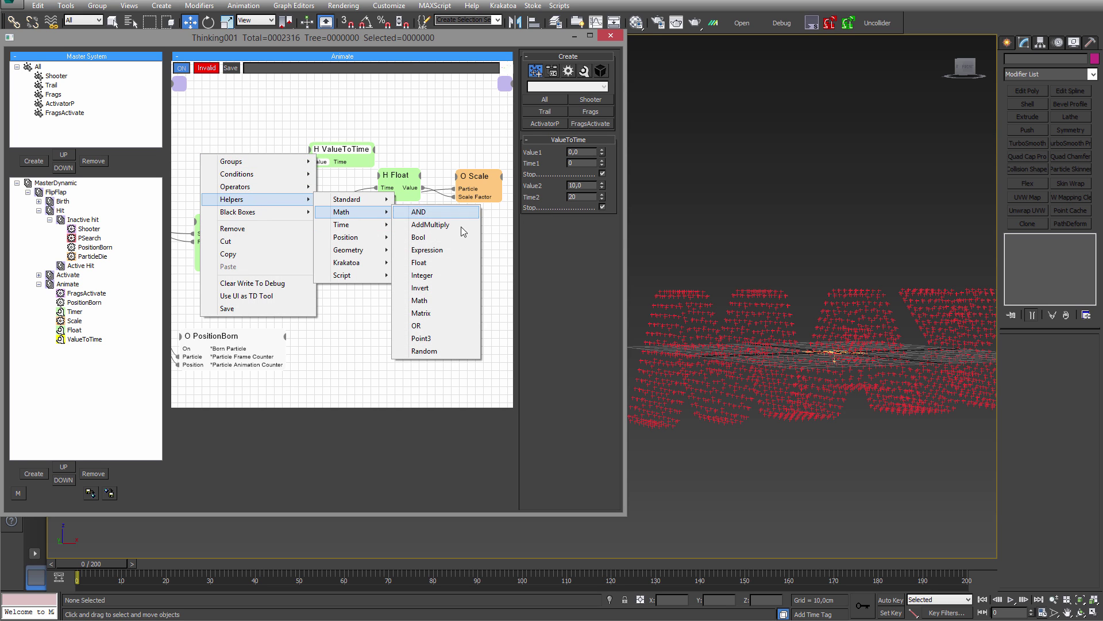
pyautogui.click(430, 350)
pyautogui.moveTo(281, 161); pyautogui.dragTo(260, 152)
# - Space out the Float, Scale and ValueToTime nodes, and feed Float's Time input from ValueToTime instead of Timer
pyautogui.moveTo(404, 174); pyautogui.dragTo(425, 171)
pyautogui.moveTo(480, 197); pyautogui.dragTo(374, 222, button='middle')
pyautogui.moveTo(368, 199); pyautogui.dragTo(430, 190)
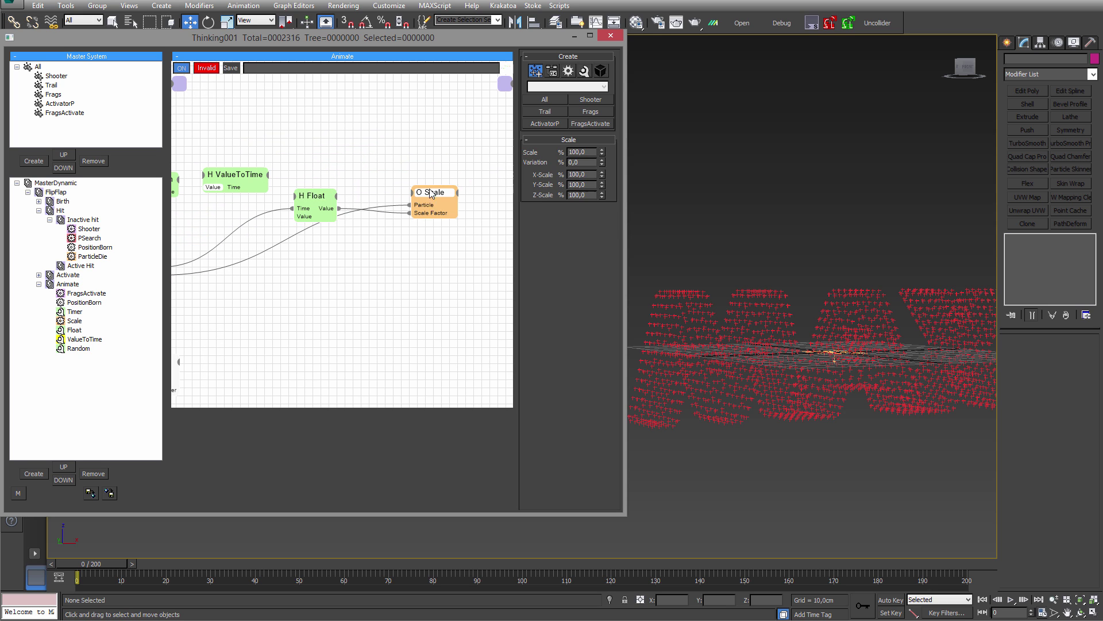
pyautogui.moveTo(311, 196); pyautogui.dragTo(355, 185)
pyautogui.moveTo(230, 178); pyautogui.dragTo(253, 180)
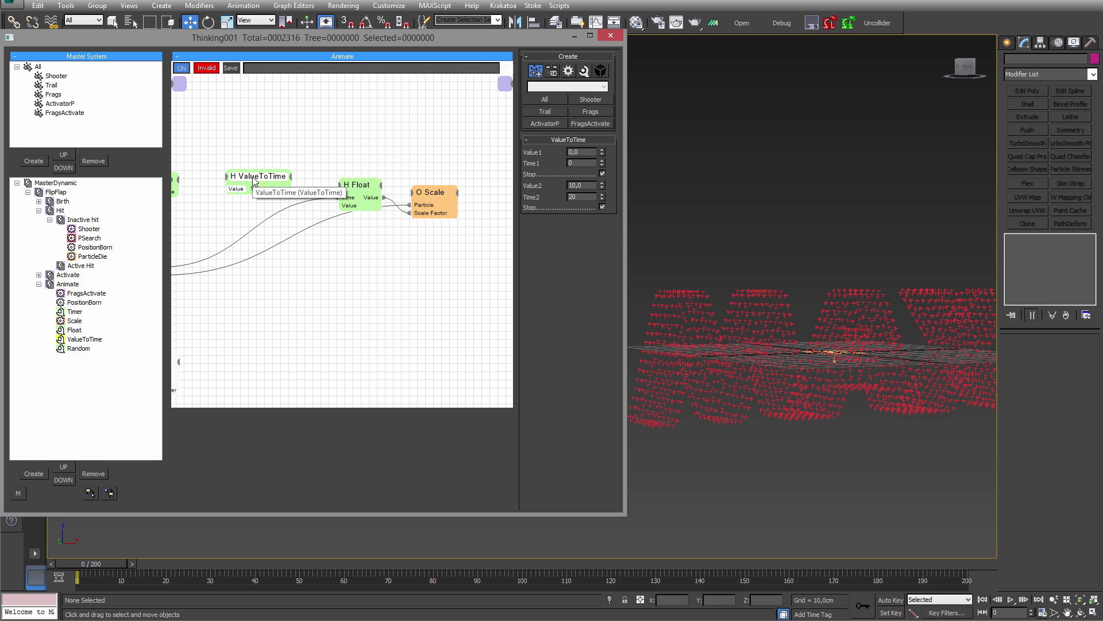
pyautogui.click(350, 199)
pyautogui.moveTo(271, 227); pyautogui.dragTo(330, 224, button='middle')
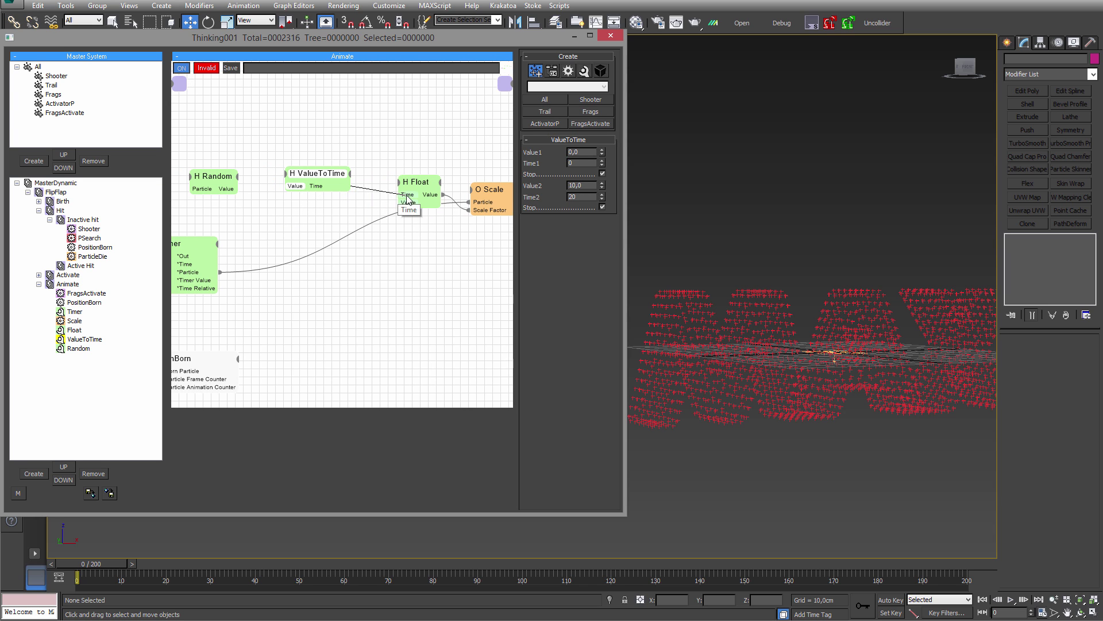
pyautogui.moveTo(407, 195); pyautogui.dragTo(405, 194)
pyautogui.moveTo(314, 172)
pyautogui.mouseDown()
pyautogui.moveTo(342, 180)
pyautogui.moveTo(328, 177)
pyautogui.mouseUp()
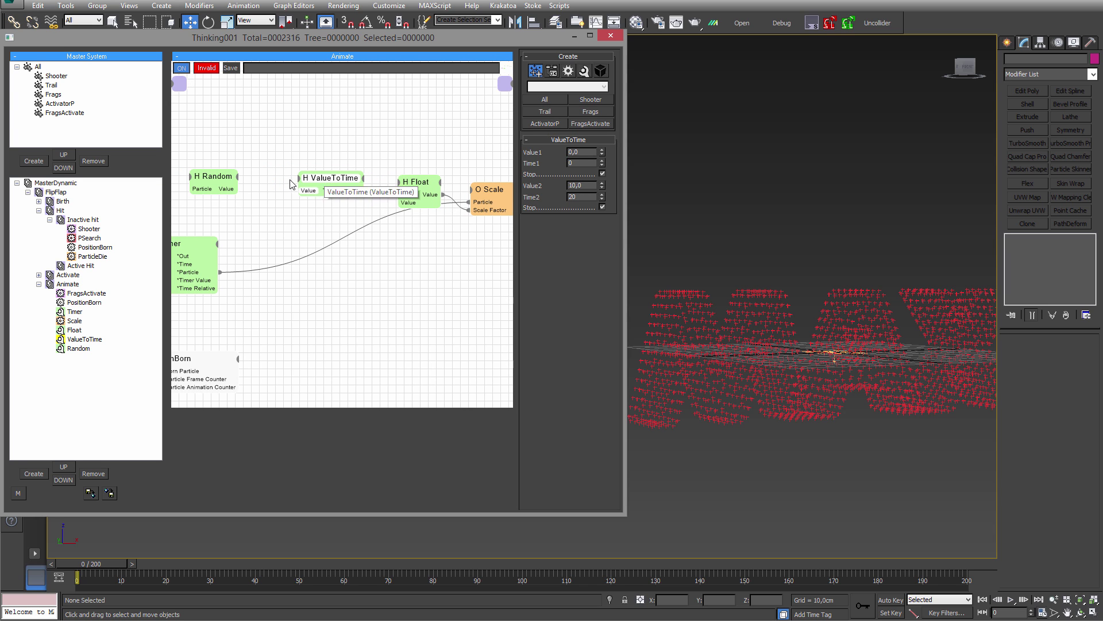
# - Add a Value2 input to ValueToTime and connect Random's Value output to it
pyautogui.click(299, 178)
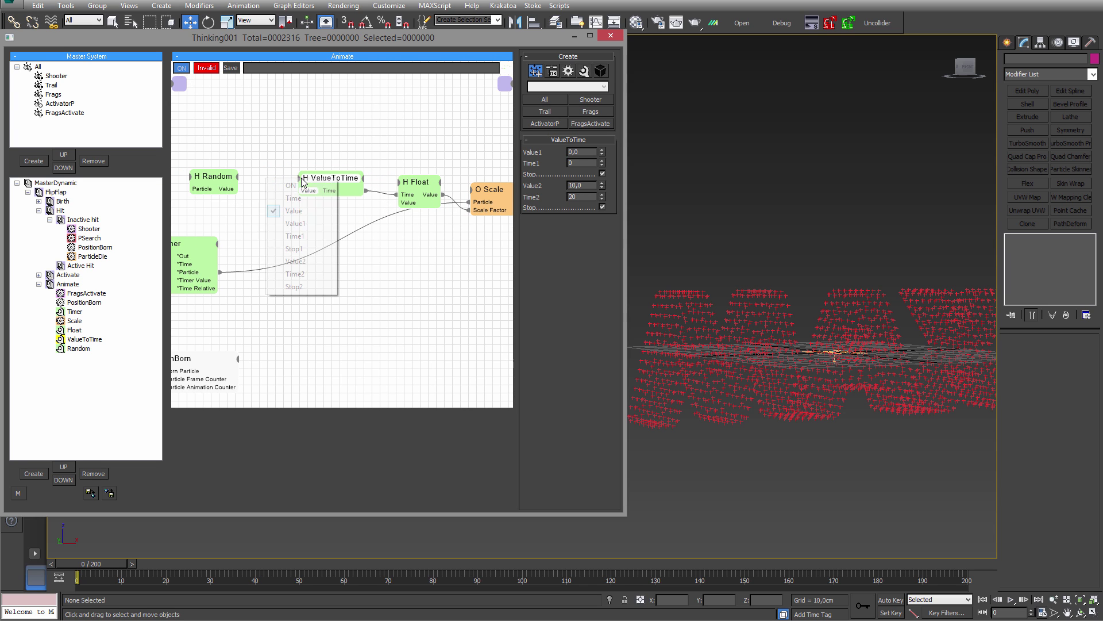
pyautogui.click(295, 261)
pyautogui.moveTo(218, 177); pyautogui.dragTo(306, 200)
pyautogui.moveTo(332, 179); pyautogui.dragTo(330, 184)
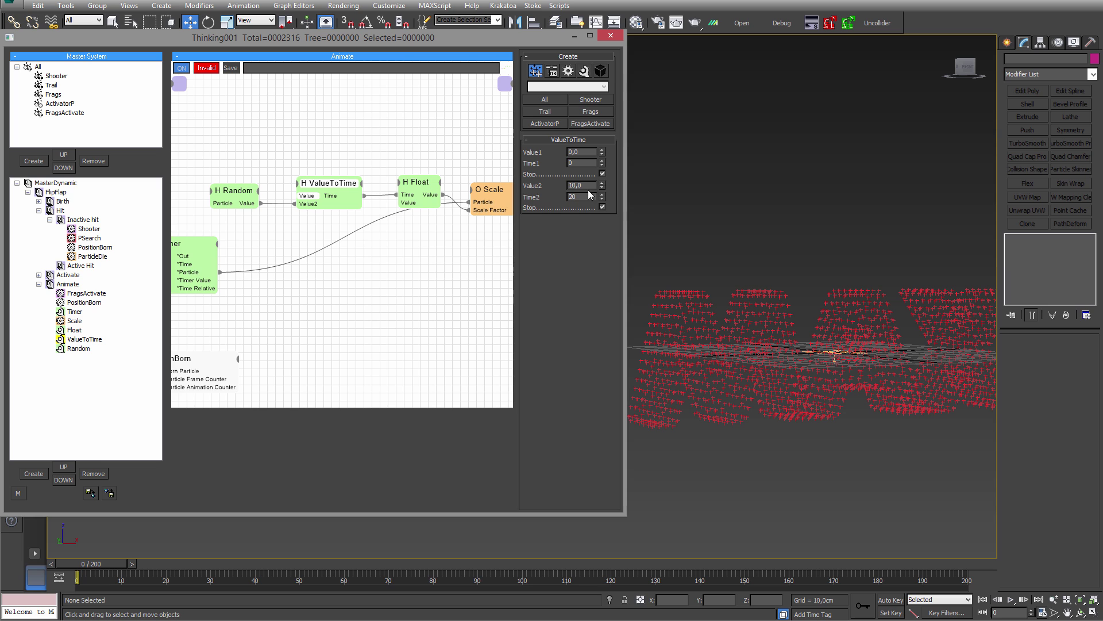
# - Set ValueToTime's Value2 to 19,4, and Random's Value 1 to 20 and Value 2 to 40
pyautogui.moveTo(602, 186); pyautogui.dragTo(600, 146)
pyautogui.moveTo(230, 190); pyautogui.dragTo(229, 184)
pyautogui.write('20')
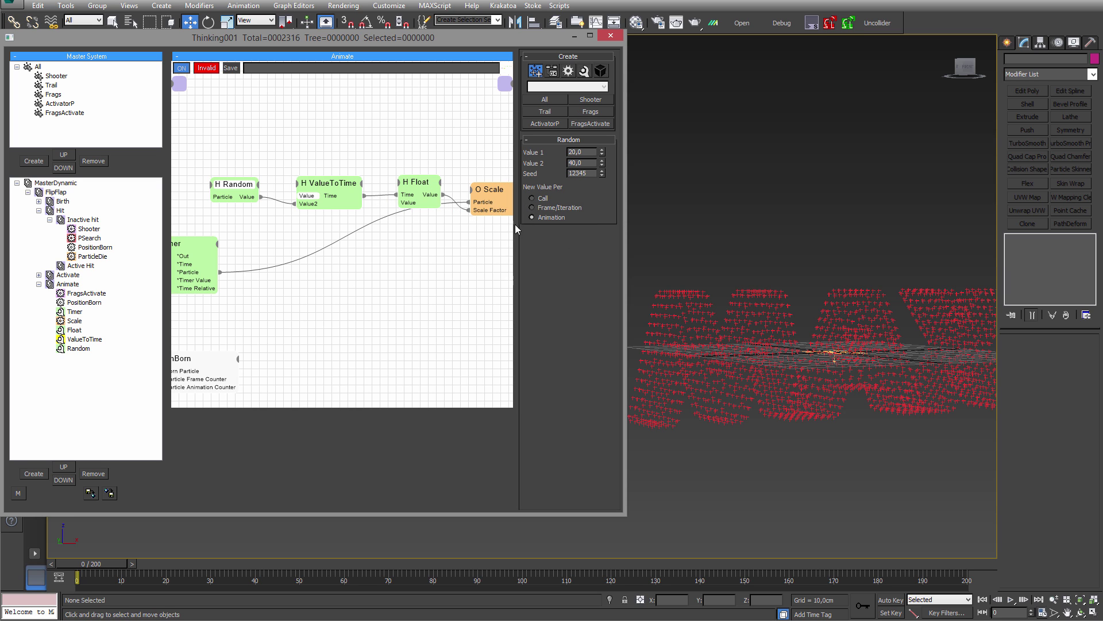
# - Connect Timer's Particle output to Random and its Time output to ValueToTime's Value, and scrub the animation to about frame 116
pyautogui.moveTo(333, 185); pyautogui.dragTo(348, 176)
pyautogui.moveTo(228, 185); pyautogui.dragTo(230, 162)
pyautogui.moveTo(347, 177); pyautogui.dragTo(330, 187)
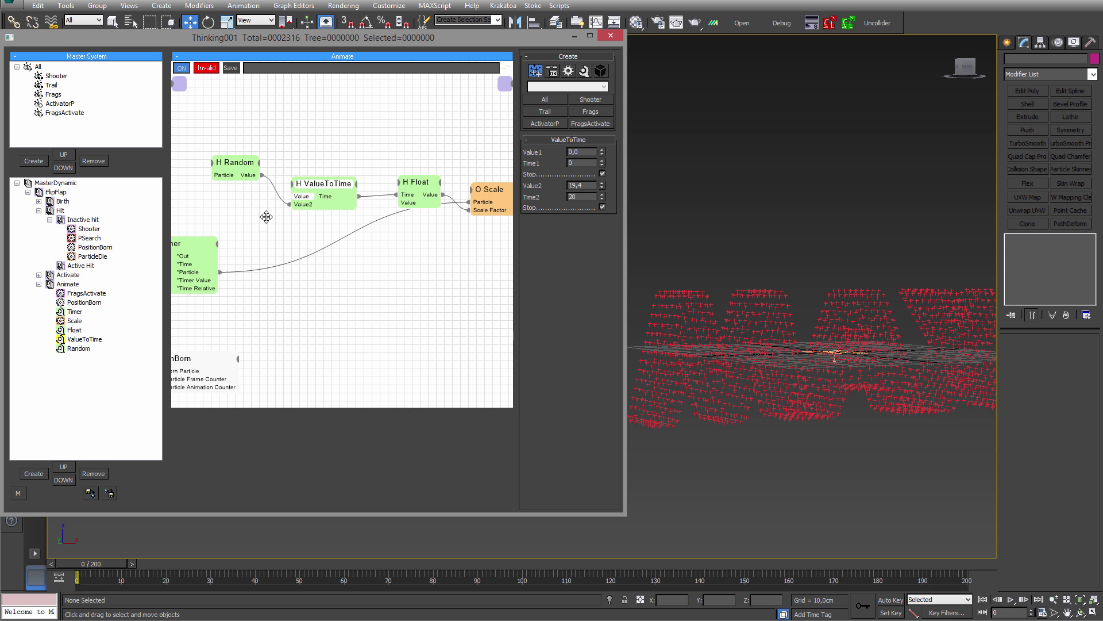
pyautogui.moveTo(266, 217); pyautogui.dragTo(304, 198, button='middle')
pyautogui.moveTo(263, 157); pyautogui.dragTo(234, 252)
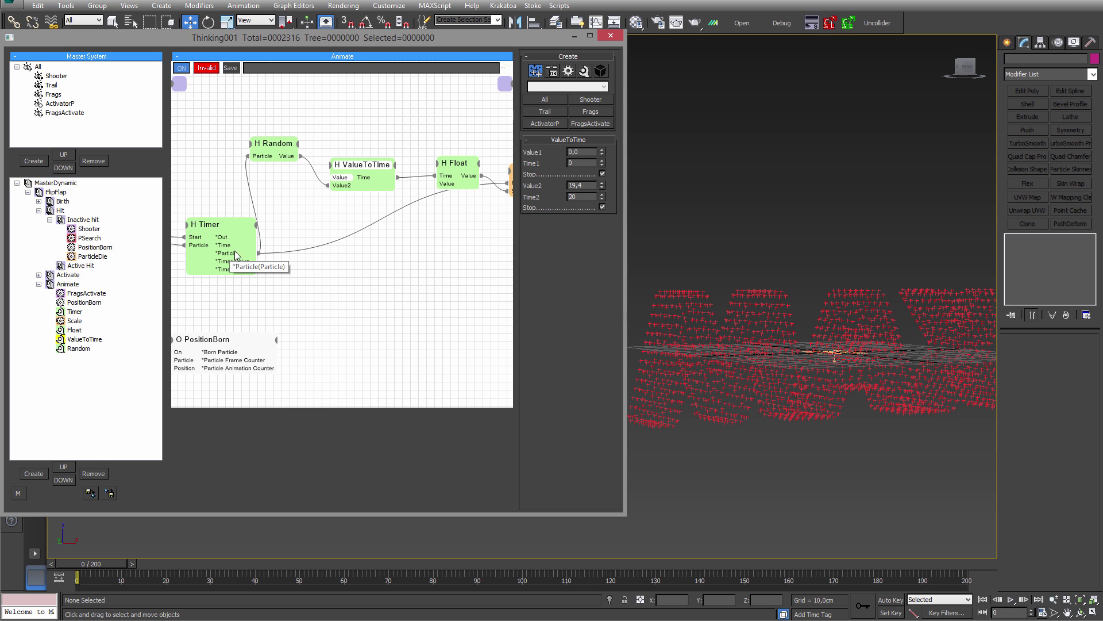
pyautogui.moveTo(365, 175); pyautogui.dragTo(246, 247)
pyautogui.moveTo(104, 566); pyautogui.dragTo(598, 555)
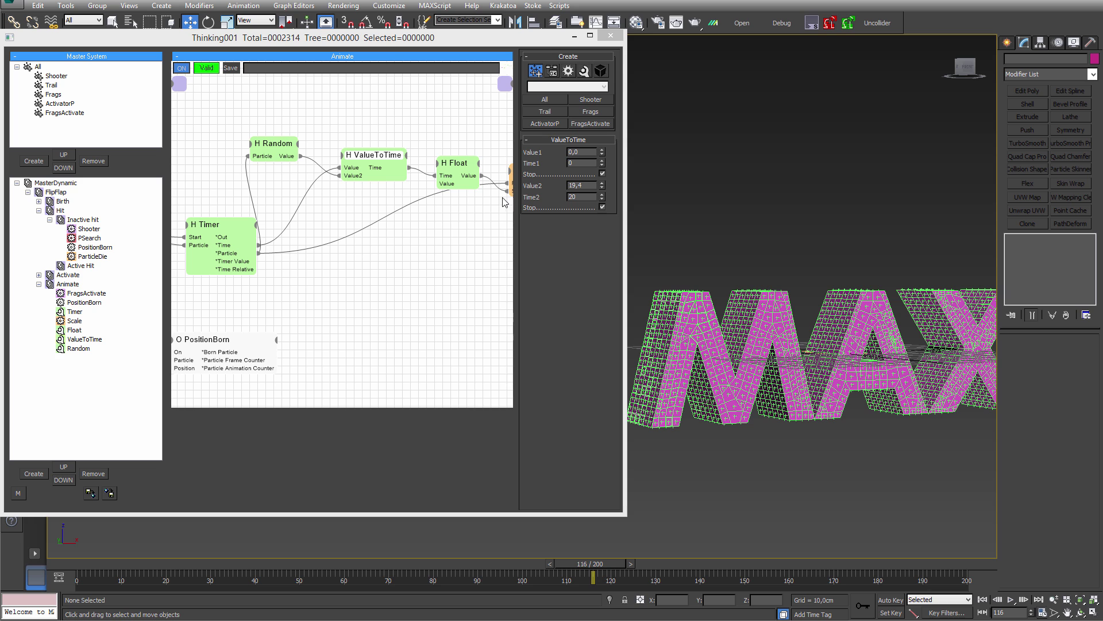
# - Expose Random's ON input, set its Value 2 to 100, and scrub the animation to about frame 142
pyautogui.rightClick(270, 151)
pyautogui.click(286, 154)
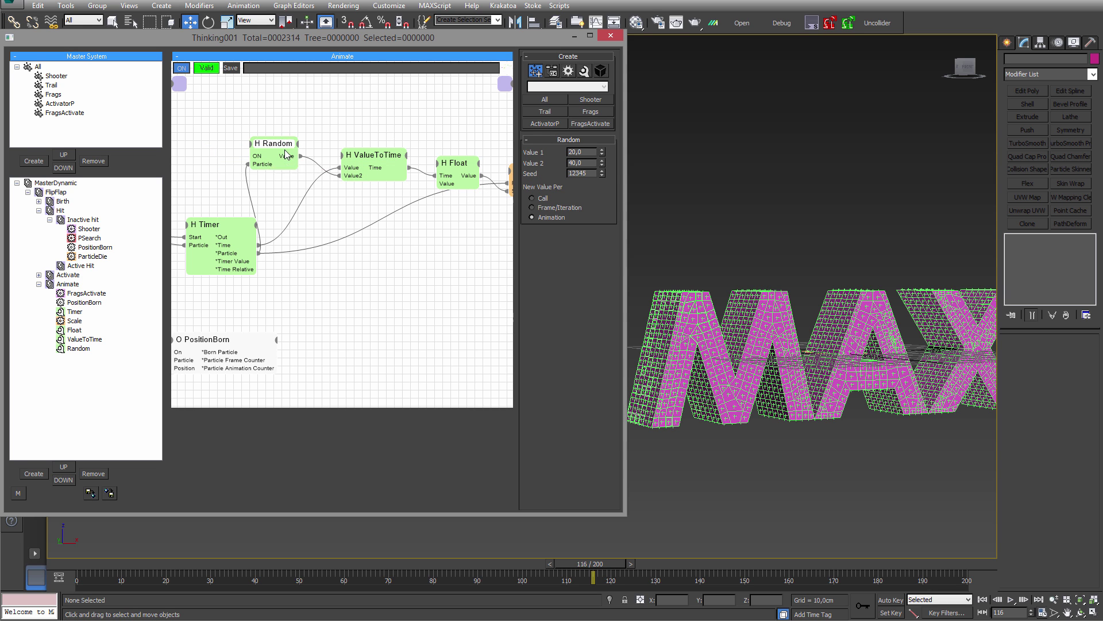
pyautogui.moveTo(285, 153); pyautogui.dragTo(292, 162)
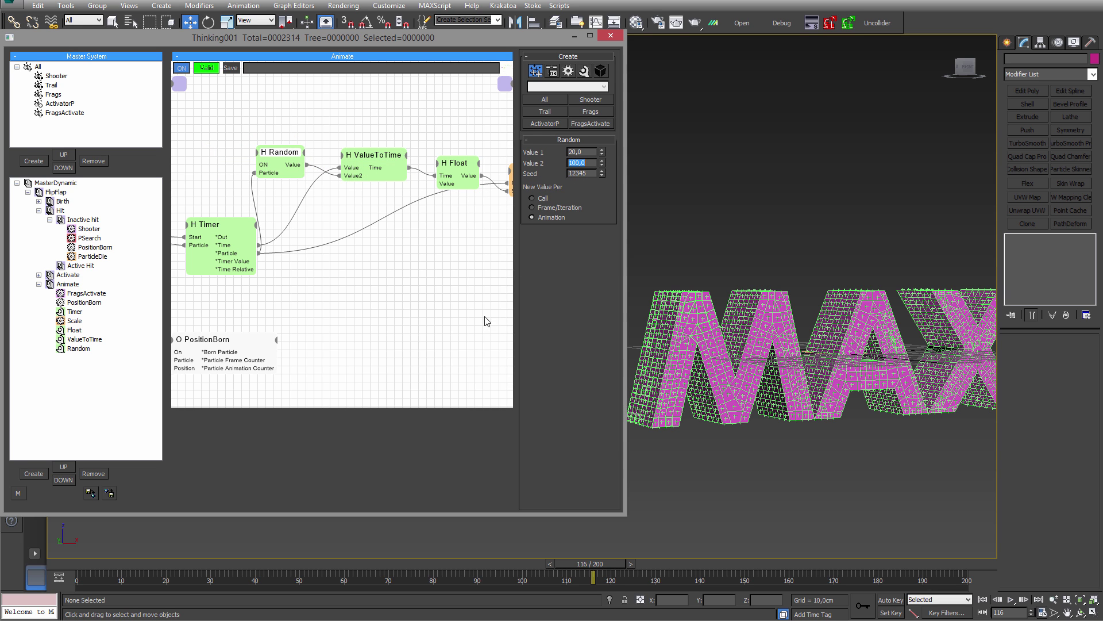
pyautogui.moveTo(108, 565); pyautogui.dragTo(713, 553)
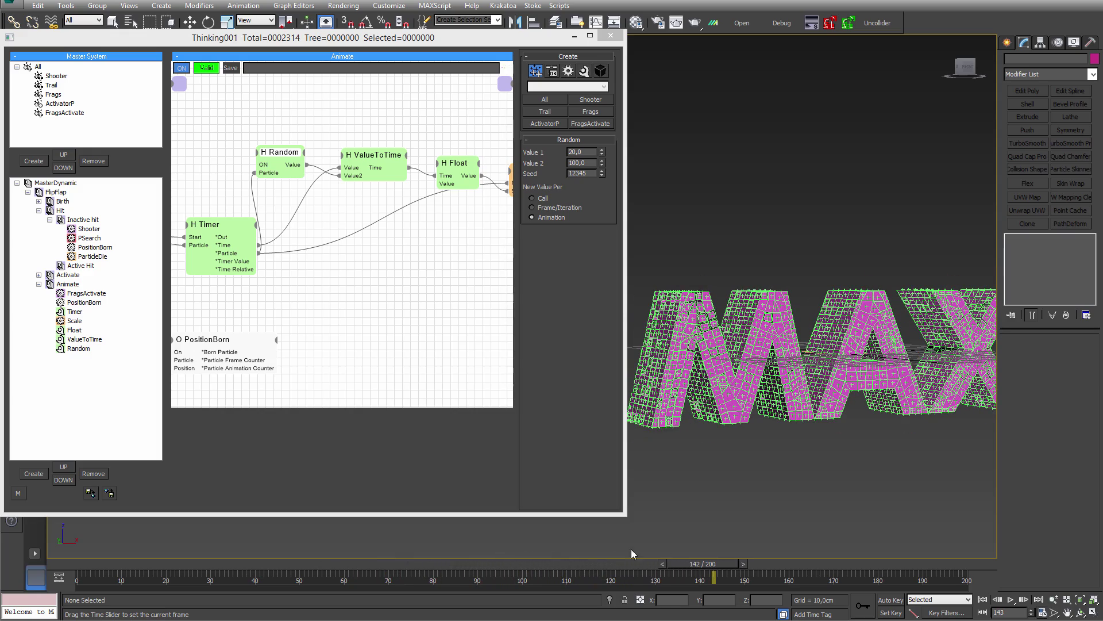
# - Set the viewport display type of the FragsActivate particle group to None
pyautogui.click(63, 112)
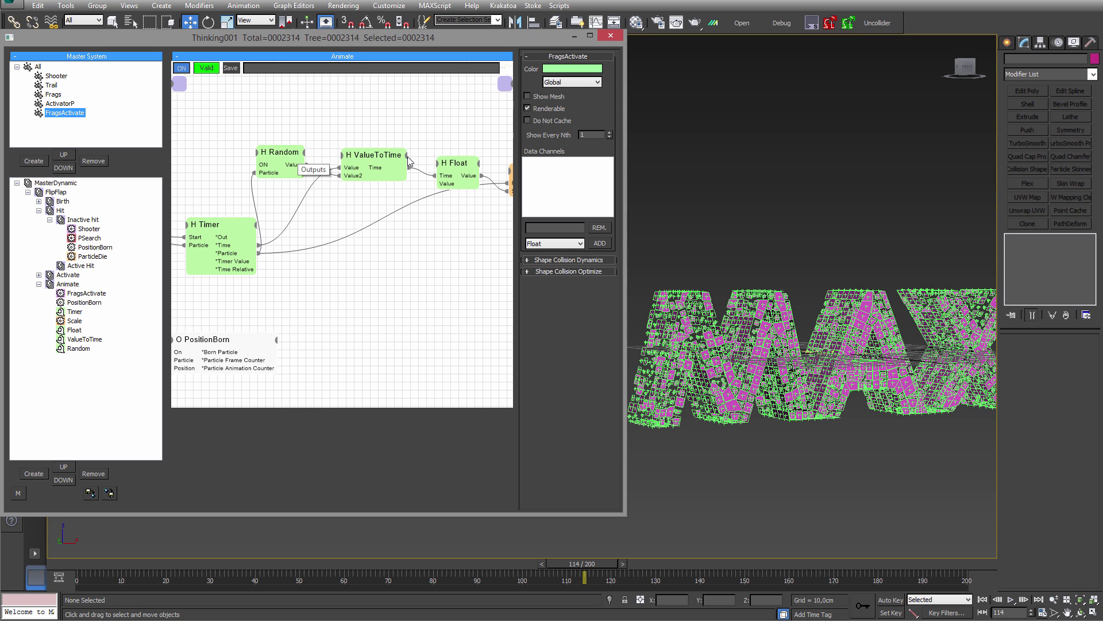
pyautogui.click(569, 82)
pyautogui.click(561, 97)
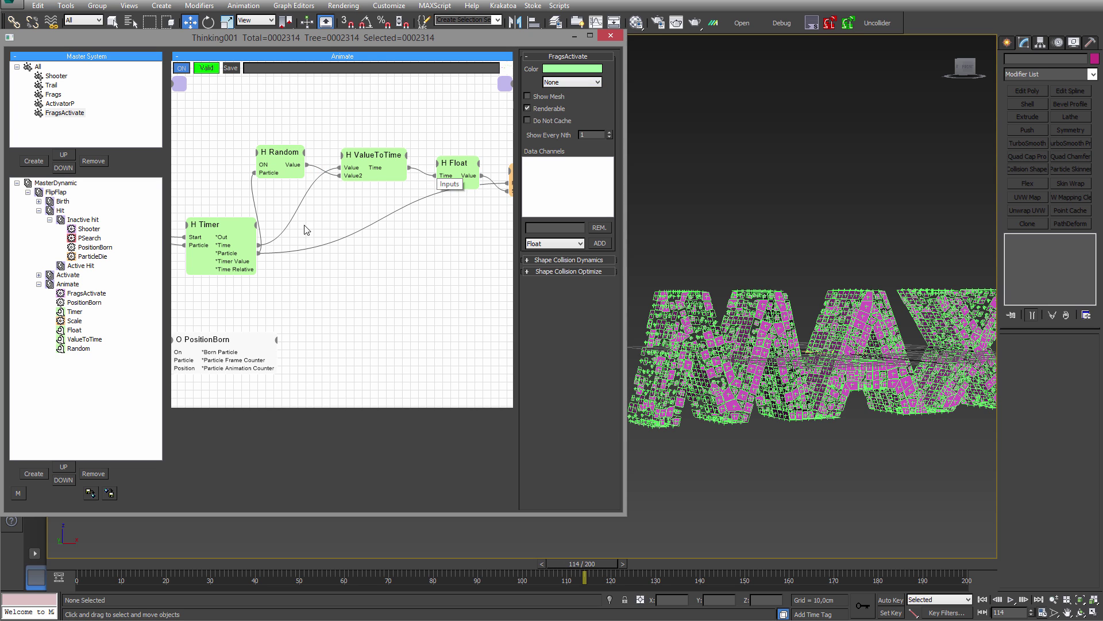
# - Turn off MasterDynamic's Force this Setting option and scrub the animation to about frame 52
pyautogui.click(56, 183)
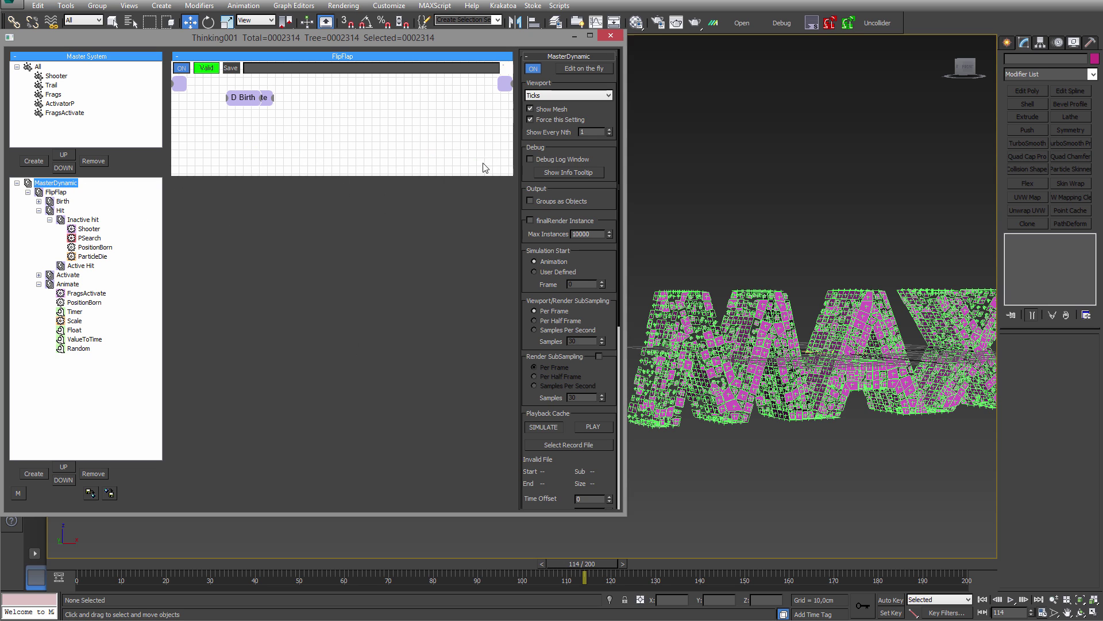
pyautogui.click(539, 121)
pyautogui.moveTo(92, 569); pyautogui.dragTo(580, 531)
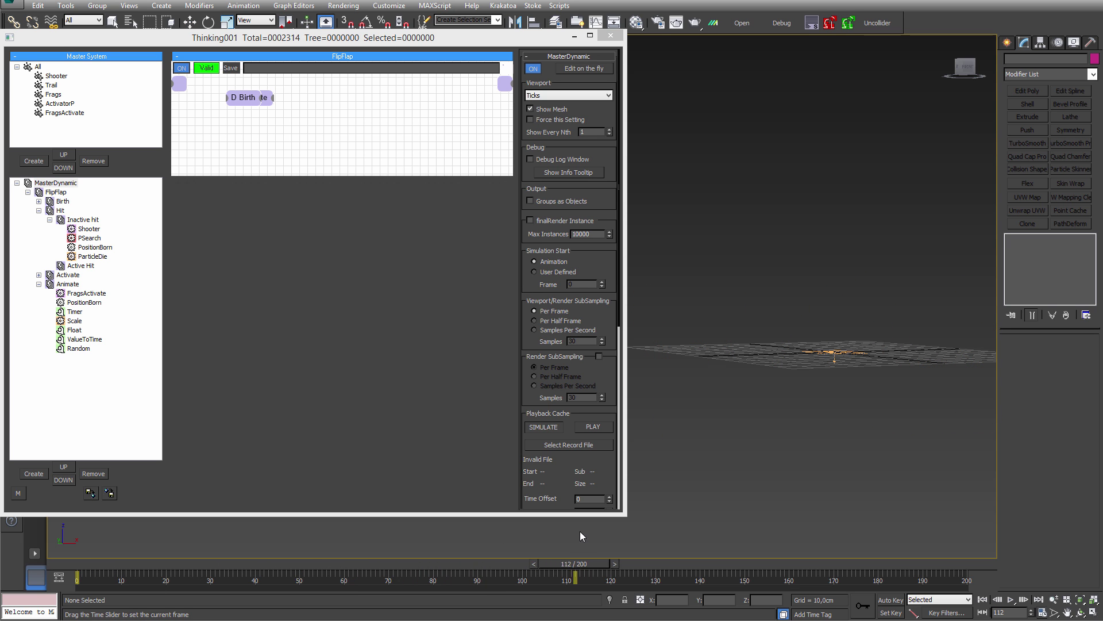
pyautogui.moveTo(377, 543); pyautogui.dragTo(318, 545)
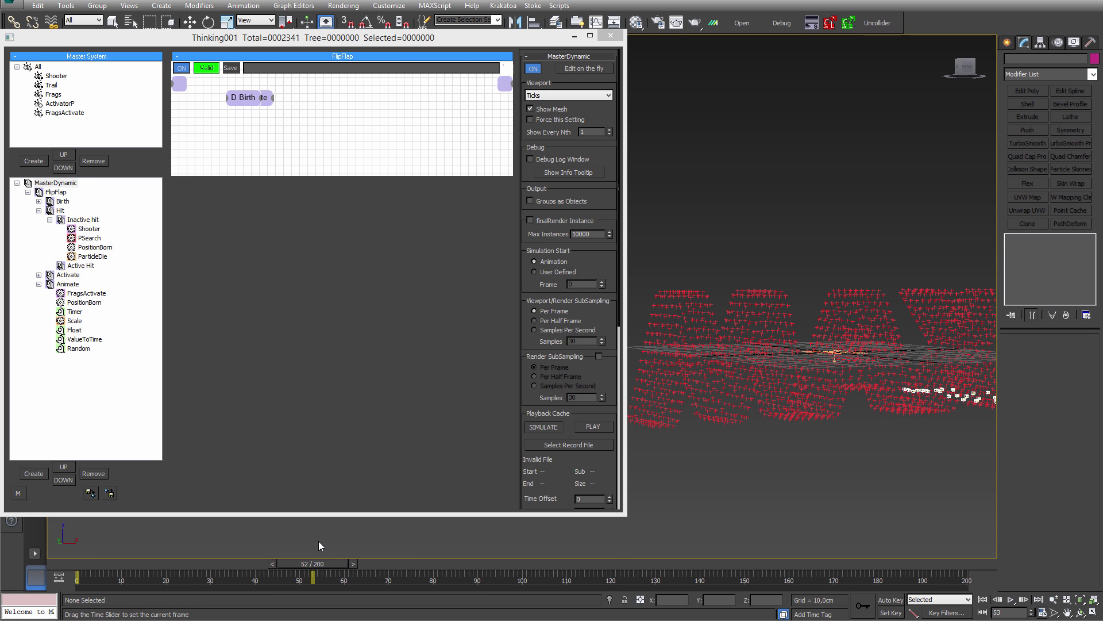
# - Enable Show Mesh for the FragsActivate group and scrub to frame 100 to inspect the fragments up close
pyautogui.click(65, 113)
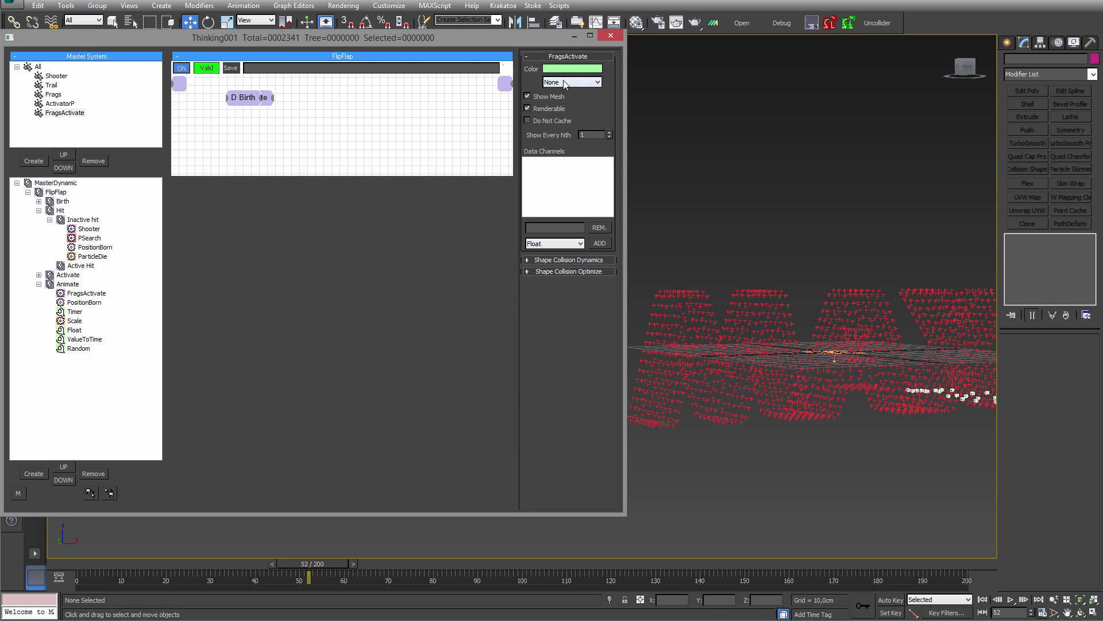
pyautogui.moveTo(88, 561); pyautogui.dragTo(521, 542)
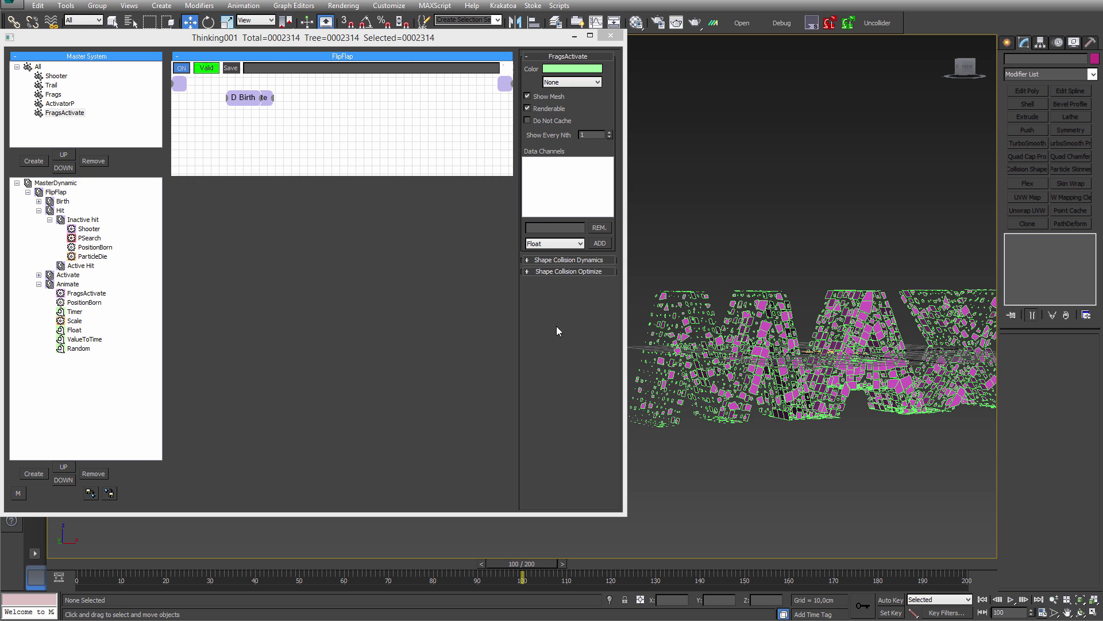
pyautogui.moveTo(783, 433); pyautogui.dragTo(777, 455, button='middle')
pyautogui.scroll(3, 783, 396)
pyautogui.moveTo(788, 396); pyautogui.dragTo(783, 349, button='middle')
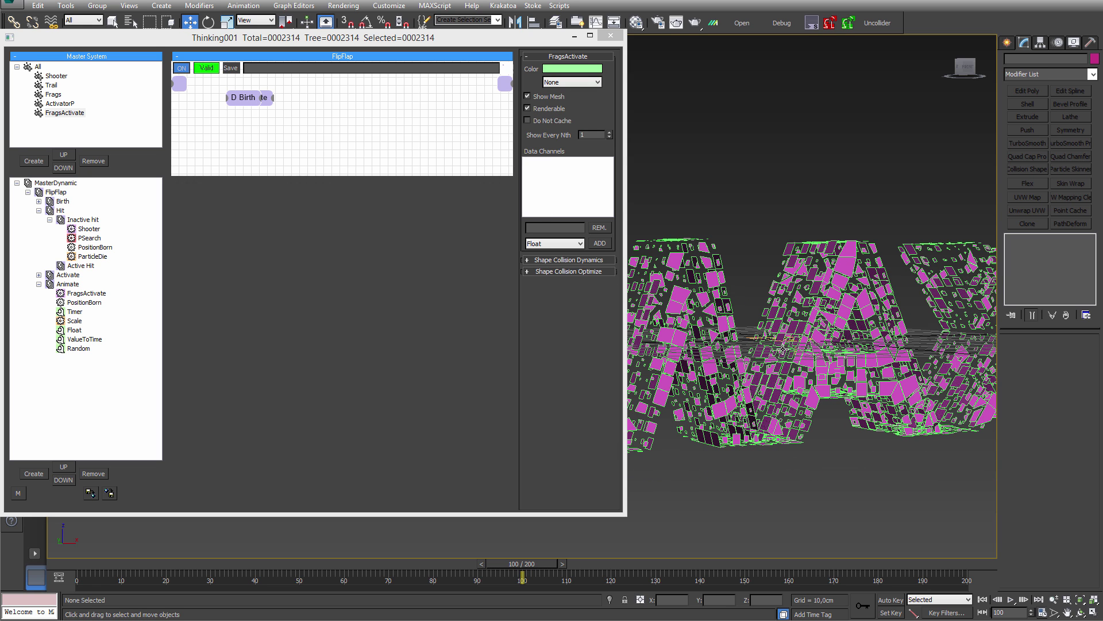
# - Open the Animate dynamic set and move Random, ValueToTime, Float and Scale together farther away from Timer
pyautogui.click(68, 284)
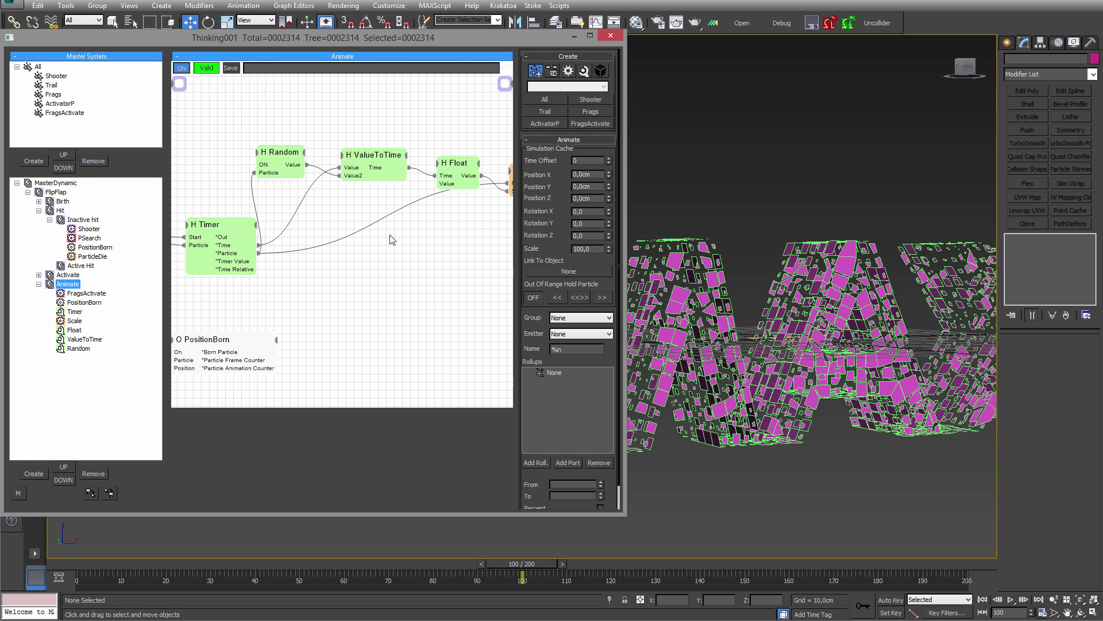
pyautogui.moveTo(205, 102); pyautogui.dragTo(480, 172)
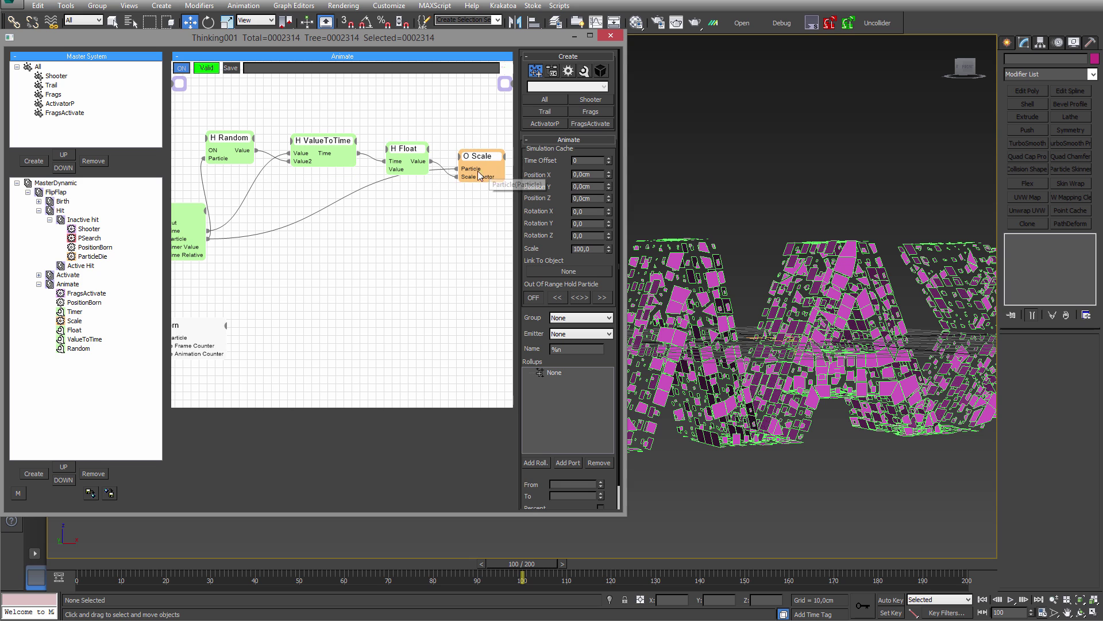
pyautogui.moveTo(323, 144); pyautogui.dragTo(374, 156)
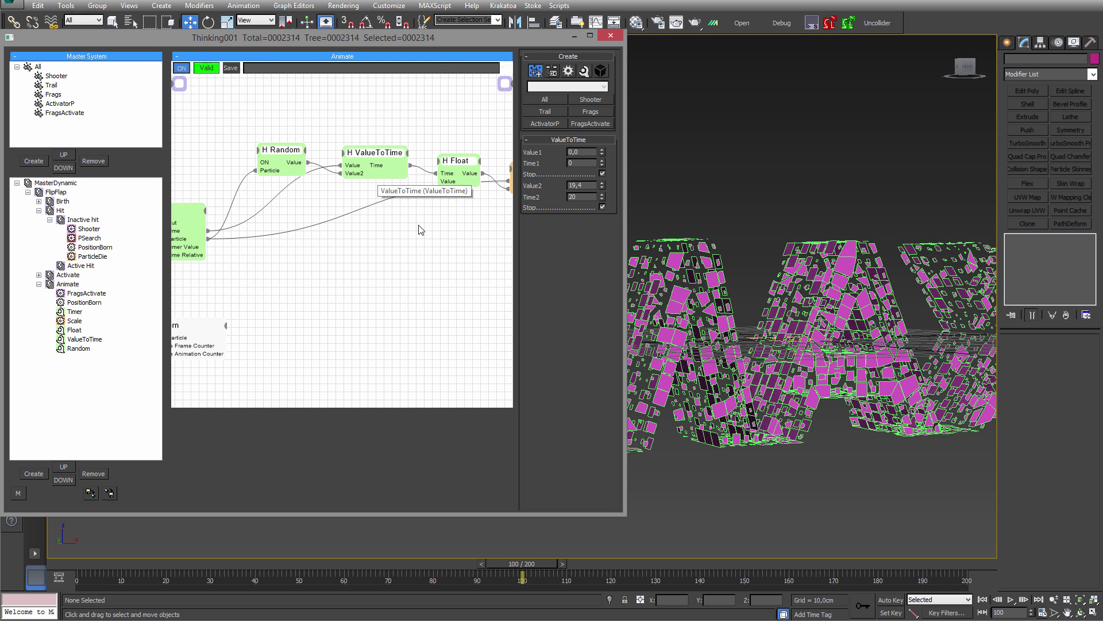
pyautogui.moveTo(376, 274); pyautogui.dragTo(398, 245, button='middle')
pyautogui.click(64, 1)
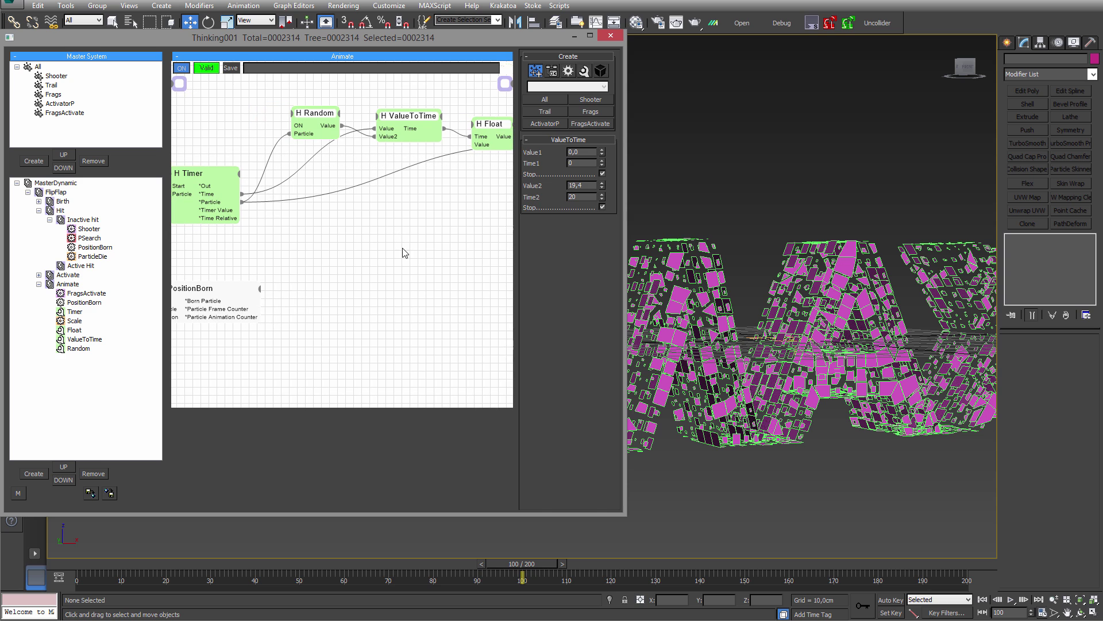
pyautogui.click(398, 245)
# - Return to frame 0 and add a standard Alignment operator below the Float node in the Animate network
pyautogui.click(67, 564)
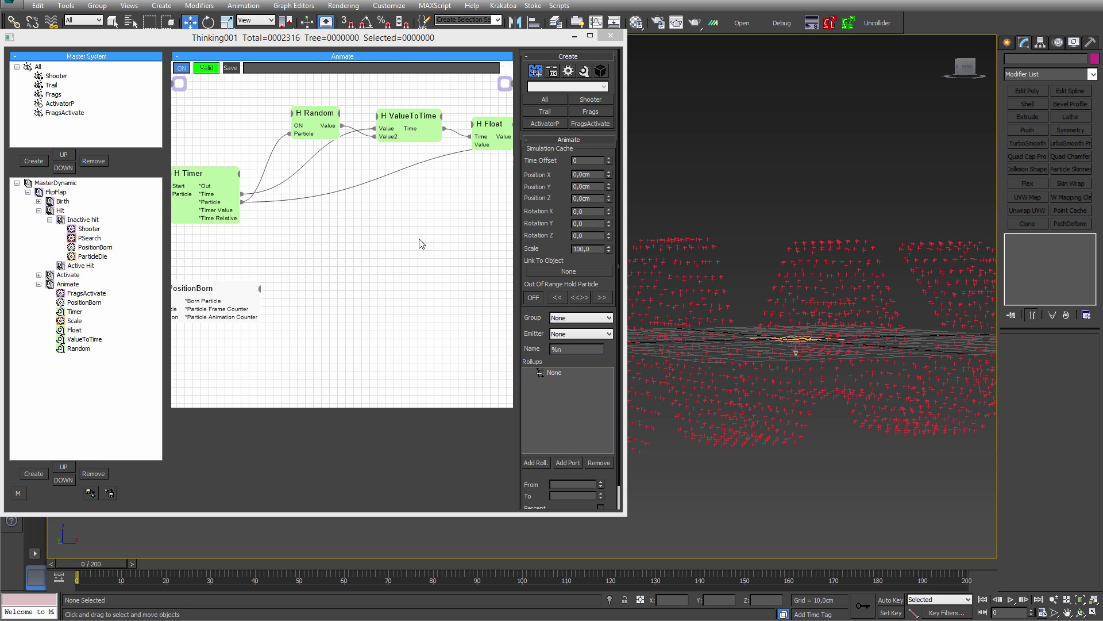
pyautogui.rightClick(363, 219)
pyautogui.moveTo(414, 251)
pyautogui.moveTo(517, 251)
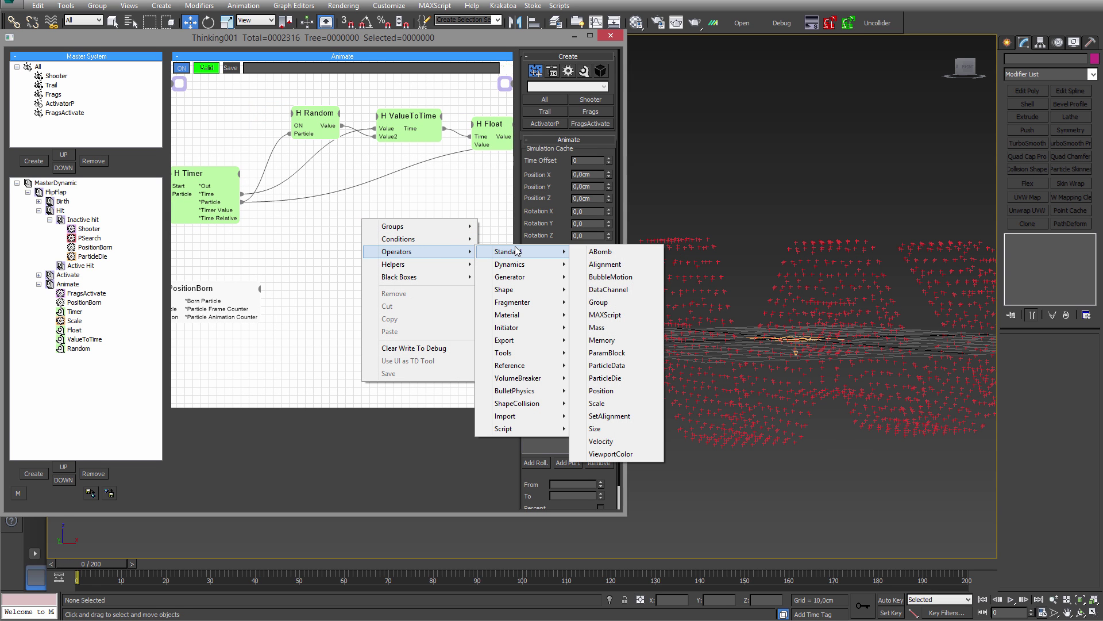
pyautogui.click(613, 264)
pyautogui.moveTo(452, 236); pyautogui.dragTo(471, 268)
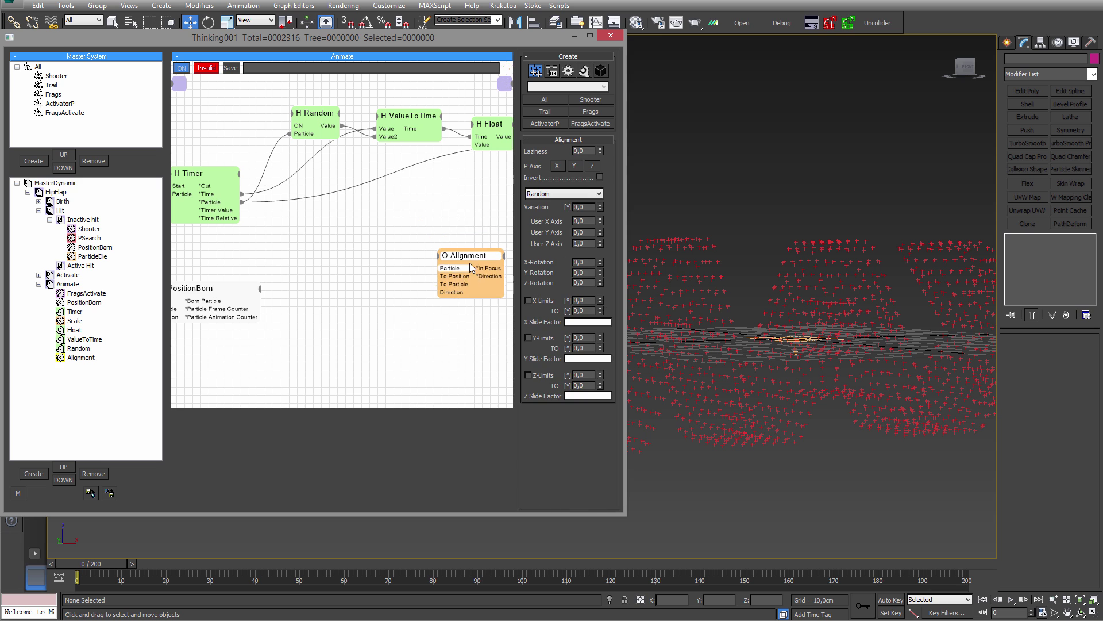
# - Add a math Float helper beside the Alignment node and set its Value to 90
pyautogui.moveTo(369, 224); pyautogui.dragTo(305, 211)
pyautogui.rightClick(276, 258)
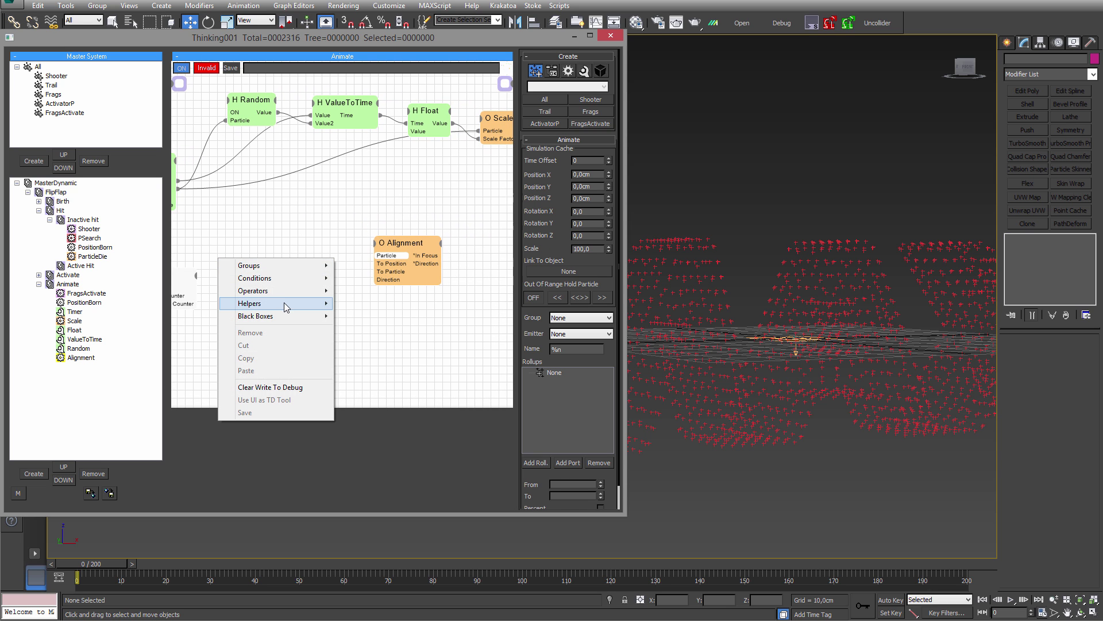
pyautogui.moveTo(285, 305)
pyautogui.moveTo(373, 315)
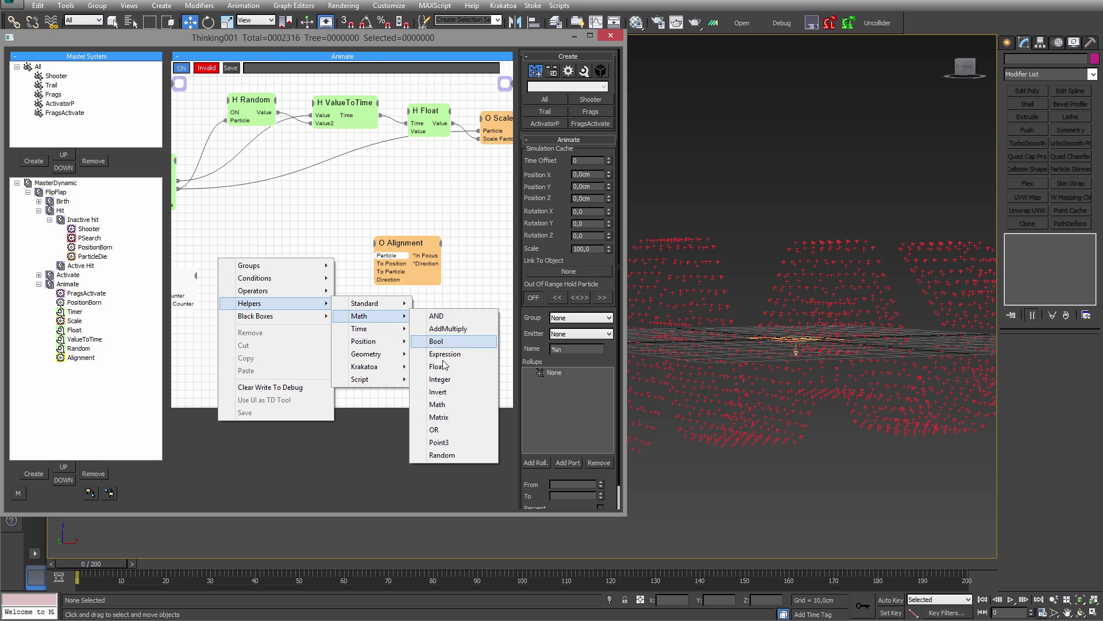
pyautogui.click(445, 366)
pyautogui.moveTo(301, 265); pyautogui.dragTo(301, 283)
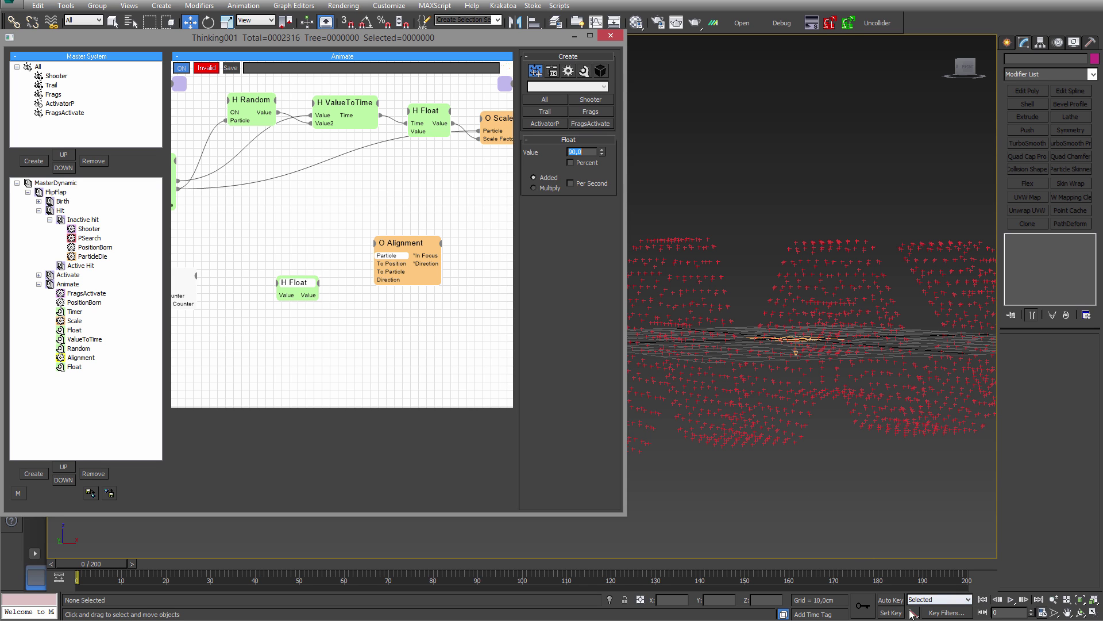
# - Use Auto Key to key the new Float's Value to 0 at frame 20
pyautogui.click(890, 599)
pyautogui.moveTo(105, 567); pyautogui.dragTo(190, 566)
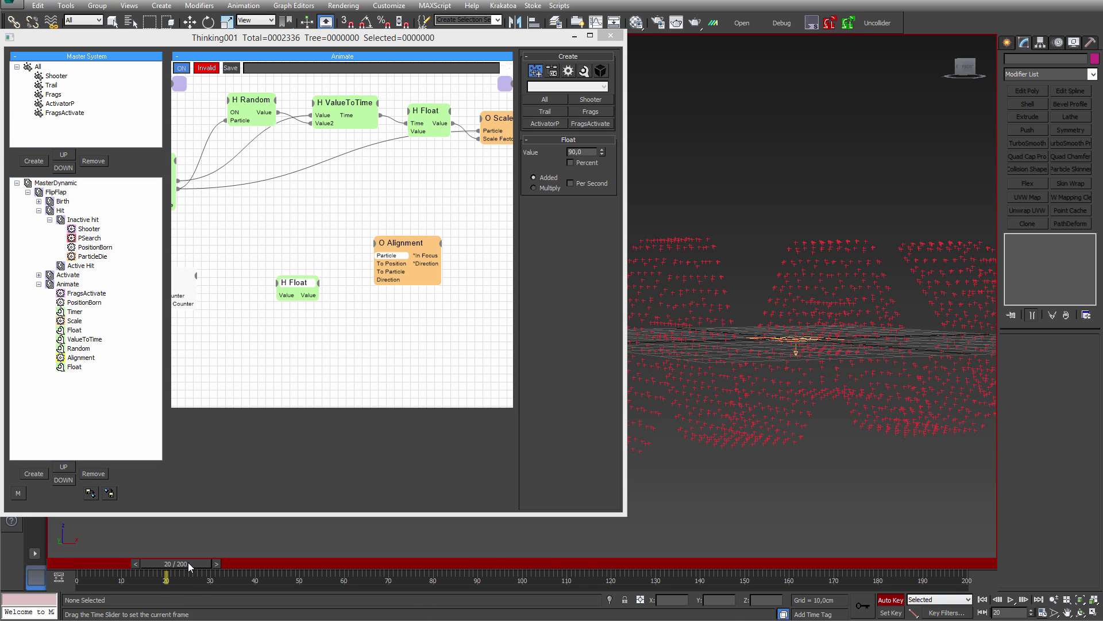
pyautogui.rightClick(602, 153)
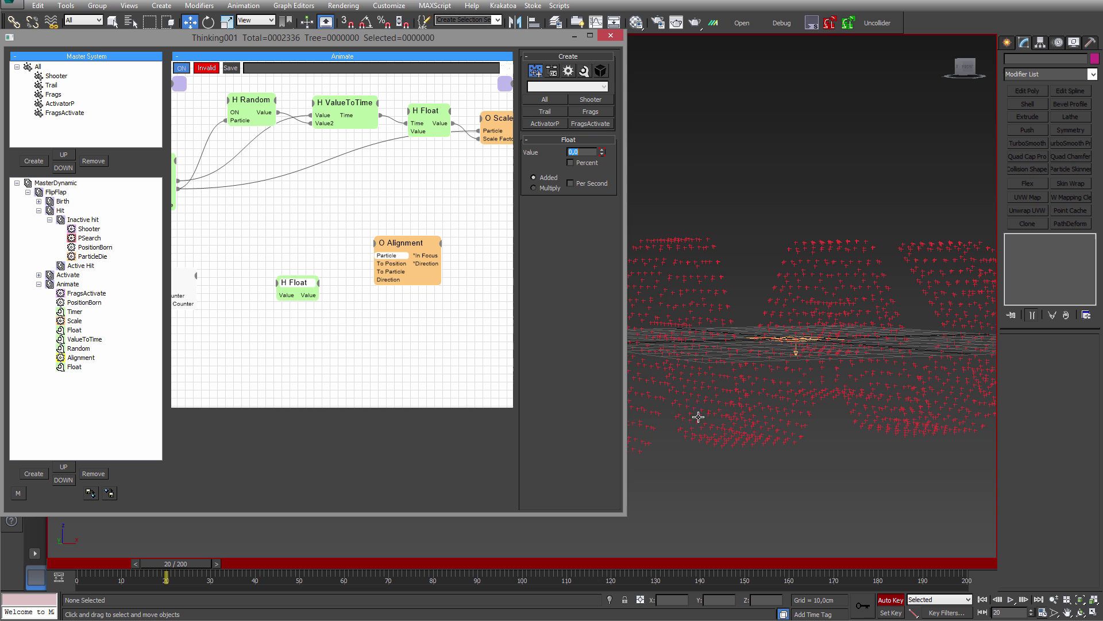
pyautogui.click(880, 599)
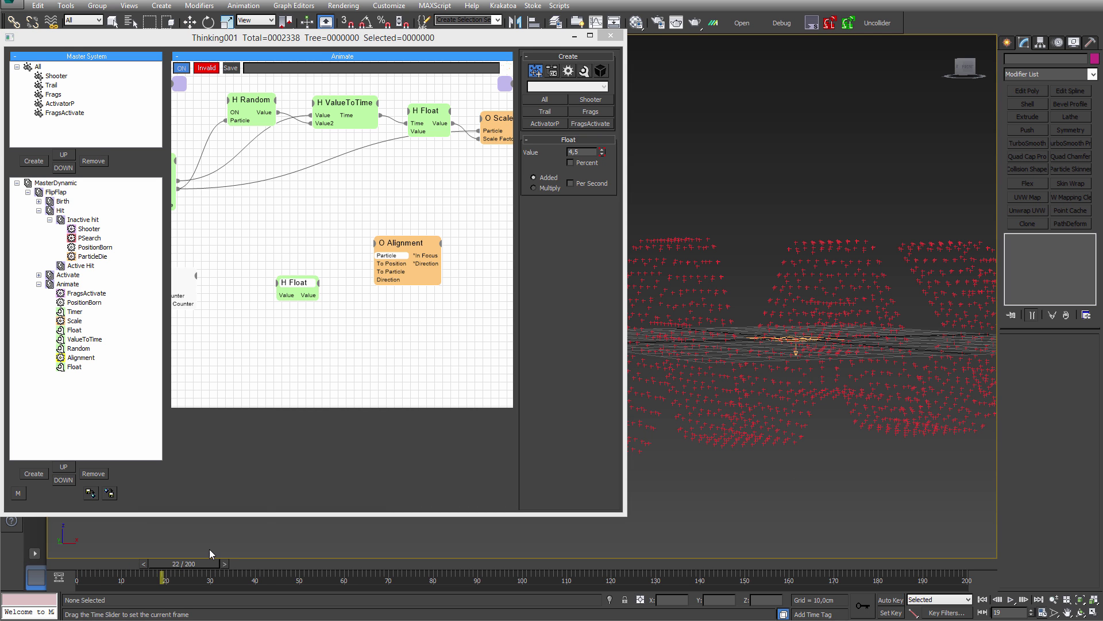
# - Show the new Float's Value in Track View, examine its curve between the two keys, and close the curve editor
pyautogui.rightClick(586, 154)
pyautogui.click(582, 324)
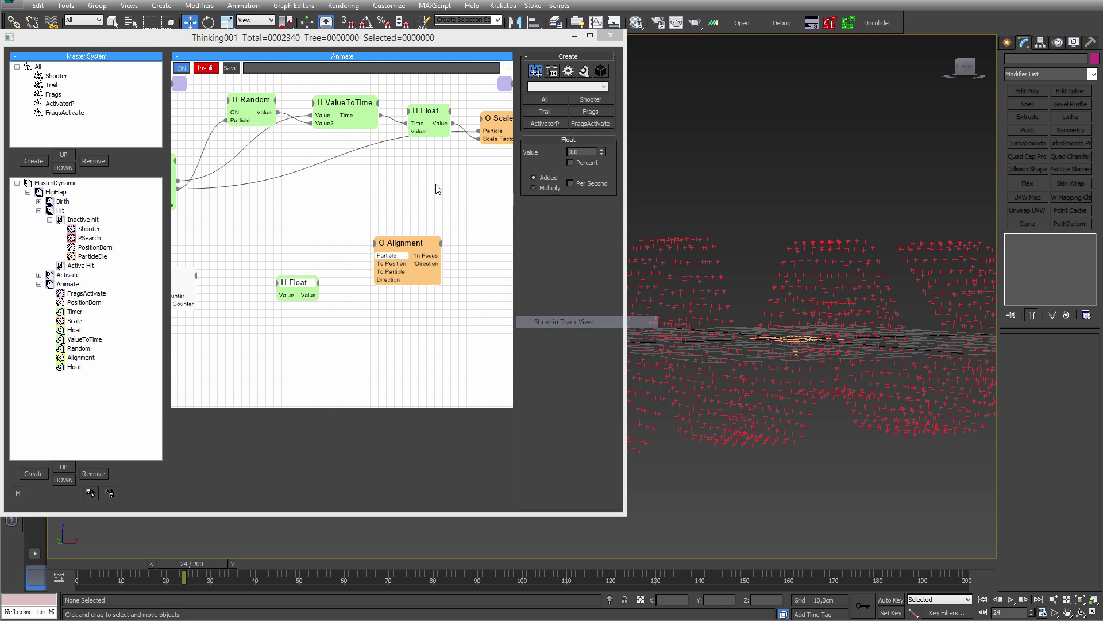
pyautogui.moveTo(399, 207); pyautogui.dragTo(547, 199, button='middle')
pyautogui.scroll(-3, 546, 199)
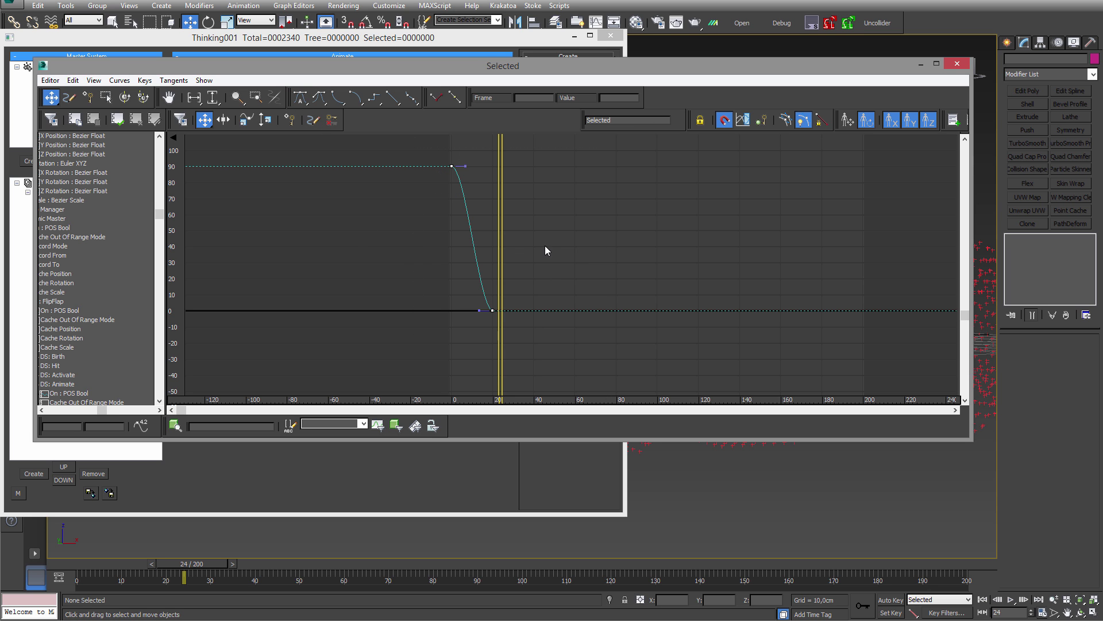
pyautogui.scroll(3, 585, 221)
pyautogui.moveTo(545, 246); pyautogui.dragTo(519, 284, button='middle')
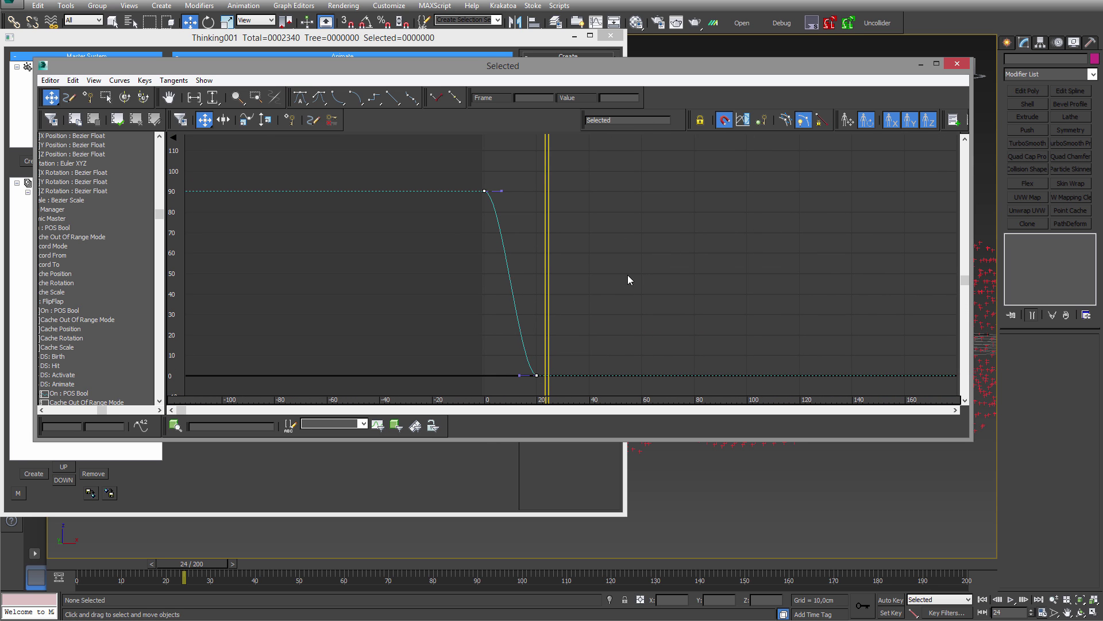
pyautogui.keyDown('ctrl'); pyautogui.keyDown('alt'); pyautogui.moveTo(602, 276); pyautogui.dragTo(808, 297, button='middle'); pyautogui.keyUp('alt'); pyautogui.keyUp('ctrl')
pyautogui.moveTo(266, 351); pyautogui.dragTo(618, 345, button='middle')
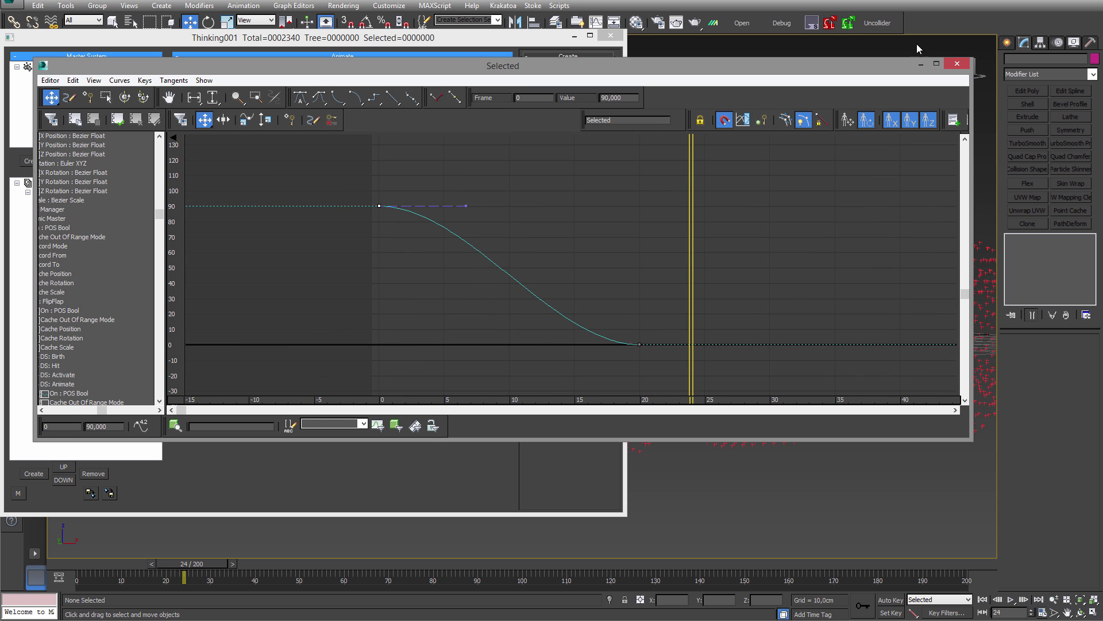
pyautogui.click(957, 64)
# - Reposition the Alignment node and connect Timer's Particle output to its Particle input
pyautogui.moveTo(391, 248); pyautogui.dragTo(415, 257)
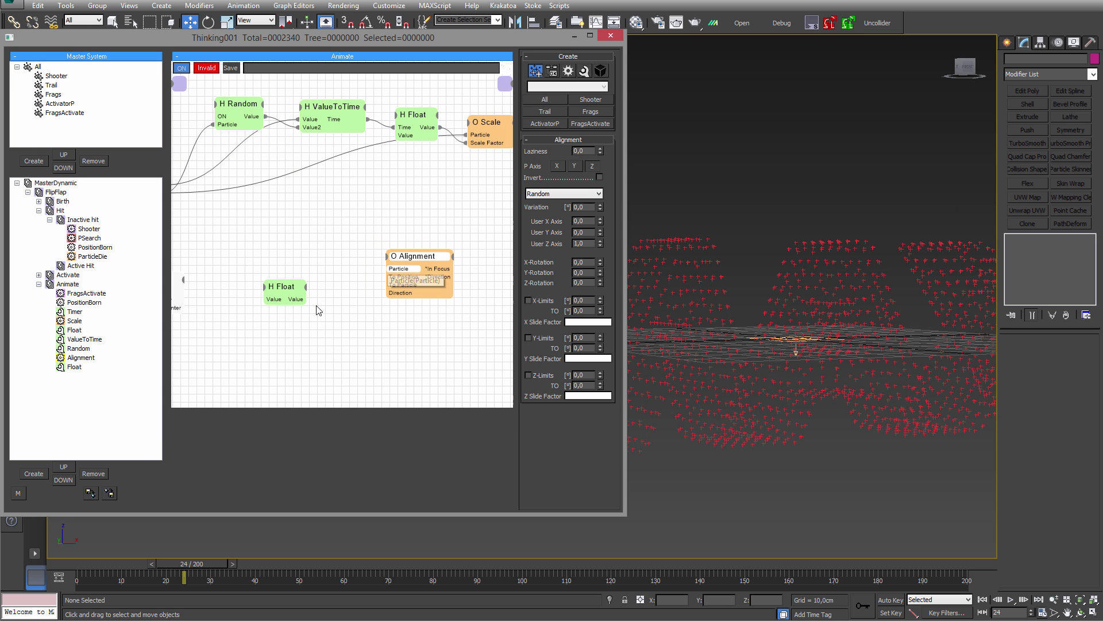
pyautogui.moveTo(318, 307); pyautogui.dragTo(354, 291, button='middle')
pyautogui.click(426, 247)
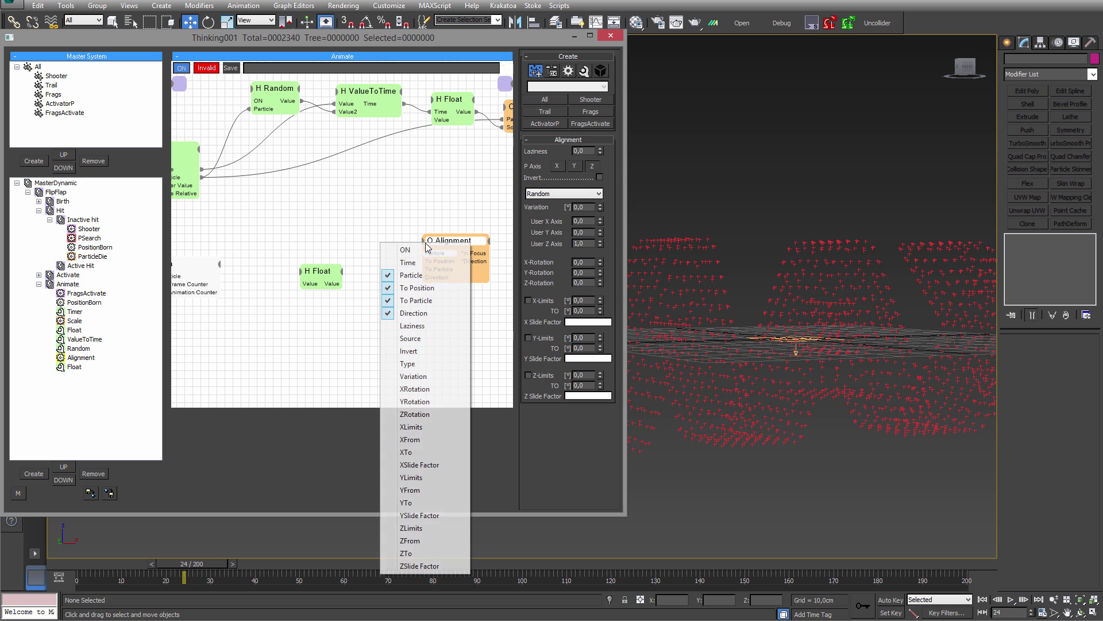
pyautogui.click(475, 237)
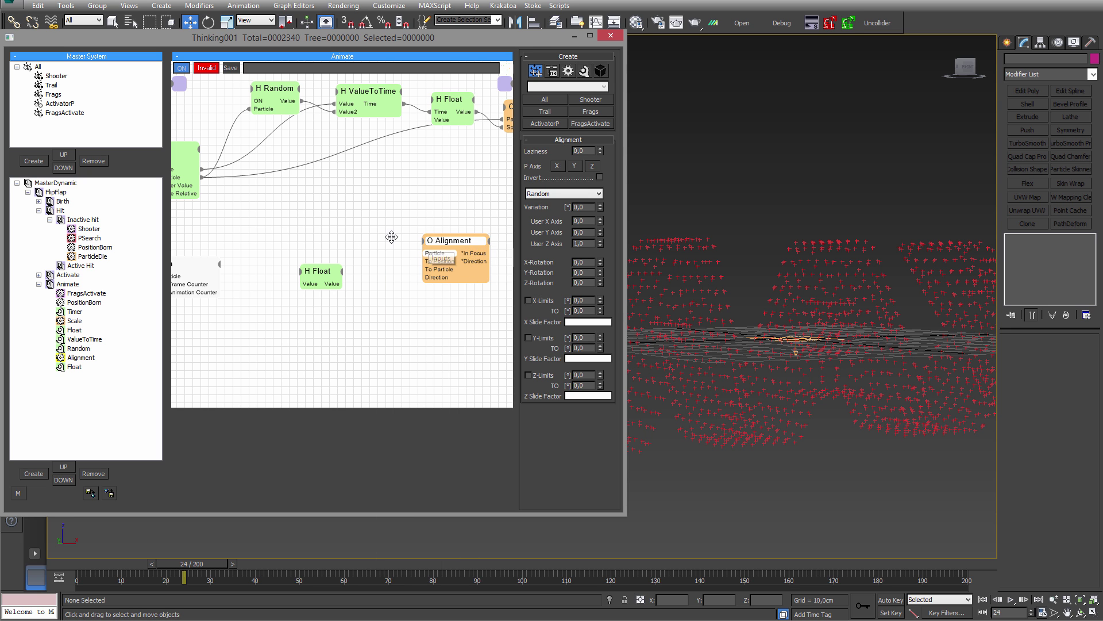
pyautogui.moveTo(392, 239); pyautogui.dragTo(436, 240, button='middle')
pyautogui.moveTo(488, 253); pyautogui.dragTo(227, 181)
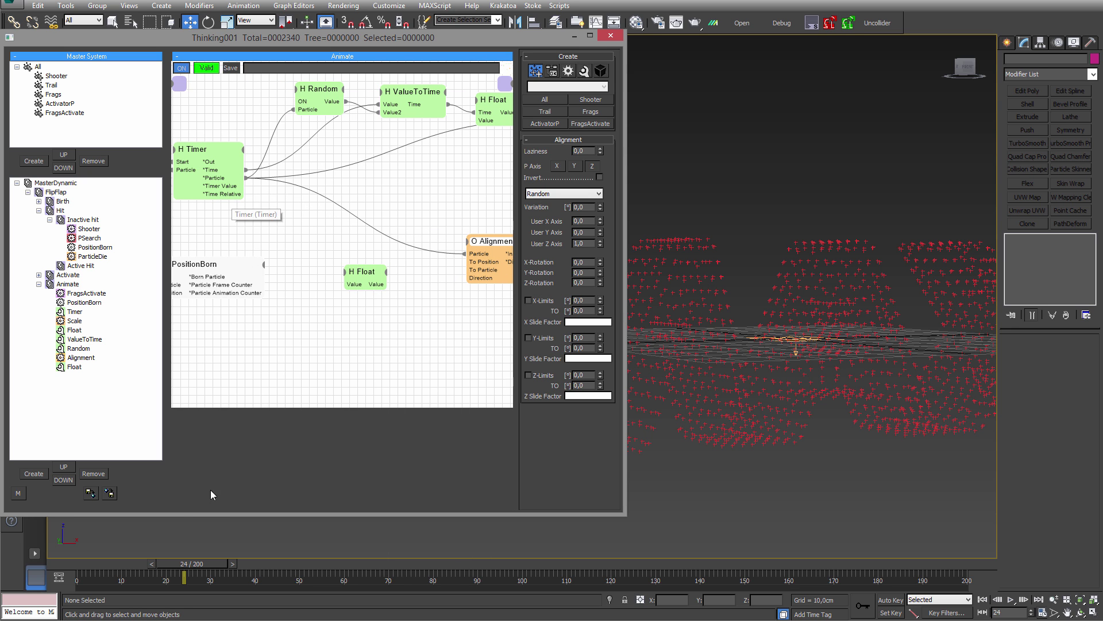
# - Set Alignment's direction type to None and its X-Rotation to 1, scrubbing the animation to about frame 148
pyautogui.moveTo(176, 565); pyautogui.dragTo(639, 568)
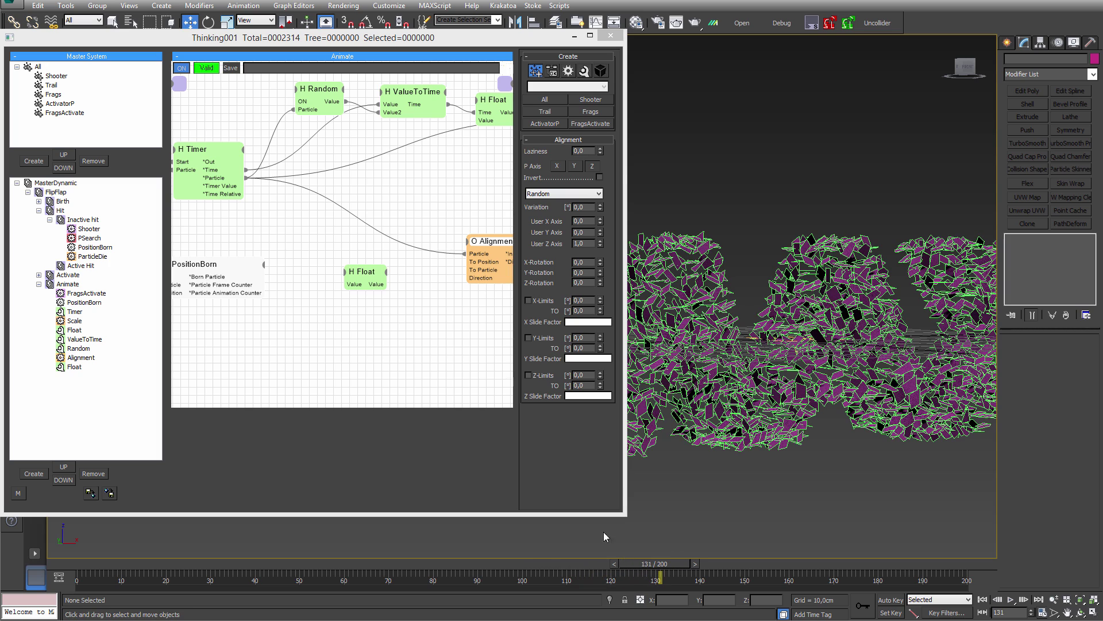
pyautogui.moveTo(489, 236); pyautogui.dragTo(444, 228)
pyautogui.click(544, 195)
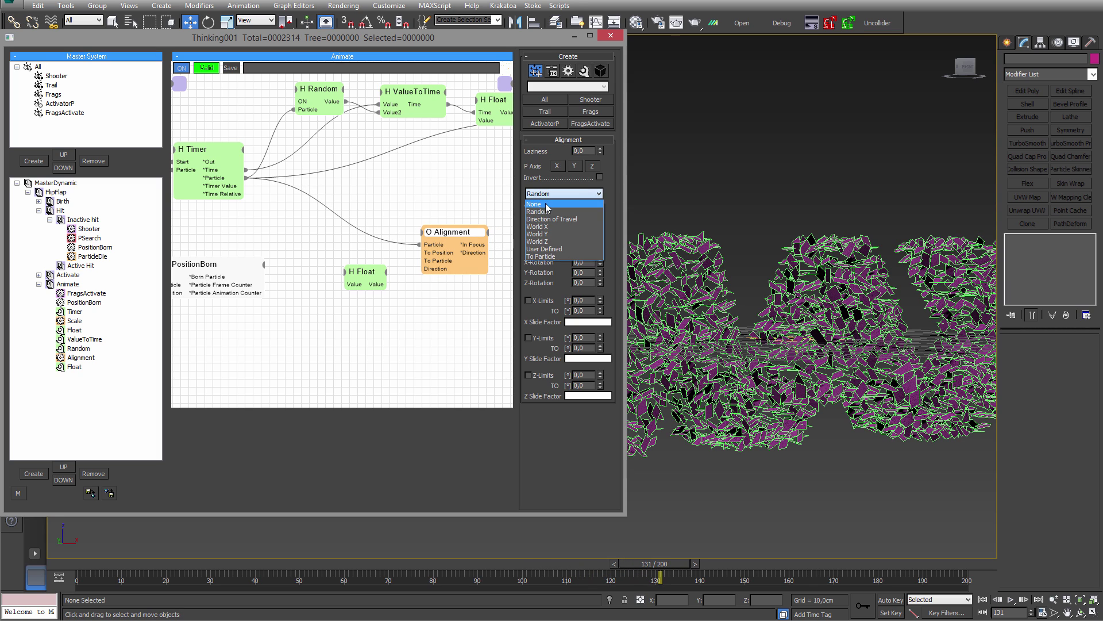
pyautogui.click(544, 204)
pyautogui.moveTo(655, 565); pyautogui.dragTo(728, 565)
pyautogui.click(600, 261)
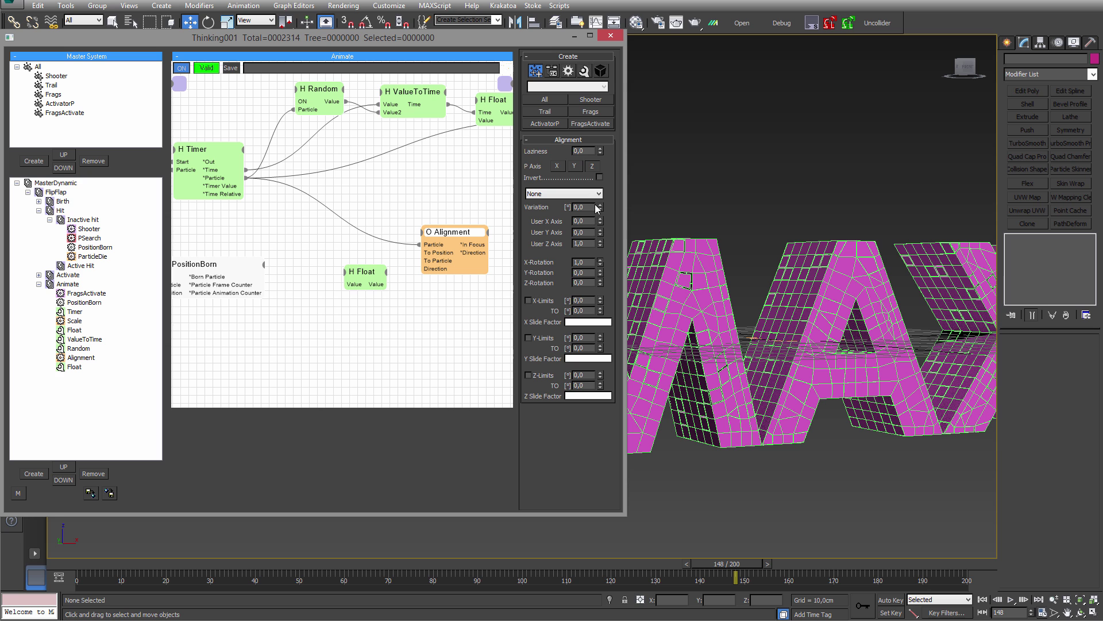
# - Test Alignment's X-, Y- and Z-Rotation one at a time, resetting each to 0
pyautogui.moveTo(596, 216); pyautogui.dragTo(598, 193)
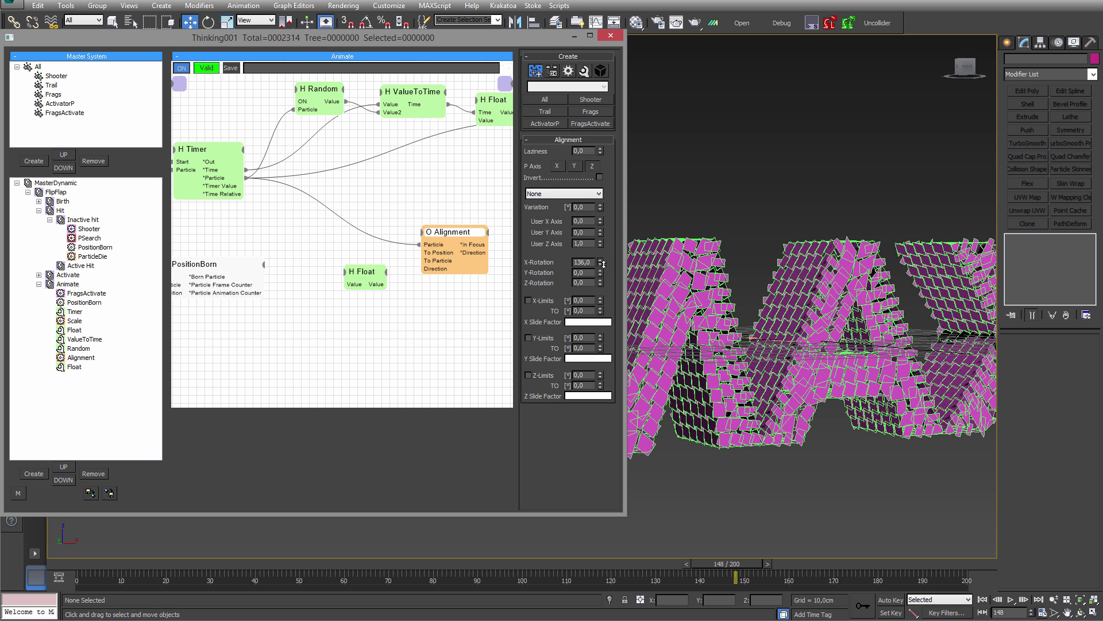
pyautogui.rightClick(601, 264)
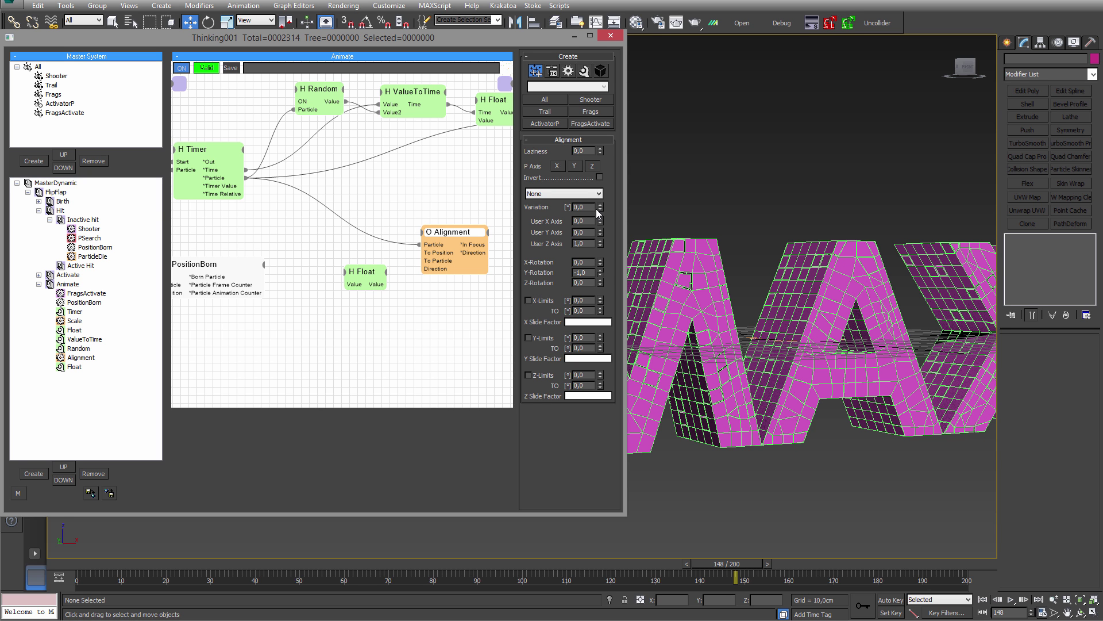
pyautogui.moveTo(595, 193); pyautogui.dragTo(595, 187)
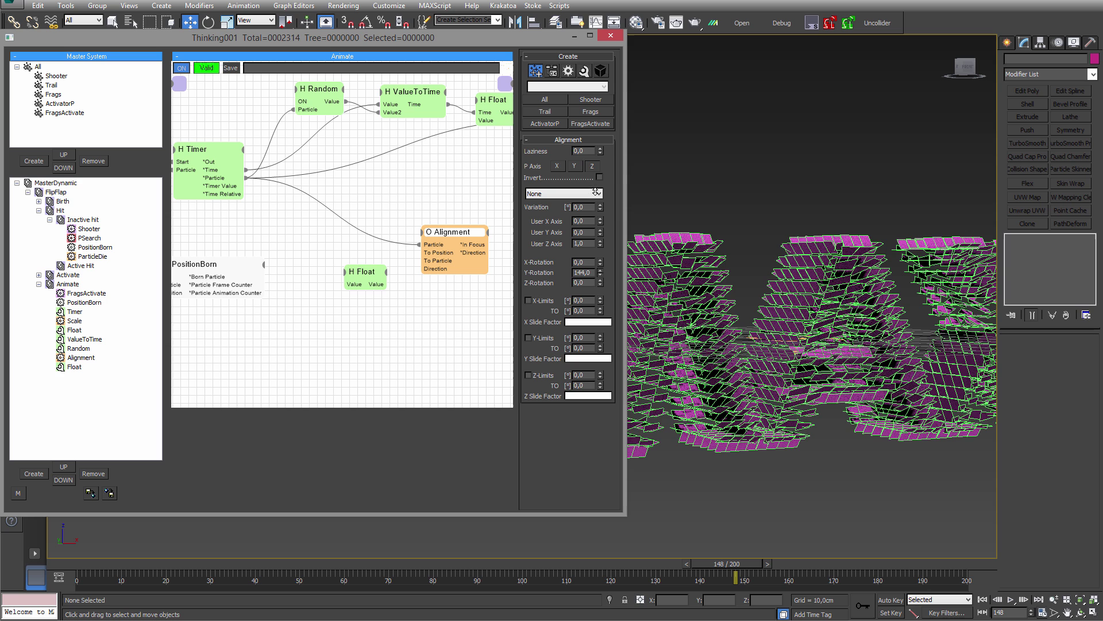
pyautogui.rightClick(600, 272)
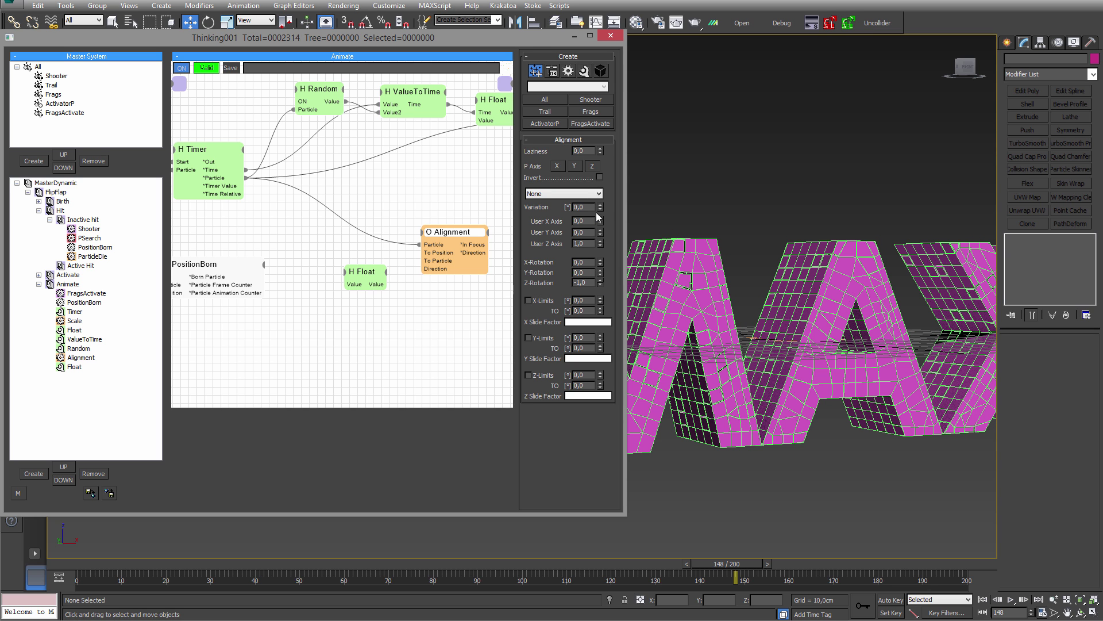
pyautogui.moveTo(600, 282); pyautogui.dragTo(600, 281)
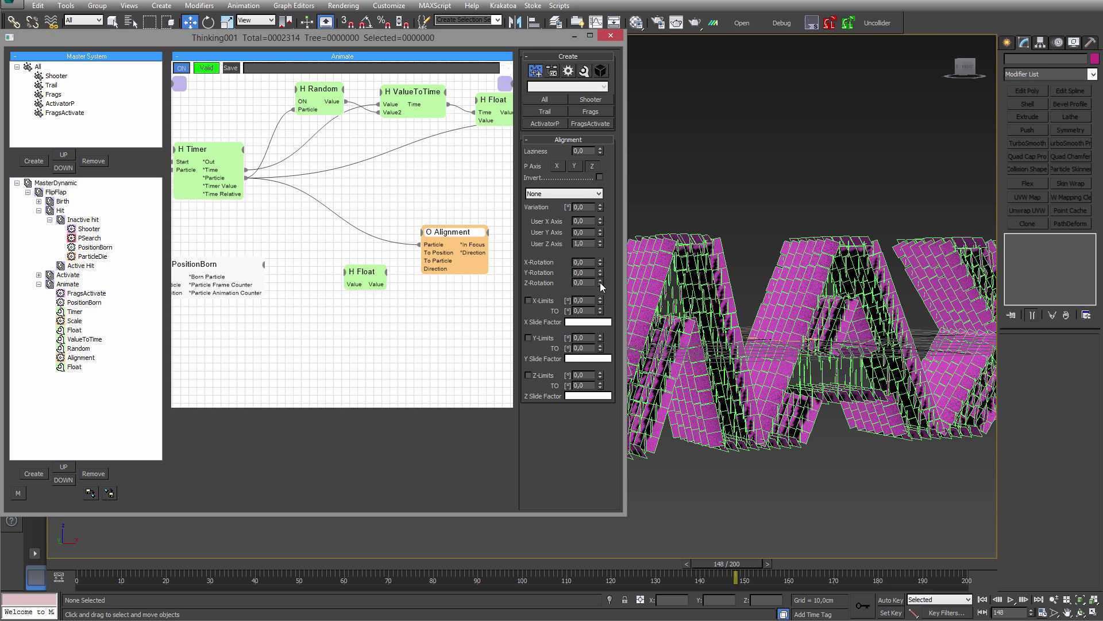
# - Reposition Alignment, expose its YRotation input, and connect the lower Float's Value output to it
pyautogui.moveTo(443, 236); pyautogui.dragTo(453, 241)
pyautogui.click(435, 239)
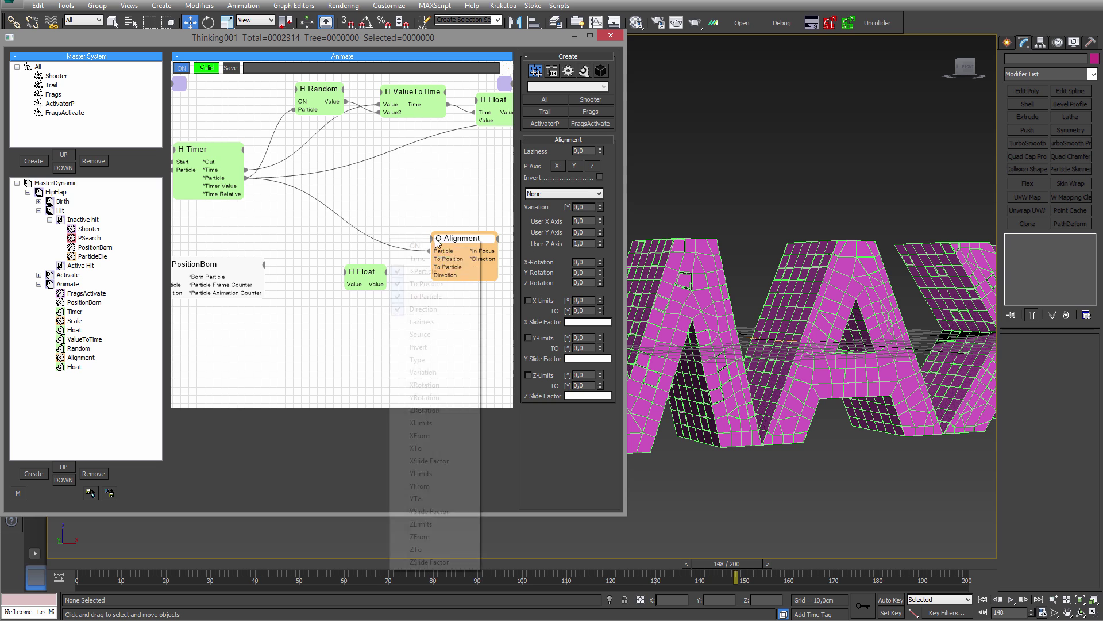
pyautogui.click(428, 398)
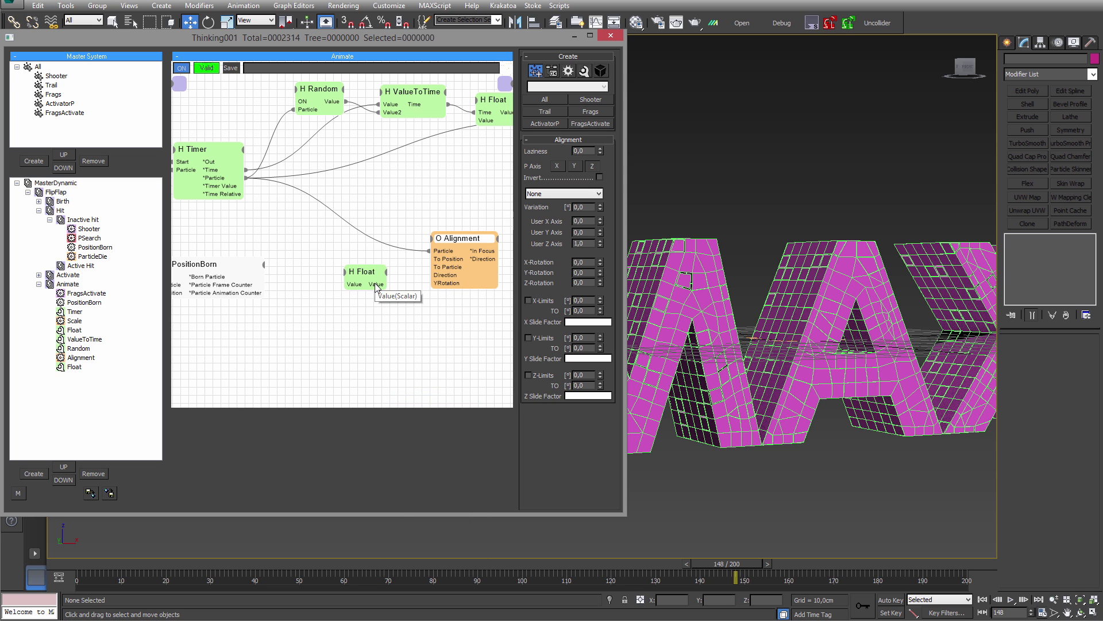
pyautogui.moveTo(432, 265); pyautogui.dragTo(440, 286)
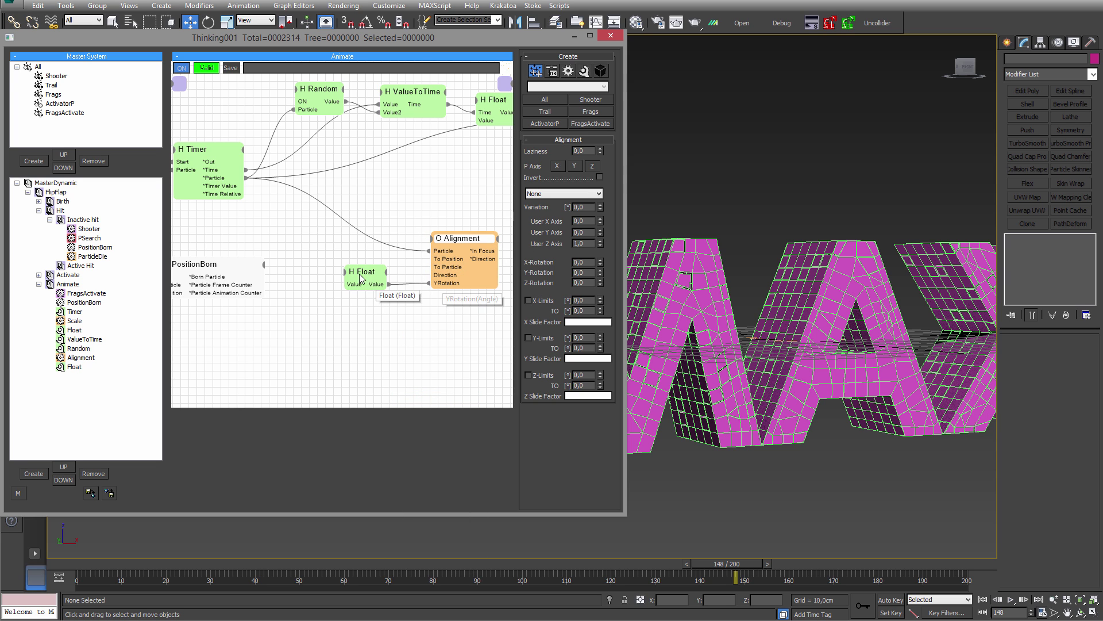
# - Move the lower Float closer to Alignment, expose its Time input, and move PositionBorn out of the way
pyautogui.moveTo(358, 273); pyautogui.dragTo(380, 275)
pyautogui.moveTo(410, 308); pyautogui.dragTo(445, 293, button='middle')
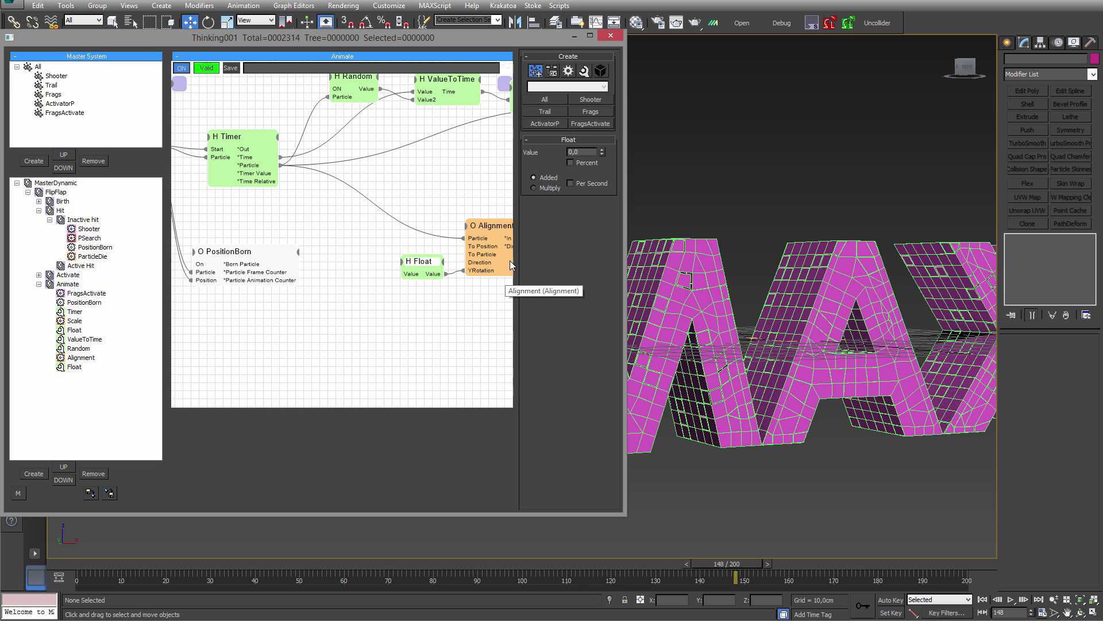
pyautogui.click(402, 262)
pyautogui.click(406, 285)
pyautogui.moveTo(275, 265); pyautogui.dragTo(230, 284)
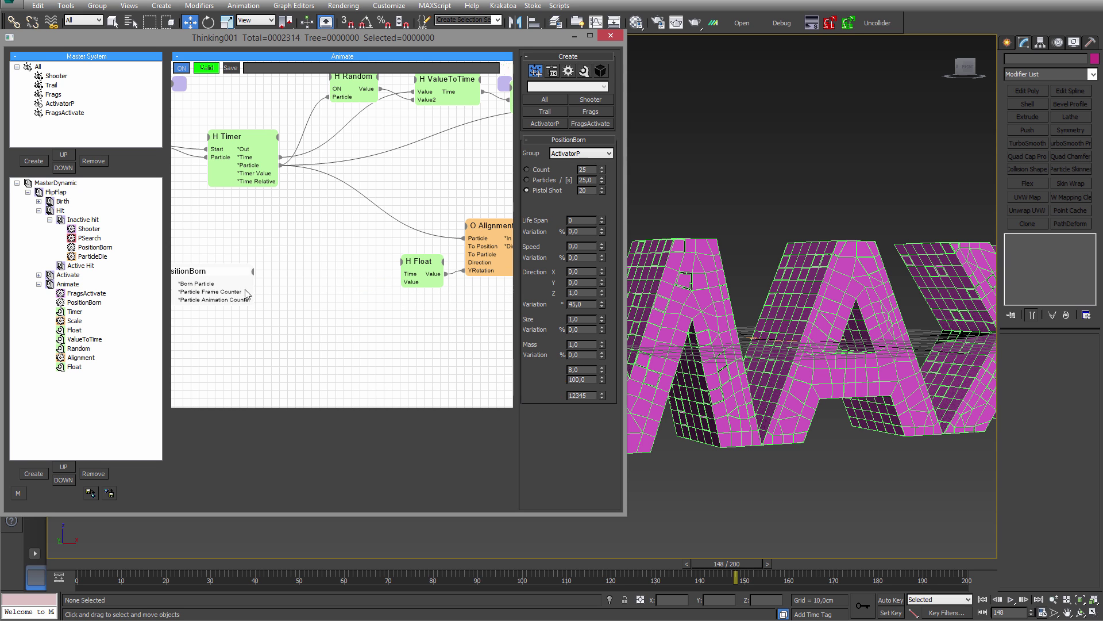
# - Duplicate the ValueToTime node and place the copy just before the Float that feeds Alignment
pyautogui.moveTo(348, 250); pyautogui.dragTo(287, 313, button='middle')
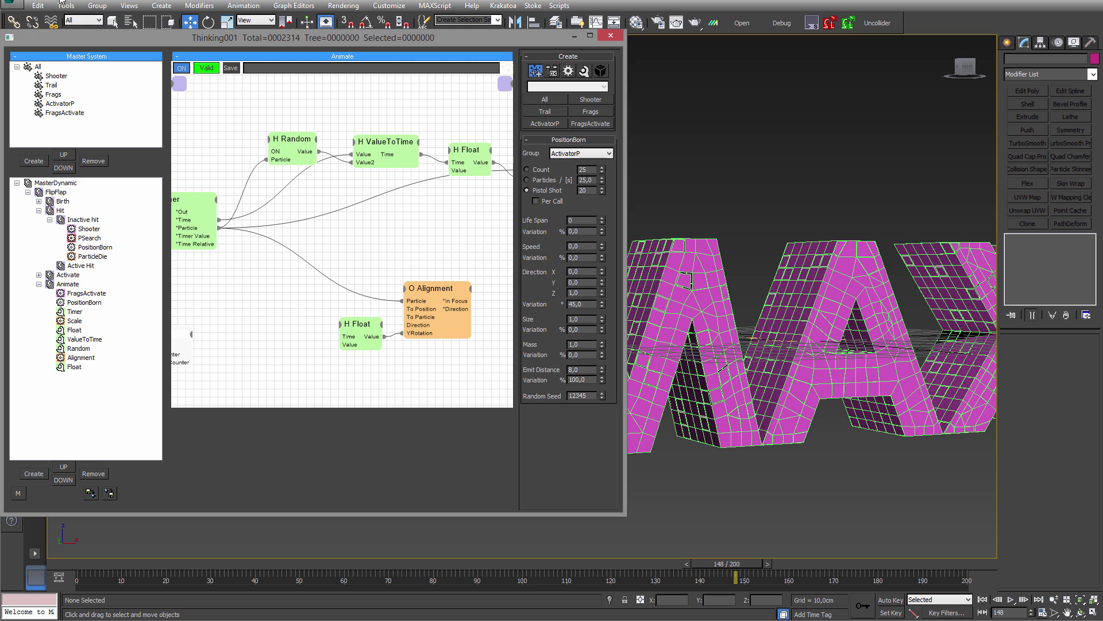
pyautogui.click(60, 0)
pyautogui.rightClick(203, 348)
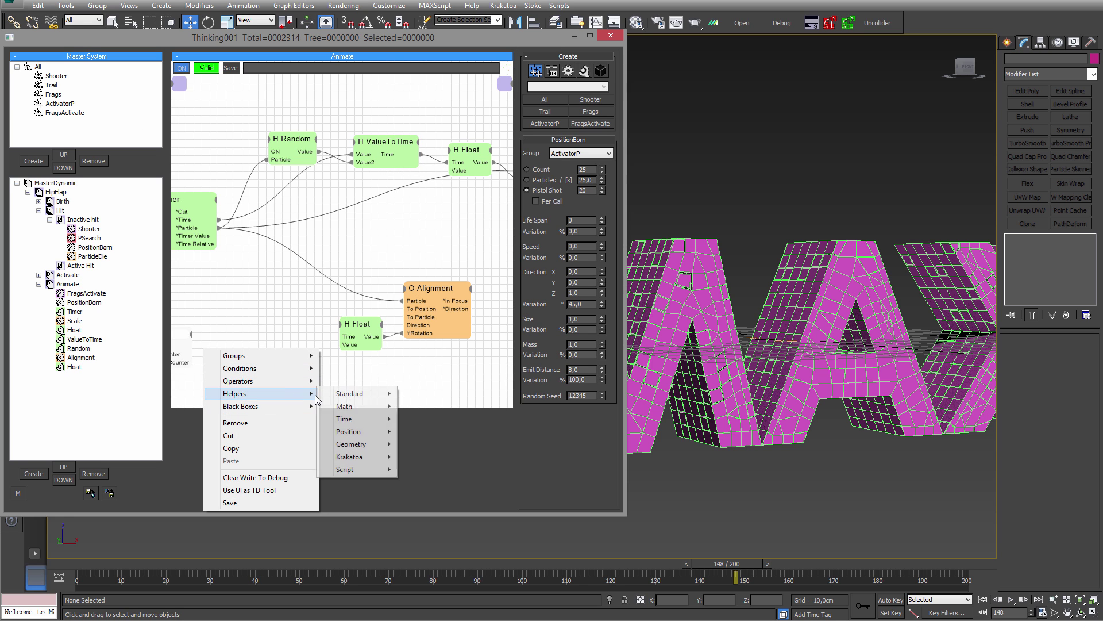
pyautogui.click(289, 298)
pyautogui.click(377, 150)
pyautogui.keyDown('shift'); pyautogui.moveTo(385, 144); pyautogui.dragTo(324, 281); pyautogui.keyUp('shift')
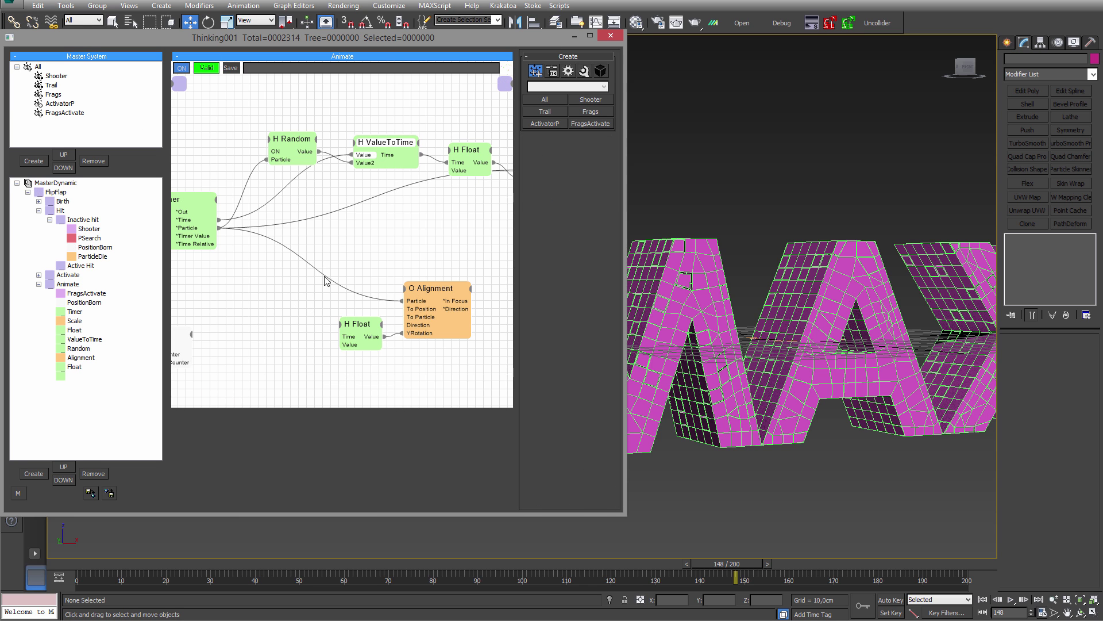
pyautogui.moveTo(289, 317)
pyautogui.keyDown('shift'); pyautogui.mouseDown()
pyautogui.moveTo(286, 326)
pyautogui.moveTo(353, 324)
pyautogui.mouseUp(); pyautogui.keyUp('shift')
# - Duplicate the Random node and place the copy beside the copied ValueToTime
pyautogui.click(284, 140)
pyautogui.keyDown('shift'); pyautogui.moveTo(292, 140); pyautogui.dragTo(269, 218); pyautogui.keyUp('shift')
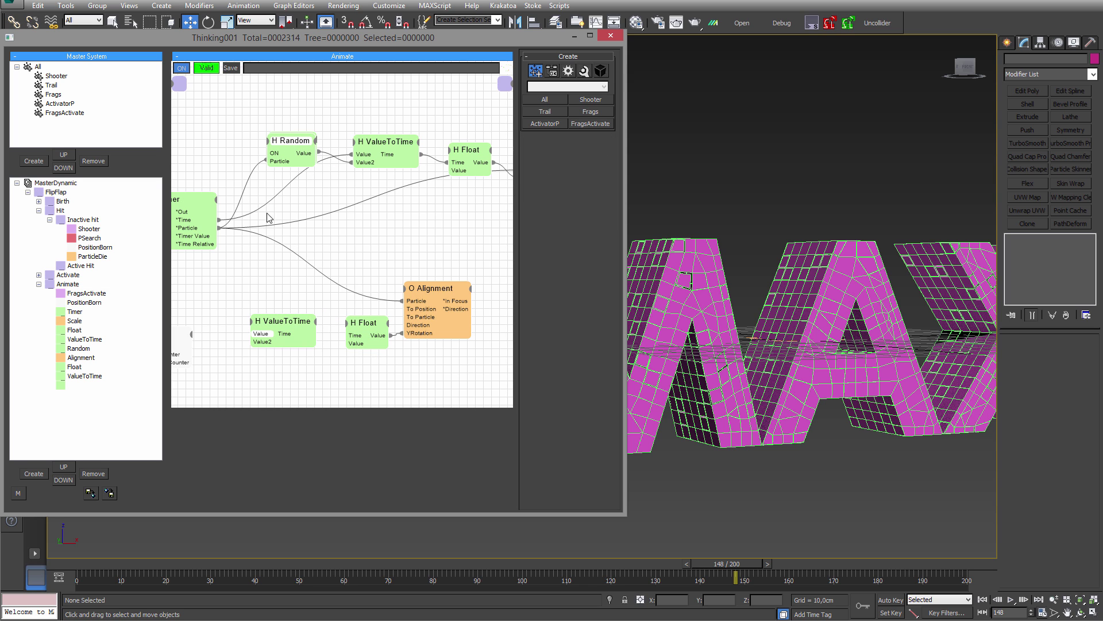
pyautogui.keyDown('shift'); pyautogui.moveTo(235, 290); pyautogui.dragTo(232, 286); pyautogui.keyUp('shift')
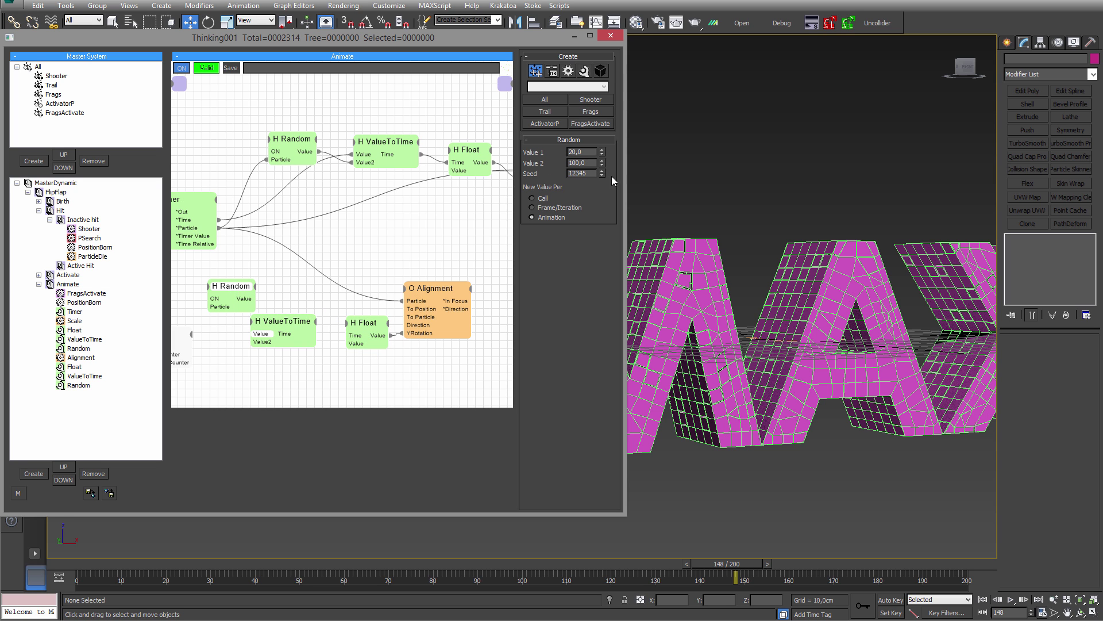
# - Set Value 2 to 50 on the original Random, and Value 2 to 40 and Seed to 12232 on the copy
pyautogui.moveTo(327, 277); pyautogui.dragTo(366, 254, button='middle')
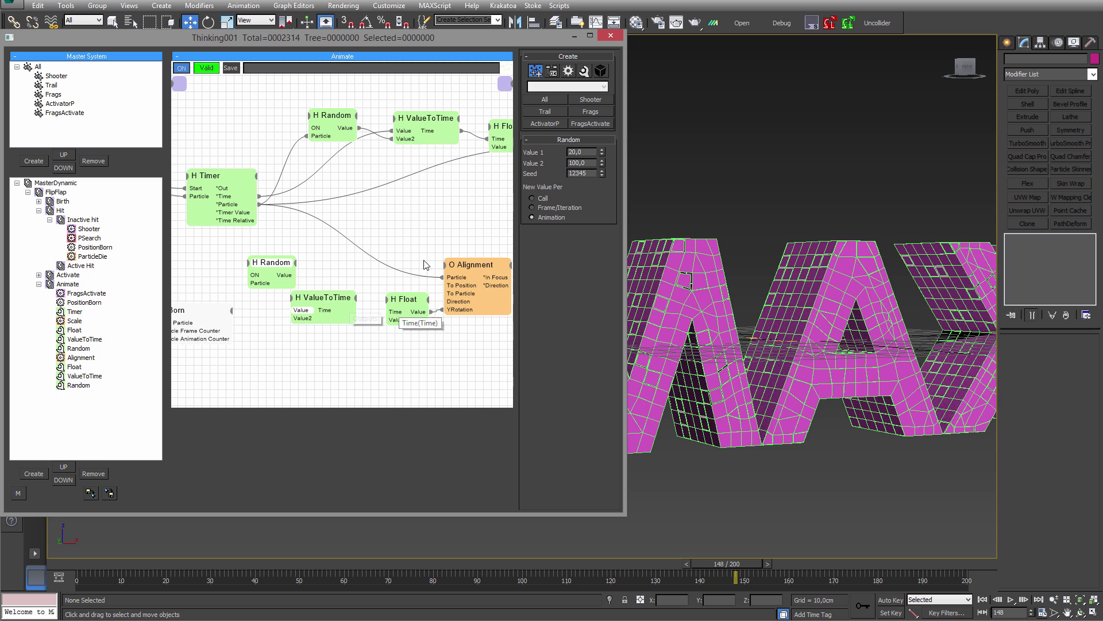
pyautogui.click(320, 112)
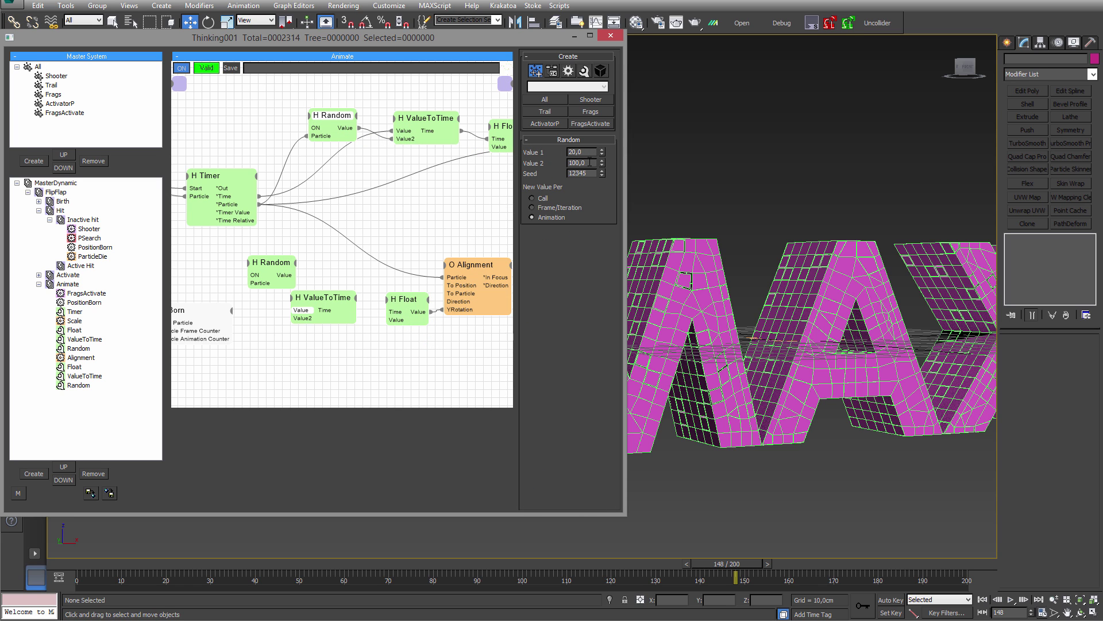
pyautogui.write('50')
pyautogui.click(278, 264)
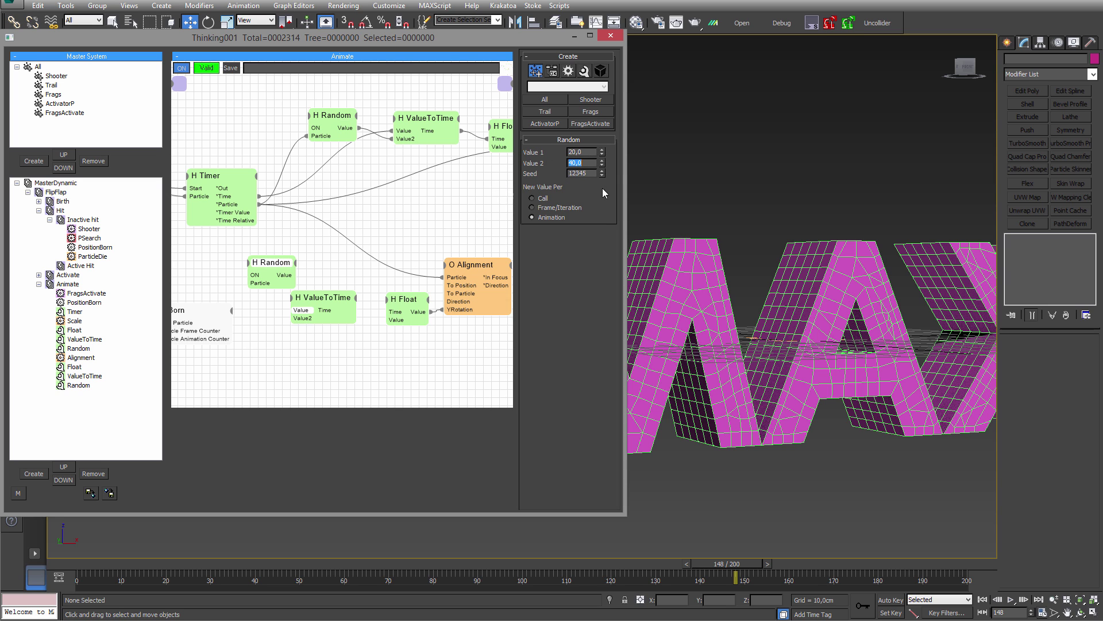
pyautogui.click(602, 177)
# - Connect the copied Random's Value output to the copied ValueToTime's Value2 and Timer's Particle output to Random's Particle input
pyautogui.moveTo(385, 245); pyautogui.dragTo(411, 202, button='middle')
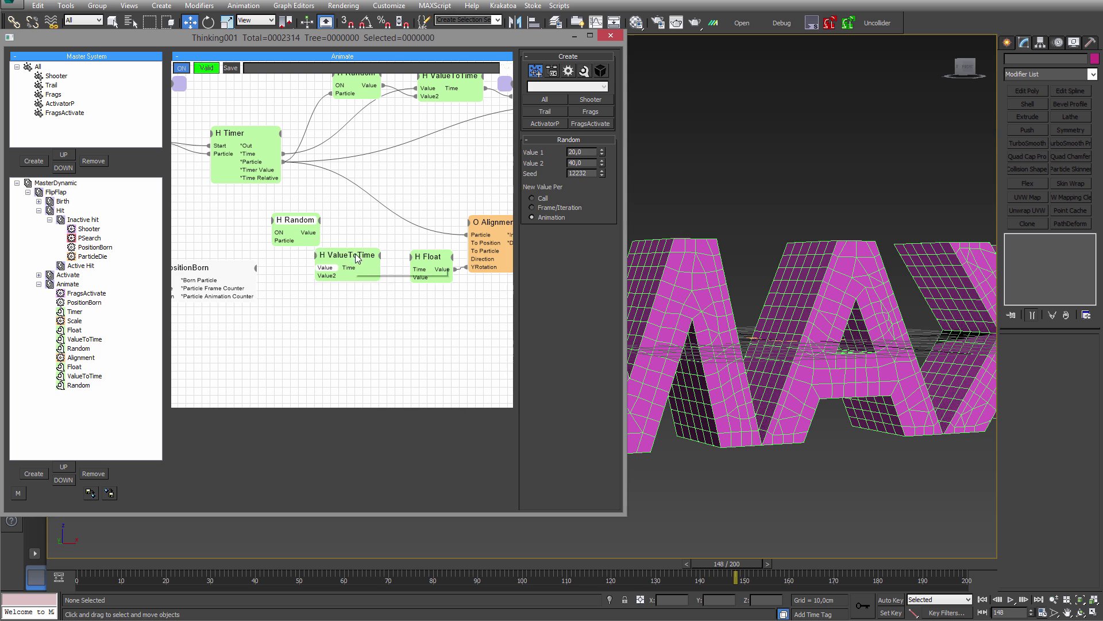
pyautogui.moveTo(334, 266); pyautogui.dragTo(351, 270)
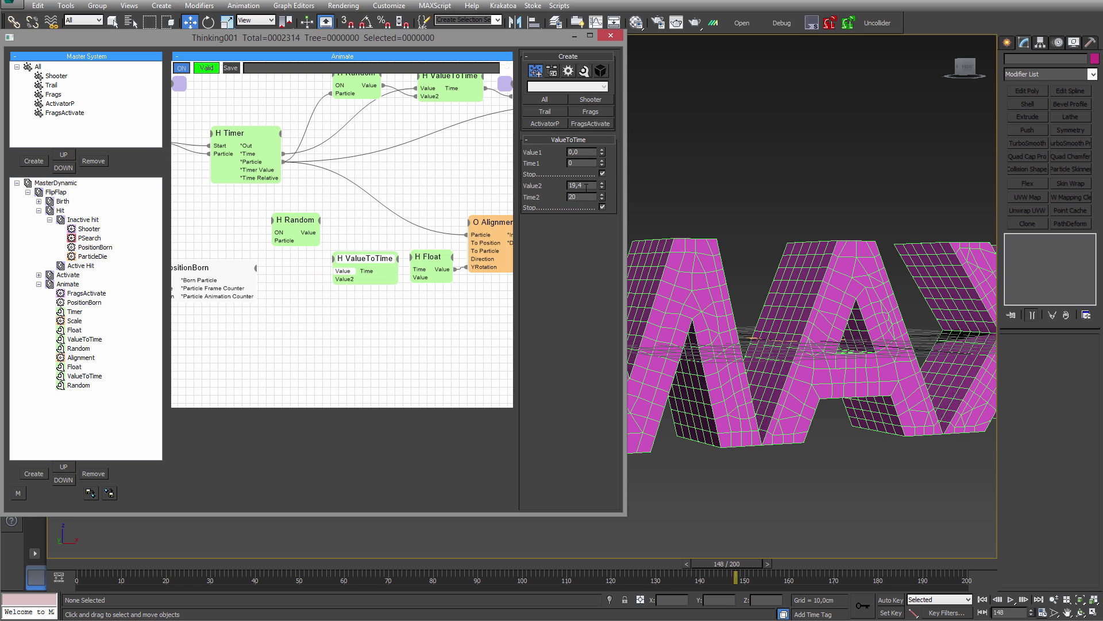
pyautogui.moveTo(308, 238); pyautogui.dragTo(341, 278)
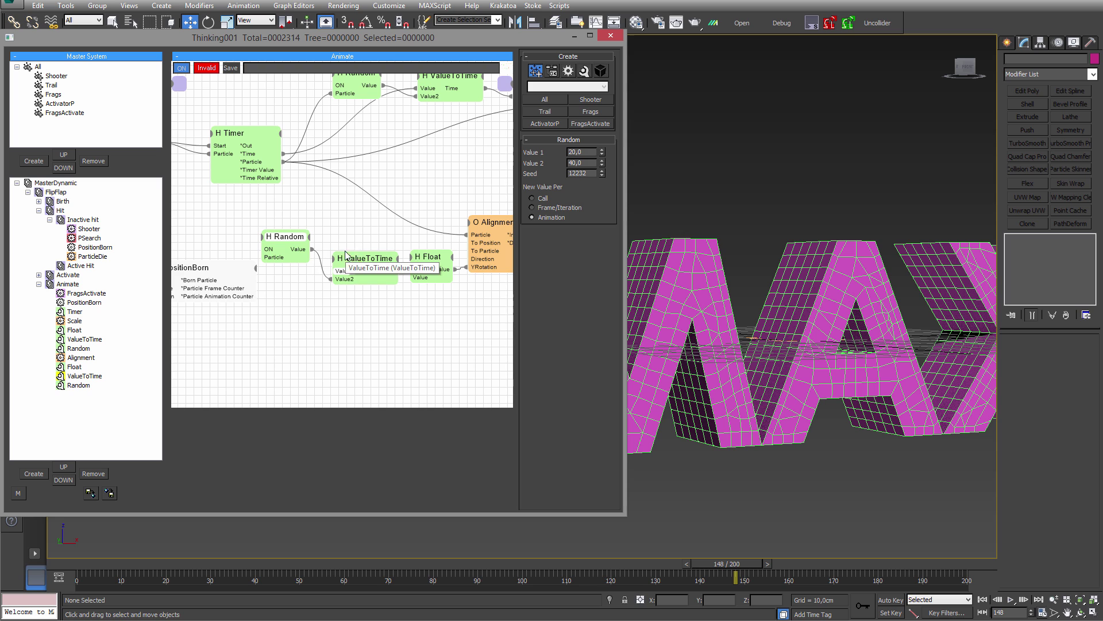
pyautogui.moveTo(258, 163); pyautogui.dragTo(258, 164)
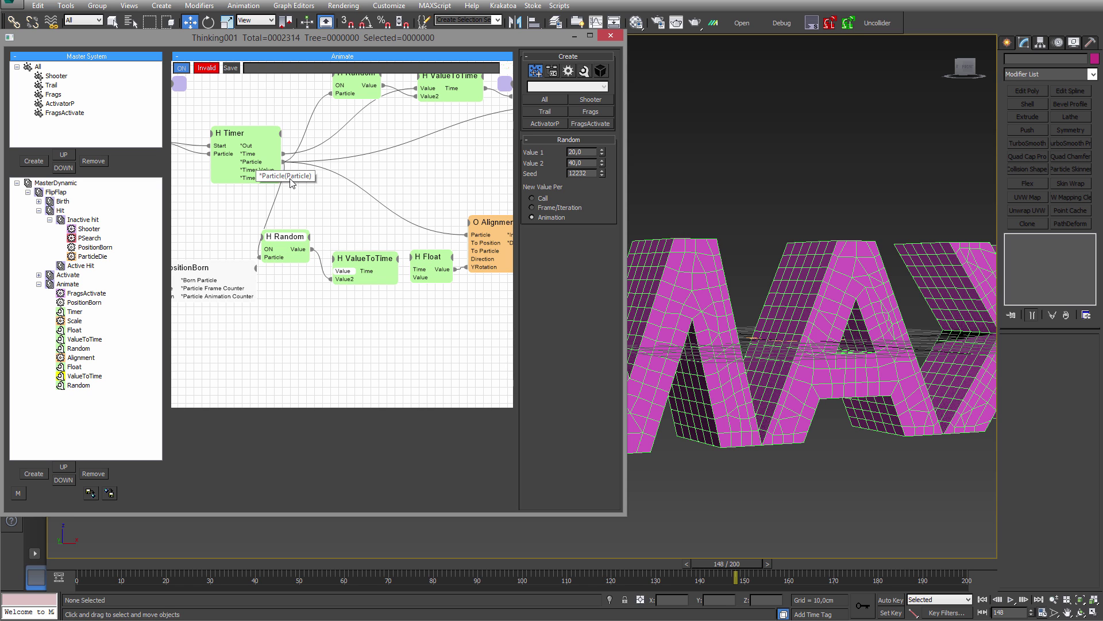
# - Hide the copied Random's ON input, and connect the copied ValueToTime between Timer's Time output and Float's Time input
pyautogui.moveTo(397, 270); pyautogui.dragTo(409, 269)
pyautogui.doubleClick(281, 242)
pyautogui.doubleClick(282, 238)
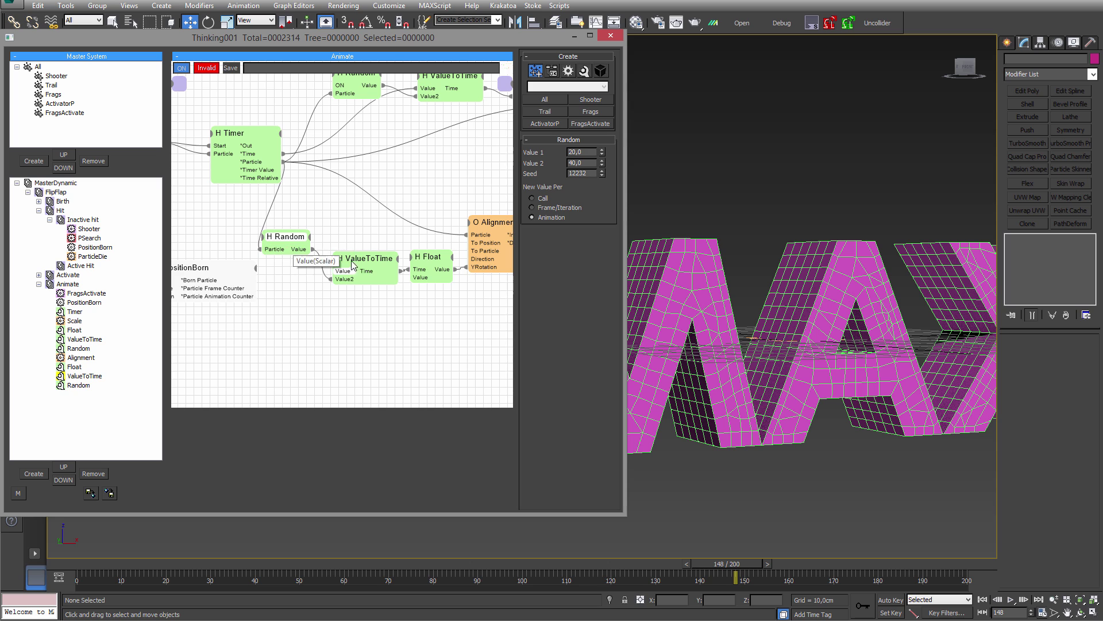
pyautogui.click(357, 260)
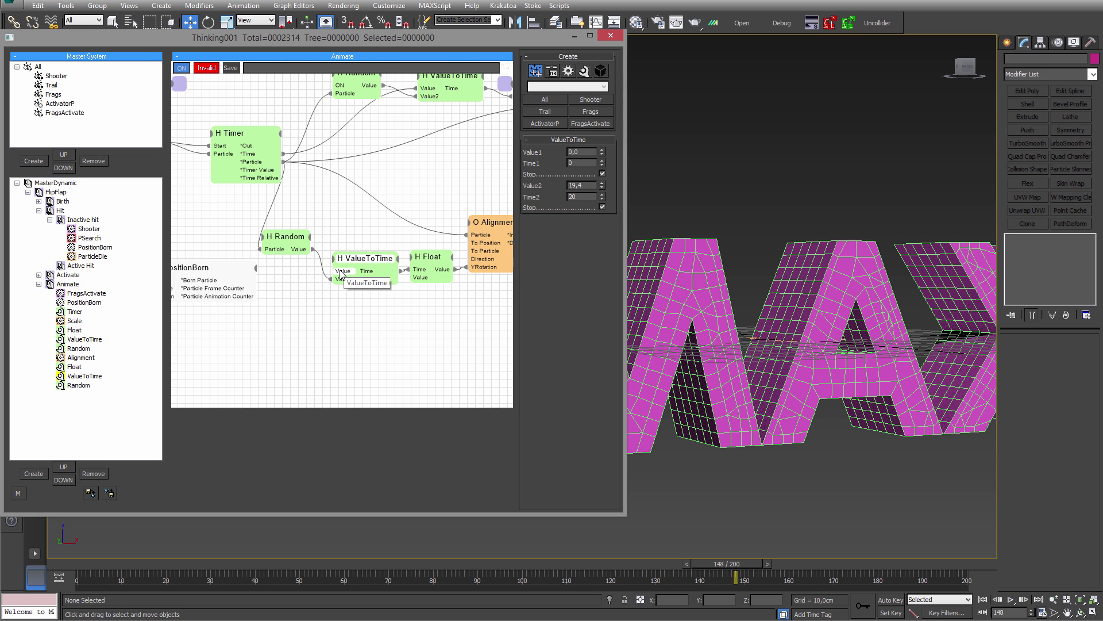
pyautogui.moveTo(284, 163); pyautogui.dragTo(284, 162)
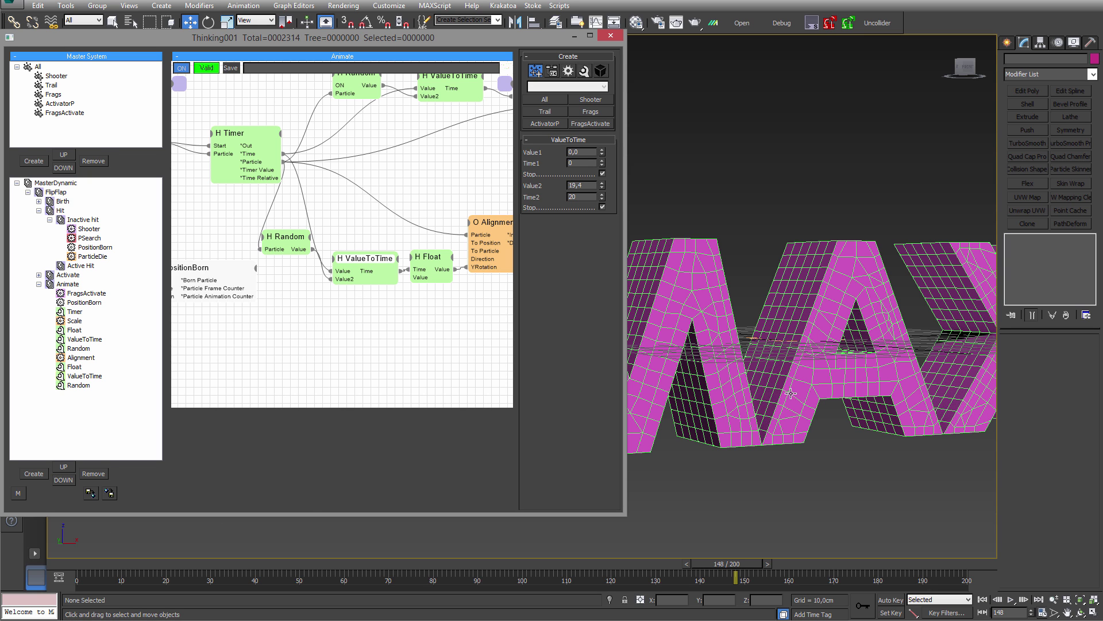
# - Scrub the animation from the start to frame 94 and inspect the rotating fragments from another angle
pyautogui.moveTo(791, 393); pyautogui.dragTo(618, 455, button='middle')
pyautogui.moveTo(82, 568); pyautogui.dragTo(66, 564)
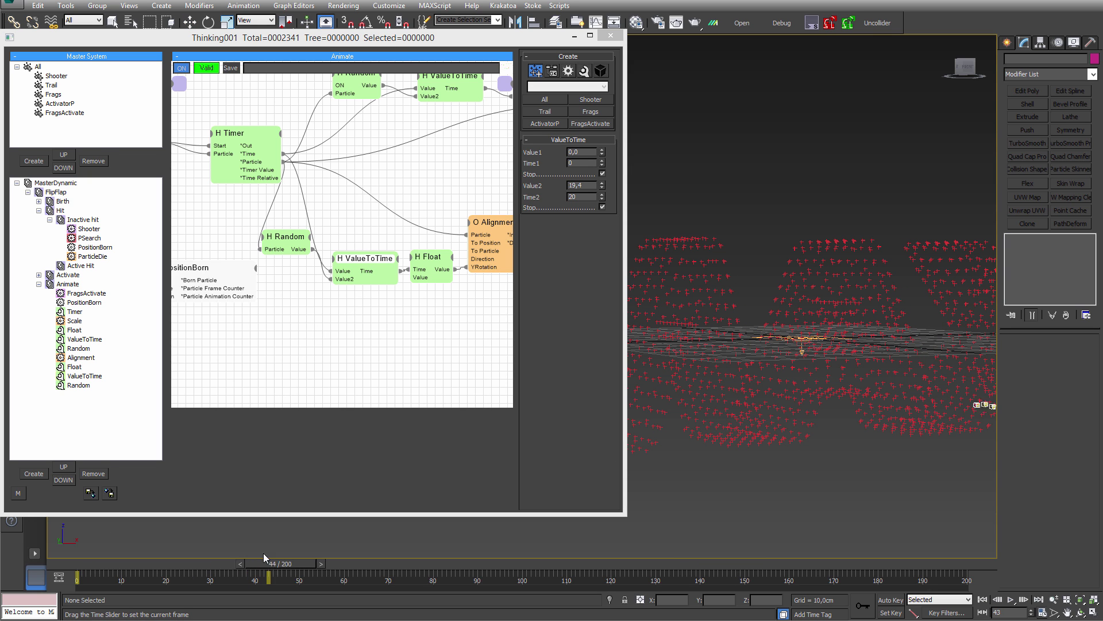
pyautogui.moveTo(264, 553); pyautogui.dragTo(486, 542)
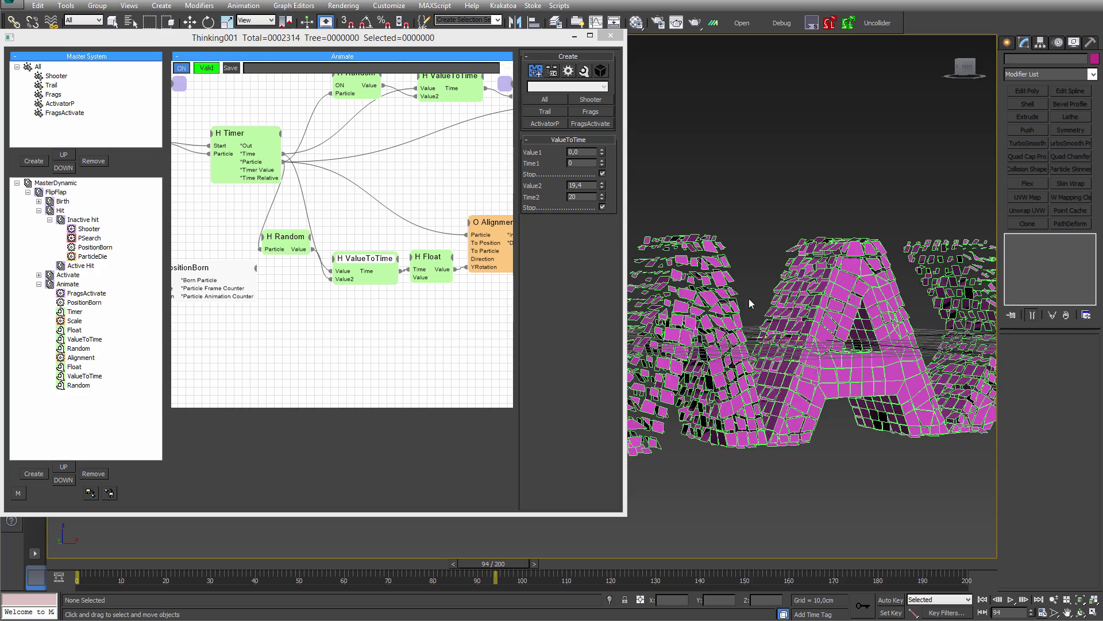
pyautogui.keyDown('alt'); pyautogui.moveTo(749, 303); pyautogui.dragTo(415, 550, button='middle'); pyautogui.keyUp('alt')
pyautogui.scroll(4, 781, 383)
# - Use Auto Key to key the rotation Float's Value to 180 at frame 0, and scrub the start of the animation
pyautogui.press('Home')
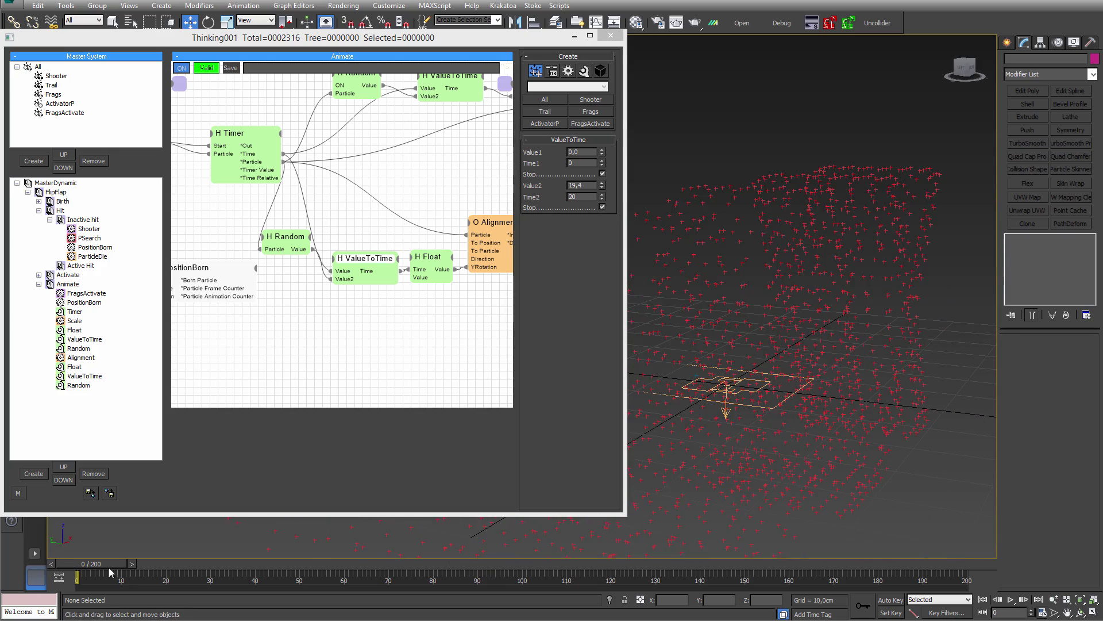
pyautogui.click(891, 600)
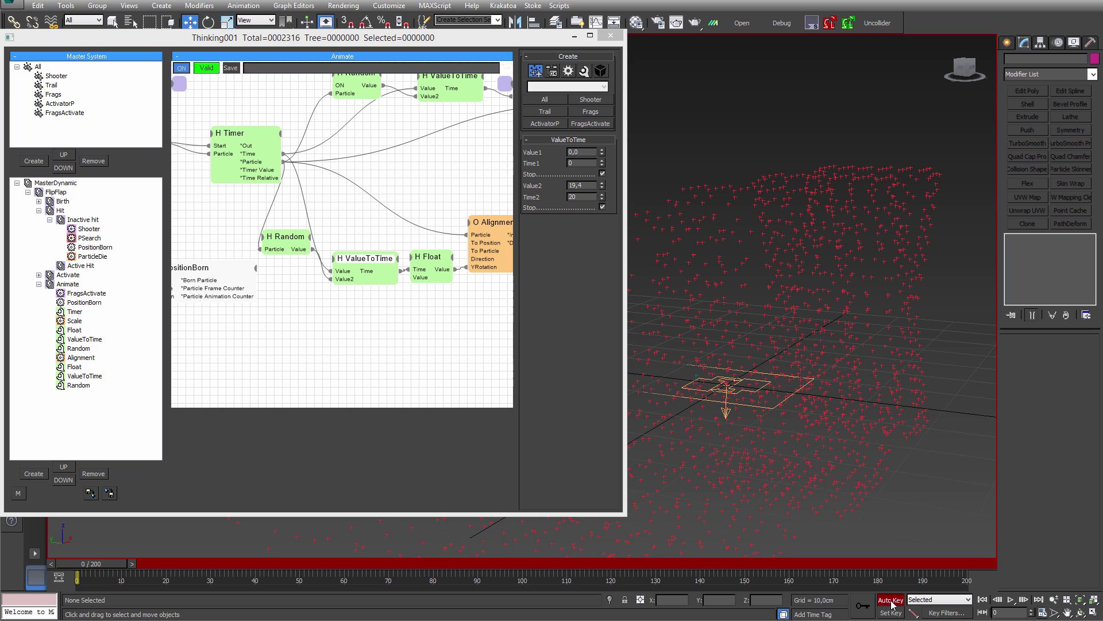
pyautogui.click(431, 257)
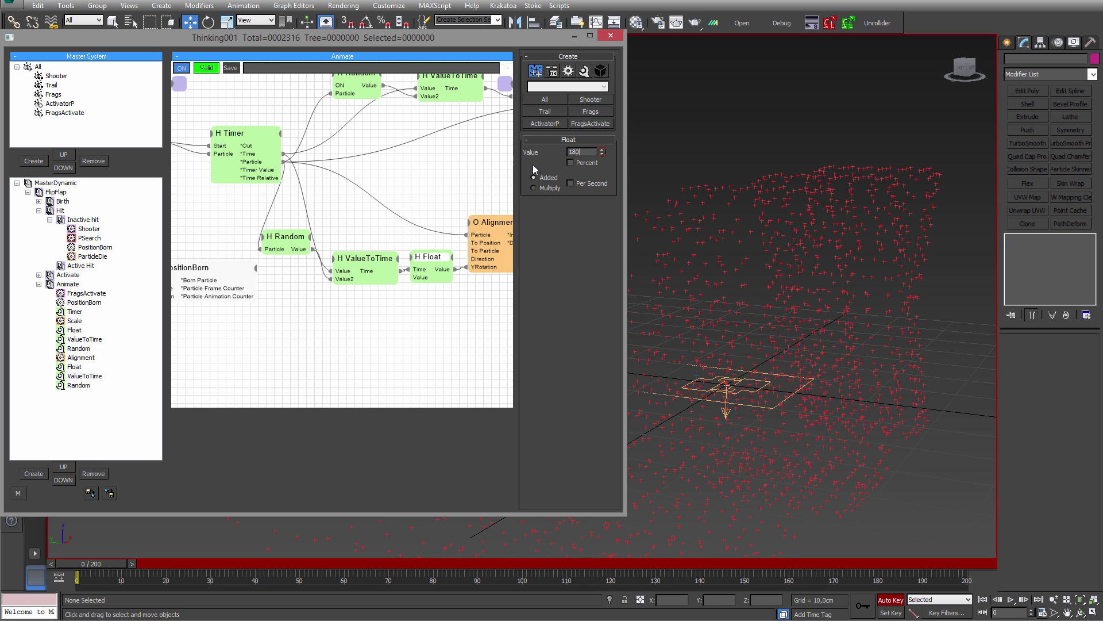
pyautogui.click(890, 600)
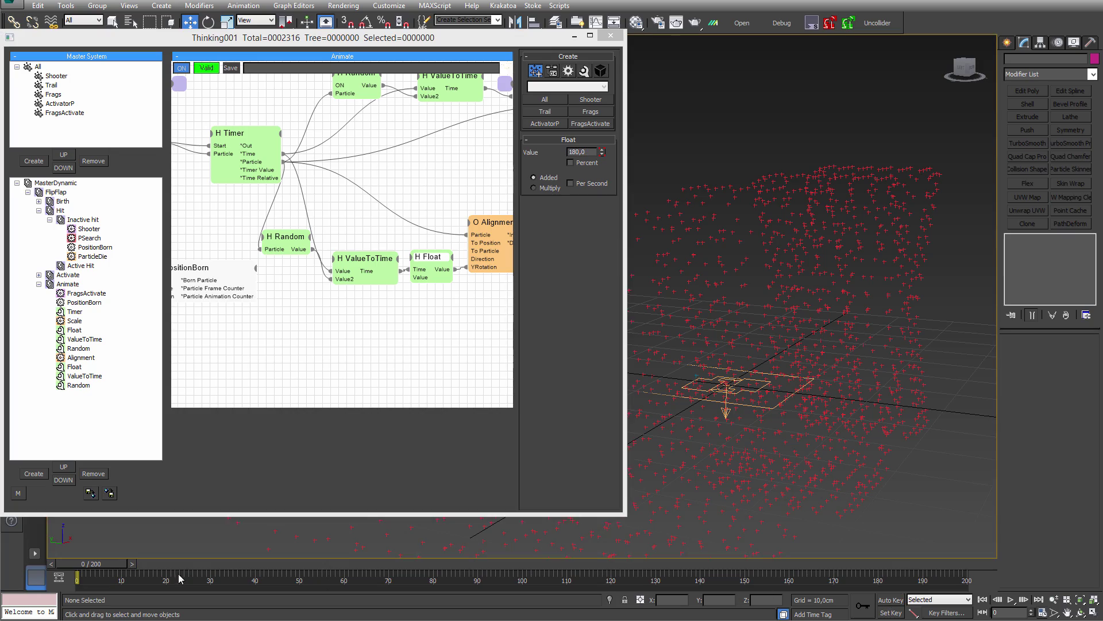
pyautogui.moveTo(148, 569); pyautogui.dragTo(46, 554)
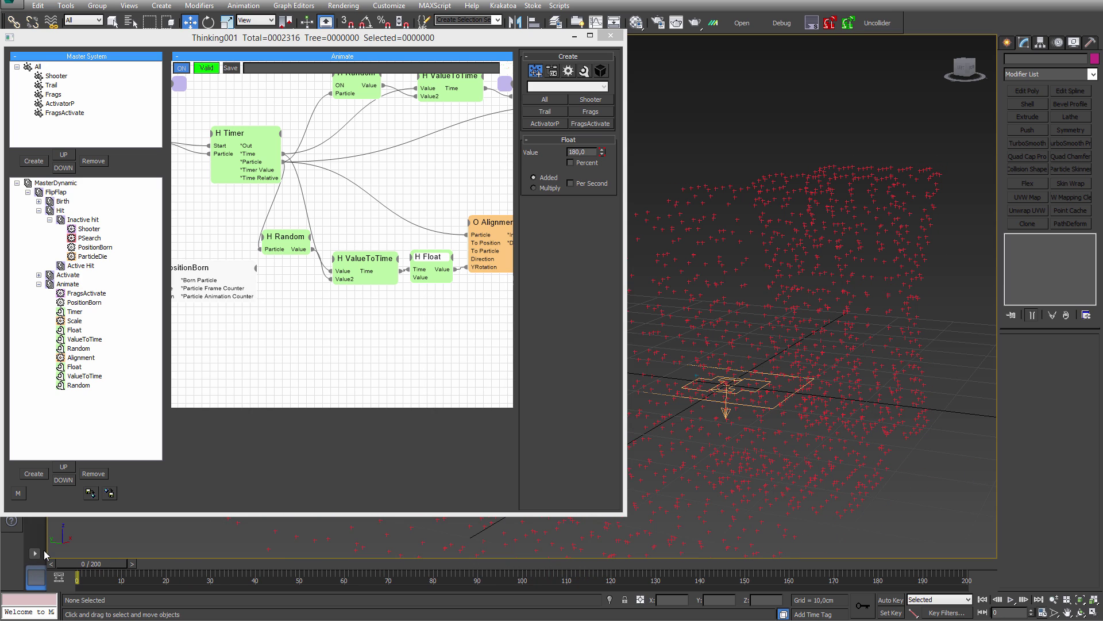
# - Turn off Alignment Correction on the Birth group's Fragment node and scrub the animation to about frame 19
pyautogui.doubleClick(62, 201)
pyautogui.click(343, 110)
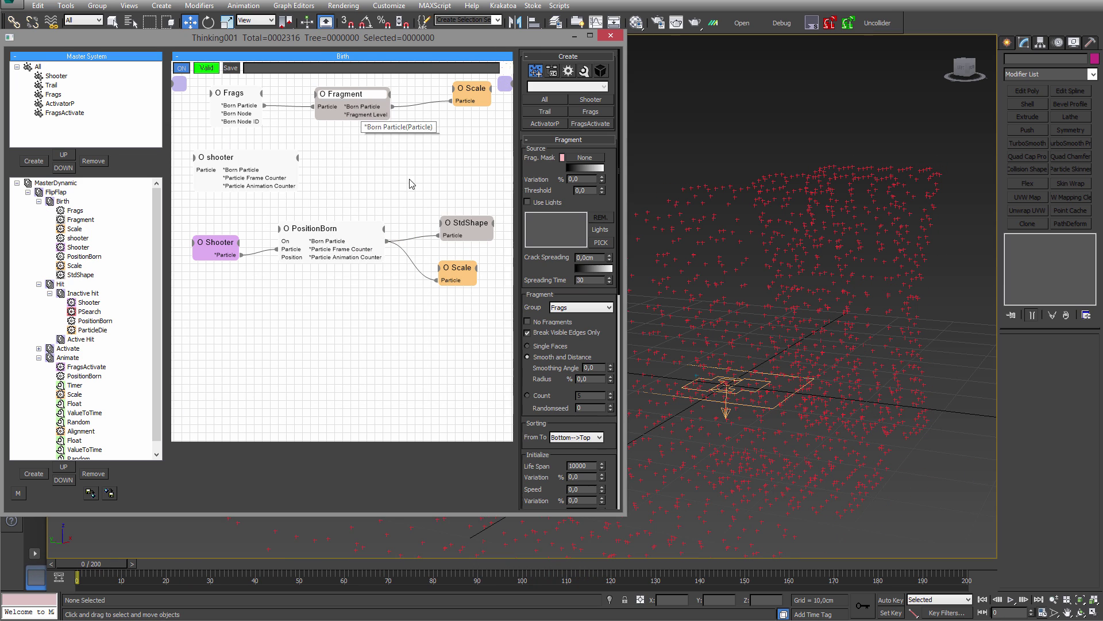
pyautogui.moveTo(536, 438); pyautogui.dragTo(538, 200)
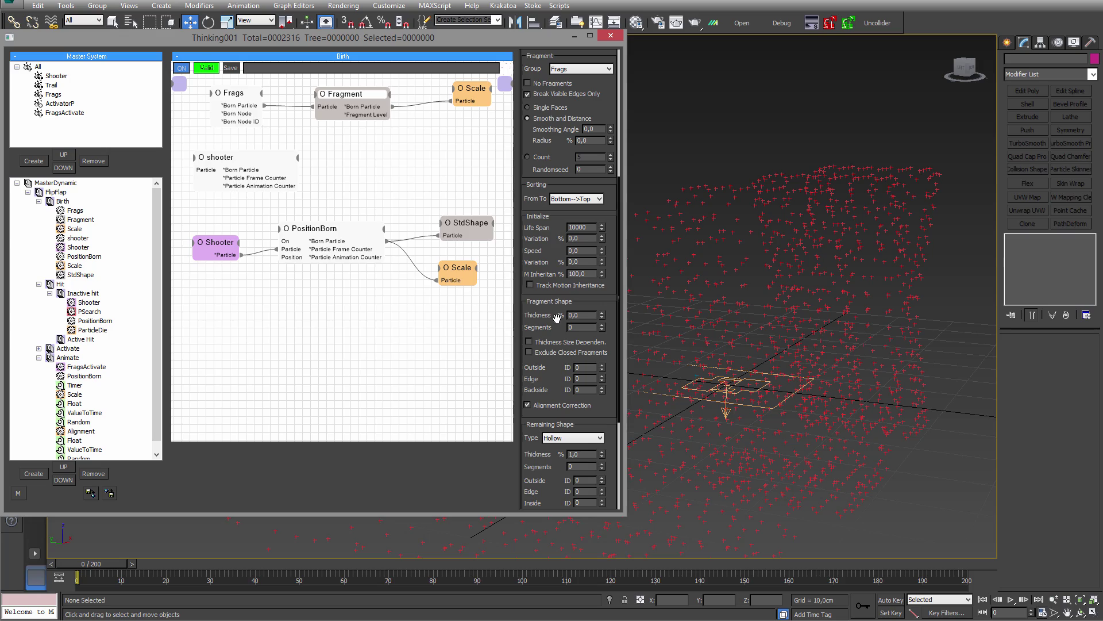
pyautogui.moveTo(80, 565); pyautogui.dragTo(179, 563)
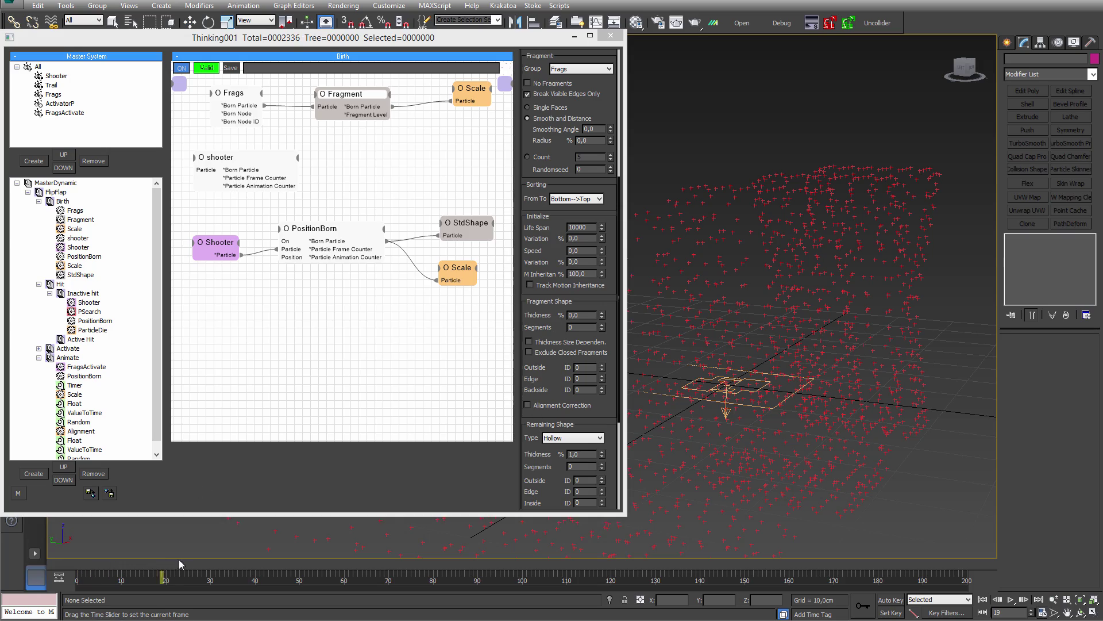
# - Scrub the animation to frame 99 and back to frame 85, and examine the fragments from other angles
pyautogui.moveTo(322, 557); pyautogui.dragTo(668, 505)
pyautogui.keyDown('alt'); pyautogui.moveTo(862, 408); pyautogui.dragTo(833, 399, button='middle'); pyautogui.keyUp('alt')
pyautogui.scroll(-3, 920, 397)
pyautogui.keyDown('alt'); pyautogui.moveTo(971, 393); pyautogui.dragTo(756, 437, button='middle'); pyautogui.keyUp('alt')
pyautogui.keyDown('alt'); pyautogui.moveTo(885, 395); pyautogui.dragTo(829, 436, button='middle'); pyautogui.keyUp('alt')
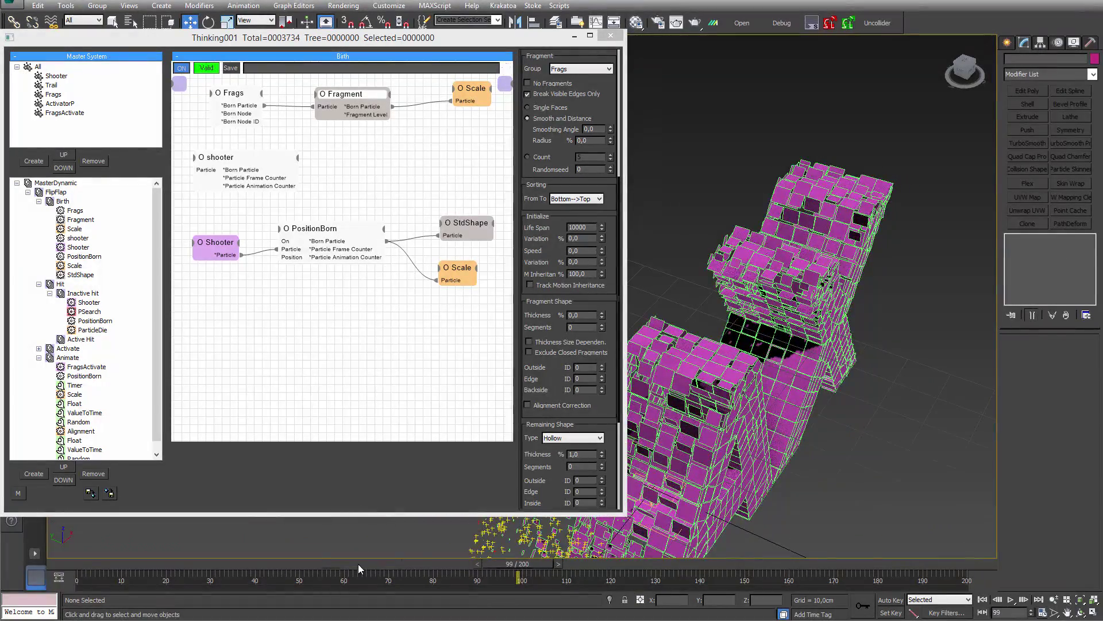
pyautogui.moveTo(357, 564); pyautogui.dragTo(458, 578)
pyautogui.press('w')
pyautogui.keyDown('alt'); pyautogui.moveTo(748, 425); pyautogui.dragTo(784, 349, button='middle'); pyautogui.keyUp('alt')
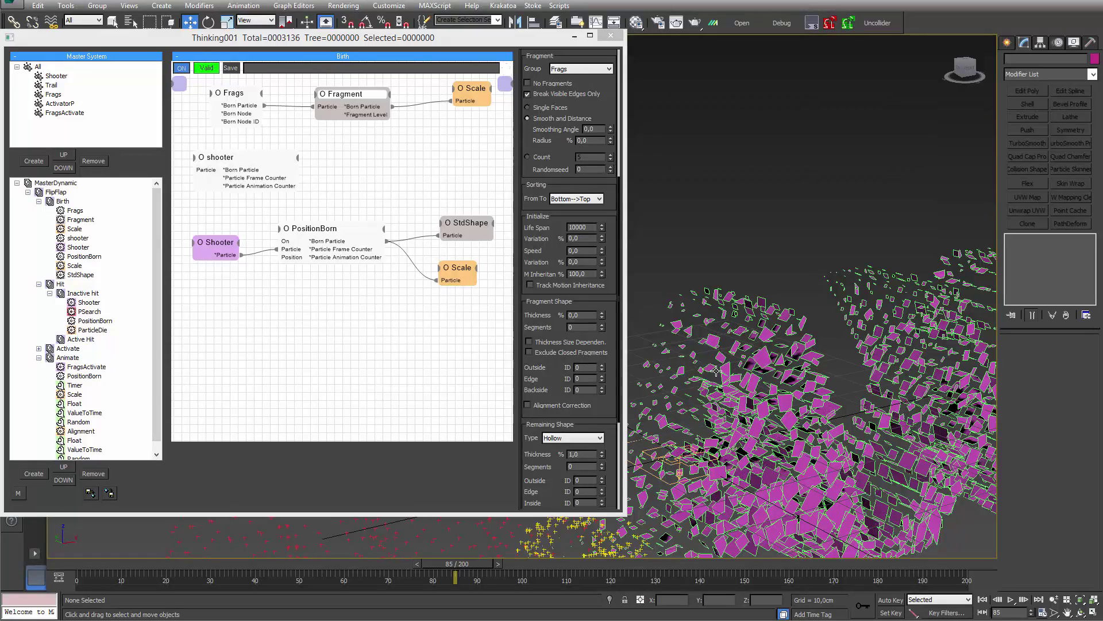
pyautogui.keyDown('alt'); pyautogui.moveTo(716, 371); pyautogui.dragTo(730, 339, button='middle'); pyautogui.keyUp('alt')
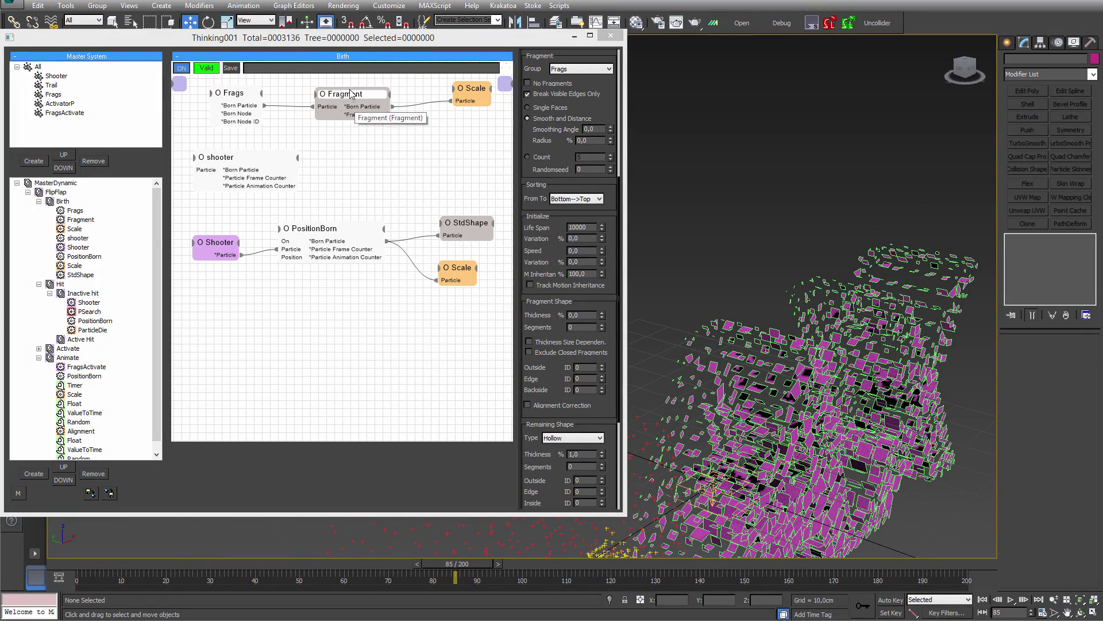
# - Turn Alignment Correction back on in the Birth group's Fragment node and scrub the animation to about frame 114
pyautogui.moveTo(350, 90); pyautogui.dragTo(352, 86)
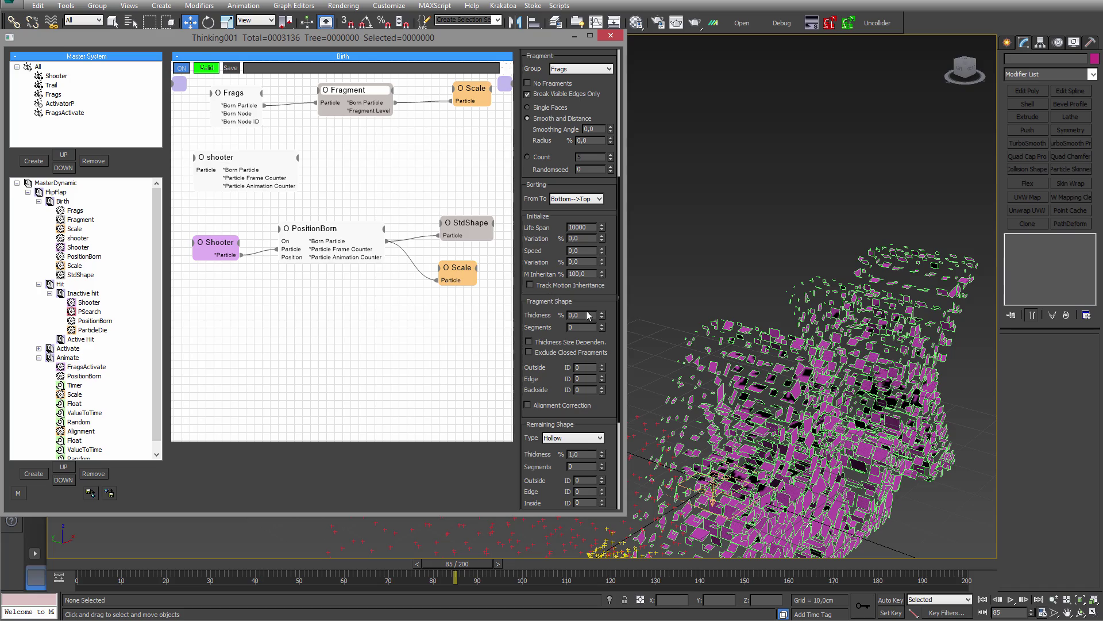
pyautogui.moveTo(612, 295); pyautogui.dragTo(608, 166)
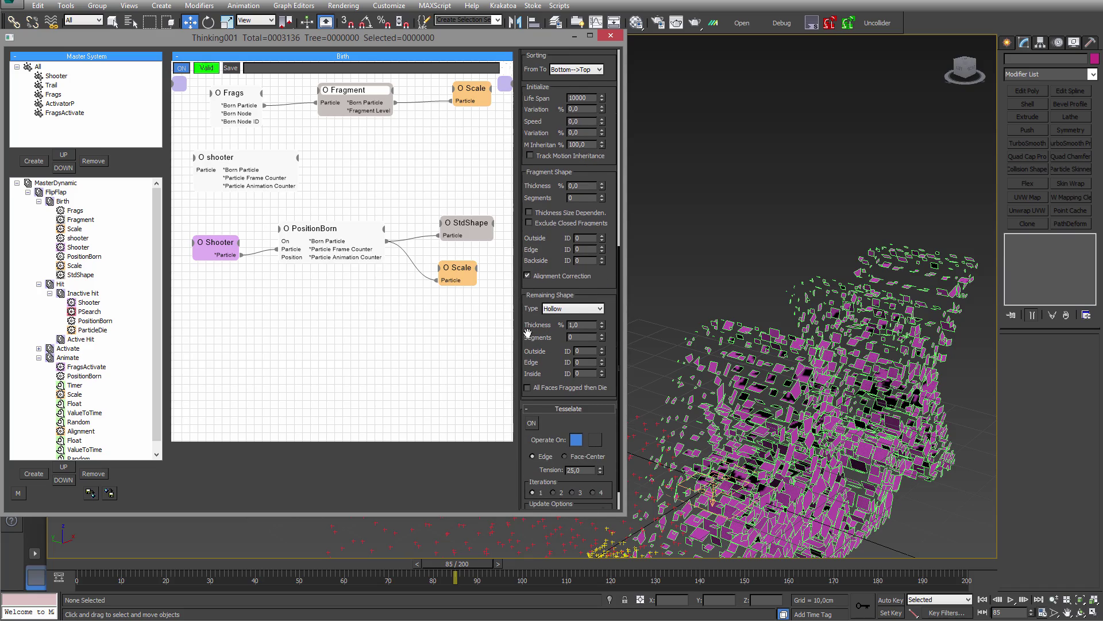
pyautogui.click(60, 565)
pyautogui.moveTo(246, 559); pyautogui.dragTo(555, 542)
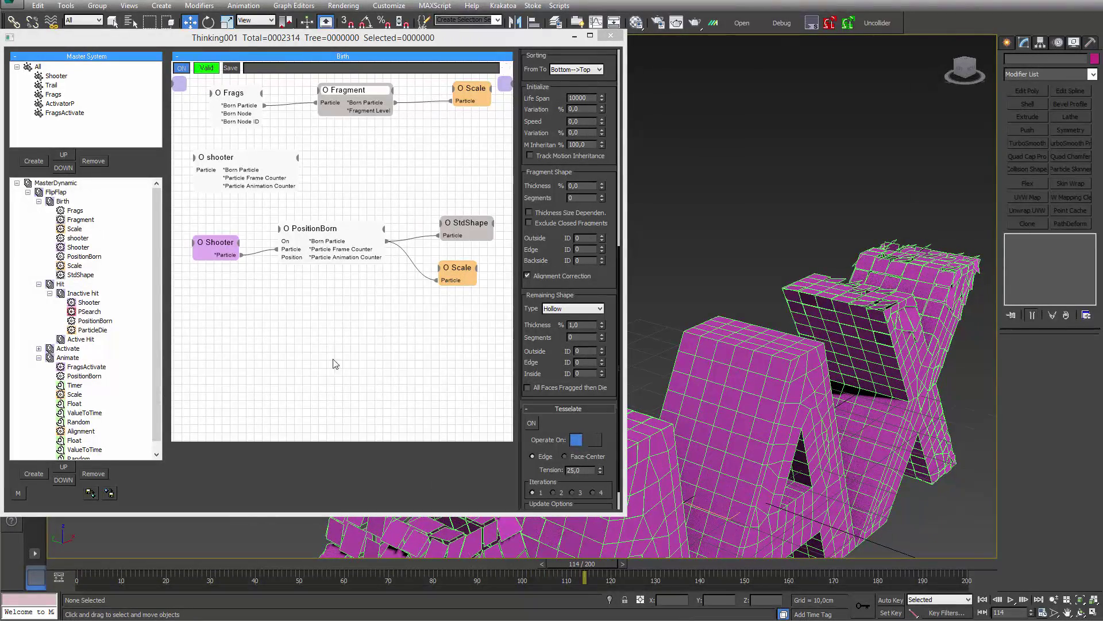
# - Collapse the Hit and Birth groups, open the Animate group, return to frame 0 and select the rotation Float
pyautogui.click(38, 284)
pyautogui.click(39, 201)
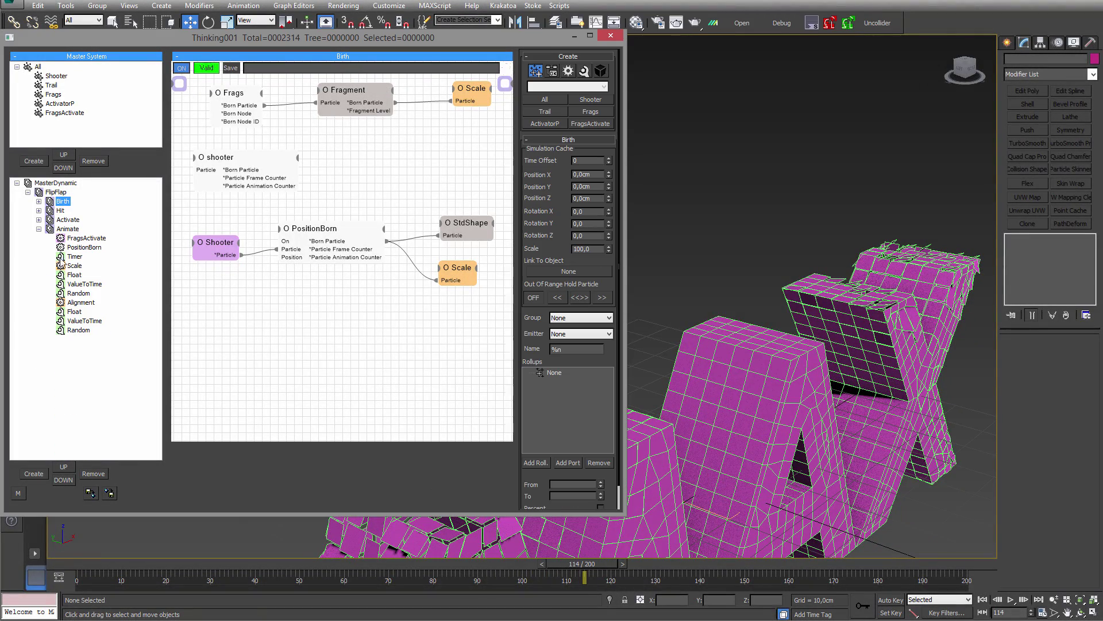
pyautogui.click(68, 228)
pyautogui.click(412, 289)
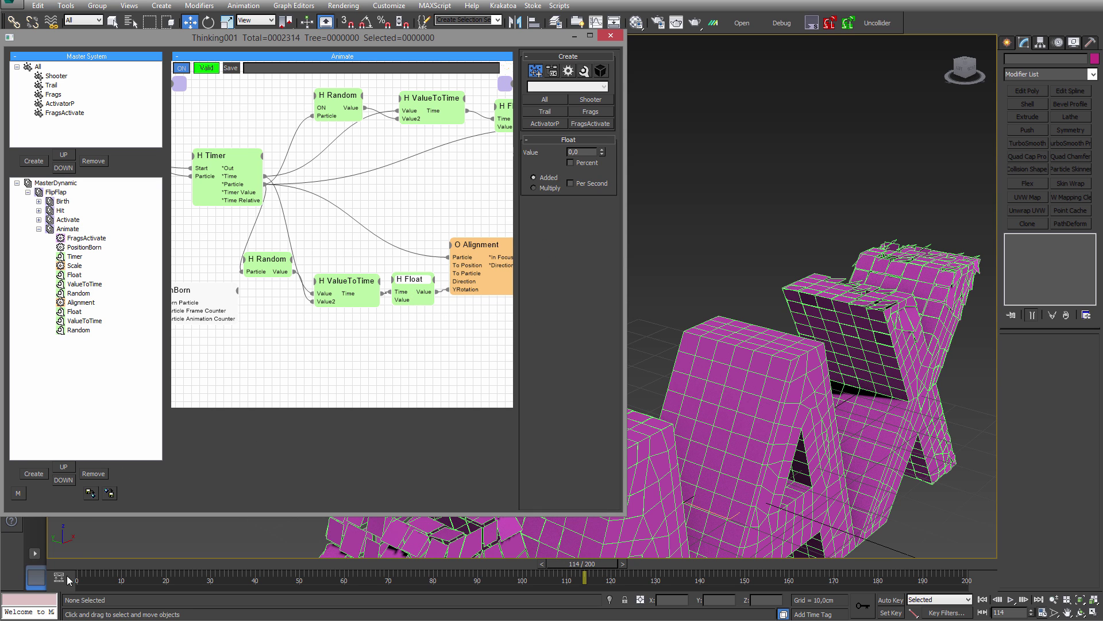
pyautogui.moveTo(58, 566); pyautogui.dragTo(235, 550)
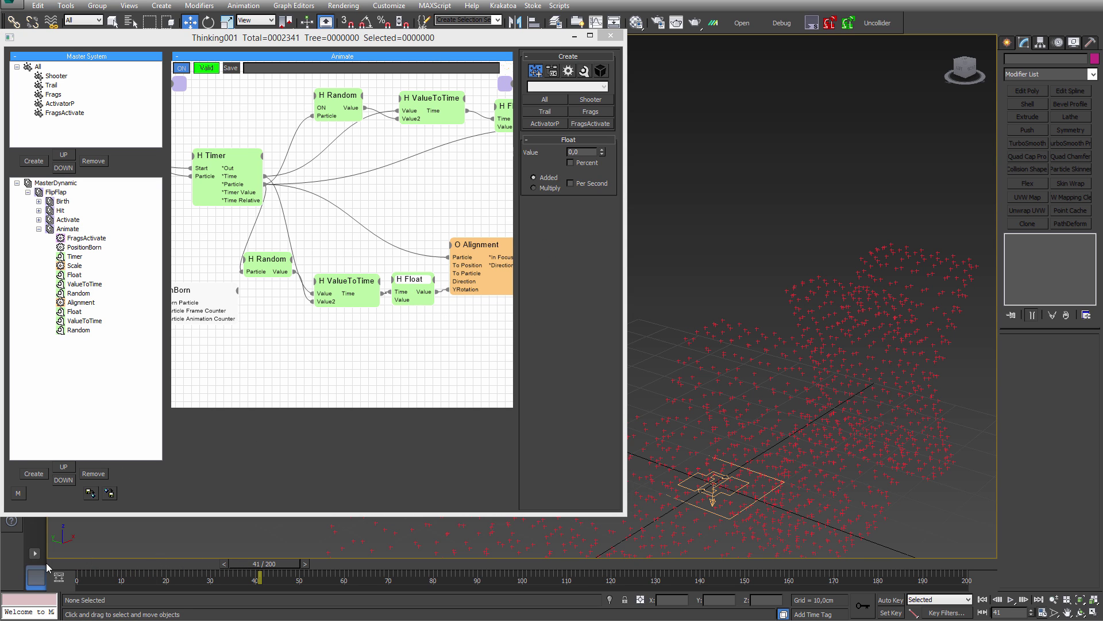
pyautogui.moveTo(47, 564); pyautogui.dragTo(59, 562)
pyautogui.click(419, 281)
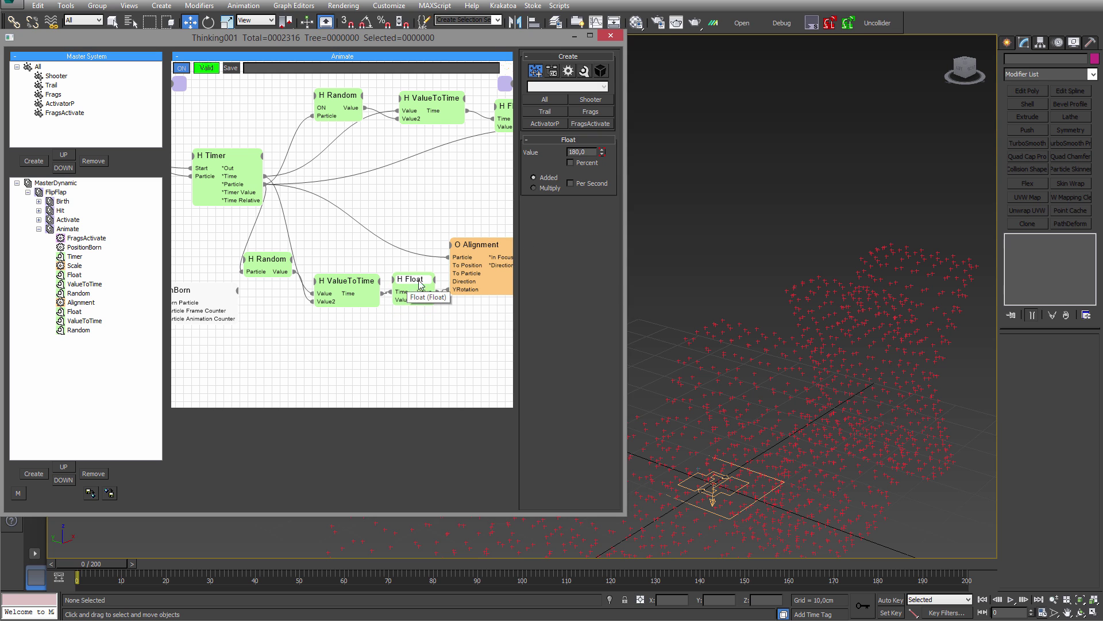
# - In Track View, add two zero-value keys after frame 20 on Float's Value curve, raise the first to about 29 at frame 22, and scrub the result
pyautogui.rightClick(586, 151)
pyautogui.click(563, 316)
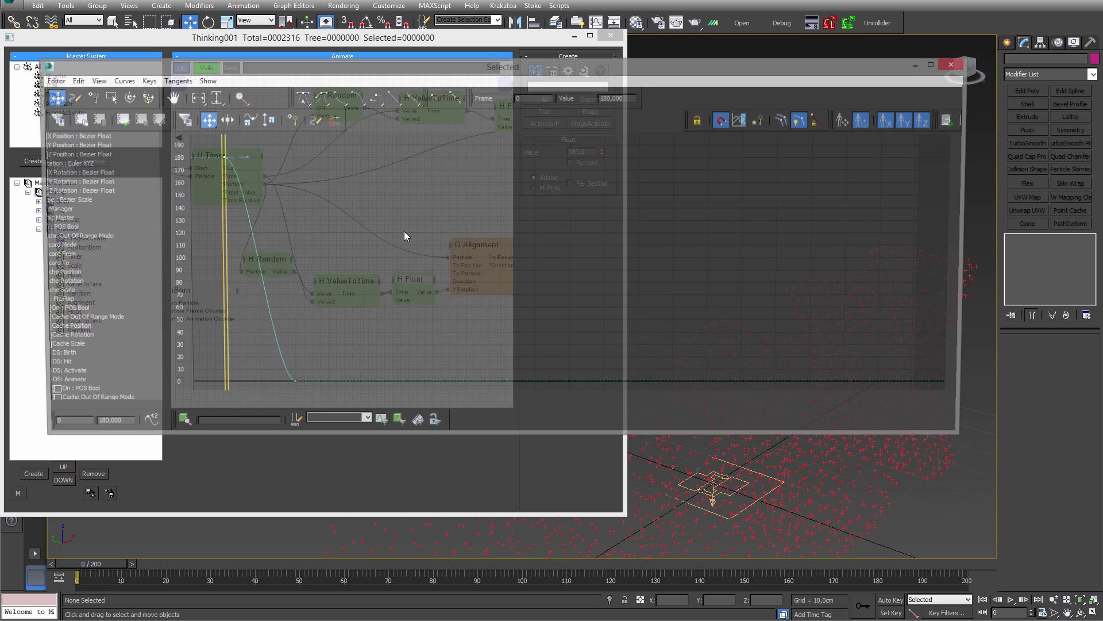
pyautogui.keyDown('ctrl'); pyautogui.keyDown('alt'); pyautogui.moveTo(360, 274); pyautogui.dragTo(511, 290, button='middle'); pyautogui.keyUp('alt'); pyautogui.keyUp('ctrl')
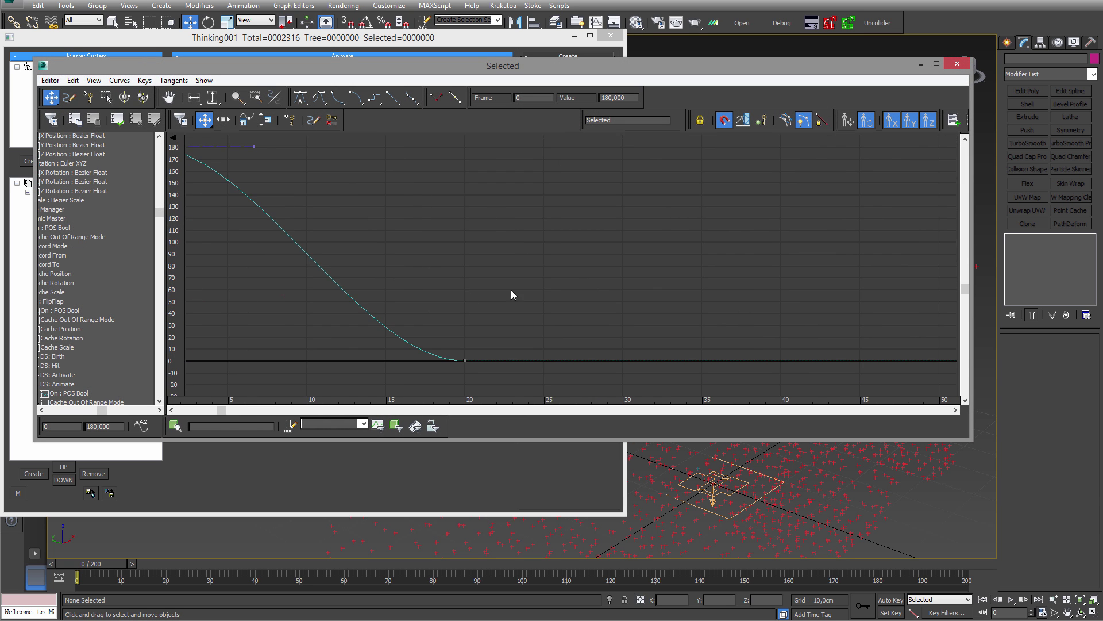
pyautogui.keyDown('ctrl'); pyautogui.keyDown('alt'); pyautogui.moveTo(435, 298); pyautogui.dragTo(572, 266, button='middle'); pyautogui.keyUp('alt'); pyautogui.keyUp('ctrl')
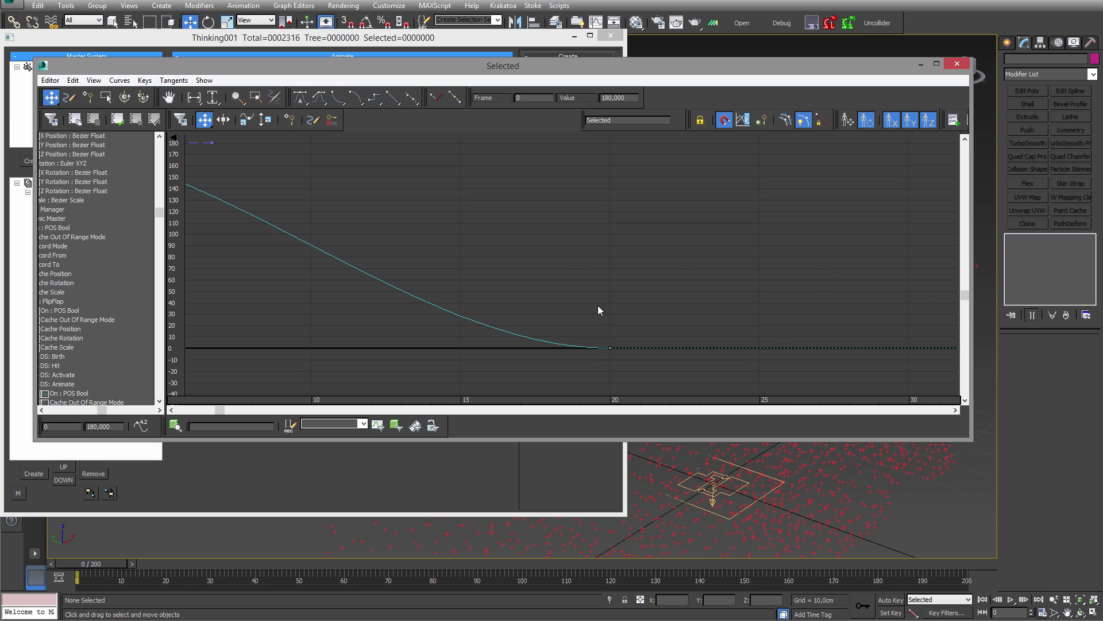
pyautogui.click(87, 98)
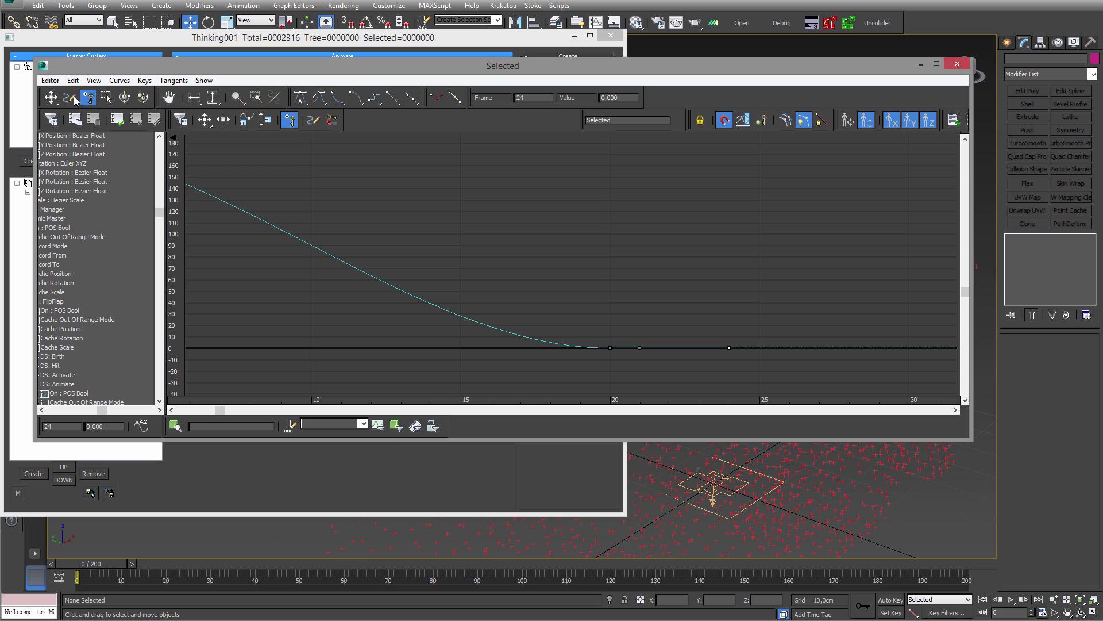
pyautogui.click(52, 98)
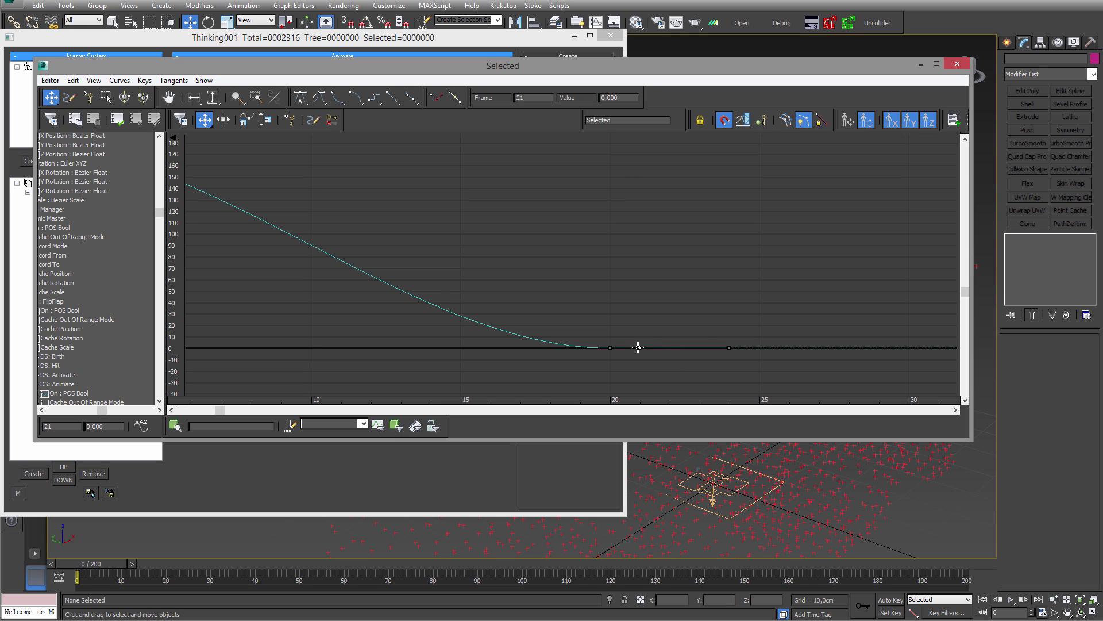
pyautogui.moveTo(638, 347); pyautogui.dragTo(668, 315)
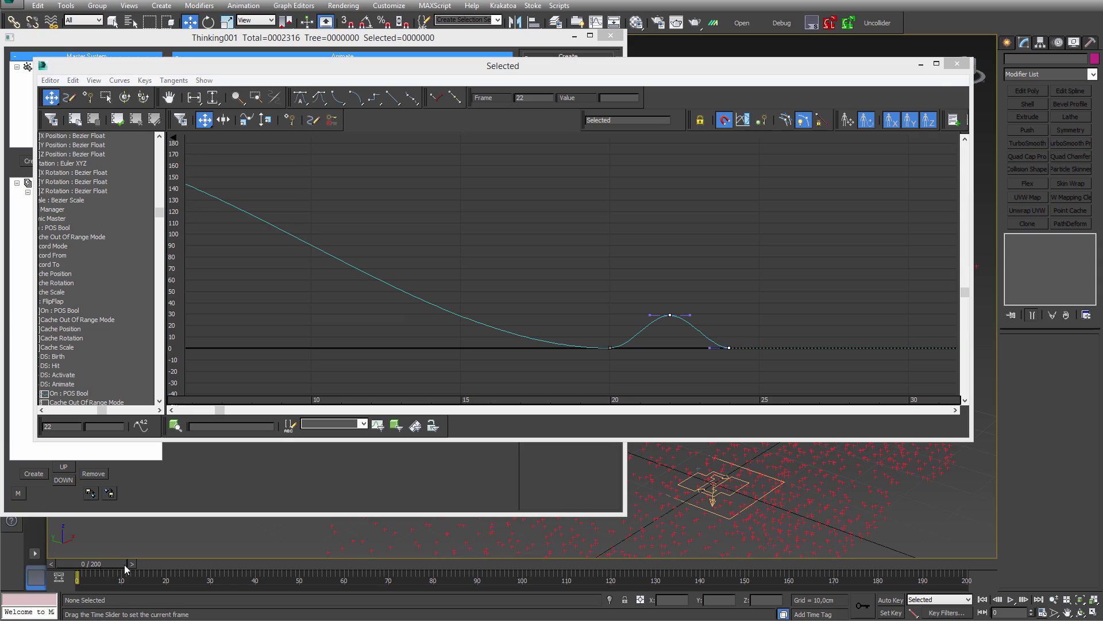
pyautogui.moveTo(92, 565); pyautogui.dragTo(602, 553)
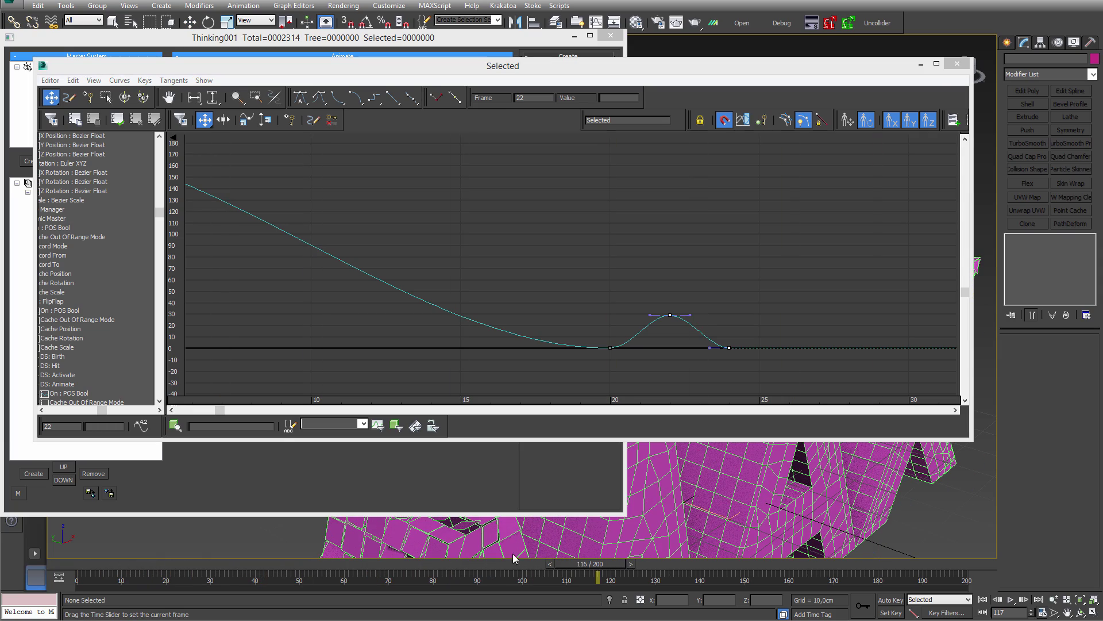
pyautogui.moveTo(513, 557); pyautogui.dragTo(565, 565)
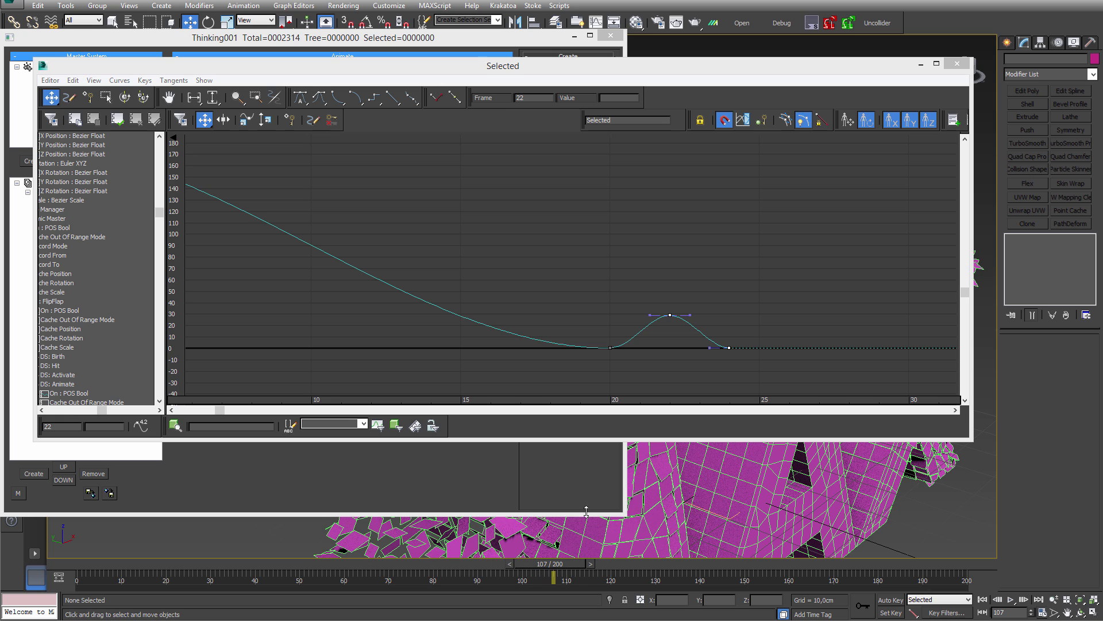
# - Raise the bump's peak key to about 105 at frame 23, move its last key to frame 27, and scrub the animation
pyautogui.click(671, 316)
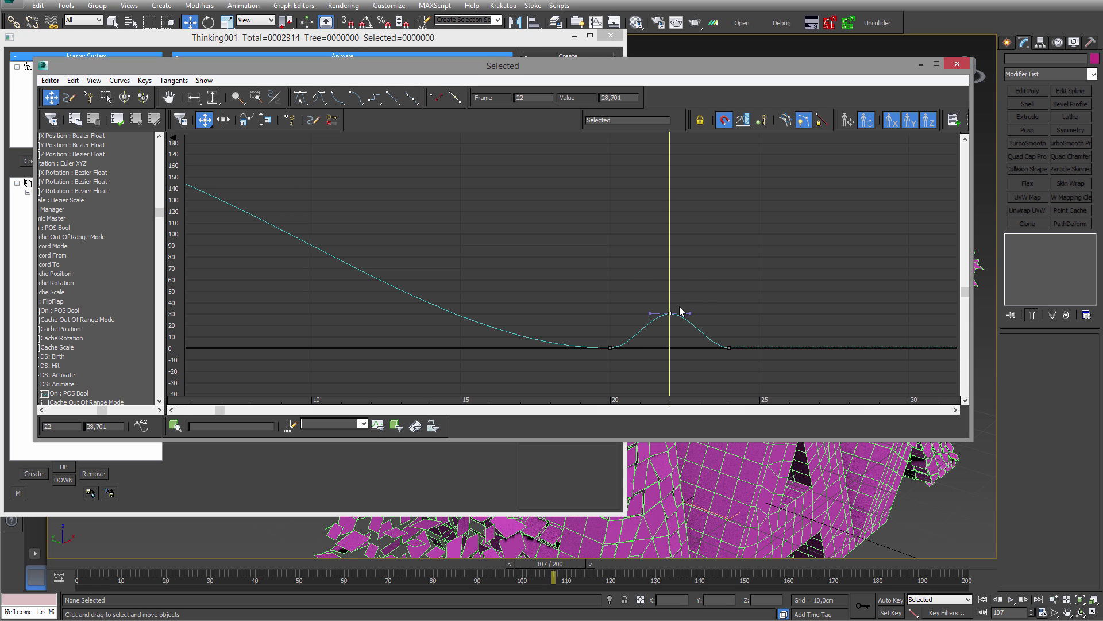
pyautogui.moveTo(681, 311); pyautogui.dragTo(681, 227)
pyautogui.moveTo(734, 350); pyautogui.dragTo(802, 364)
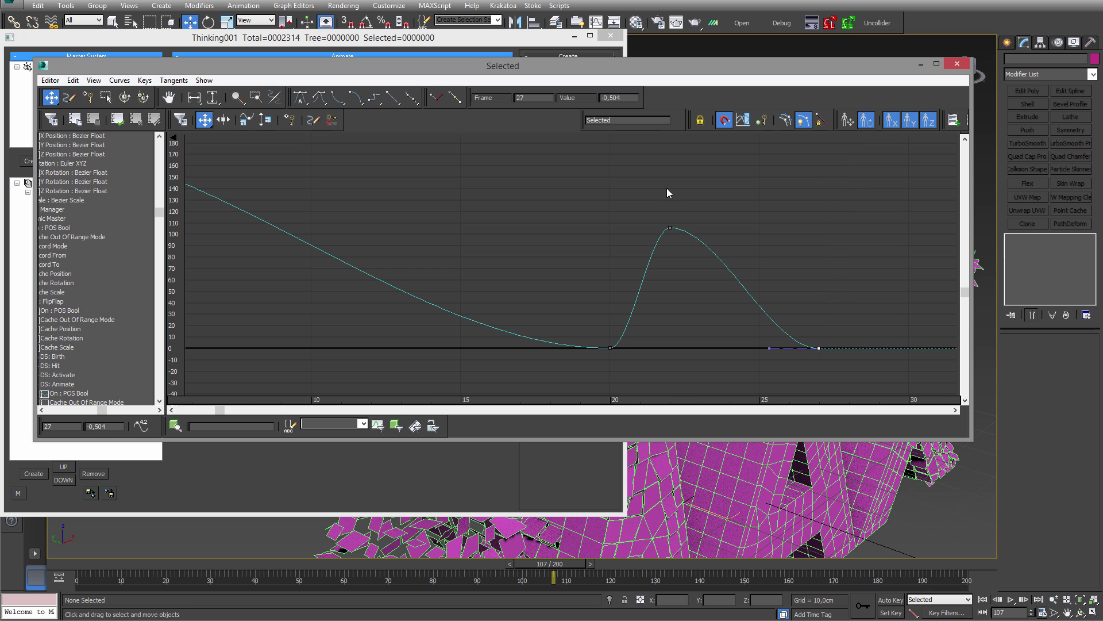
pyautogui.moveTo(670, 226); pyautogui.dragTo(704, 230)
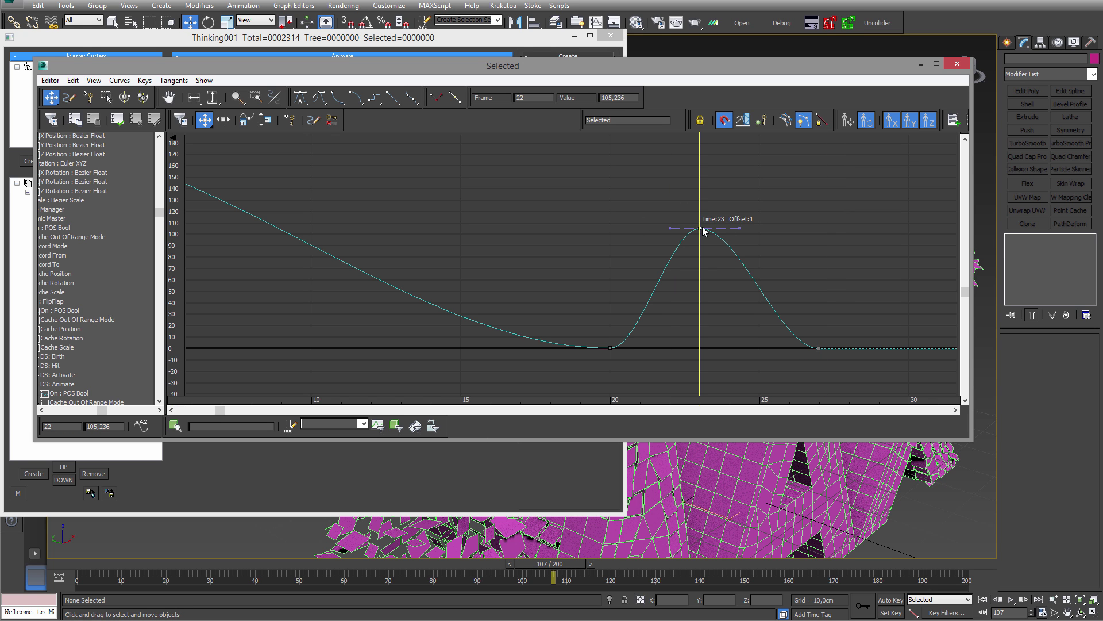
pyautogui.moveTo(92, 565); pyautogui.dragTo(553, 561)
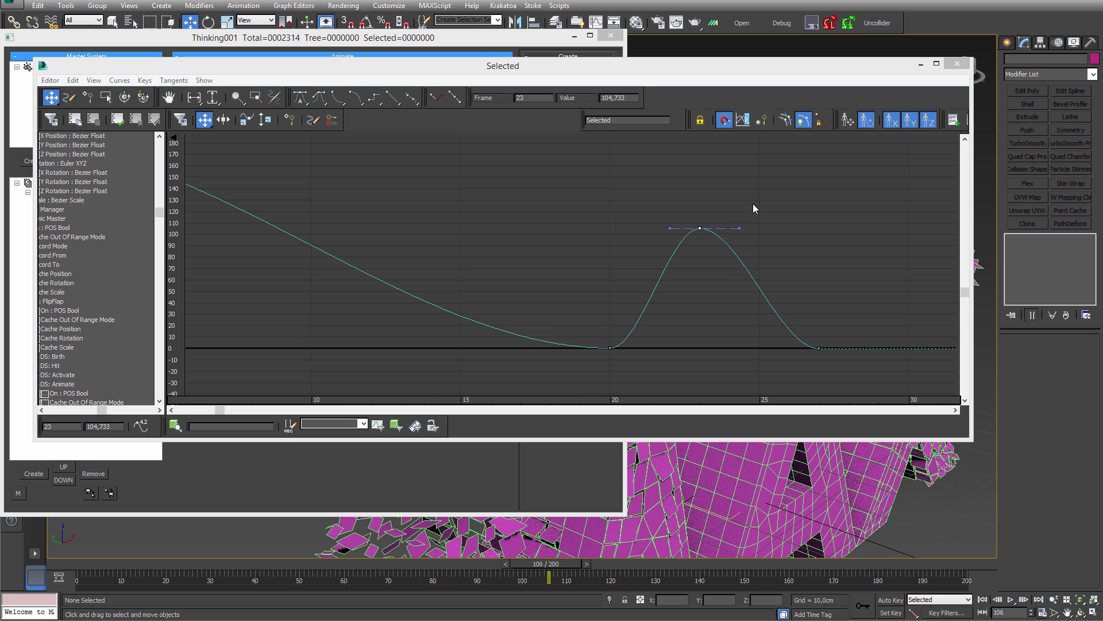
# - Break the frame 20 key's tangents, angle its handles and the last key's handle upward for sharp bounces, and shift the peak key slightly later
pyautogui.moveTo(590, 309); pyautogui.dragTo(640, 383)
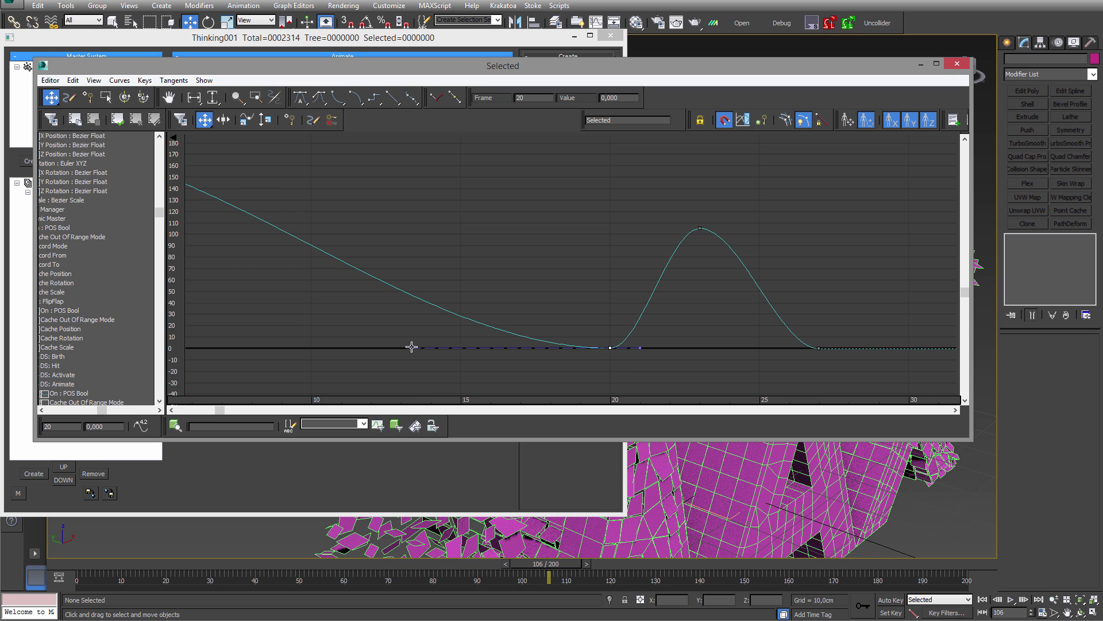
pyautogui.press('alt')
pyautogui.moveTo(411, 348)
pyautogui.mouseDown()
pyautogui.moveTo(436, 309)
pyautogui.moveTo(420, 341)
pyautogui.mouseUp()
pyautogui.press('Home')
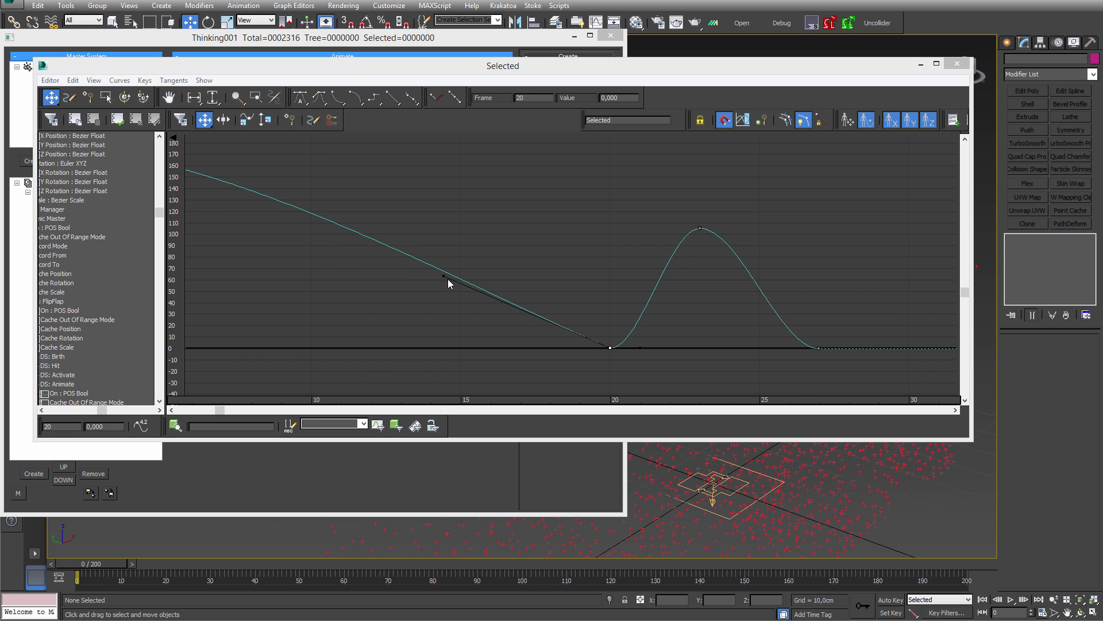
pyautogui.moveTo(639, 347); pyautogui.dragTo(636, 302)
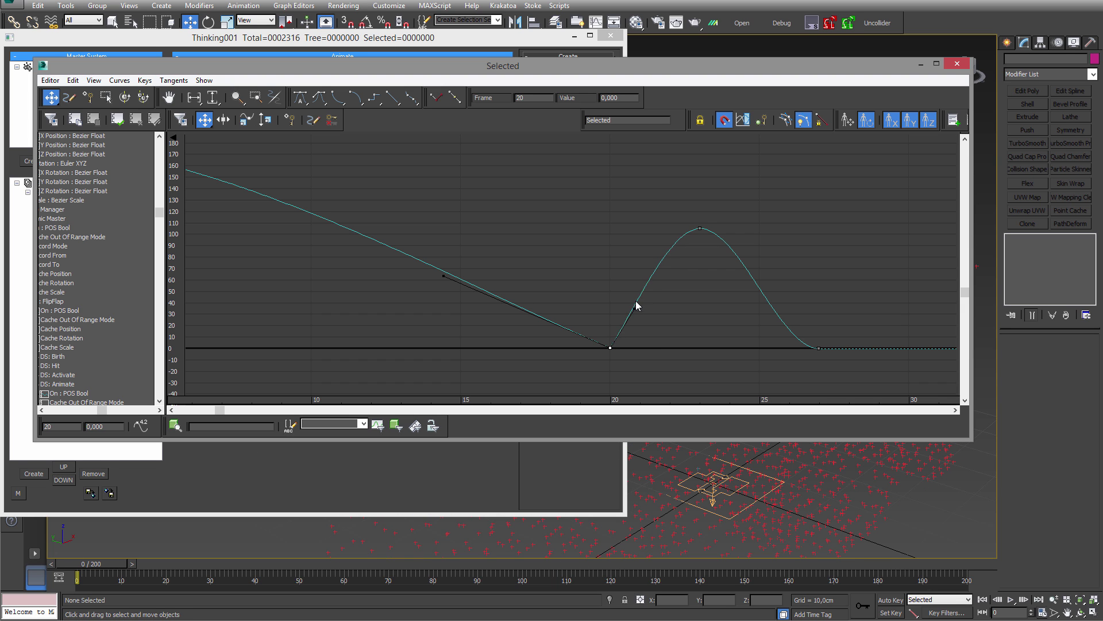
pyautogui.moveTo(866, 381); pyautogui.dragTo(866, 381)
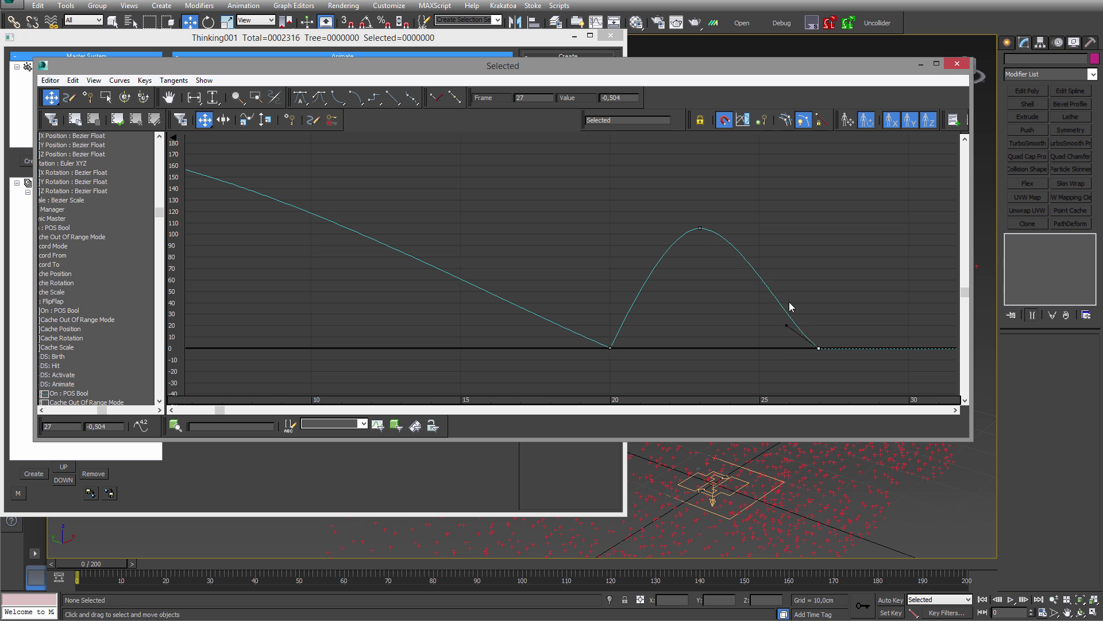
pyautogui.moveTo(700, 229); pyautogui.dragTo(729, 232)
pyautogui.click(919, 64)
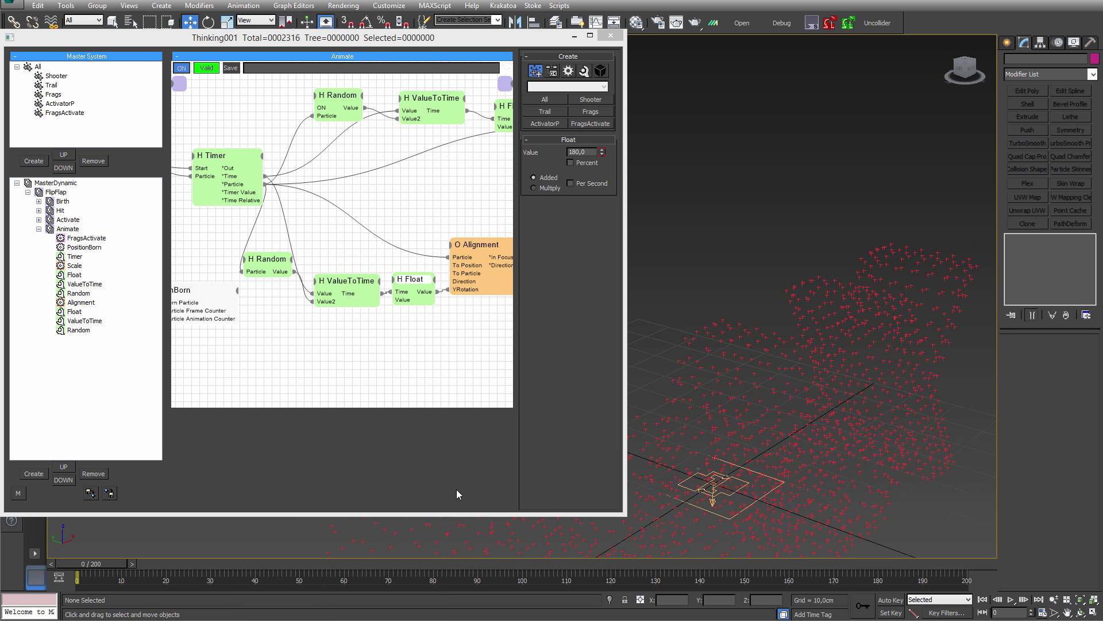
# - Zoom in on the letters and scrub the animation to examine the fragments' bounce, finishing at frame 0
pyautogui.moveTo(819, 386); pyautogui.dragTo(781, 286, button='middle')
pyautogui.scroll(3, 781, 286)
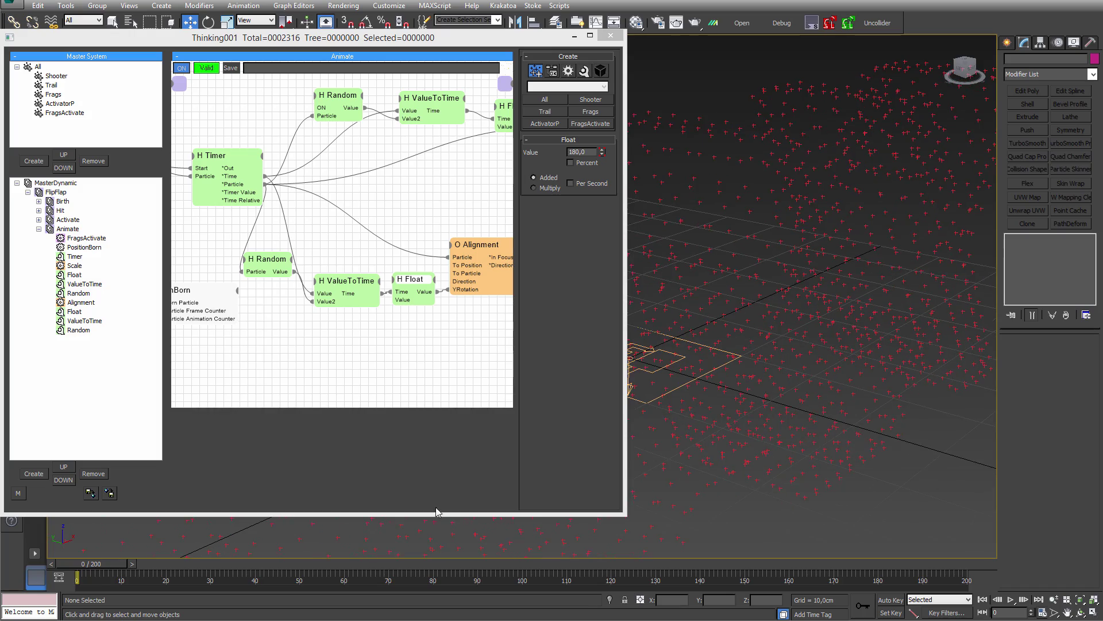
pyautogui.moveTo(95, 565); pyautogui.dragTo(489, 551)
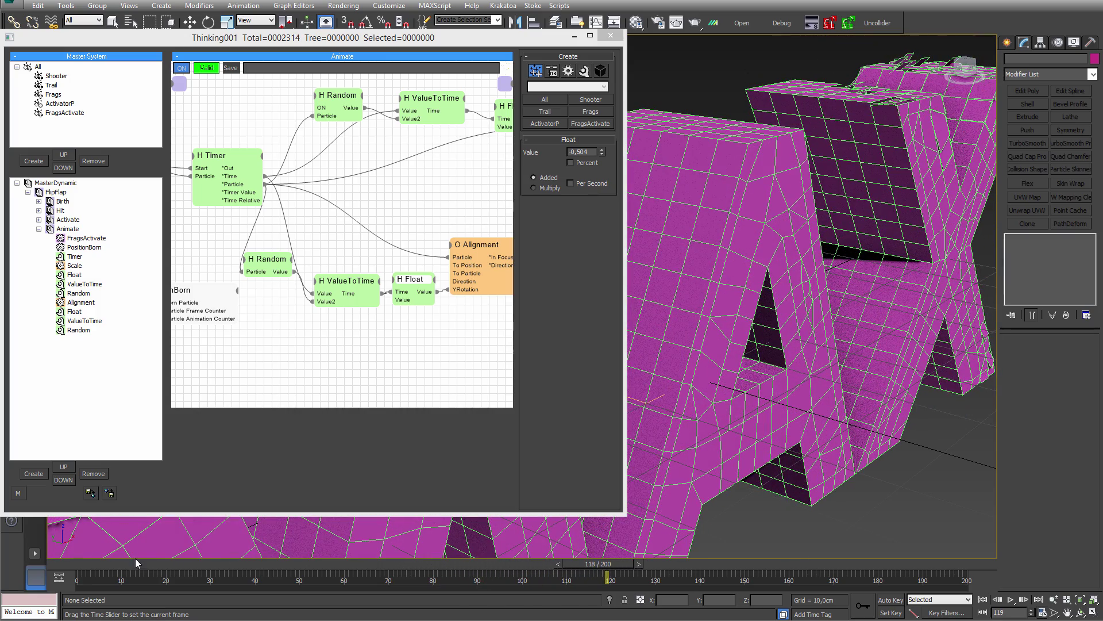
pyautogui.moveTo(135, 564); pyautogui.dragTo(96, 556)
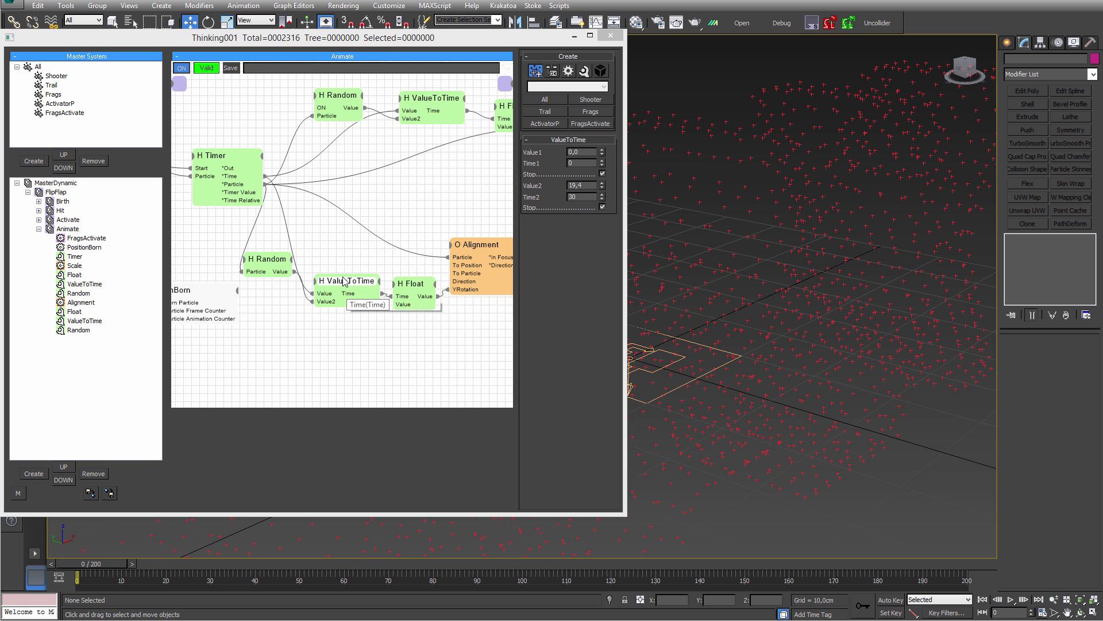
# - In Track View, lower the peak key at frame 25 on the rotation Float's Value curve to about 41
pyautogui.moveTo(344, 278); pyautogui.dragTo(344, 278)
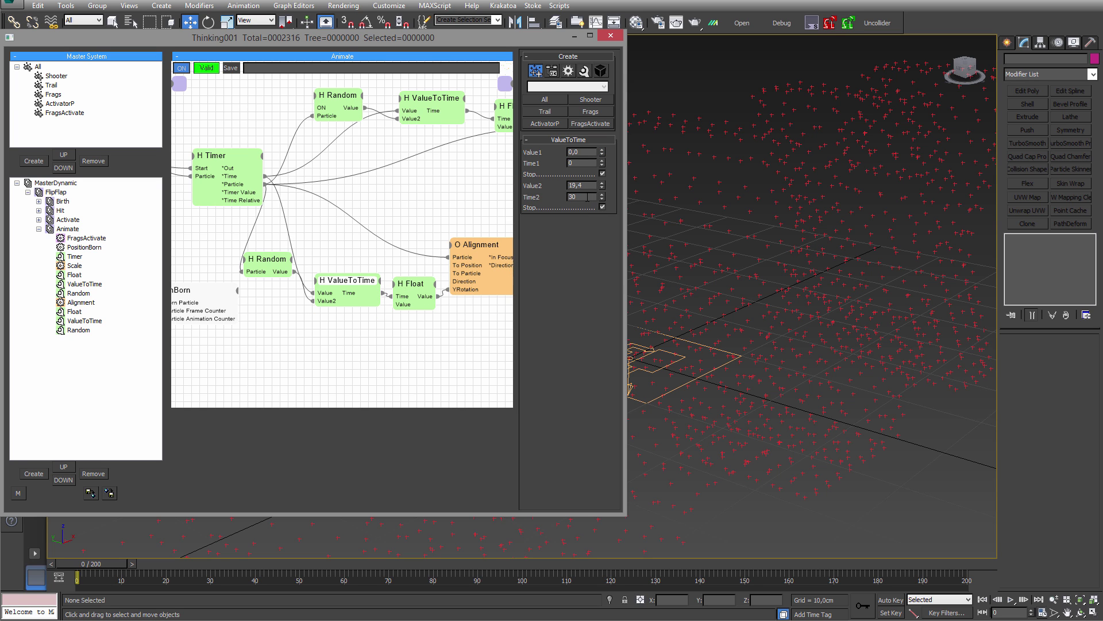
pyautogui.moveTo(581, 197); pyautogui.dragTo(491, 210)
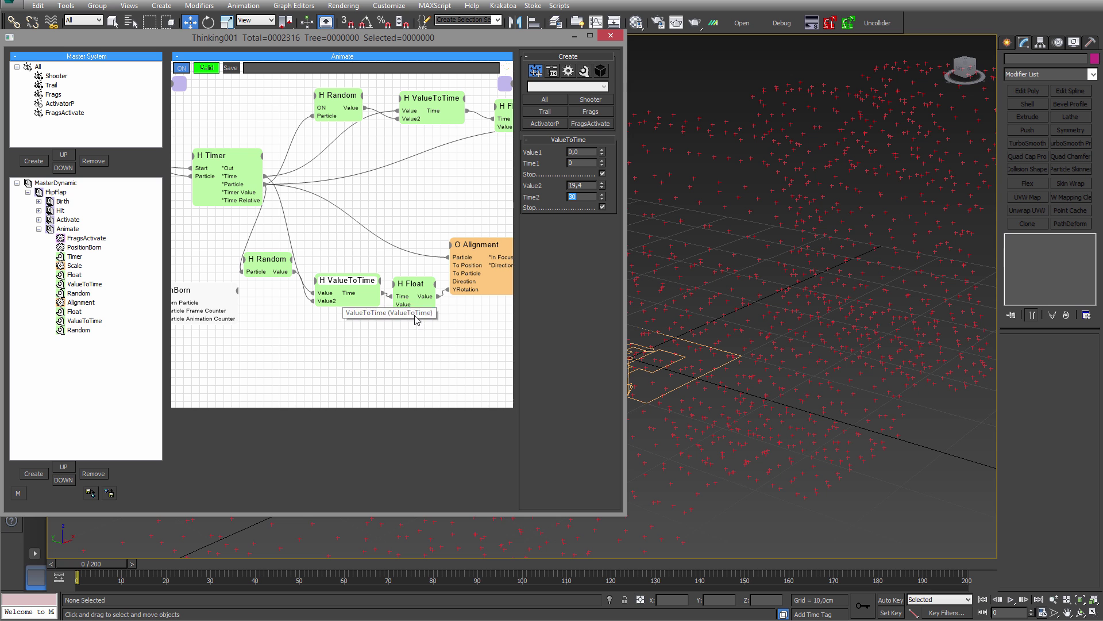
pyautogui.click(413, 285)
pyautogui.rightClick(586, 153)
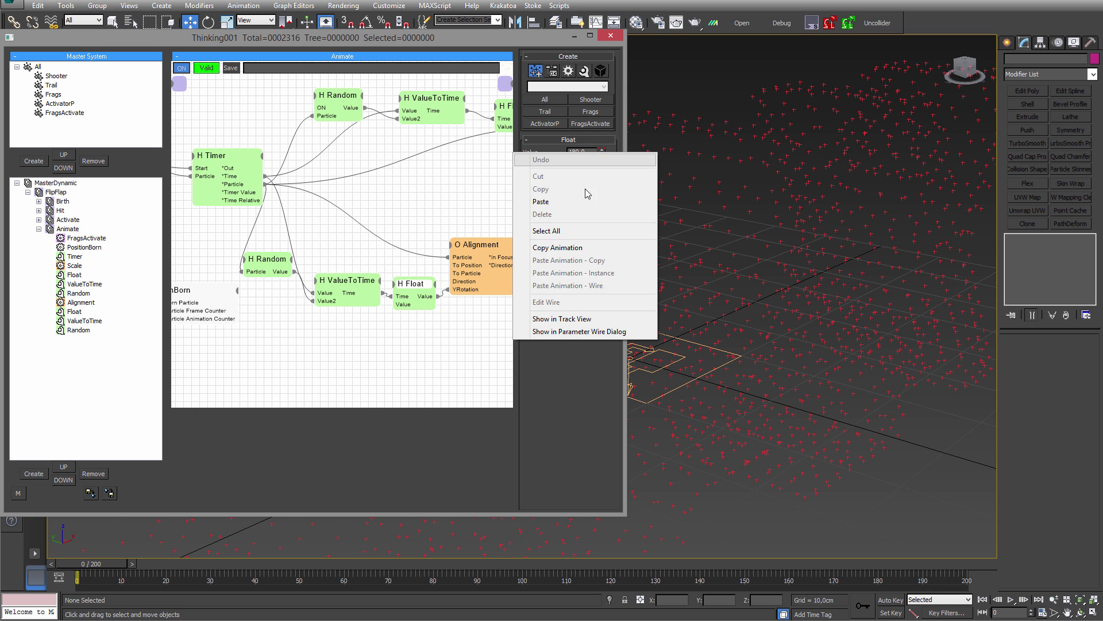
pyautogui.click(570, 319)
pyautogui.moveTo(544, 308); pyautogui.dragTo(795, 246, button='middle')
pyautogui.scroll(5, 568, 319)
pyautogui.moveTo(407, 303); pyautogui.dragTo(573, 318)
pyautogui.press('Home')
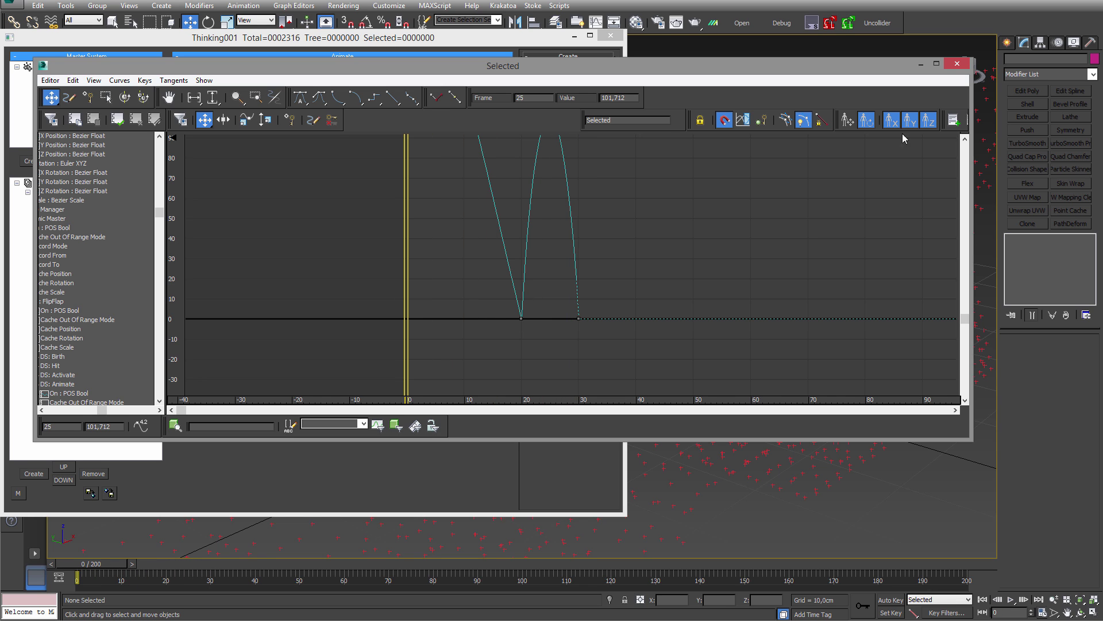
pyautogui.moveTo(623, 266); pyautogui.dragTo(653, 335, button='middle')
pyautogui.scroll(-1, 599, 237)
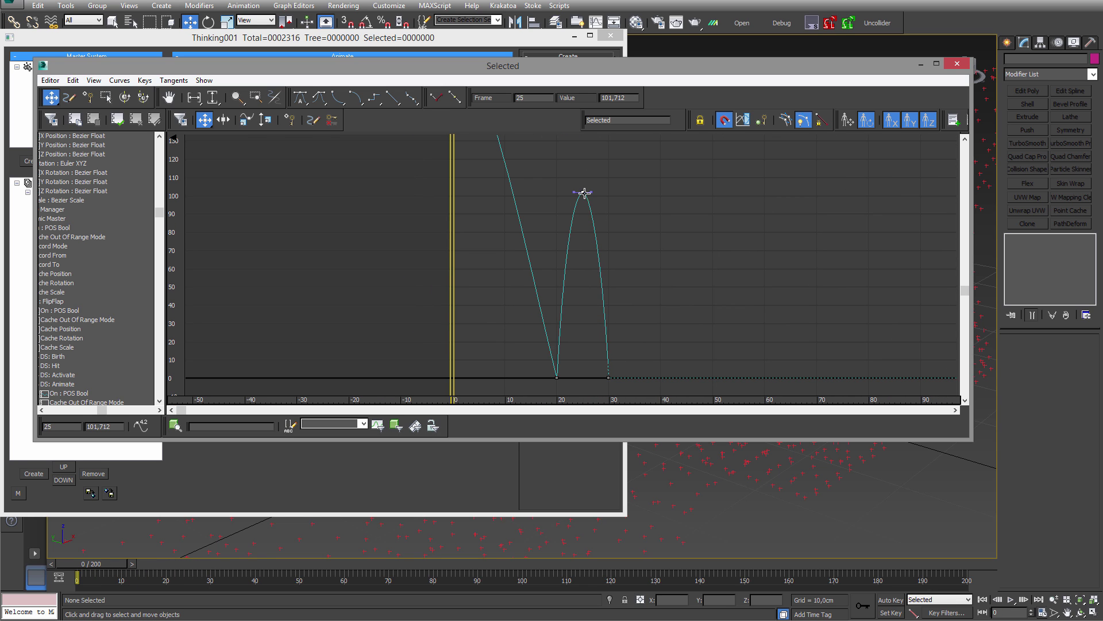
pyautogui.moveTo(584, 194); pyautogui.dragTo(589, 315)
# - Lower the frame 20 key's outgoing handle and the frame 30 key's incoming handle to form a rounded bounce, and close Track View
pyautogui.keyDown('ctrl'); pyautogui.keyDown('alt'); pyautogui.moveTo(646, 316); pyautogui.dragTo(903, 296, button='middle'); pyautogui.keyUp('alt'); pyautogui.keyUp('ctrl')
pyautogui.moveTo(641, 281); pyautogui.dragTo(896, 202, button='middle')
pyautogui.scroll(-1, 518, 299)
pyautogui.moveTo(390, 263); pyautogui.dragTo(433, 306)
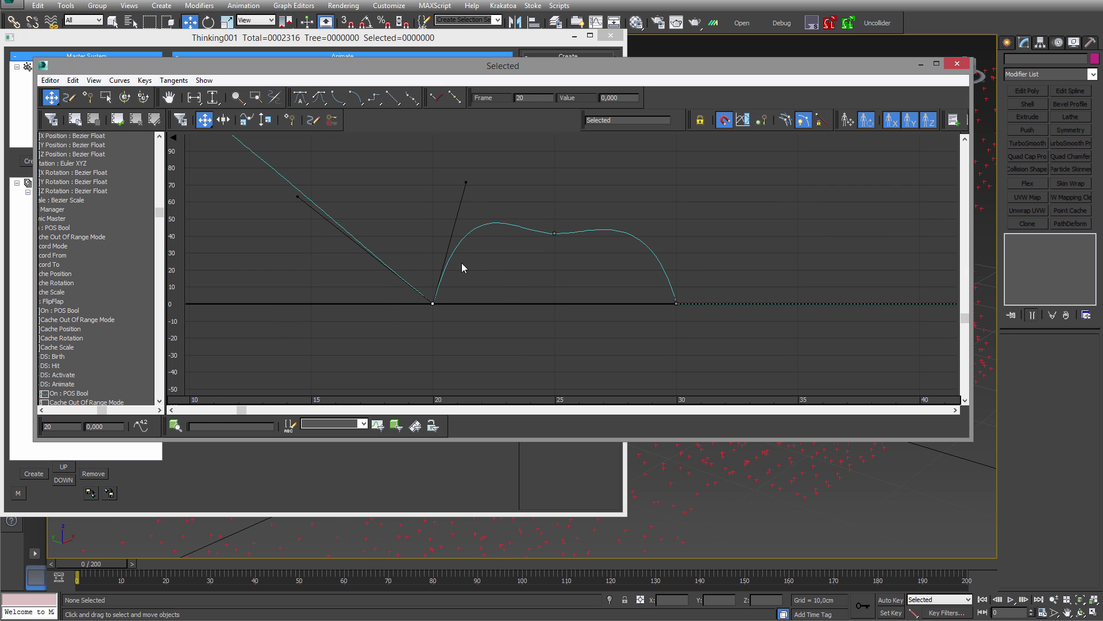
pyautogui.moveTo(467, 184); pyautogui.dragTo(467, 269)
pyautogui.moveTo(638, 195); pyautogui.dragTo(708, 366)
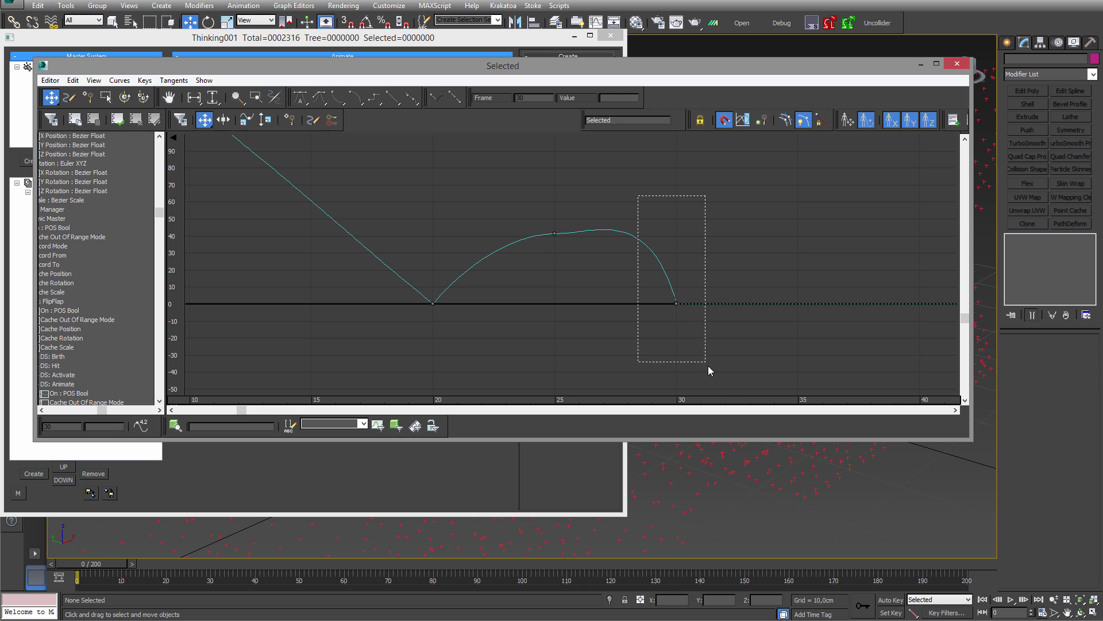
pyautogui.moveTo(650, 217); pyautogui.dragTo(640, 268)
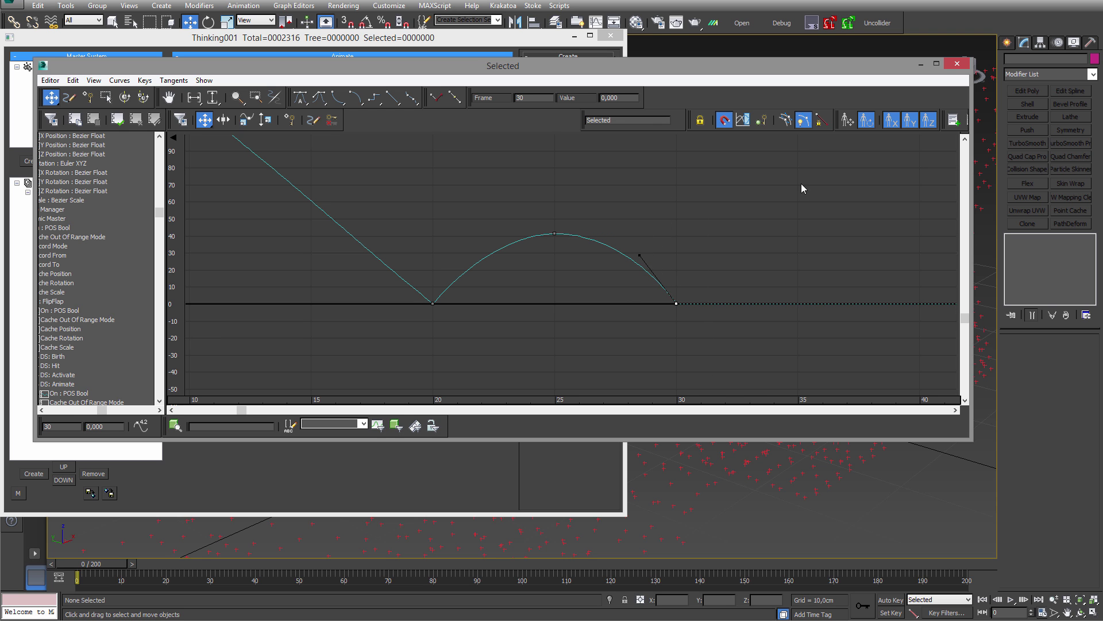
pyautogui.click(957, 64)
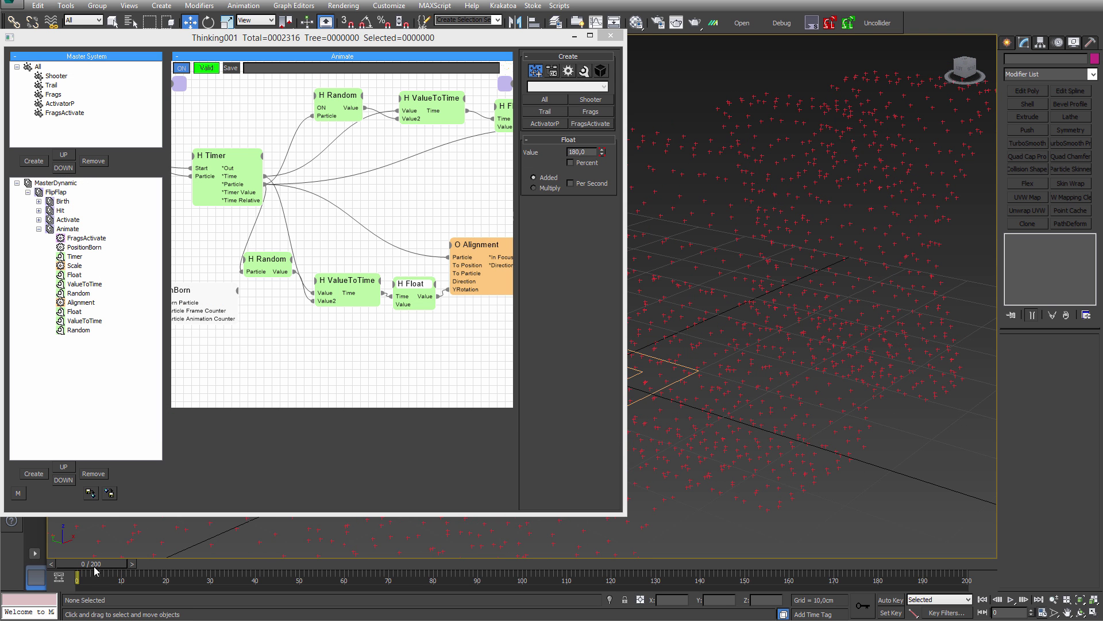
# - Scrub the animation to examine the lower bounce, return to frame 0, and view the whole Animate network
pyautogui.moveTo(96, 569); pyautogui.dragTo(664, 549)
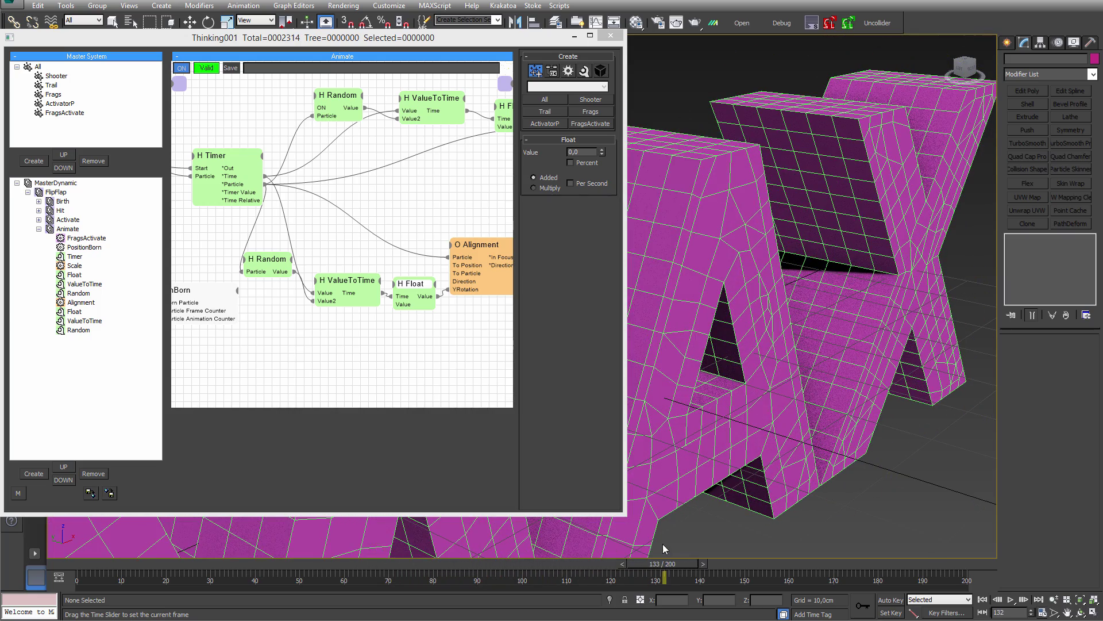
pyautogui.moveTo(138, 564); pyautogui.dragTo(62, 563)
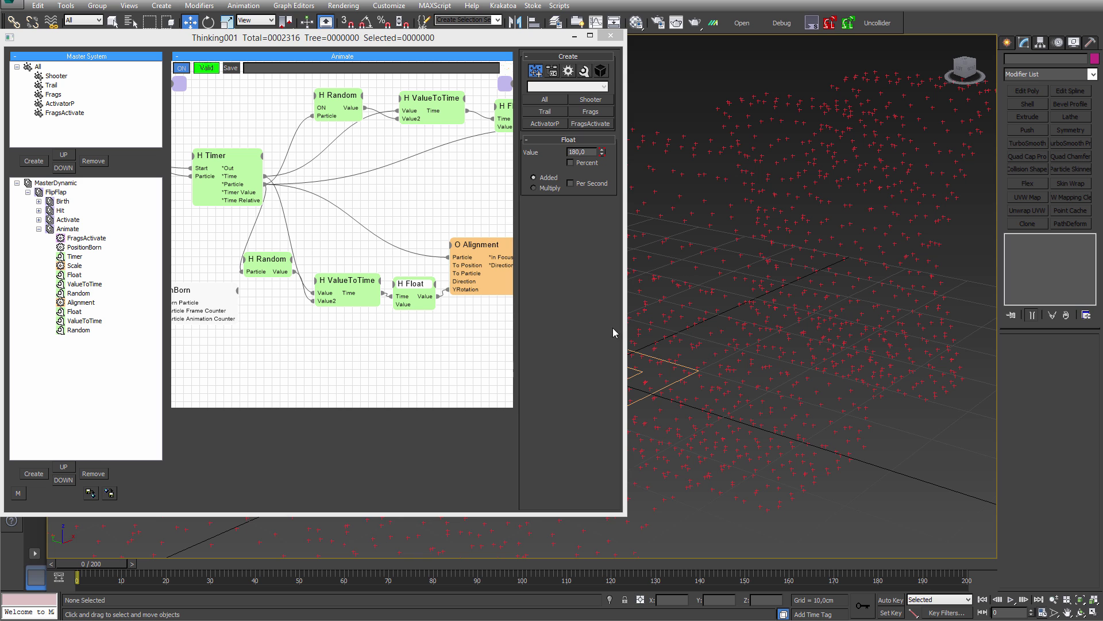
pyautogui.moveTo(345, 328); pyautogui.dragTo(432, 334, button='middle')
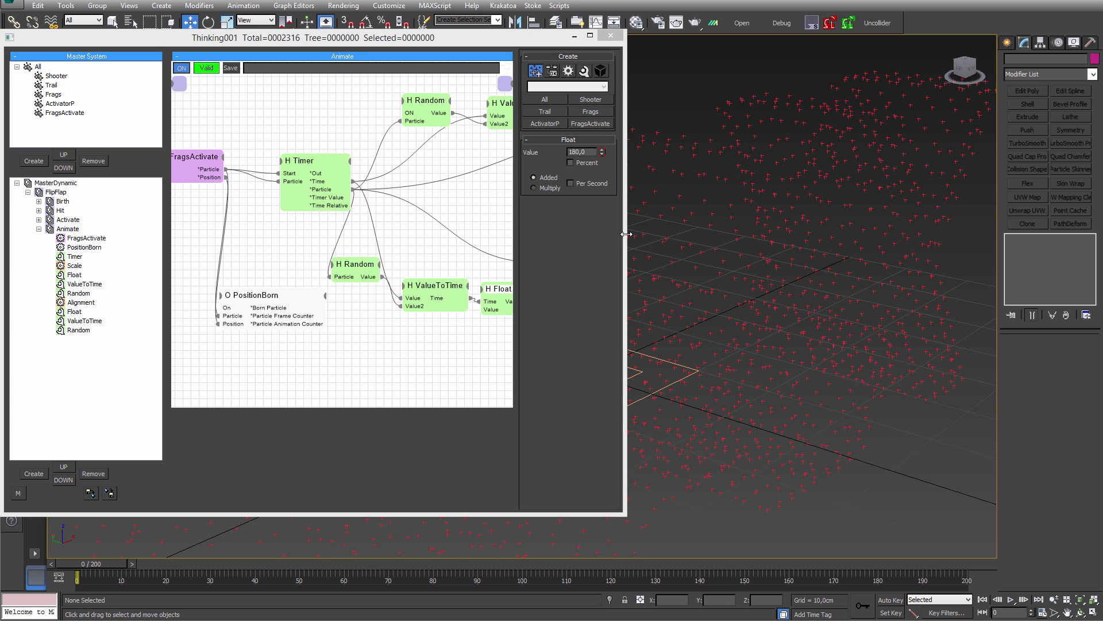
pyautogui.moveTo(626, 235); pyautogui.dragTo(900, 235)
pyautogui.moveTo(590, 231); pyautogui.dragTo(526, 243, button='middle')
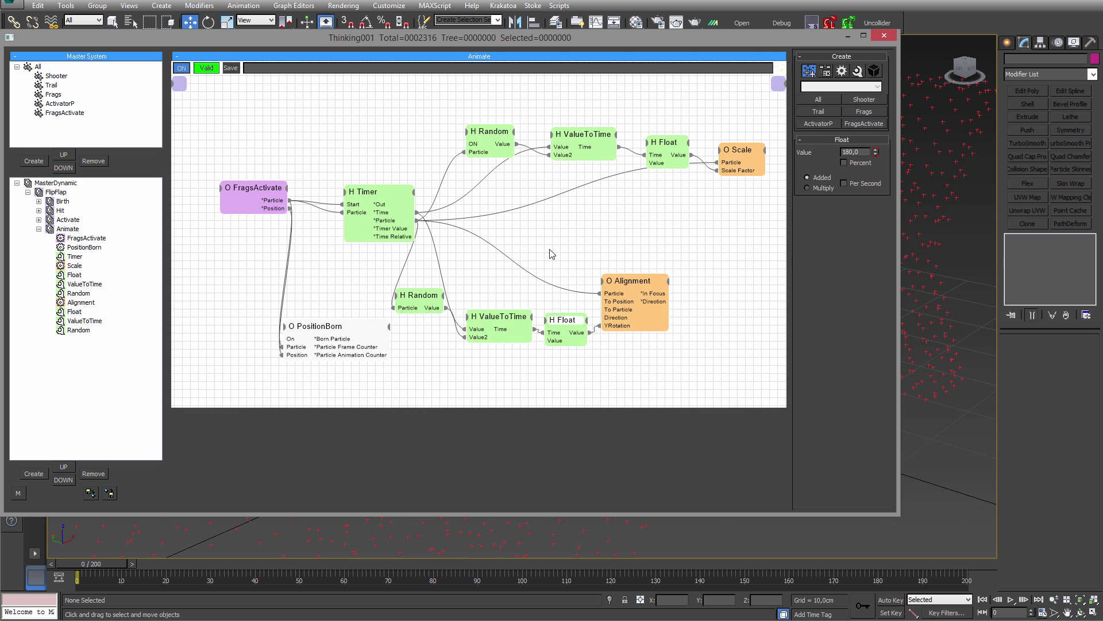
pyautogui.moveTo(97, 564); pyautogui.dragTo(68, 558)
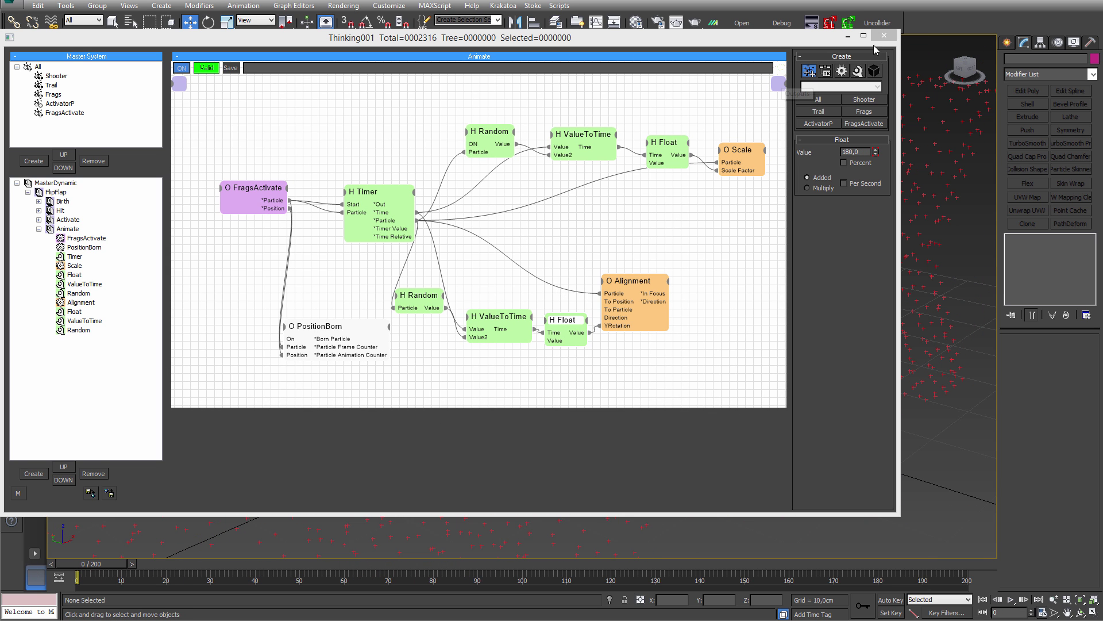
# - Select the emitter plane in front of the letters and resize it to about 37.2 cm long and 119.1 cm wide
pyautogui.moveTo(900, 271); pyautogui.dragTo(544, 307)
pyautogui.middleClick(758, 326)
pyautogui.scroll(2, 783, 315)
pyautogui.scroll(-10, 793, 330)
pyautogui.moveTo(898, 386); pyautogui.dragTo(818, 378, button='middle')
pyautogui.click(875, 378)
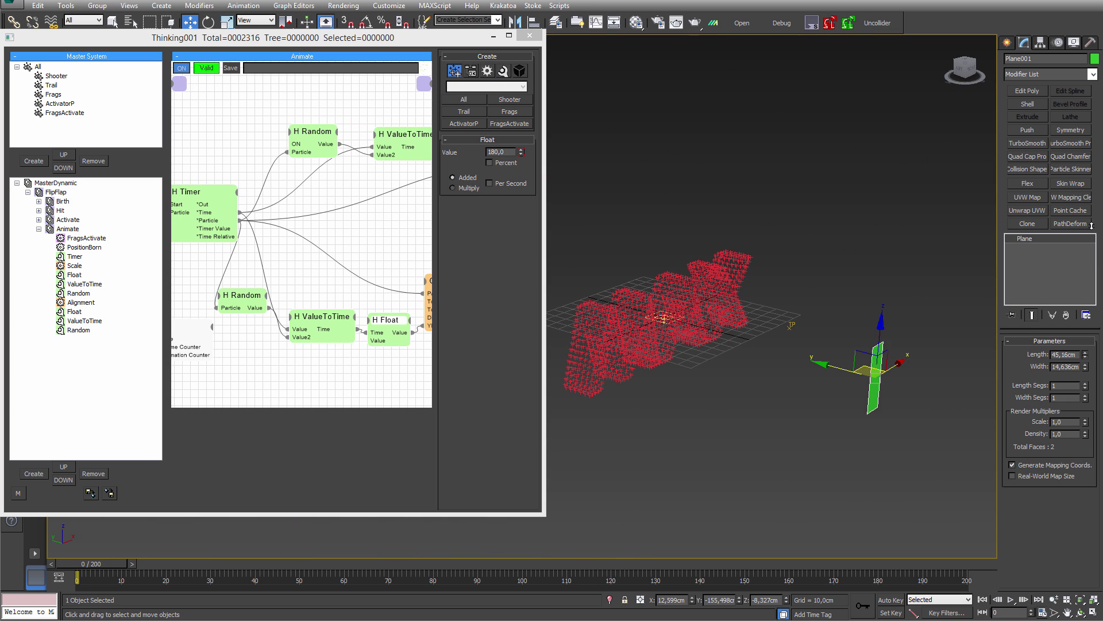
pyautogui.moveTo(1087, 370); pyautogui.dragTo(1080, 325)
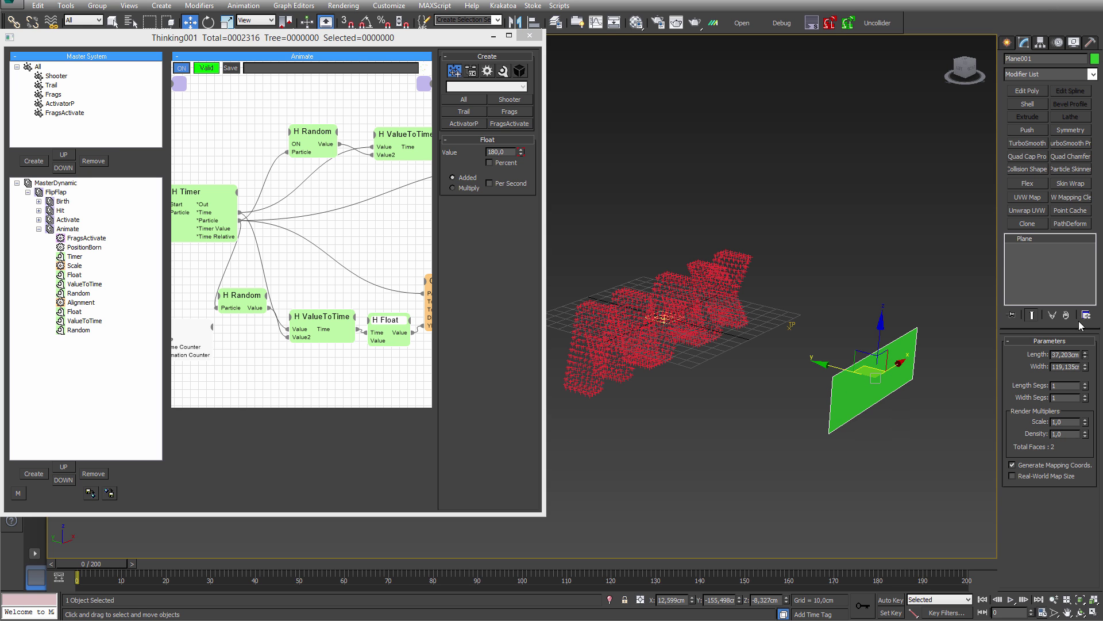
pyautogui.keyDown('alt'); pyautogui.moveTo(932, 388); pyautogui.dragTo(790, 450, button='middle'); pyautogui.keyUp('alt')
# - Set the Birth shooter's rate to 1.0 particles per second, scrub the animation, and return to near its beginning
pyautogui.doubleClick(62, 201)
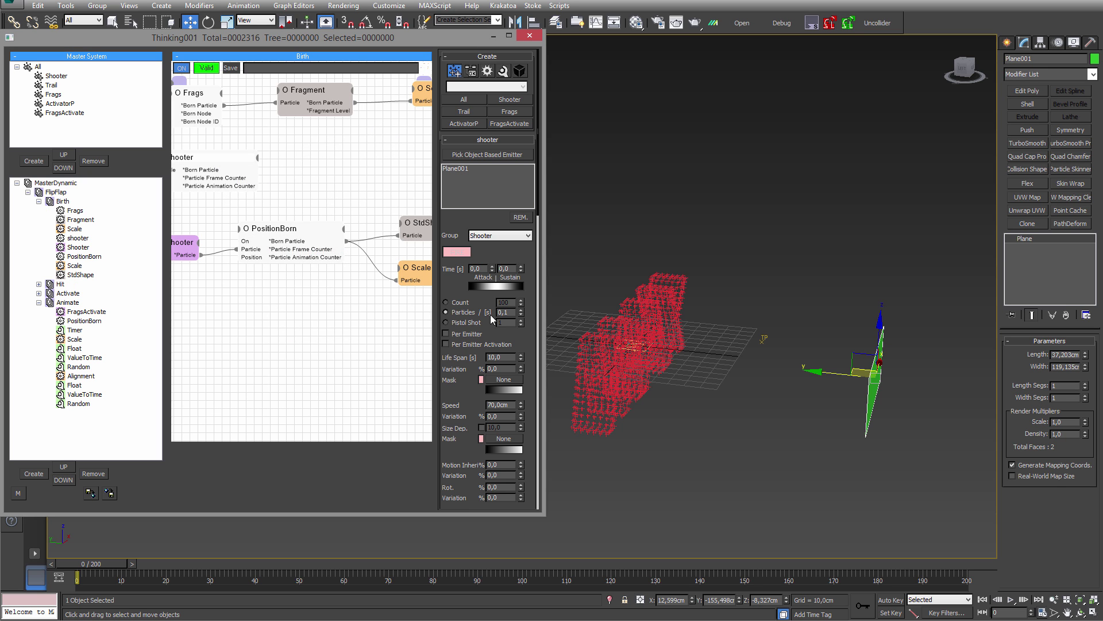
pyautogui.moveTo(121, 566); pyautogui.dragTo(511, 578)
pyautogui.press('w')
pyautogui.moveTo(678, 357); pyautogui.dragTo(555, 460, button='middle')
pyautogui.scroll(5, 661, 407)
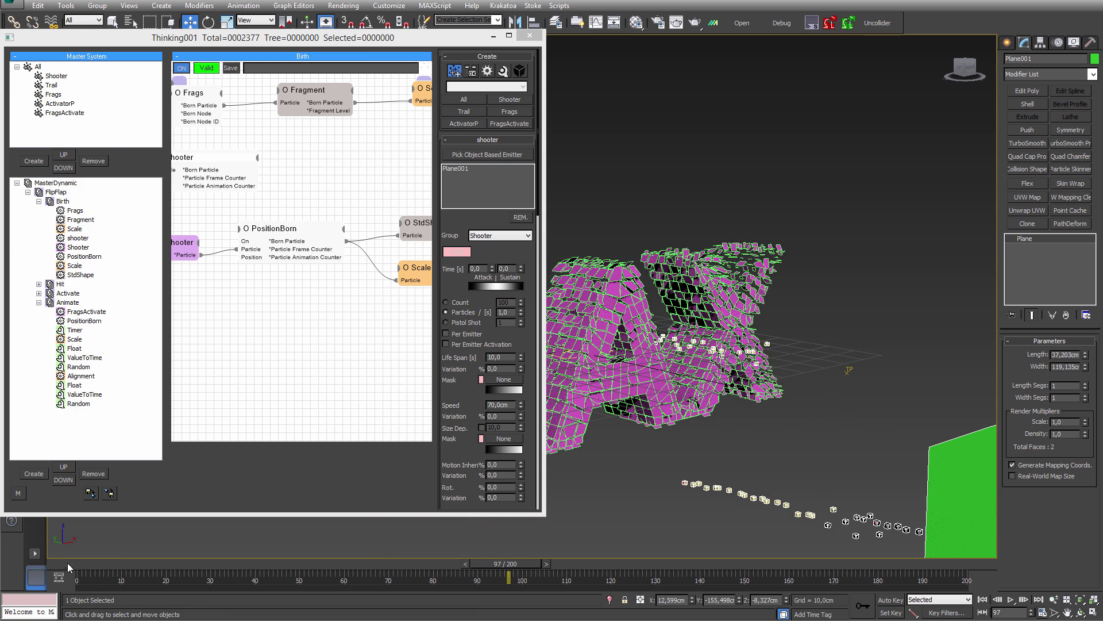
pyautogui.click(67, 568)
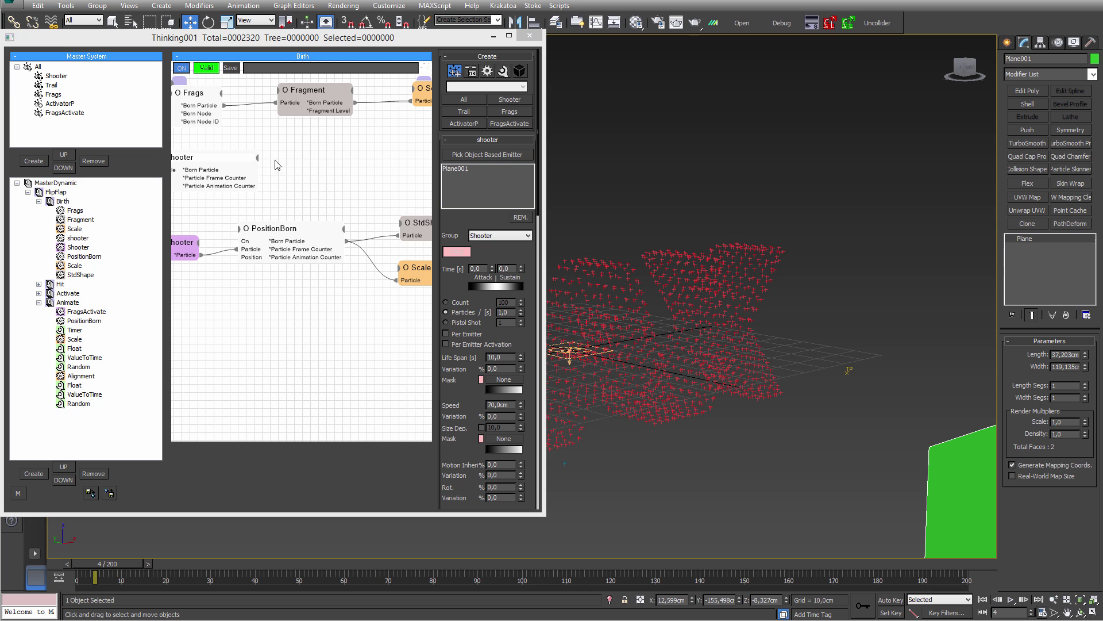
# - Open the Active Hit set inside the Hit group and widen the thinkingParticles window
pyautogui.click(50, 284)
pyautogui.click(38, 284)
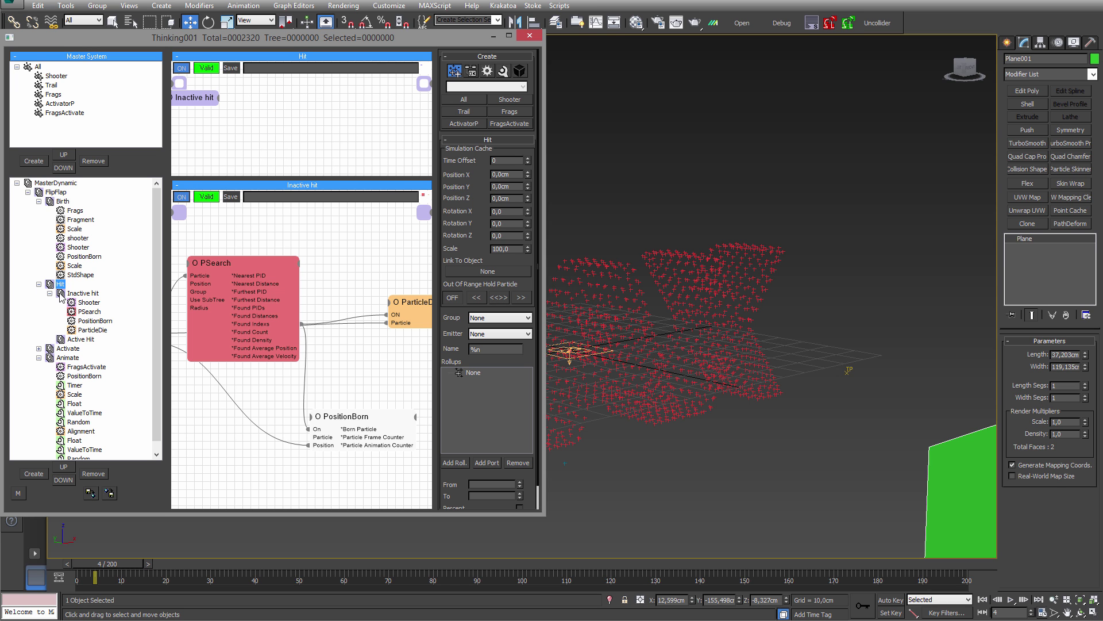
pyautogui.click(60, 294)
pyautogui.click(81, 302)
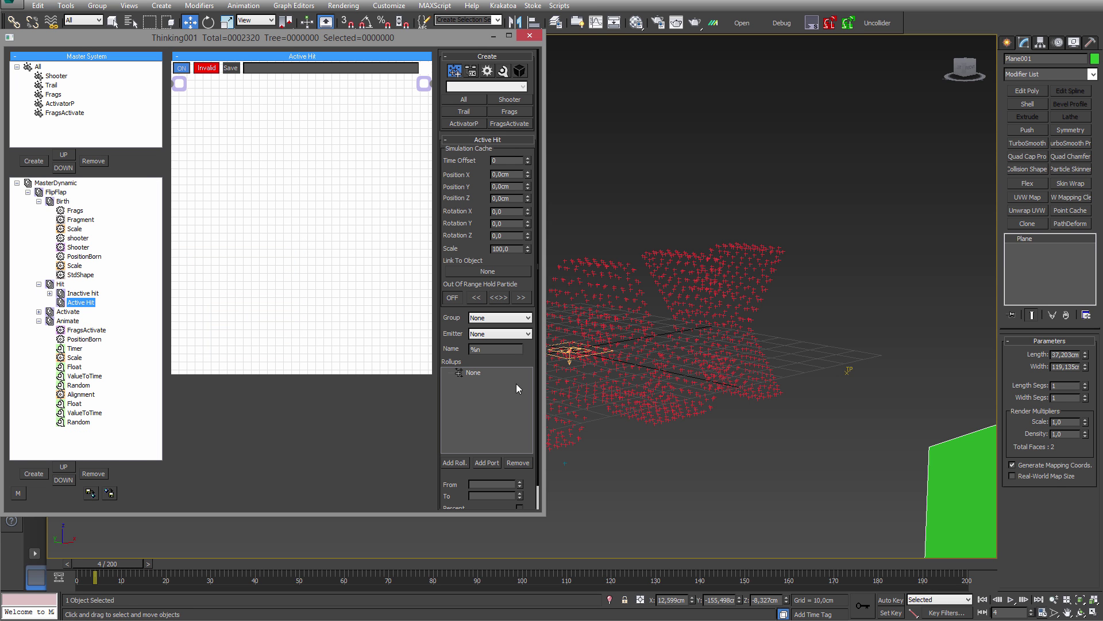
pyautogui.moveTo(543, 224); pyautogui.dragTo(707, 222)
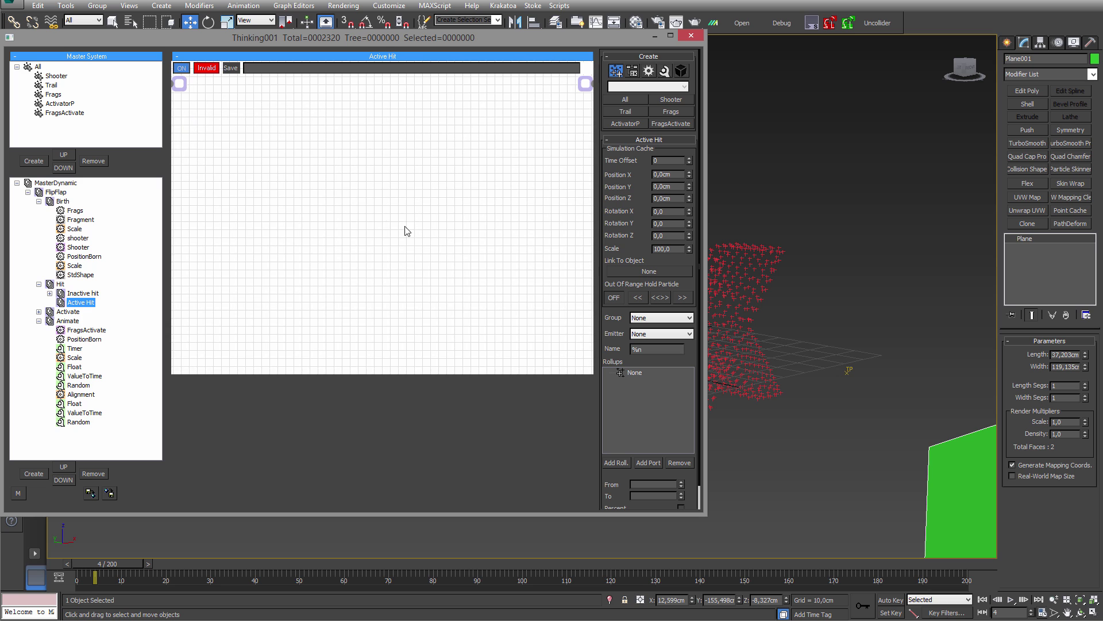
pyautogui.rightClick(283, 154)
pyautogui.moveTo(294, 182)
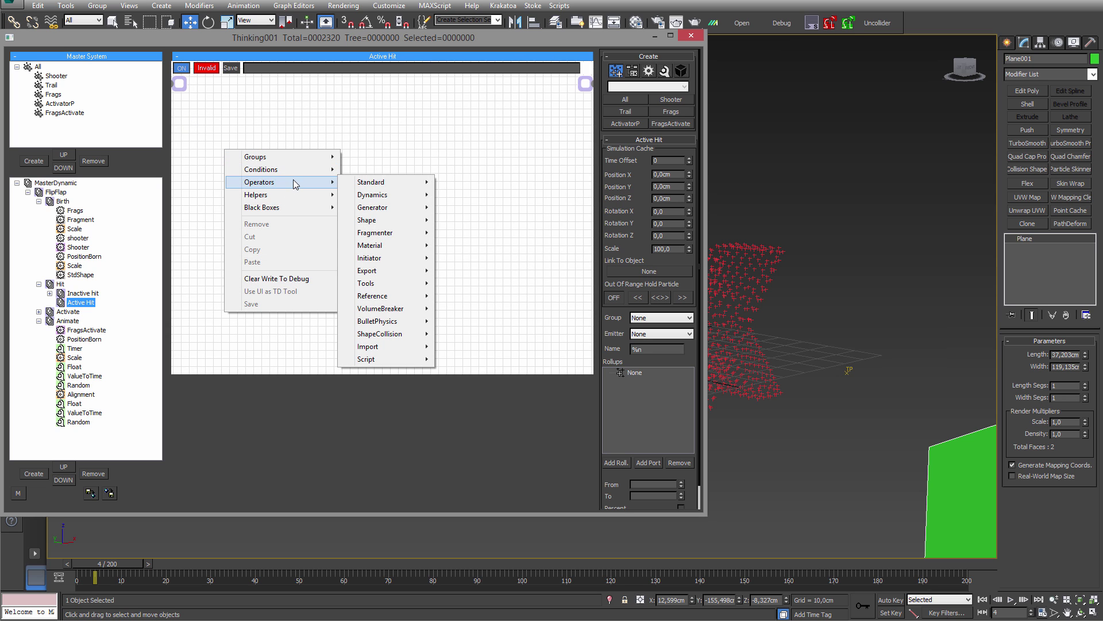
pyautogui.moveTo(384, 258)
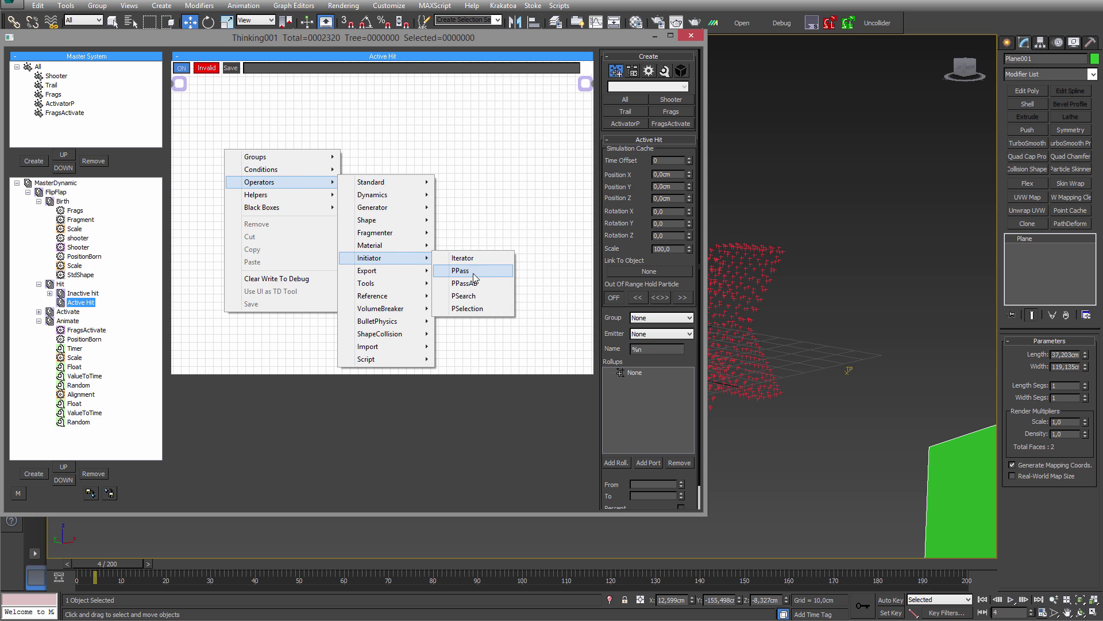
pyautogui.click(469, 273)
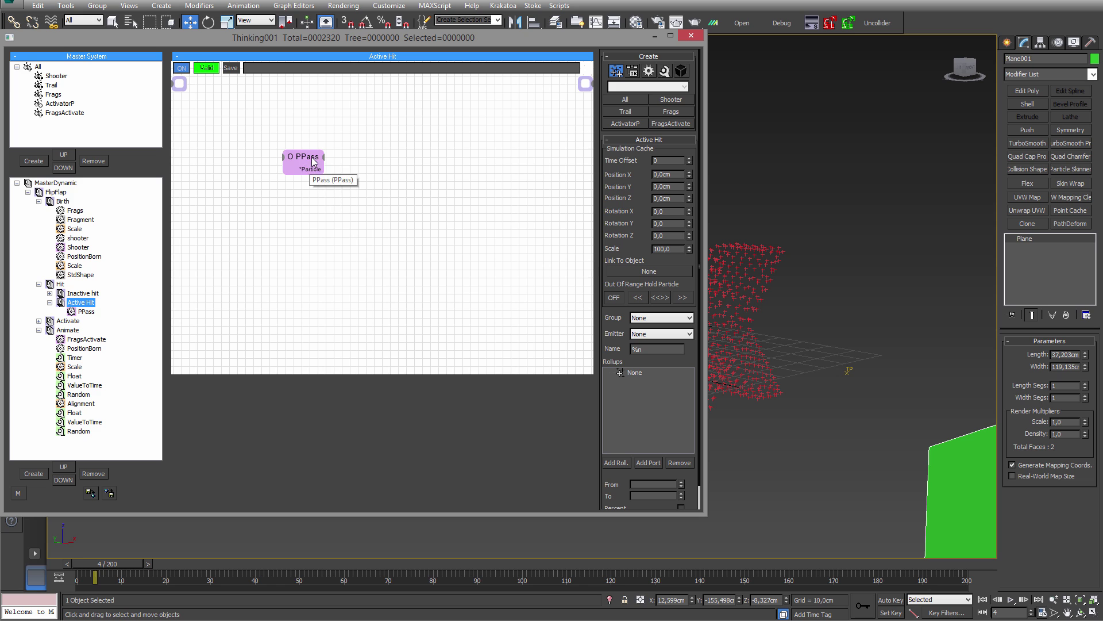
pyautogui.press('Delete')
# - Add a PPassAB initiator operator to the Active Hit network
pyautogui.rightClick(206, 183)
pyautogui.moveTo(299, 214)
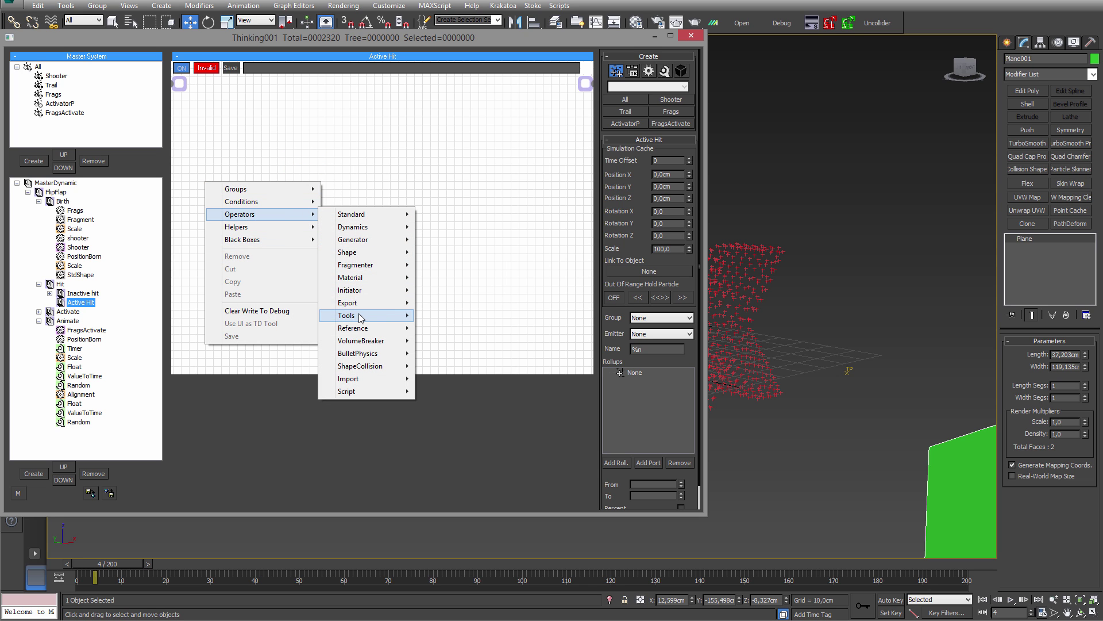
pyautogui.moveTo(403, 291)
pyautogui.click(446, 315)
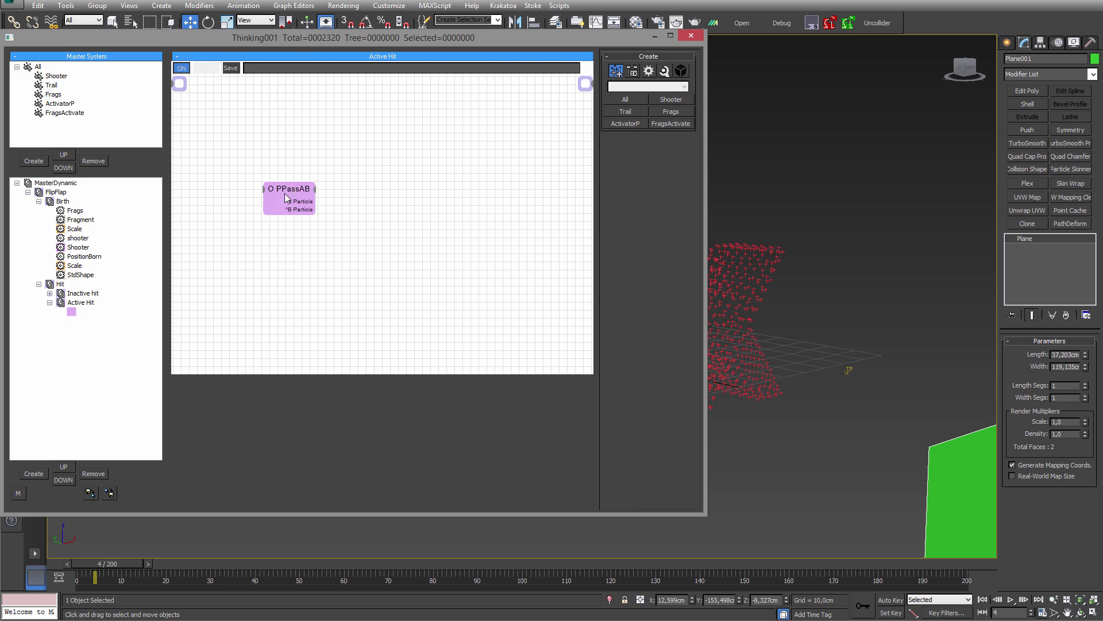
pyautogui.moveTo(425, 218); pyautogui.dragTo(398, 234, button='middle')
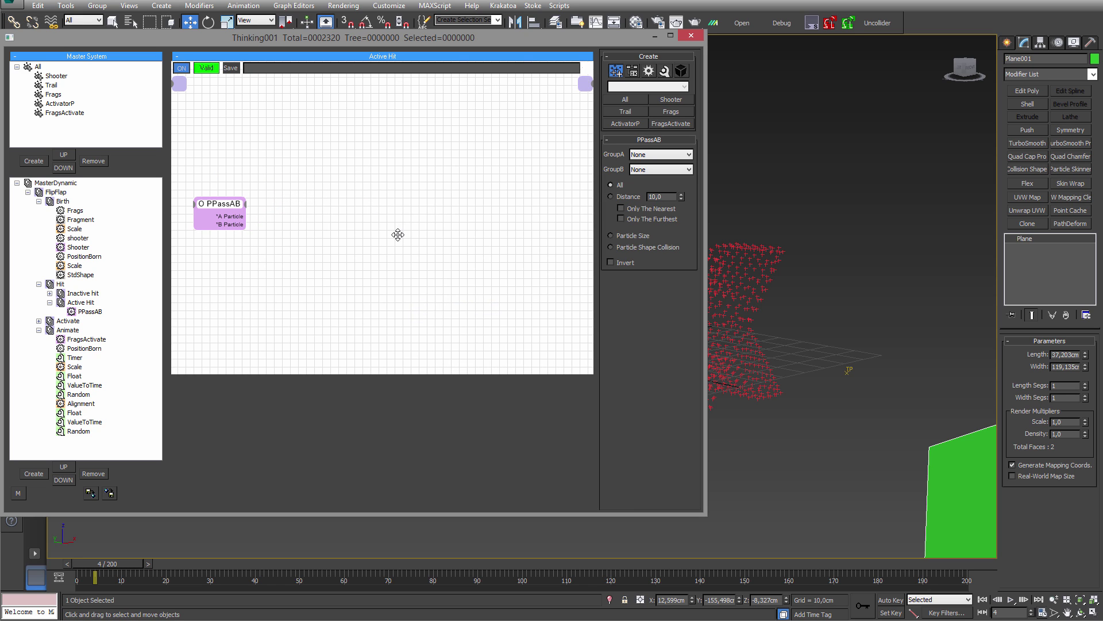
# - Add an Intersect helper to the Active Hit network and place it beside PPassAB
pyautogui.rightClick(466, 164)
pyautogui.moveTo(477, 204)
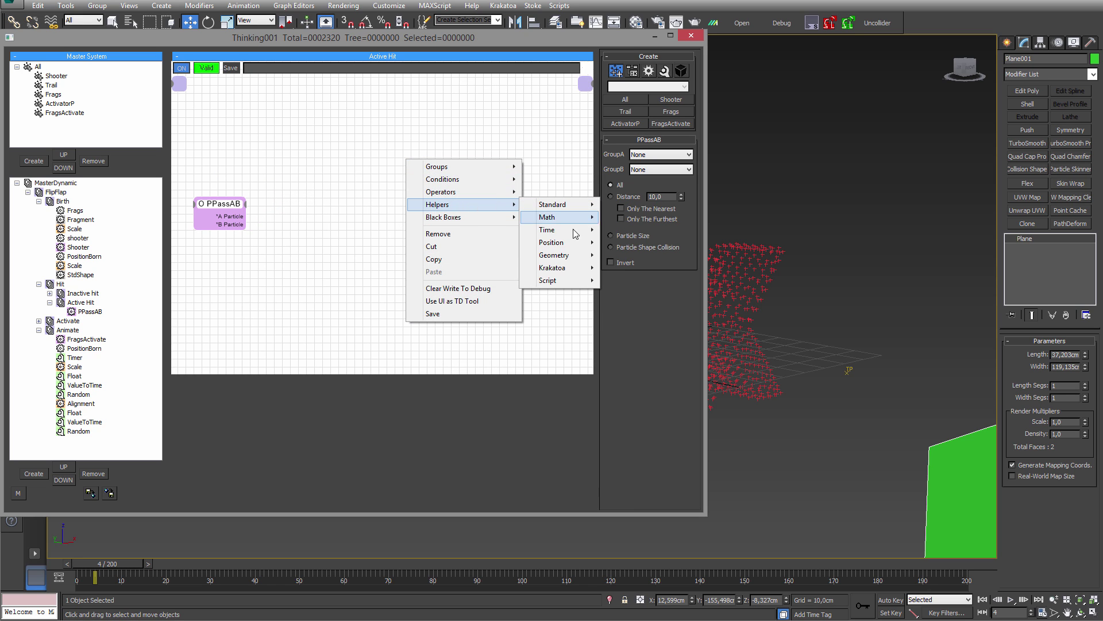
pyautogui.moveTo(579, 207)
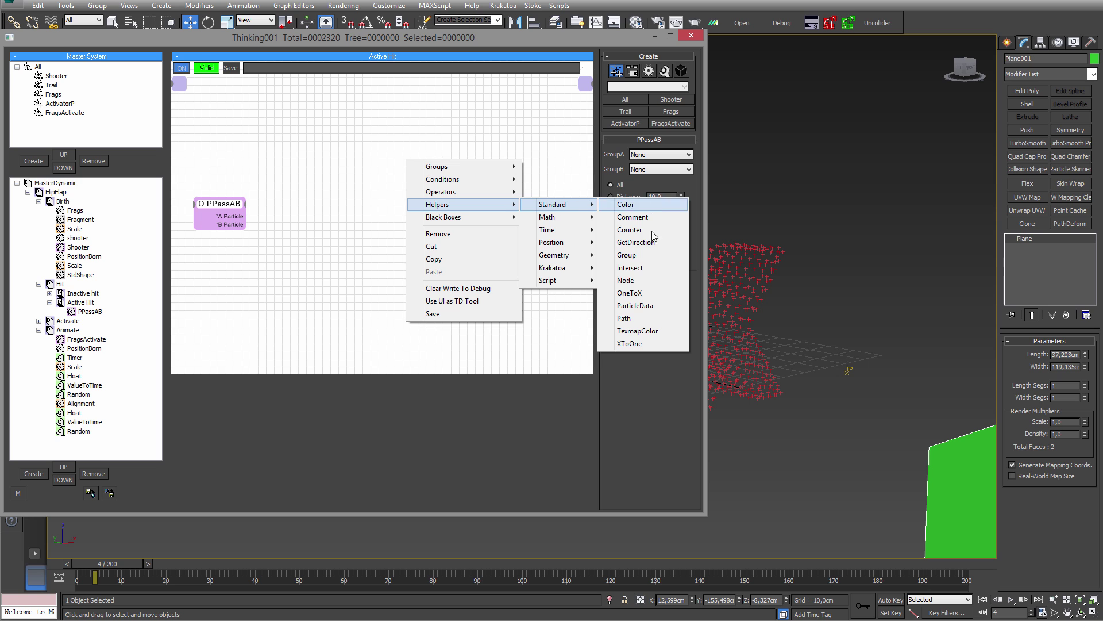
pyautogui.click(630, 267)
pyautogui.moveTo(517, 170); pyautogui.dragTo(405, 199)
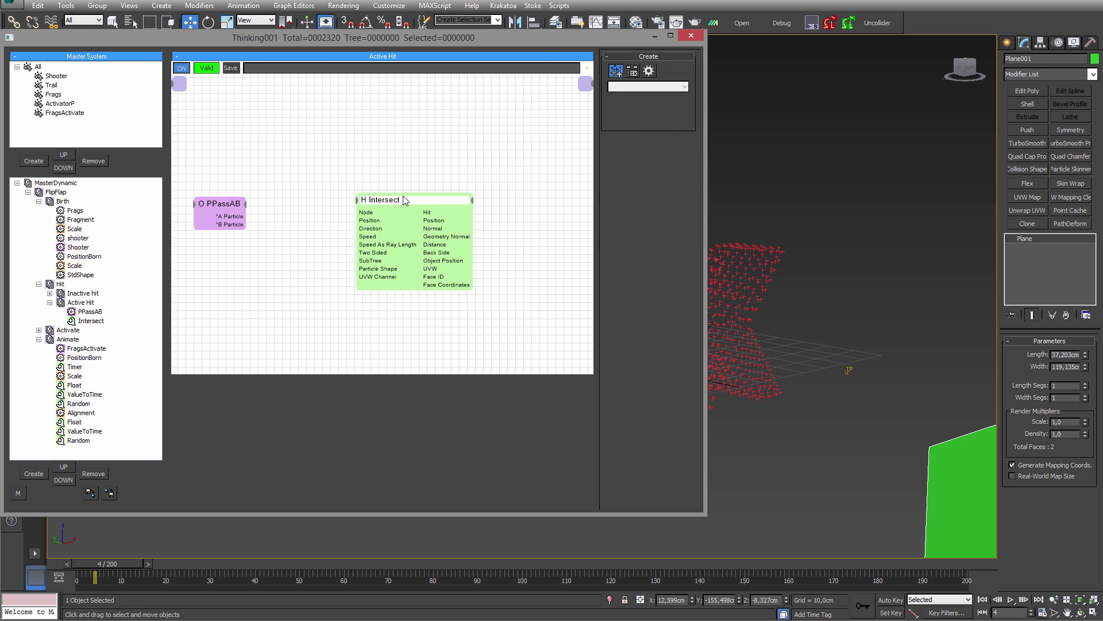
pyautogui.moveTo(308, 240); pyautogui.dragTo(379, 240, button='middle')
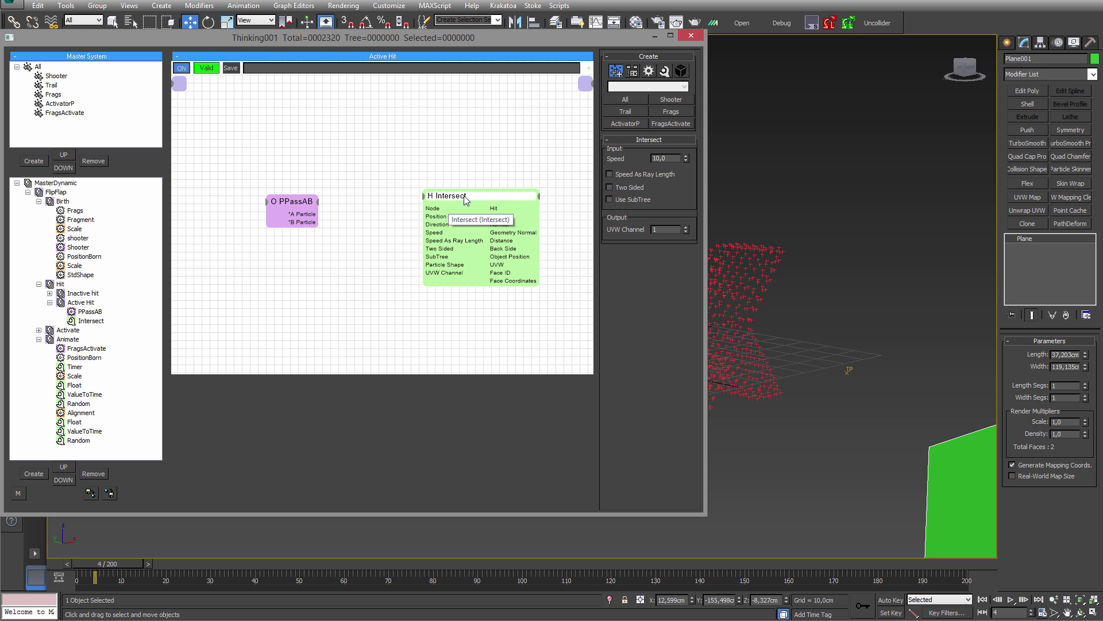
pyautogui.moveTo(464, 195); pyautogui.dragTo(443, 195)
# - Expose the A Position output on PPassAB and set its GroupA to Shooter and GroupB to FragsActivate
pyautogui.click(314, 217)
pyautogui.click(311, 225)
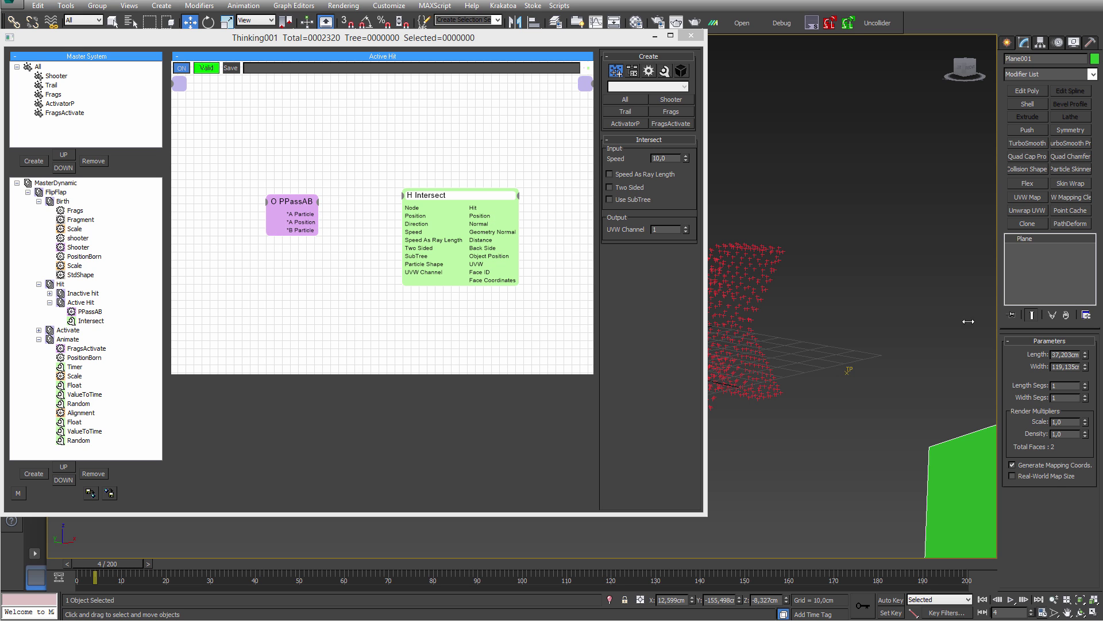
pyautogui.moveTo(297, 201); pyautogui.dragTo(300, 196)
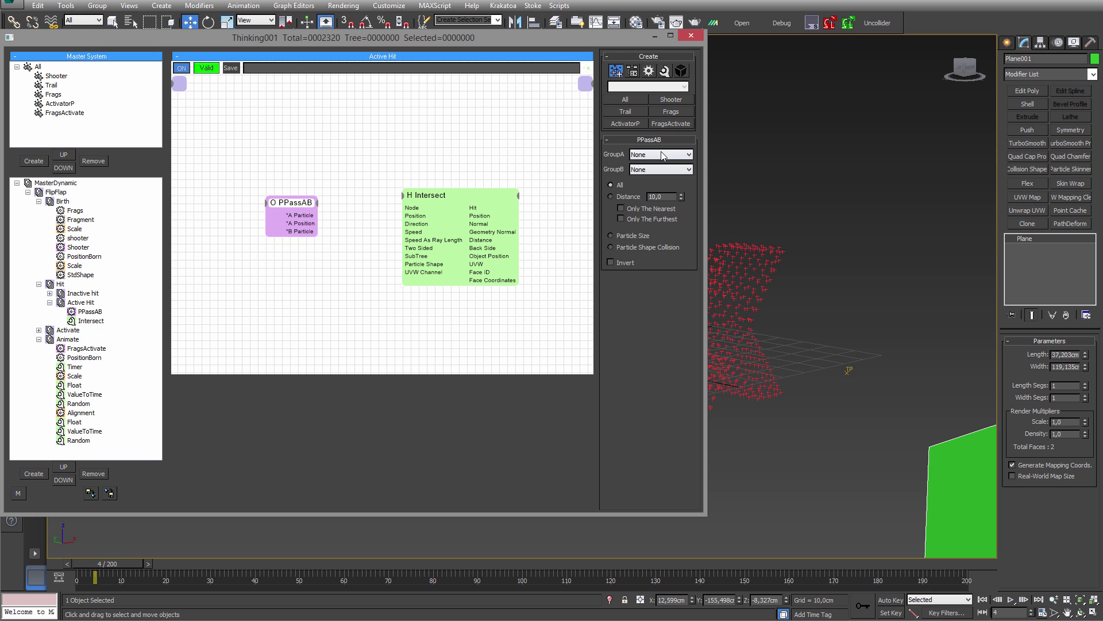
pyautogui.click(661, 154)
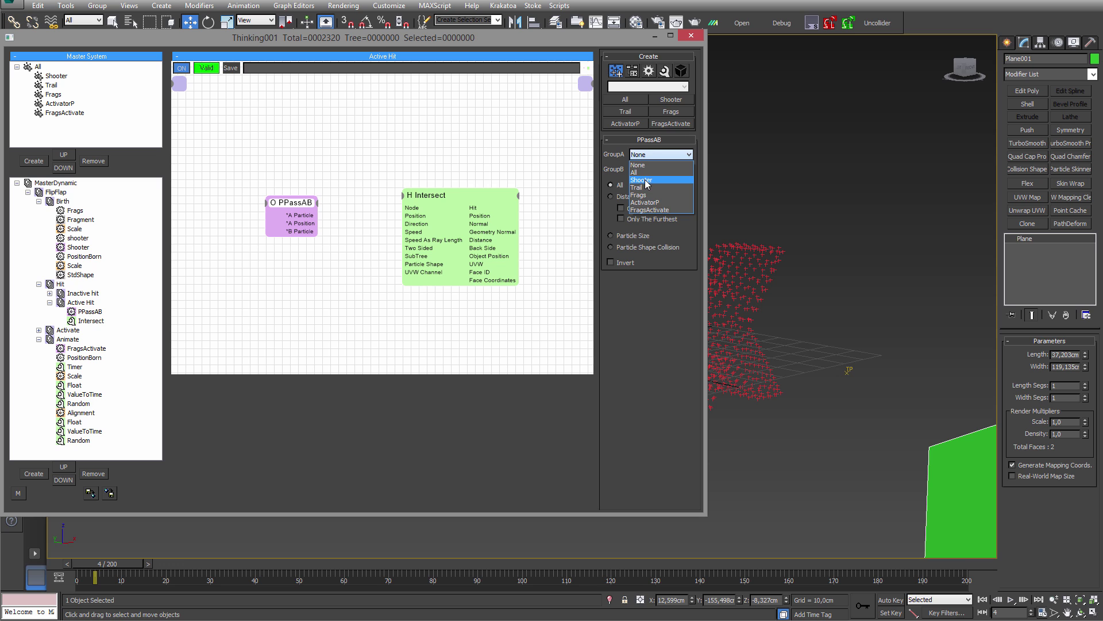
pyautogui.click(644, 180)
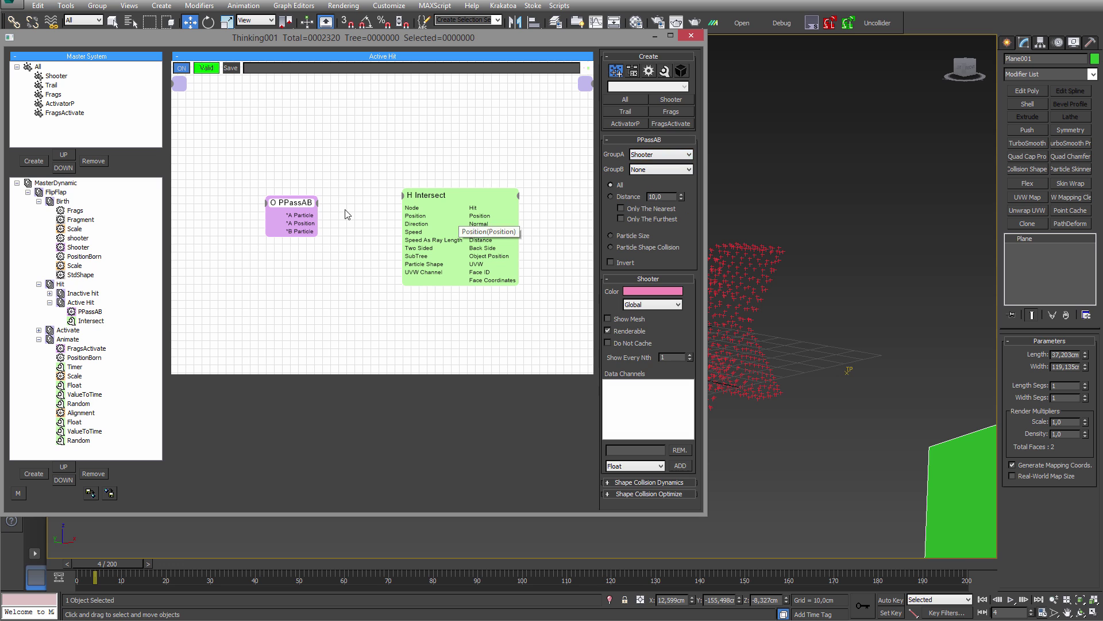
pyautogui.click(648, 171)
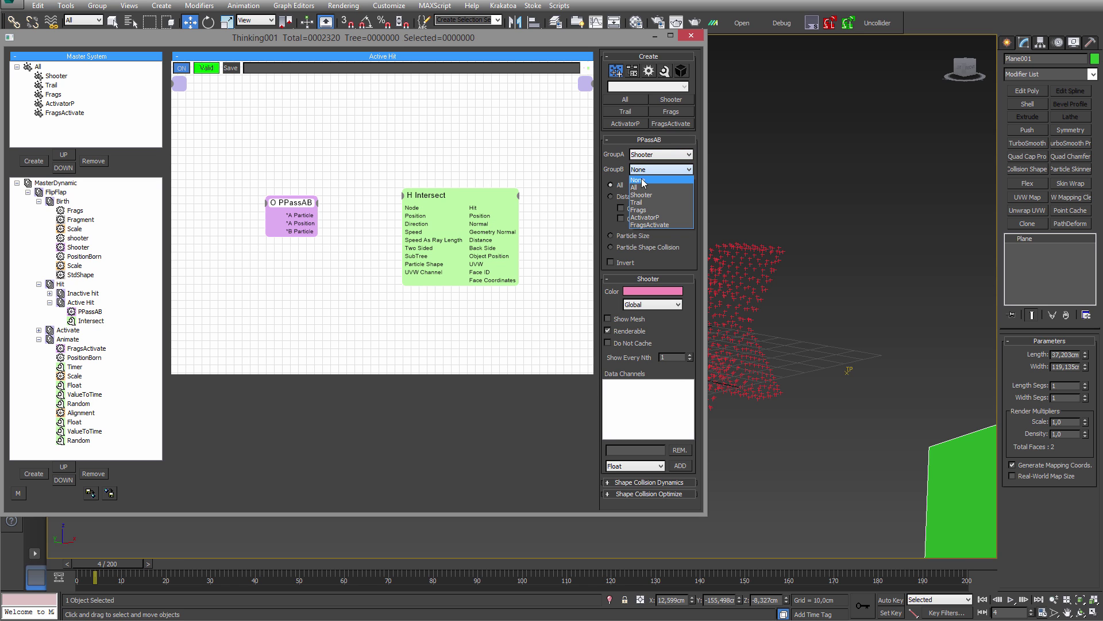
pyautogui.click(641, 223)
# - Wire PPassAB's two A outputs to Intersect's Position and Direction inputs, and its B Particle output to Particle Shape
pyautogui.moveTo(448, 198)
pyautogui.mouseDown()
pyautogui.moveTo(418, 196)
pyautogui.moveTo(434, 197)
pyautogui.mouseUp()
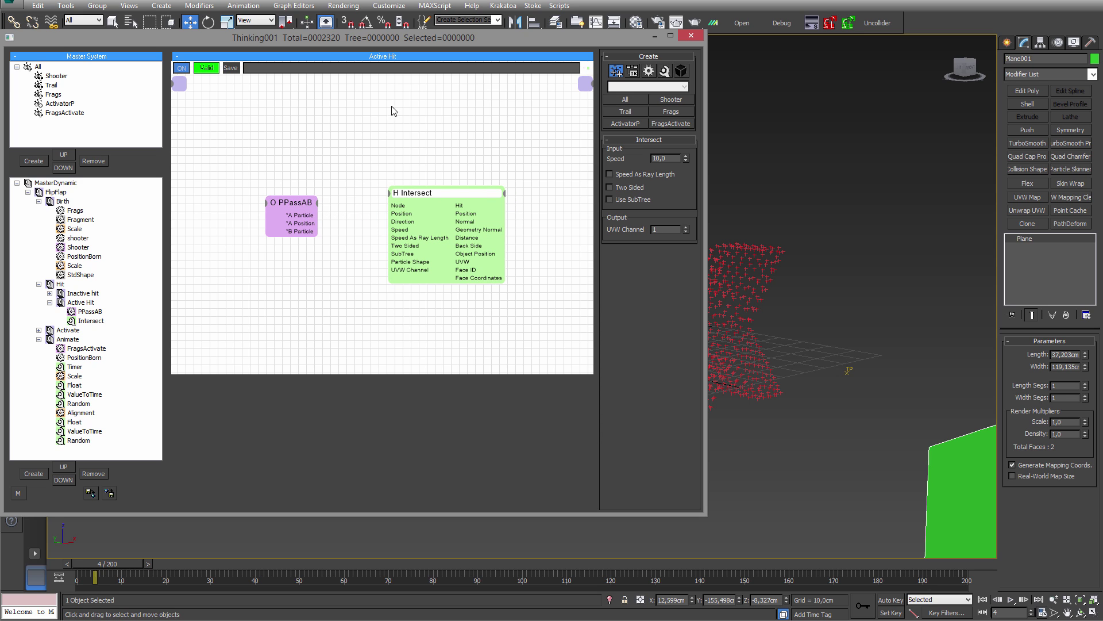
pyautogui.moveTo(380, 201); pyautogui.dragTo(392, 215)
pyautogui.moveTo(300, 202); pyautogui.dragTo(293, 197)
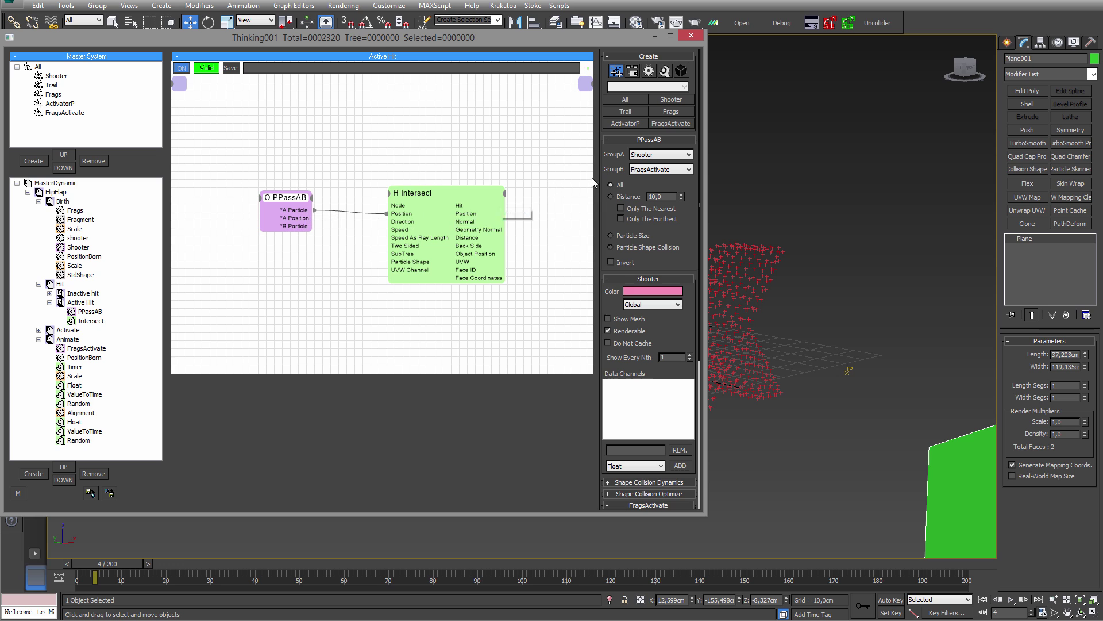
pyautogui.moveTo(439, 198); pyautogui.dragTo(400, 195)
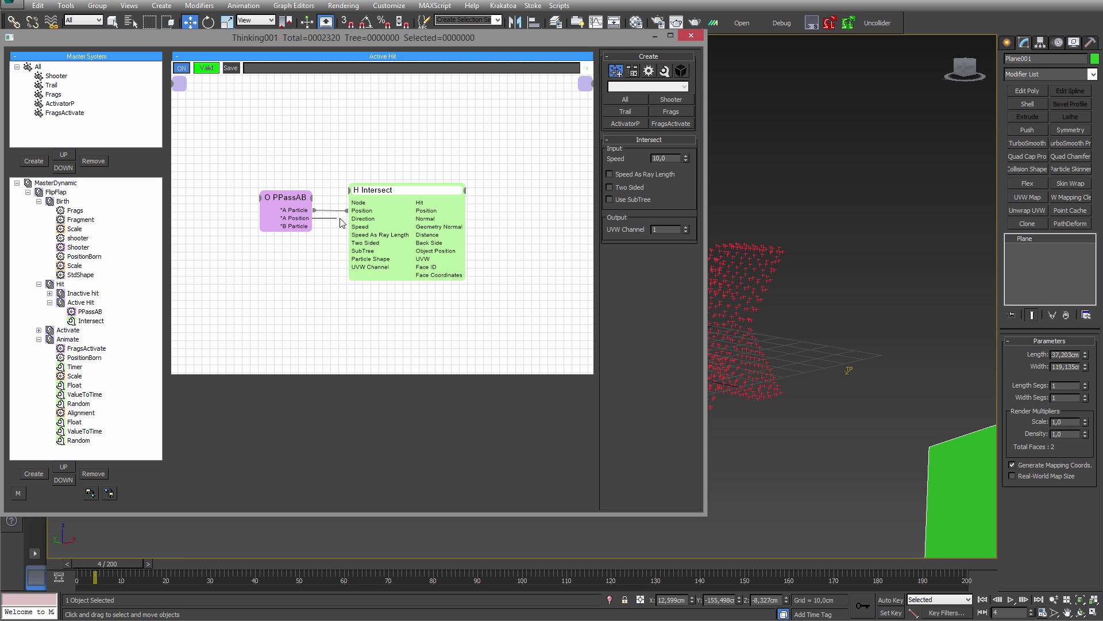
pyautogui.moveTo(343, 223); pyautogui.dragTo(348, 259)
# - Enable Speed As Ray Length on Intersect and set its Speed to 30,0
pyautogui.click(259, 198)
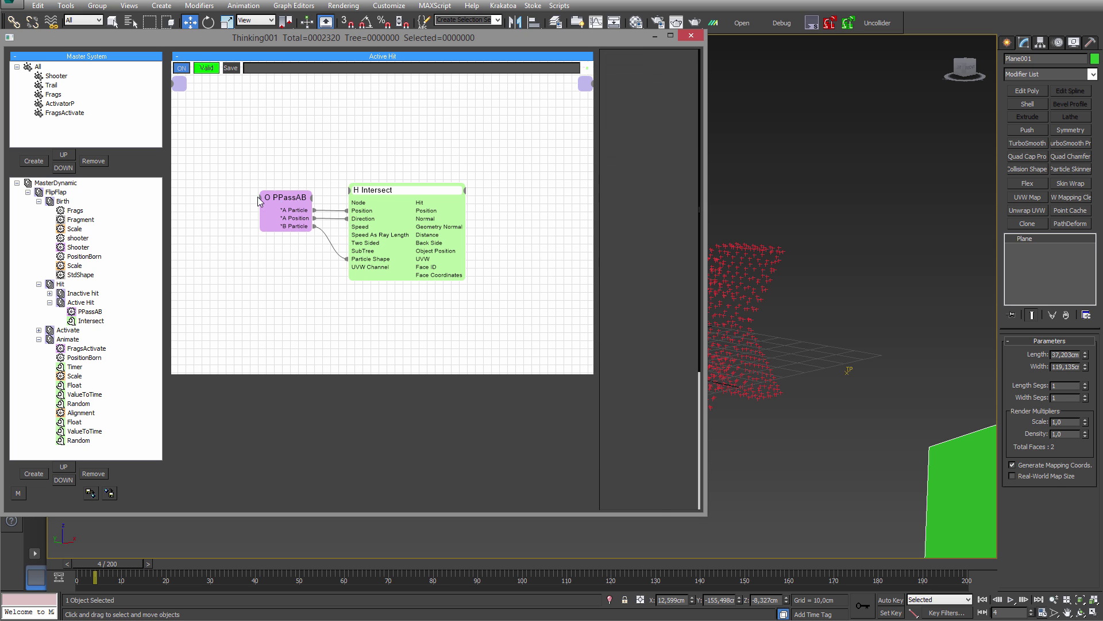
pyautogui.moveTo(258, 197); pyautogui.dragTo(257, 198)
pyautogui.moveTo(396, 188); pyautogui.dragTo(373, 189)
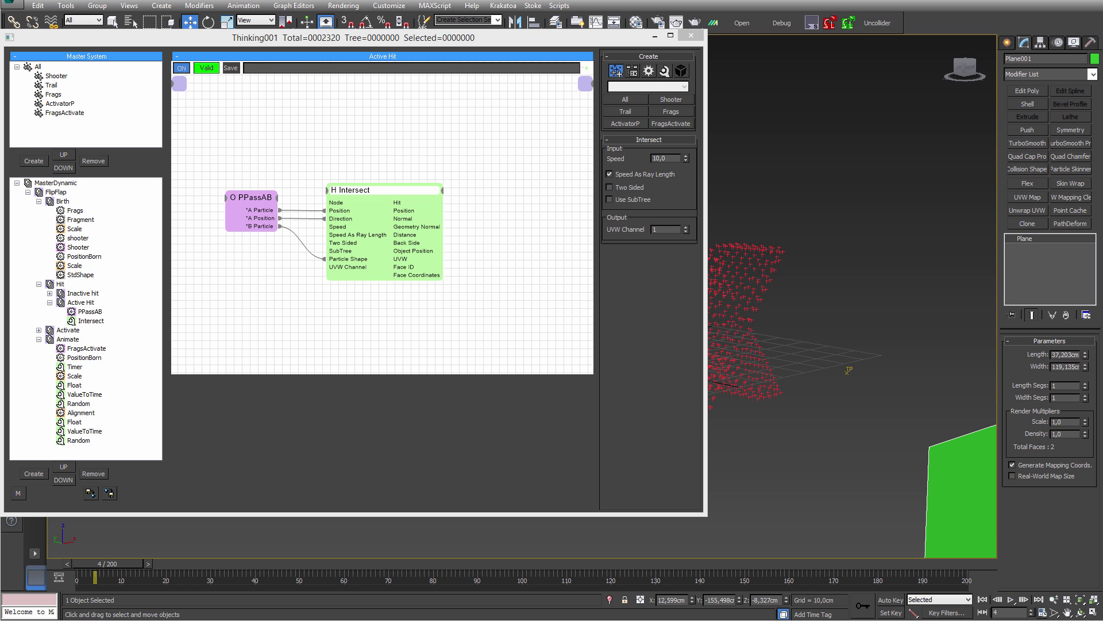
pyautogui.click(608, 173)
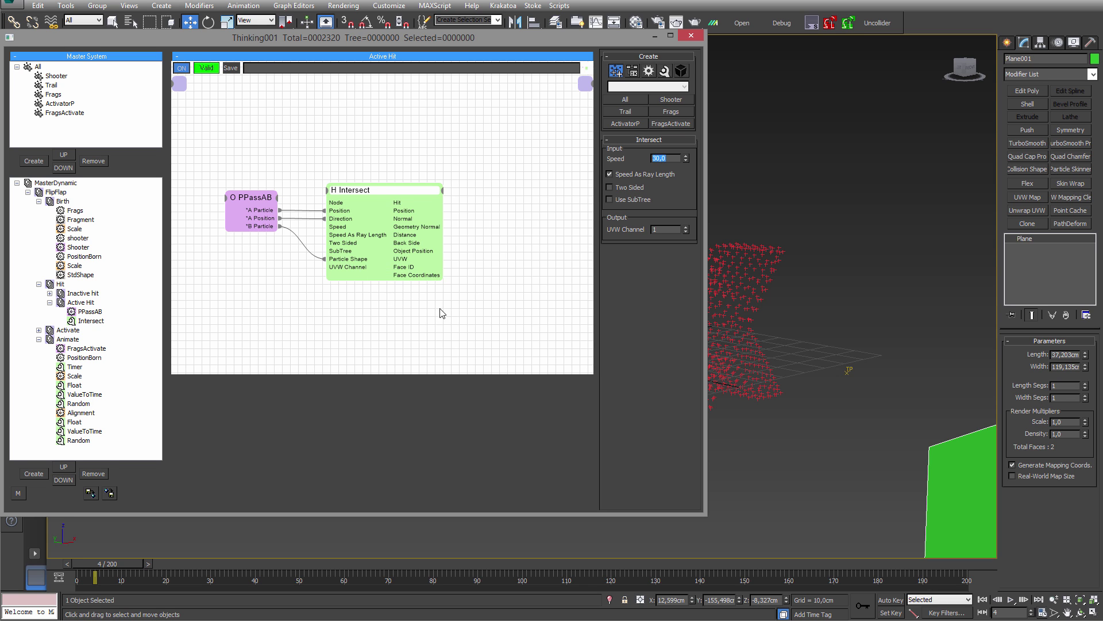
# - Move PPassAB and Intersect closer together to free up space in the Active Hit network
pyautogui.moveTo(440, 308); pyautogui.dragTo(412, 294, button='middle')
pyautogui.rightClick(470, 154)
pyautogui.click(457, 135)
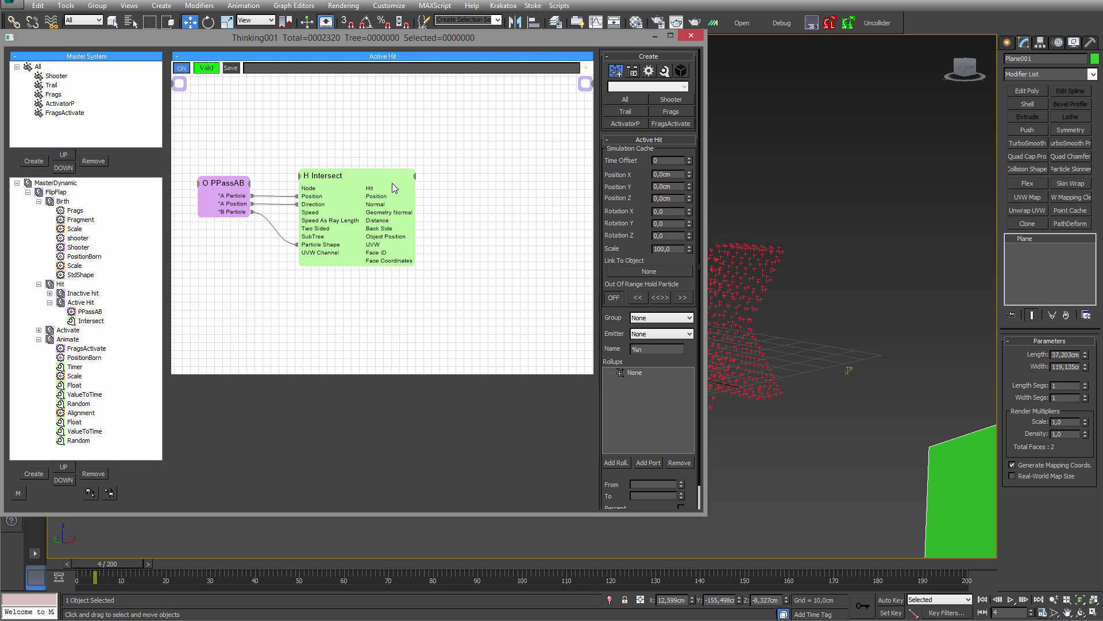
pyautogui.moveTo(352, 175)
pyautogui.mouseDown()
pyautogui.moveTo(332, 179)
pyautogui.moveTo(341, 177)
pyautogui.mouseUp()
pyautogui.moveTo(222, 181); pyautogui.dragTo(201, 183)
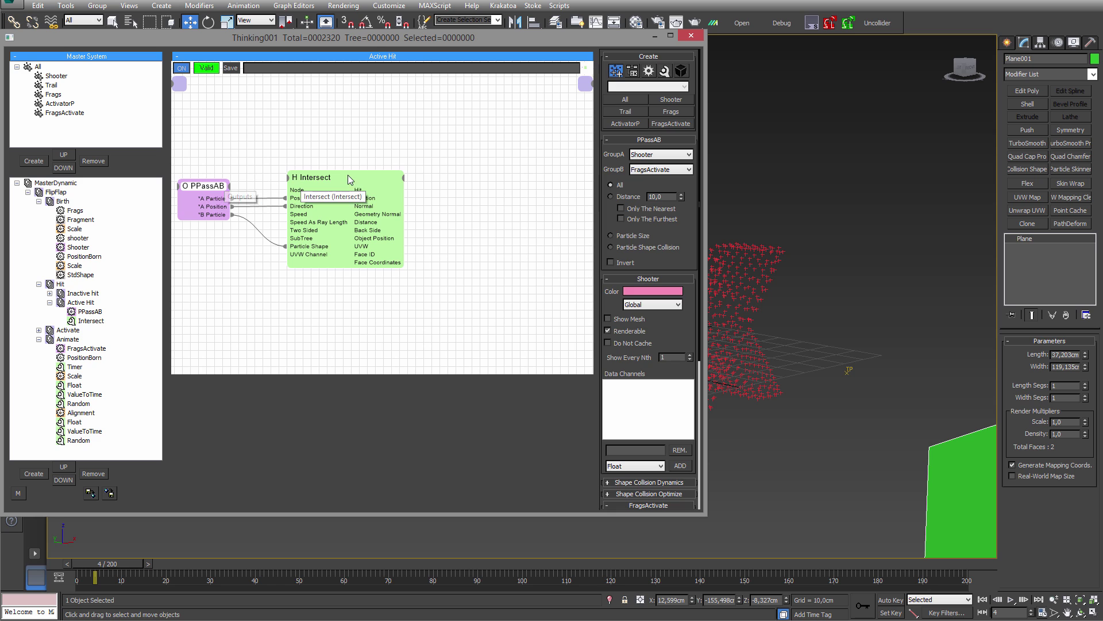
pyautogui.moveTo(349, 180); pyautogui.dragTo(318, 180)
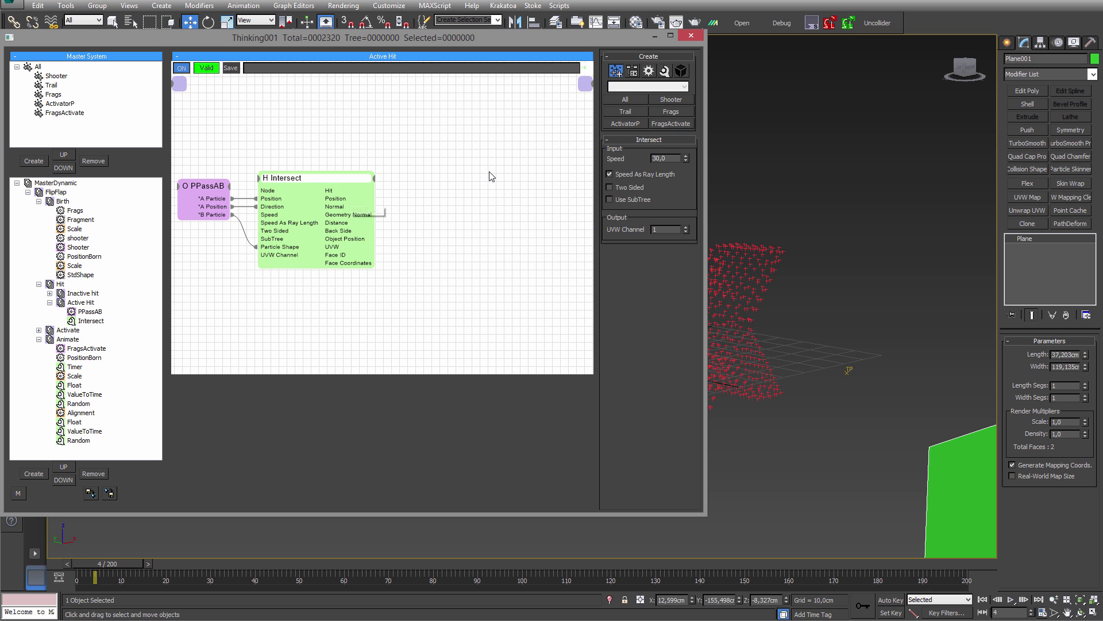
# - Scrub the animation to frame 38 and examine the shooter particles relative to the letter fragments
pyautogui.click(214, 186)
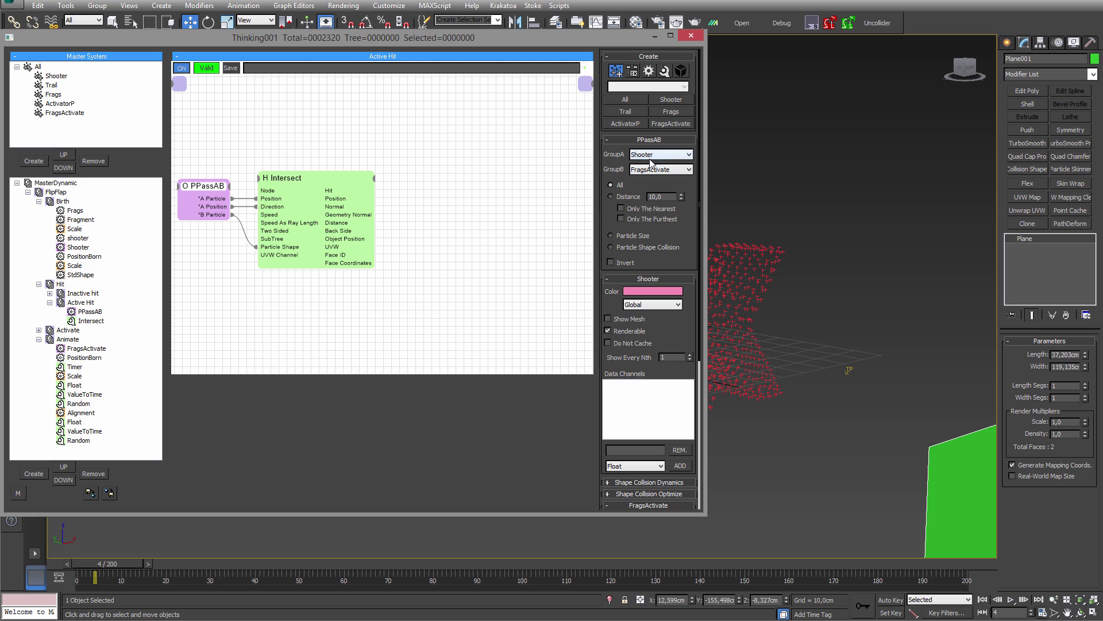
pyautogui.moveTo(918, 454); pyautogui.dragTo(810, 416, button='middle')
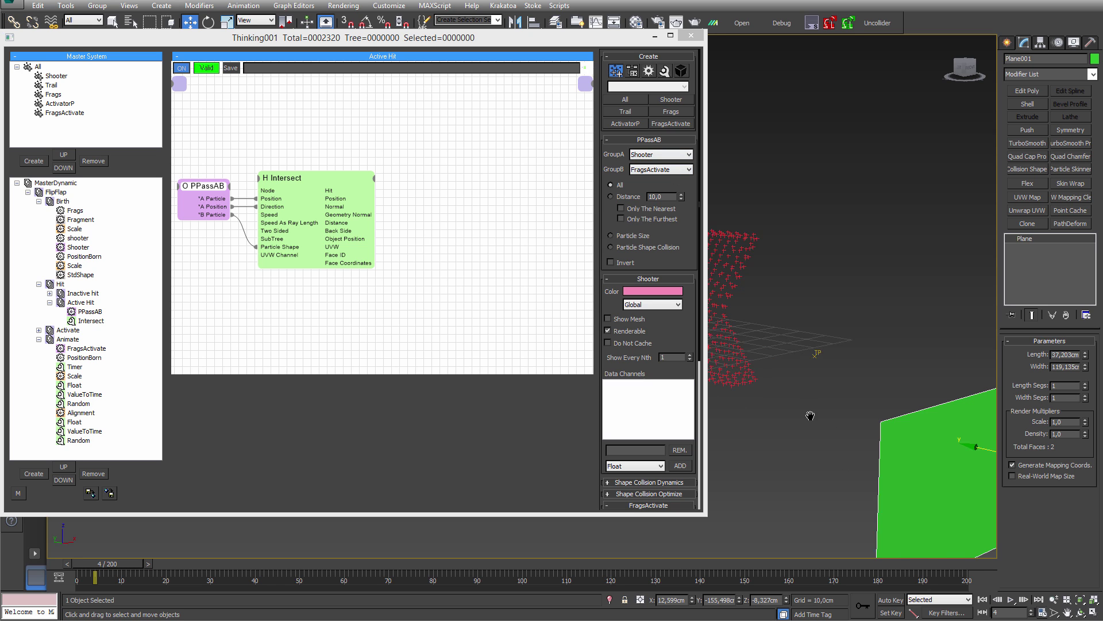
pyautogui.scroll(-3, 810, 416)
pyautogui.moveTo(98, 567); pyautogui.dragTo(243, 566)
pyautogui.moveTo(215, 209); pyautogui.dragTo(212, 211)
pyautogui.moveTo(787, 386); pyautogui.dragTo(956, 395, button='middle')
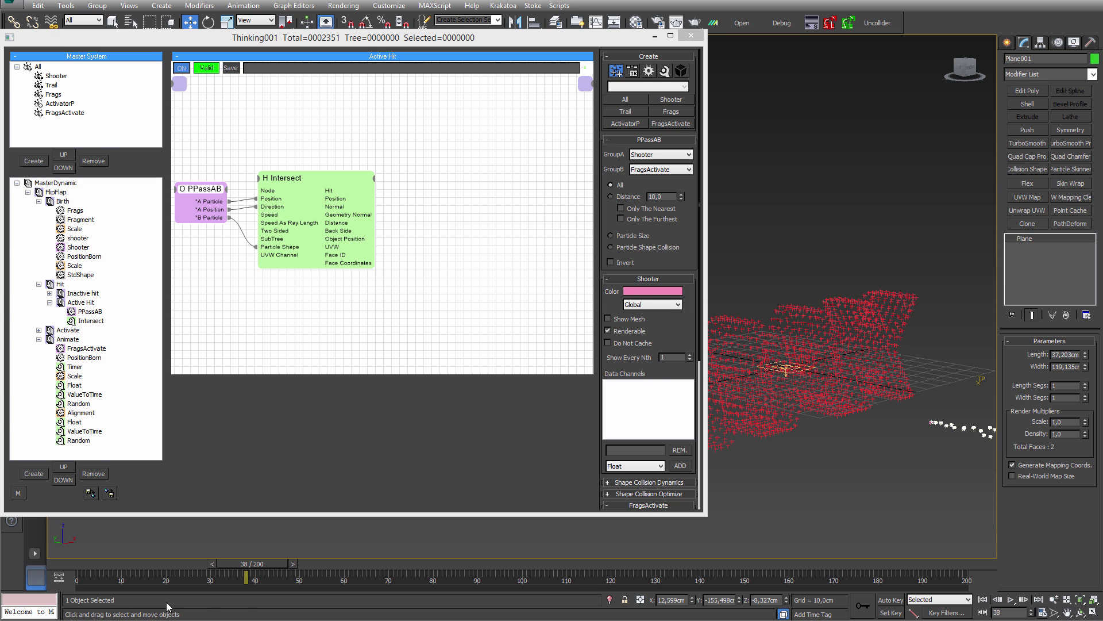
pyautogui.moveTo(226, 565); pyautogui.dragTo(251, 569)
pyautogui.moveTo(505, 174); pyautogui.dragTo(471, 198, button='middle')
pyautogui.rightClick(430, 178)
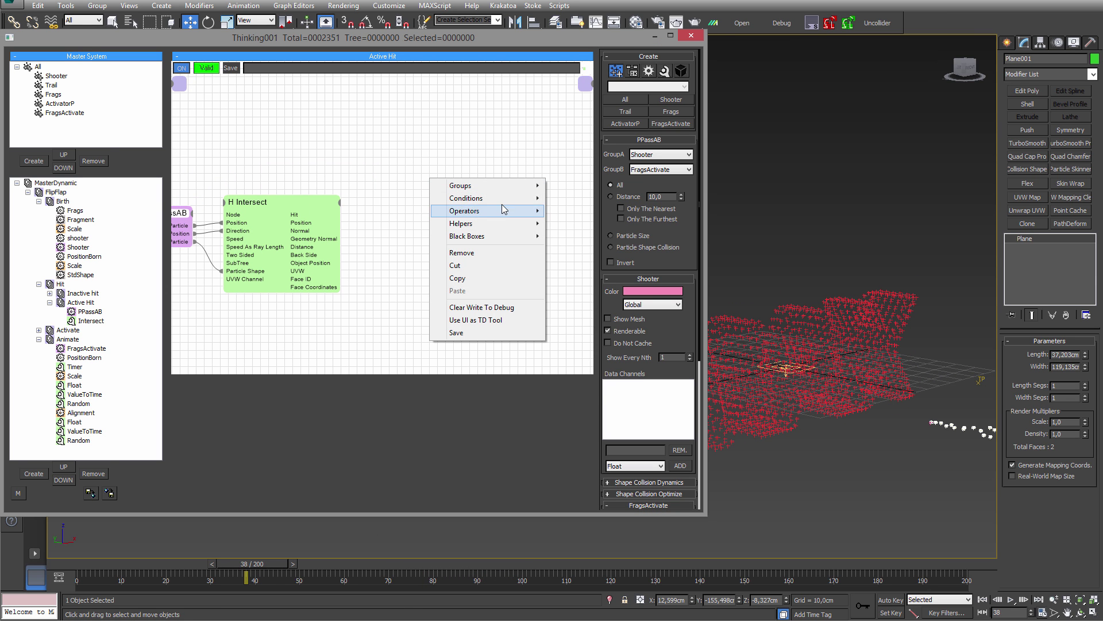
pyautogui.moveTo(511, 210)
pyautogui.moveTo(598, 211)
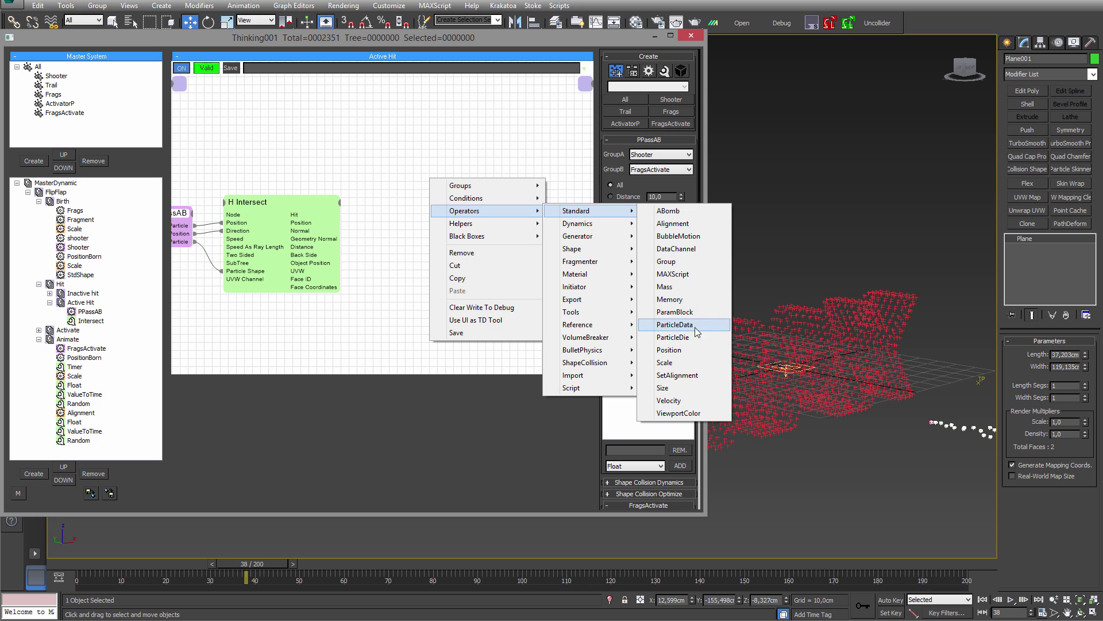
pyautogui.click(676, 325)
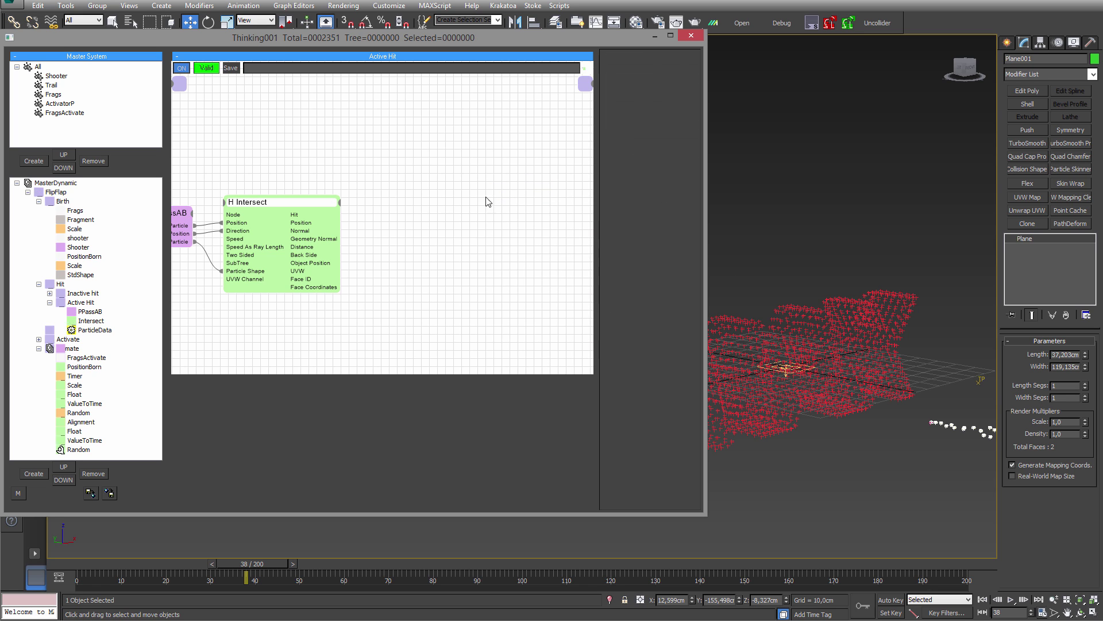
# - Add a standard ParticleDie operator to the Active Hit network
pyautogui.rightClick(382, 189)
pyautogui.moveTo(446, 225)
pyautogui.moveTo(565, 220)
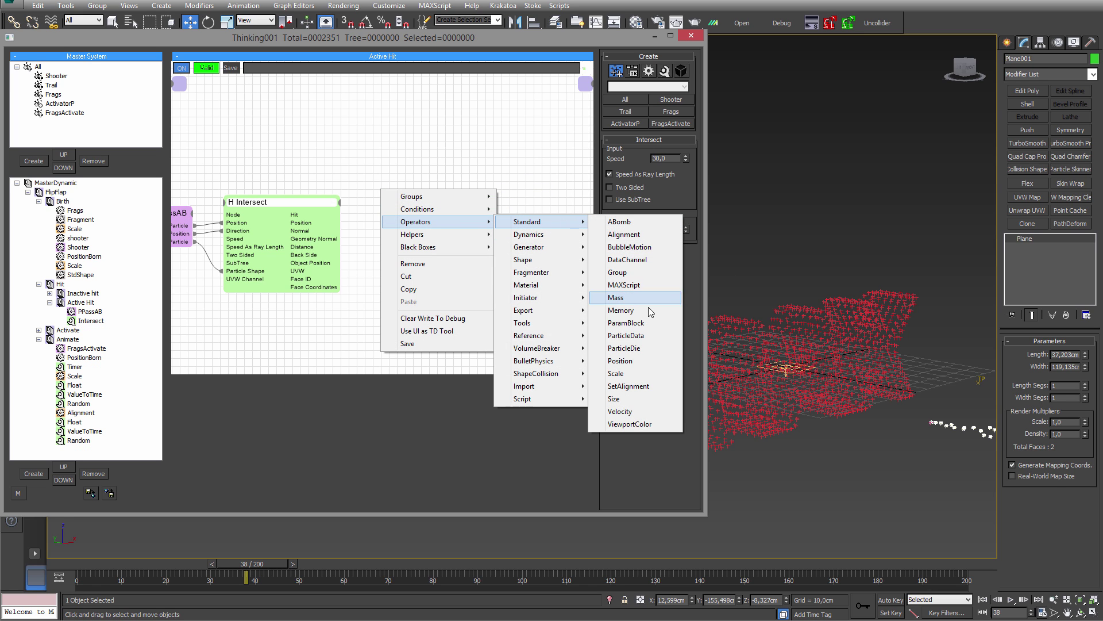
pyautogui.click(624, 348)
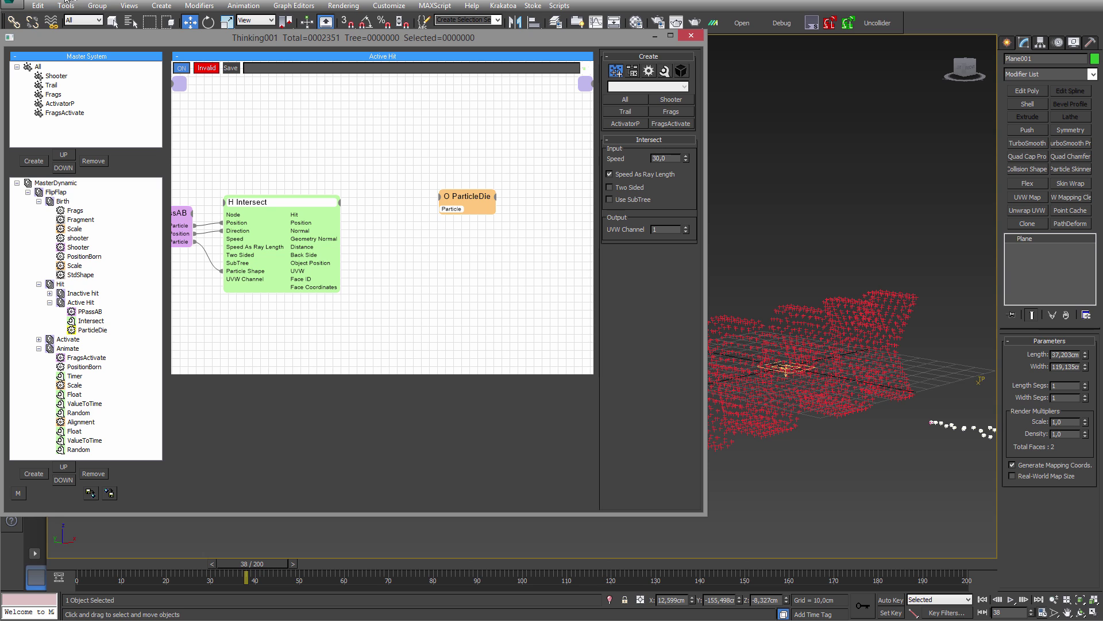
pyautogui.click(66, 0)
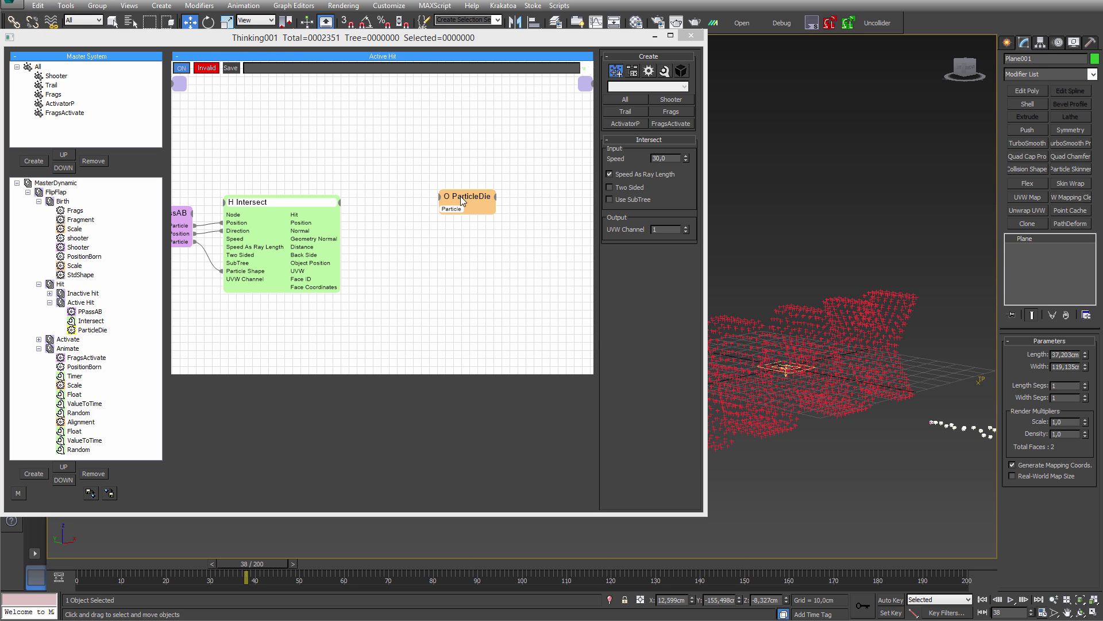
# - Wire Intersect's Hit output to ParticleDie's ON input and PPassAB's A Particle output to its Particle input
pyautogui.moveTo(461, 198); pyautogui.dragTo(312, 216)
pyautogui.click(463, 212)
pyautogui.click(453, 221)
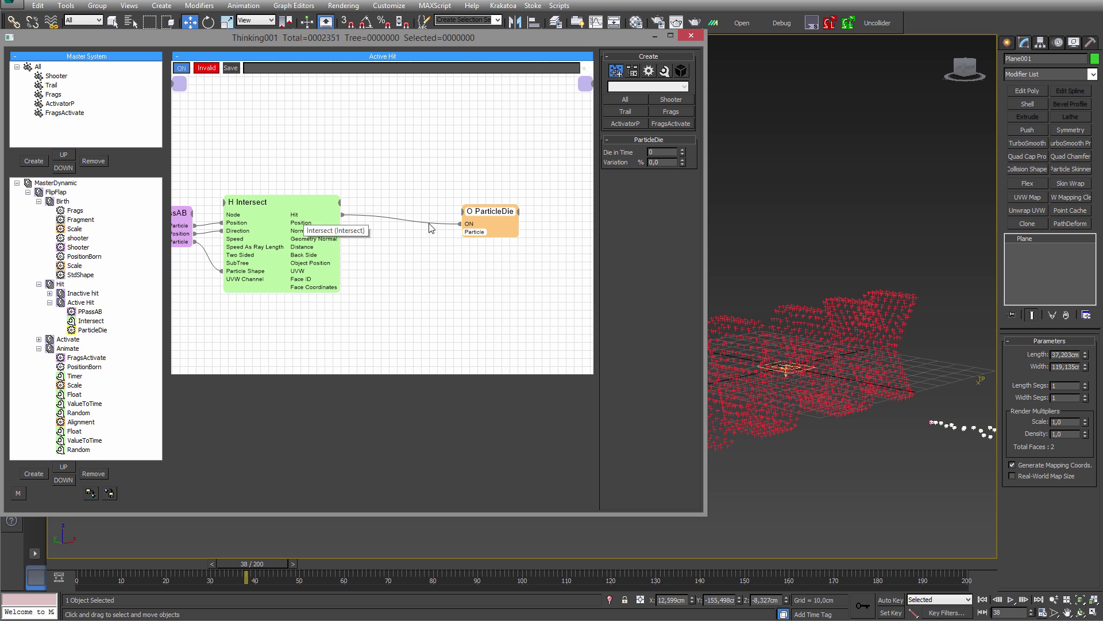
pyautogui.moveTo(486, 213); pyautogui.dragTo(486, 210)
pyautogui.moveTo(363, 222); pyautogui.dragTo(421, 217, button='middle')
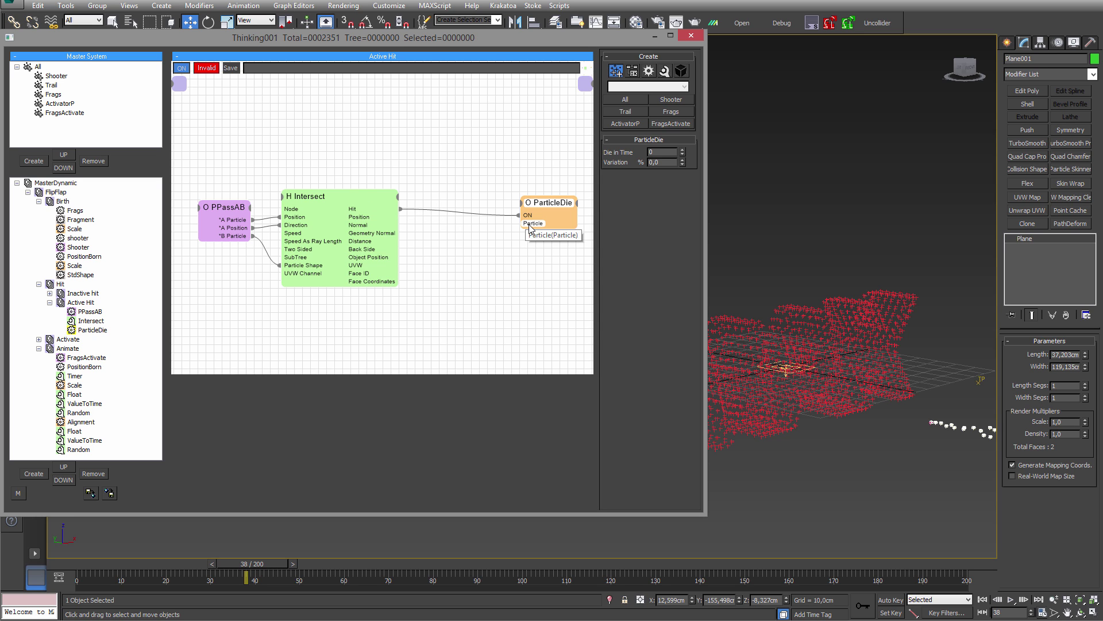
pyautogui.moveTo(507, 224); pyautogui.dragTo(205, 225)
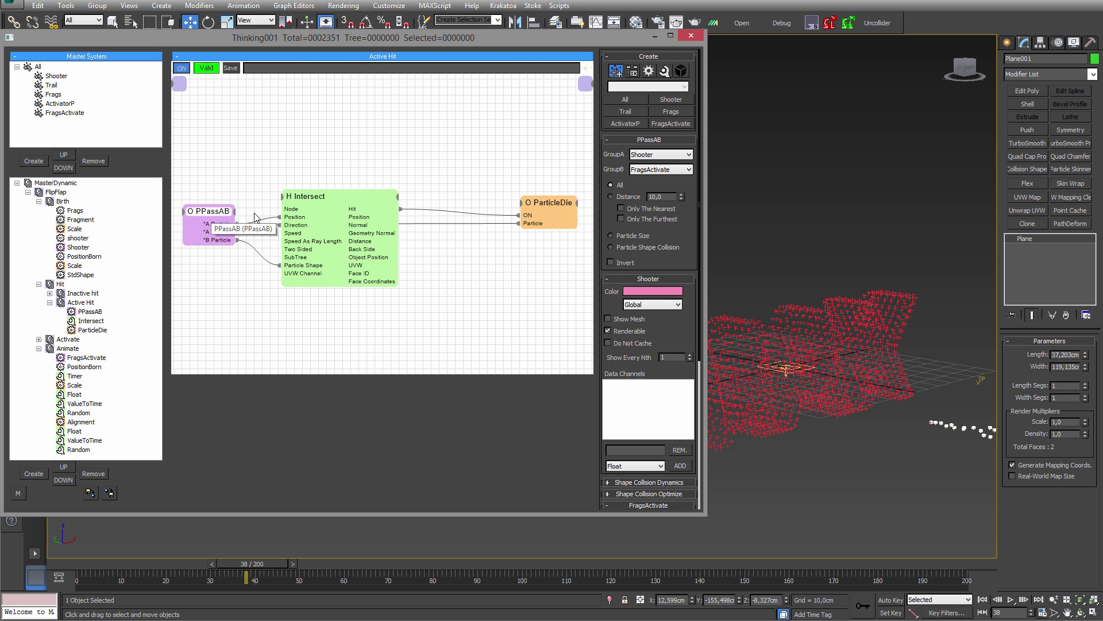
# - Rearrange the PPassAB, Intersect and ParticleDie nodes so their connections are easy to read
pyautogui.moveTo(508, 255); pyautogui.dragTo(480, 242, button='middle')
pyautogui.moveTo(507, 200); pyautogui.dragTo(515, 178)
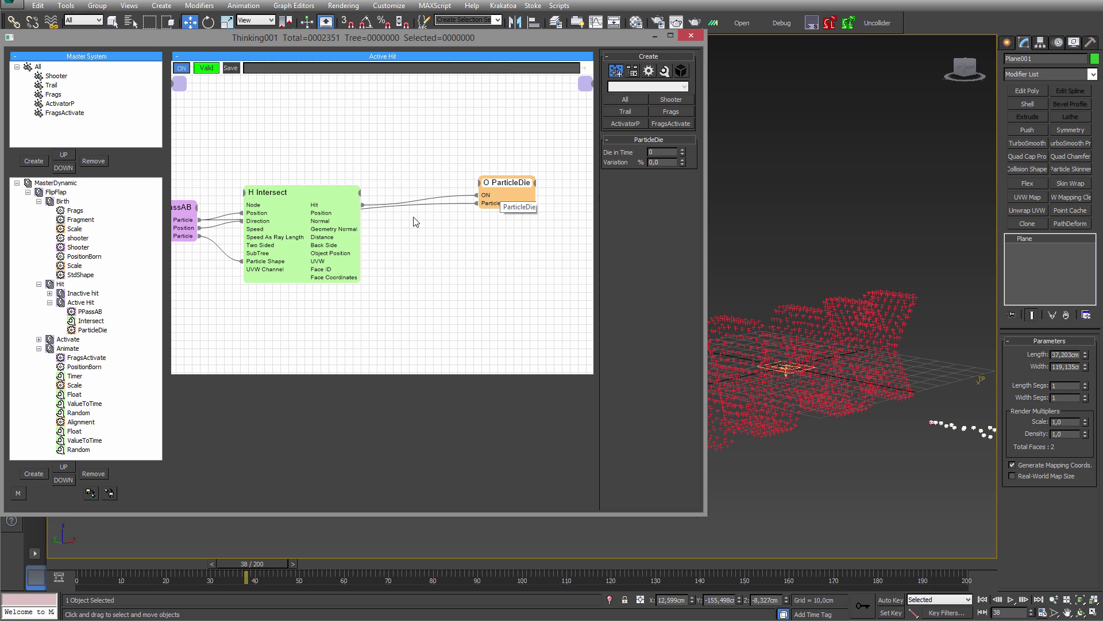
pyautogui.moveTo(422, 217); pyautogui.dragTo(493, 220, button='middle')
pyautogui.moveTo(254, 210)
pyautogui.mouseDown()
pyautogui.moveTo(253, 192)
pyautogui.moveTo(245, 203)
pyautogui.mouseUp()
pyautogui.moveTo(512, 228); pyautogui.dragTo(435, 202, button='middle')
pyautogui.moveTo(498, 161); pyautogui.dragTo(503, 177)
pyautogui.moveTo(298, 172); pyautogui.dragTo(299, 165)
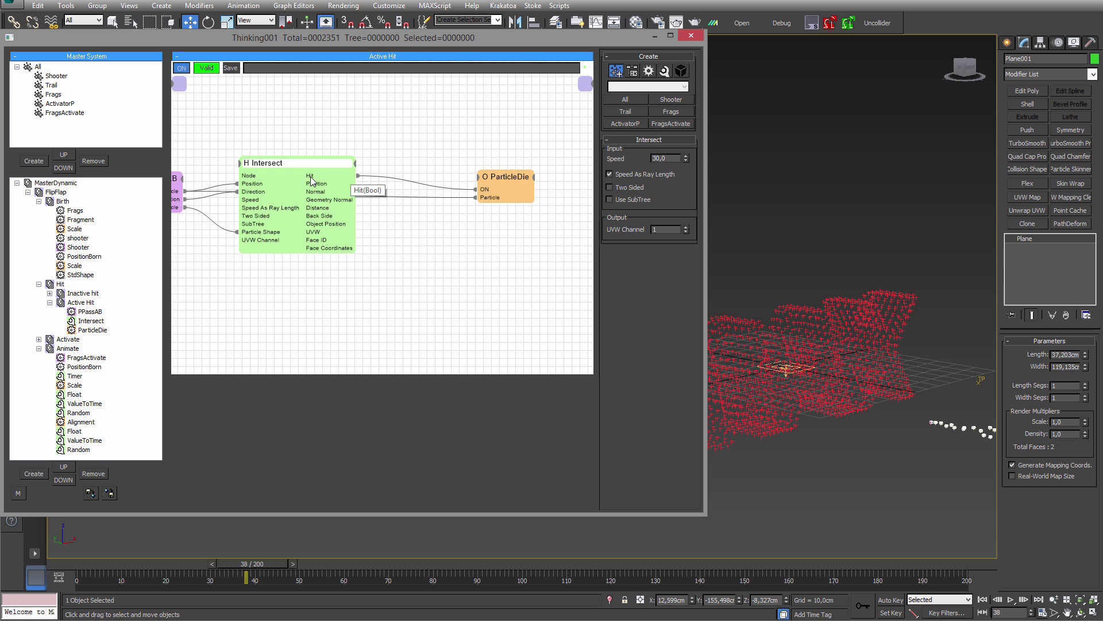
pyautogui.moveTo(515, 177)
pyautogui.mouseDown()
pyautogui.moveTo(489, 176)
pyautogui.moveTo(501, 175)
pyautogui.mouseUp()
# - Scrub the animation to about frame 170 to check the particle hits, and return to frame 0
pyautogui.moveTo(75, 561); pyautogui.dragTo(833, 526)
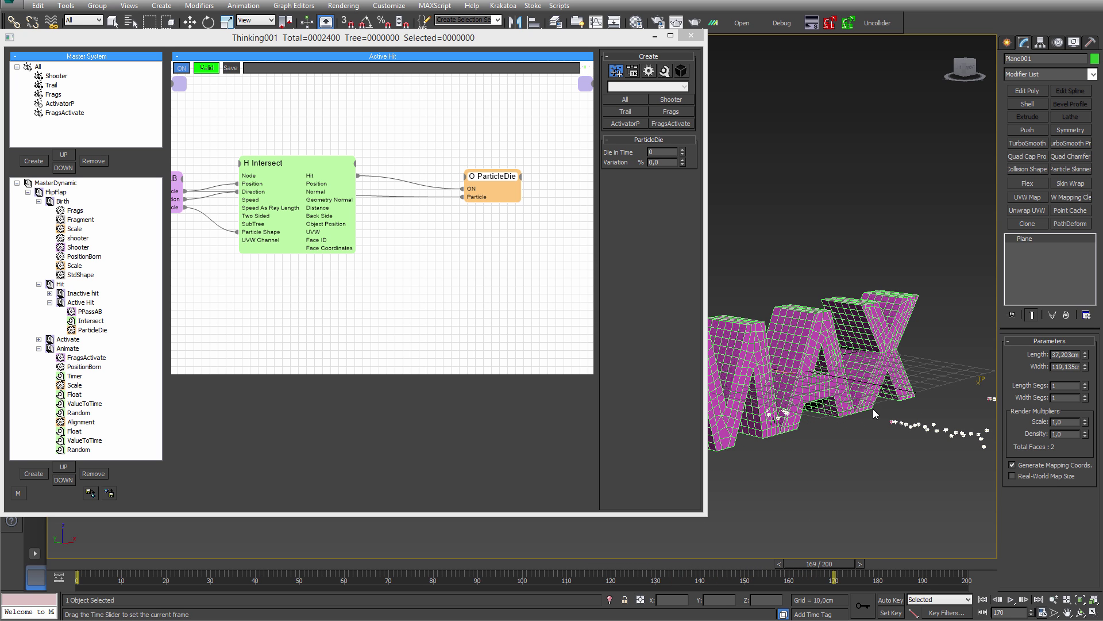
pyautogui.press('w')
pyautogui.click(54, 561)
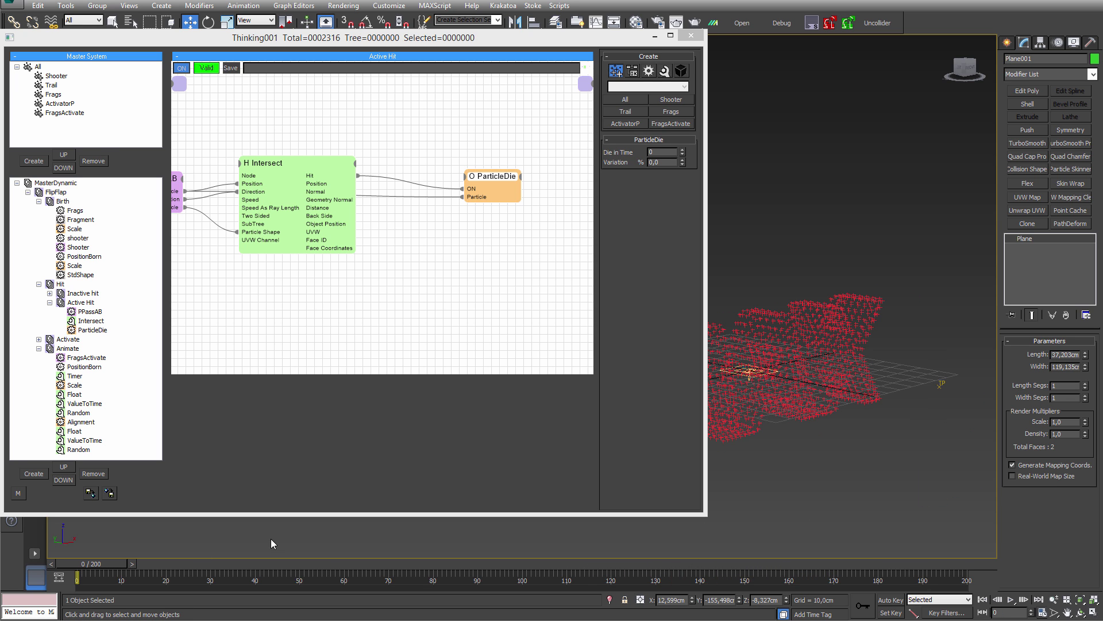
pyautogui.moveTo(835, 445)
pyautogui.keyDown('alt'); pyautogui.mouseDown(button='middle')
pyautogui.moveTo(933, 451)
pyautogui.moveTo(723, 434)
pyautogui.moveTo(877, 429)
pyautogui.mouseUp(button='middle'); pyautogui.keyUp('alt')
# - Add a PositionBorn generator to the Active Hit network and place it below ParticleDie
pyautogui.moveTo(499, 178); pyautogui.dragTo(505, 168)
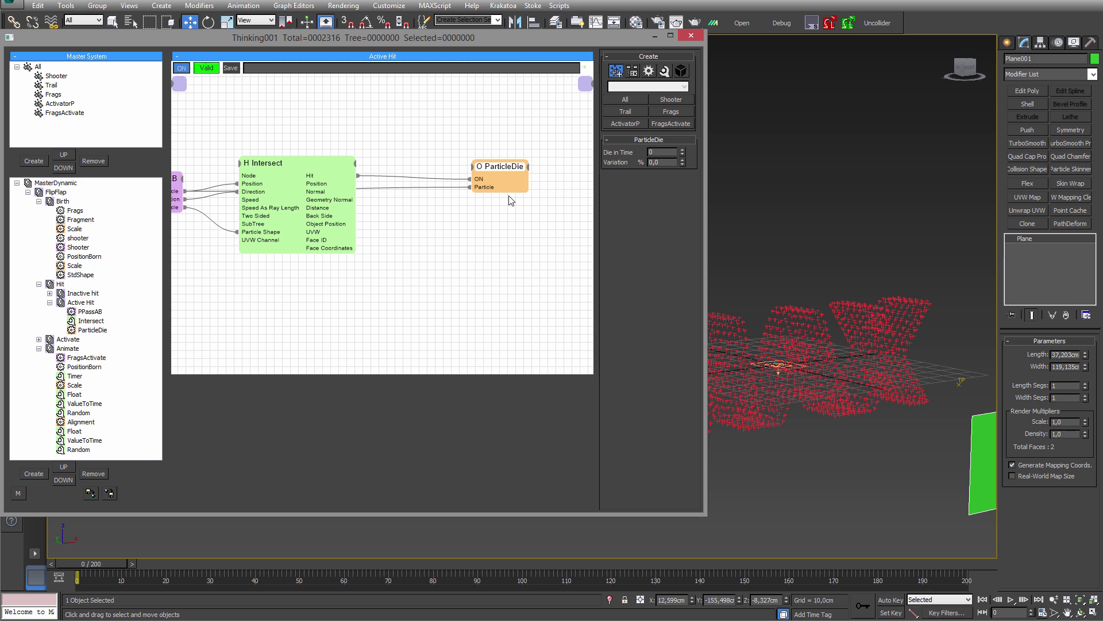
pyautogui.rightClick(458, 247)
pyautogui.moveTo(461, 275)
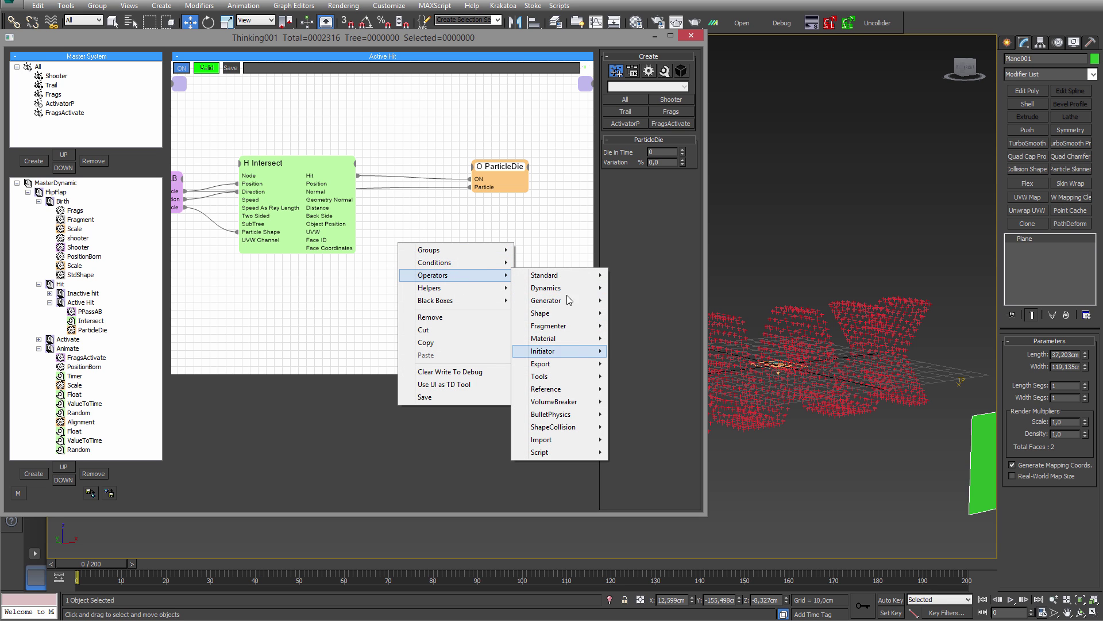
pyautogui.moveTo(575, 300)
pyautogui.click(638, 355)
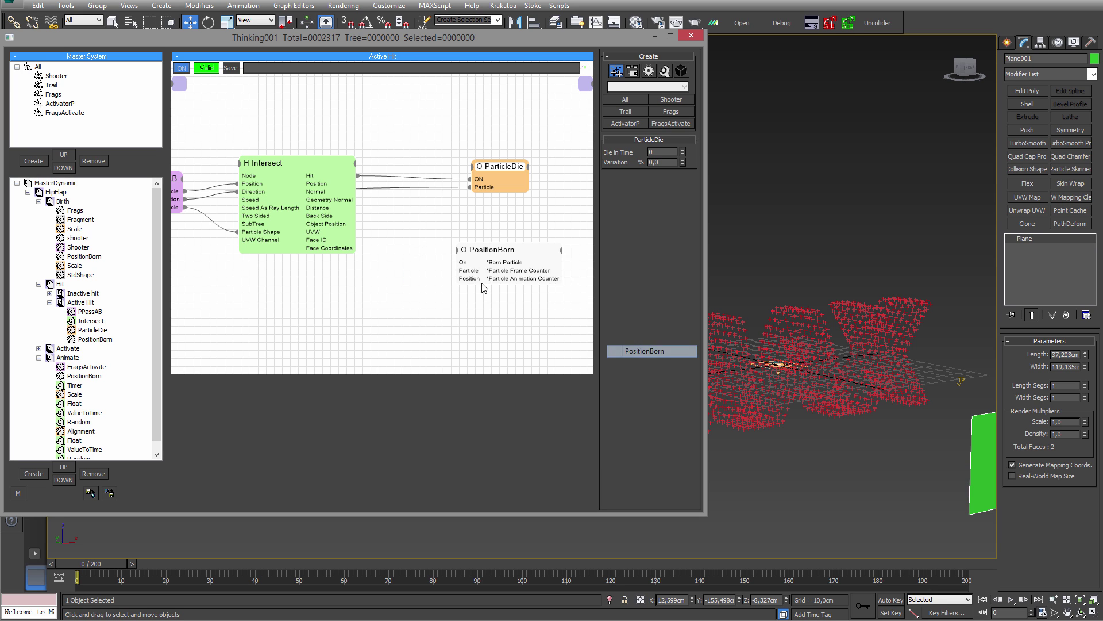
pyautogui.moveTo(493, 265); pyautogui.dragTo(494, 274)
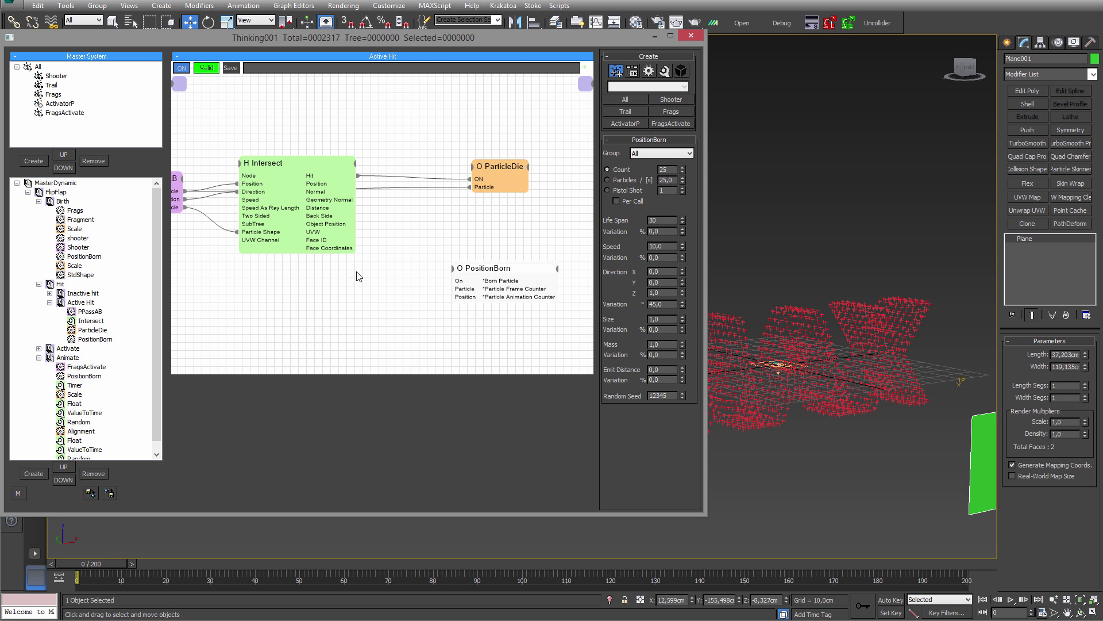
# - Wire Intersect's Hit output to PositionBorn's On input and its Position output to PositionBorn's Position input
pyautogui.moveTo(453, 281); pyautogui.dragTo(321, 174)
pyautogui.moveTo(379, 254); pyautogui.dragTo(321, 185)
pyautogui.moveTo(308, 291); pyautogui.dragTo(370, 298, button='middle')
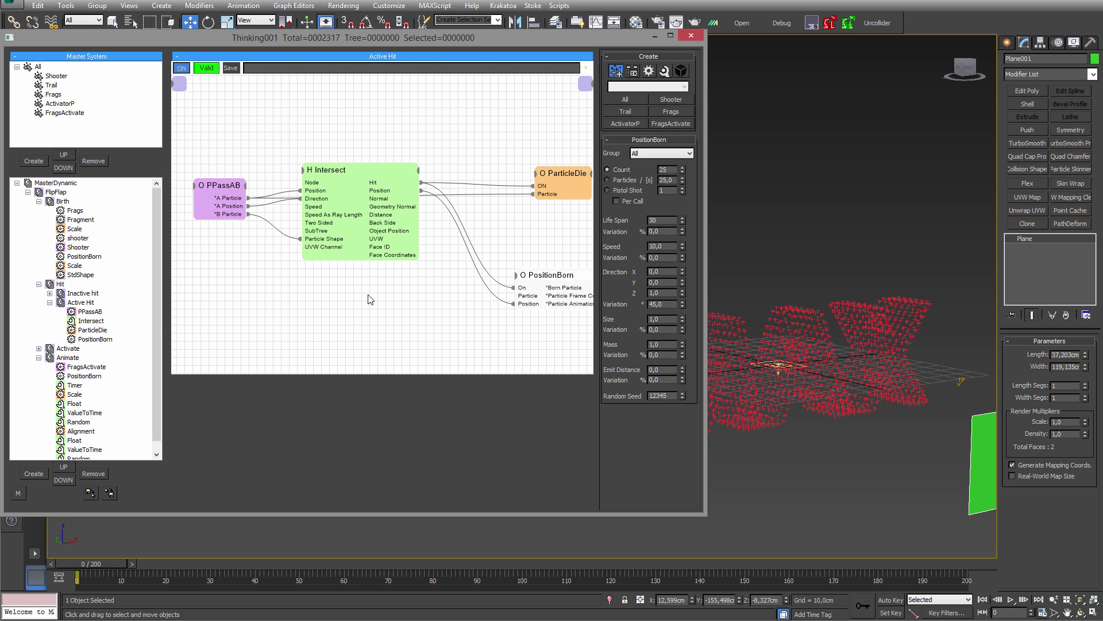
# - Expose the A Velocity output on PPassAB and the Direction input on PositionBorn, and wire them together
pyautogui.click(247, 189)
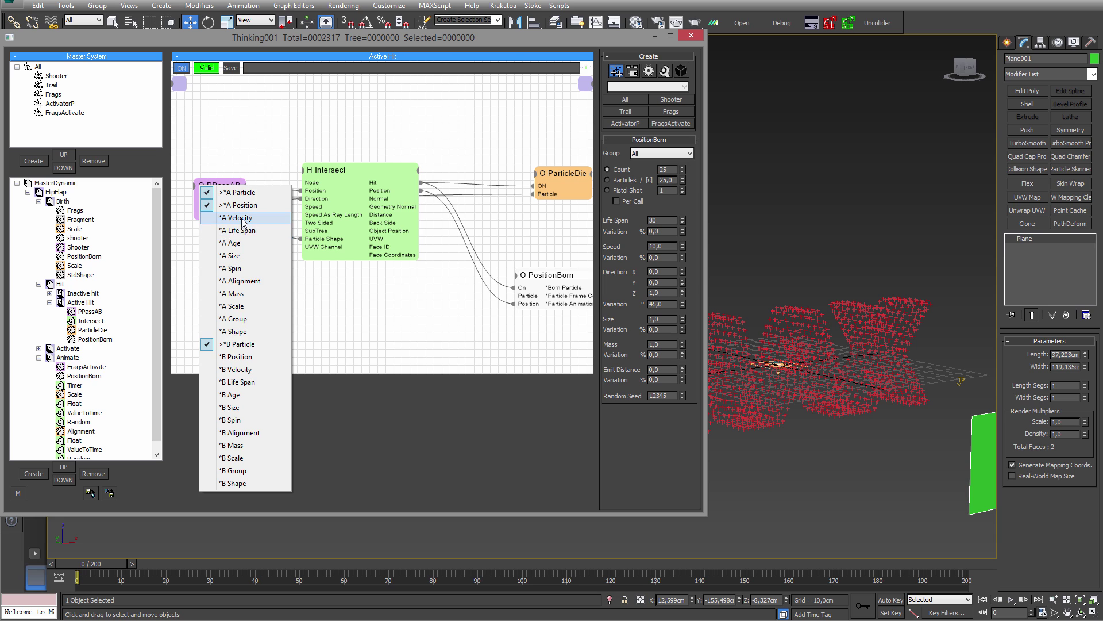
pyautogui.click(240, 217)
pyautogui.click(517, 280)
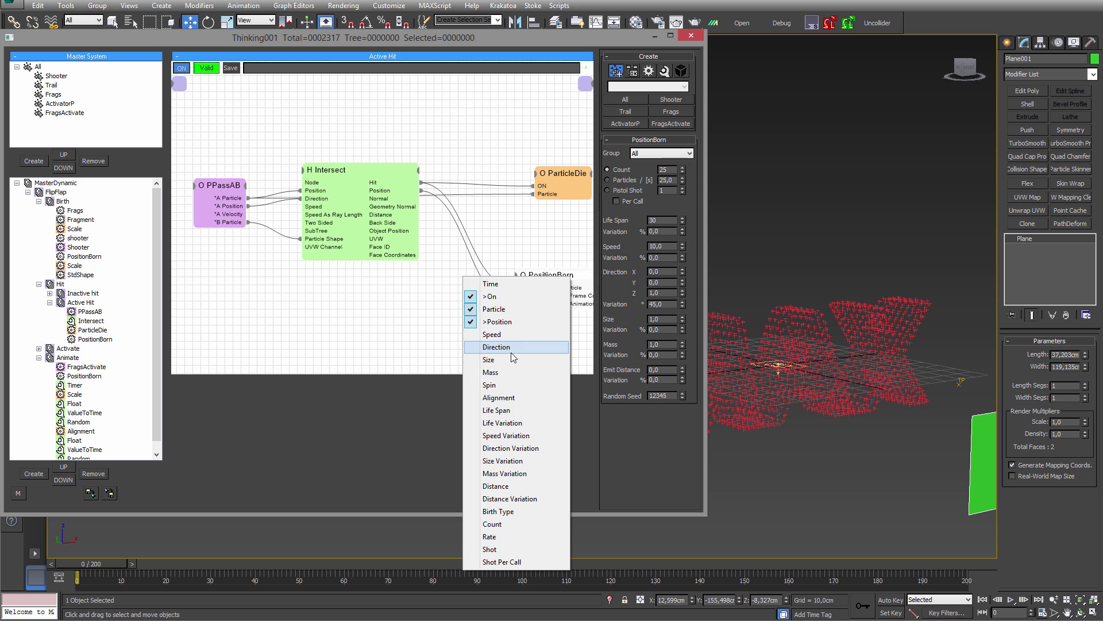
pyautogui.click(515, 347)
pyautogui.moveTo(515, 311); pyautogui.dragTo(215, 188)
# - Set the Speed of the Active Hit network's PositionBorn to -25
pyautogui.moveTo(409, 289); pyautogui.dragTo(341, 270, button='middle')
pyautogui.click(509, 257)
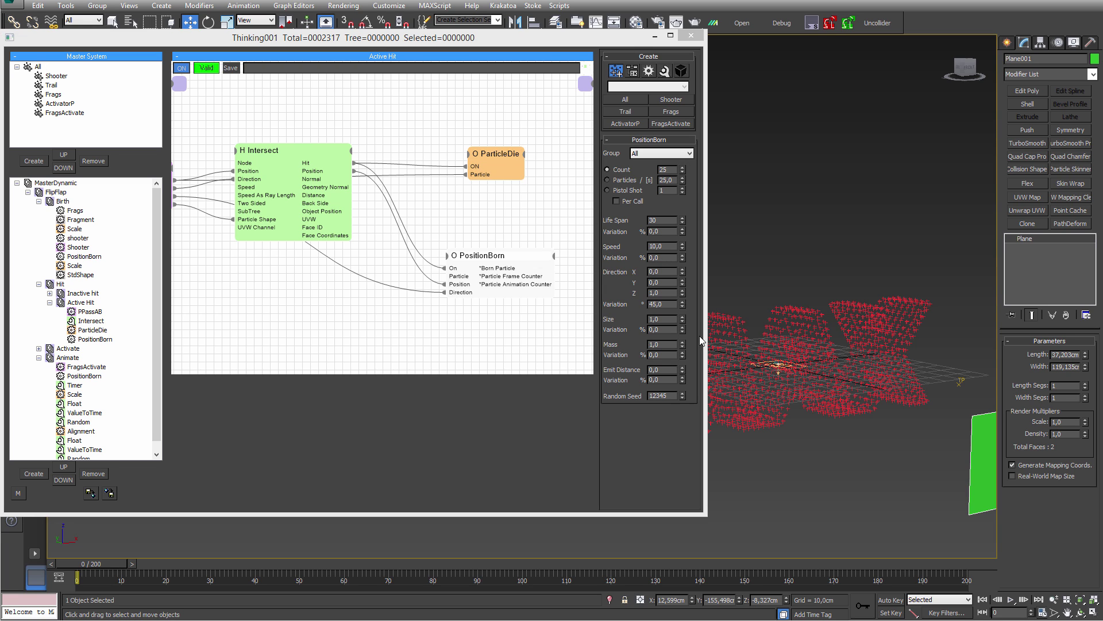
pyautogui.doubleClick(665, 246)
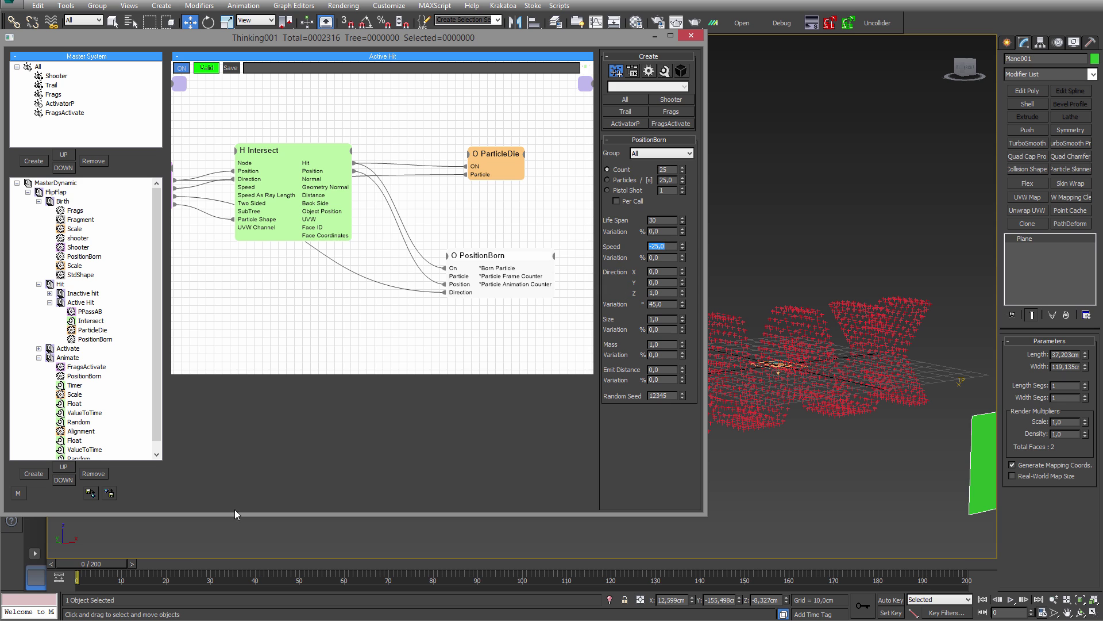
# - Scrub the animation to frame 41 and examine the shooter particles in the viewport
pyautogui.moveTo(96, 569); pyautogui.dragTo(139, 568)
pyautogui.moveTo(228, 567); pyautogui.dragTo(260, 568)
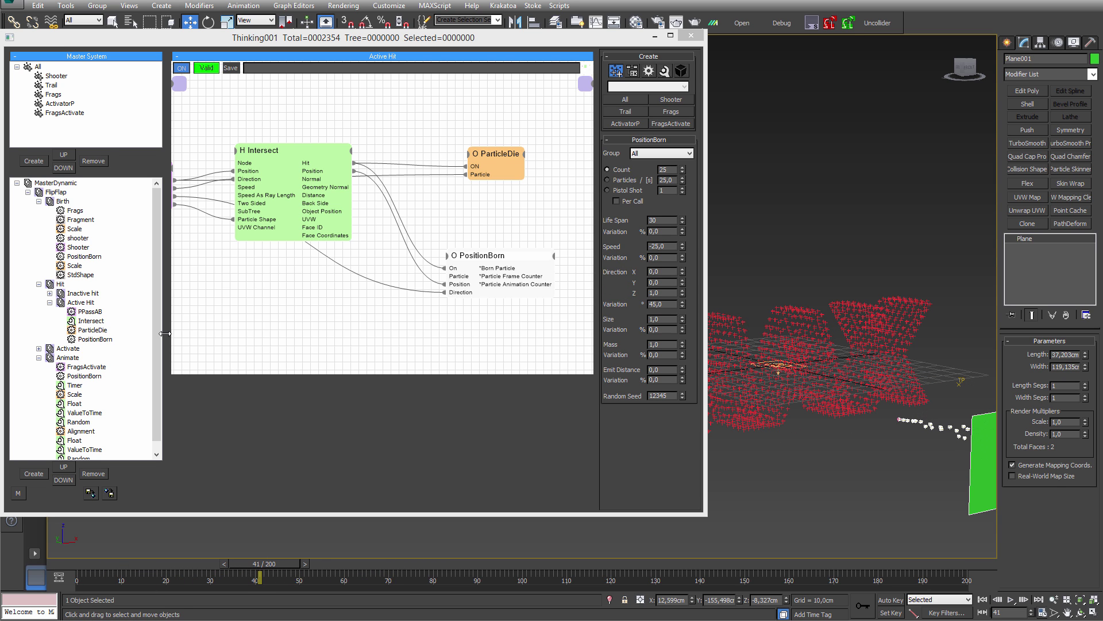
pyautogui.scroll(5, 853, 418)
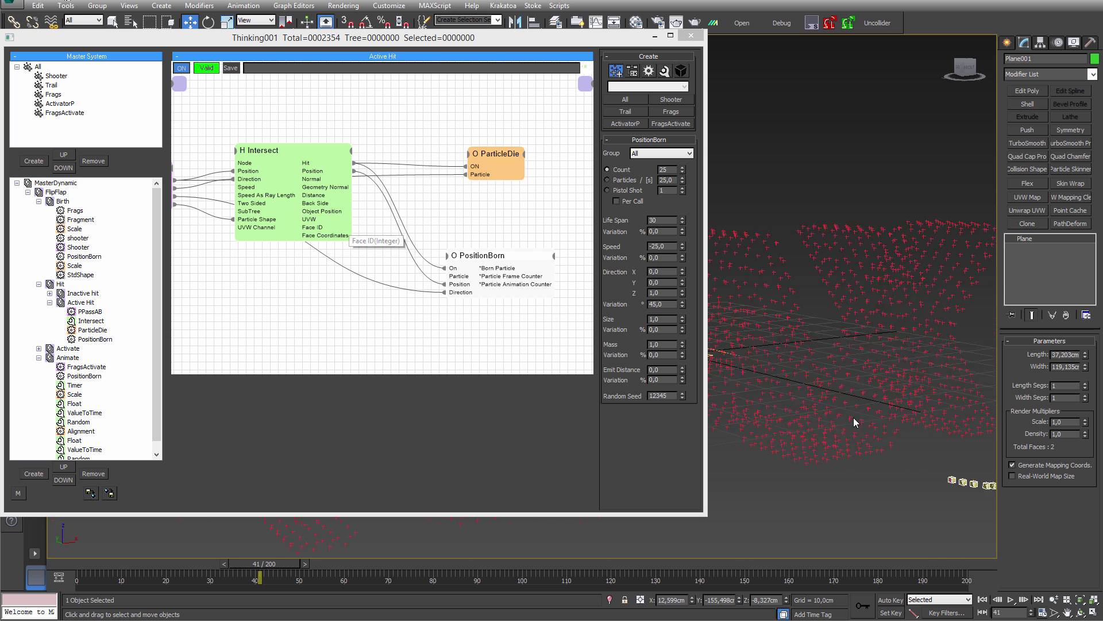
pyautogui.scroll(-5, 915, 440)
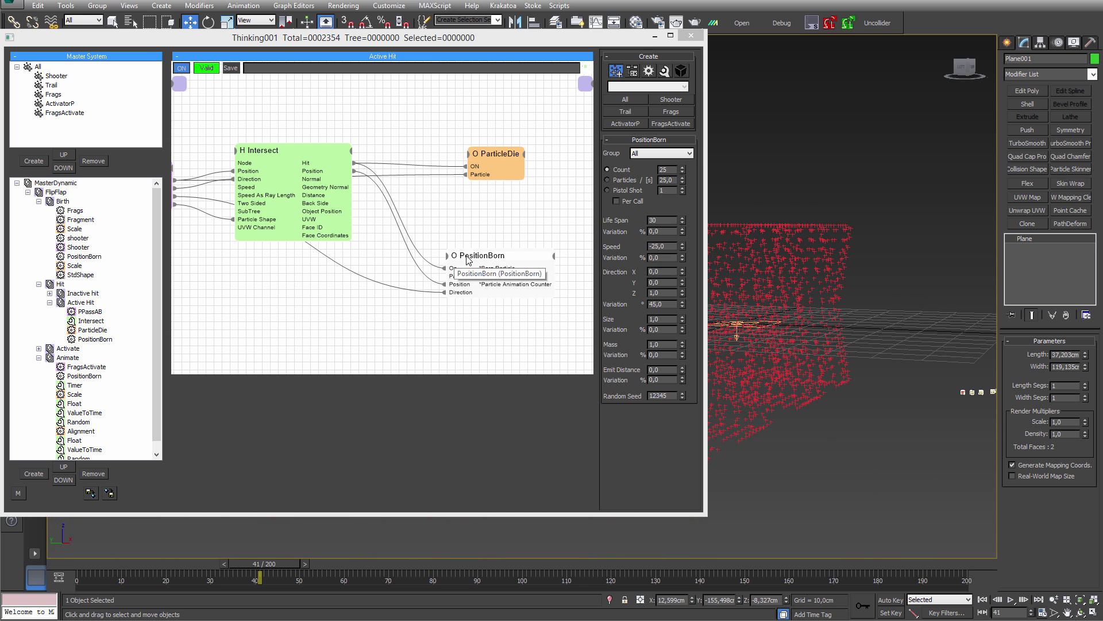
# - Set PositionBorn's group to Trail and add a StdShape operator to the Active Hit network
pyautogui.moveTo(519, 276); pyautogui.dragTo(488, 279)
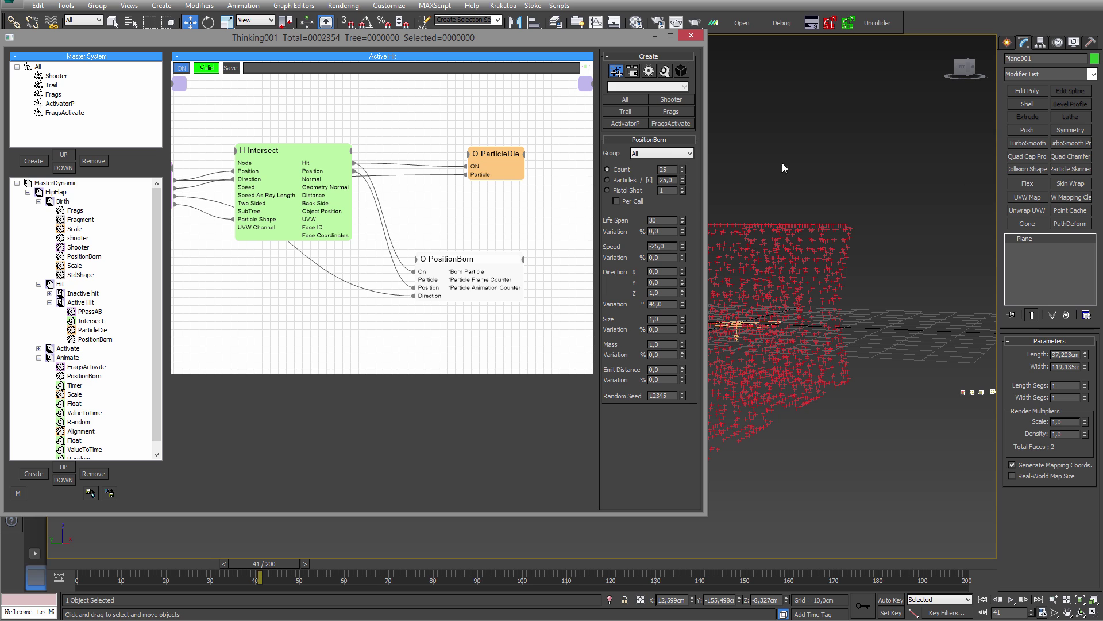
pyautogui.click(643, 182)
pyautogui.moveTo(546, 230); pyautogui.dragTo(522, 248, button='middle')
pyautogui.rightClick(565, 202)
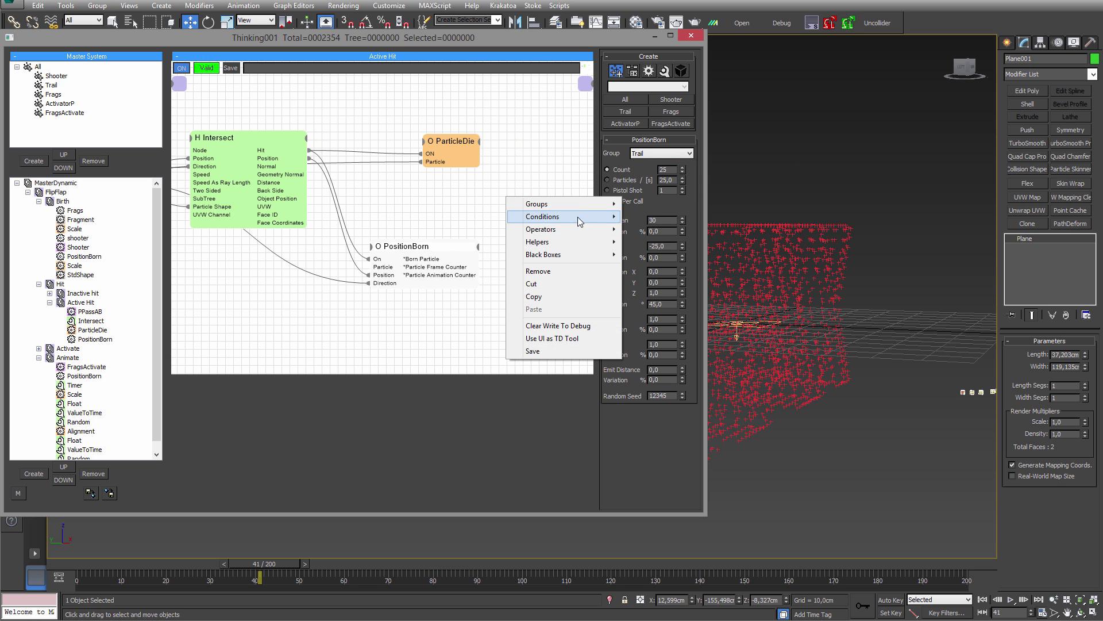
pyautogui.moveTo(563, 230)
pyautogui.moveTo(704, 230)
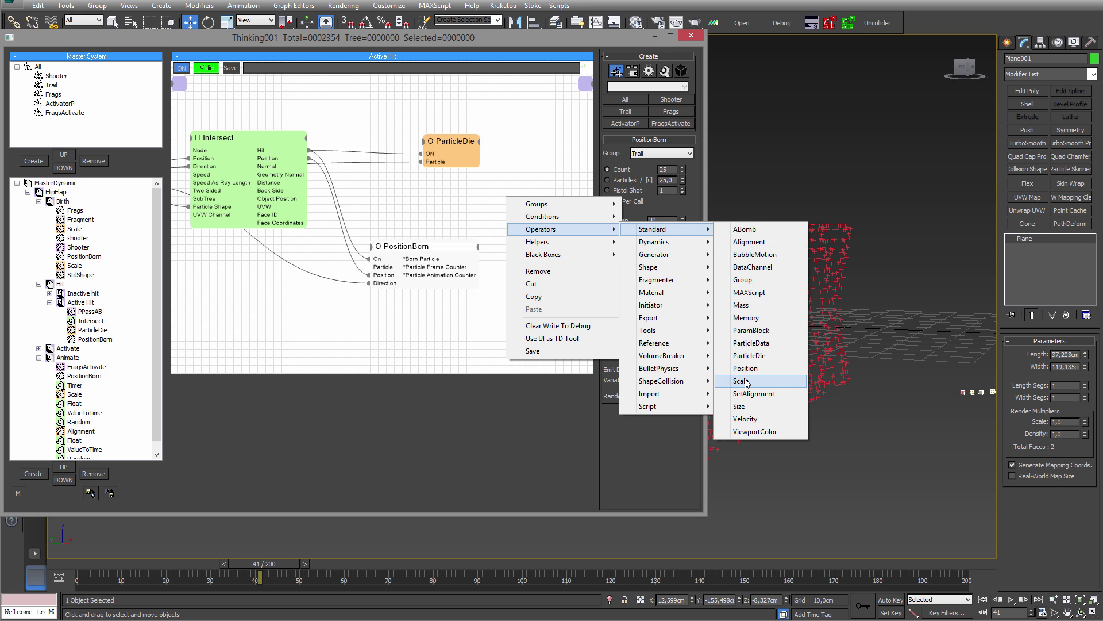
pyautogui.moveTo(660, 268)
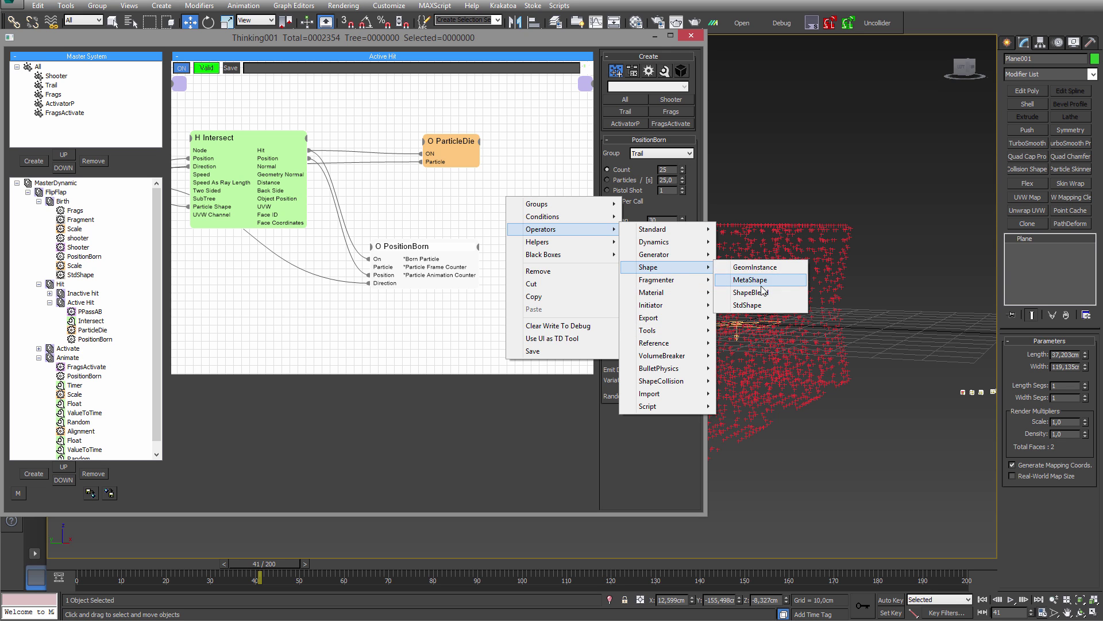
pyautogui.click(747, 305)
# - Add a Spin dynamics operator to the Active Hit network below StdShape
pyautogui.rightClick(530, 275)
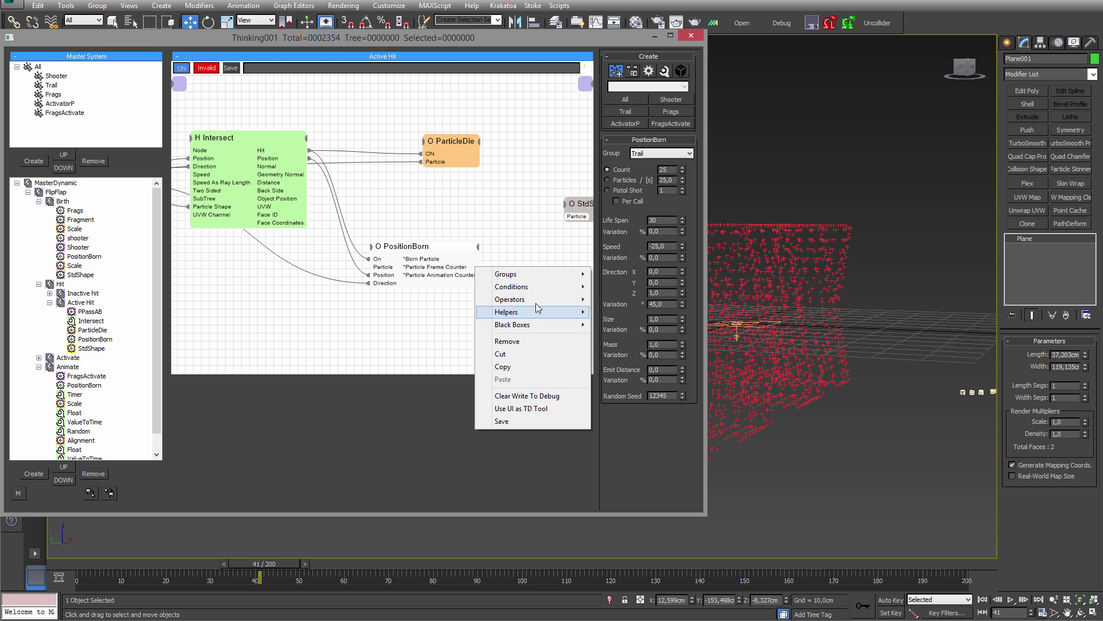
pyautogui.moveTo(535, 299)
pyautogui.moveTo(658, 299)
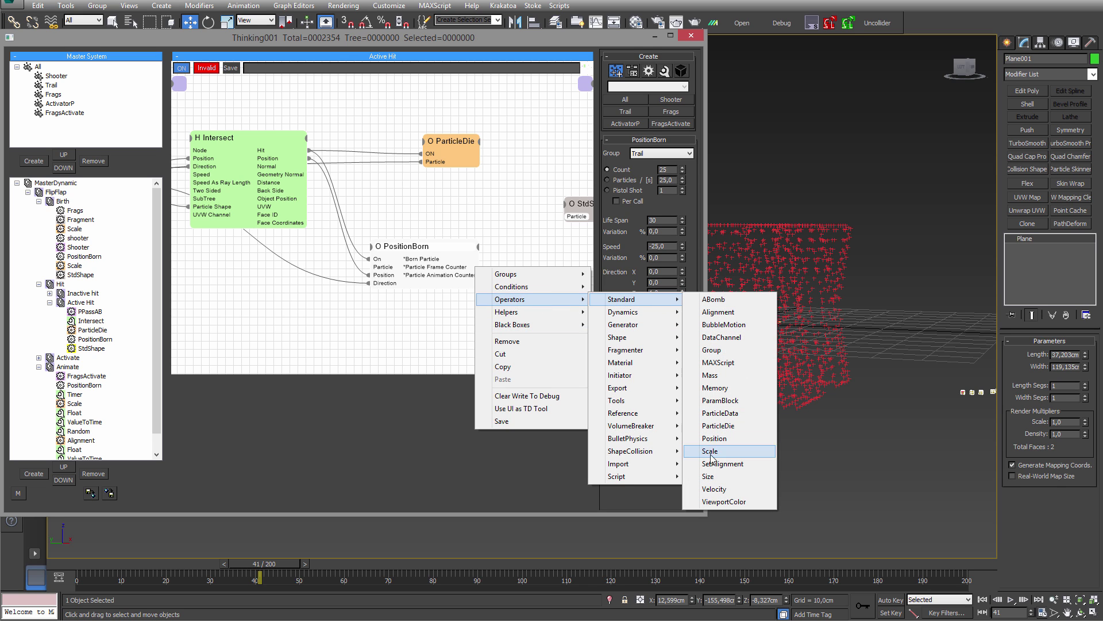
pyautogui.moveTo(632, 312)
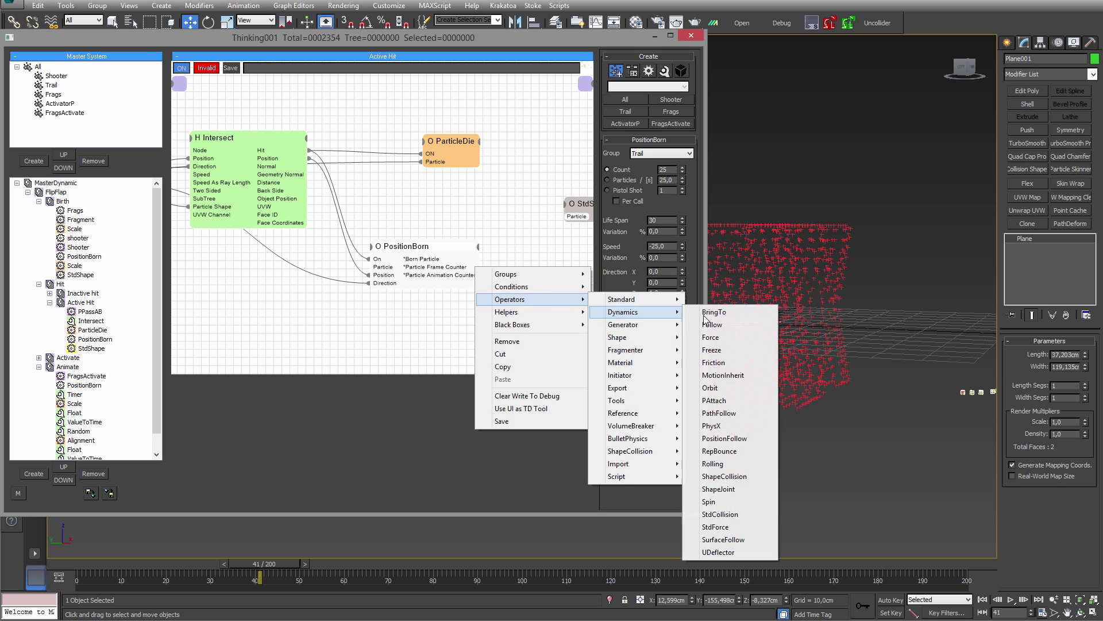
pyautogui.click(712, 502)
# - Wire PositionBorn's Born Particle output to the Particle inputs of Spin and StdShape, and tidy PositionBorn's placement
pyautogui.moveTo(533, 286); pyautogui.dragTo(481, 259)
pyautogui.moveTo(575, 215); pyautogui.dragTo(440, 259)
pyautogui.moveTo(440, 248); pyautogui.dragTo(423, 245)
pyautogui.moveTo(484, 227); pyautogui.dragTo(420, 210, button='middle')
# - Change the StdShape's shape from Triangle to a cube, and set the Spin operator's Spin Time to 5.0 s
pyautogui.click(491, 196)
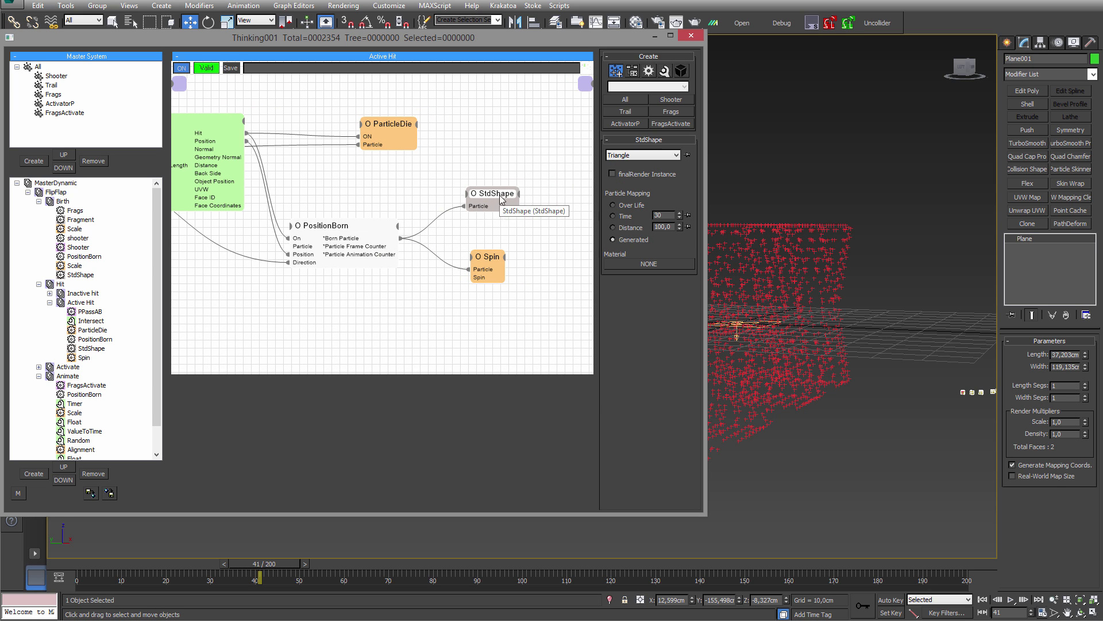
pyautogui.click(638, 155)
pyautogui.click(627, 174)
pyautogui.click(494, 259)
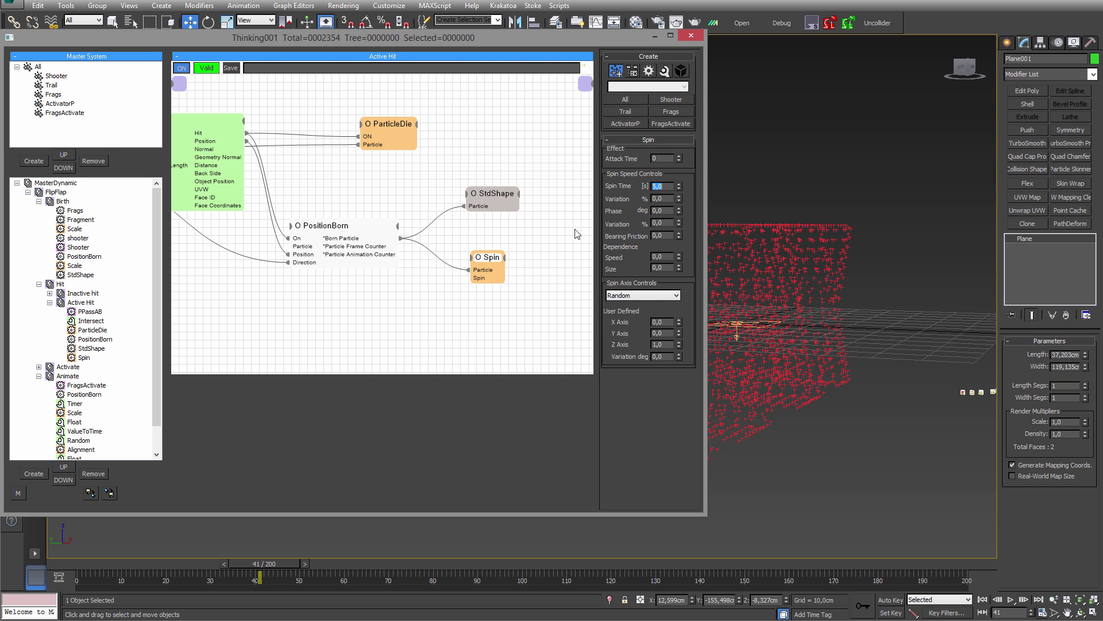
# - Scrub the animation to about frame 74 to check the particles born at the hits
pyautogui.moveTo(262, 564); pyautogui.dragTo(138, 565)
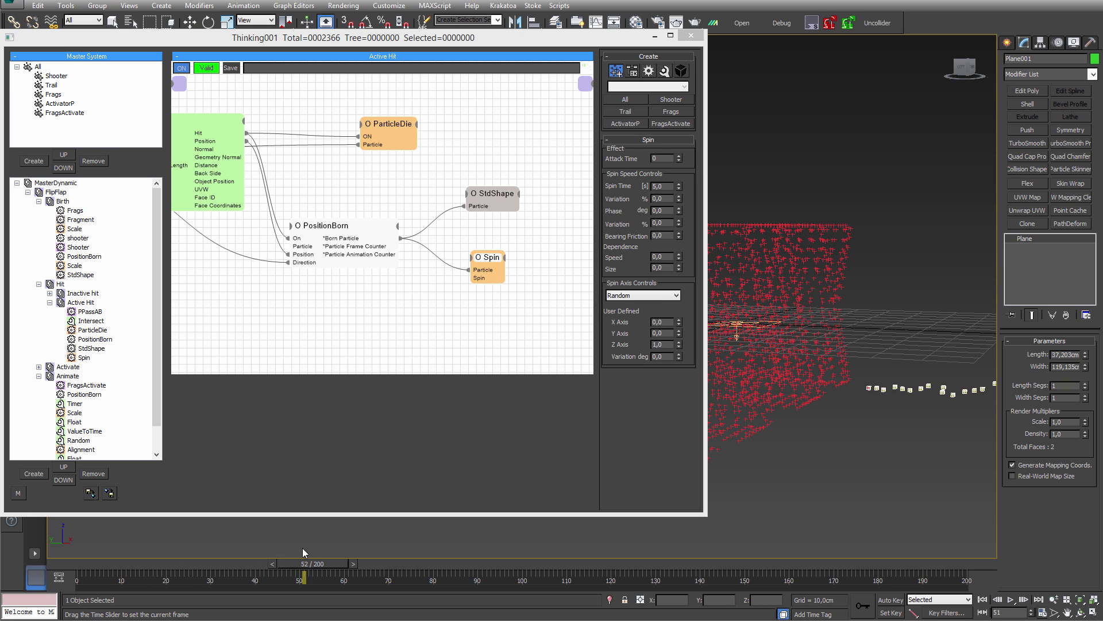
pyautogui.moveTo(303, 548); pyautogui.dragTo(375, 545)
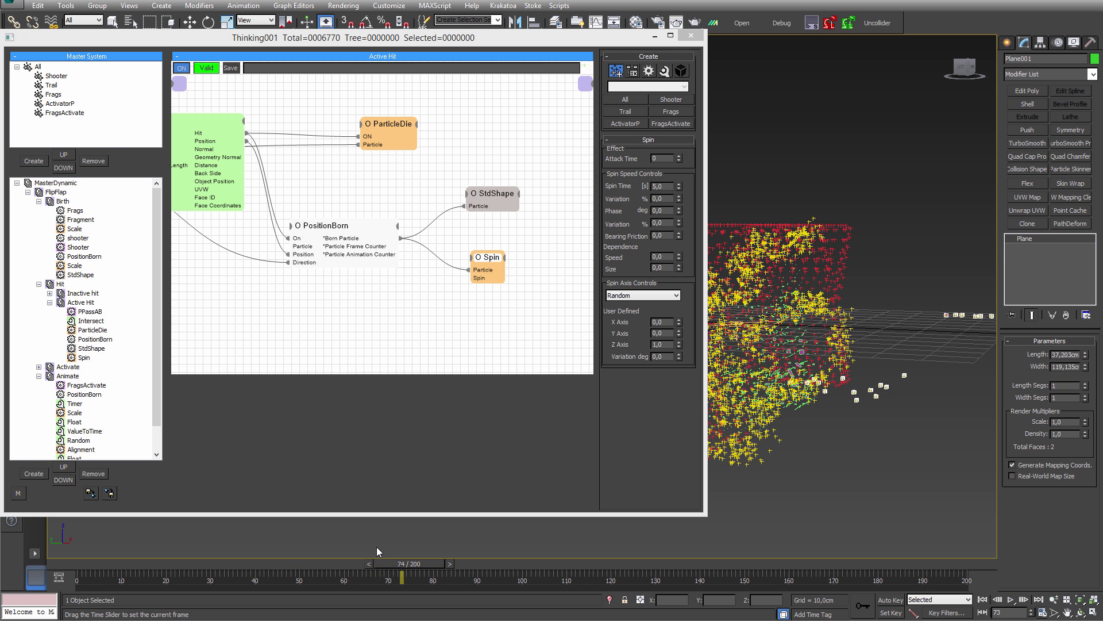
pyautogui.press('w')
# - Set PositionBorn's Life Span to 100 and switch its birth type to Pistol Shot with a value of 50
pyautogui.moveTo(340, 232); pyautogui.dragTo(338, 244)
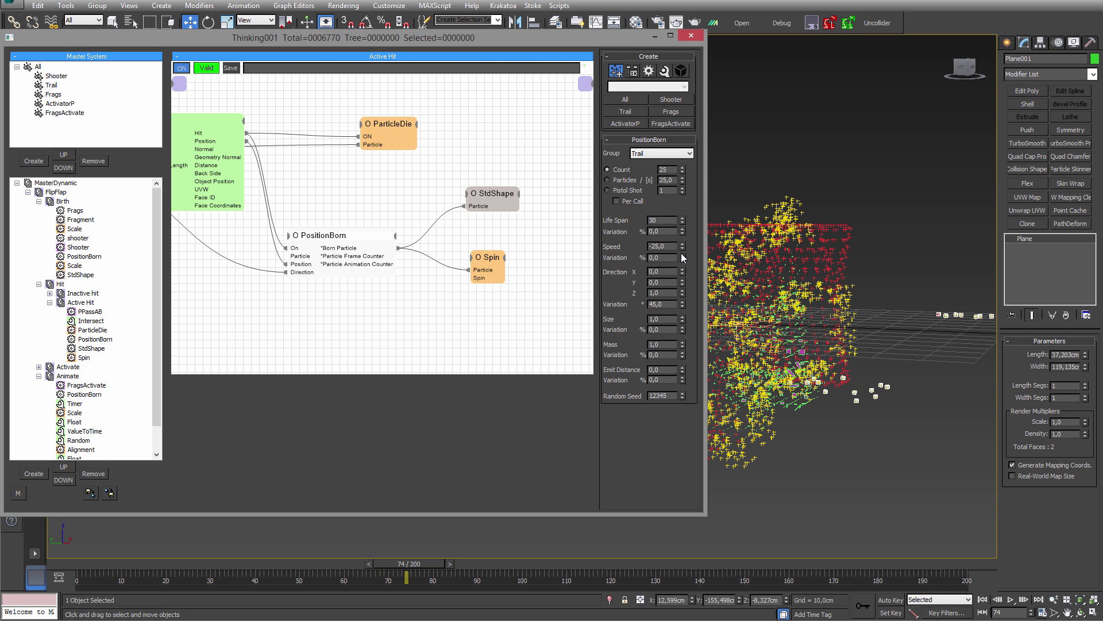
pyautogui.doubleClick(665, 221)
pyautogui.click(622, 191)
# - Set PositionBorn's direction variation to 66 degrees and its speed variation to 51%
pyautogui.moveTo(839, 417); pyautogui.dragTo(867, 413, button='middle')
pyautogui.scroll(5, 837, 382)
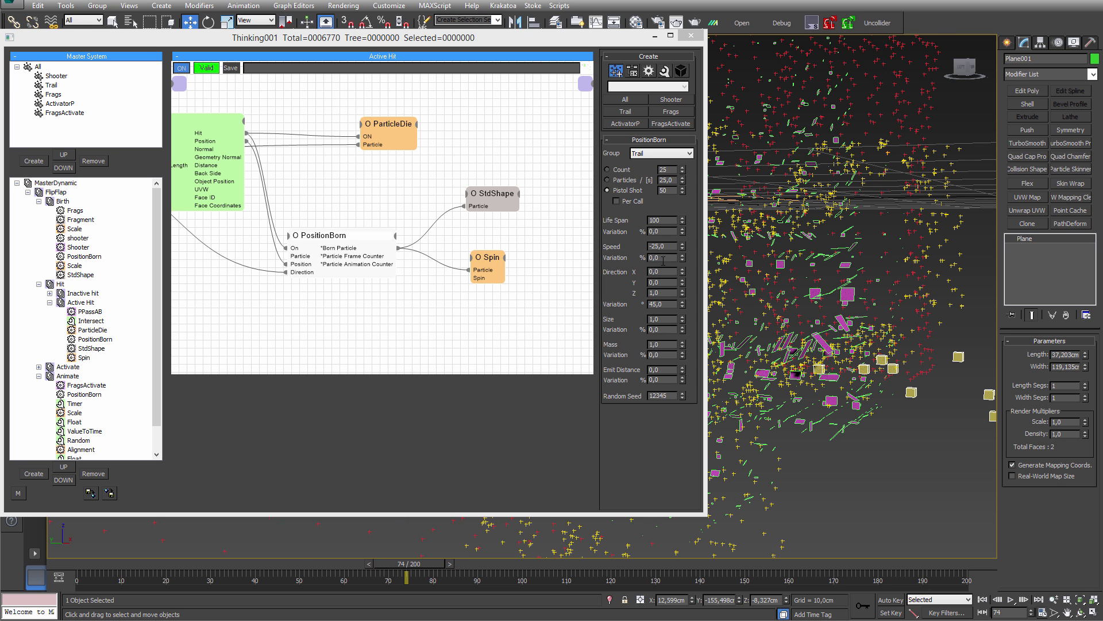
pyautogui.moveTo(683, 304); pyautogui.dragTo(682, 292)
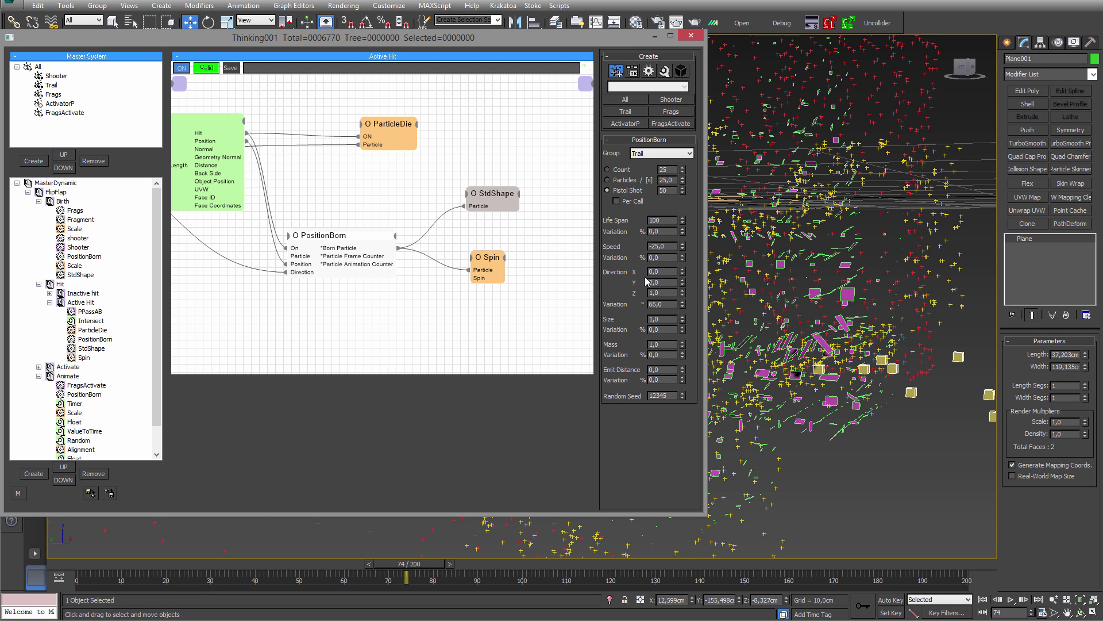
pyautogui.moveTo(684, 231); pyautogui.dragTo(682, 228)
# - Turn on Show Mesh for the Trail group and scrub the animation to about frame 133 to check it
pyautogui.click(51, 86)
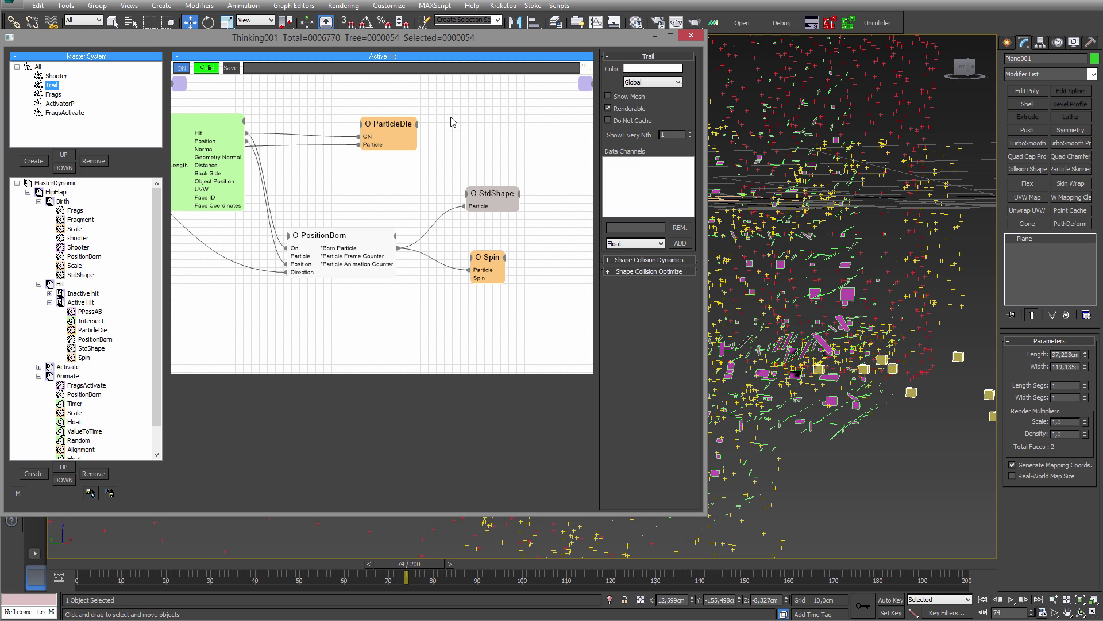
pyautogui.moveTo(62, 563); pyautogui.dragTo(444, 542)
pyautogui.moveTo(343, 553); pyautogui.dragTo(395, 543)
pyautogui.scroll(-5, 805, 460)
pyautogui.moveTo(805, 467); pyautogui.dragTo(830, 413, button='middle')
pyautogui.moveTo(85, 563); pyautogui.dragTo(635, 535)
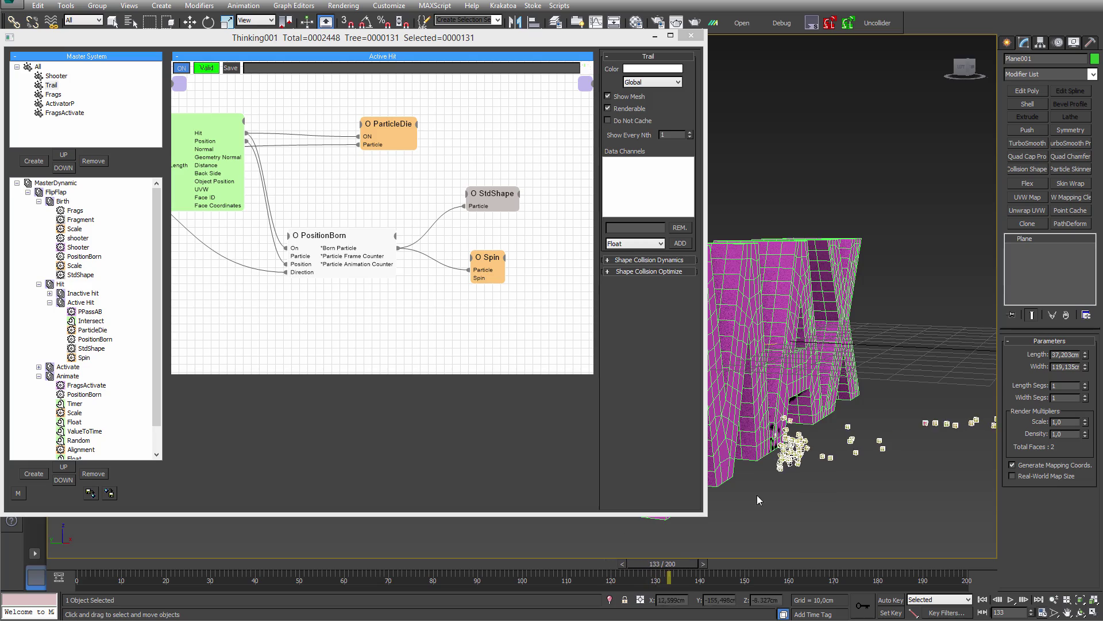
# - Examine the trail cubes at the letter surface up close while scrubbing the animation to about frame 161
pyautogui.keyDown('alt'); pyautogui.moveTo(770, 454); pyautogui.dragTo(809, 443, button='middle'); pyautogui.keyUp('alt')
pyautogui.scroll(5, 807, 443)
pyautogui.scroll(3, 789, 402)
pyautogui.scroll(-6, 798, 415)
pyautogui.scroll(3, 813, 421)
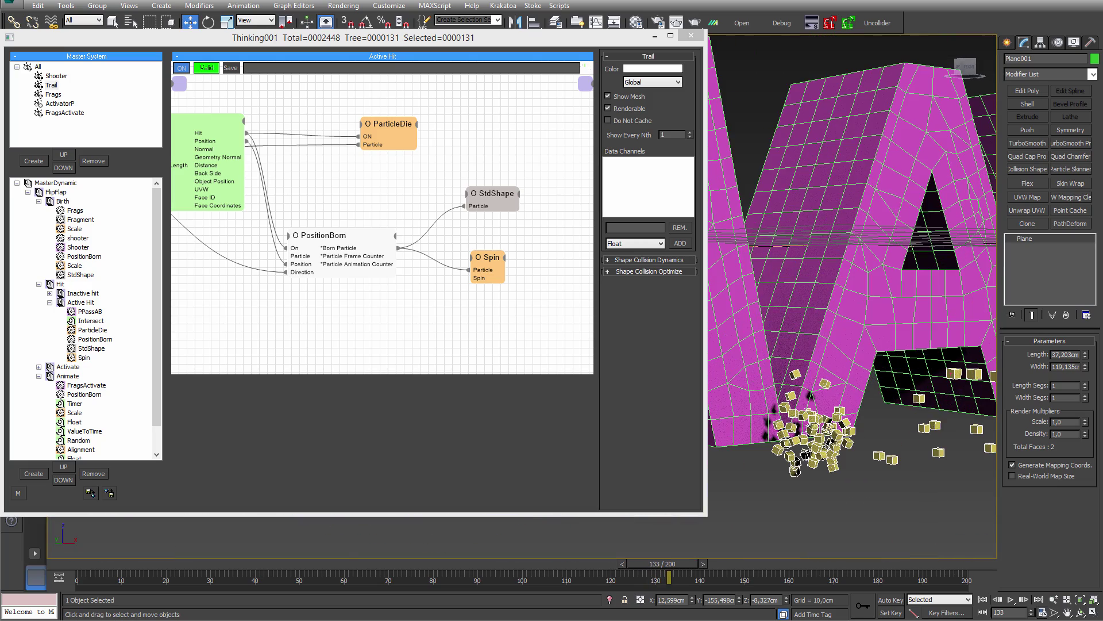
pyautogui.moveTo(81, 569); pyautogui.dragTo(747, 528)
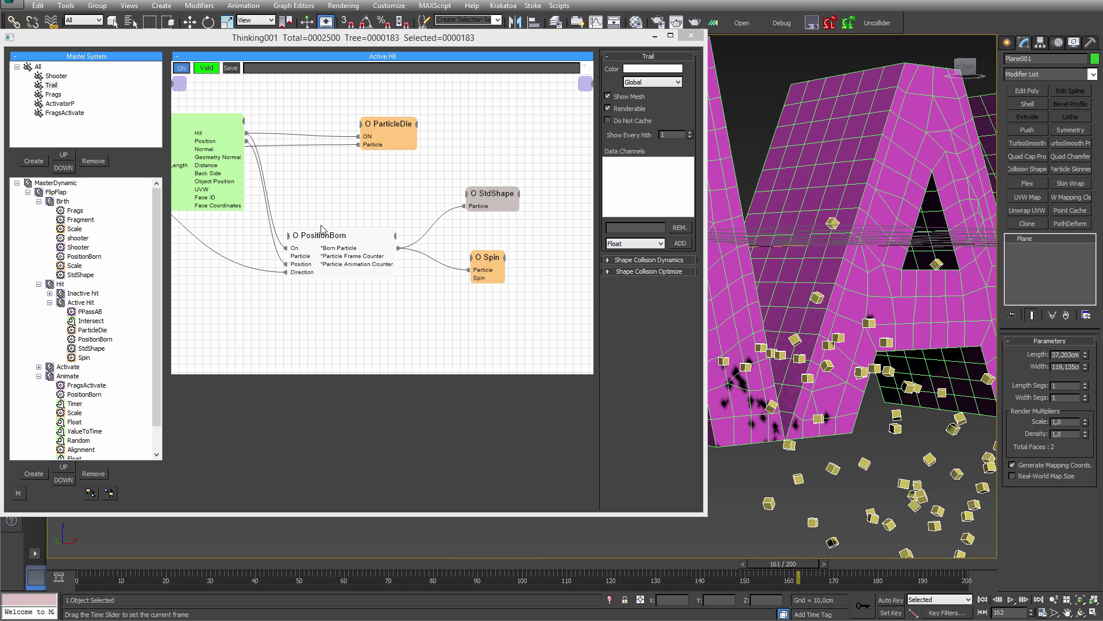
# - Set PositionBorn's Life Span to 25
pyautogui.moveTo(475, 240); pyautogui.dragTo(348, 256)
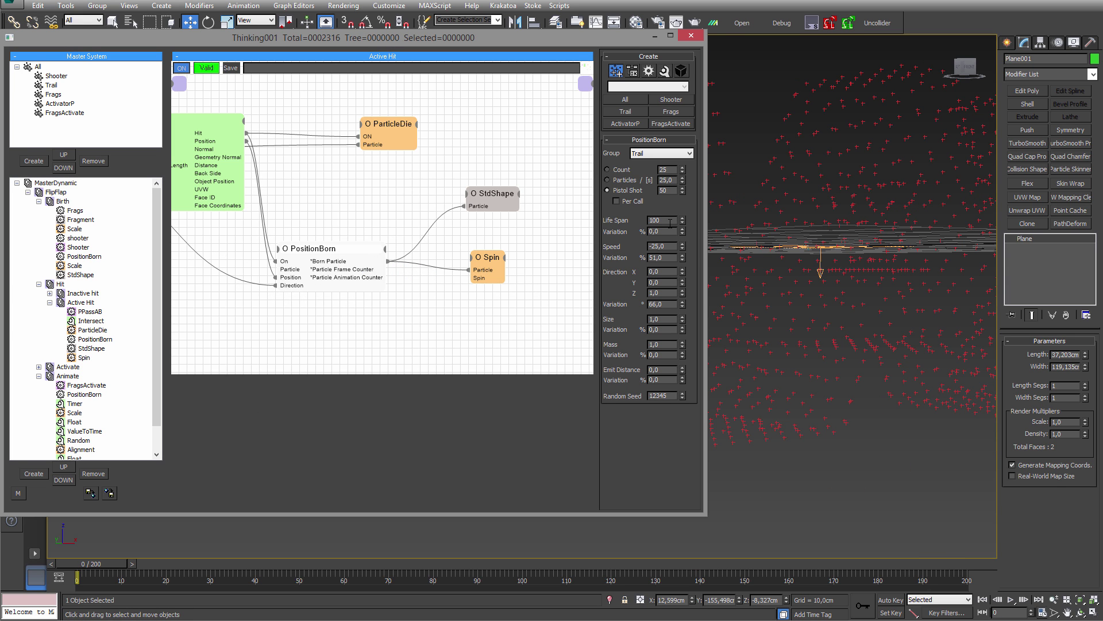
pyautogui.moveTo(667, 220); pyautogui.dragTo(604, 228)
pyautogui.write('50')
pyautogui.press('Return')
pyautogui.write('25')
pyautogui.press('Return')
# - Scrub the animation to about frame 151 to check the trail particles' lifetime, and return to frame 0
pyautogui.moveTo(835, 422); pyautogui.dragTo(821, 431, button='middle')
pyautogui.scroll(-3, 821, 431)
pyautogui.moveTo(85, 569); pyautogui.dragTo(715, 534)
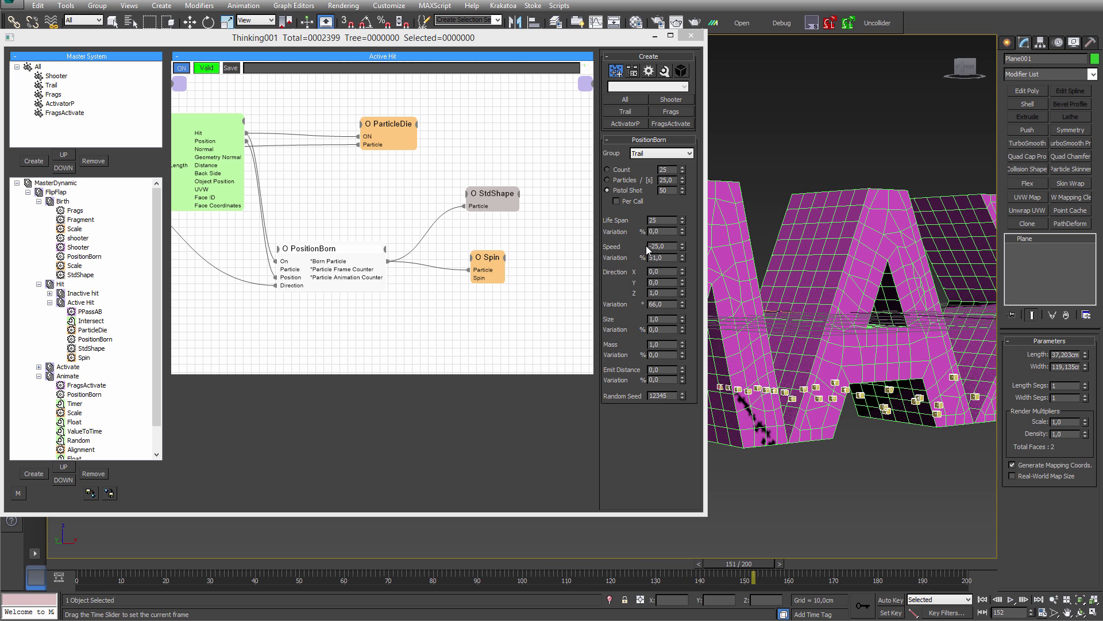
pyautogui.click(664, 230)
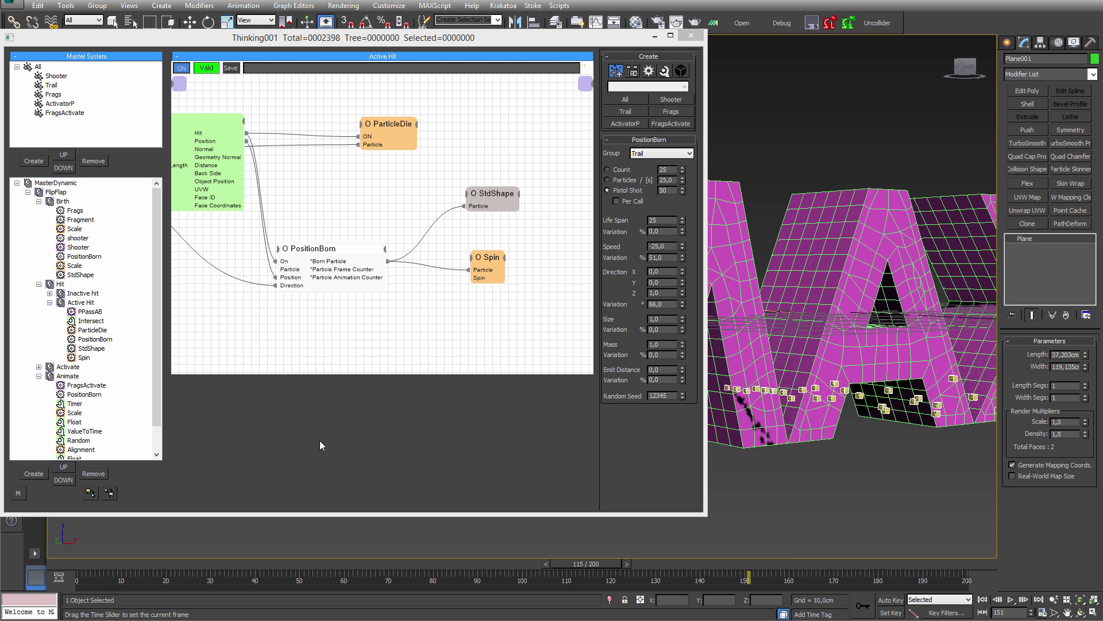
pyautogui.click(54, 562)
# - Set PositionBorn's life span variation to 100%
pyautogui.moveTo(669, 234); pyautogui.dragTo(536, 248)
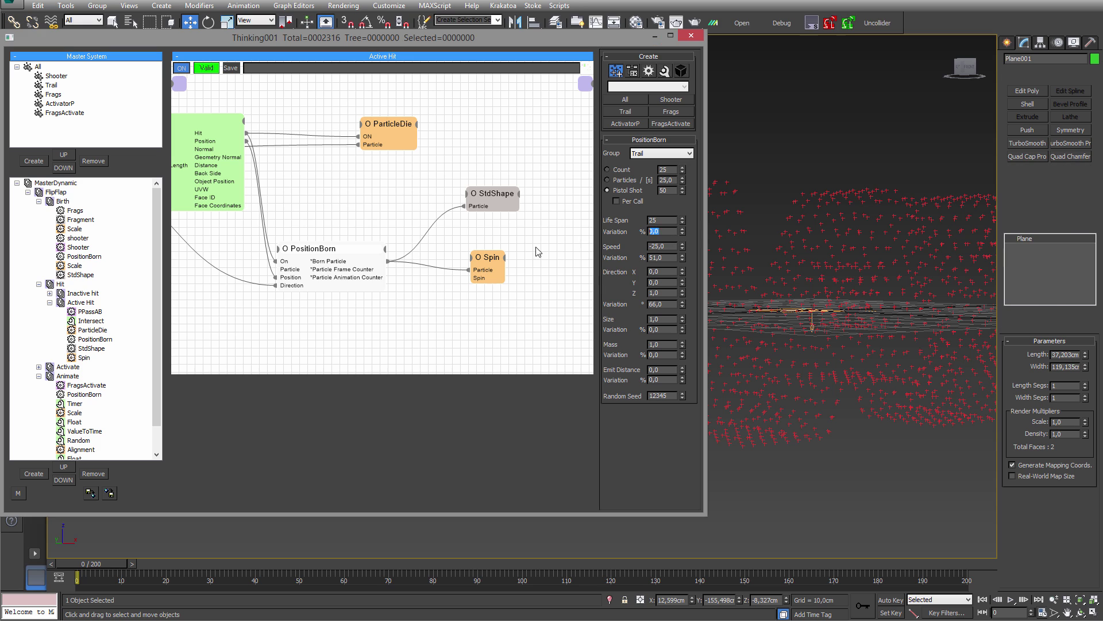
pyautogui.write('100')
pyautogui.press('Return')
# - Scrub the animation to about frame 148 and again to frame 120 to check the lifetime variation, and return to frame 0
pyautogui.moveTo(91, 560); pyautogui.dragTo(688, 539)
pyautogui.press('w')
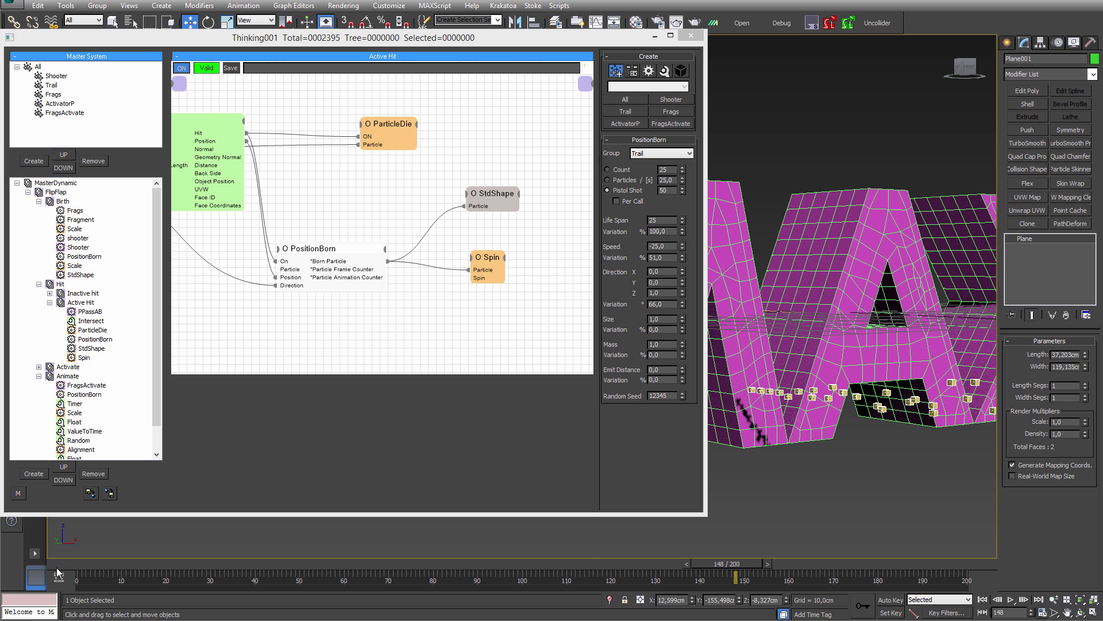
pyautogui.moveTo(117, 566); pyautogui.dragTo(608, 561)
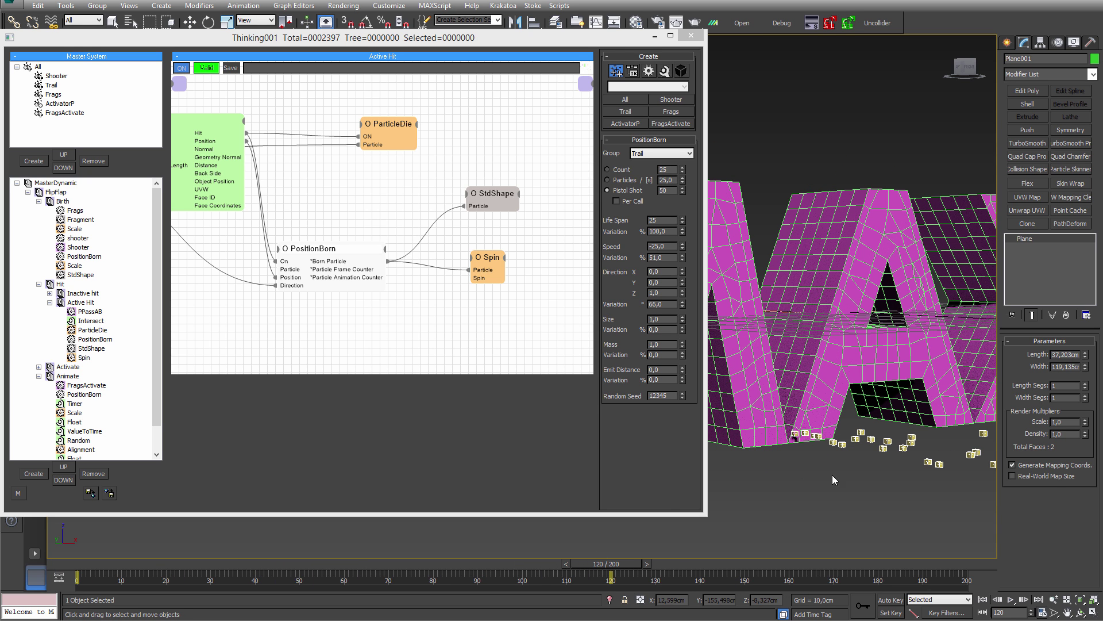
pyautogui.click(59, 566)
pyautogui.moveTo(750, 462); pyautogui.dragTo(769, 451, button='middle')
pyautogui.scroll(-3, 769, 451)
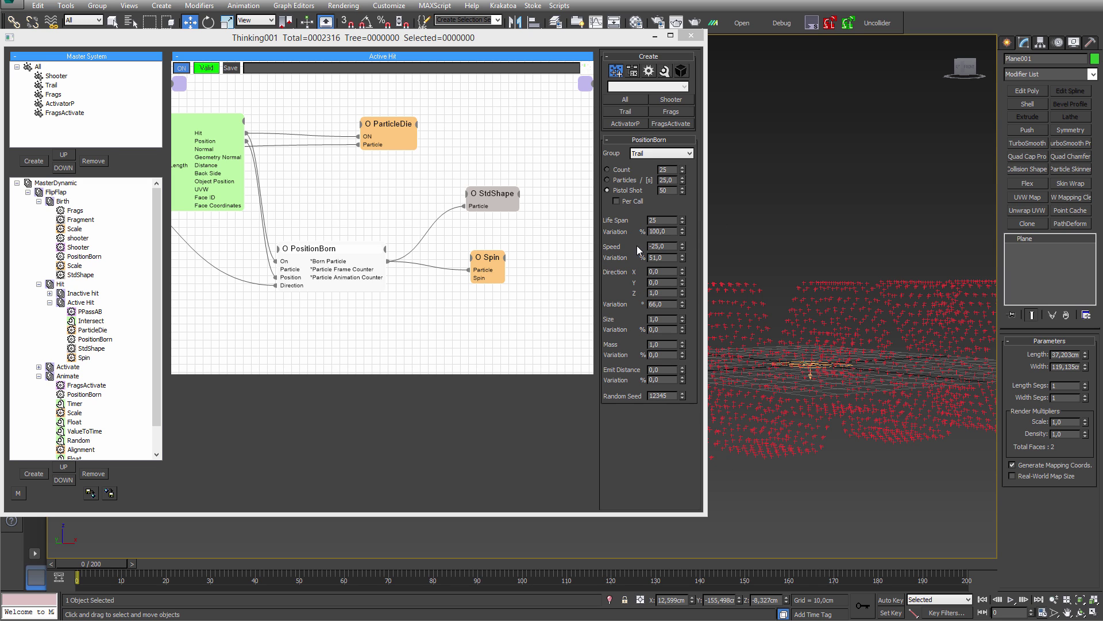
pyautogui.doubleClick(665, 220)
pyautogui.doubleClick(669, 233)
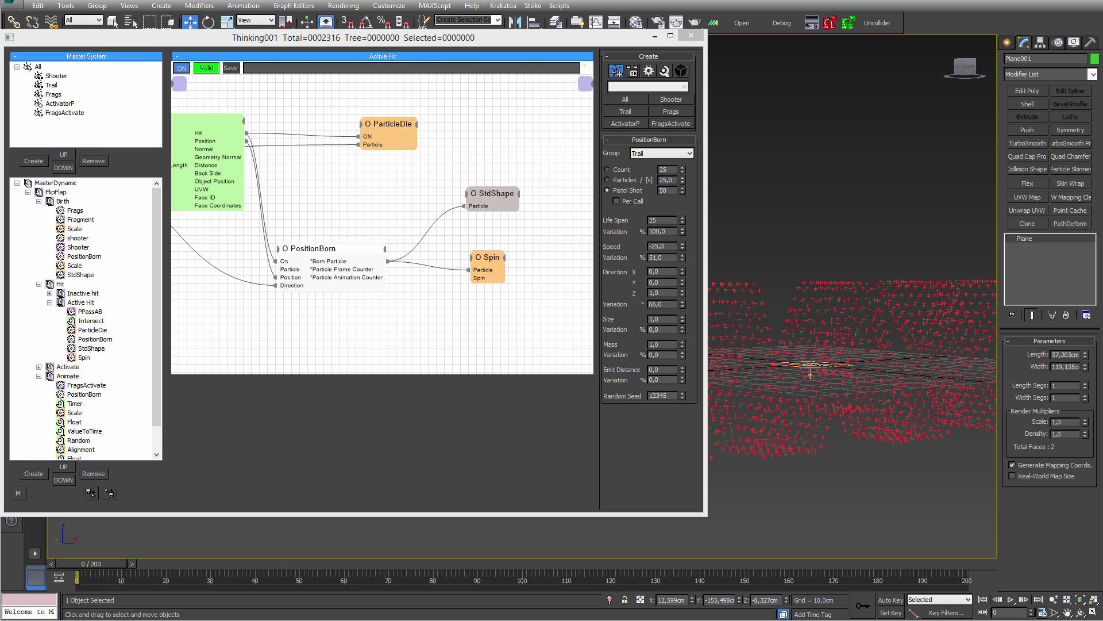
# - Scrub the animation to frame 65 to check the hits on the letters
pyautogui.moveTo(76, 569); pyautogui.dragTo(357, 554)
pyautogui.press('w')
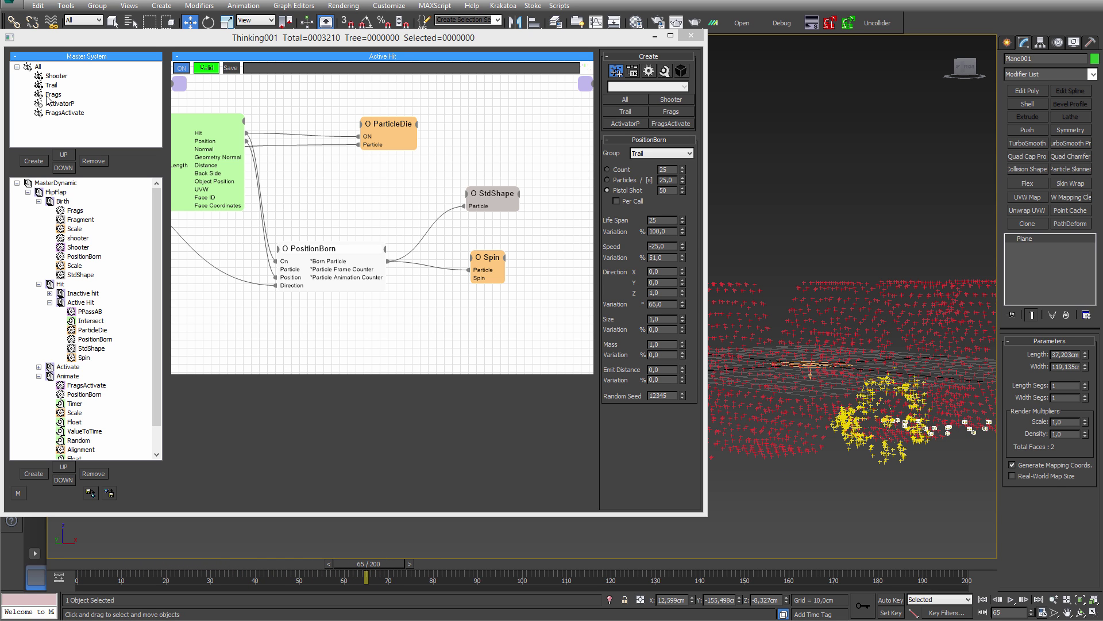
# - Set the MasterDynamic viewport display to None
pyautogui.click(55, 184)
pyautogui.click(648, 95)
pyautogui.click(625, 111)
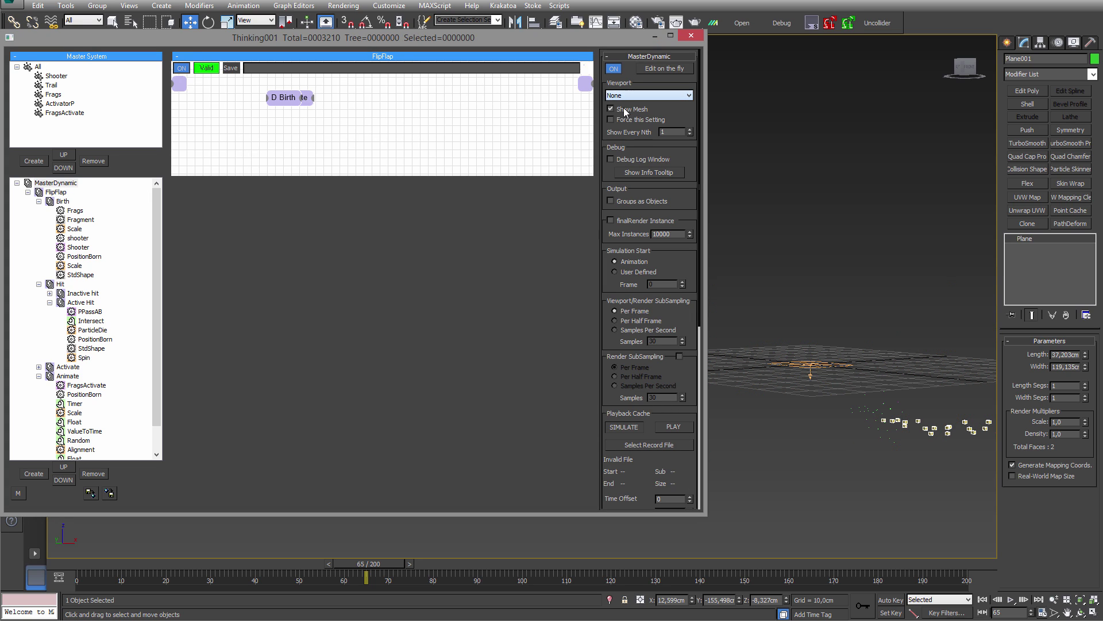
# - Return the animation to frame 0 and set the Frags group's viewport display to Dots
pyautogui.moveTo(67, 569)
pyautogui.mouseDown()
pyautogui.moveTo(490, 553)
pyautogui.moveTo(69, 560)
pyautogui.mouseUp()
pyautogui.press('w')
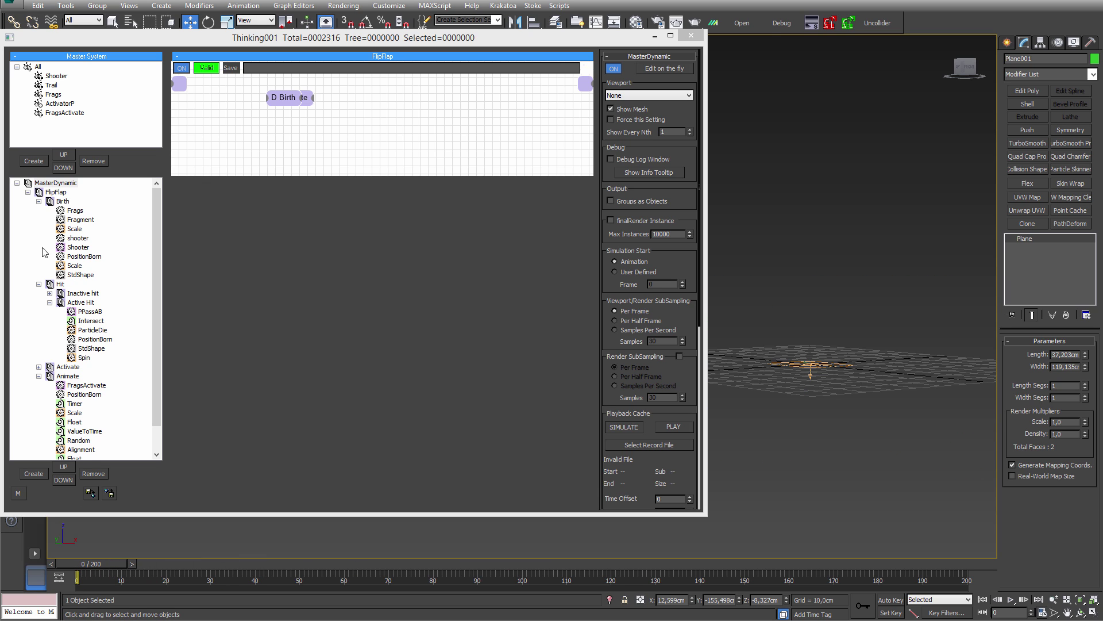
pyautogui.click(53, 95)
pyautogui.click(648, 82)
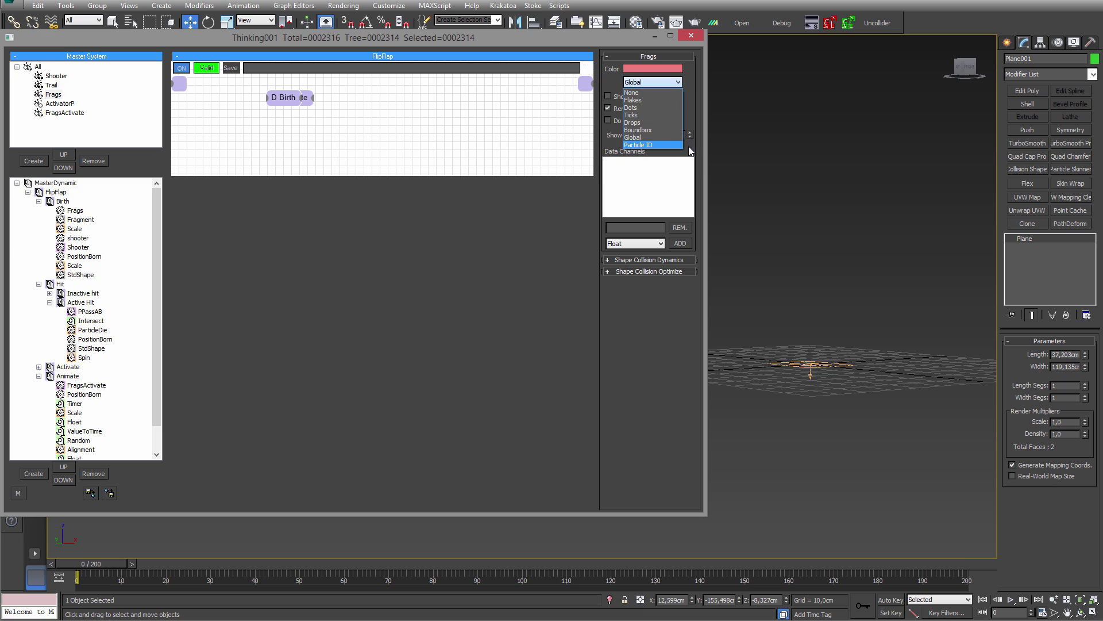
pyautogui.click(637, 114)
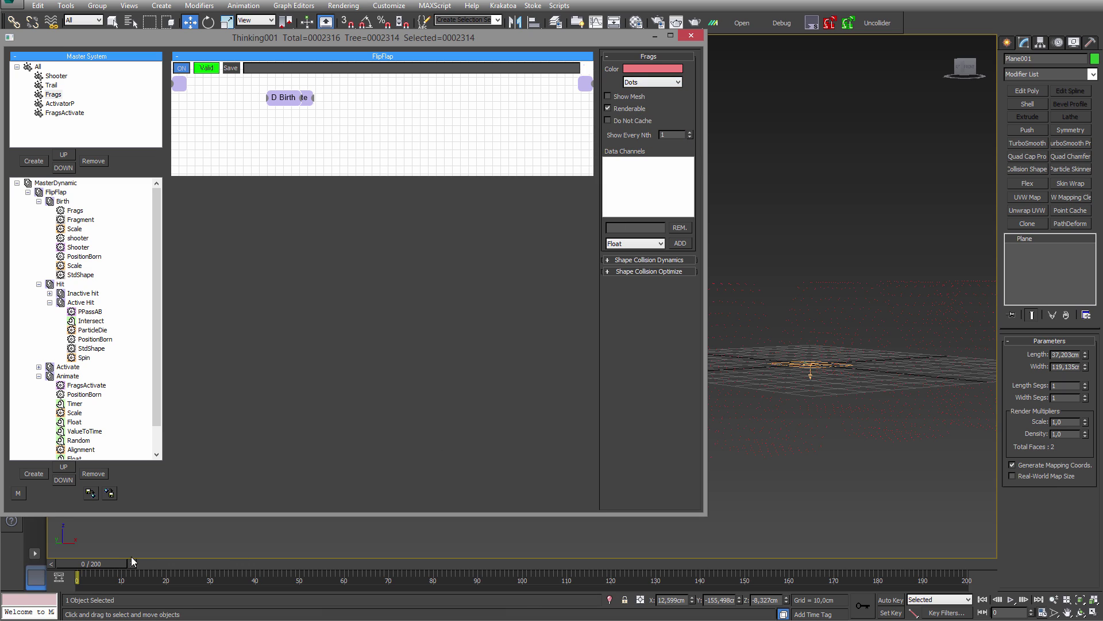
# - Scrub the animation to frame 137 and to frame 68 to inspect the hit particles up close
pyautogui.moveTo(131, 561); pyautogui.dragTo(686, 573)
pyautogui.press('w')
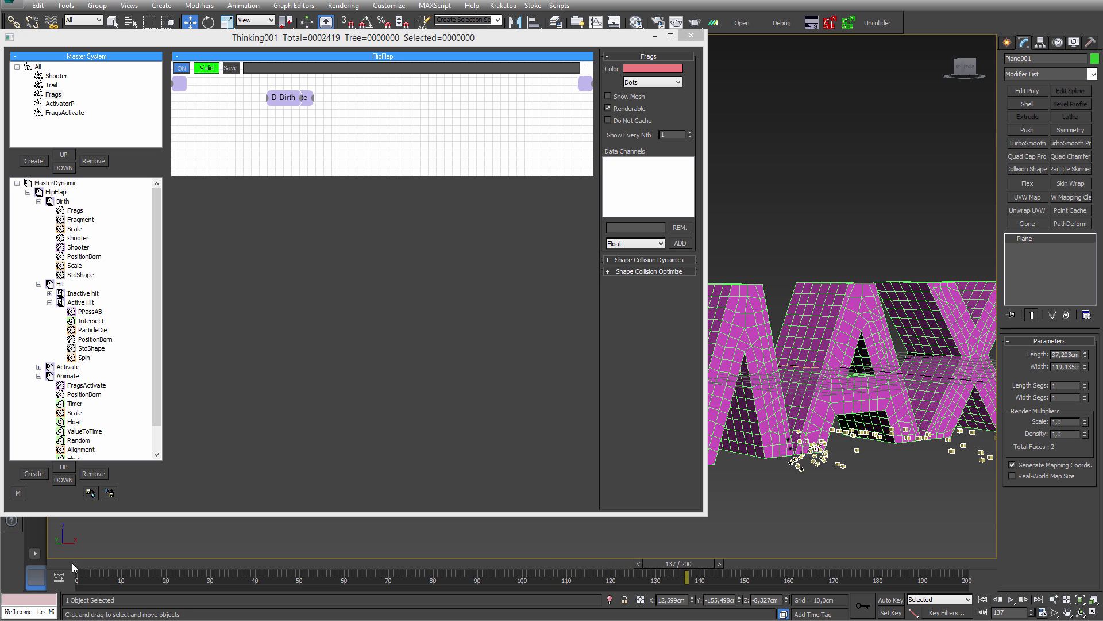
pyautogui.moveTo(73, 567); pyautogui.dragTo(380, 561)
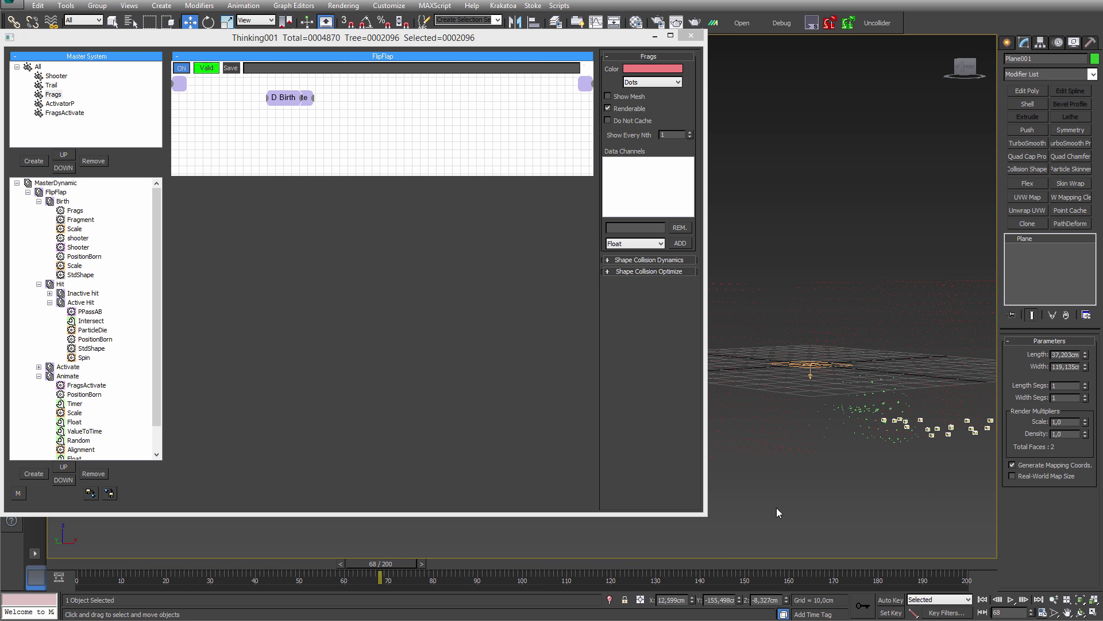
pyautogui.keyDown('alt'); pyautogui.moveTo(778, 513); pyautogui.dragTo(774, 501, button='middle'); pyautogui.keyUp('alt')
pyautogui.scroll(5, 874, 438)
pyautogui.scroll(-2, 839, 465)
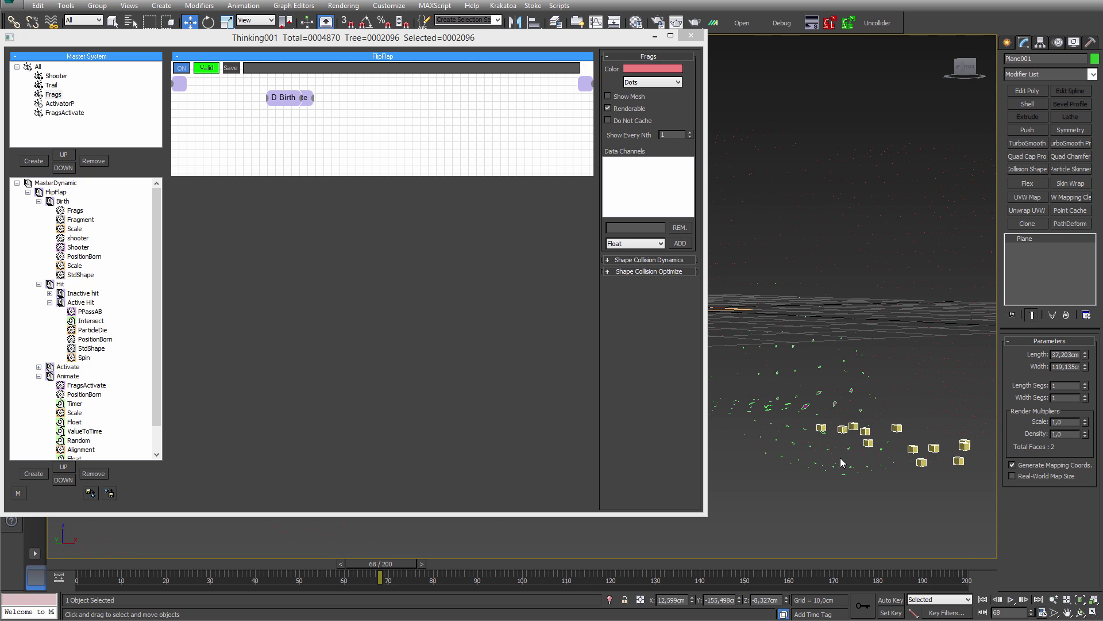
# - Collapse the Birth and Active Hit branches, then open the Inactive hit network and space out its Shooter and PositionBorn nodes
pyautogui.click(38, 201)
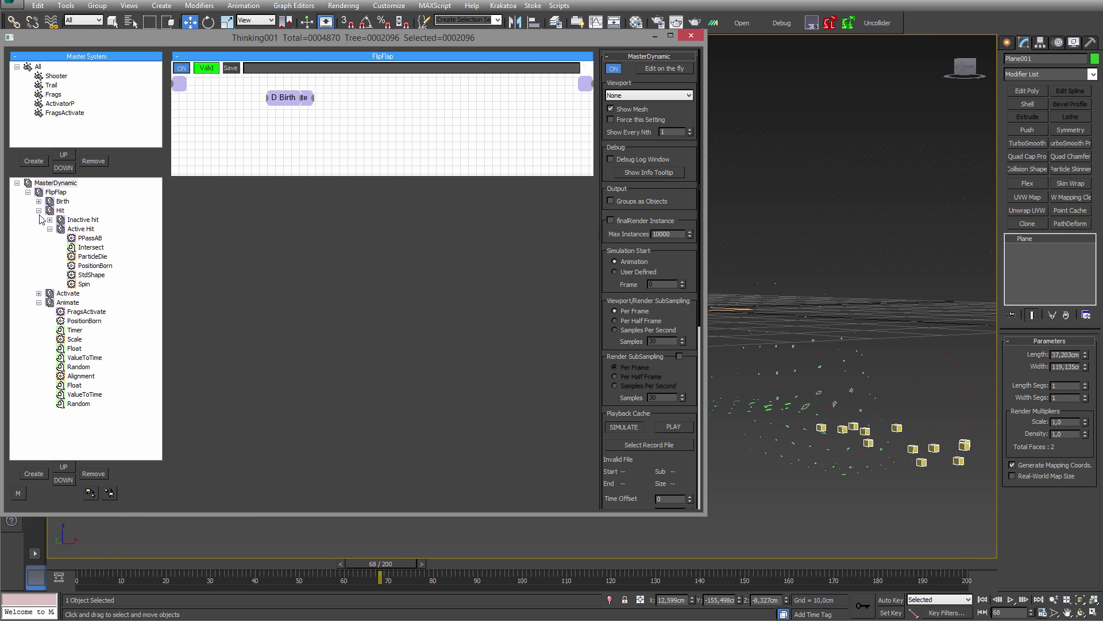
pyautogui.click(38, 211)
pyautogui.click(39, 211)
pyautogui.click(49, 228)
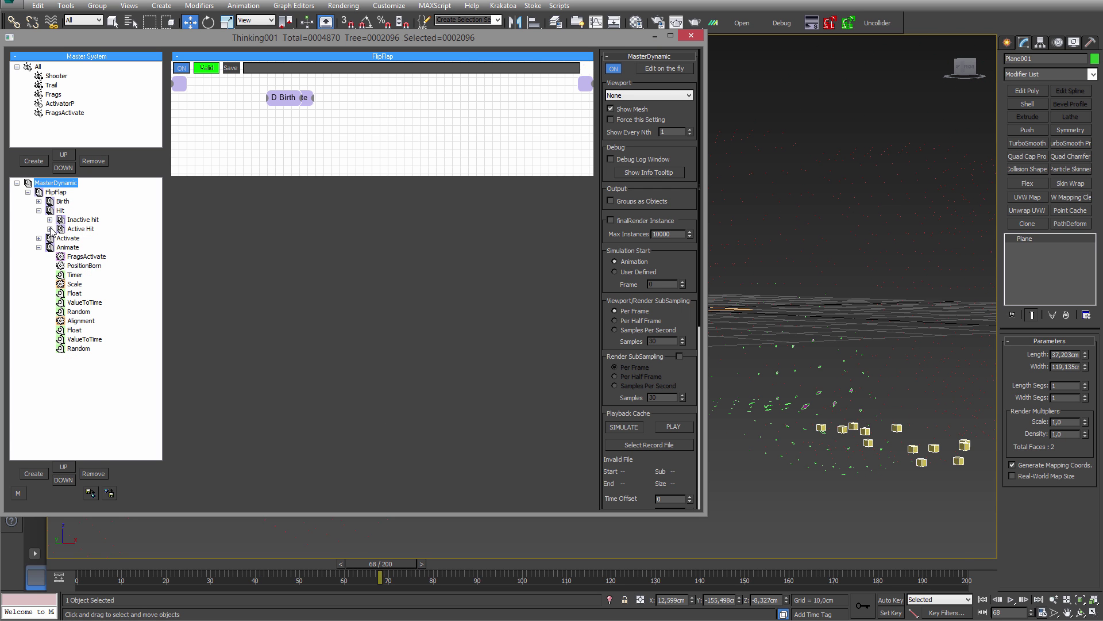
pyautogui.click(84, 219)
pyautogui.moveTo(351, 311); pyautogui.dragTo(417, 293, button='middle')
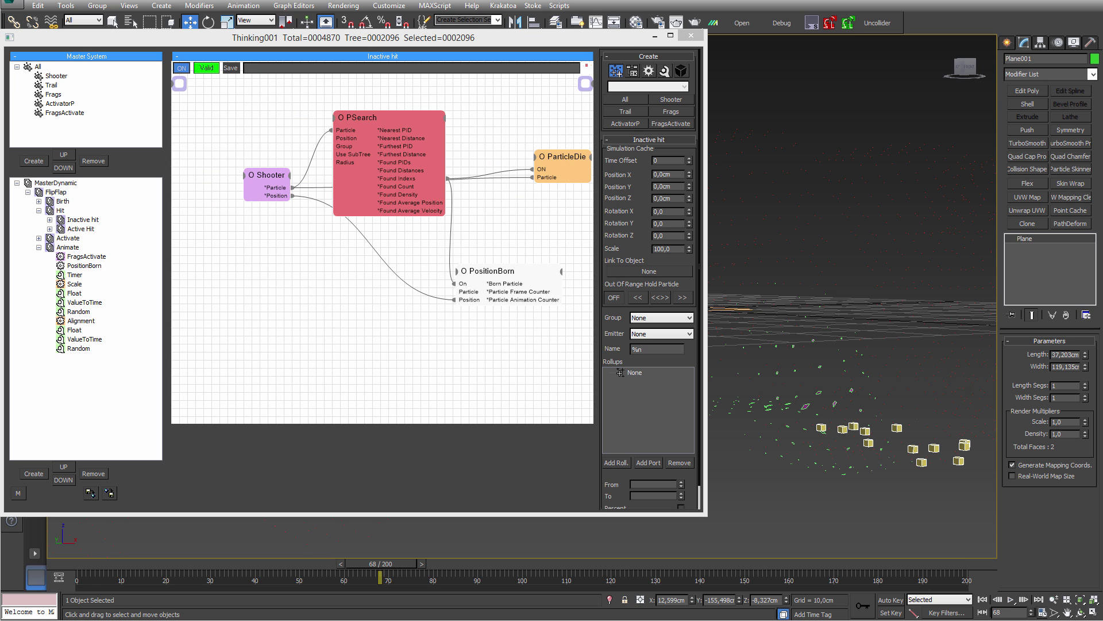
pyautogui.moveTo(446, 312); pyautogui.dragTo(374, 347, button='middle')
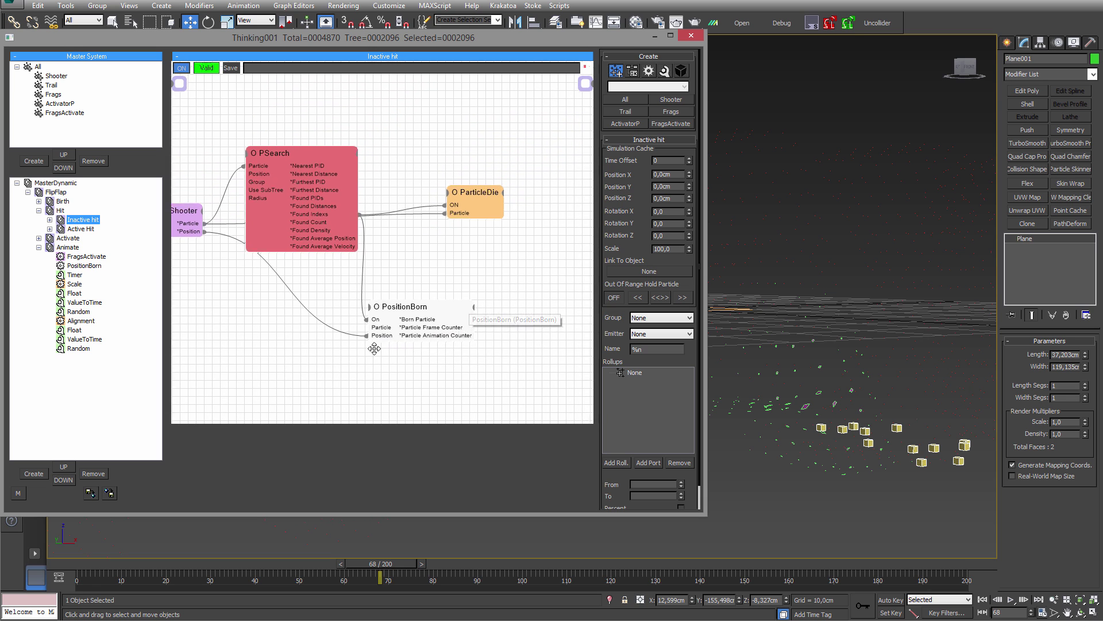
pyautogui.moveTo(193, 209); pyautogui.dragTo(192, 259)
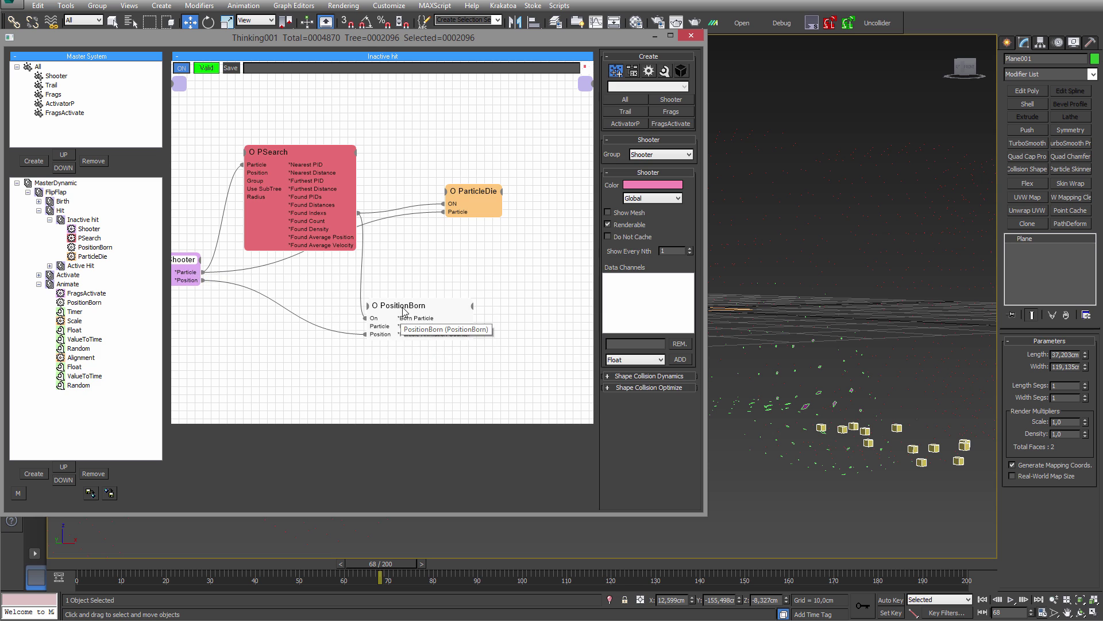
pyautogui.moveTo(402, 307); pyautogui.dragTo(393, 322)
# - Rename the PositionBorn operator in the Inactive hit network as "first hit"
pyautogui.click(90, 248)
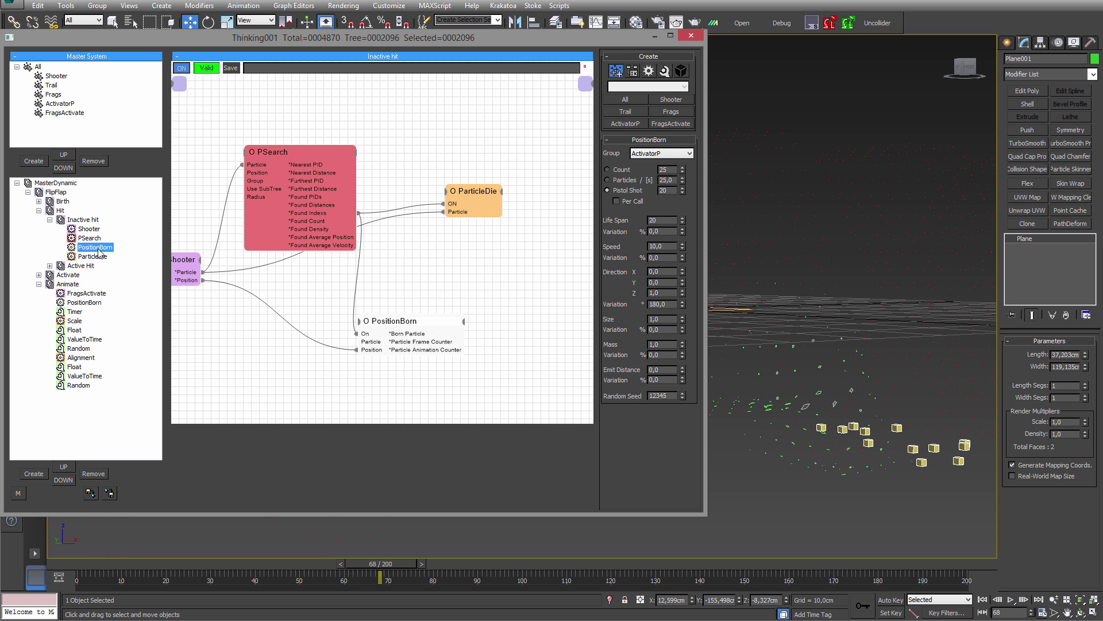
pyautogui.click(98, 248)
pyautogui.write('first hirt')
pyautogui.press('Return')
pyautogui.click(95, 249)
pyautogui.doubleClick(95, 248)
pyautogui.write('hit')
pyautogui.press('Return')
pyautogui.moveTo(426, 290); pyautogui.dragTo(420, 273, button='middle')
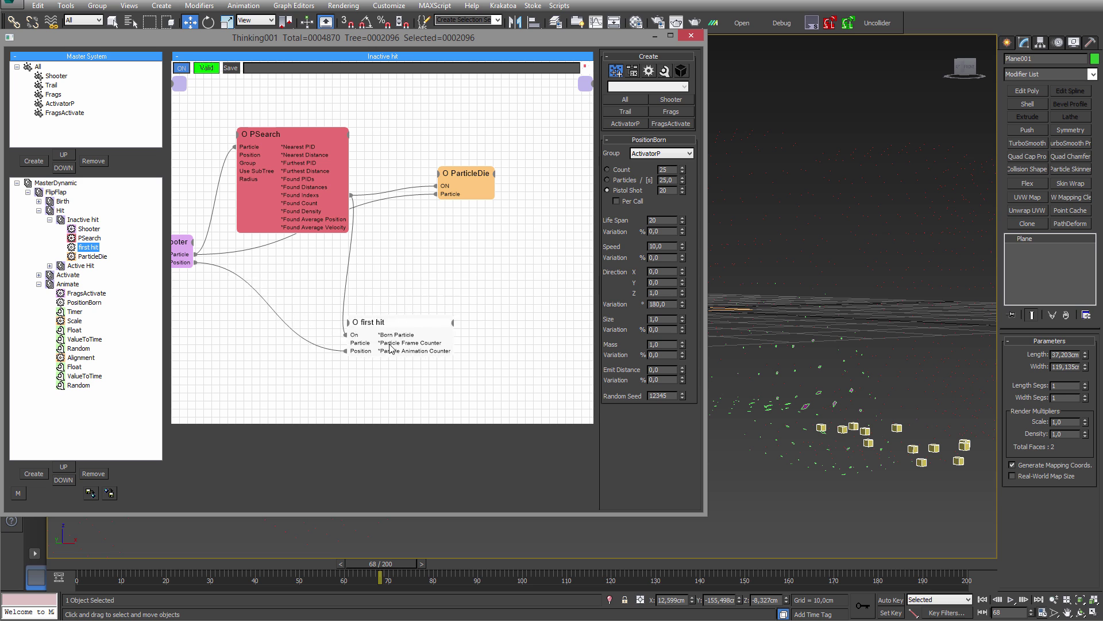
# - Add another PositionBorn operator above first hit and connect PSearch's Found Indexs output to its On input
pyautogui.rightClick(345, 246)
pyautogui.moveTo(402, 277)
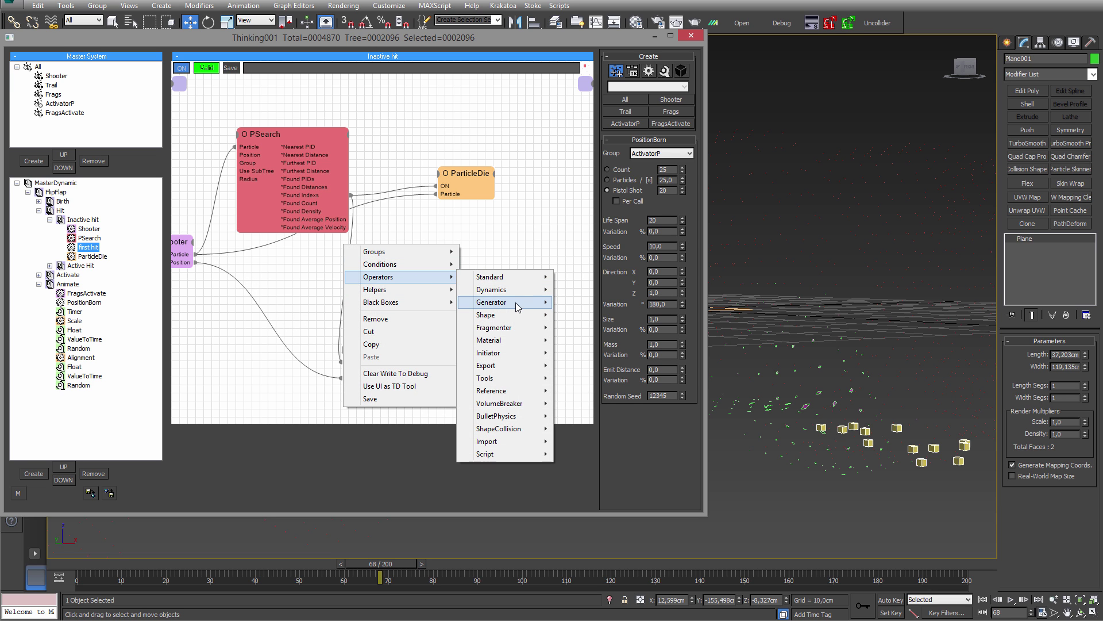
pyautogui.moveTo(514, 303)
pyautogui.click(591, 353)
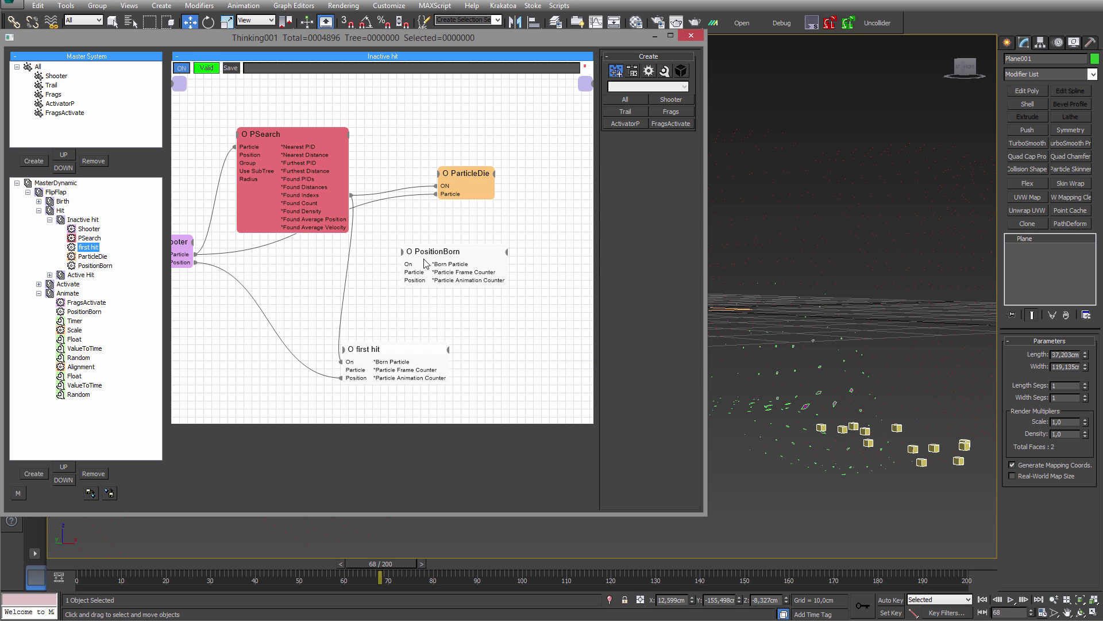
pyautogui.moveTo(428, 257); pyautogui.dragTo(410, 280)
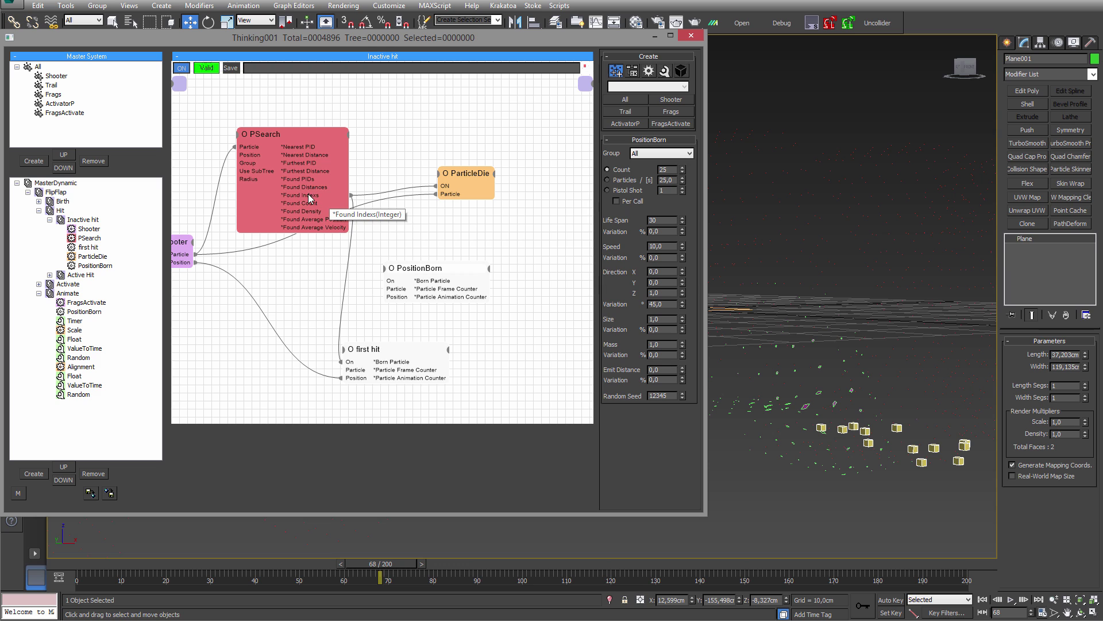
pyautogui.moveTo(311, 194); pyautogui.dragTo(423, 269)
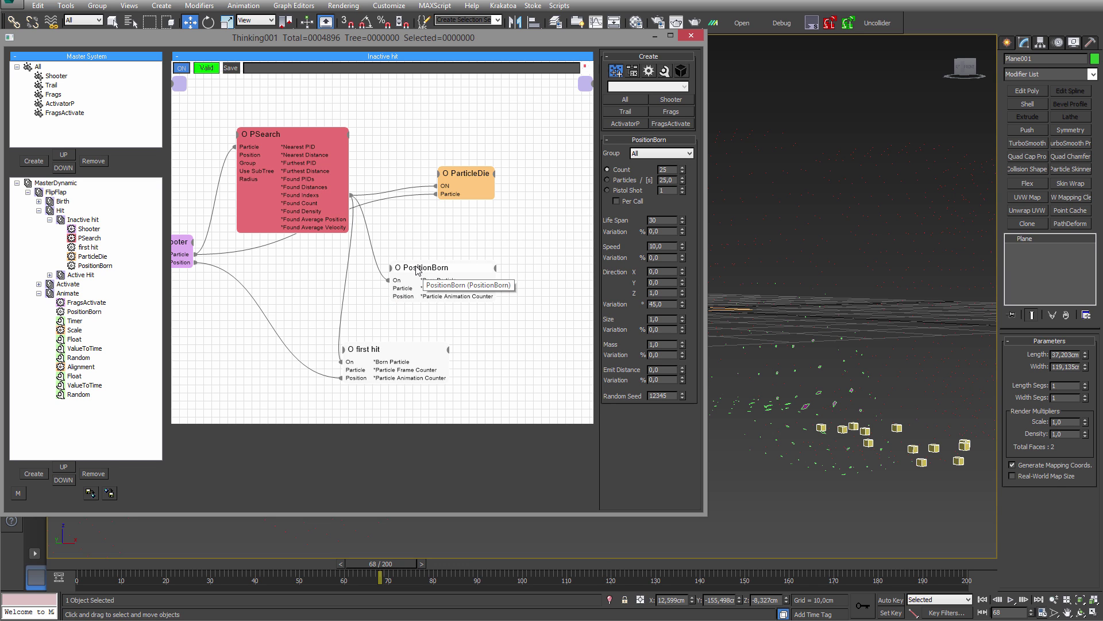
# - Expose PositionBorn's Direction input and Shooter's Velocity output, and connect Velocity to Direction and Position to Position
pyautogui.rightClick(395, 287)
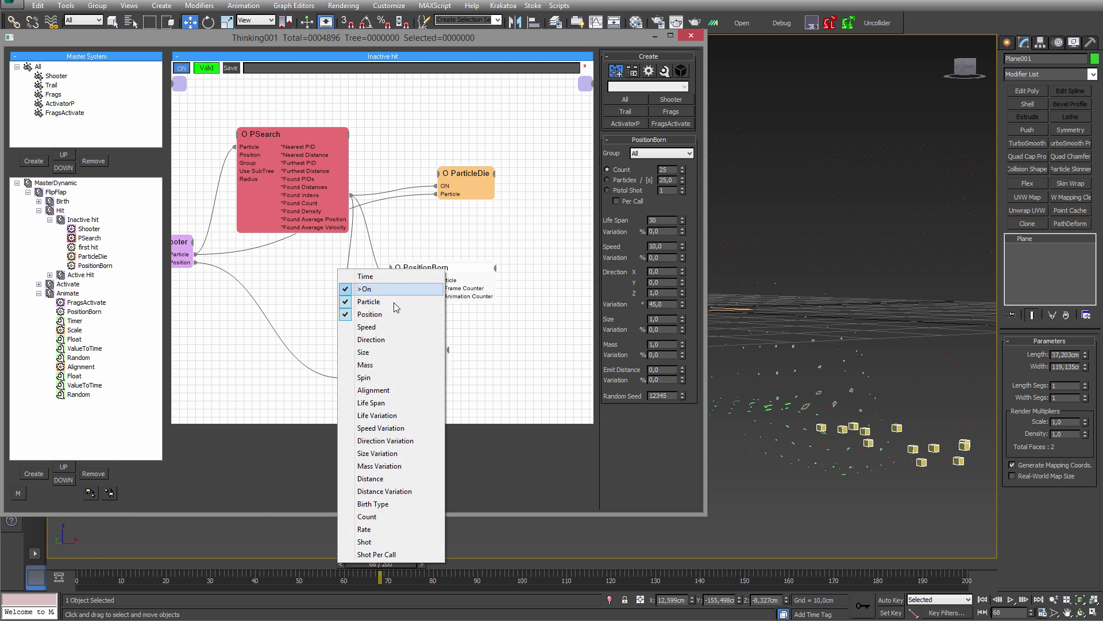
pyautogui.click(371, 339)
pyautogui.moveTo(216, 253); pyautogui.dragTo(276, 245, button='middle')
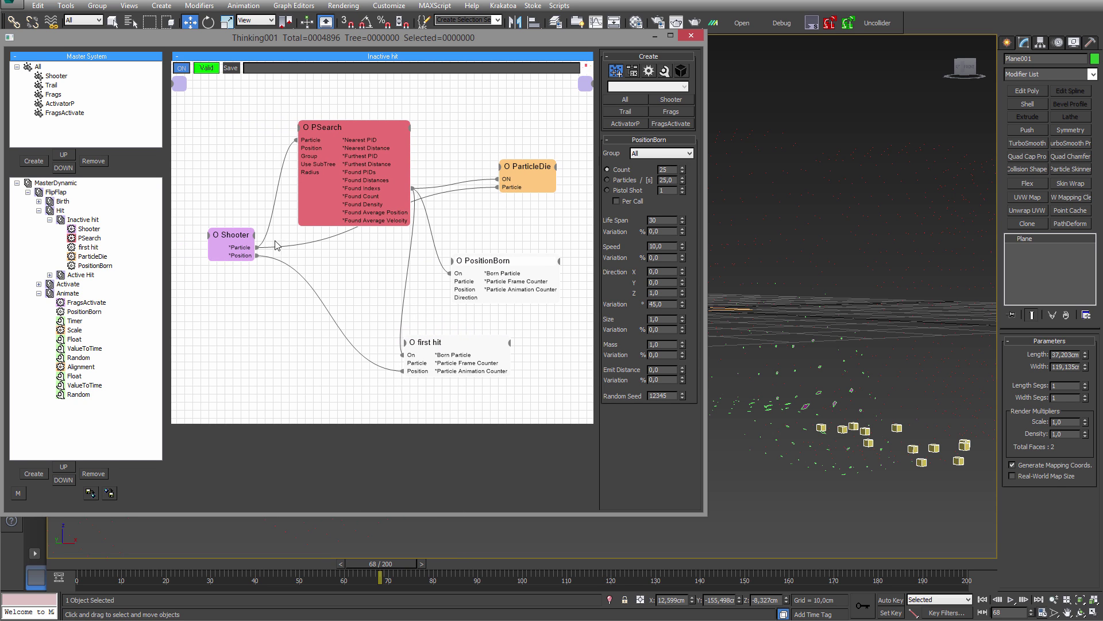
pyautogui.rightClick(213, 236)
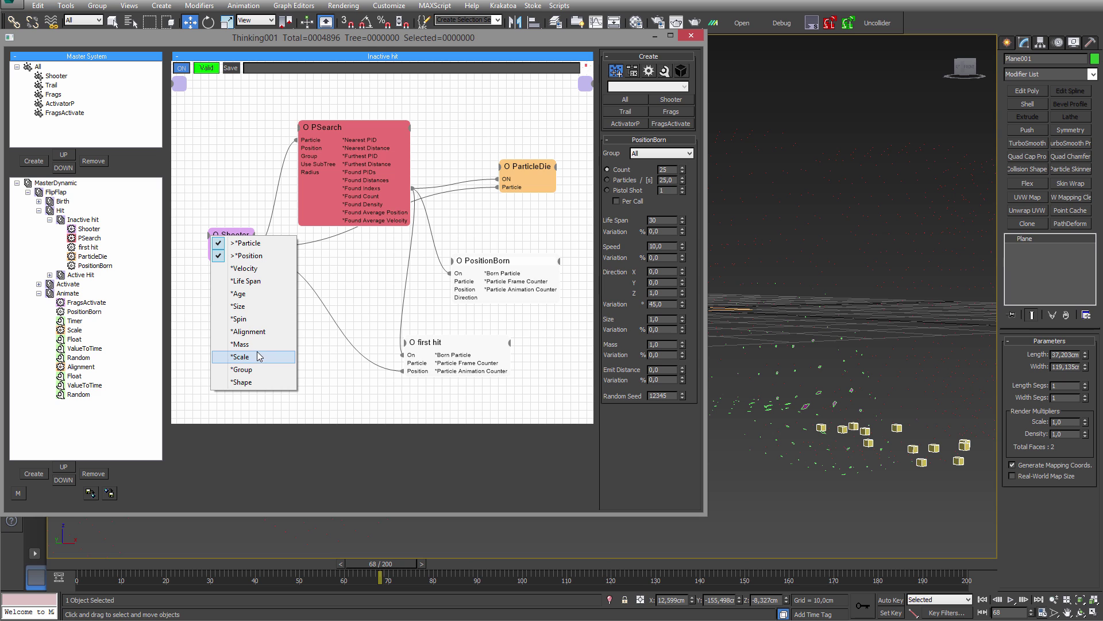
pyautogui.click(253, 268)
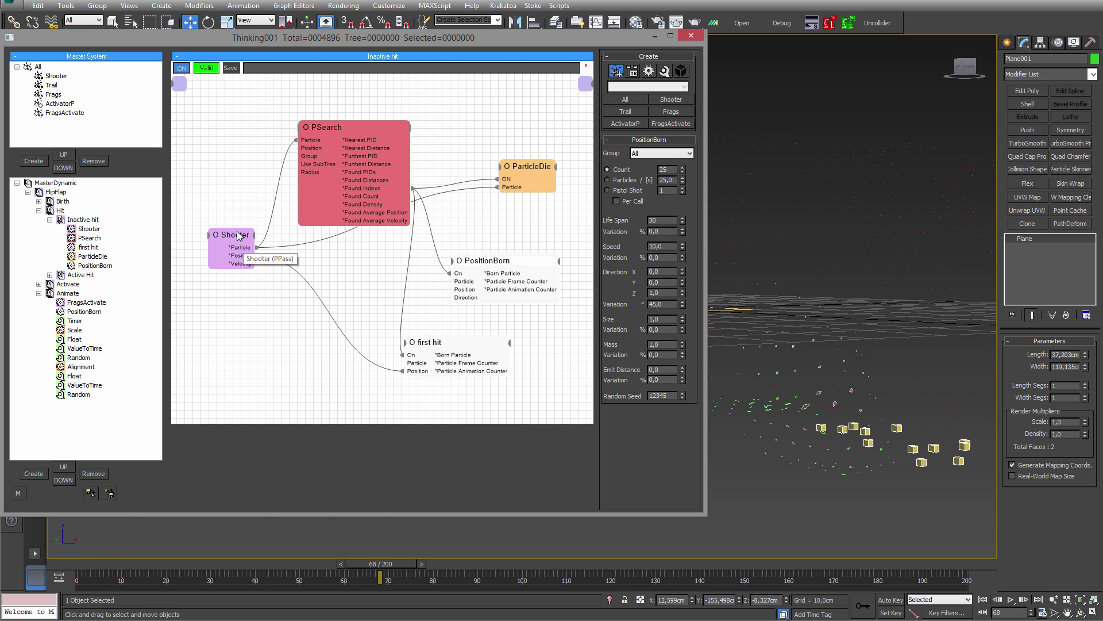
pyautogui.moveTo(239, 236); pyautogui.dragTo(231, 251)
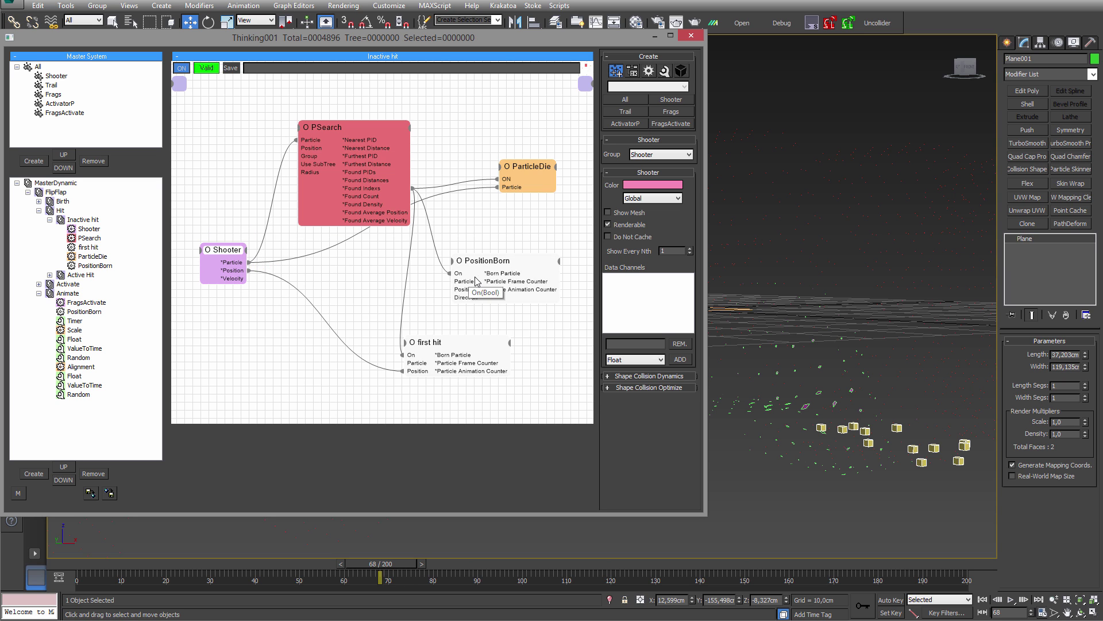
pyautogui.moveTo(464, 299); pyautogui.dragTo(248, 278)
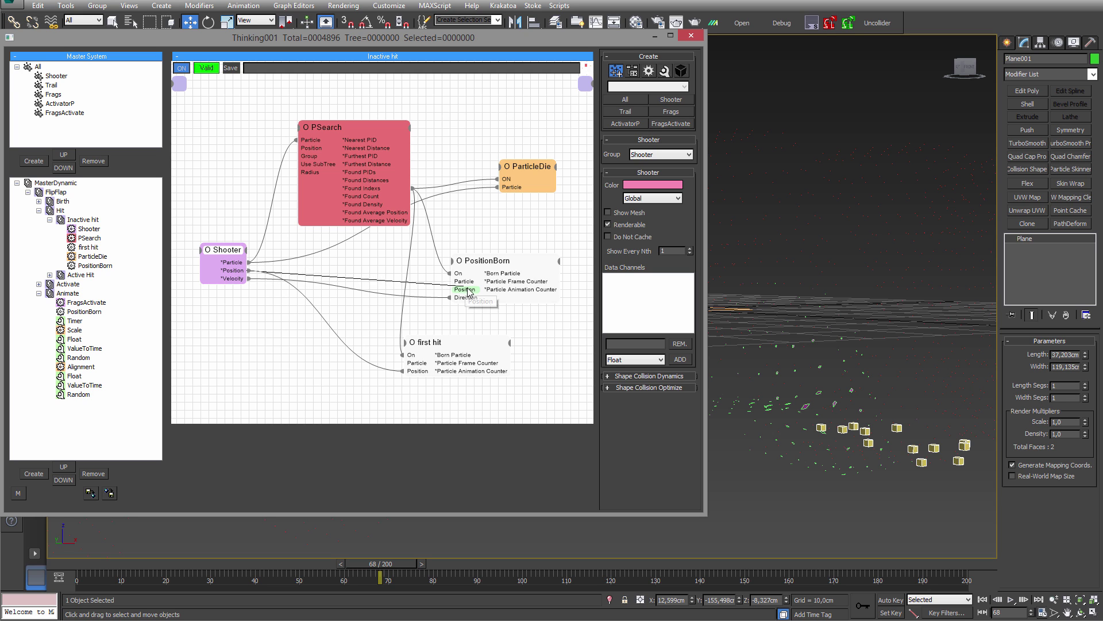
pyautogui.moveTo(513, 295); pyautogui.dragTo(490, 292)
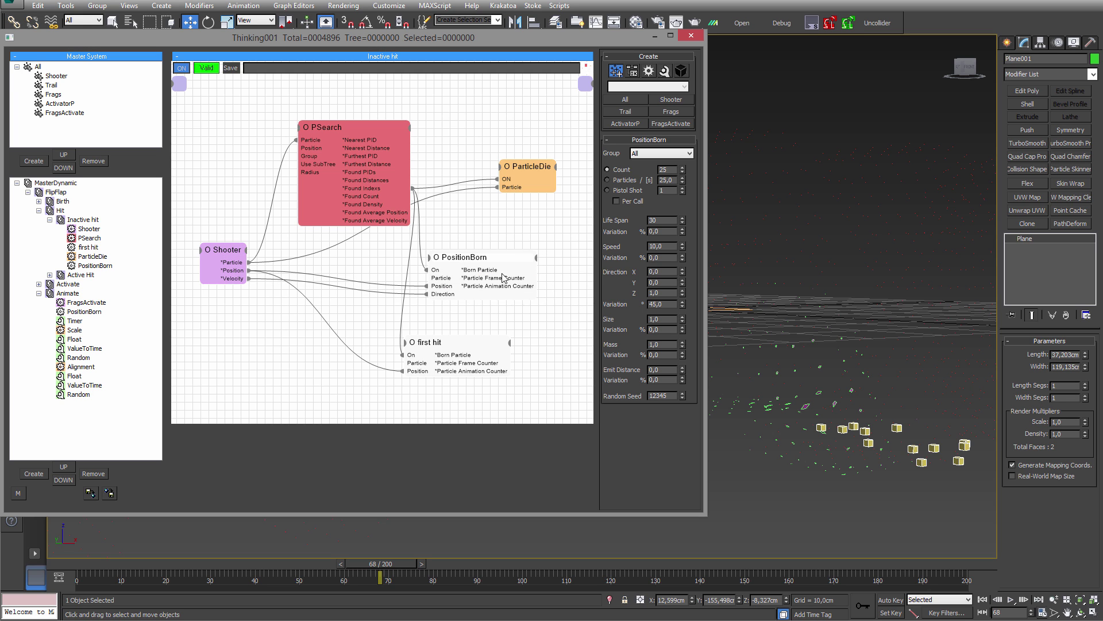
# - Set PositionBorn to Pistol Shot 25, life span 25 with 100% variation, speed -25 and direction variation 90
pyautogui.moveTo(670, 190); pyautogui.dragTo(600, 205)
pyautogui.write('25')
pyautogui.press('Return')
pyautogui.press('Tab')
pyautogui.moveTo(670, 247); pyautogui.dragTo(600, 260)
pyautogui.write('--')
pyautogui.moveTo(683, 306); pyautogui.dragTo(683, 288)
# - Add a StdShape operator beside PositionBorn in the Inactive hit network
pyautogui.moveTo(367, 301); pyautogui.dragTo(292, 285, button='middle')
pyautogui.moveTo(405, 246); pyautogui.dragTo(394, 251)
pyautogui.moveTo(484, 271); pyautogui.dragTo(398, 254, button='middle')
pyautogui.rightClick(475, 228)
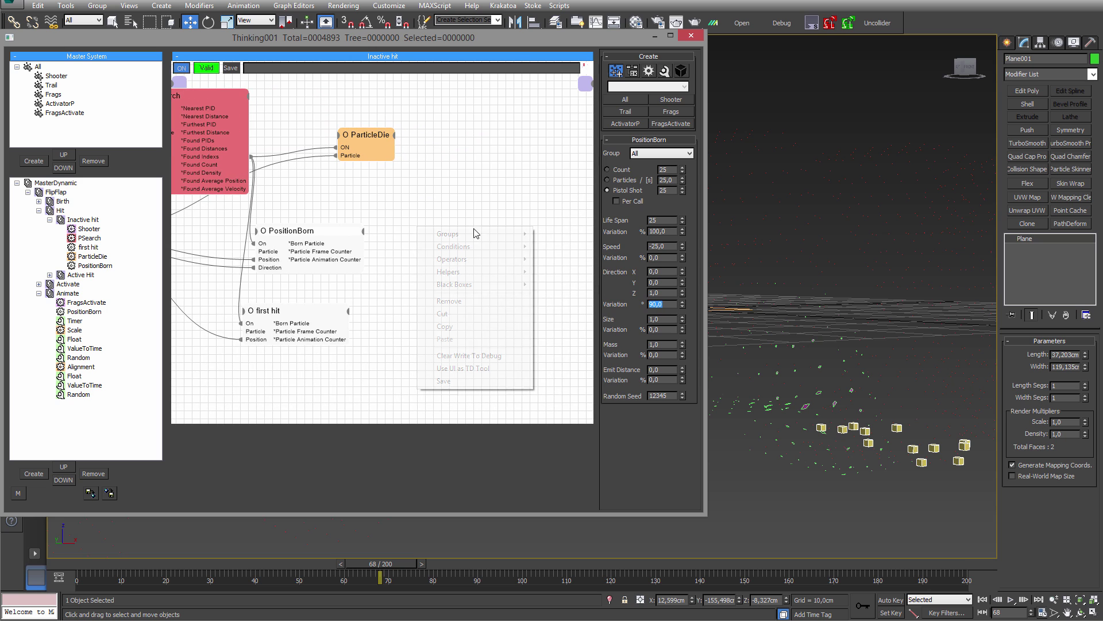
pyautogui.moveTo(488, 260)
pyautogui.moveTo(587, 297)
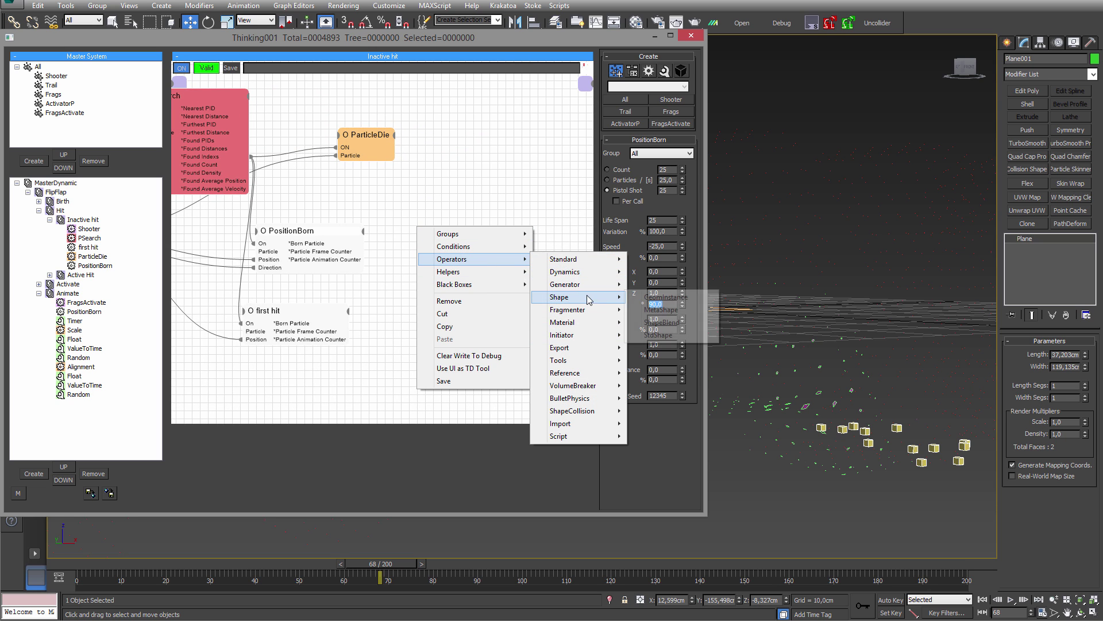
pyautogui.click(661, 335)
# - Add a Spin operator and connect PositionBorn's Born Particle output to both StdShape and Spin
pyautogui.rightClick(426, 270)
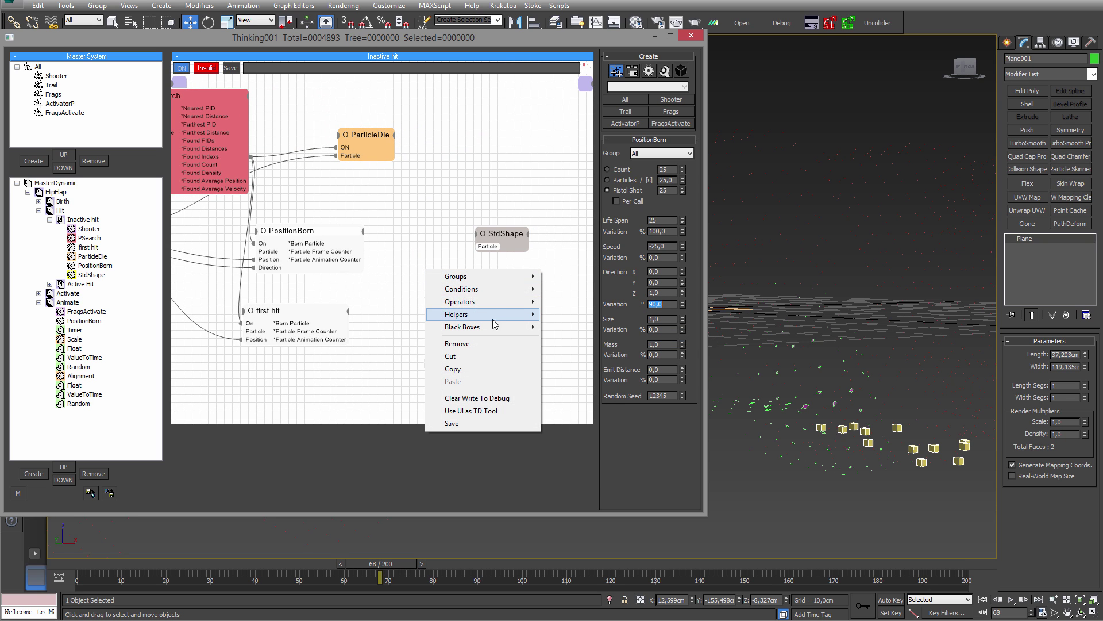
pyautogui.moveTo(489, 302)
pyautogui.moveTo(575, 315)
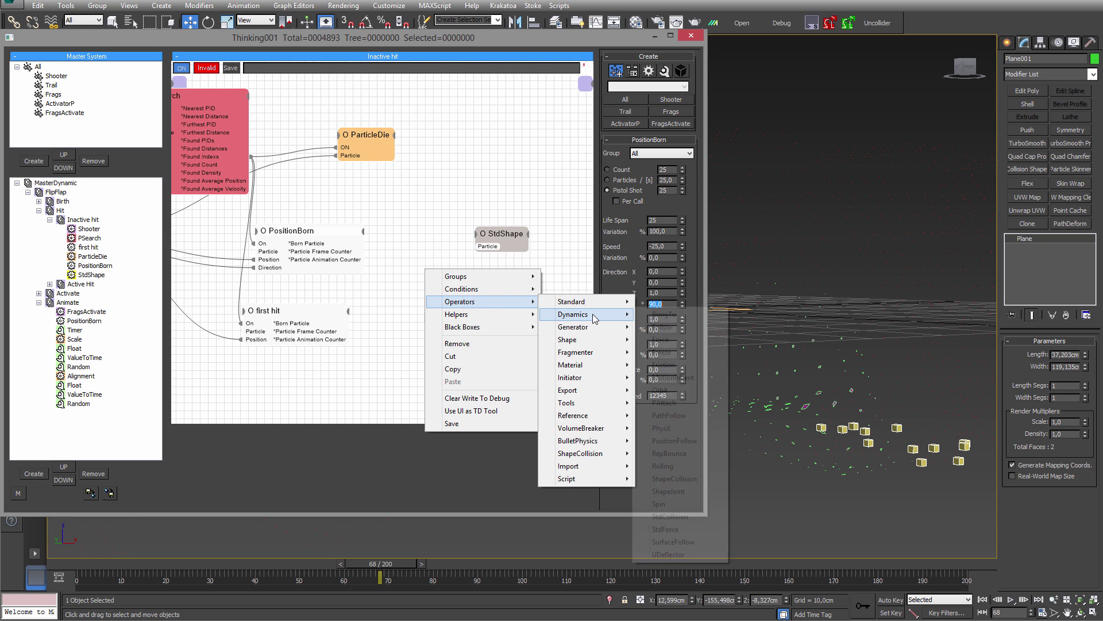
pyautogui.click(659, 504)
pyautogui.moveTo(482, 289); pyautogui.dragTo(477, 210)
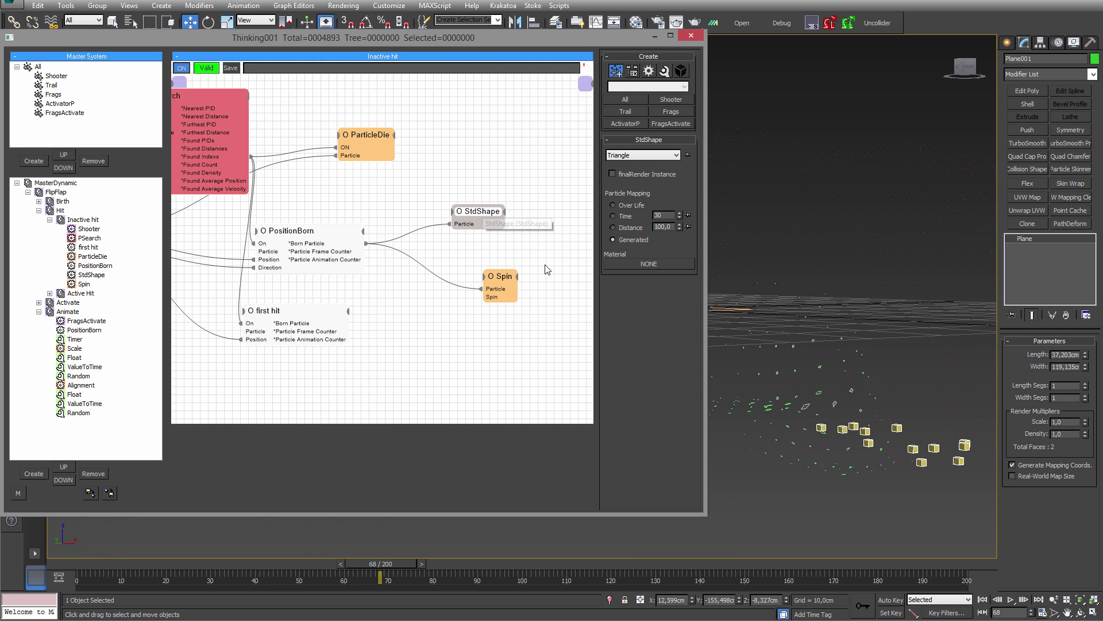
# - Set the StdShape type to Cube and the Spin operator's Spin Time to 5
pyautogui.click(642, 155)
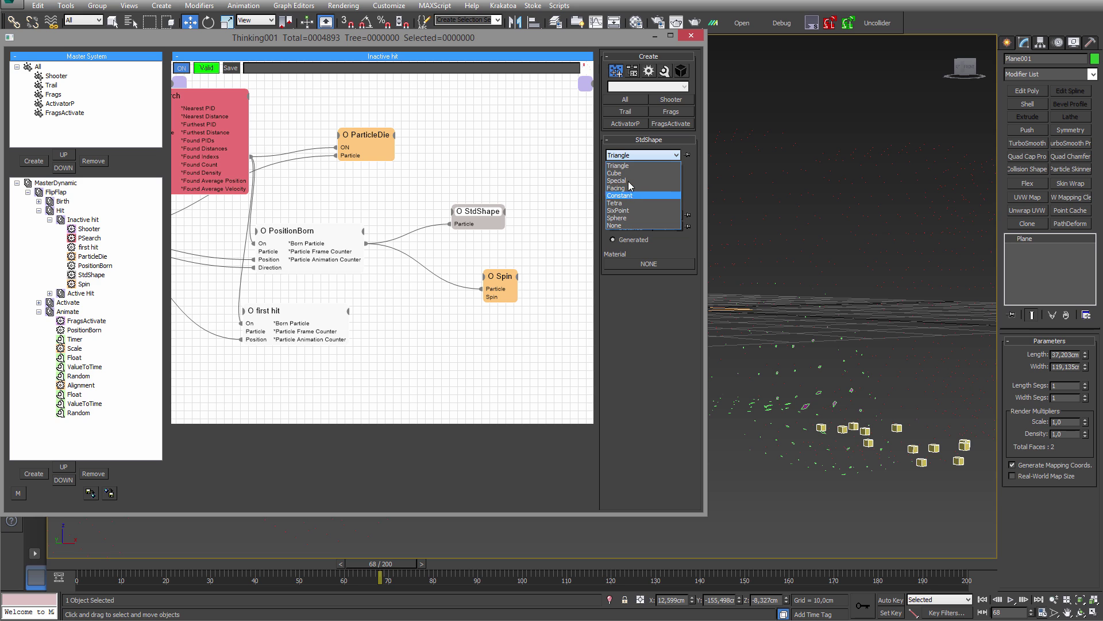
pyautogui.click(614, 173)
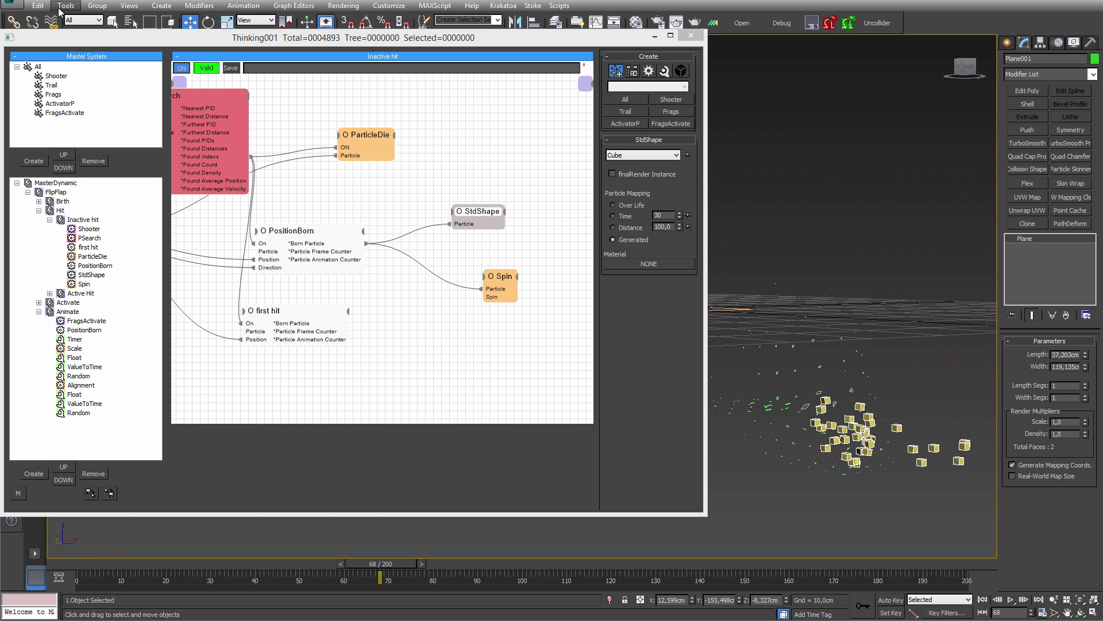
pyautogui.moveTo(501, 290); pyautogui.dragTo(465, 286)
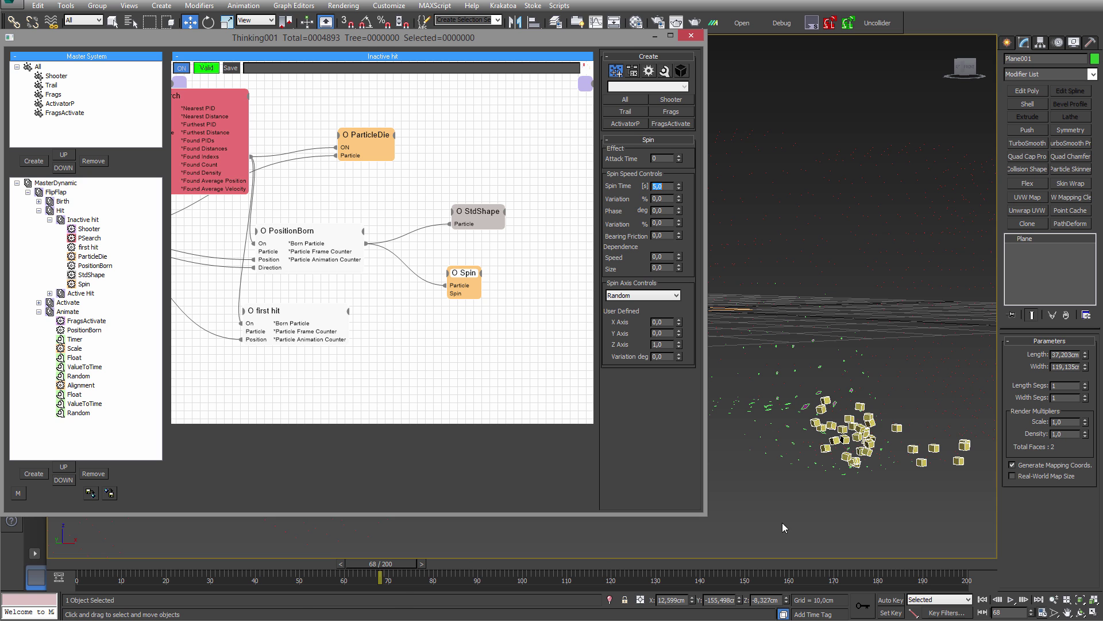
# - Scrub the animation to frame 123 and examine the cube particles around the whole MAX lettering
pyautogui.moveTo(840, 439); pyautogui.dragTo(861, 435, button='middle')
pyautogui.moveTo(78, 569); pyautogui.dragTo(603, 563)
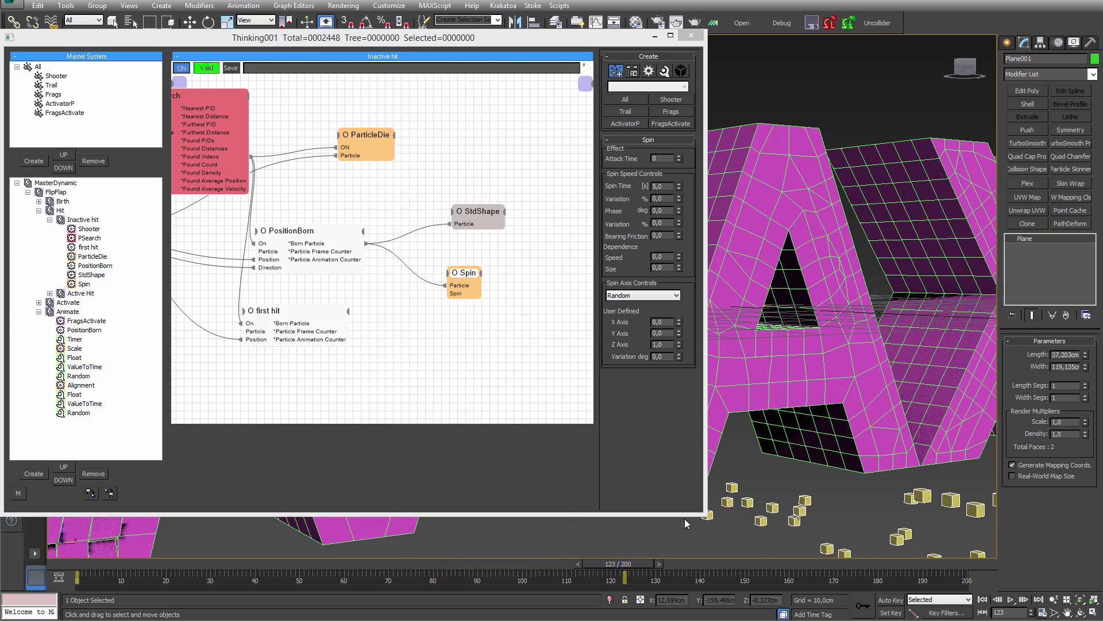
pyautogui.scroll(-5, 833, 444)
pyautogui.scroll(-3, 860, 446)
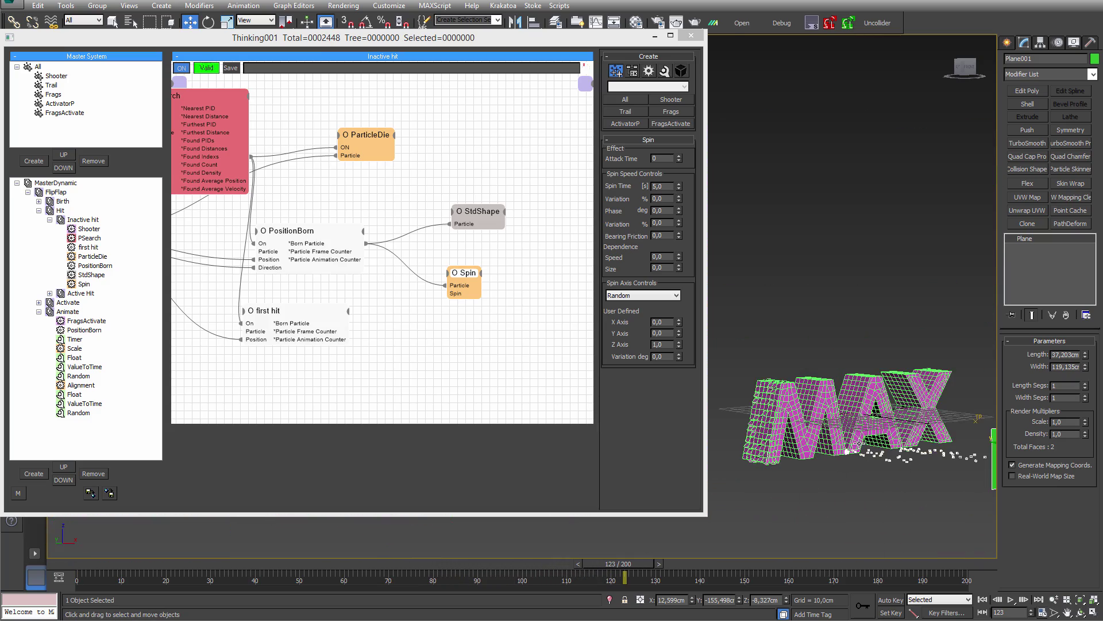
pyautogui.keyDown('alt'); pyautogui.moveTo(868, 444); pyautogui.dragTo(844, 442, button='middle'); pyautogui.keyUp('alt')
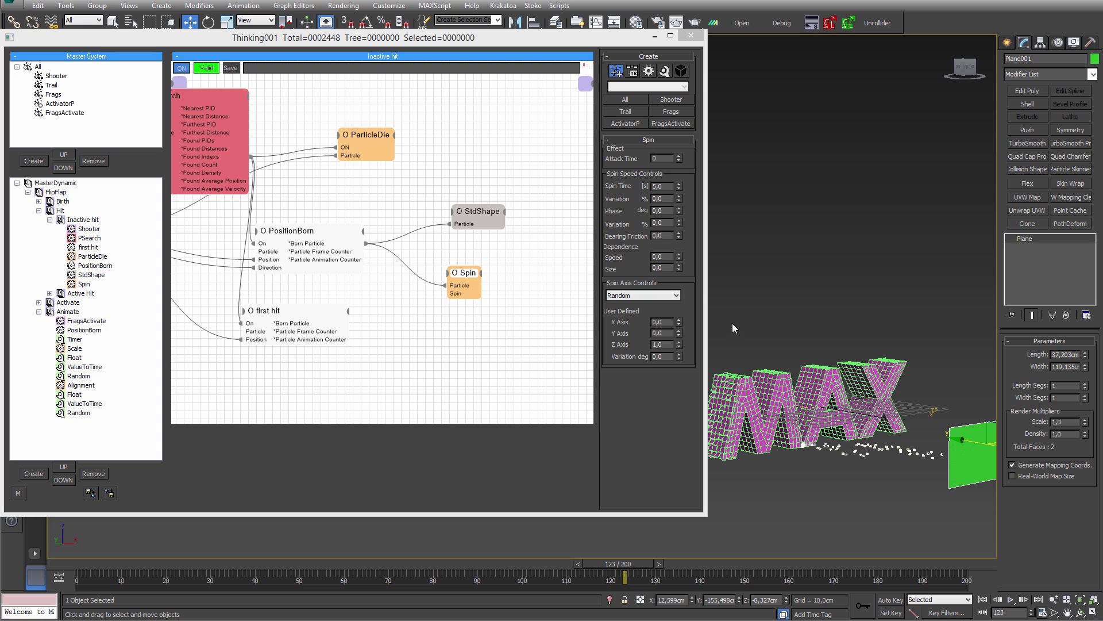
# - Scrub the animation to frame 146 to examine the cube particles near the MAX lettering, and return to frame 0
pyautogui.moveTo(793, 361)
pyautogui.mouseDown(button='middle')
pyautogui.moveTo(820, 344)
pyautogui.moveTo(786, 353)
pyautogui.mouseUp(button='middle')
pyautogui.scroll(3, 832, 371)
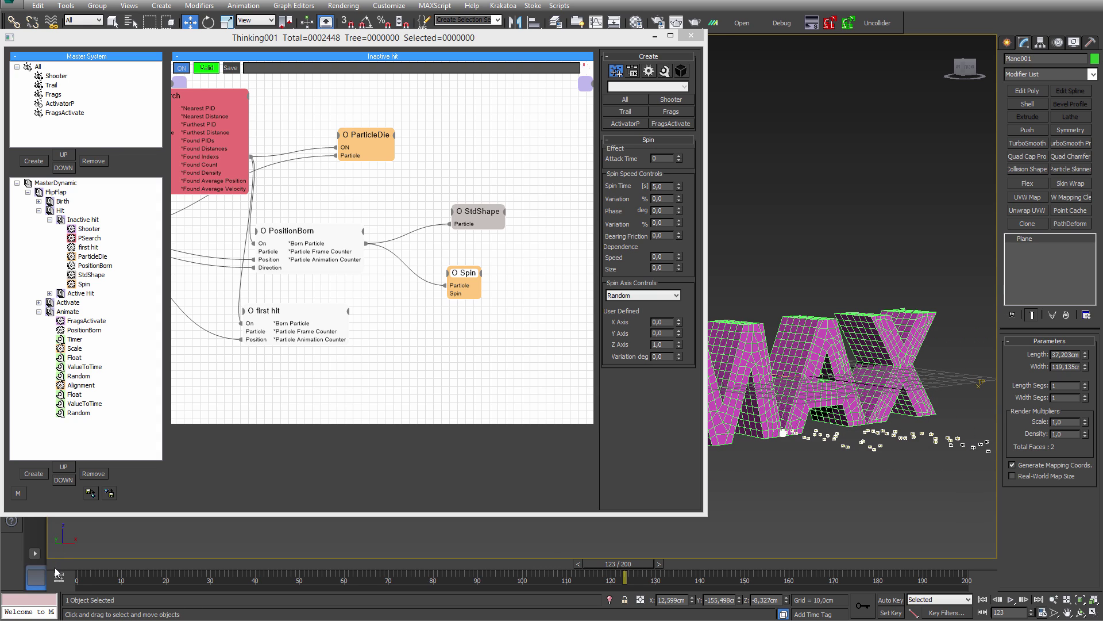
pyautogui.moveTo(56, 572); pyautogui.dragTo(725, 524)
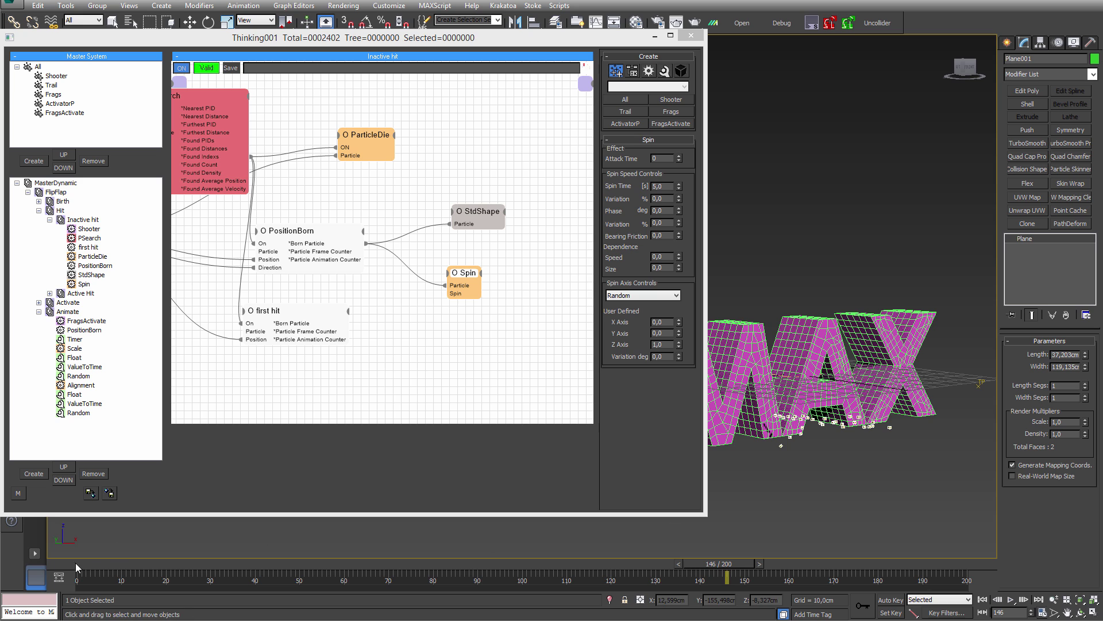
pyautogui.click(76, 564)
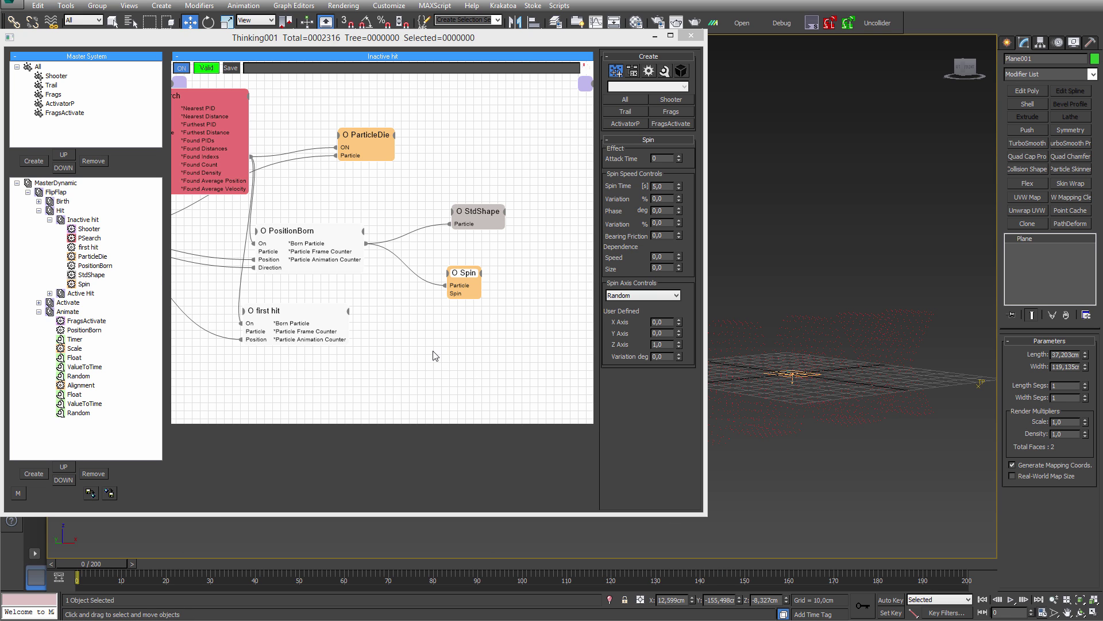
# - Create a dynamic set named Material under FlipFlap, below Birth, and enlarge its network area
pyautogui.click(48, 210)
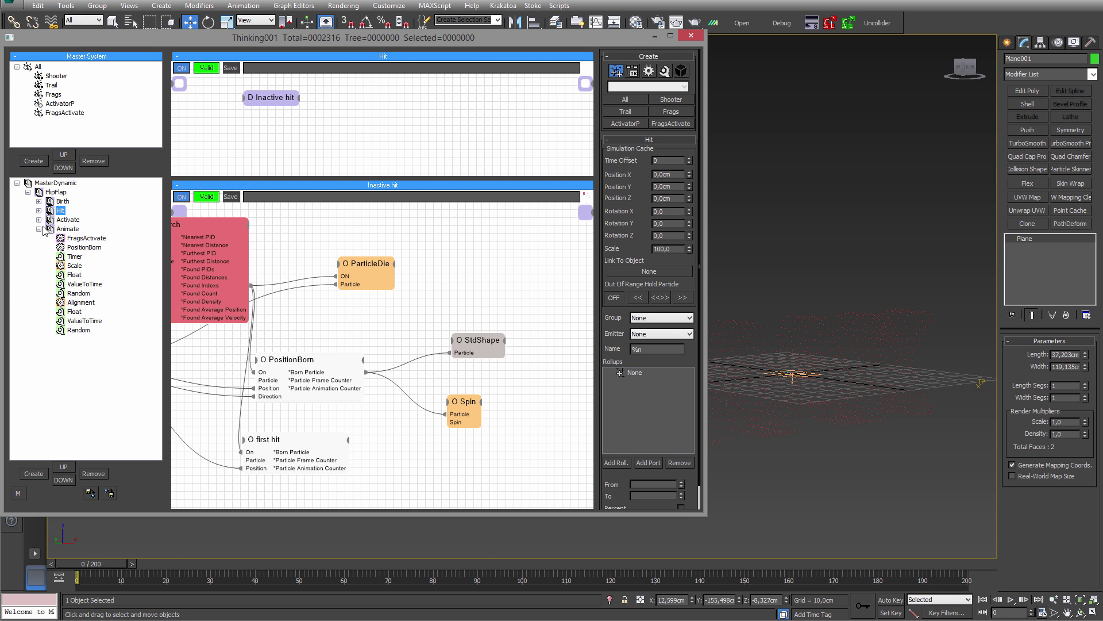
pyautogui.click(50, 192)
pyautogui.click(36, 476)
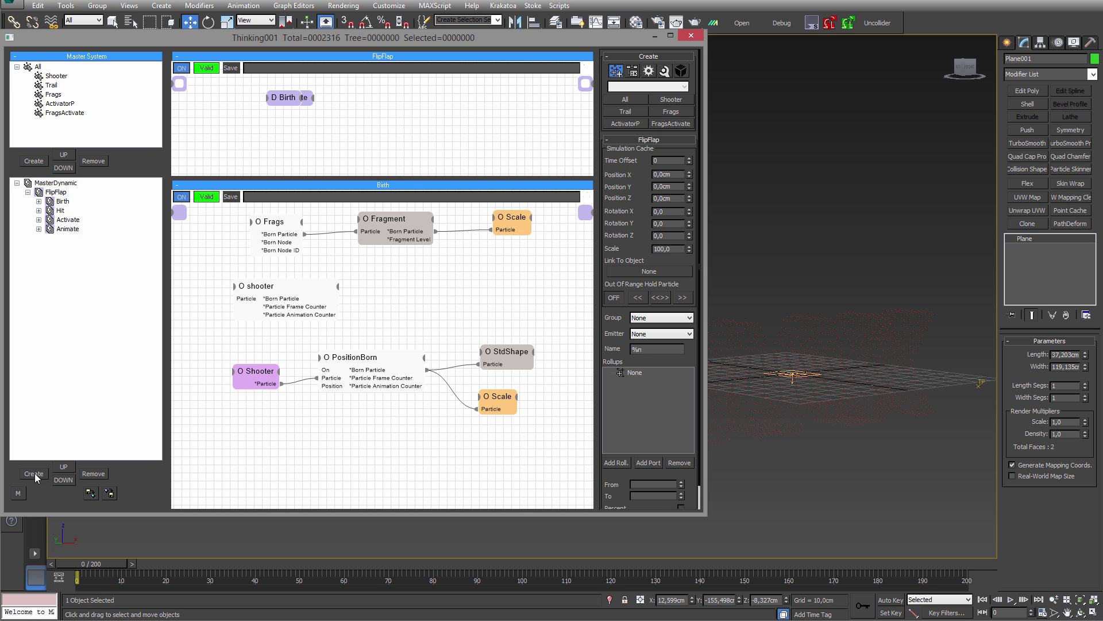
pyautogui.moveTo(57, 210); pyautogui.dragTo(57, 211)
pyautogui.click(64, 213)
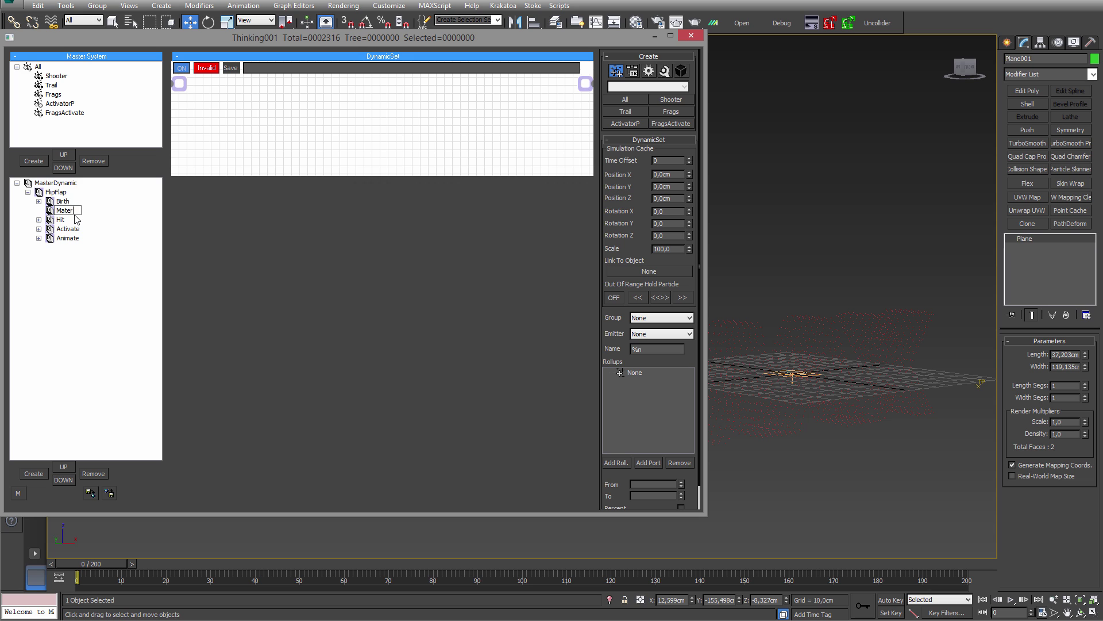
pyautogui.moveTo(275, 174); pyautogui.dragTo(274, 434)
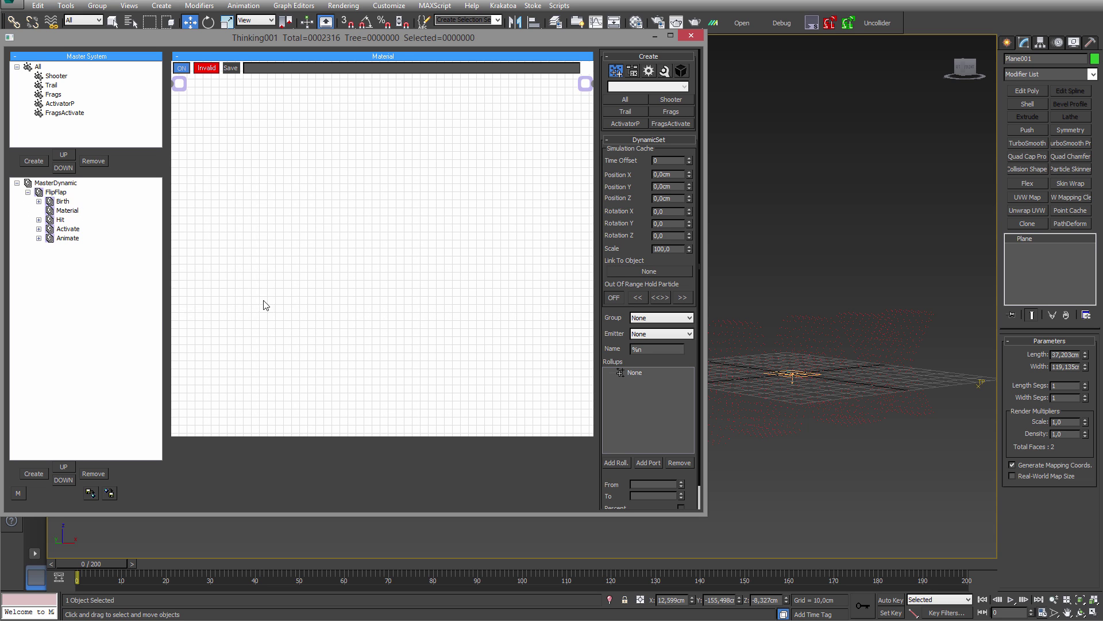
# - Add a Shooter group node to the Material network
pyautogui.rightClick(215, 156)
pyautogui.moveTo(235, 167)
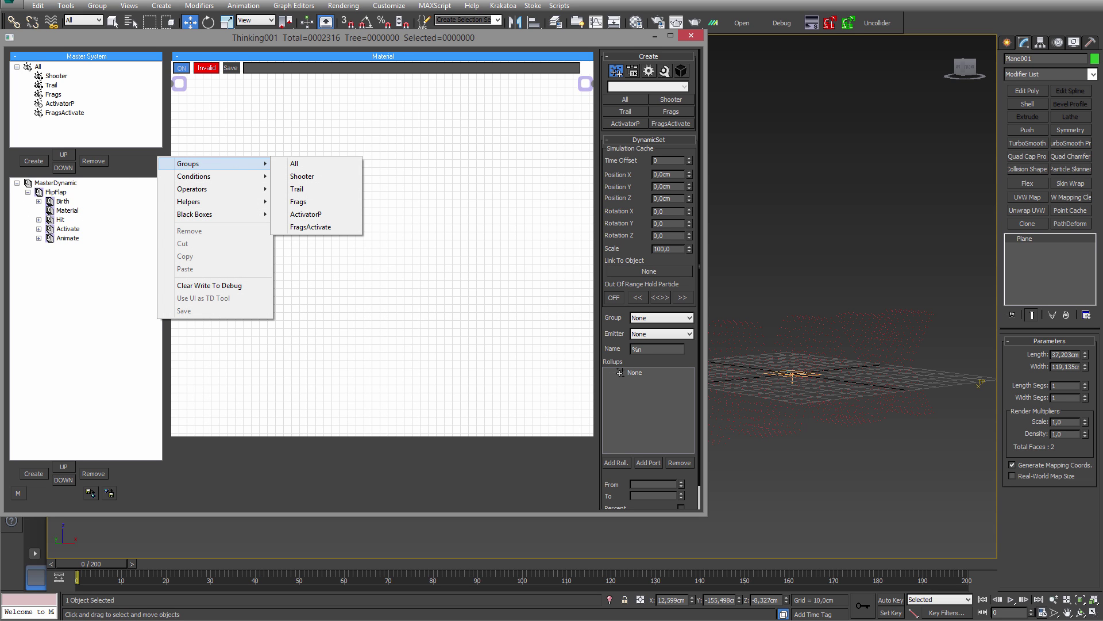
pyautogui.rightClick(275, 124)
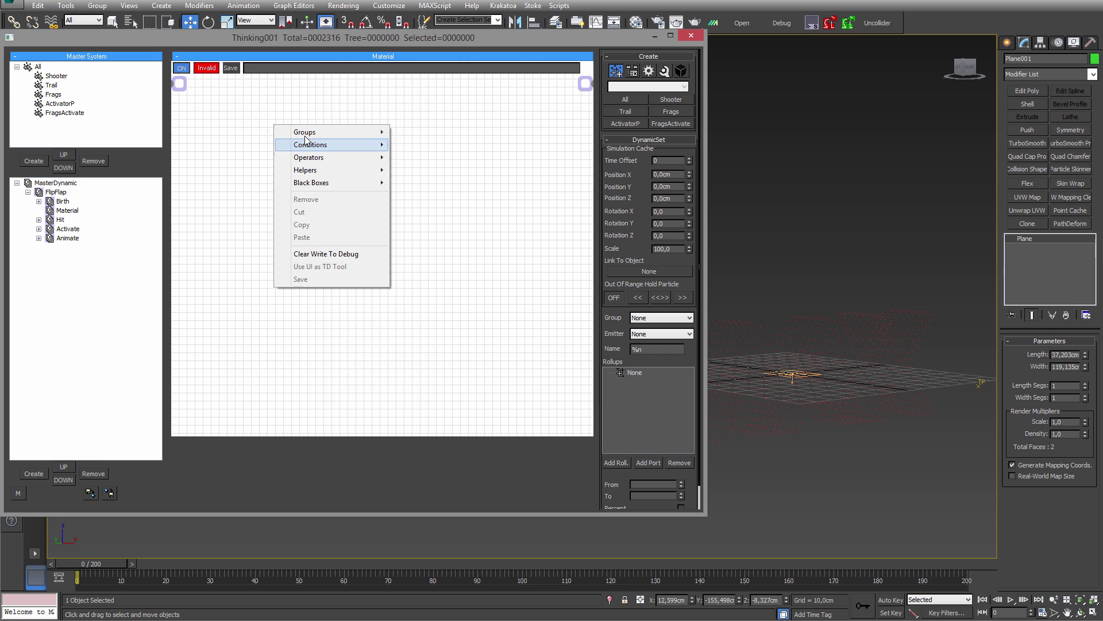
pyautogui.moveTo(319, 132)
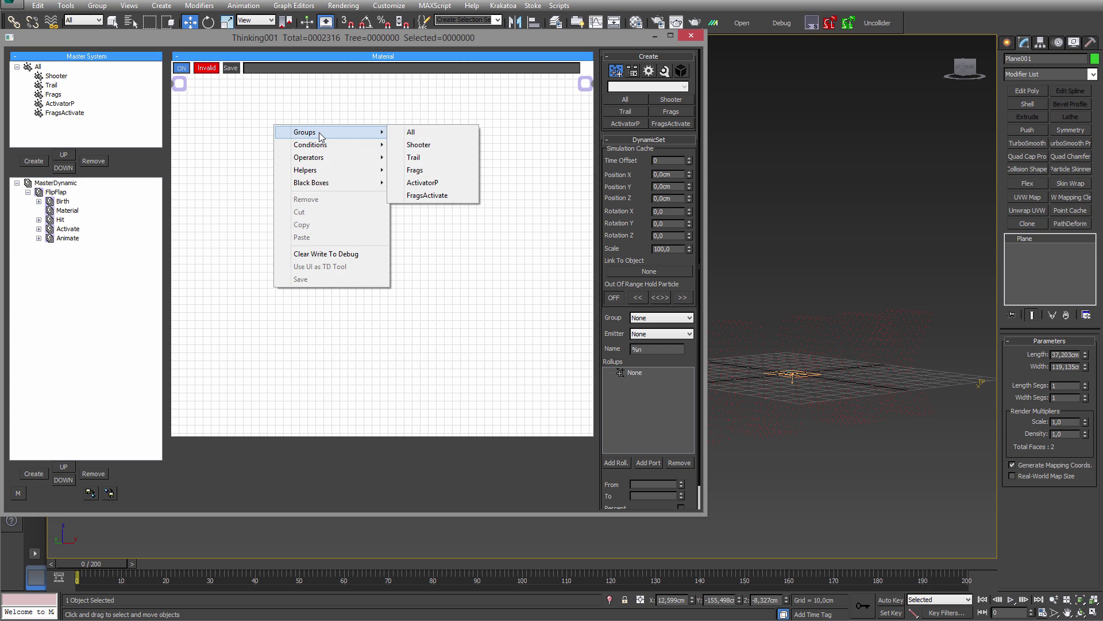
pyautogui.click(450, 144)
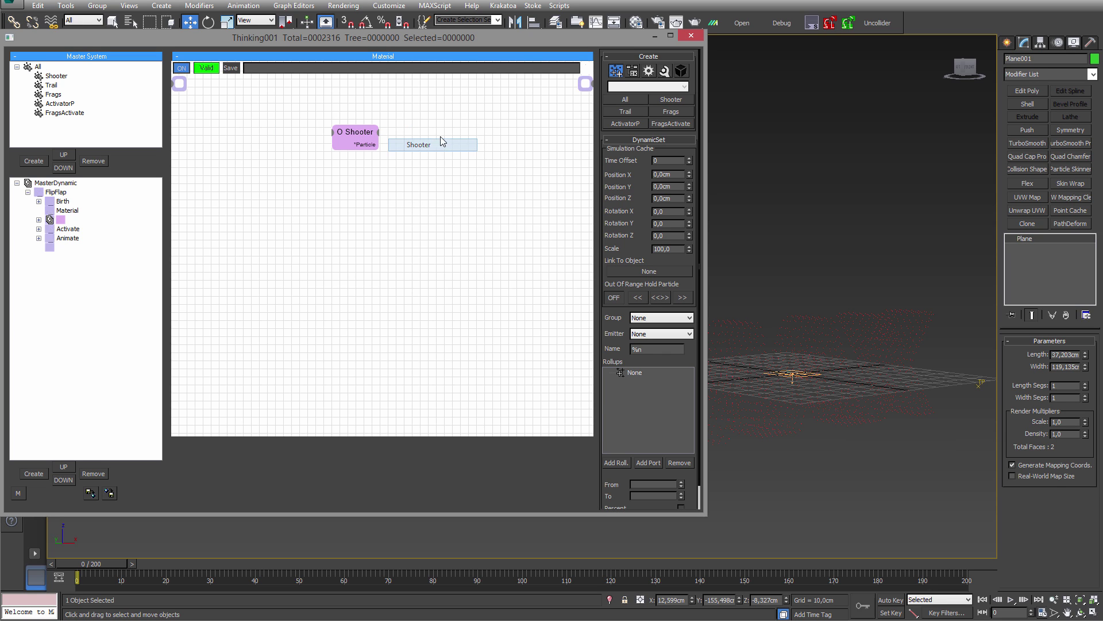
pyautogui.moveTo(348, 136); pyautogui.dragTo(241, 125)
# - Add Trail and FragsActivate group nodes to the Material network and line up all three group nodes in a column
pyautogui.click(60, 0)
pyautogui.rightClick(189, 177)
pyautogui.moveTo(260, 183)
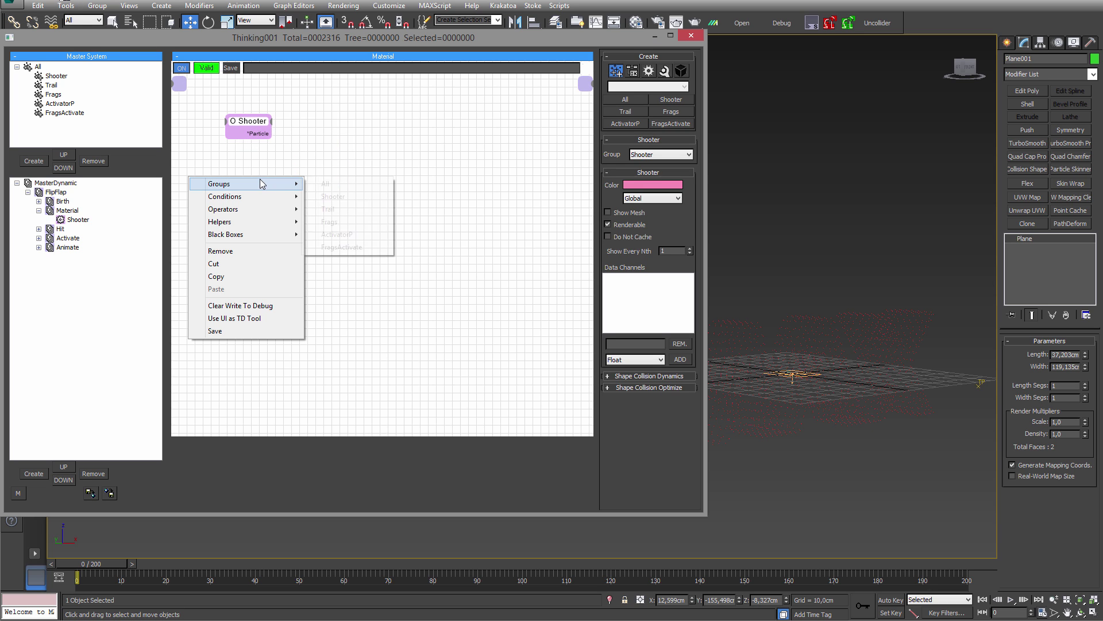
pyautogui.click(340, 210)
pyautogui.rightClick(187, 200)
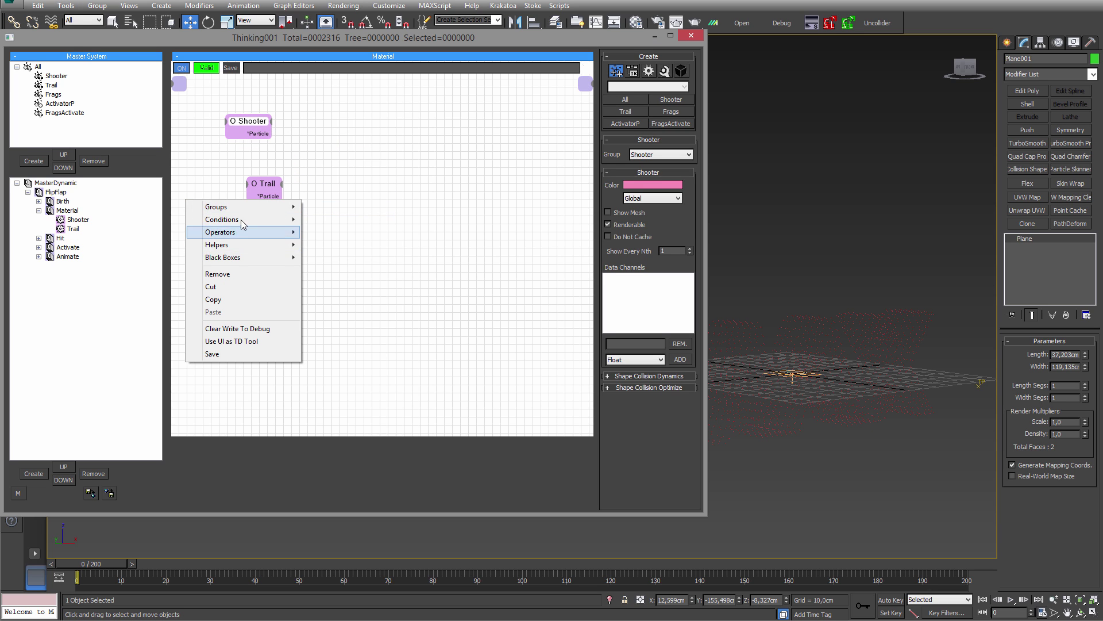
pyautogui.moveTo(259, 206)
pyautogui.click(350, 270)
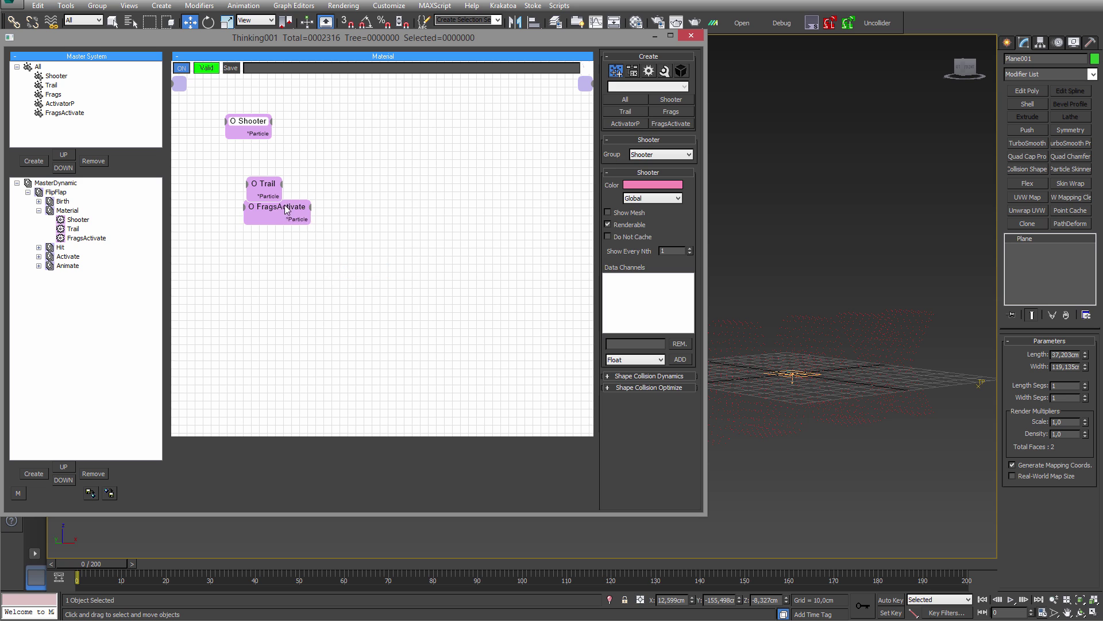
pyautogui.moveTo(285, 206); pyautogui.dragTo(253, 248)
pyautogui.moveTo(264, 183); pyautogui.dragTo(234, 179)
pyautogui.moveTo(248, 120); pyautogui.dragTo(227, 123)
# - Add a ShapeMaterial operator beside the Shooter node in the Material network
pyautogui.rightClick(309, 161)
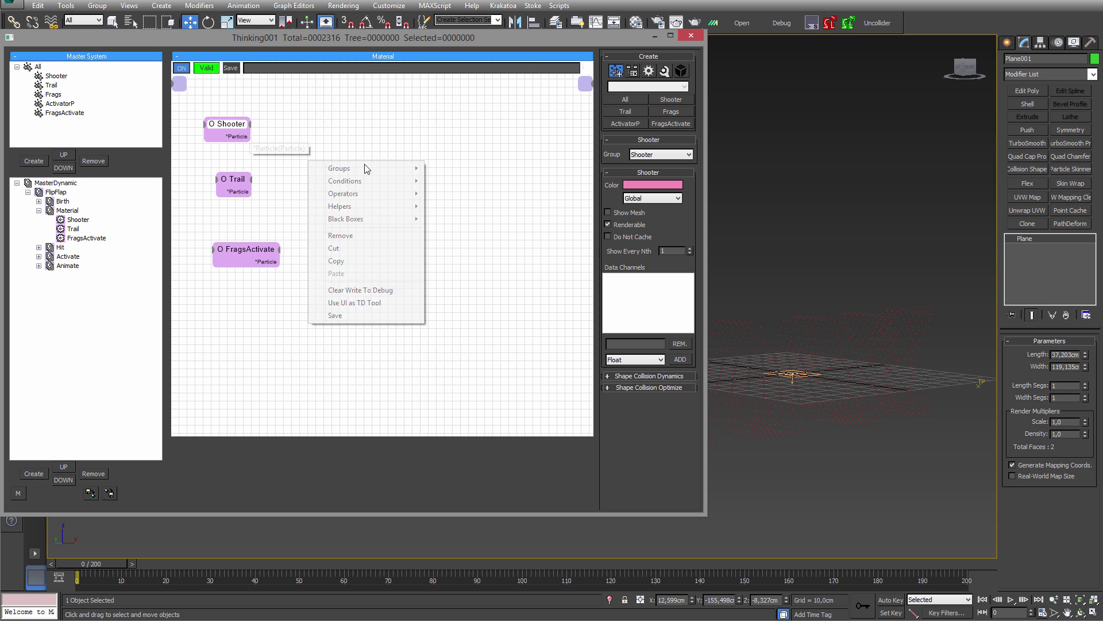
pyautogui.moveTo(391, 193)
pyautogui.moveTo(493, 257)
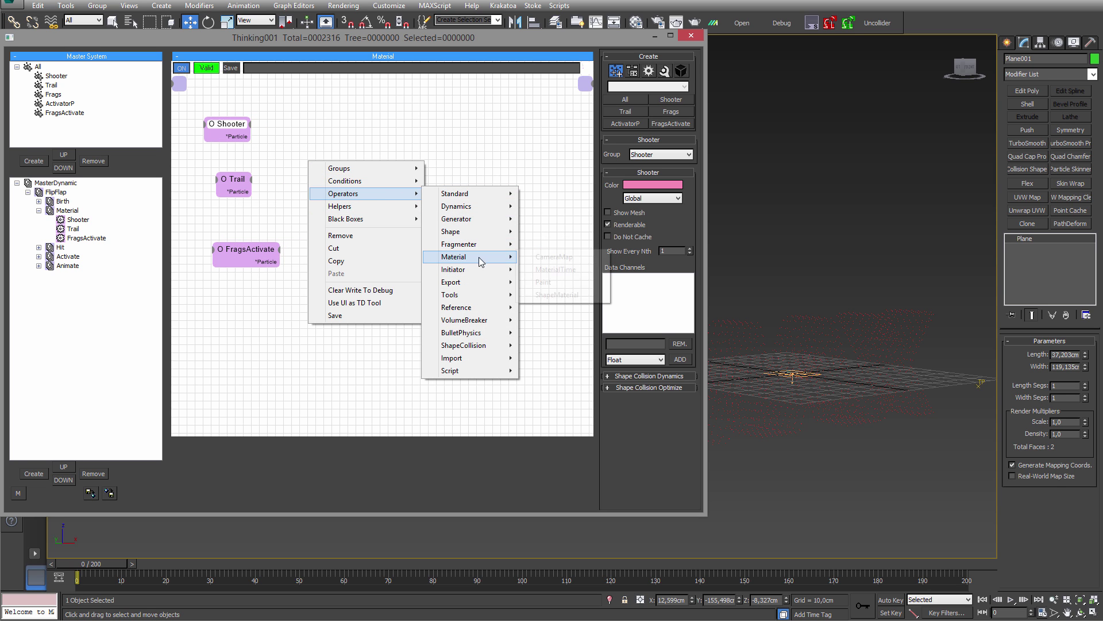
pyautogui.click(556, 295)
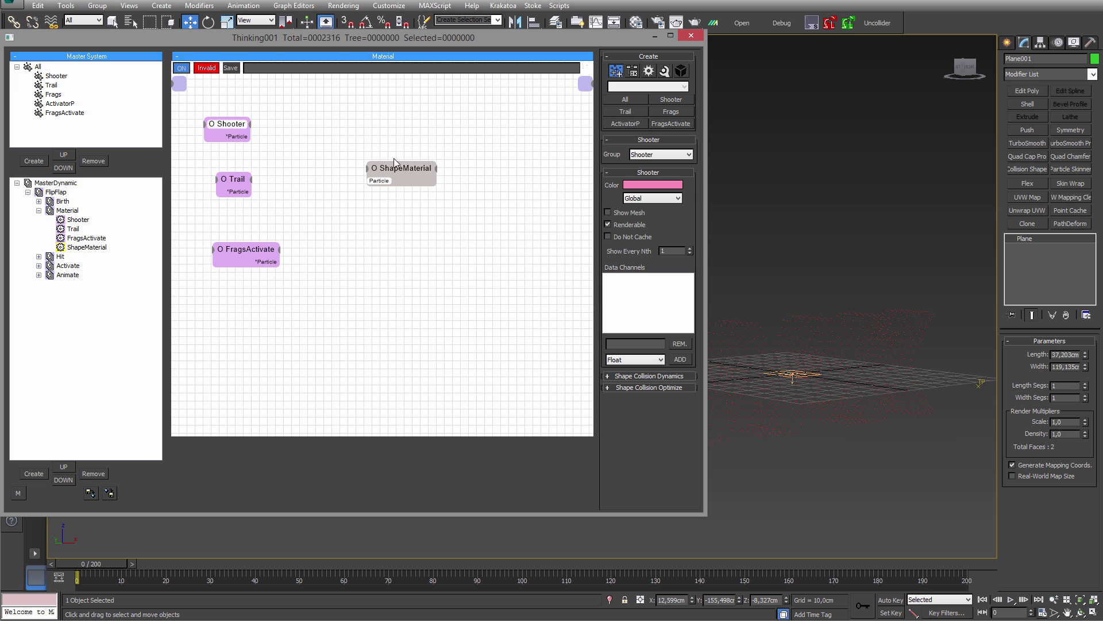
pyautogui.moveTo(395, 162); pyautogui.dragTo(377, 109)
# - Duplicate the ShapeMaterial operator twice, placing the copies beside the Trail and FragsActivate nodes
pyautogui.rightClick(265, 172)
pyautogui.click(424, 133)
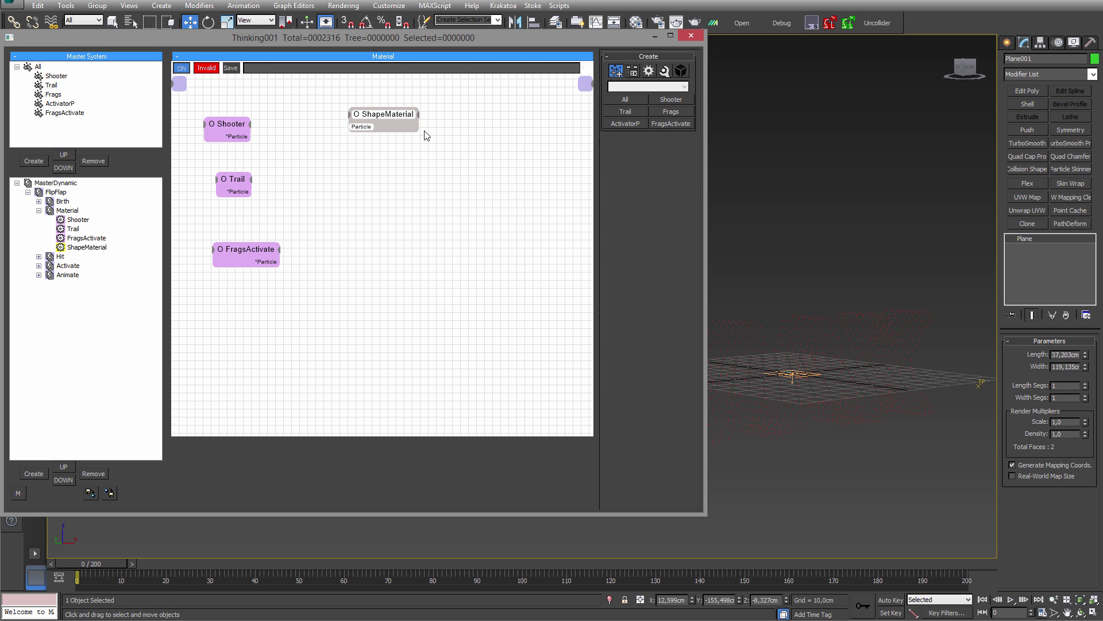
pyautogui.click(64, 0)
pyautogui.click(377, 111)
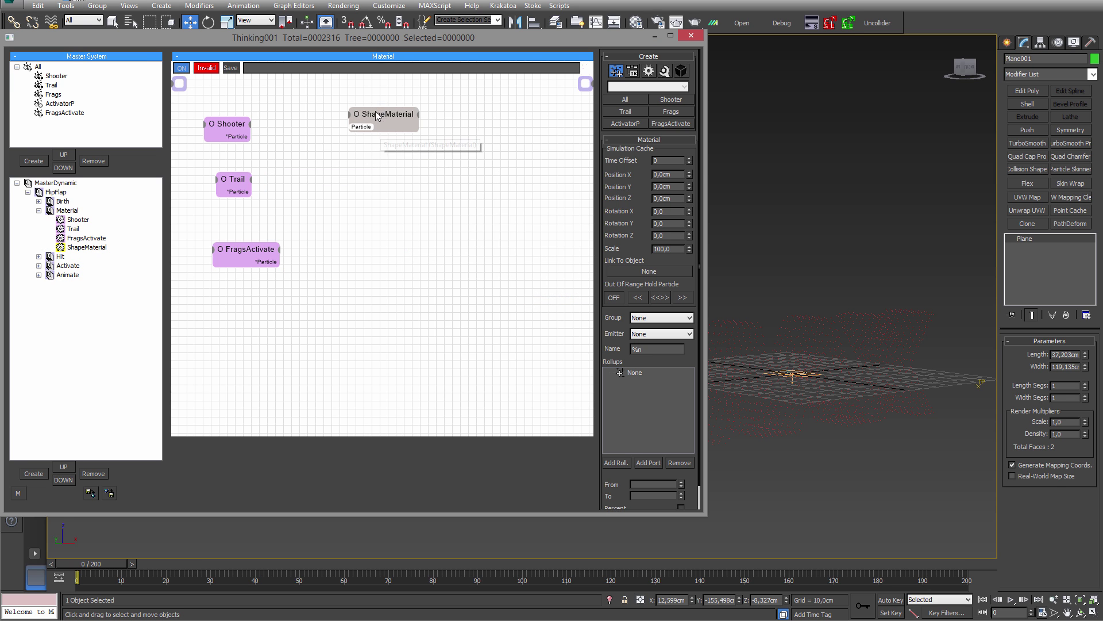
pyautogui.keyDown('shift'); pyautogui.moveTo(380, 115); pyautogui.dragTo(389, 250); pyautogui.keyUp('shift')
# - Connect the Particle outputs of Shooter, Trail and FragsActivate each to the Particle input of their own ShapeMaterial operator
pyautogui.moveTo(362, 131); pyautogui.dragTo(237, 139)
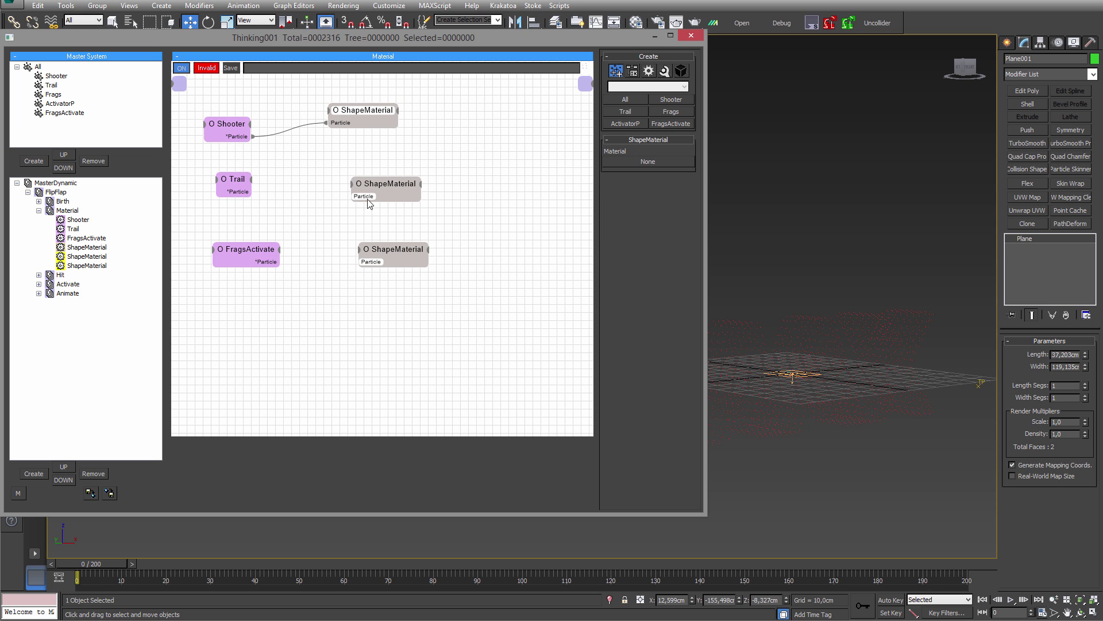
pyautogui.moveTo(368, 199); pyautogui.dragTo(244, 193)
pyautogui.moveTo(361, 263); pyautogui.dragTo(270, 264)
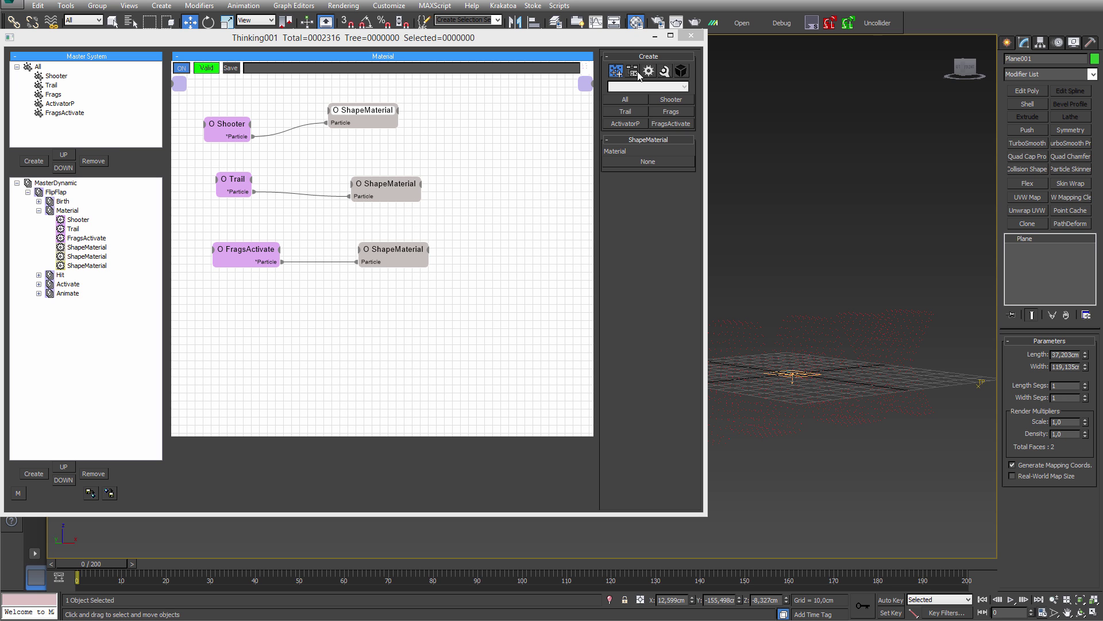
# - Change the first Material Editor slot, 01 - Default, to a VRayMtl and move the editor clear of the operator settings
pyautogui.press('m')
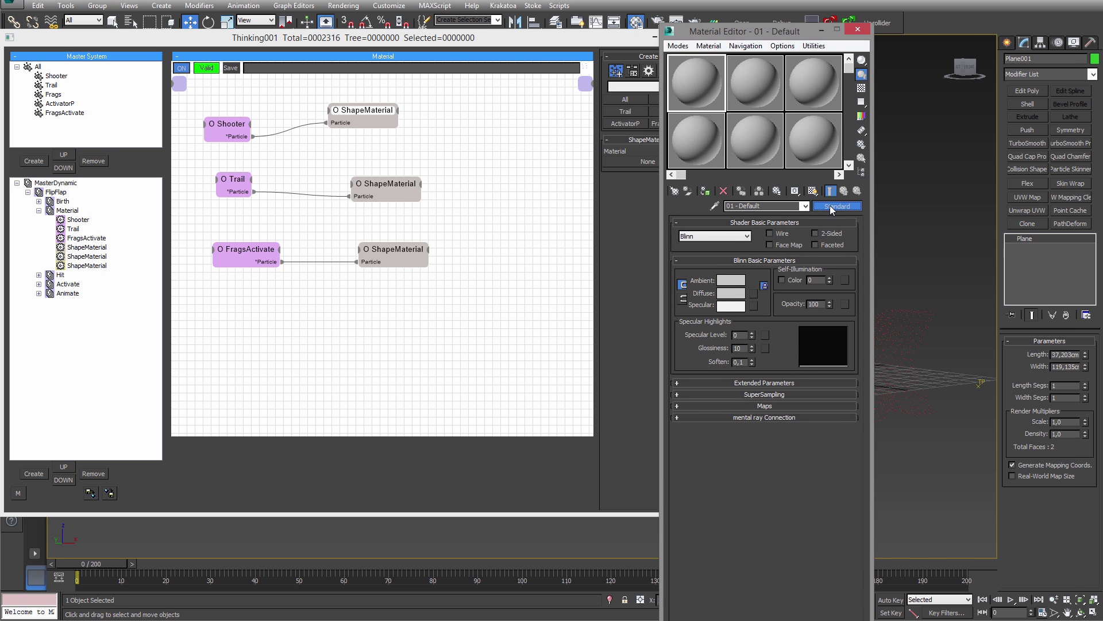
pyautogui.click(611, 236)
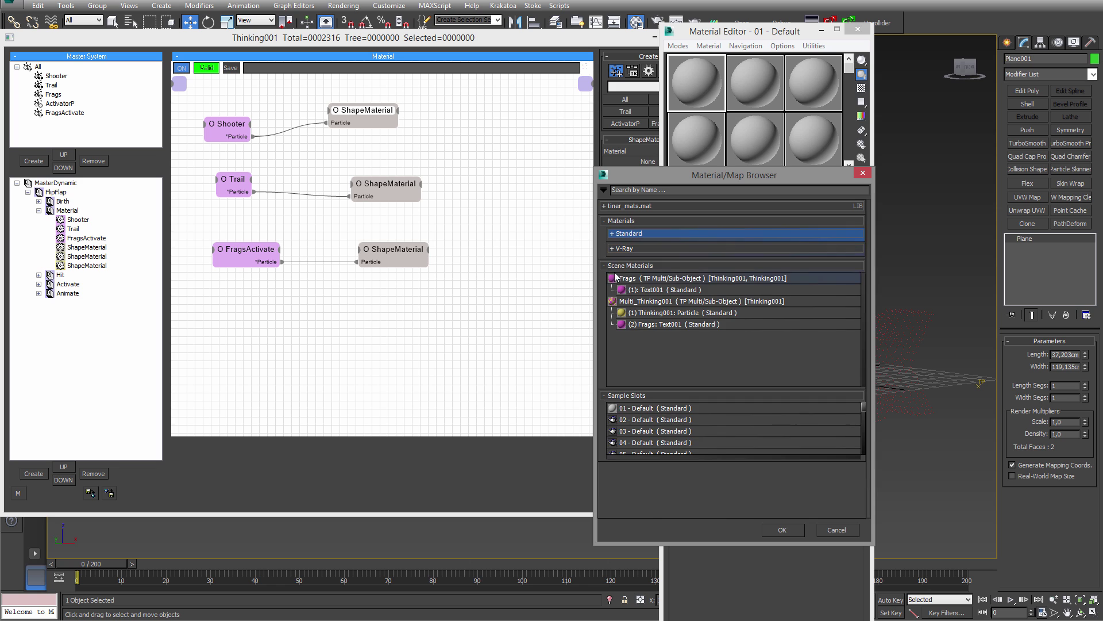
pyautogui.click(612, 249)
pyautogui.doubleClick(639, 364)
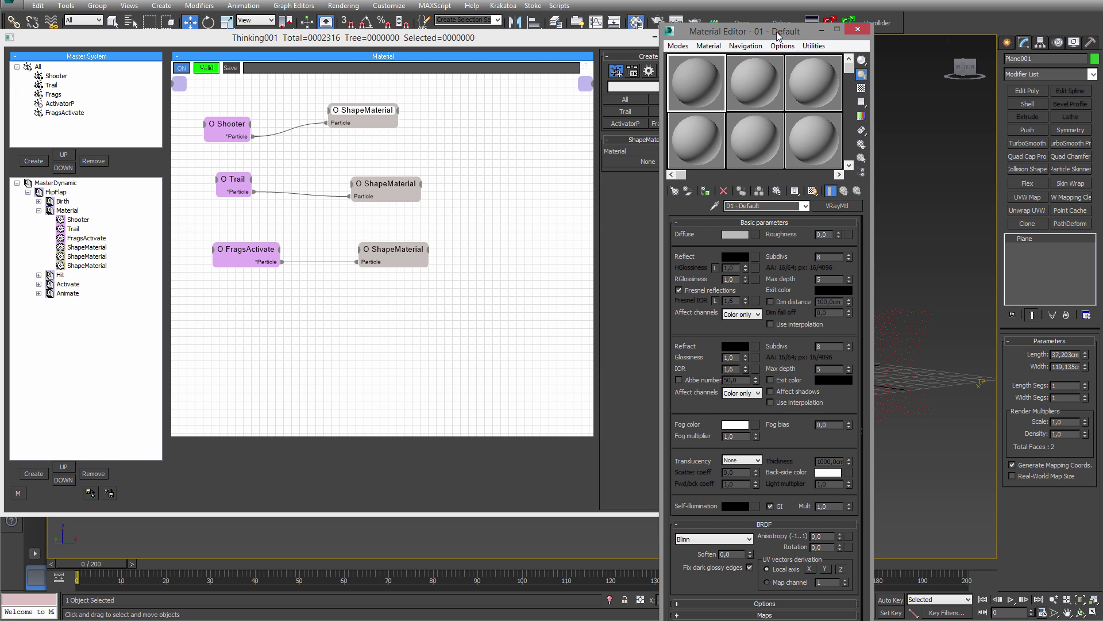
pyautogui.moveTo(774, 33); pyautogui.dragTo(881, 34)
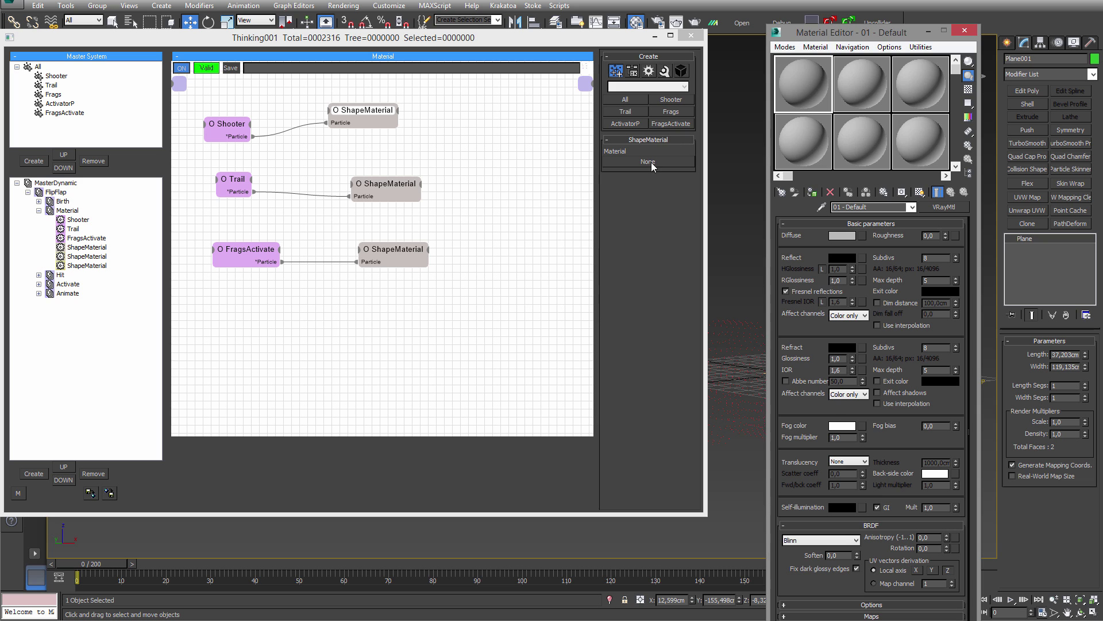
# - Assign the 01 - Default VRayMtl as an instance to all three ShapeMaterial operators and close the Material Editor
pyautogui.moveTo(804, 84); pyautogui.dragTo(652, 163)
pyautogui.click(336, 314)
pyautogui.click(390, 184)
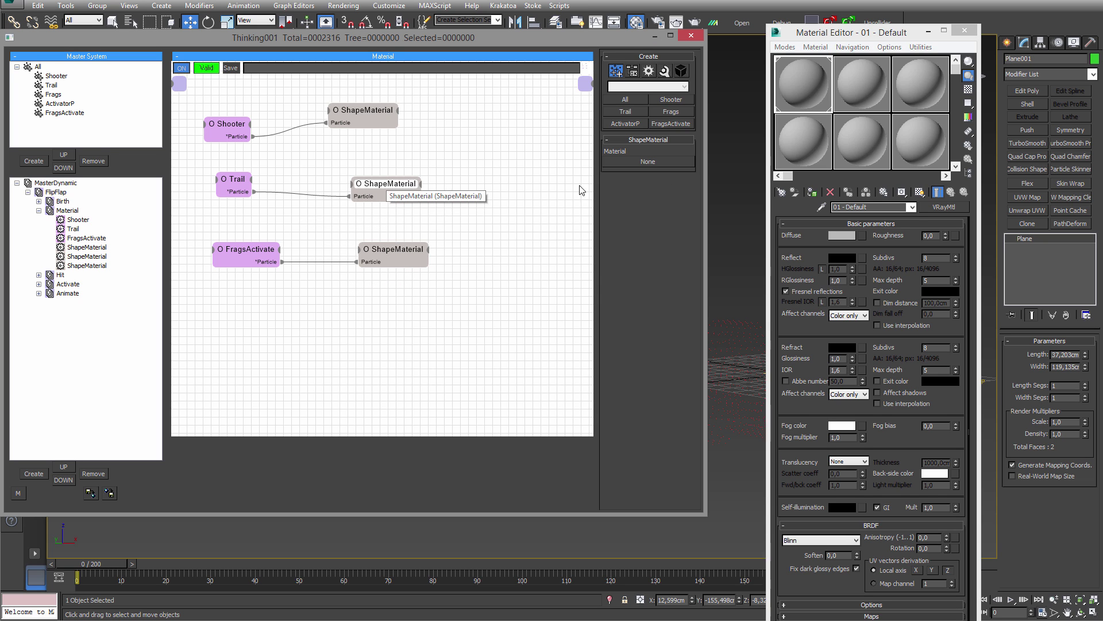
pyautogui.moveTo(819, 90); pyautogui.dragTo(657, 168)
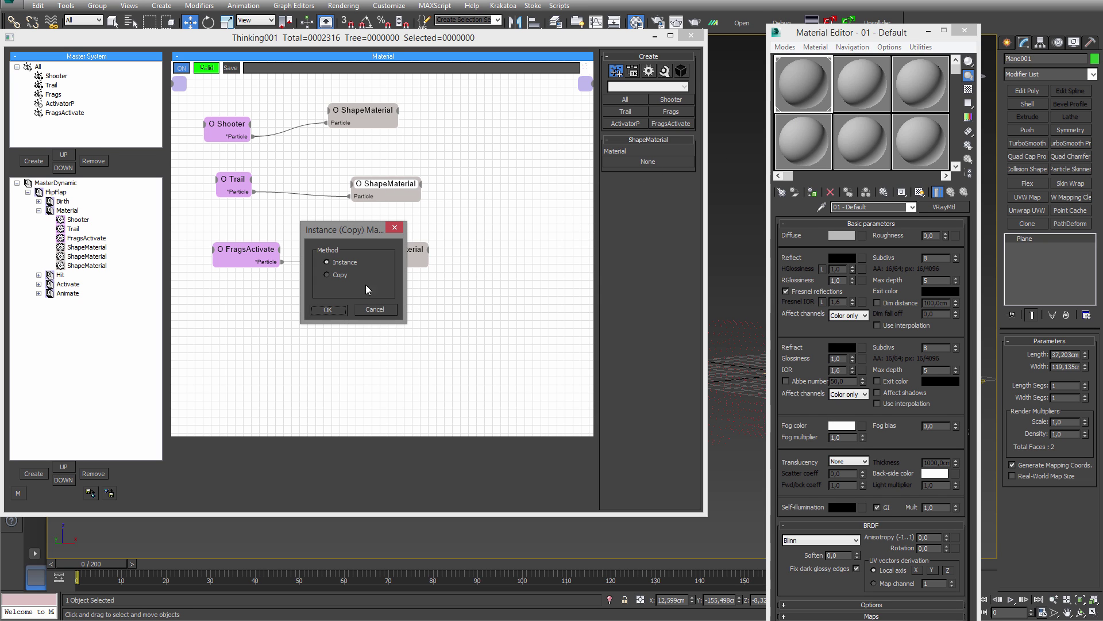
pyautogui.click(329, 312)
pyautogui.click(404, 251)
pyautogui.moveTo(796, 90); pyautogui.dragTo(659, 165)
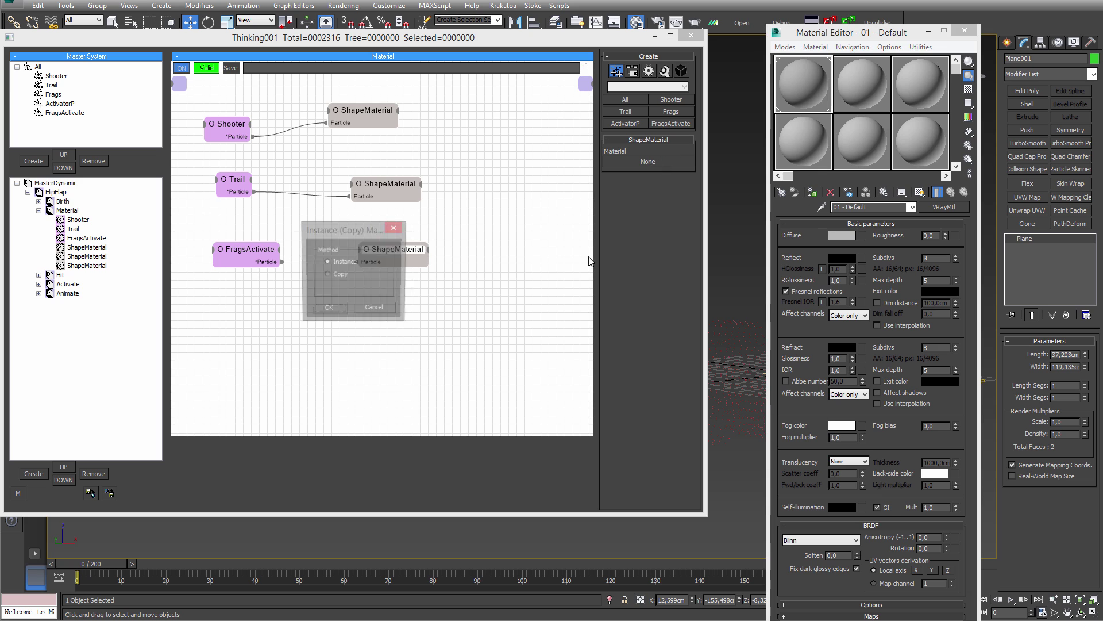
pyautogui.click(326, 311)
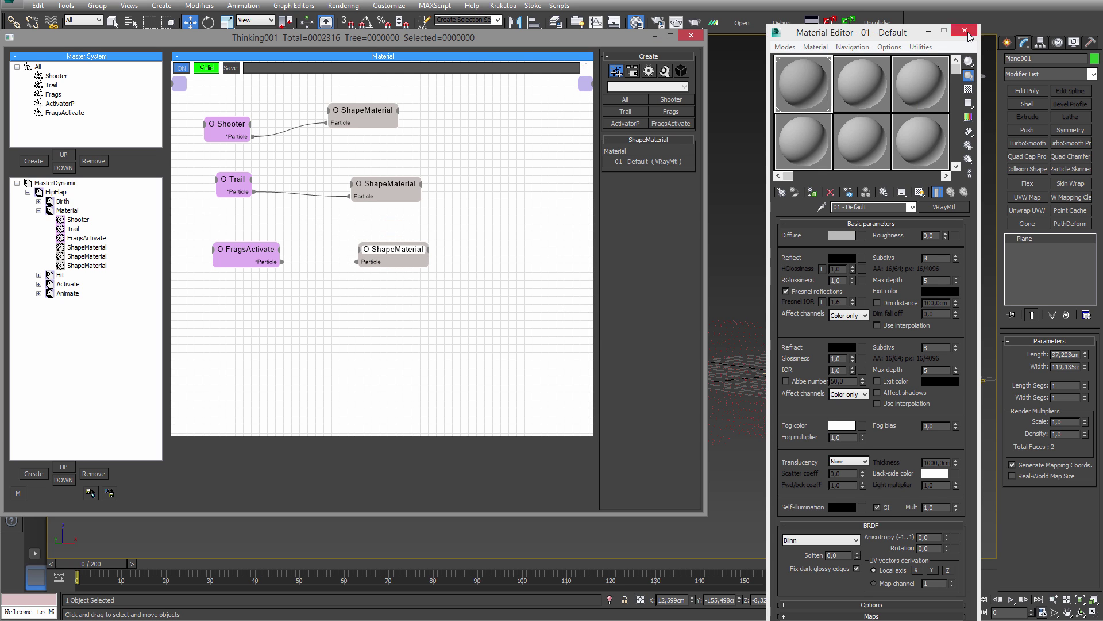
pyautogui.click(965, 30)
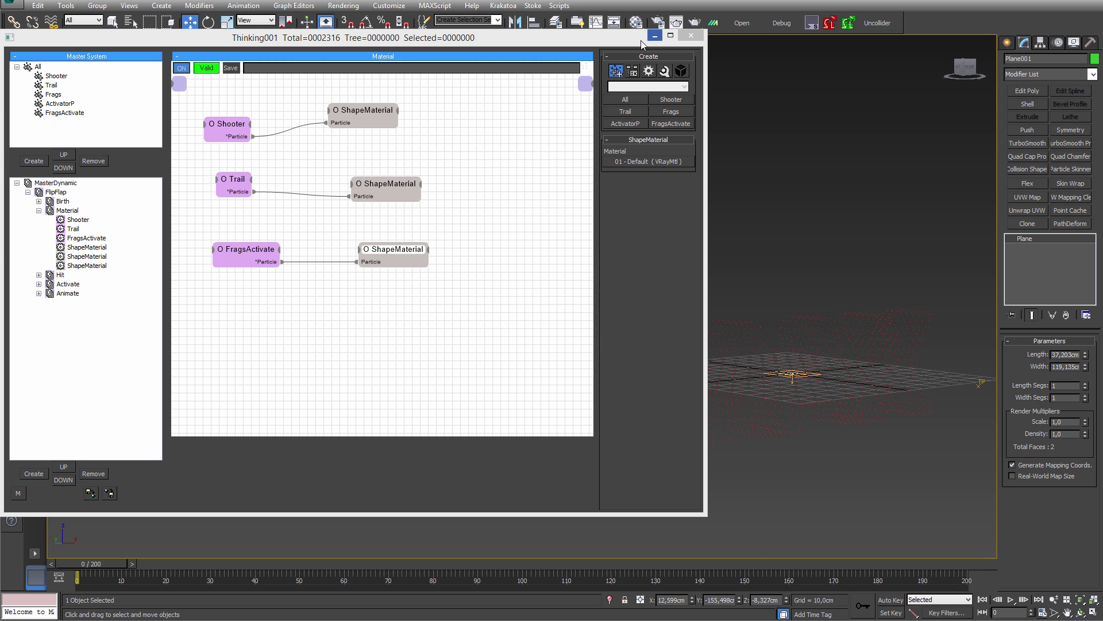
# - Record the FlipFlap dynamic set's simulation cache to FlipFlap.tps and scrub through the cached animation to frame 114
pyautogui.click(38, 211)
pyautogui.rightClick(40, 193)
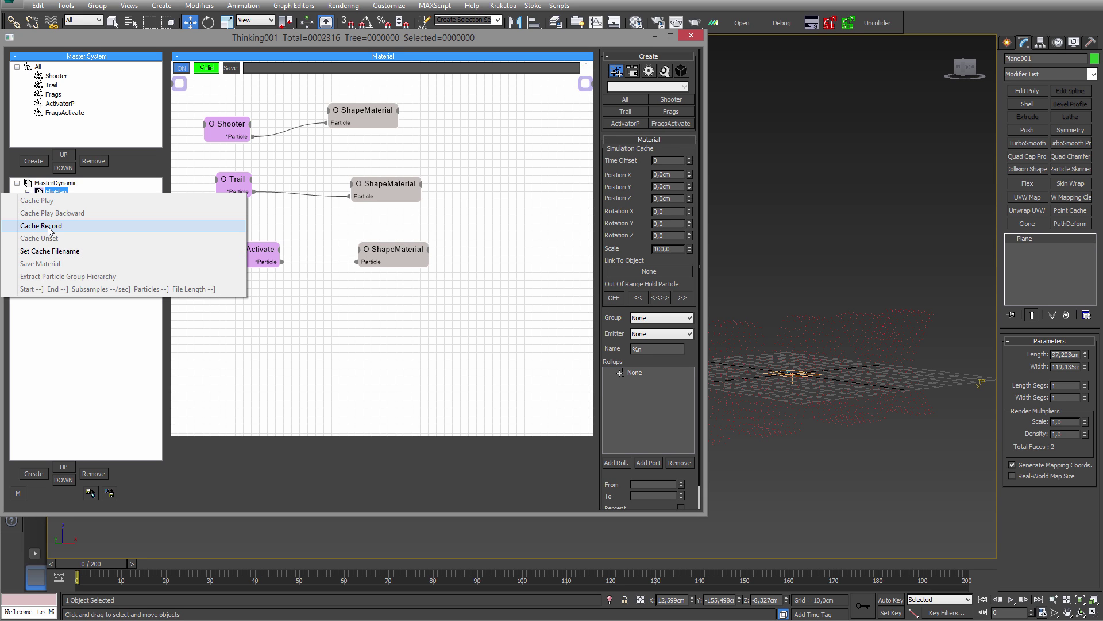
pyautogui.click(50, 226)
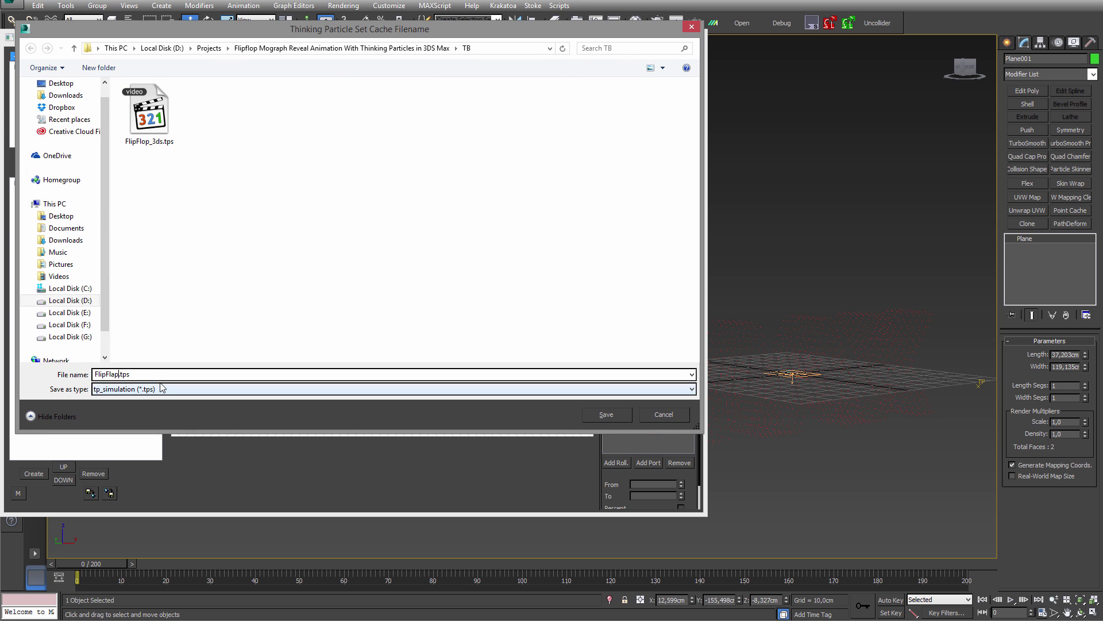
pyautogui.press('Return')
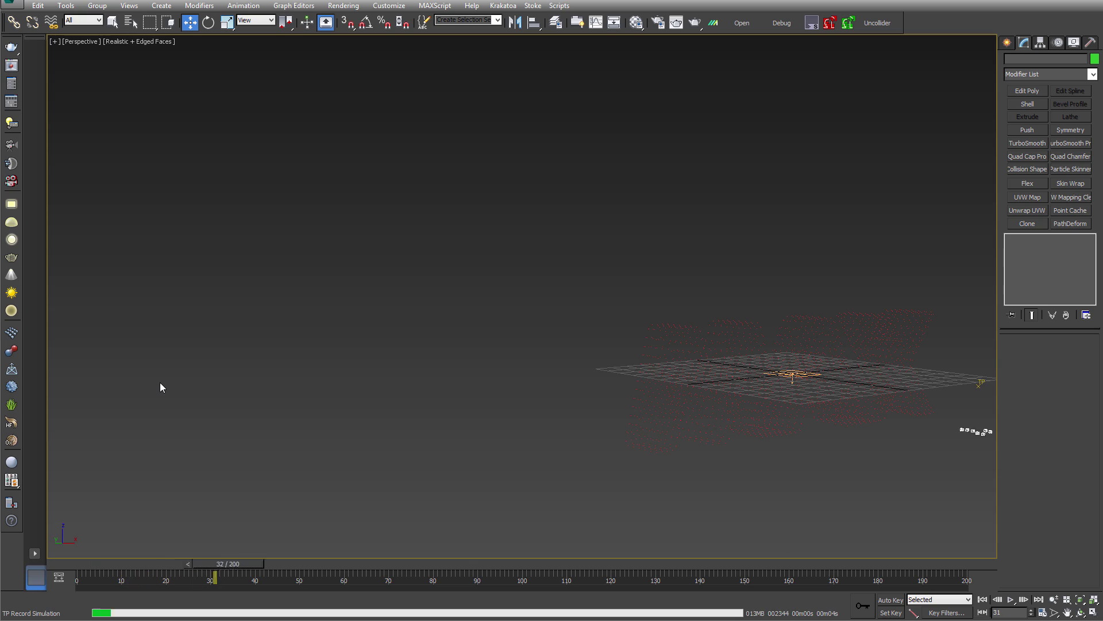
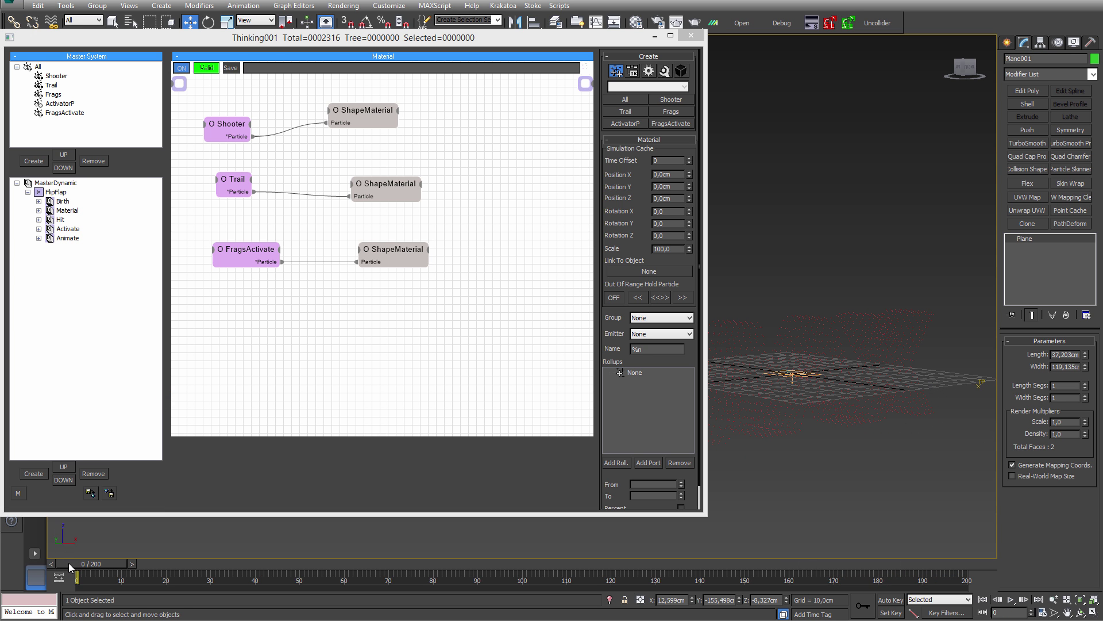
pyautogui.moveTo(69, 567); pyautogui.dragTo(570, 579)
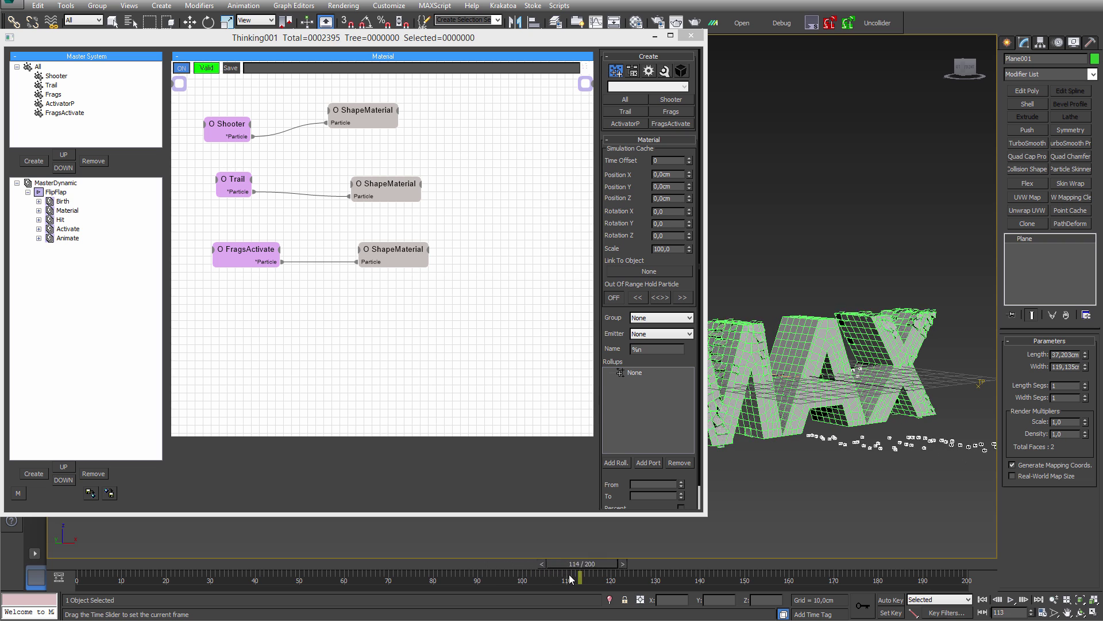
# - Play through the cached MAX animation, return to frame 0 and widen the thinkingParticles window slightly
pyautogui.press('/')
pyautogui.press('w')
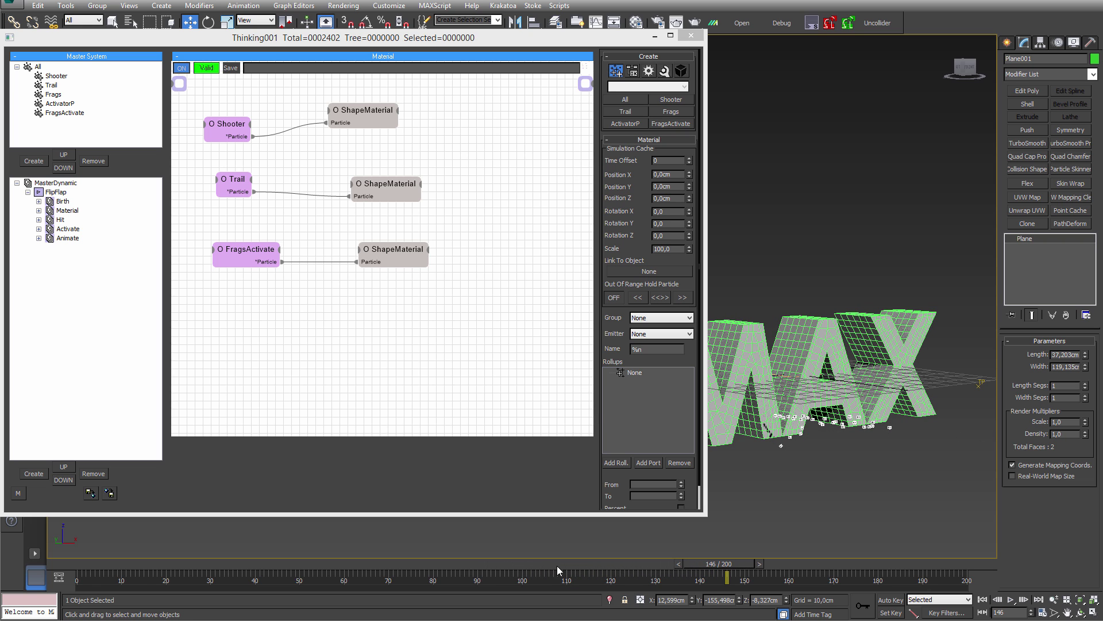
pyautogui.click(89, 569)
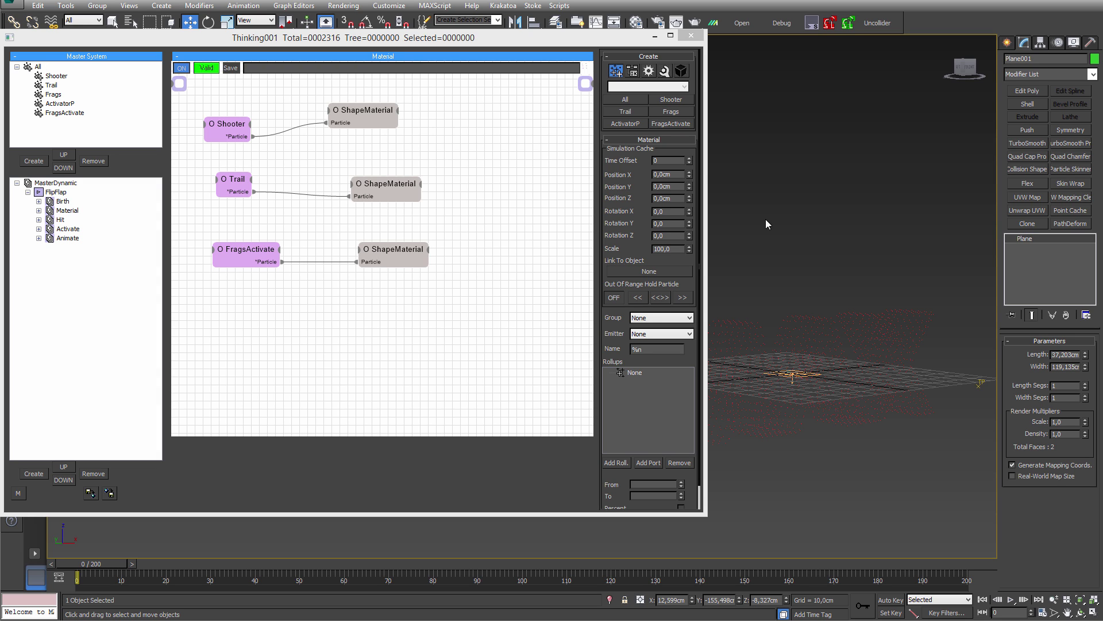
pyautogui.moveTo(706, 136); pyautogui.dragTo(733, 134)
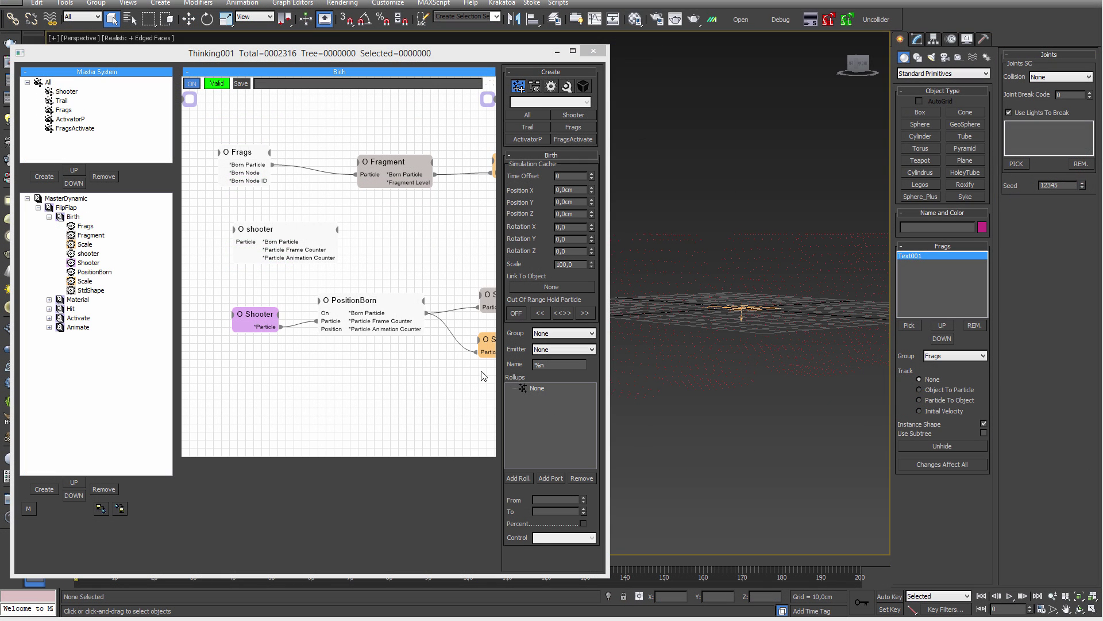
# - Turn off Use UI as TD Tool for the Frags node in the Birth dynamic set
pyautogui.click(240, 163)
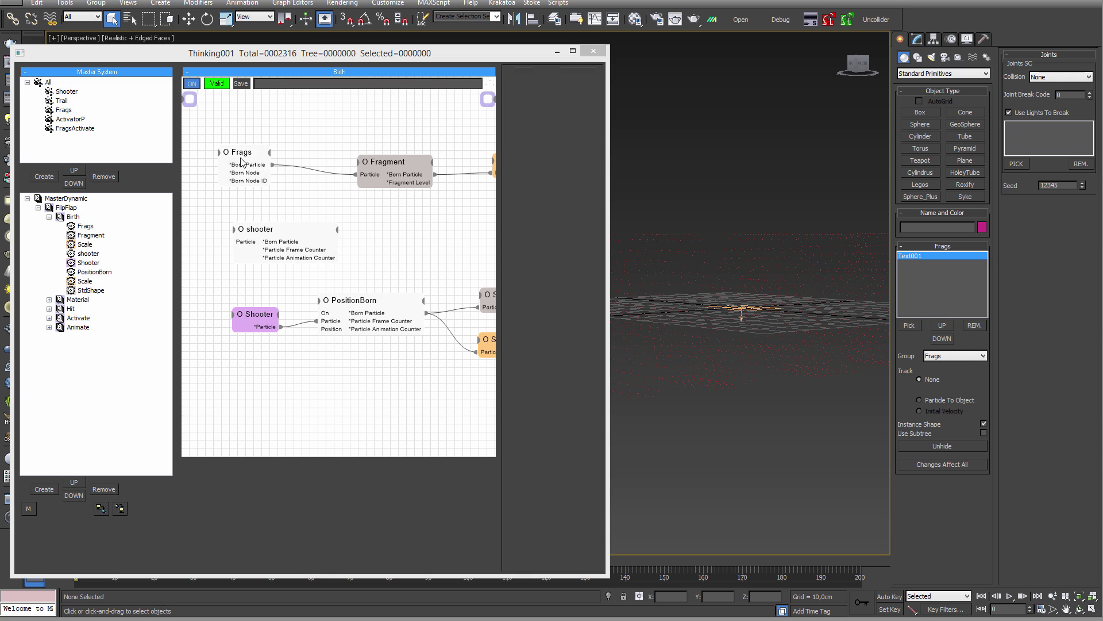
pyautogui.rightClick(266, 176)
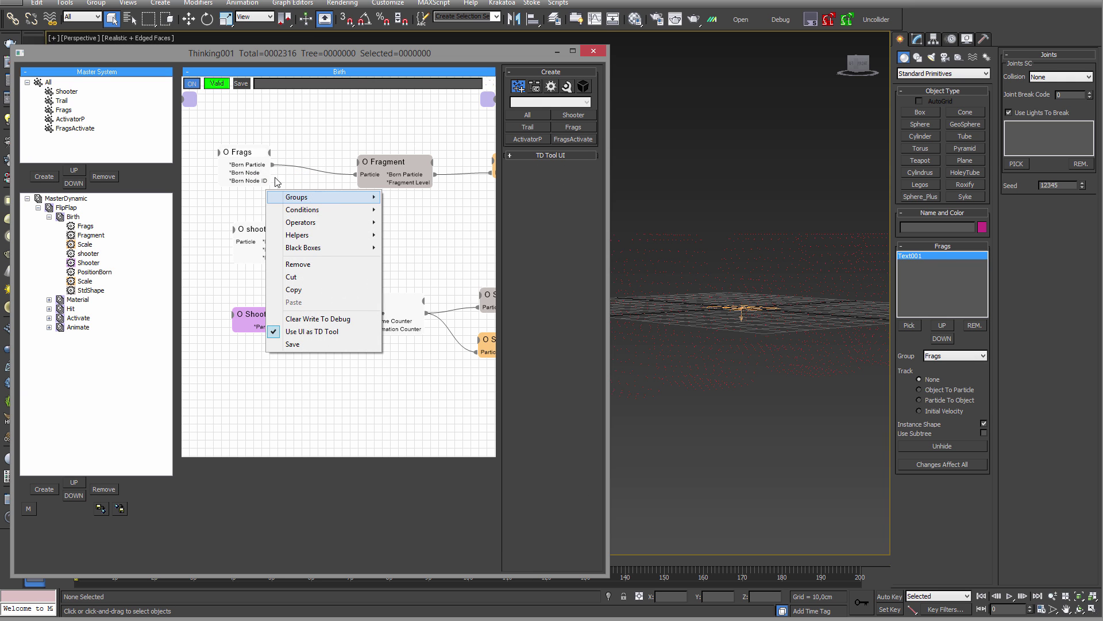
pyautogui.click(261, 173)
pyautogui.rightClick(259, 183)
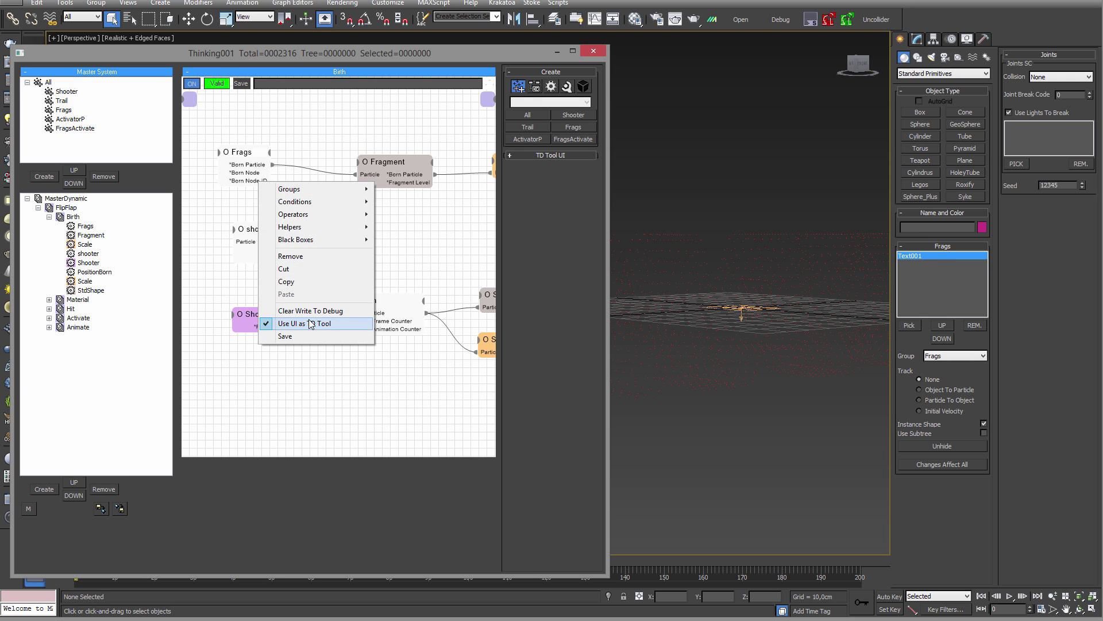
pyautogui.click(317, 323)
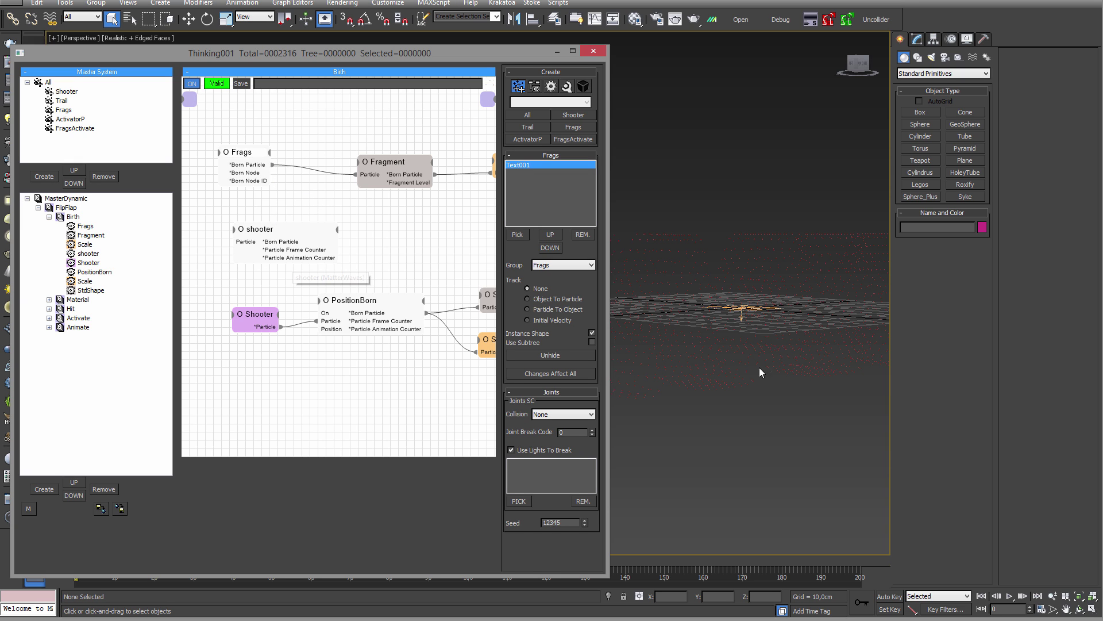
# - Select the Thinking001 object in the viewport and show its modify settings
pyautogui.moveTo(856, 362); pyautogui.dragTo(774, 372, button='middle')
pyautogui.click(865, 331)
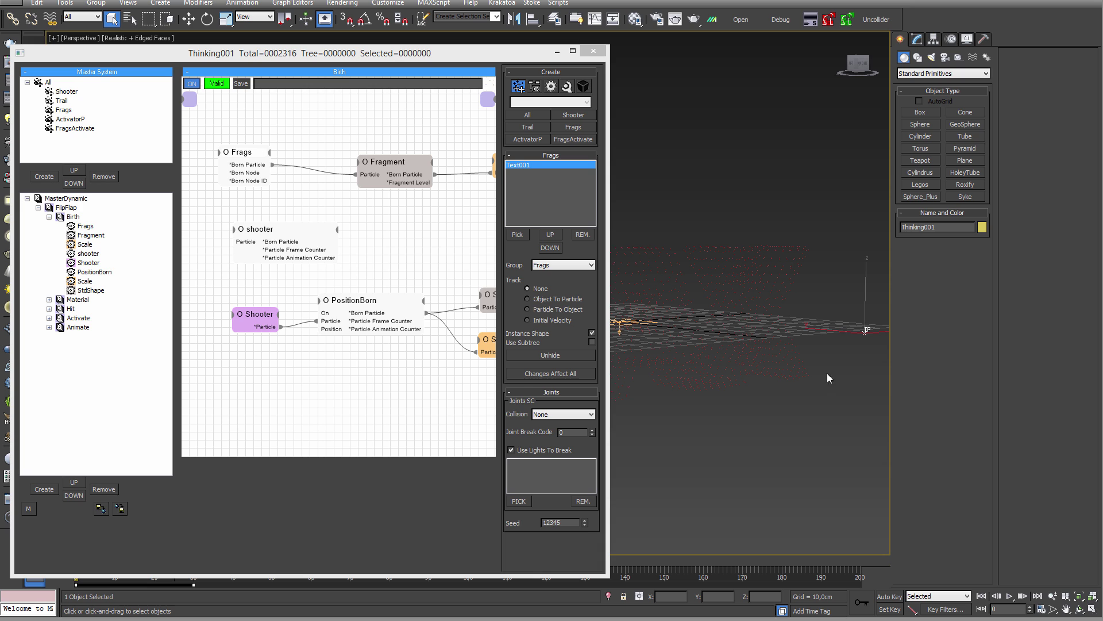
pyautogui.click(918, 37)
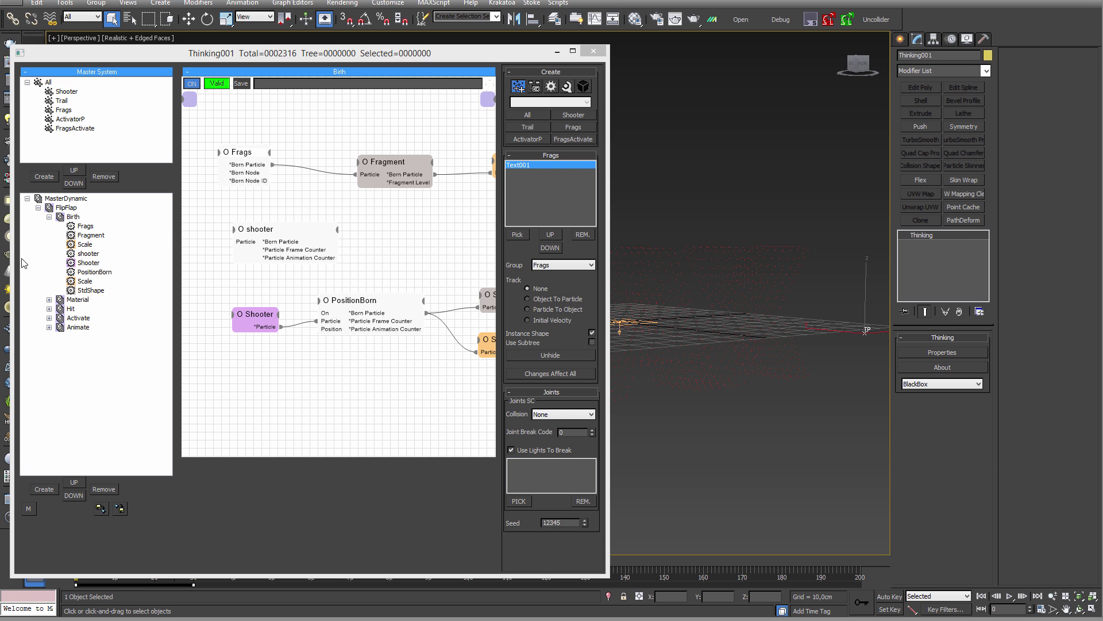
# - Turn on Use UI as TD Tool for the Frags node and collapse the Thinking rollout above its settings
pyautogui.click(261, 135)
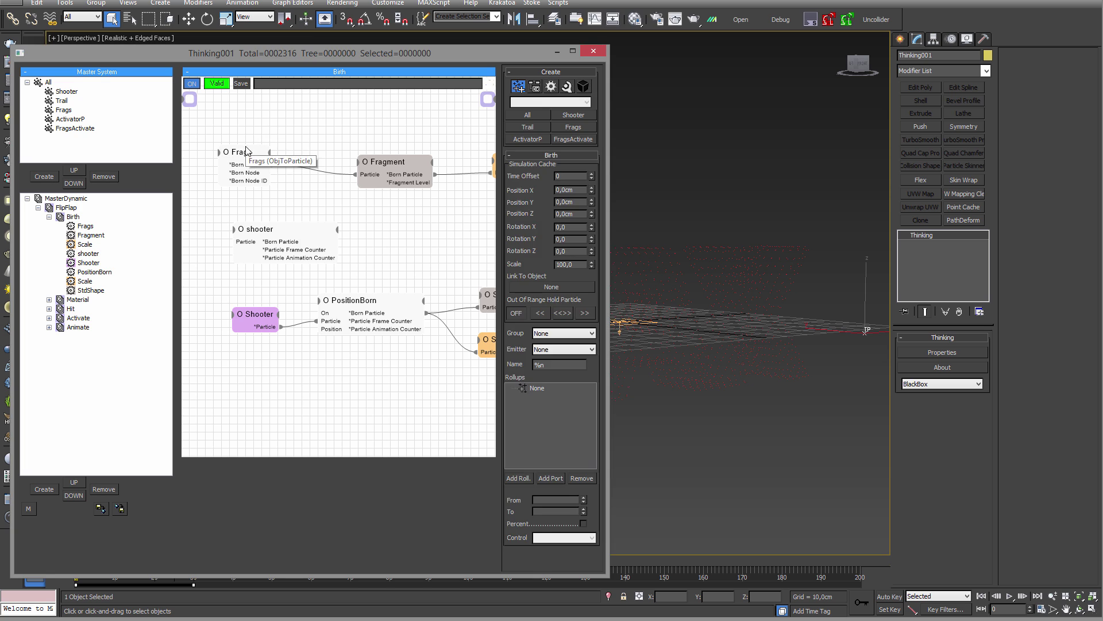
pyautogui.click(244, 153)
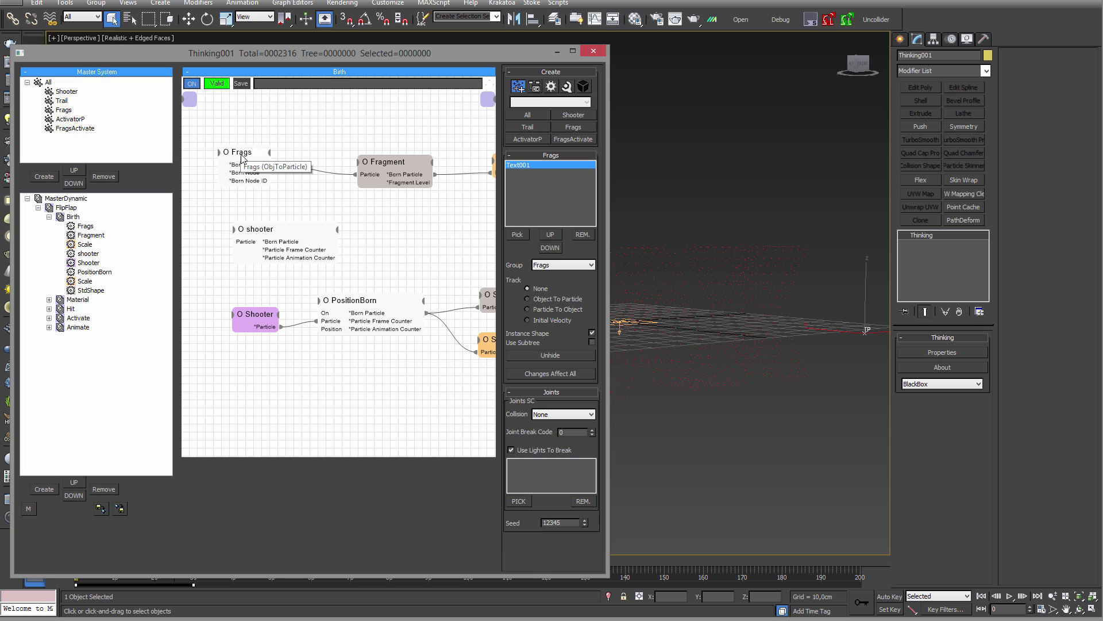
pyautogui.rightClick(302, 189)
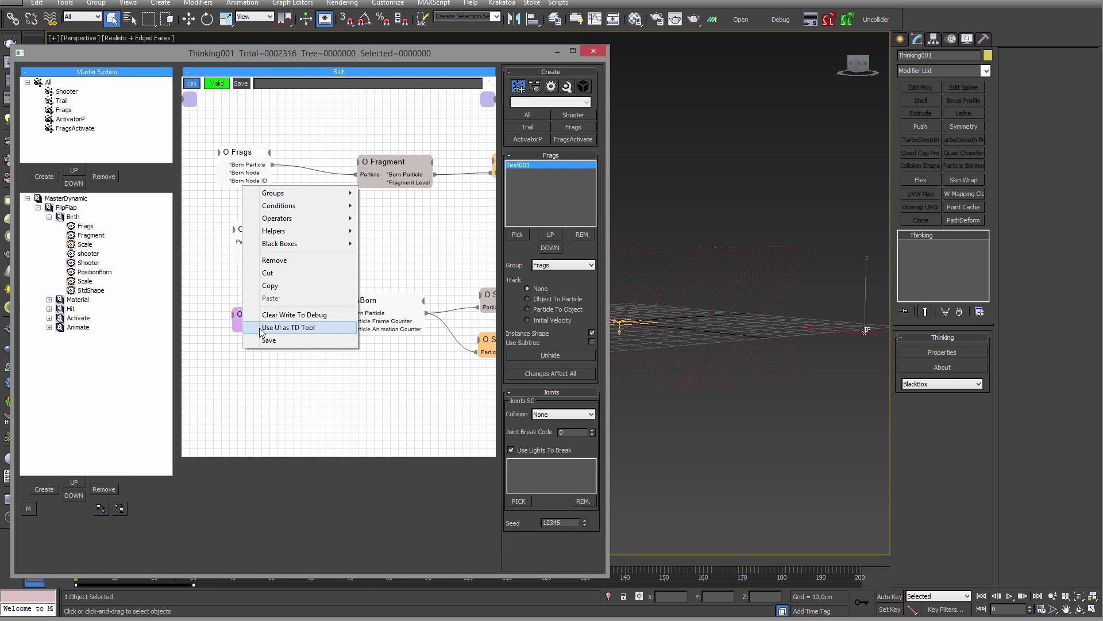
pyautogui.click(286, 328)
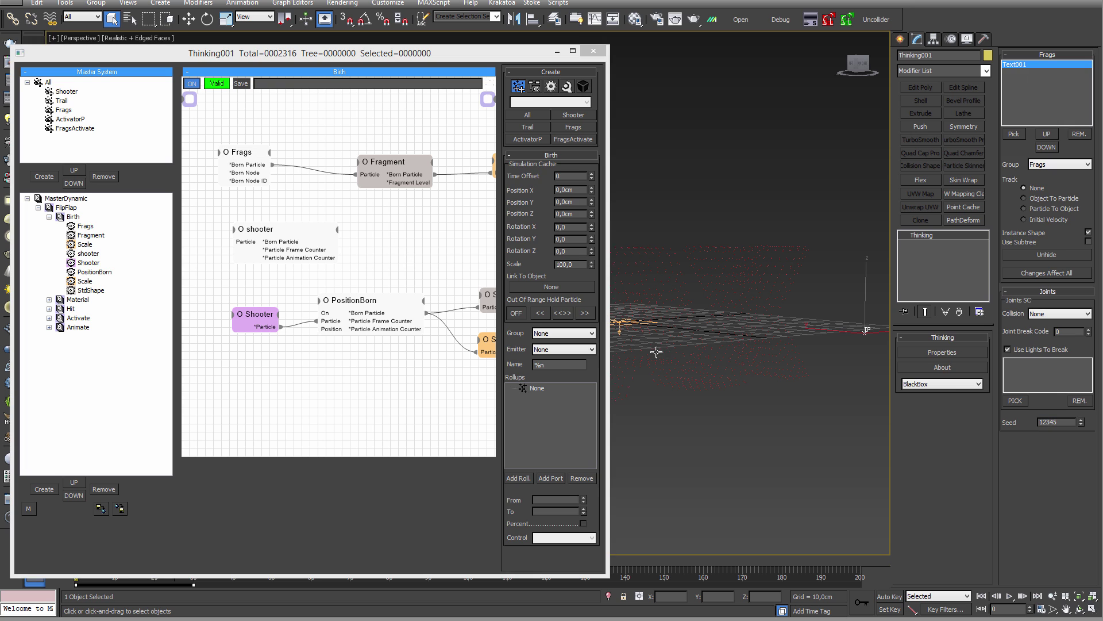
pyautogui.click(949, 338)
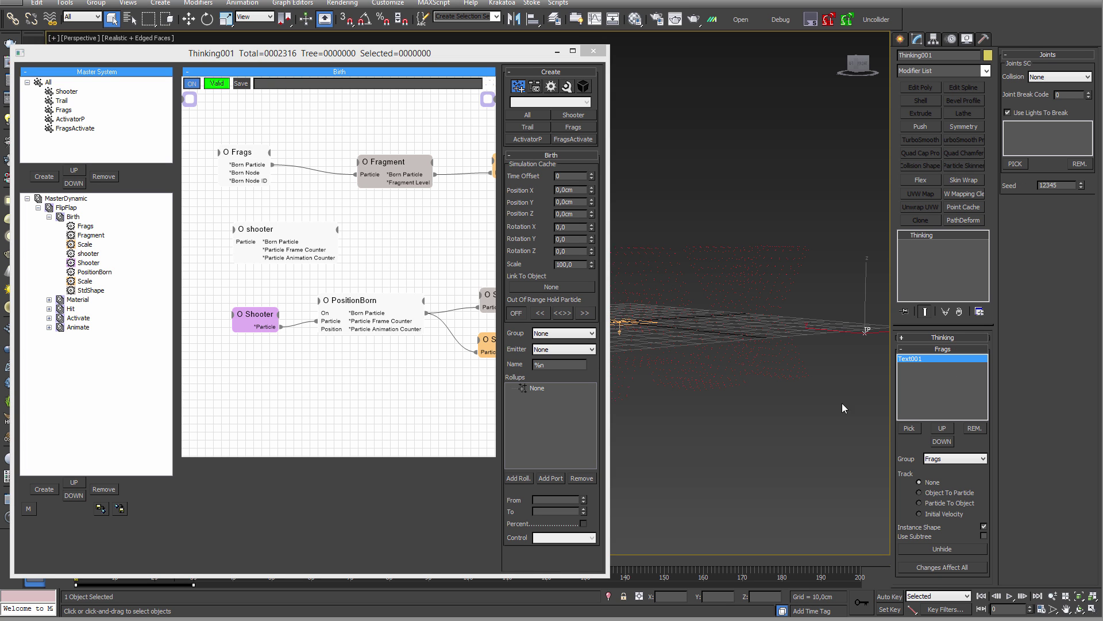
# - Remove Text001 from the Frags node's object list and refresh the simulation by scrubbing briefly from frame 0 and back
pyautogui.moveTo(743, 410); pyautogui.dragTo(795, 381, button='middle')
pyautogui.scroll(-2, 726, 399)
pyautogui.scroll(-2, 715, 388)
pyautogui.moveTo(714, 389); pyautogui.dragTo(774, 375, button='middle')
pyautogui.scroll(2, 774, 375)
pyautogui.moveTo(872, 370); pyautogui.dragTo(846, 393, button='middle')
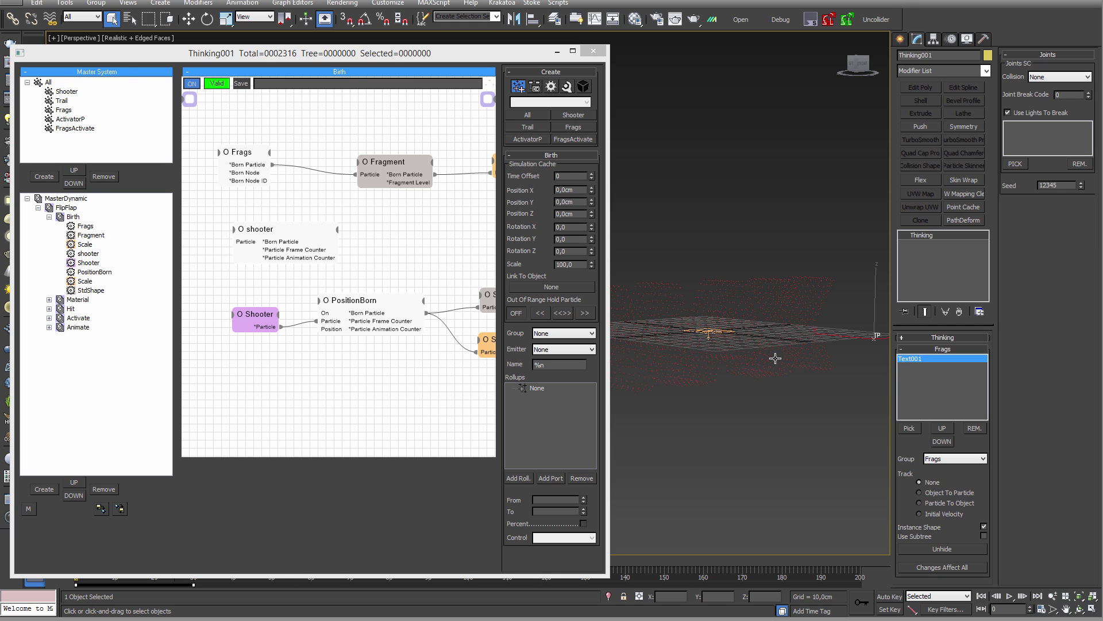
pyautogui.moveTo(813, 369); pyautogui.dragTo(822, 402, button='middle')
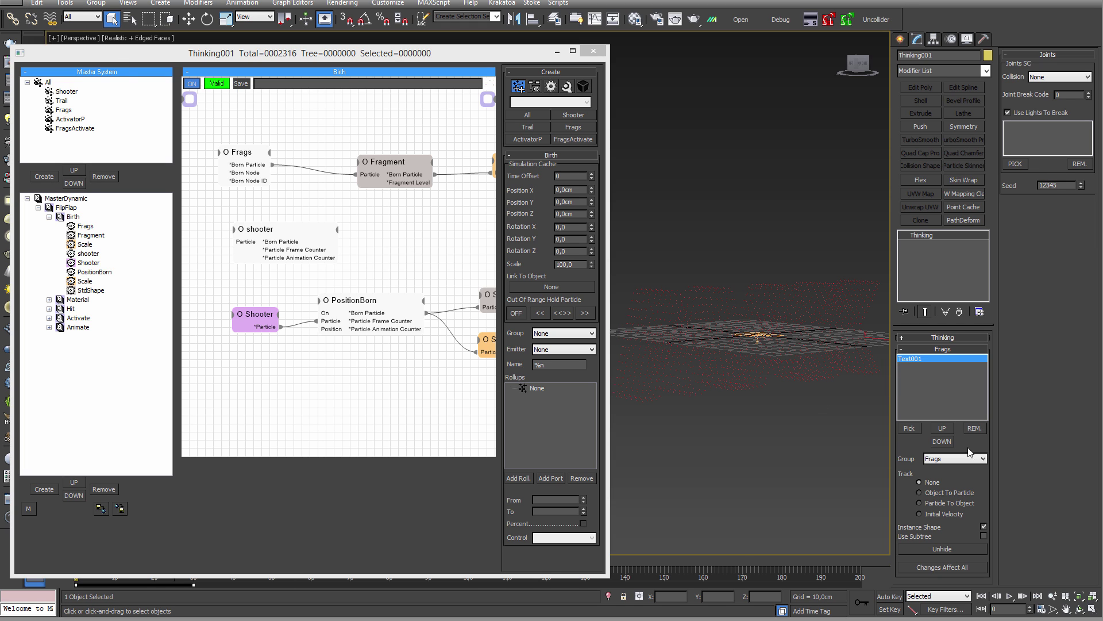
pyautogui.click(975, 429)
pyautogui.moveTo(135, 576); pyautogui.dragTo(135, 526)
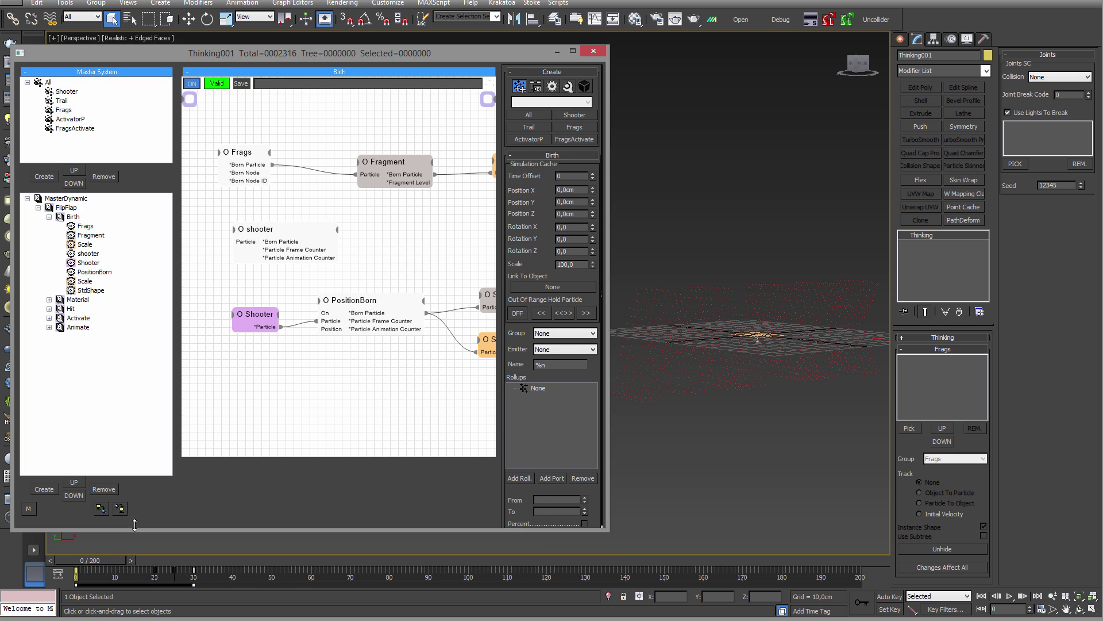
pyautogui.moveTo(89, 562); pyautogui.dragTo(104, 562)
pyautogui.press('q')
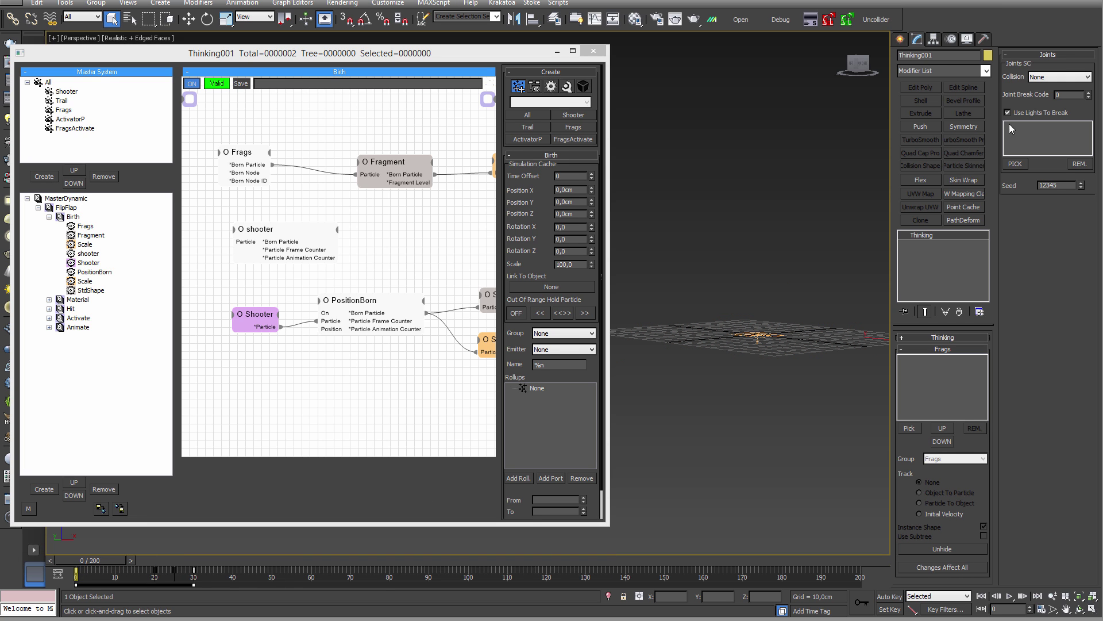
# - Create a sphere of about 42.77 cm radius at the grid centre, set it to 42 segments and show its modify settings
pyautogui.click(899, 39)
pyautogui.click(921, 125)
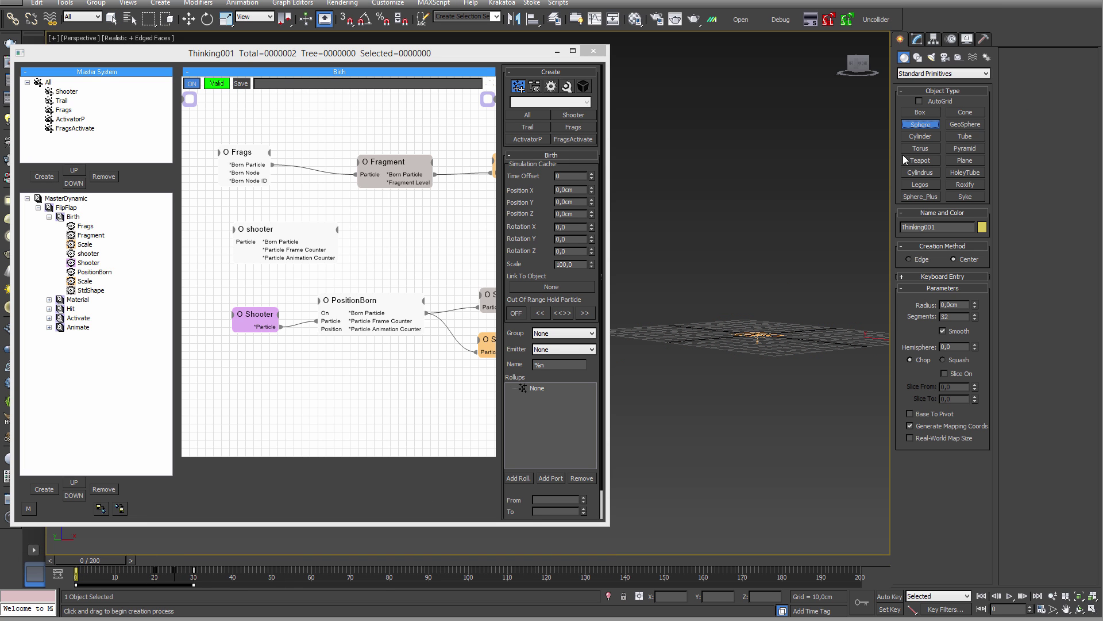
pyautogui.keyDown('alt'); pyautogui.moveTo(770, 343); pyautogui.dragTo(743, 361, button='middle'); pyautogui.keyUp('alt')
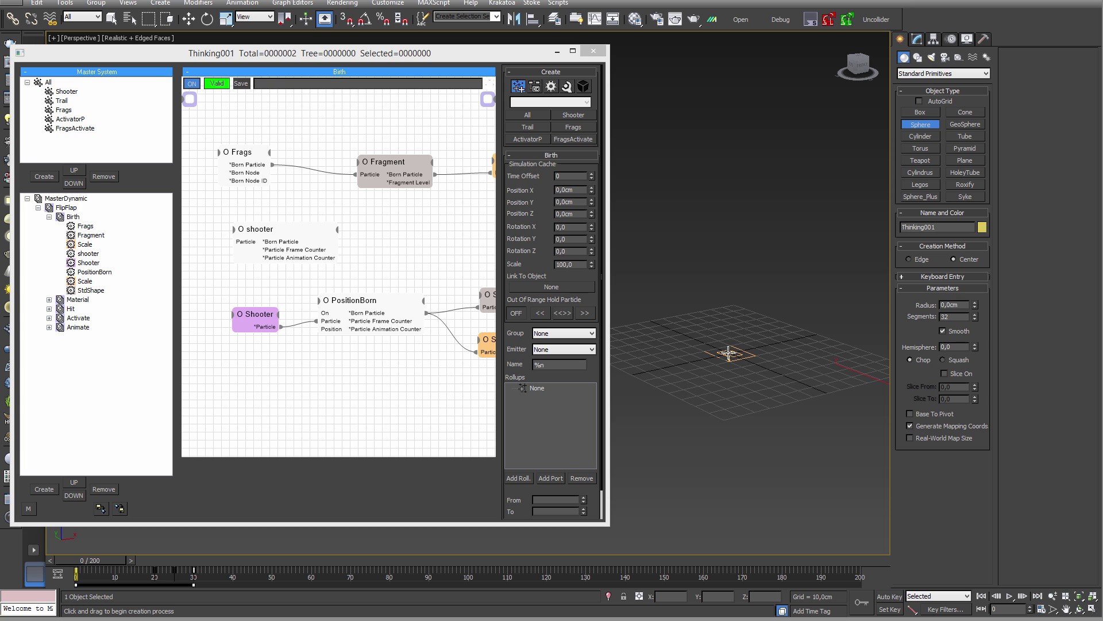
pyautogui.moveTo(728, 353); pyautogui.dragTo(744, 380)
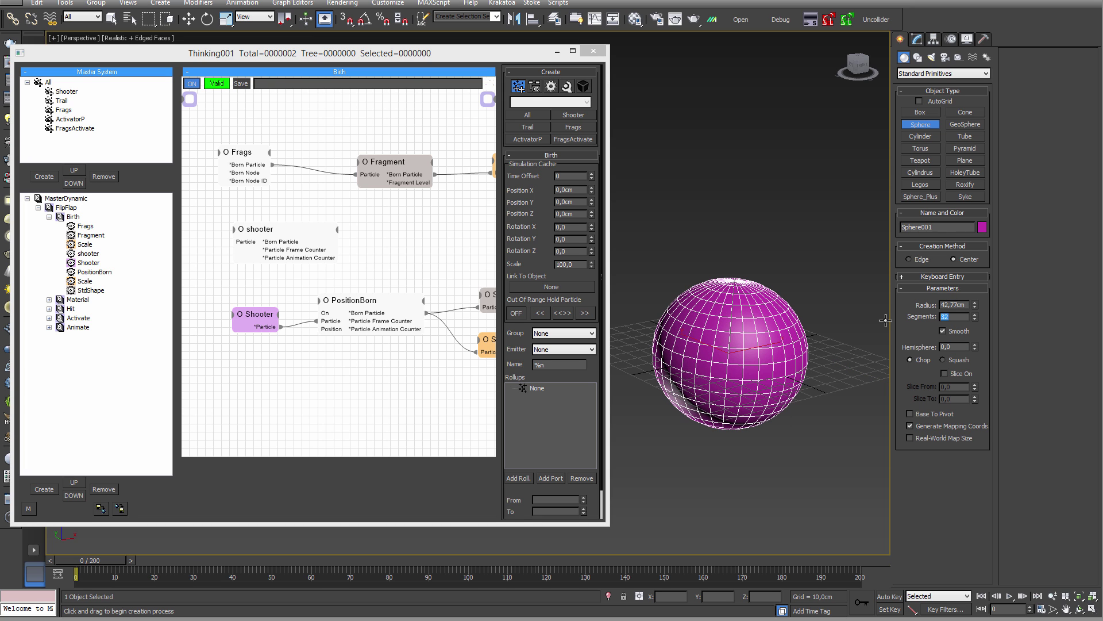
pyautogui.press('Return')
pyautogui.click(917, 39)
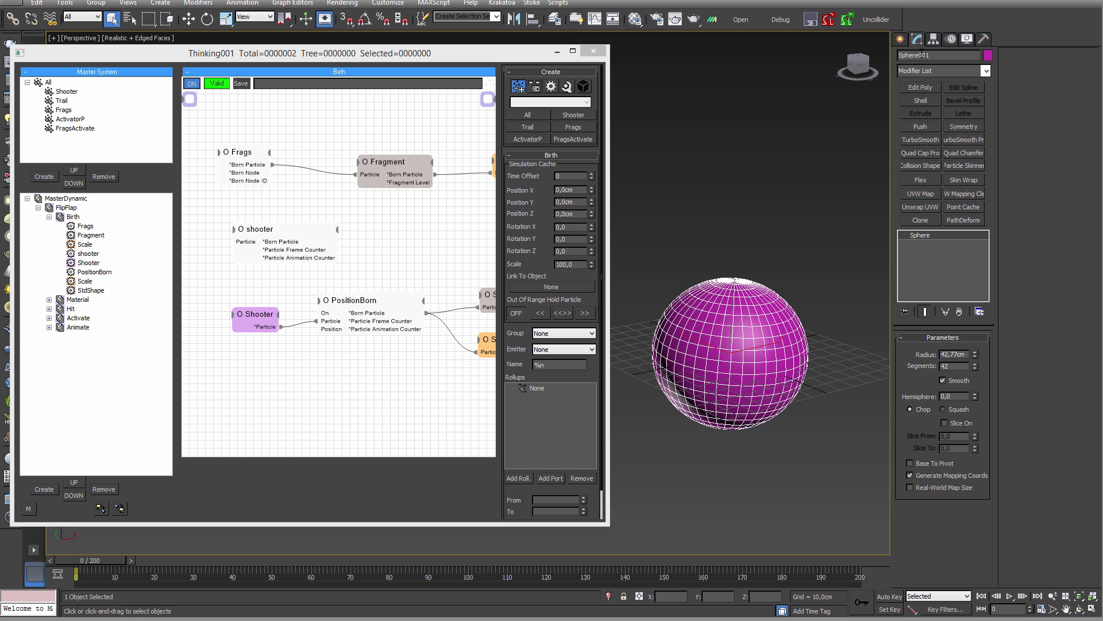
# - Convert the sphere to an Editable Poly and deselect it
pyautogui.rightClick(735, 343)
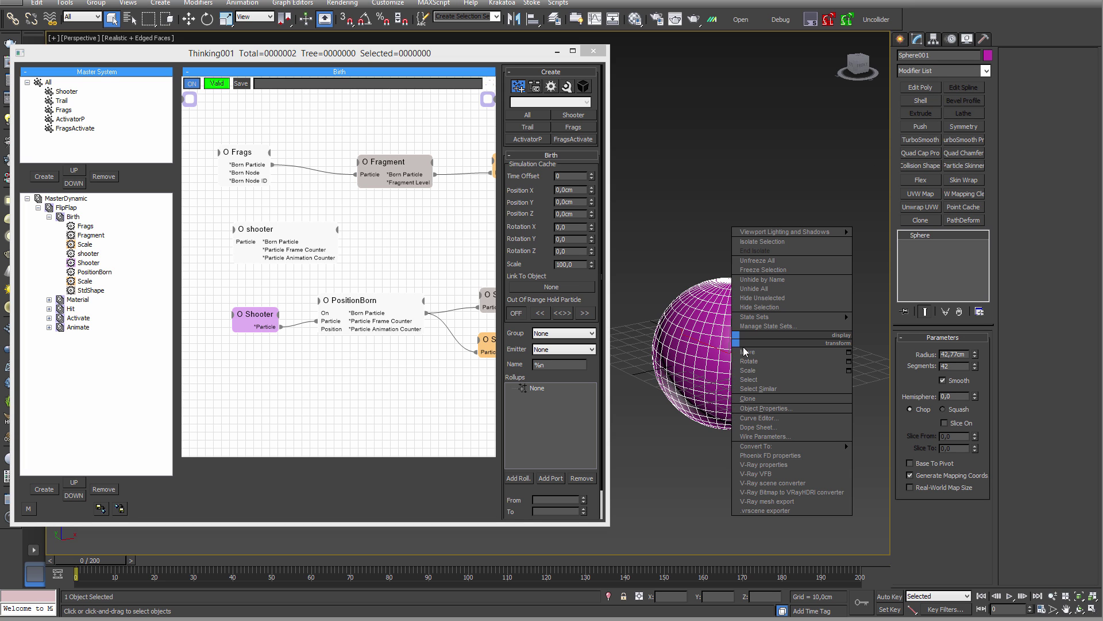
pyautogui.moveTo(776, 446)
pyautogui.click(899, 456)
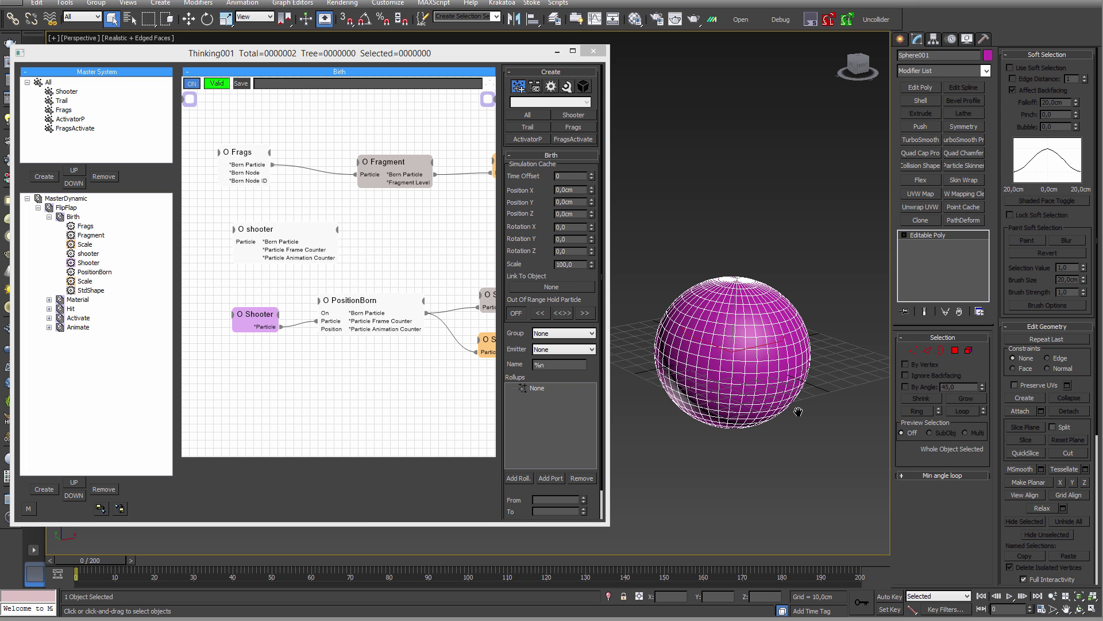
pyautogui.click(732, 444)
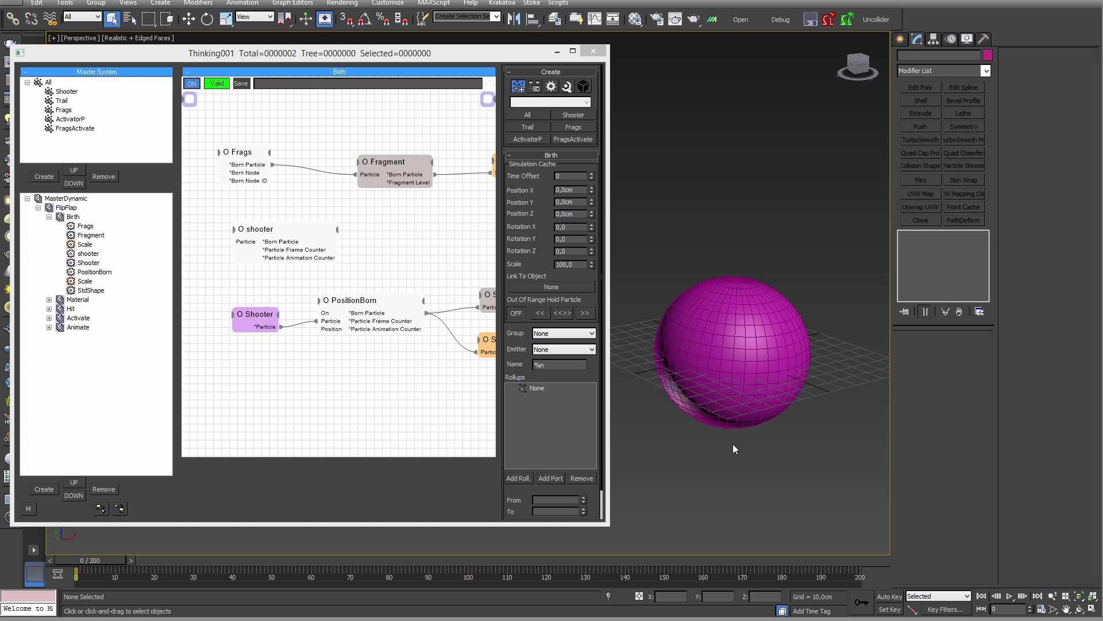
# - Reselect Thinking001, minimize the thinkingParticles window and pick the sphere as the Frags node's source object
pyautogui.moveTo(769, 446); pyautogui.dragTo(699, 454, button='middle')
pyautogui.moveTo(785, 352); pyautogui.dragTo(840, 414)
pyautogui.moveTo(763, 431); pyautogui.dragTo(796, 413, button='middle')
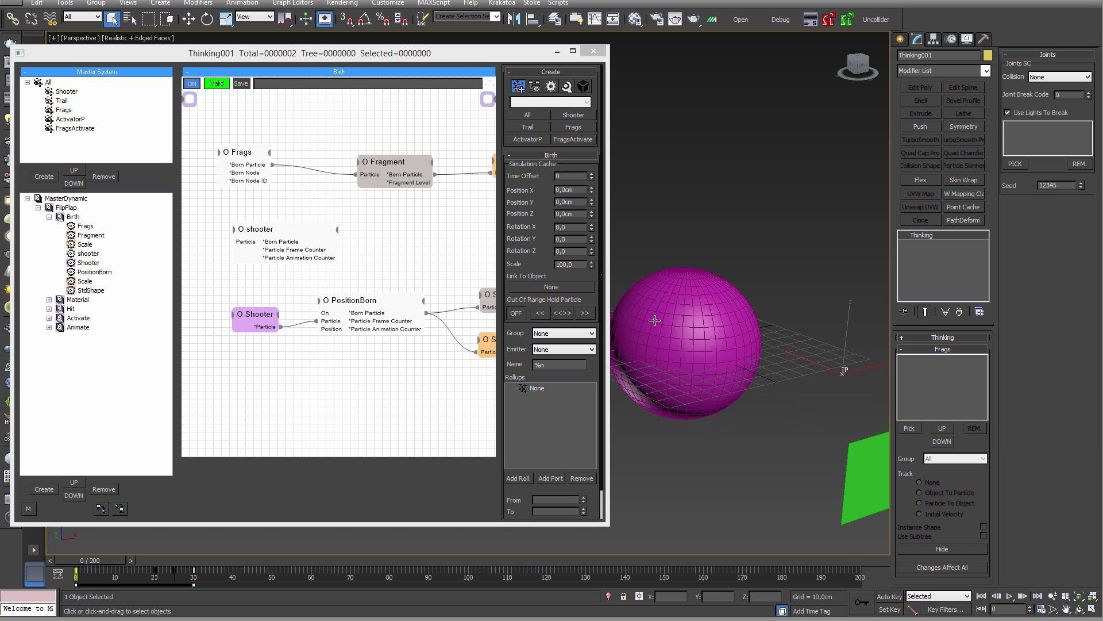
pyautogui.click(559, 51)
pyautogui.moveTo(746, 382); pyautogui.dragTo(555, 316, button='middle')
pyautogui.scroll(3, 555, 316)
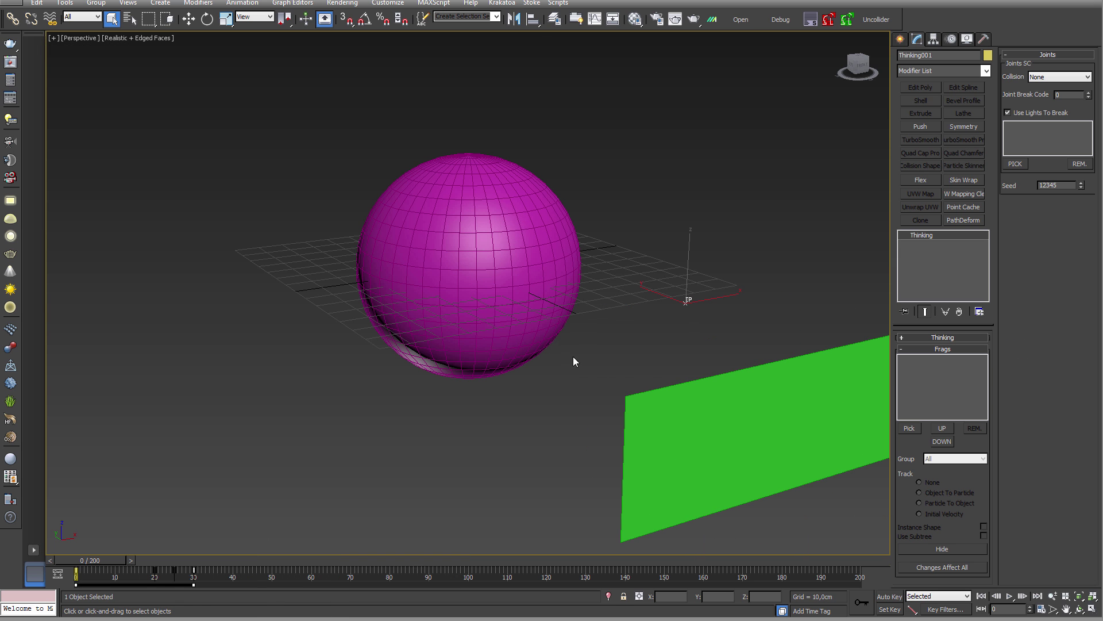
pyautogui.click(911, 428)
pyautogui.click(520, 213)
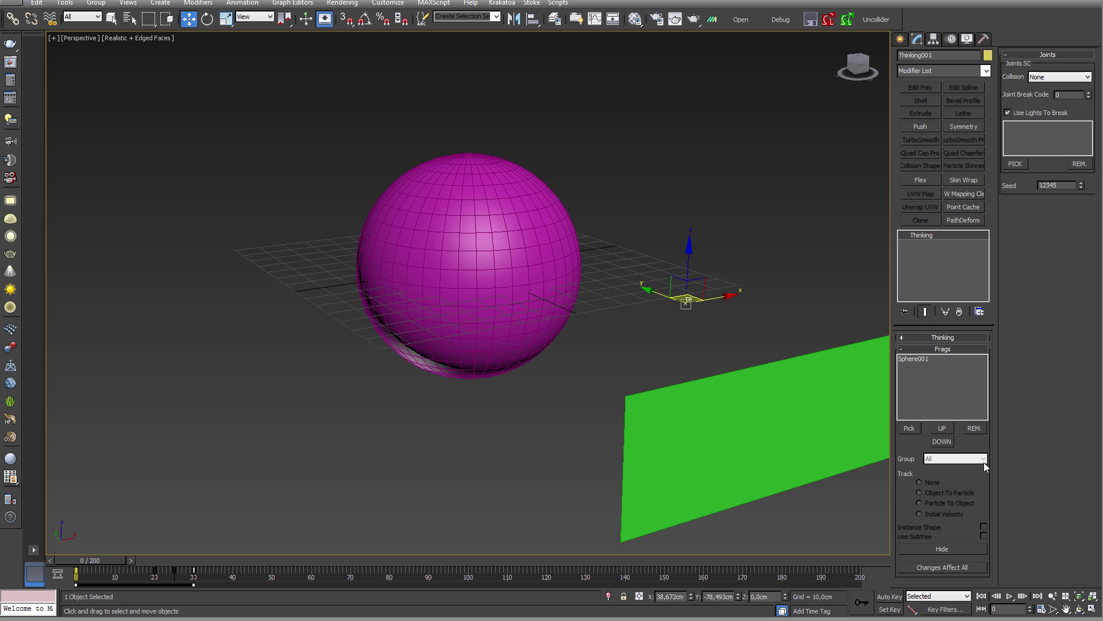
# - Assign Sphere001 to the Frags group, enable Instance Shape and hide the original sphere
pyautogui.click(914, 359)
pyautogui.click(965, 458)
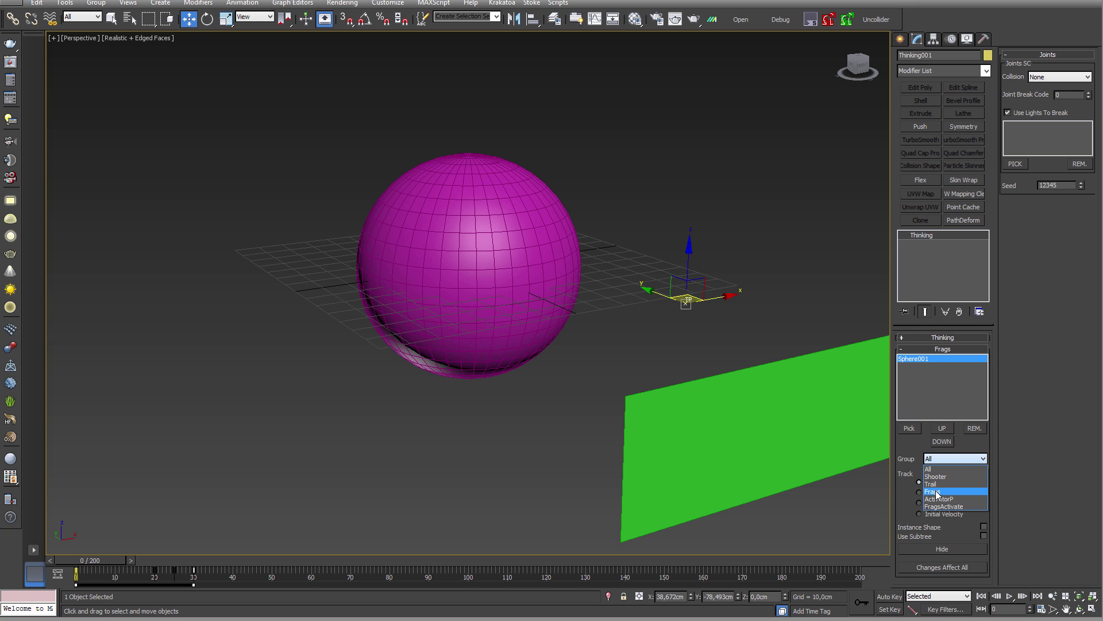
pyautogui.click(946, 495)
pyautogui.click(984, 526)
pyautogui.click(967, 547)
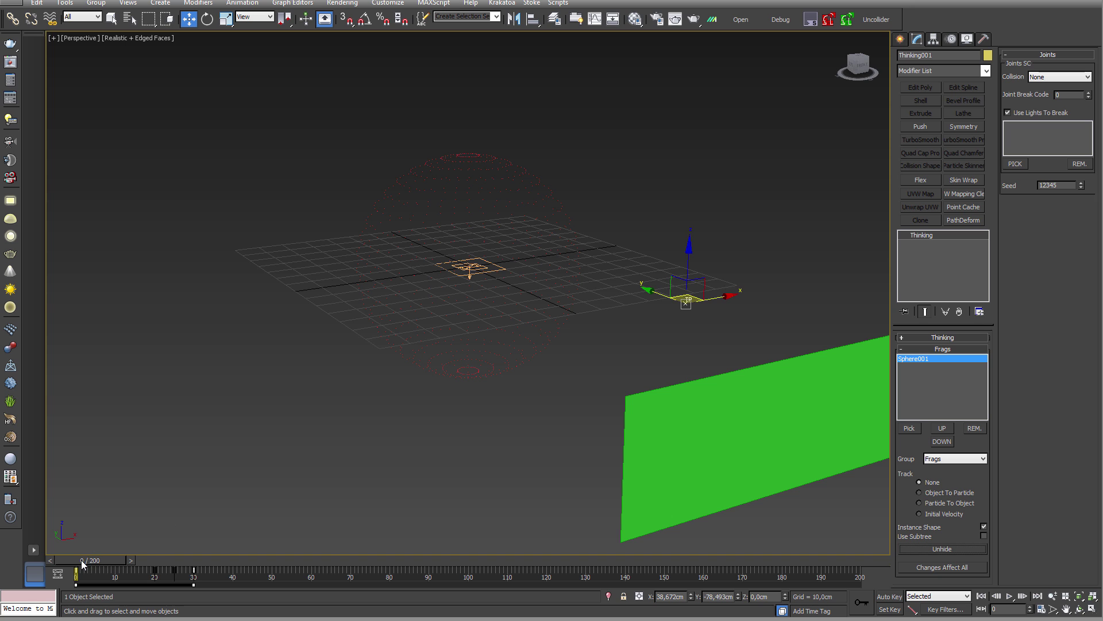
# - Scrub the sphere simulation to about frame 150 to examine the fragments and shooter trail, and return to frame 0
pyautogui.moveTo(81, 559); pyautogui.dragTo(606, 551)
pyautogui.press('w')
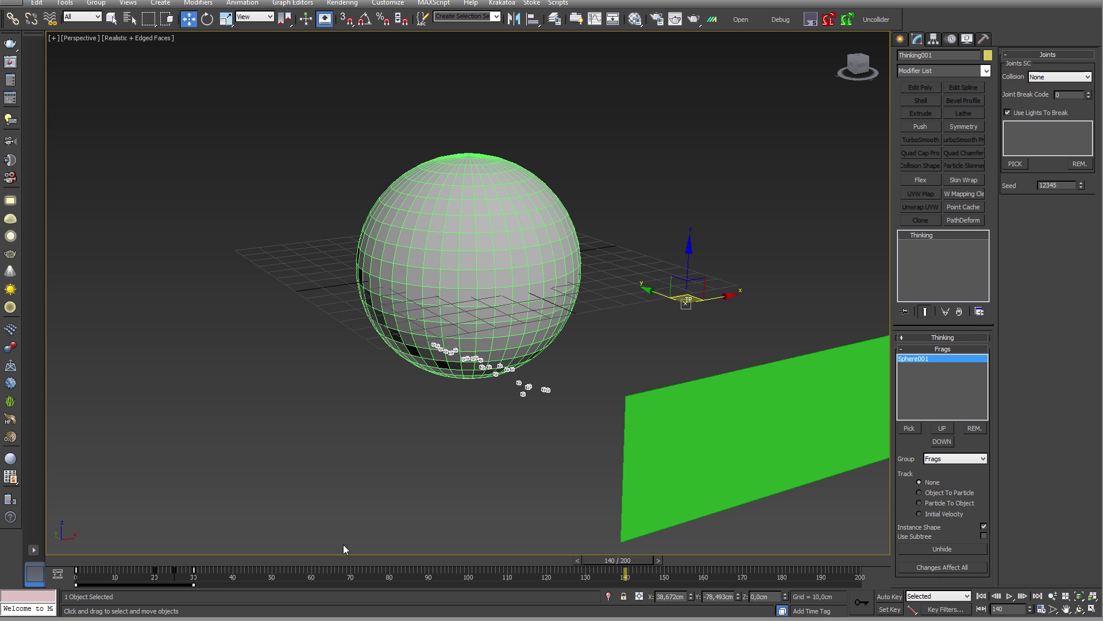
pyautogui.moveTo(74, 562); pyautogui.dragTo(656, 555)
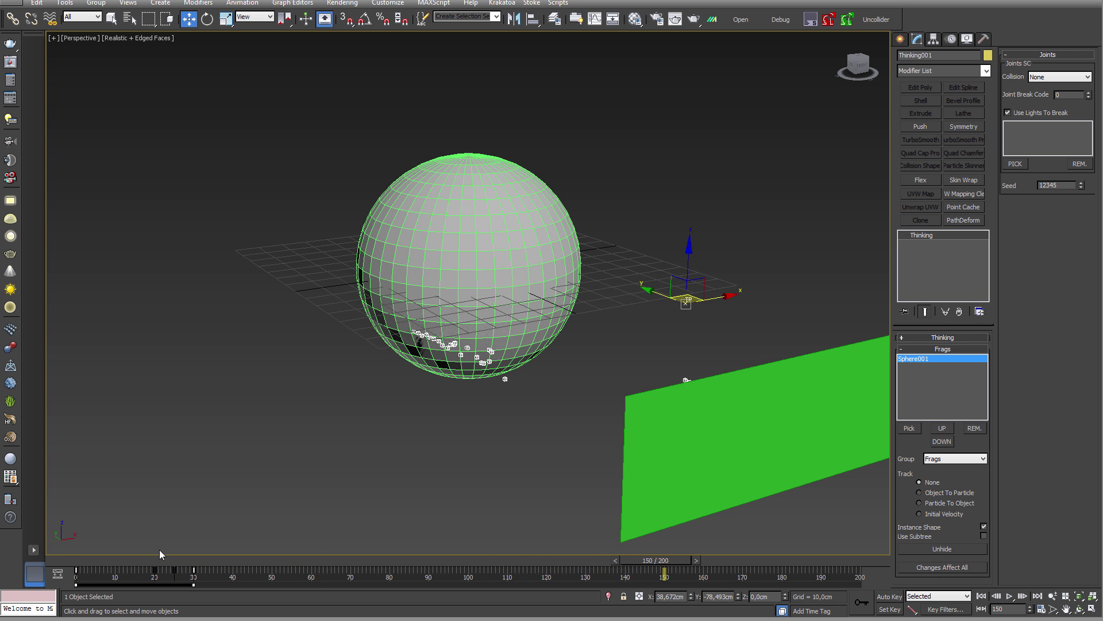
pyautogui.click(53, 560)
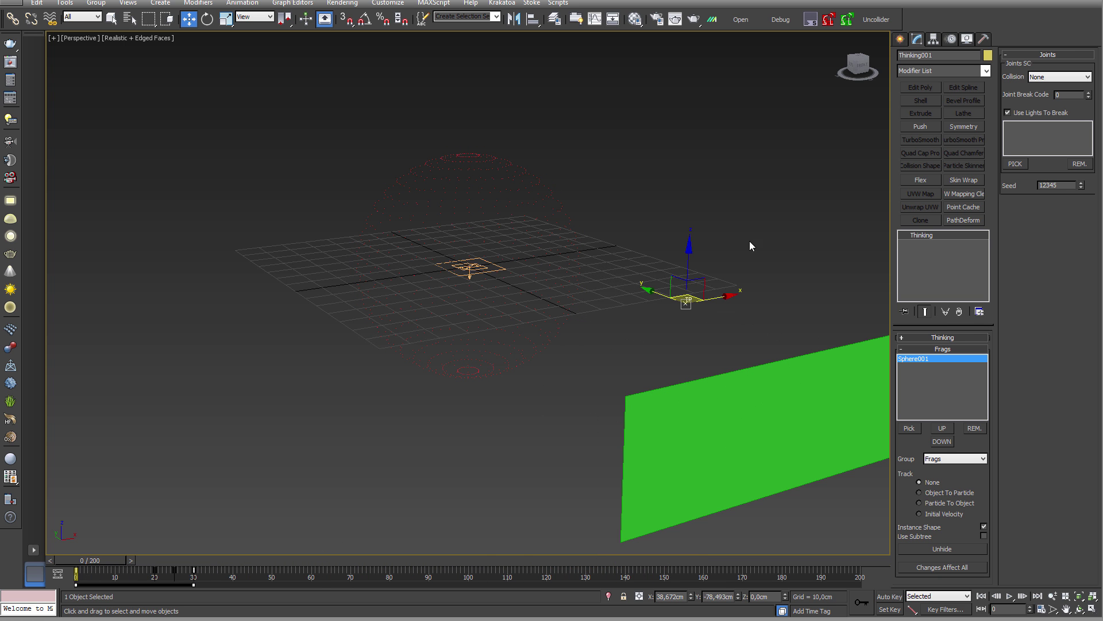
# - Reopen the thinkingParticles window and bring the Birth graph's Scale and StdShape nodes into view
pyautogui.click(743, 20)
pyautogui.click(264, 619)
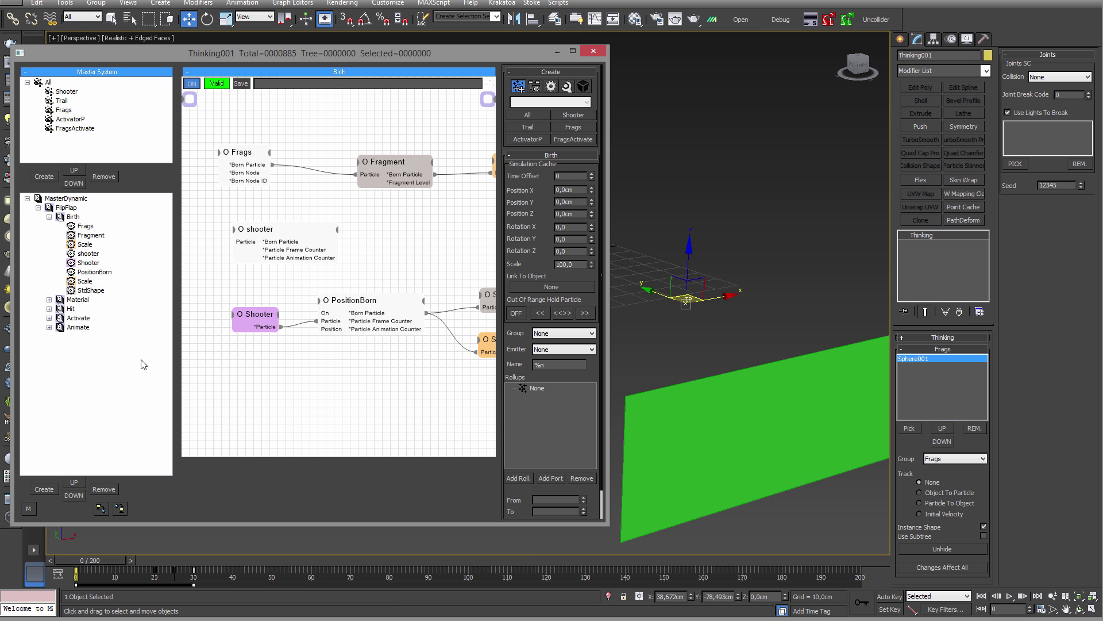
pyautogui.moveTo(364, 377); pyautogui.dragTo(331, 384, button='middle')
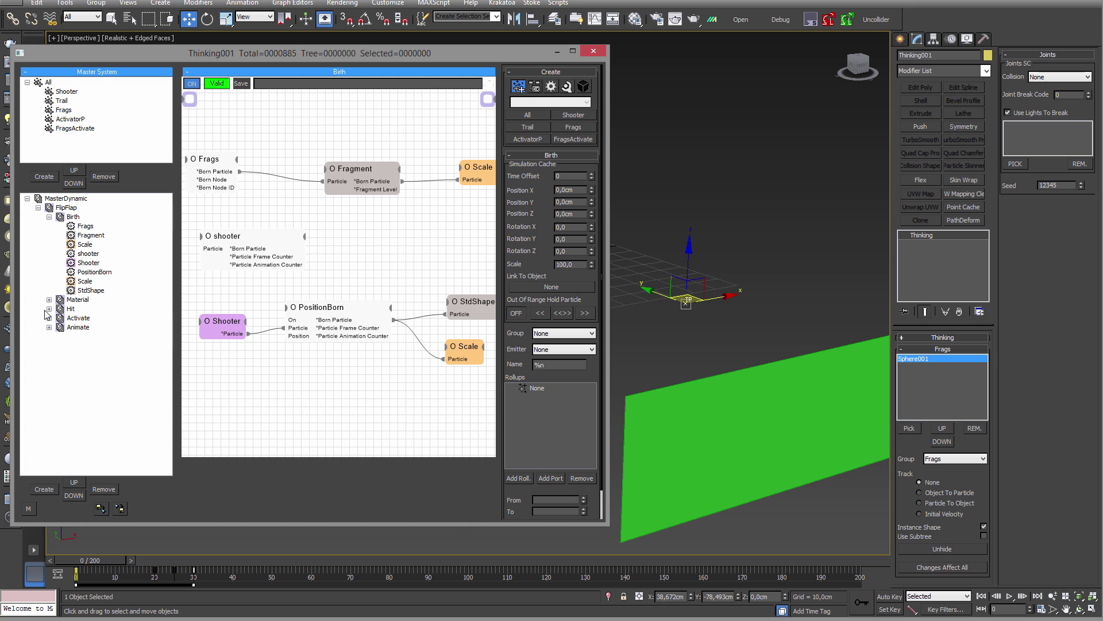
# - Open the Active Hit graph and select its Intersect node to show the node's settings
pyautogui.click(49, 308)
pyautogui.click(90, 327)
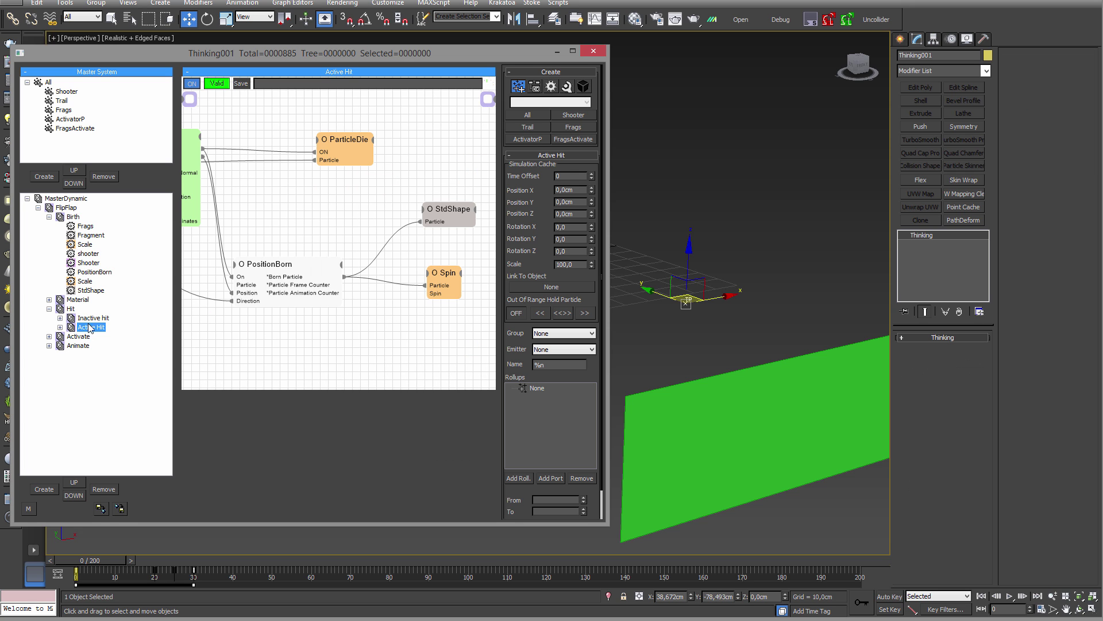
pyautogui.moveTo(353, 332); pyautogui.dragTo(422, 341, button='middle')
pyautogui.click(338, 276)
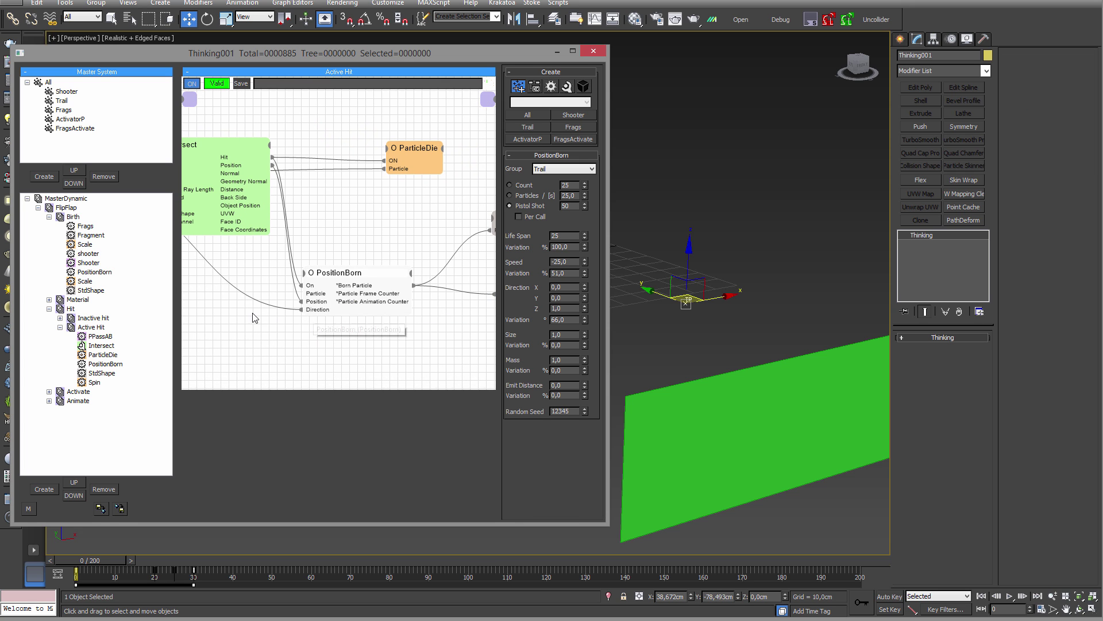
pyautogui.moveTo(253, 317); pyautogui.dragTo(381, 340, button='middle')
pyautogui.moveTo(333, 173); pyautogui.dragTo(344, 139)
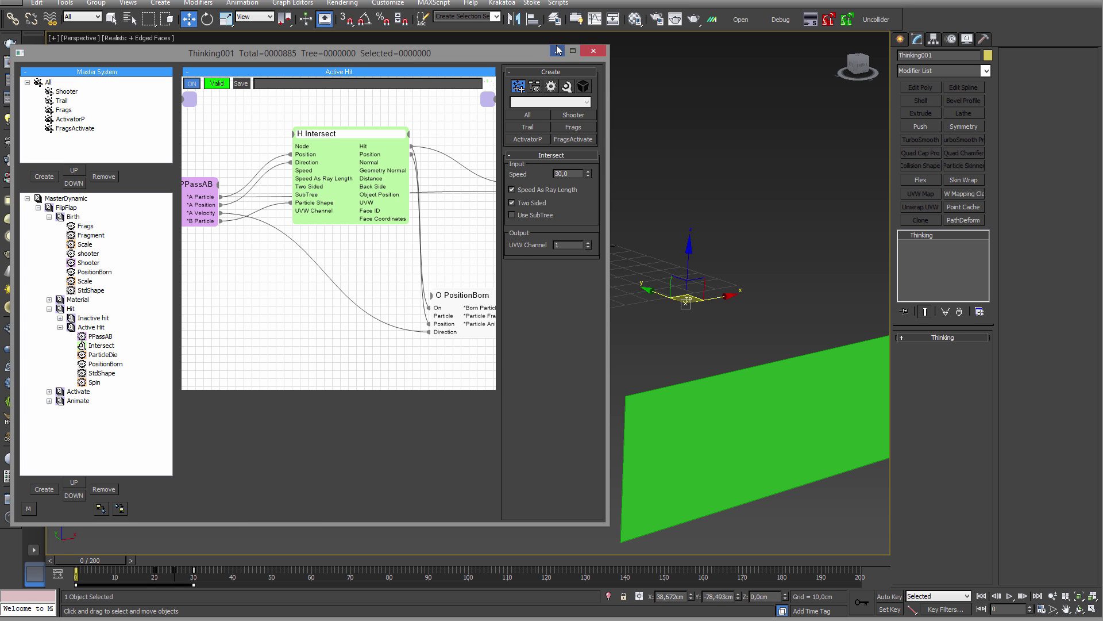
# - Preview the simulation along the timeline and disable Two Sided on the Active Hit graph's Intersect node
pyautogui.click(594, 51)
pyautogui.moveTo(67, 560); pyautogui.dragTo(677, 565)
pyautogui.click(61, 562)
pyautogui.click(512, 203)
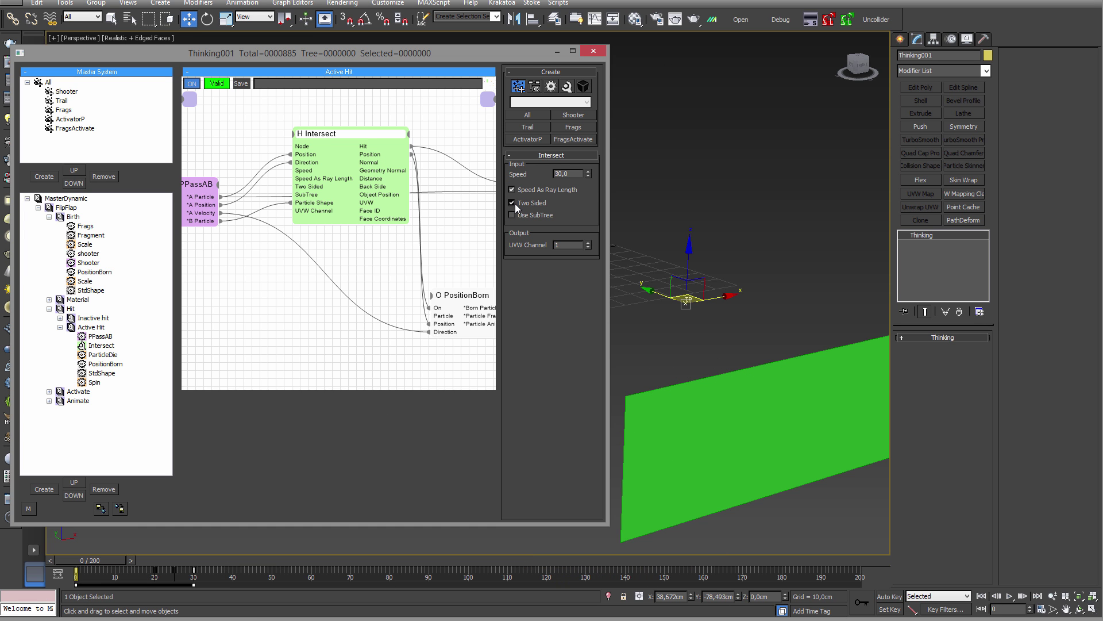
pyautogui.click(557, 52)
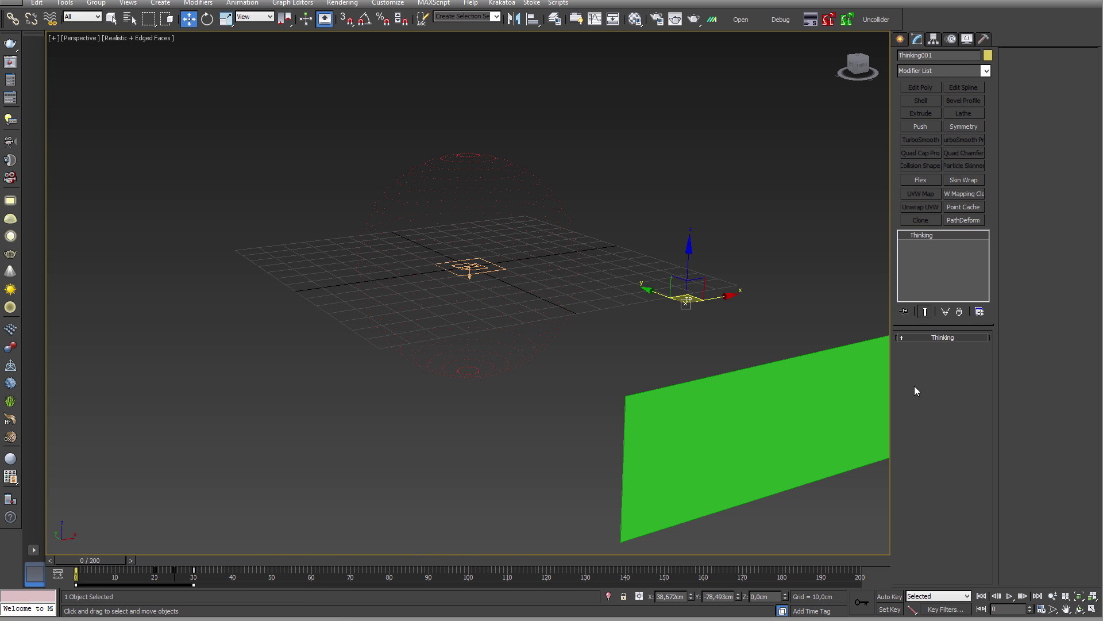
# - Reselect Thinking001, unhide Sphere001 and remove it from the Frags node's object list at frame 0
pyautogui.click(927, 339)
pyautogui.click(906, 340)
pyautogui.moveTo(646, 267); pyautogui.dragTo(723, 331)
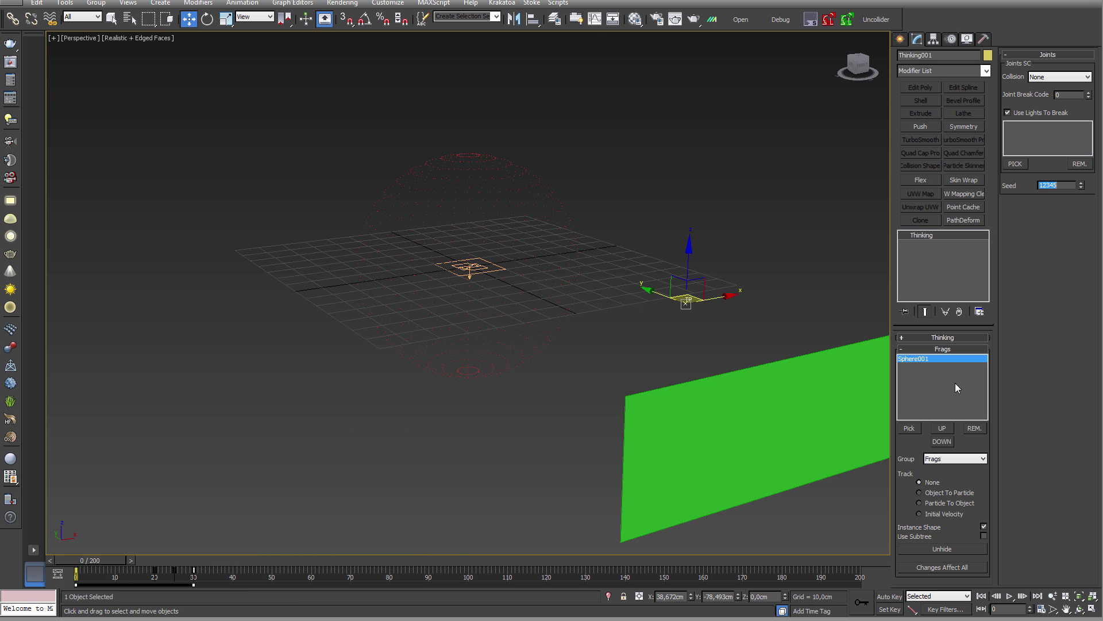
pyautogui.click(950, 548)
pyautogui.click(976, 429)
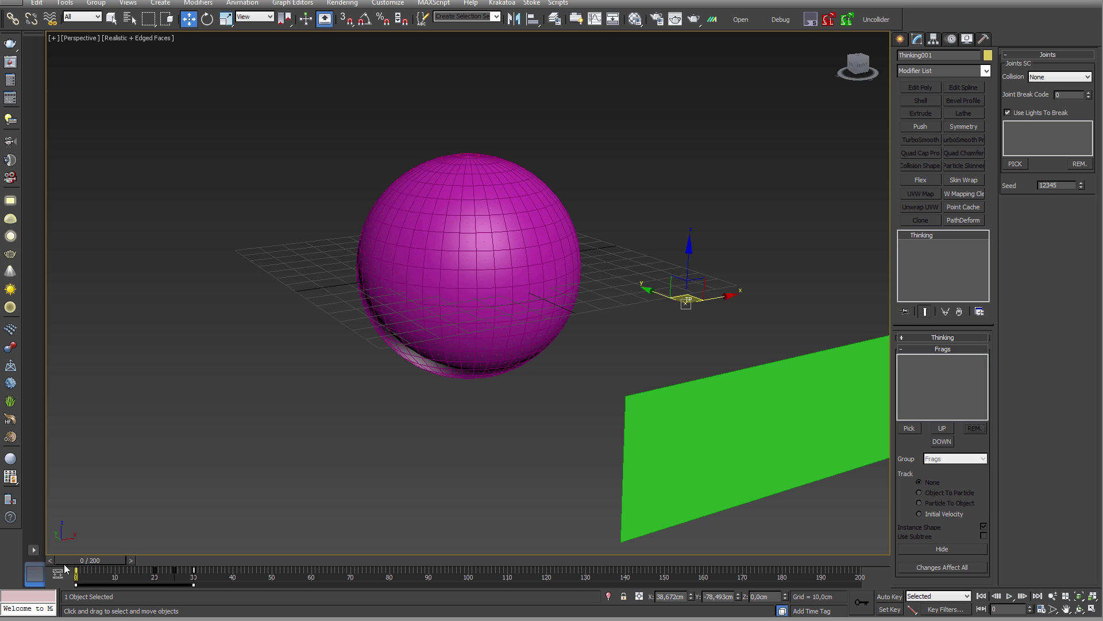
pyautogui.moveTo(107, 562); pyautogui.dragTo(60, 559)
# - Select the whole element of Sphere001 and flip its normals
pyautogui.click(559, 237)
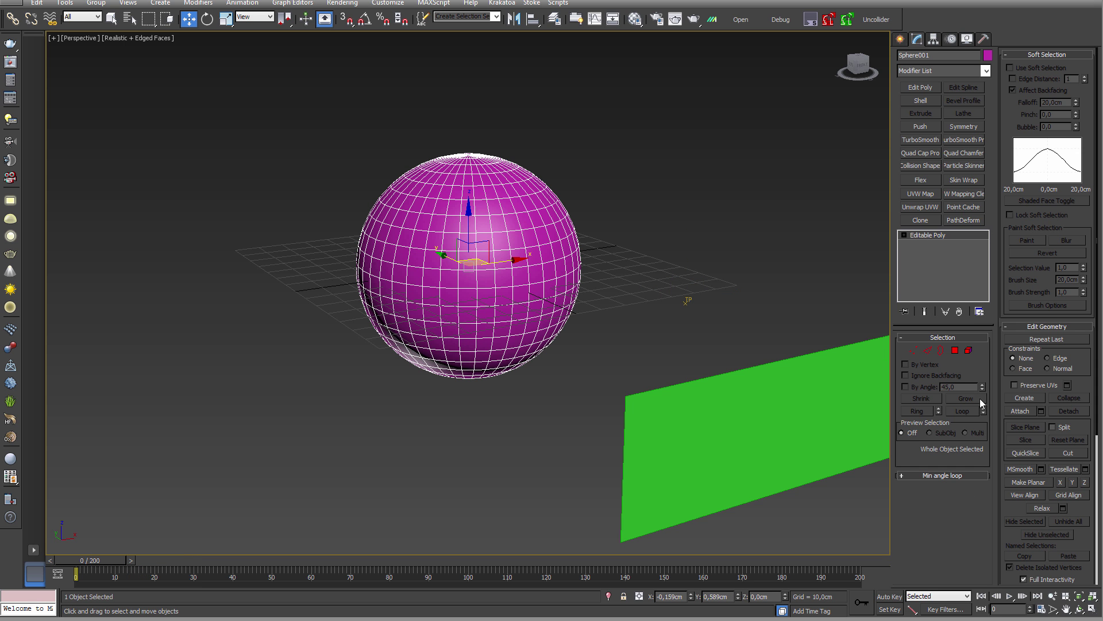
pyautogui.click(967, 350)
pyautogui.click(391, 254)
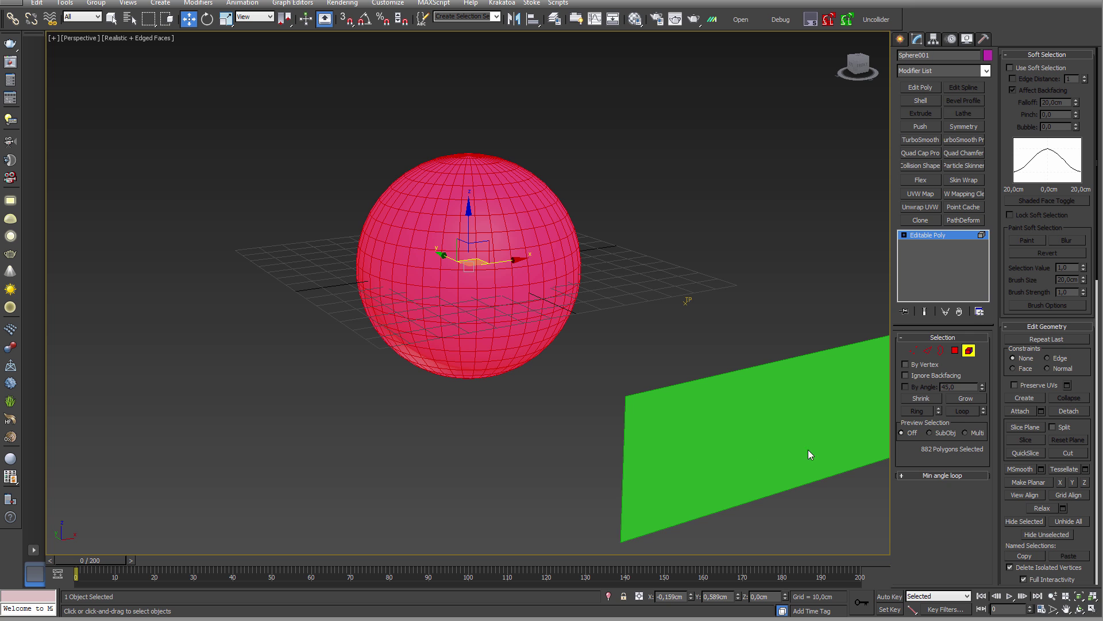
pyautogui.moveTo(1091, 527); pyautogui.dragTo(1083, 205)
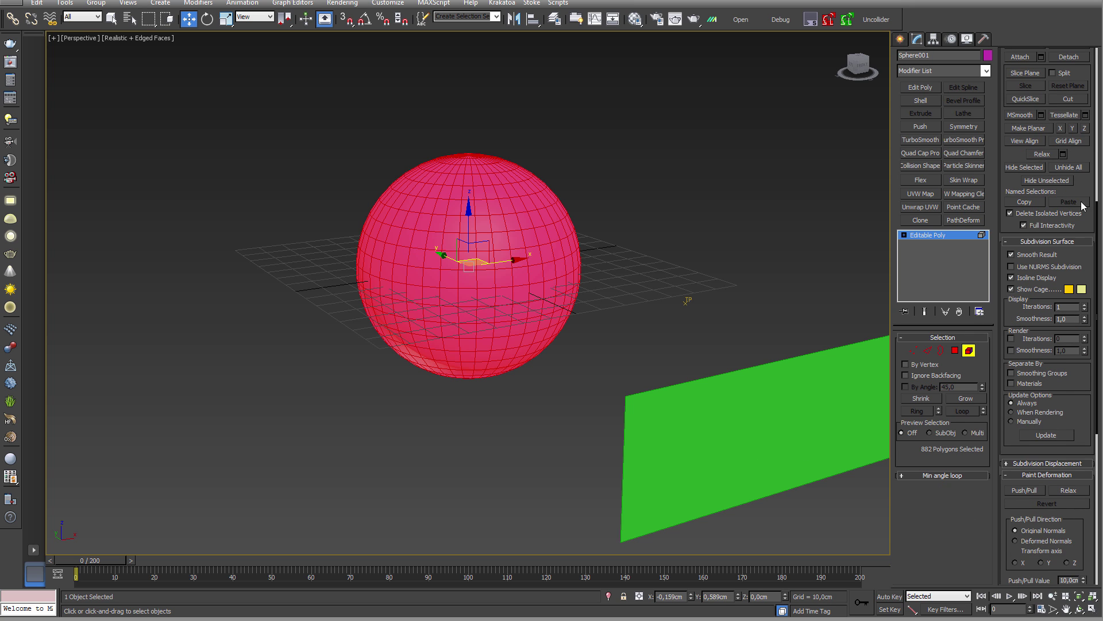
pyautogui.moveTo(1091, 413); pyautogui.dragTo(1066, 200)
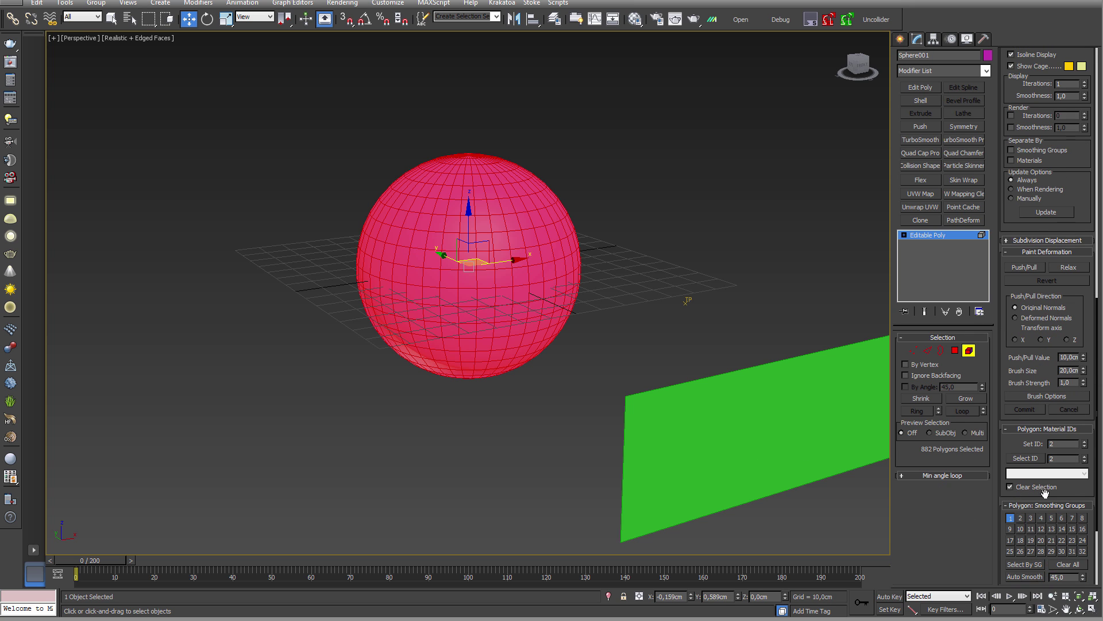
pyautogui.moveTo(1067, 473); pyautogui.dragTo(1066, 200)
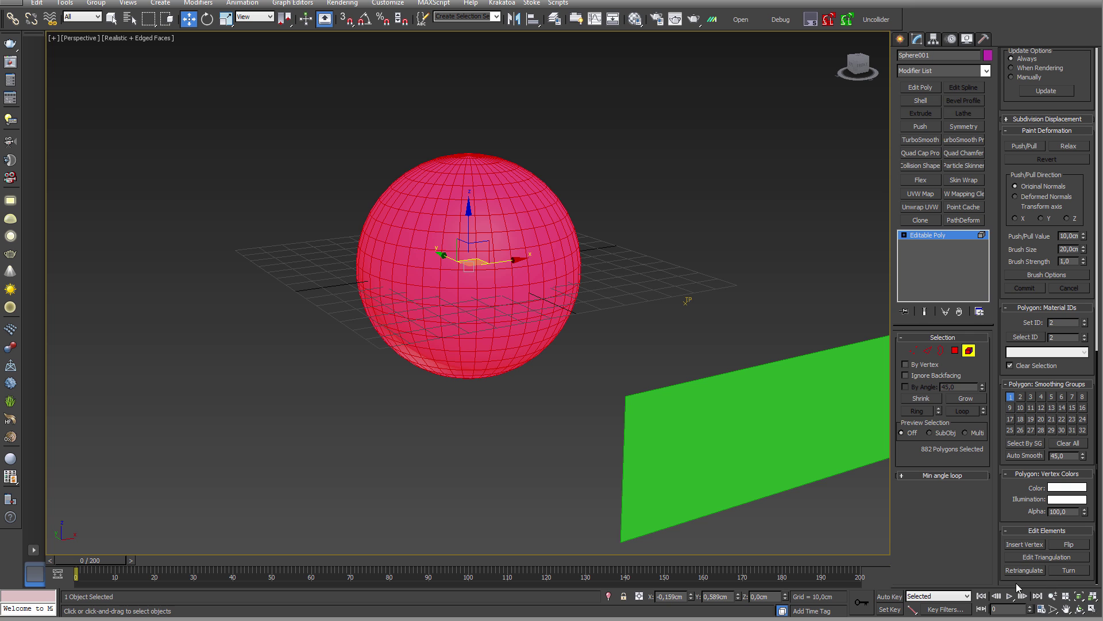
pyautogui.click(1069, 545)
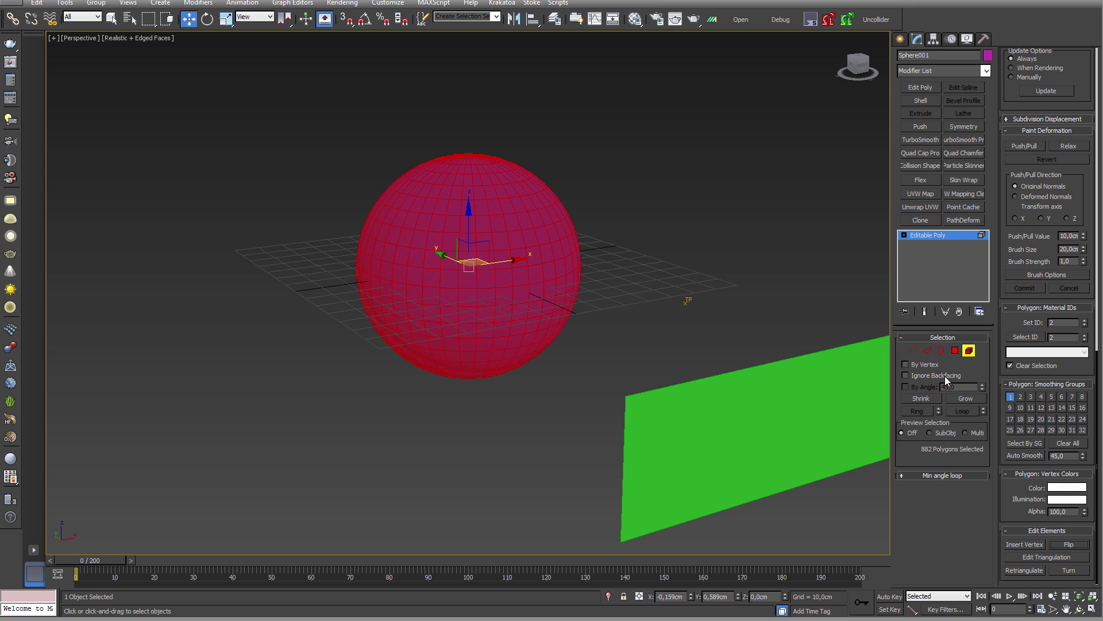
pyautogui.click(970, 352)
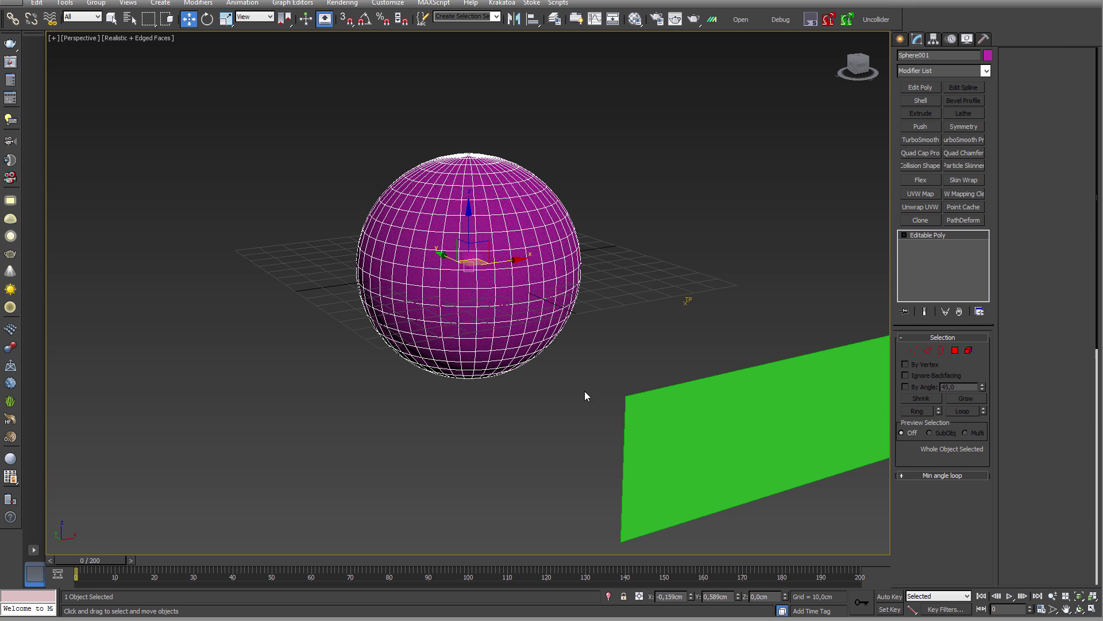
# - Pick Sphere001 for the Frags node again, assign it to the Frags group with Instance Shape, and hide the original
pyautogui.click(584, 392)
pyautogui.click(686, 301)
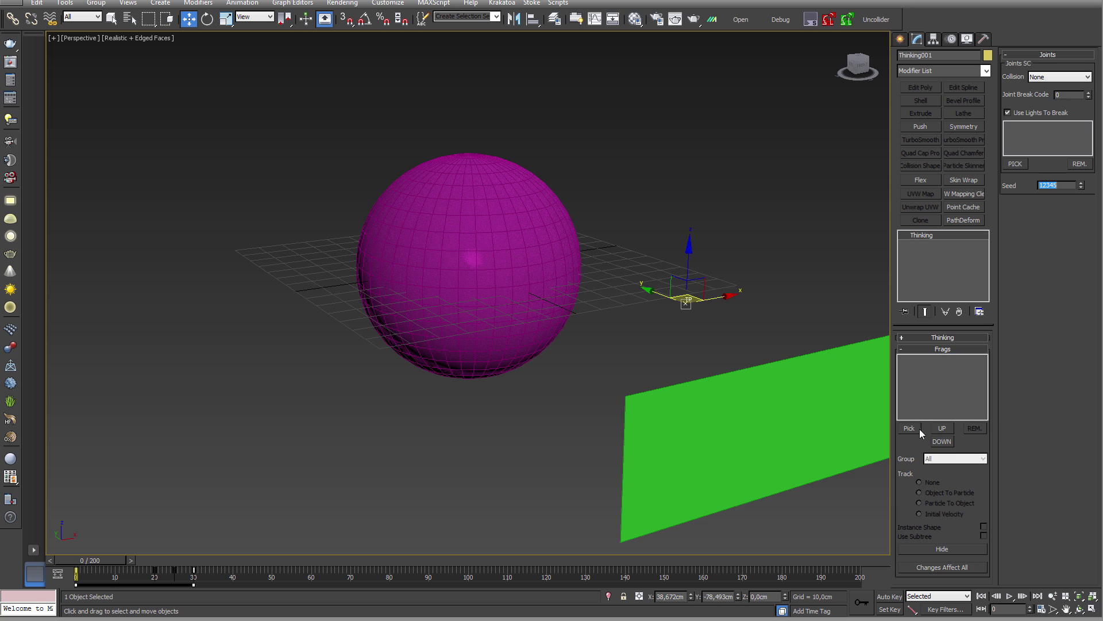
pyautogui.click(916, 429)
pyautogui.click(477, 222)
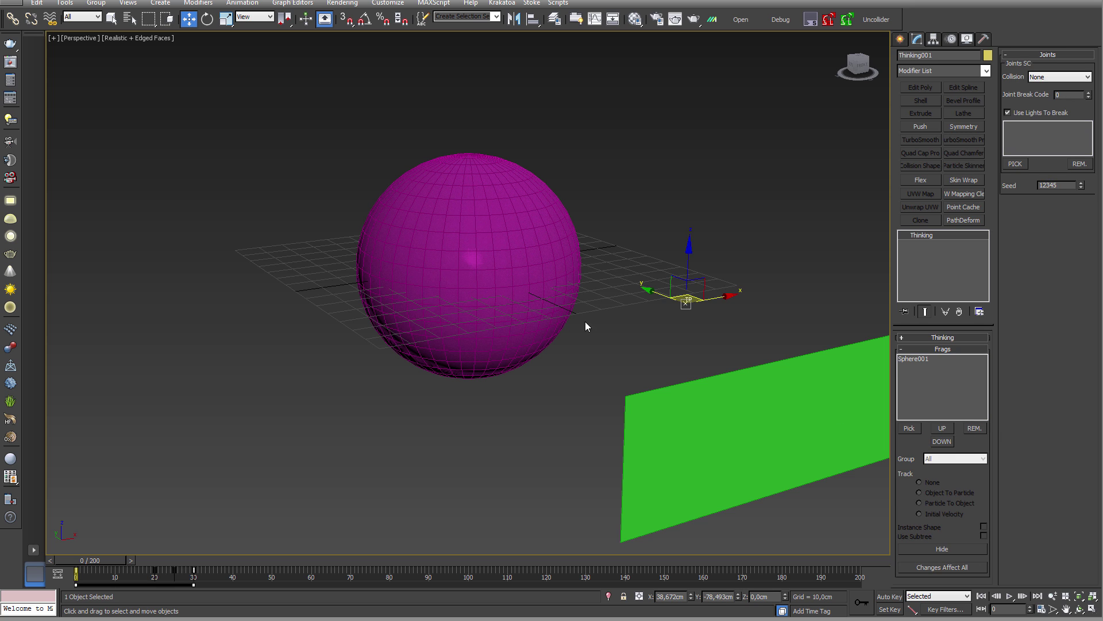
pyautogui.click(916, 360)
pyautogui.click(949, 499)
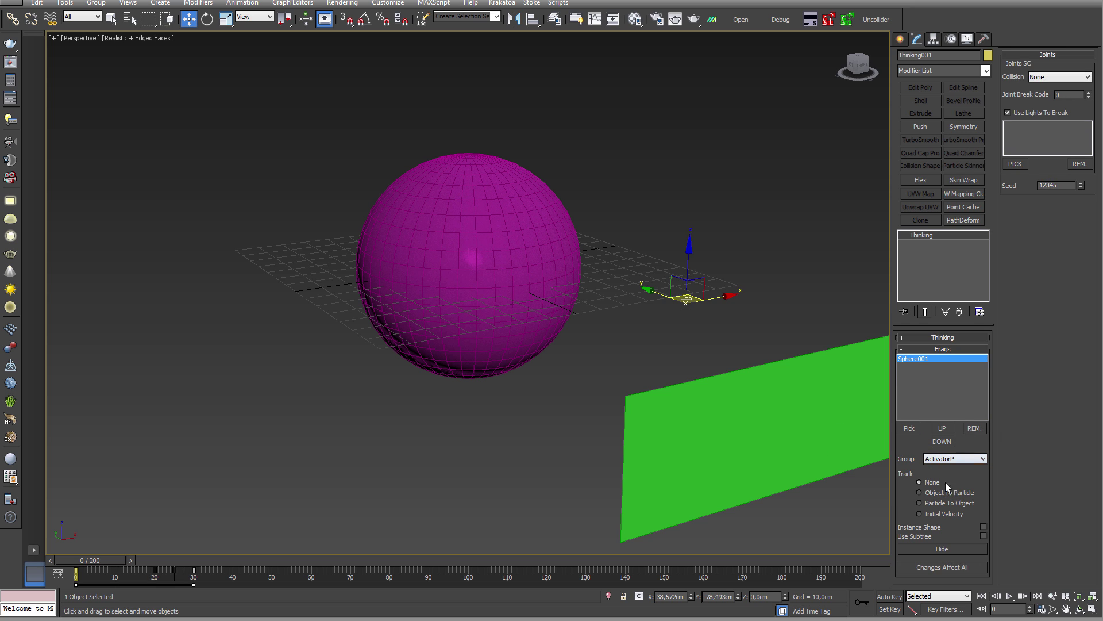
pyautogui.click(948, 459)
pyautogui.click(946, 492)
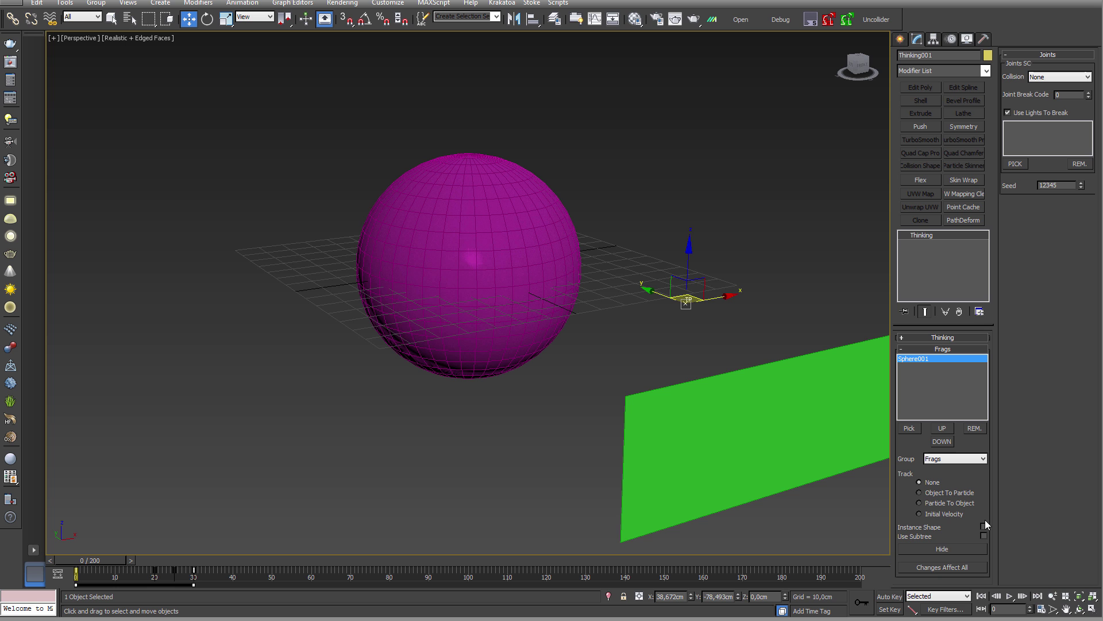
pyautogui.click(942, 549)
# - Scrub the flipped-sphere simulation to frame 165 and back to 0, and remove the unhidden sphere from the Frags node
pyautogui.moveTo(106, 560); pyautogui.dragTo(726, 553)
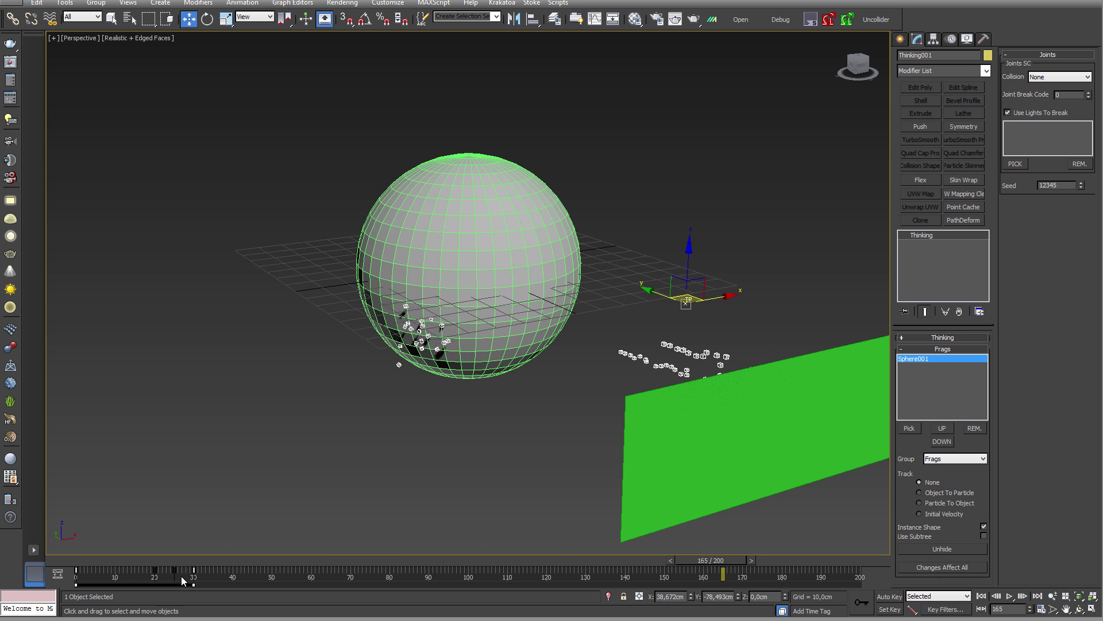
pyautogui.click(52, 562)
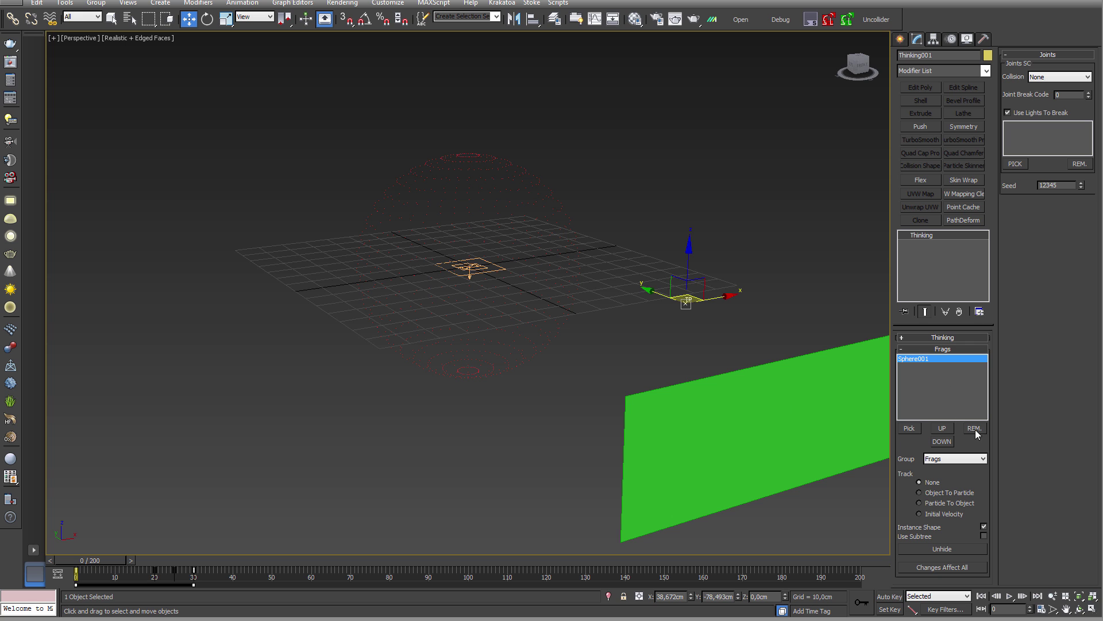
pyautogui.click(968, 546)
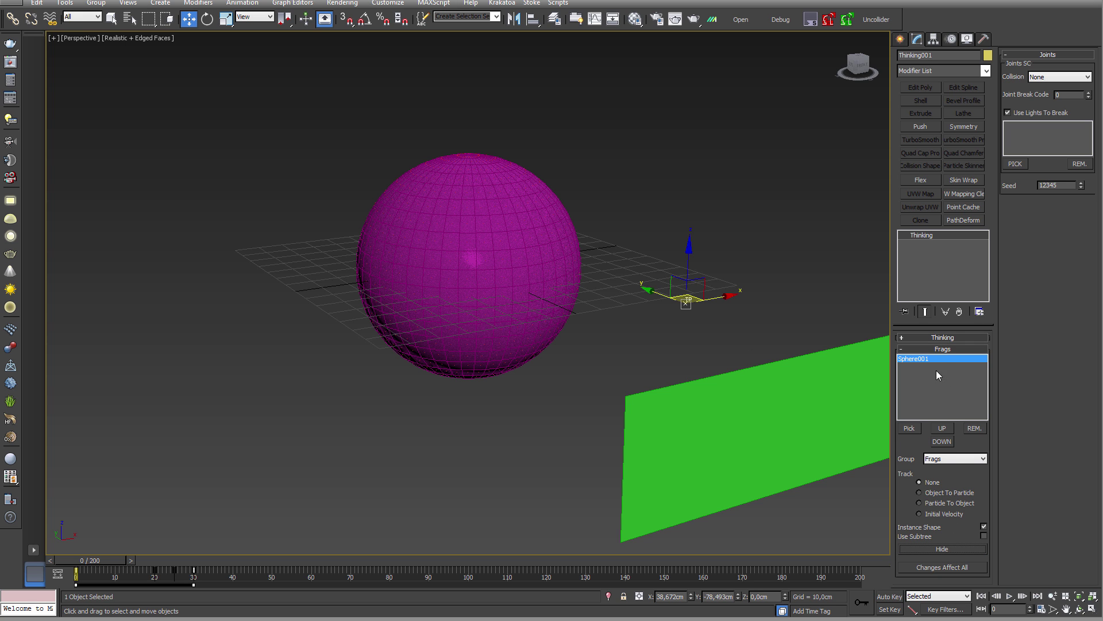
pyautogui.click(973, 429)
# - Flip the normals of Sphere001's element back to their original direction
pyautogui.click(511, 246)
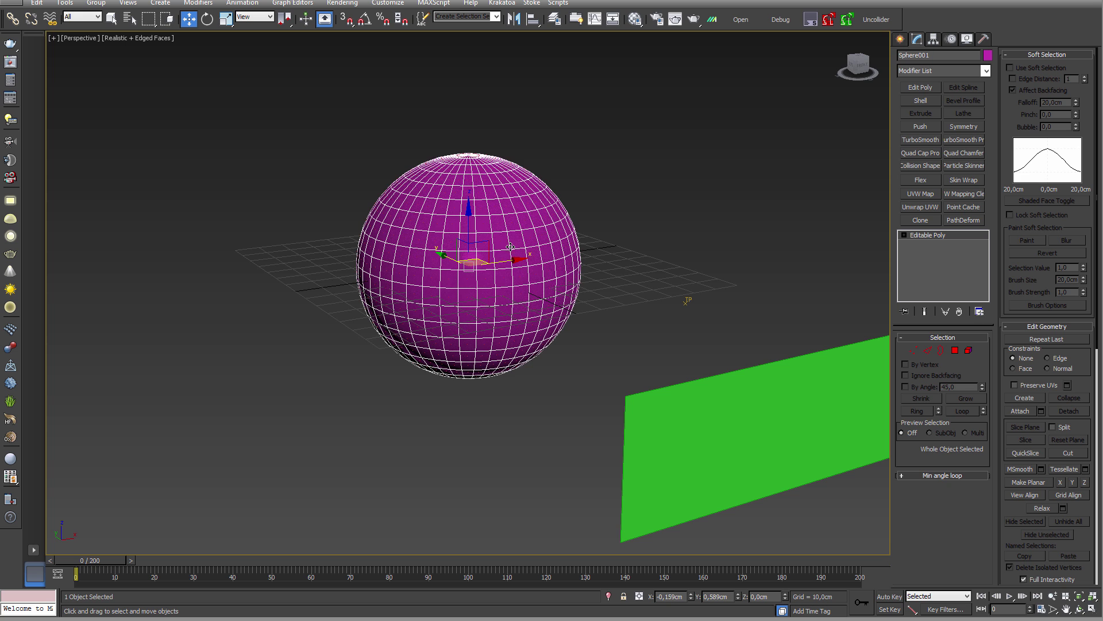
pyautogui.rightClick(511, 246)
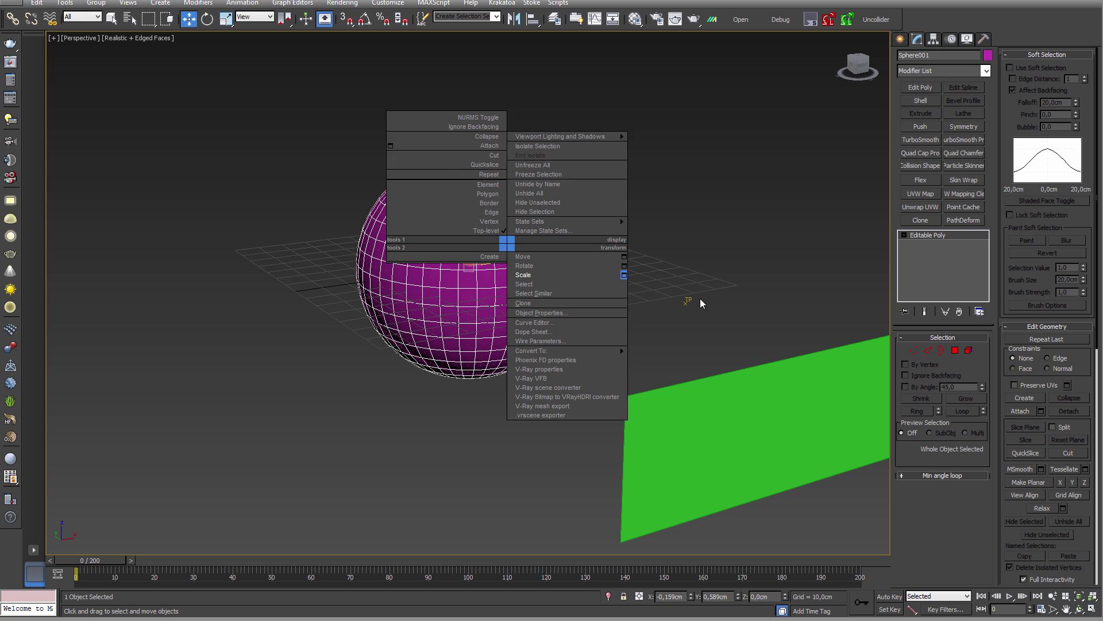
pyautogui.click(969, 351)
pyautogui.moveTo(1072, 486); pyautogui.dragTo(1070, 3)
pyautogui.moveTo(1088, 399); pyautogui.dragTo(1066, 66)
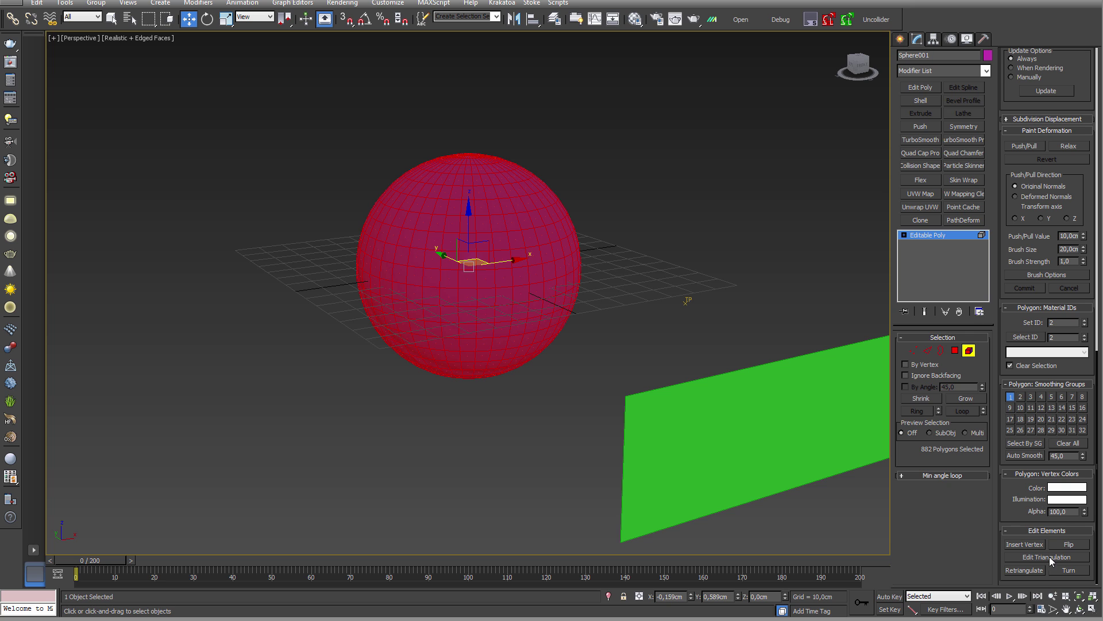
pyautogui.click(1069, 544)
pyautogui.click(969, 351)
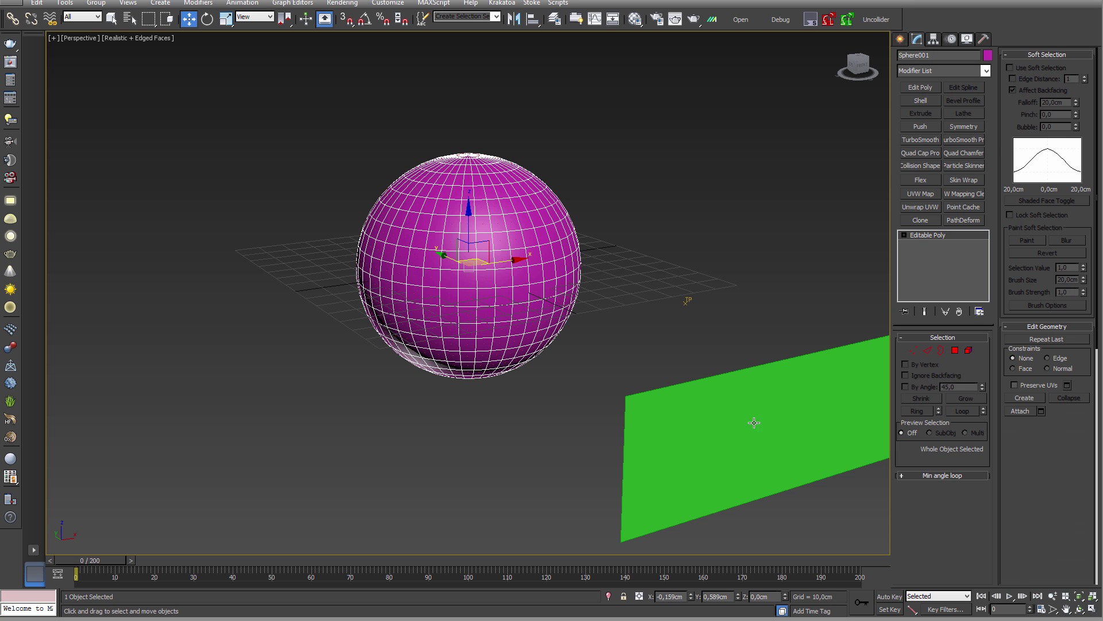
# - Reassign Sphere001 to the Frags group with Instance Shape, hide the original, and preview the simulation before returning to frame 0
pyautogui.click(630, 378)
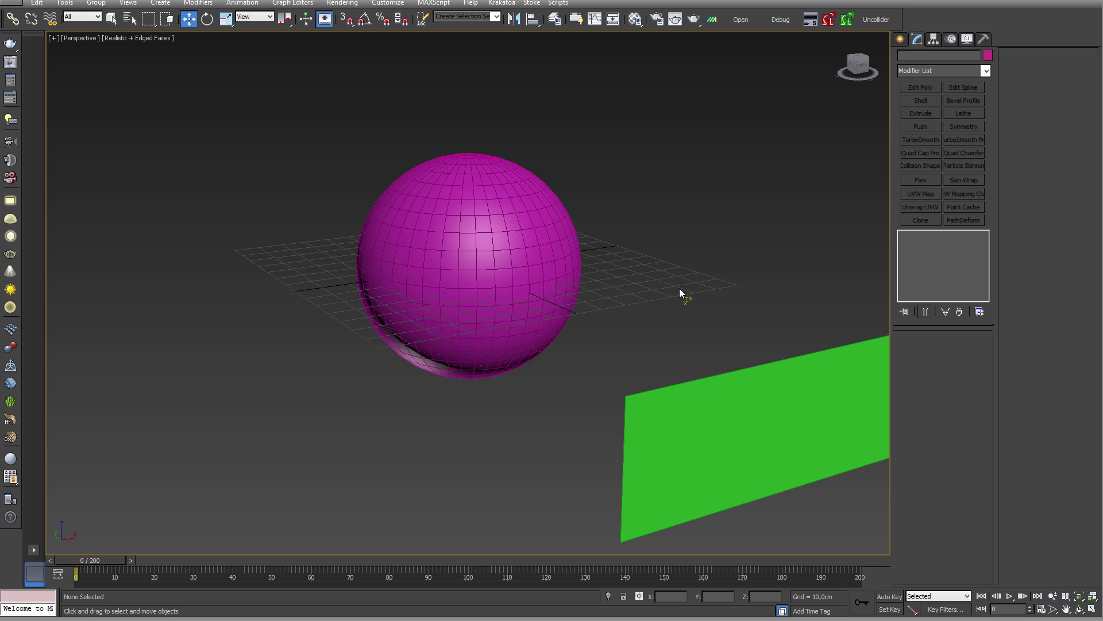
pyautogui.moveTo(714, 341); pyautogui.dragTo(713, 339)
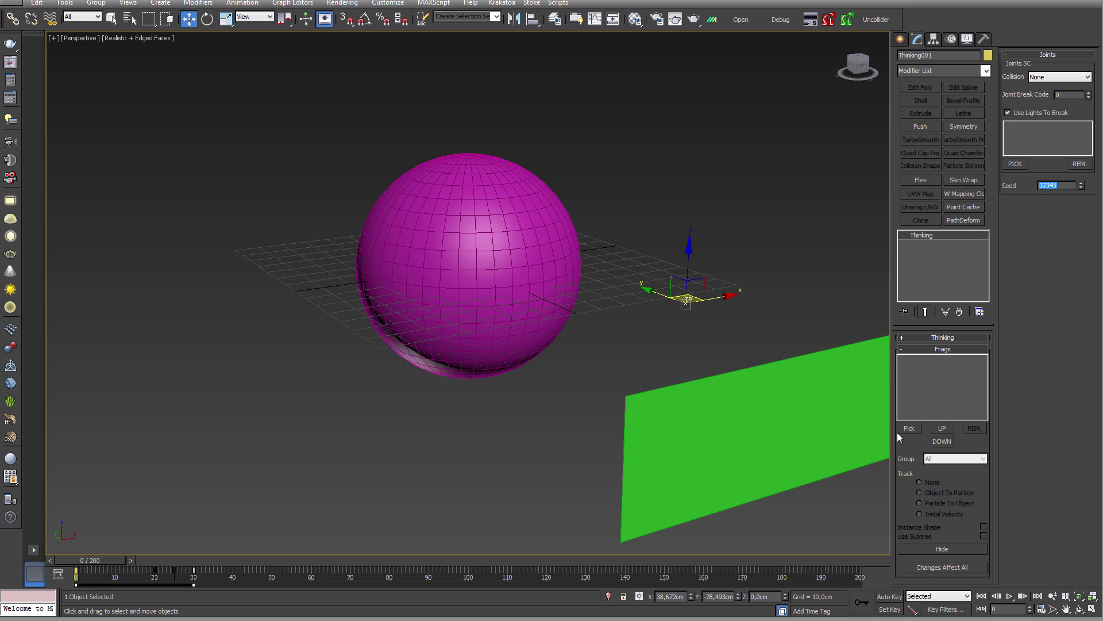
pyautogui.click(910, 431)
pyautogui.click(544, 318)
pyautogui.click(913, 360)
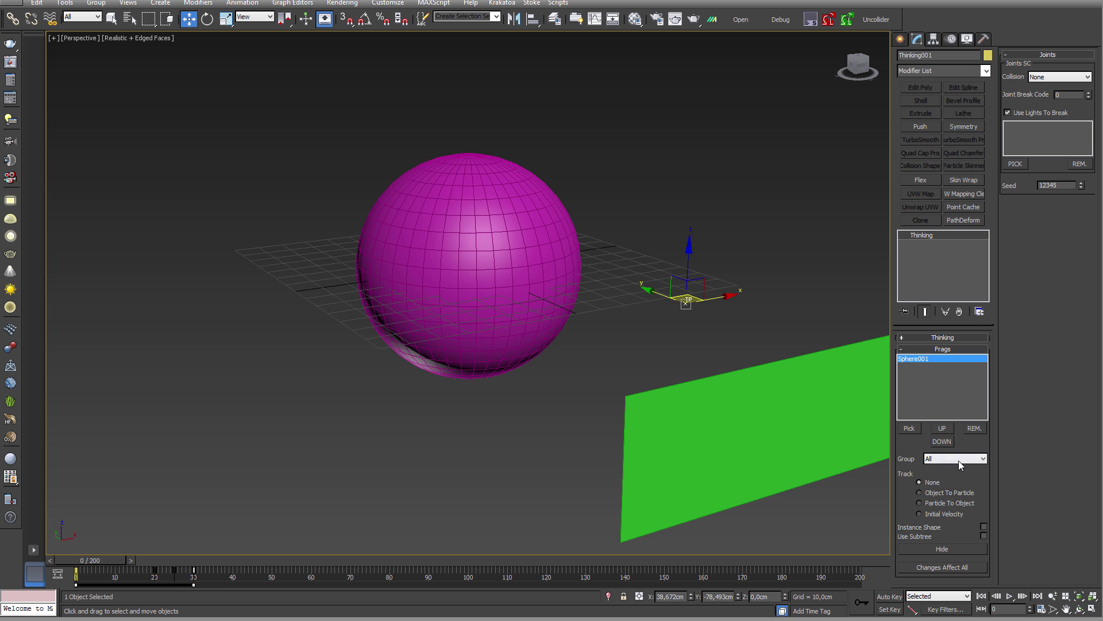
pyautogui.click(956, 458)
pyautogui.click(964, 508)
pyautogui.click(983, 526)
pyautogui.click(946, 548)
pyautogui.moveTo(86, 559); pyautogui.dragTo(718, 553)
pyautogui.moveTo(175, 554); pyautogui.dragTo(70, 560)
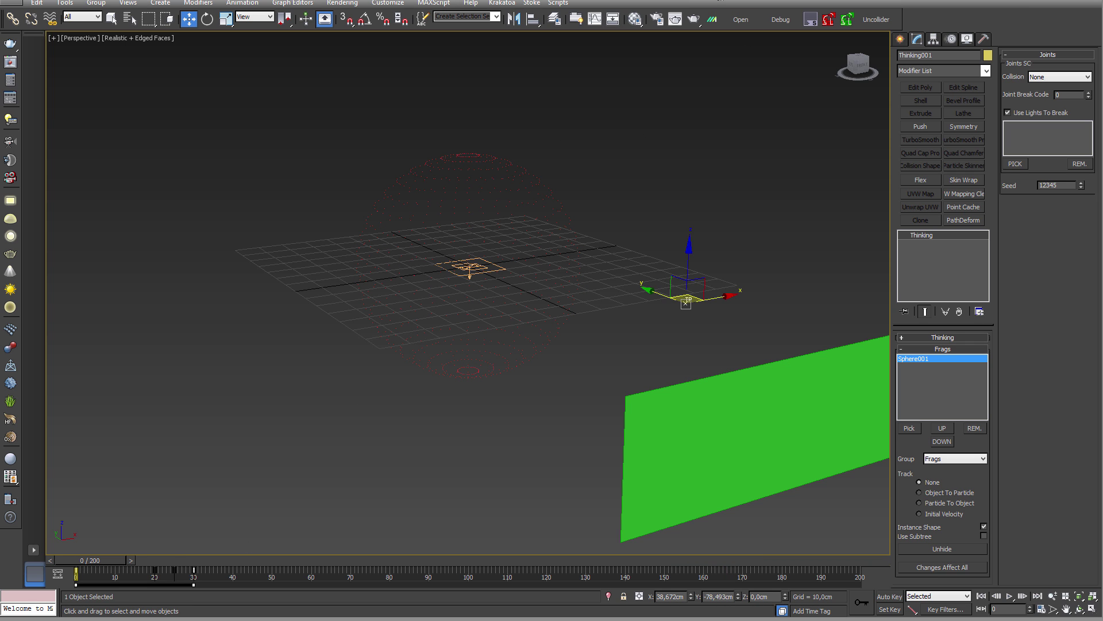
# - Reopen the thinkingParticles window and select the Alignment node in the Animate graph to view its settings
pyautogui.click(147, 603)
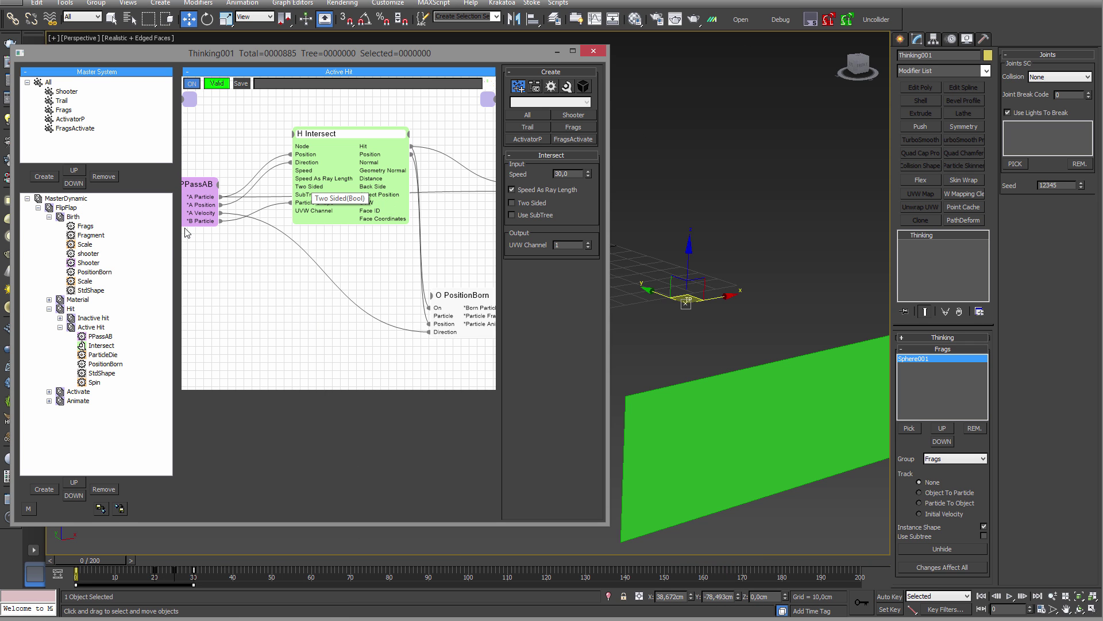
pyautogui.click(59, 327)
pyautogui.click(78, 346)
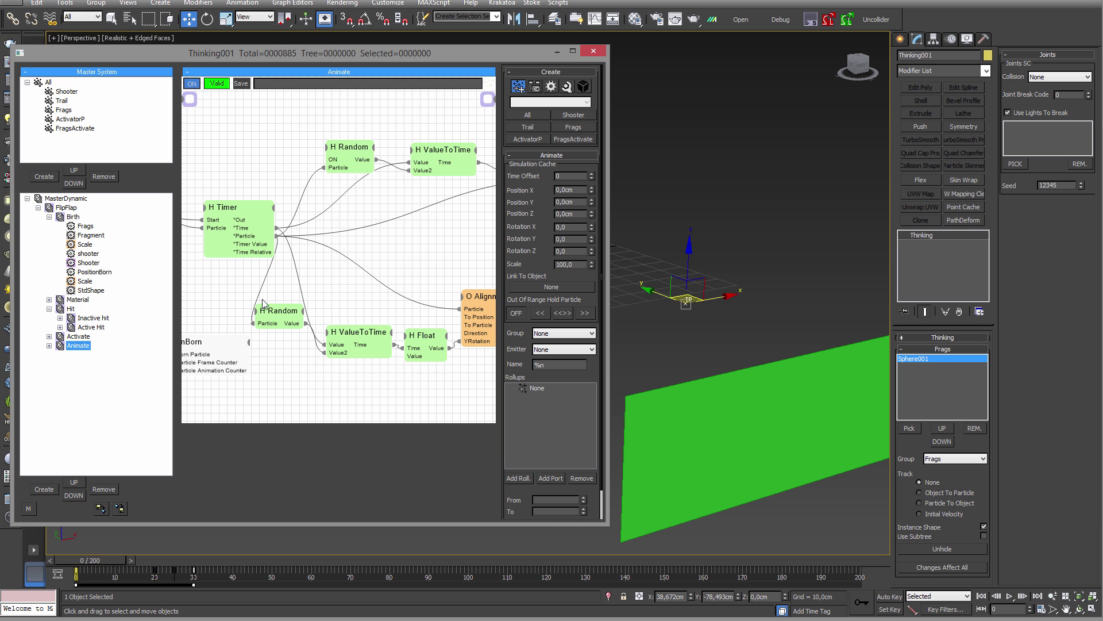
pyautogui.click(366, 214)
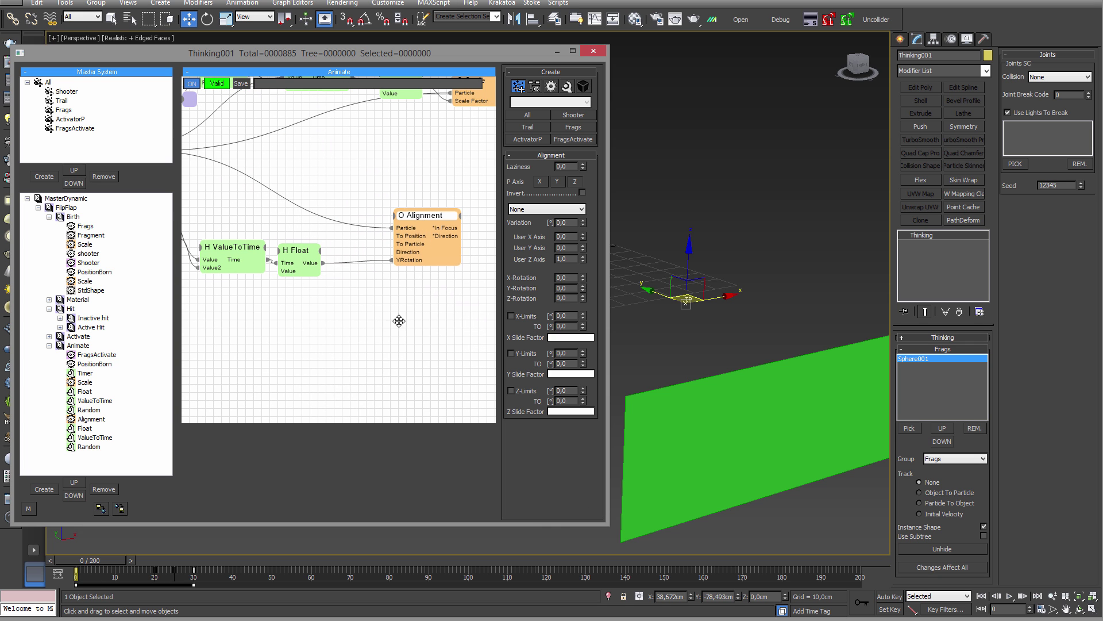
# - Select the Float node feeding the Alignment's YRotation and scrub to frame 74 to examine its animated value
pyautogui.moveTo(398, 320); pyautogui.dragTo(444, 320, button='middle')
pyautogui.moveTo(347, 313); pyautogui.dragTo(378, 365, button='middle')
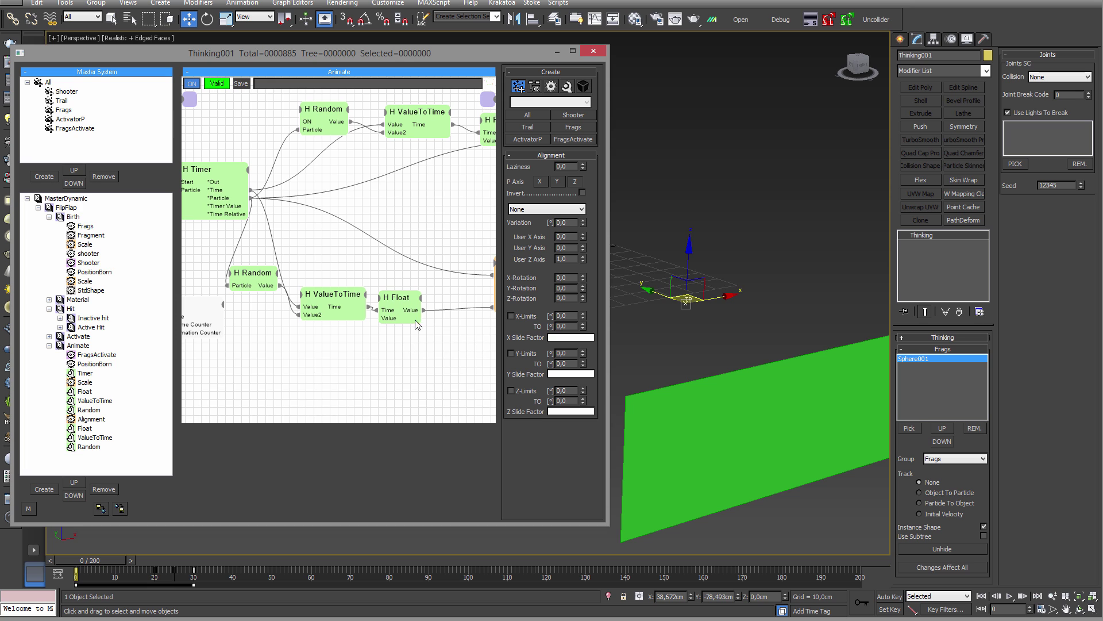
pyautogui.moveTo(397, 299); pyautogui.dragTo(416, 302)
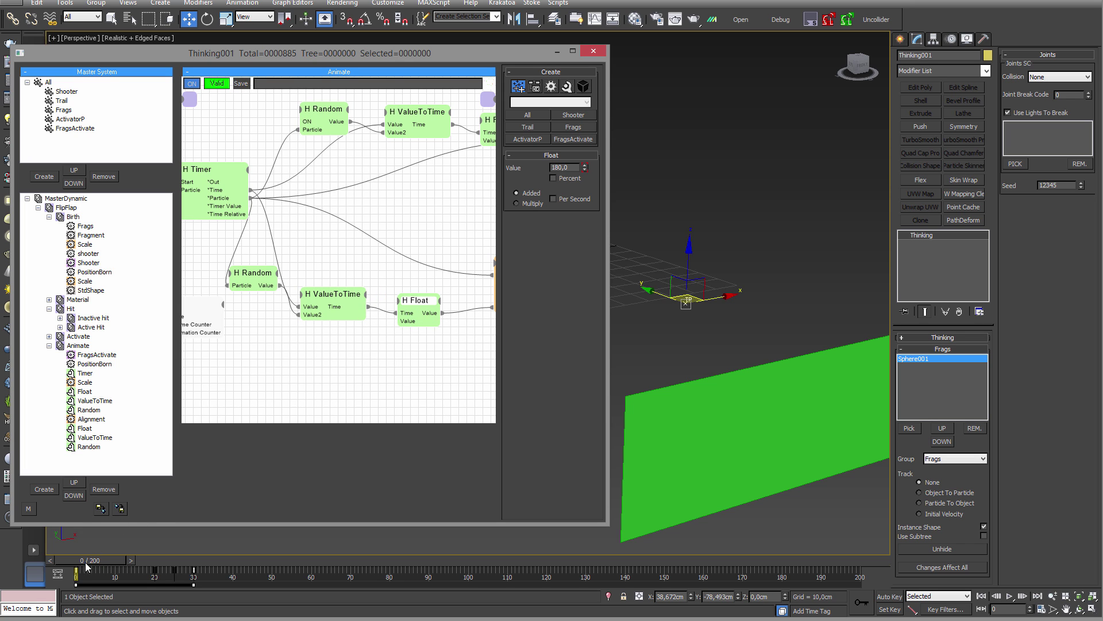
pyautogui.moveTo(86, 566); pyautogui.dragTo(363, 557)
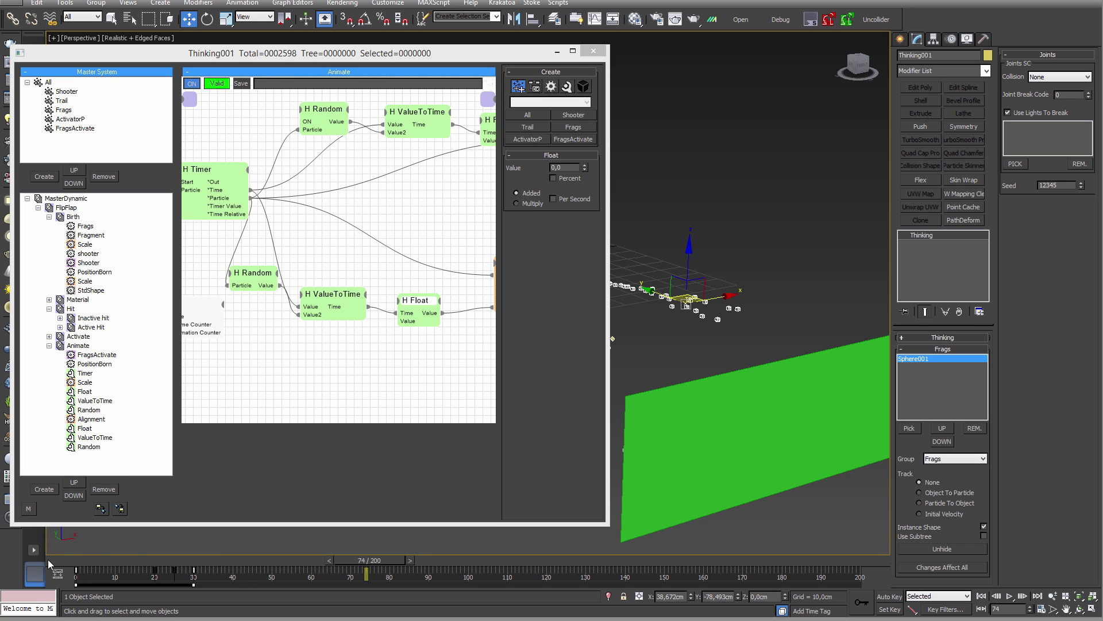
# - Select the Intersect node in the Active Hit graph to view its settings
pyautogui.click(91, 327)
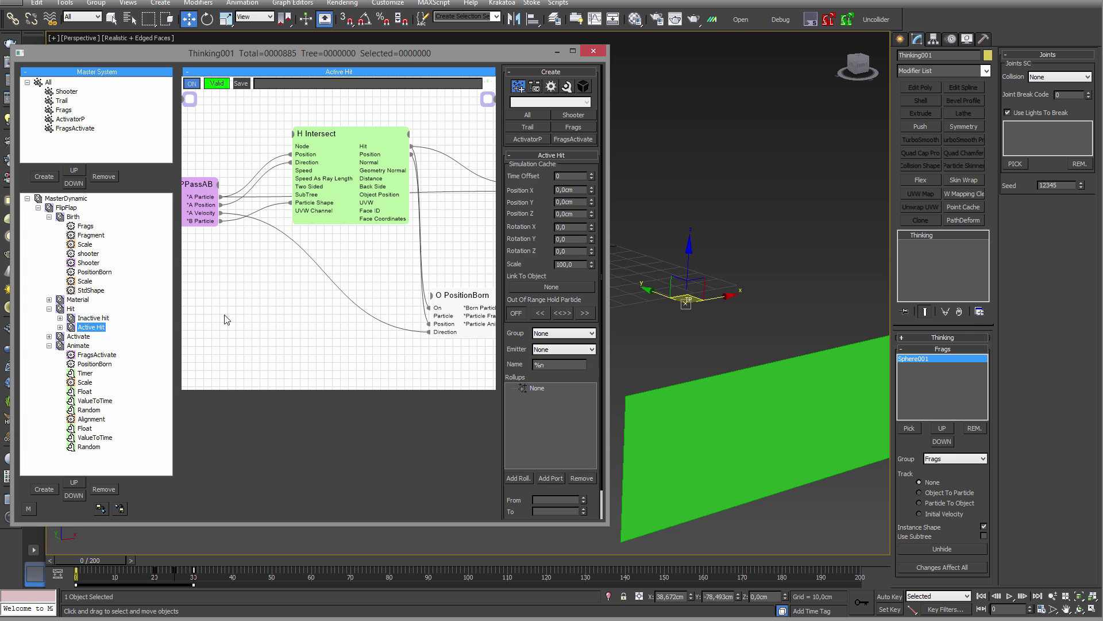
pyautogui.click(331, 144)
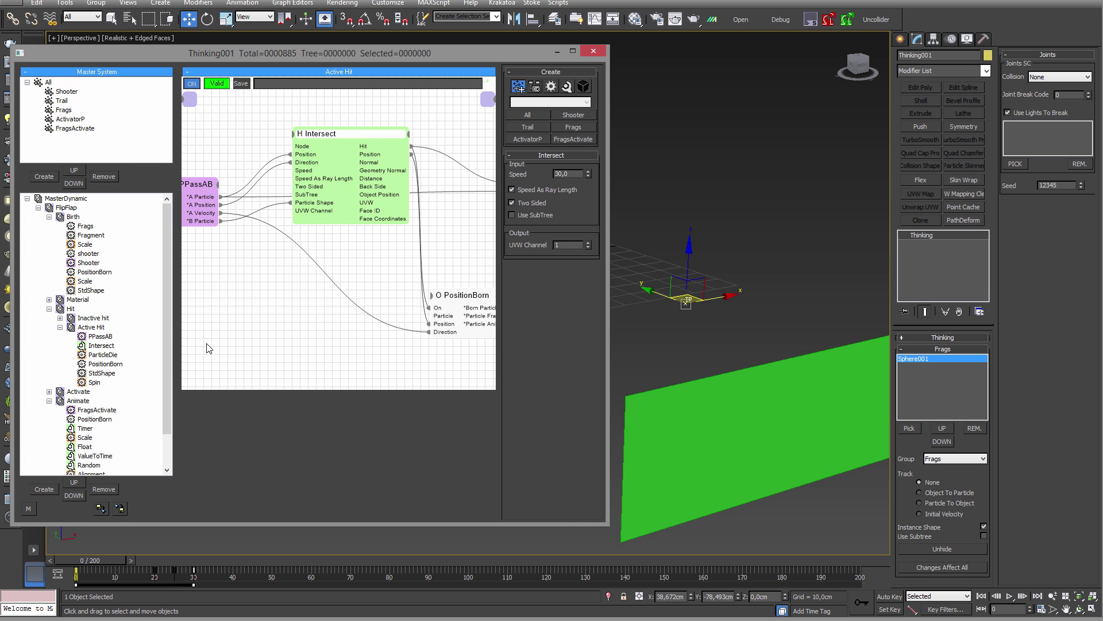
# - Close the thinkingParticles window and preview the simulation up to frame 144 before returning to frame 0
pyautogui.click(593, 50)
pyautogui.moveTo(118, 561); pyautogui.dragTo(633, 561)
pyautogui.press('w')
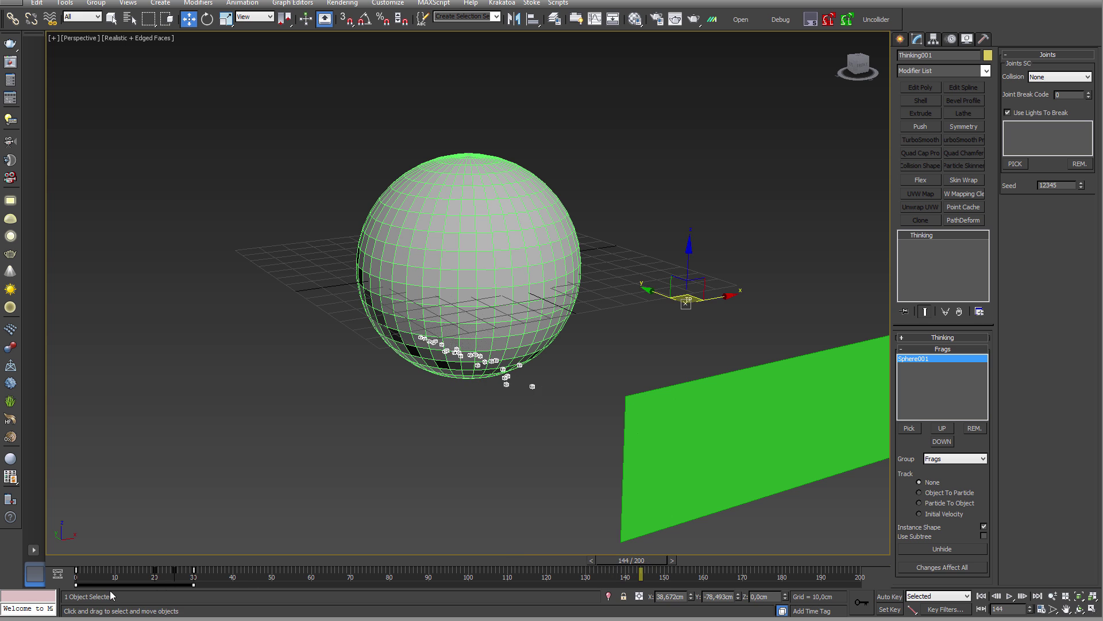
pyautogui.click(63, 561)
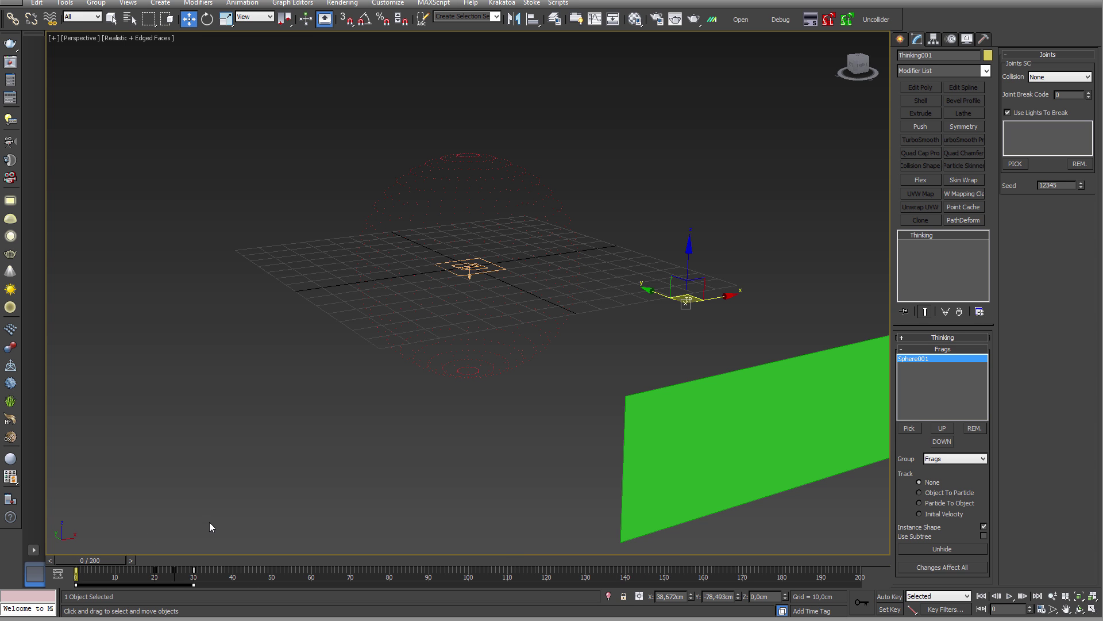
pyautogui.moveTo(437, 459)
pyautogui.mouseDown(button='middle')
pyautogui.moveTo(425, 483)
pyautogui.moveTo(429, 467)
pyautogui.moveTo(455, 452)
pyautogui.mouseUp(button='middle')
pyautogui.scroll(-4, 429, 466)
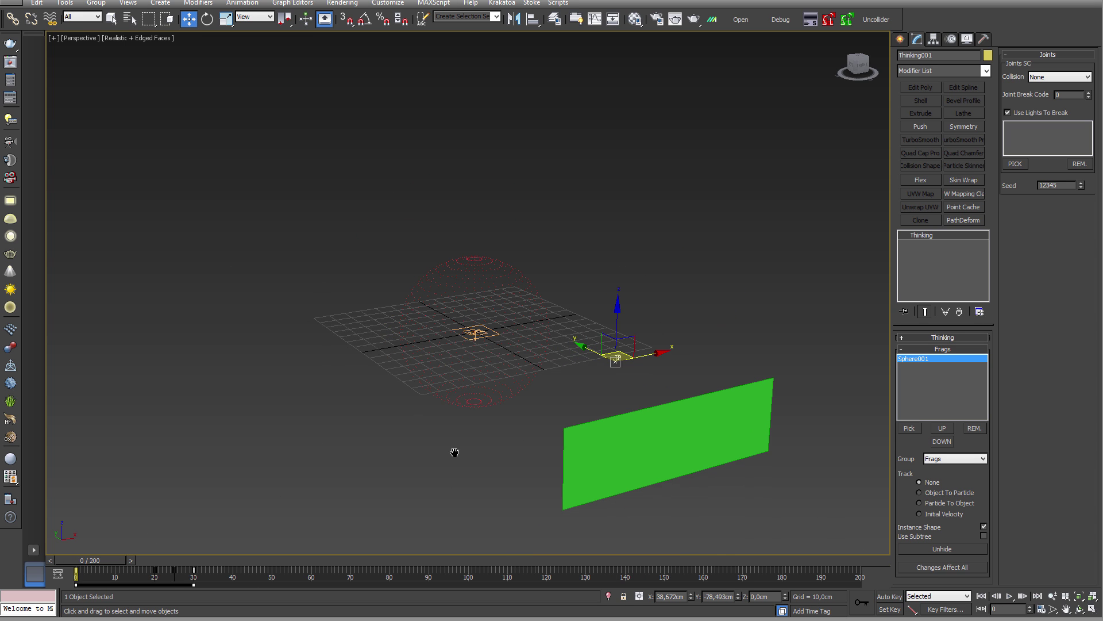
# - Reopen the thinkingParticles window on the Birth graph and collapse the Animate and Hit groups
pyautogui.click(710, 280)
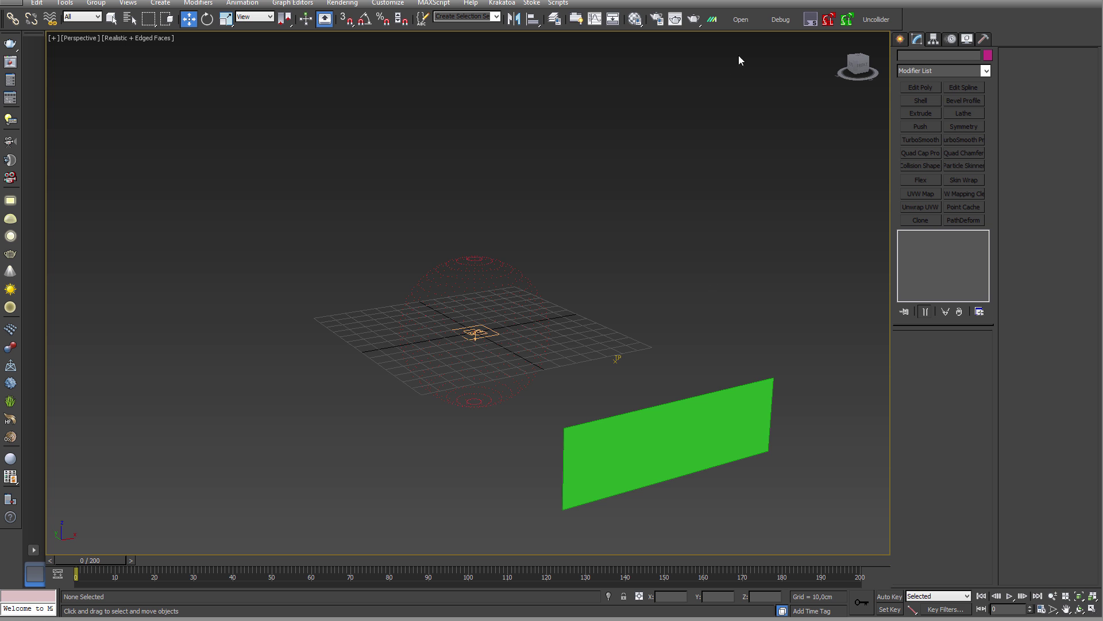
pyautogui.click(741, 21)
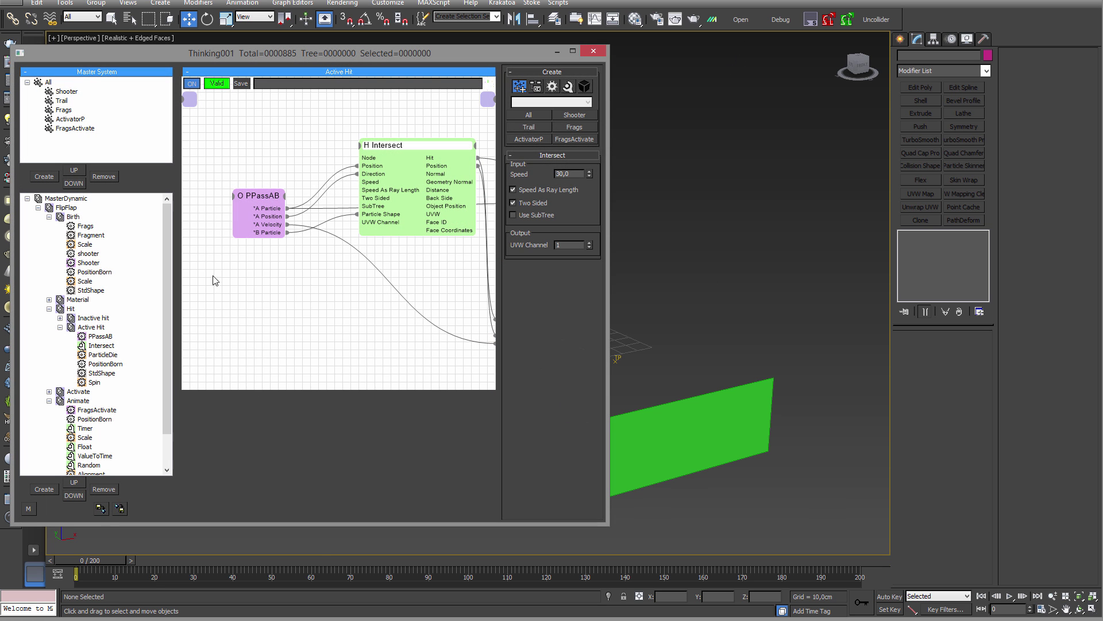
pyautogui.click(73, 216)
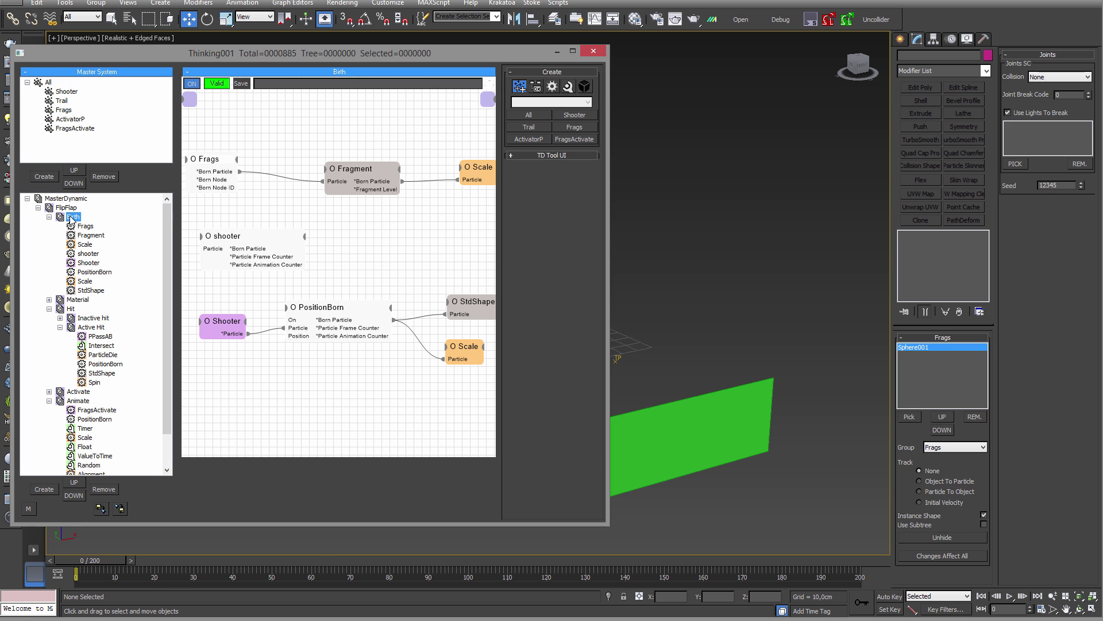
pyautogui.moveTo(319, 388); pyautogui.dragTo(272, 358, button='middle')
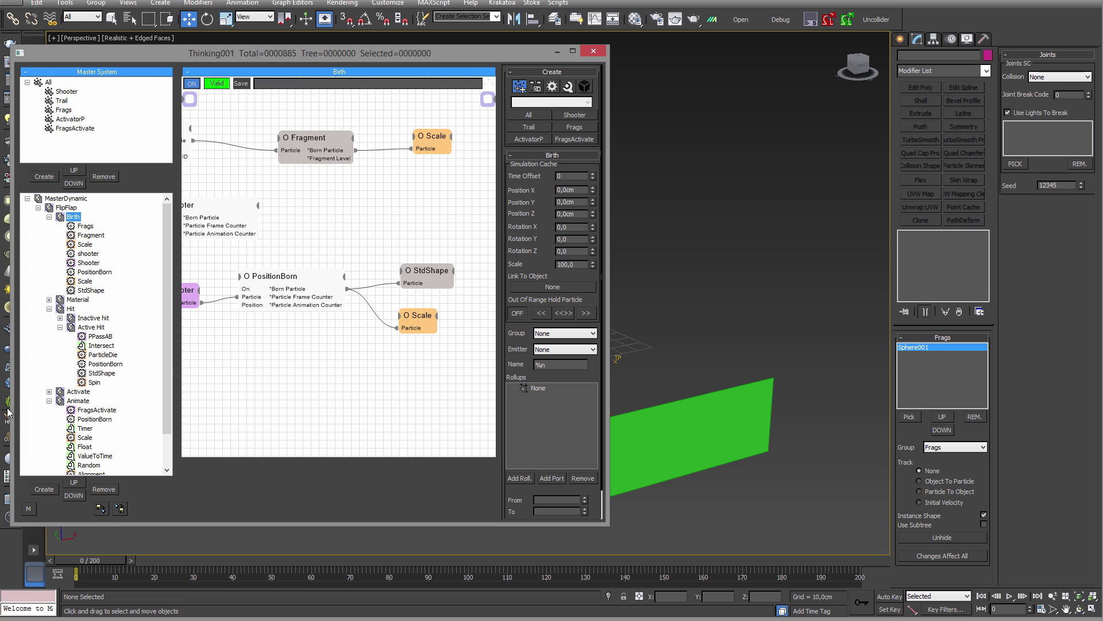
pyautogui.click(50, 401)
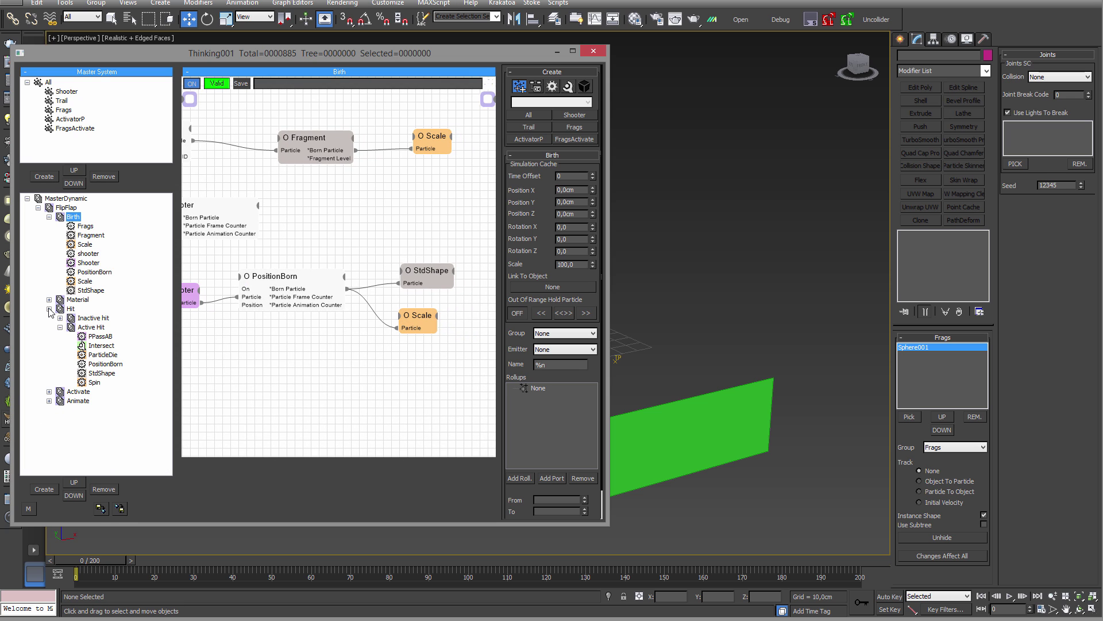
pyautogui.click(50, 309)
# - Unhide the original Sphere001 object assigned to the Frags group
pyautogui.moveTo(728, 405); pyautogui.dragTo(902, 426, button='middle')
pyautogui.moveTo(748, 399); pyautogui.dragTo(820, 410, button='middle')
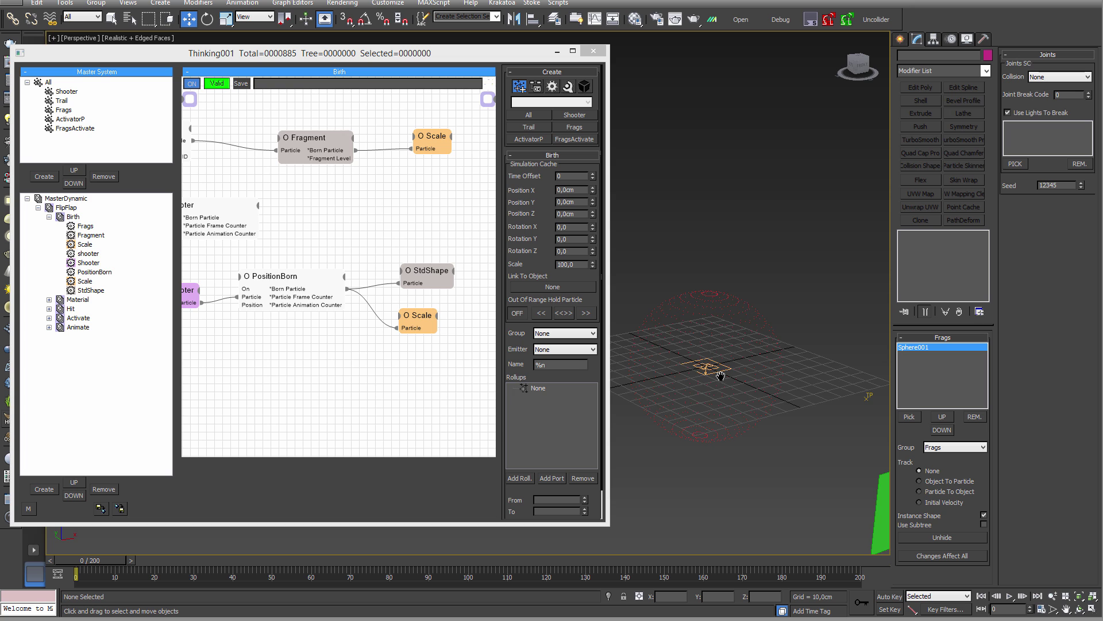
pyautogui.scroll(3, 726, 359)
pyautogui.moveTo(716, 372)
pyautogui.mouseDown(button='middle')
pyautogui.moveTo(732, 405)
pyautogui.moveTo(700, 360)
pyautogui.mouseUp(button='middle')
pyautogui.scroll(-2, 737, 393)
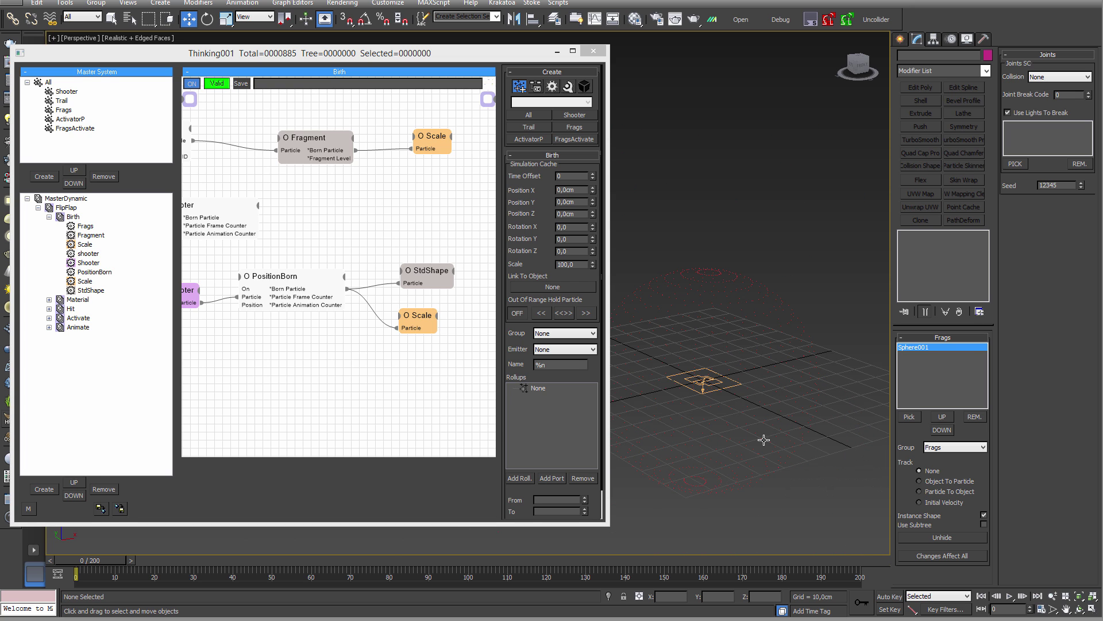
pyautogui.click(956, 540)
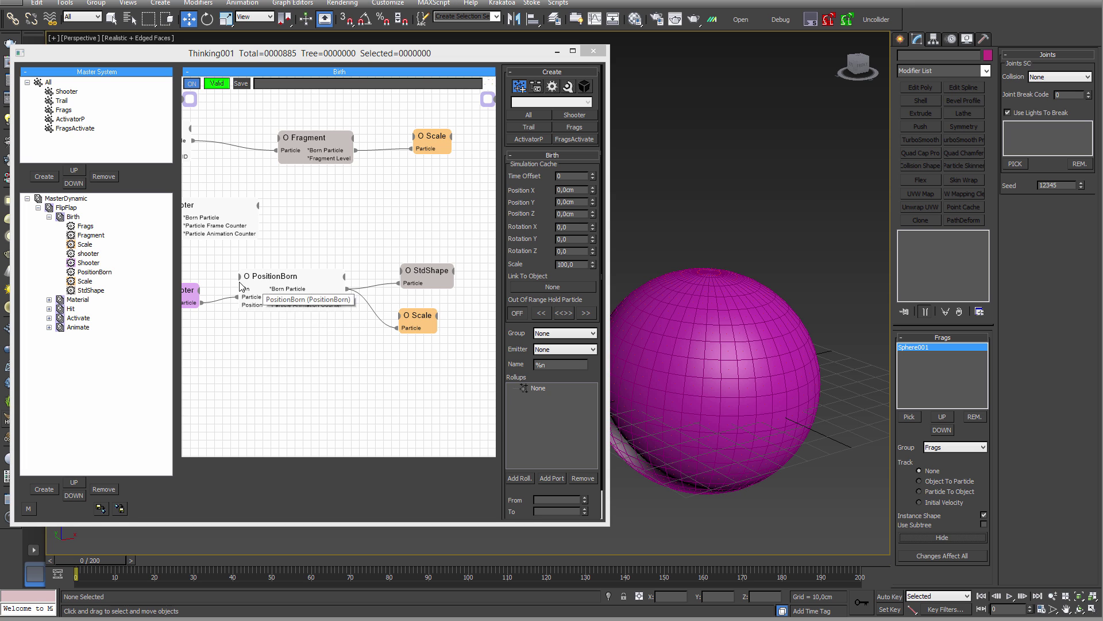
# - Examine the PositionBorn node in the Birth graph and the PSearch node's radius and connections in the Inactive hit graph
pyautogui.moveTo(267, 273); pyautogui.dragTo(267, 288)
pyautogui.moveTo(266, 354); pyautogui.dragTo(366, 376, button='middle')
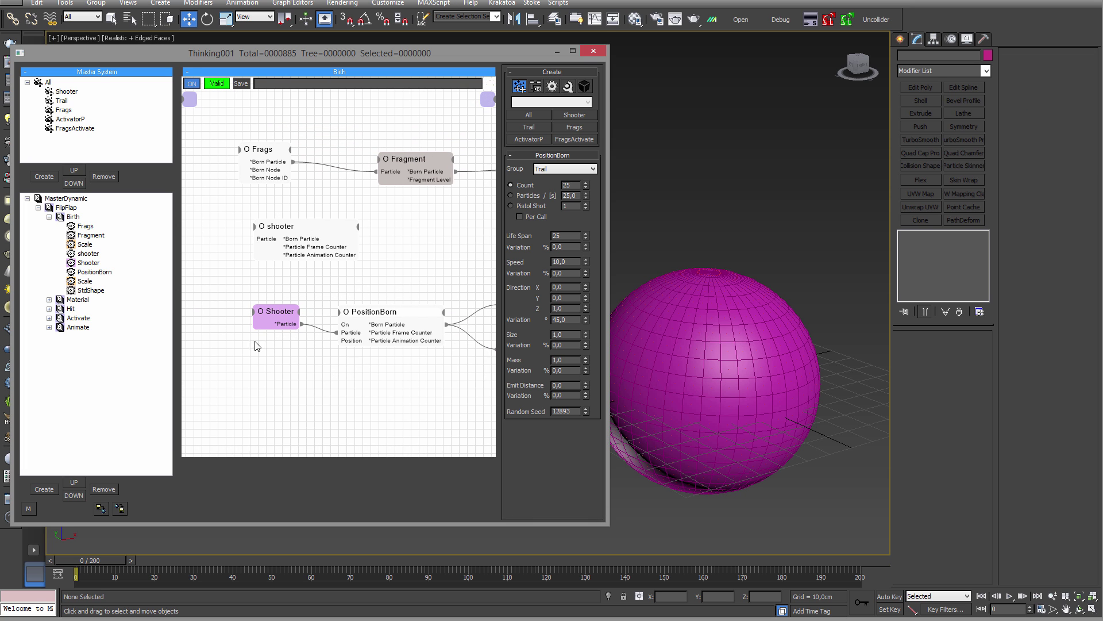
pyautogui.click(50, 309)
pyautogui.click(89, 319)
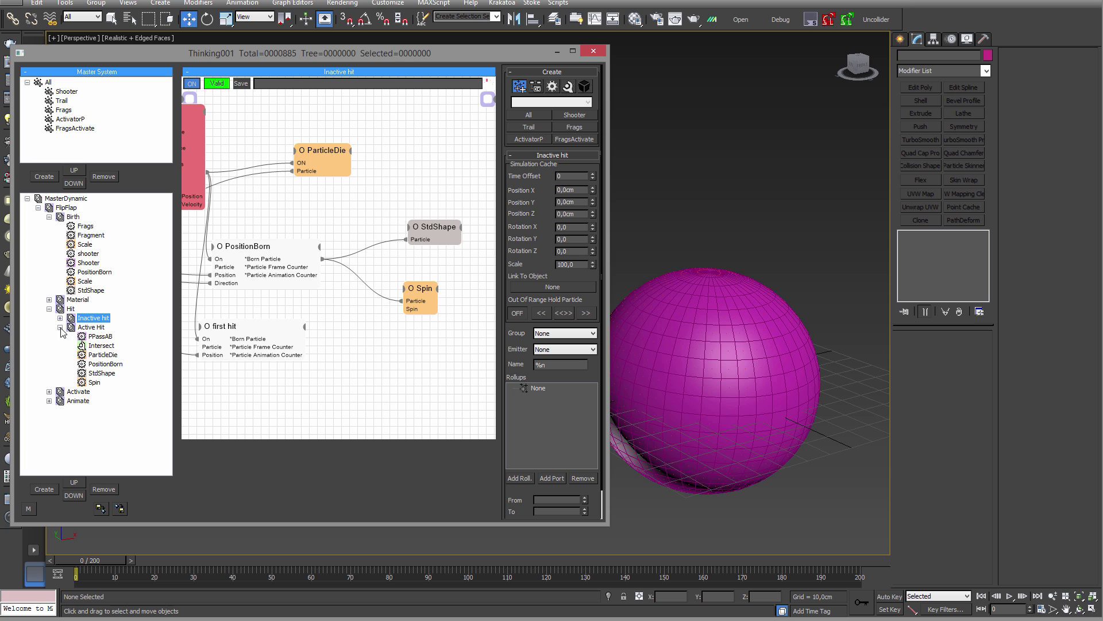
pyautogui.click(61, 329)
pyautogui.moveTo(190, 172); pyautogui.dragTo(349, 216, button='middle')
pyautogui.click(294, 165)
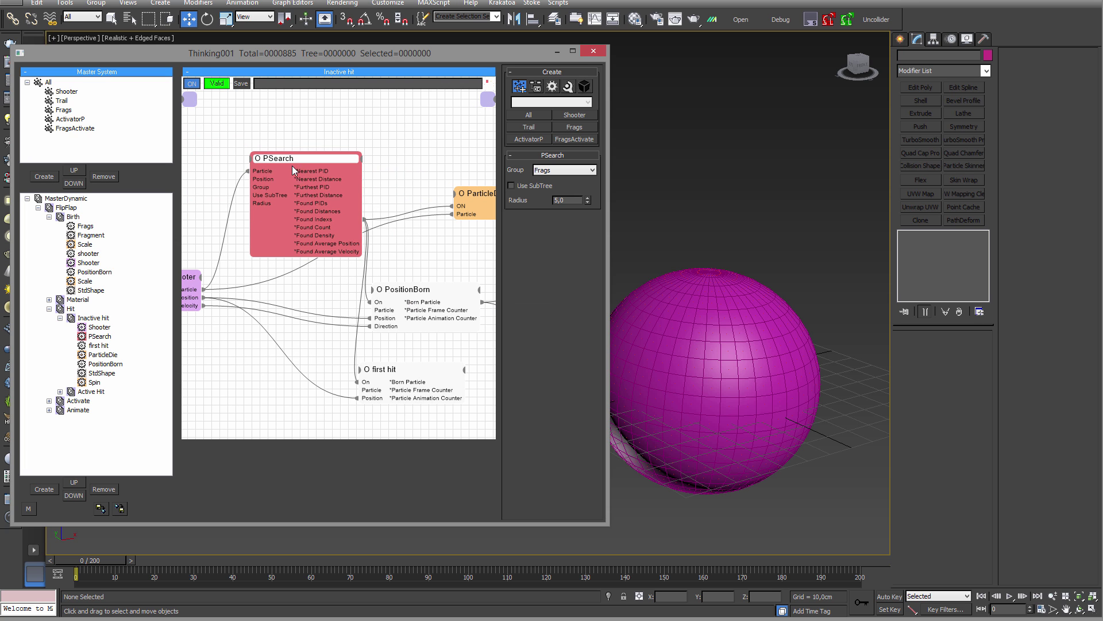
pyautogui.doubleClick(557, 200)
pyautogui.moveTo(277, 378); pyautogui.dragTo(205, 369, button='middle')
pyautogui.moveTo(410, 371); pyautogui.dragTo(222, 403, button='middle')
pyautogui.moveTo(265, 394); pyautogui.dragTo(332, 380, button='middle')
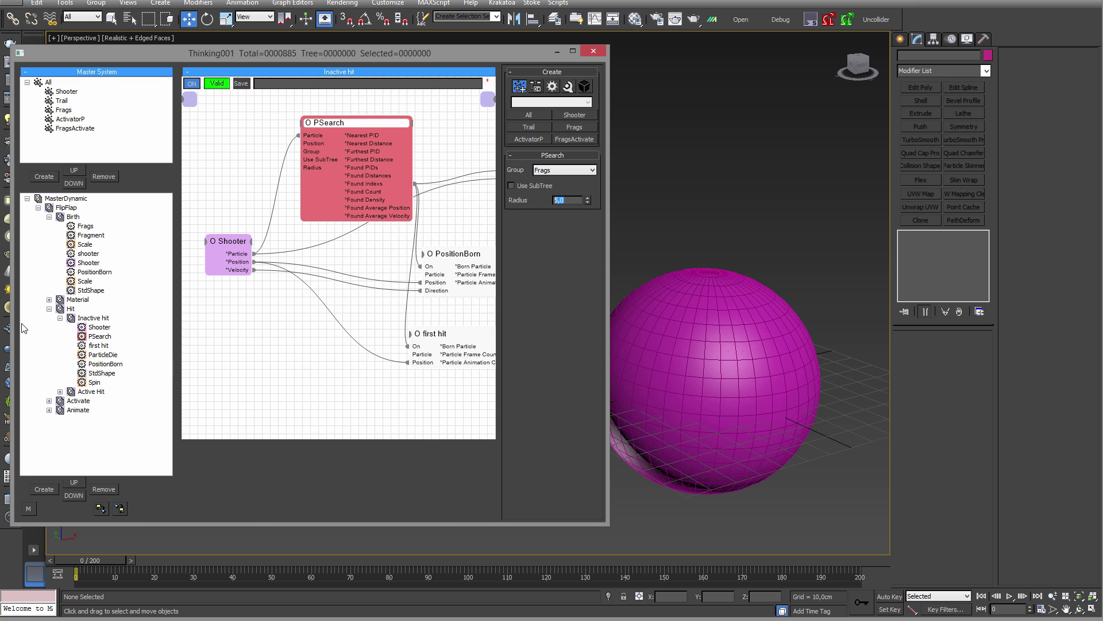
# - Collapse the Inactive hit group and reposition the thinkingParticles window
pyautogui.click(60, 318)
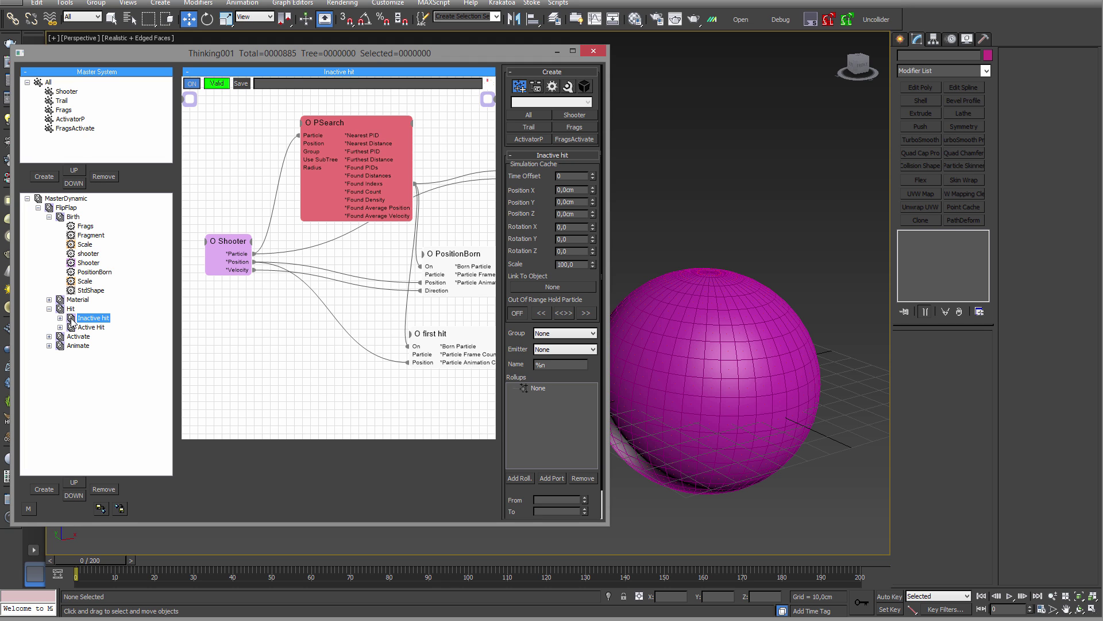
pyautogui.moveTo(268, 57); pyautogui.dragTo(313, 57)
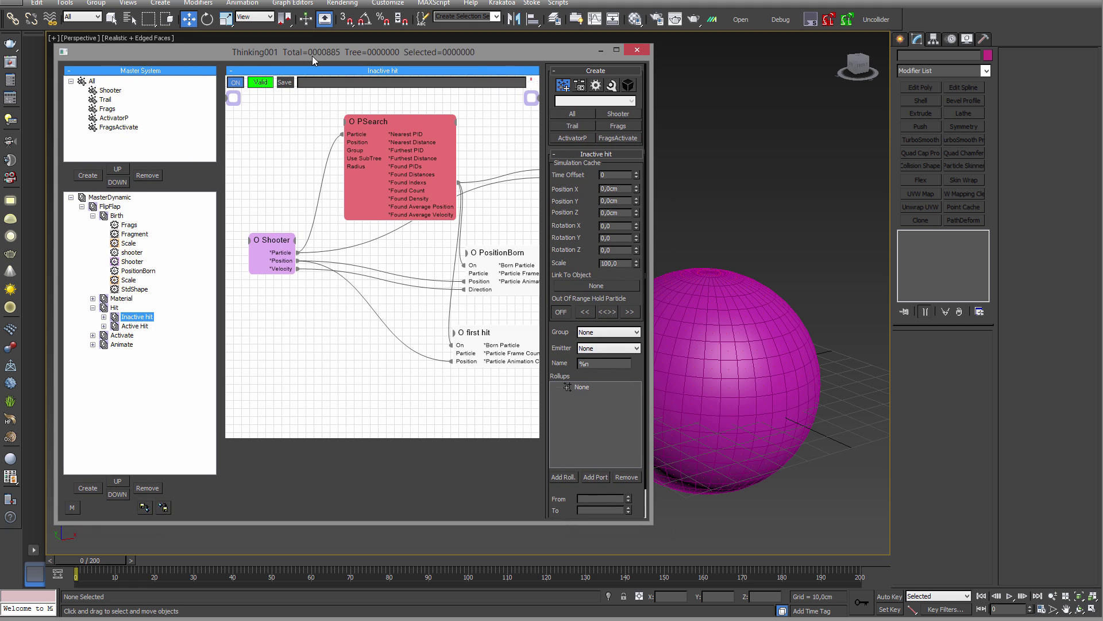